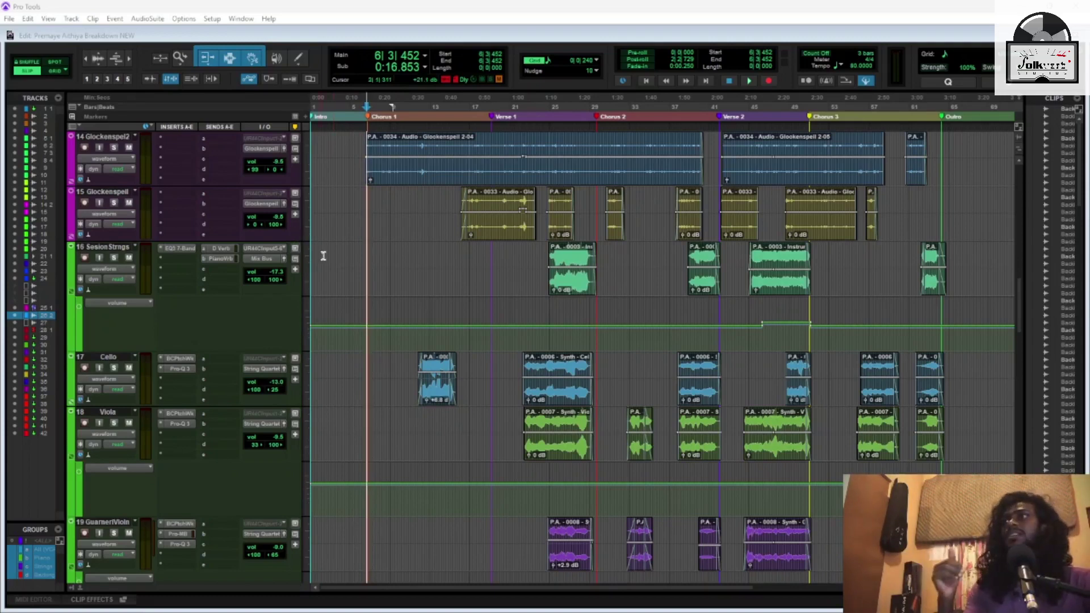
Look over the piano, glockenspiel and string tracks in the arrangement
scroll(324, 250, up, 3)
scroll(339, 255, down, 3)
scroll(339, 261, up, 5)
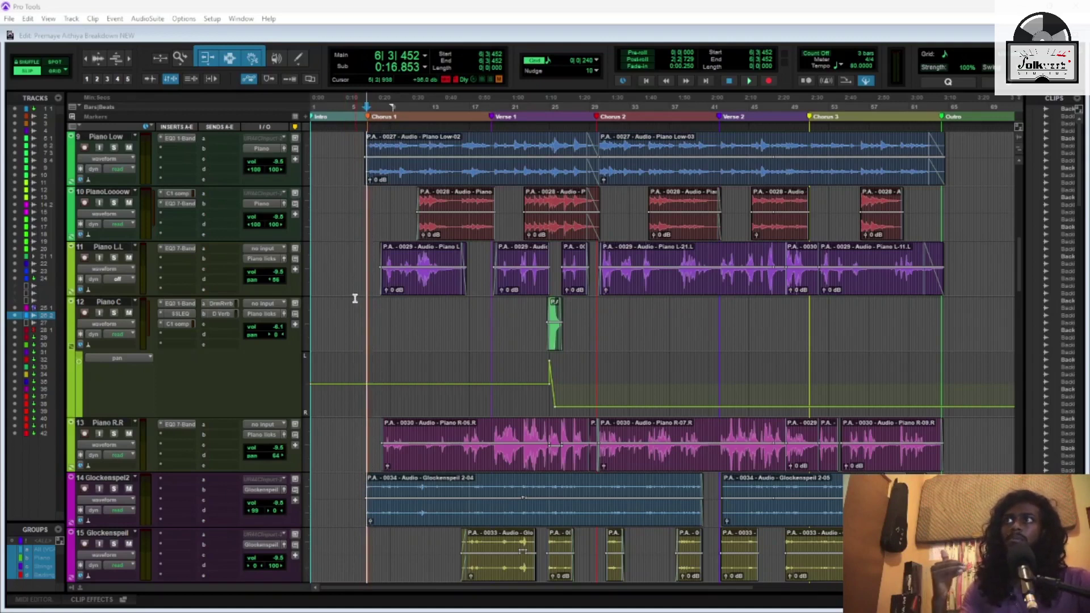
scroll(355, 300, up, 1)
scroll(355, 298, down, 2)
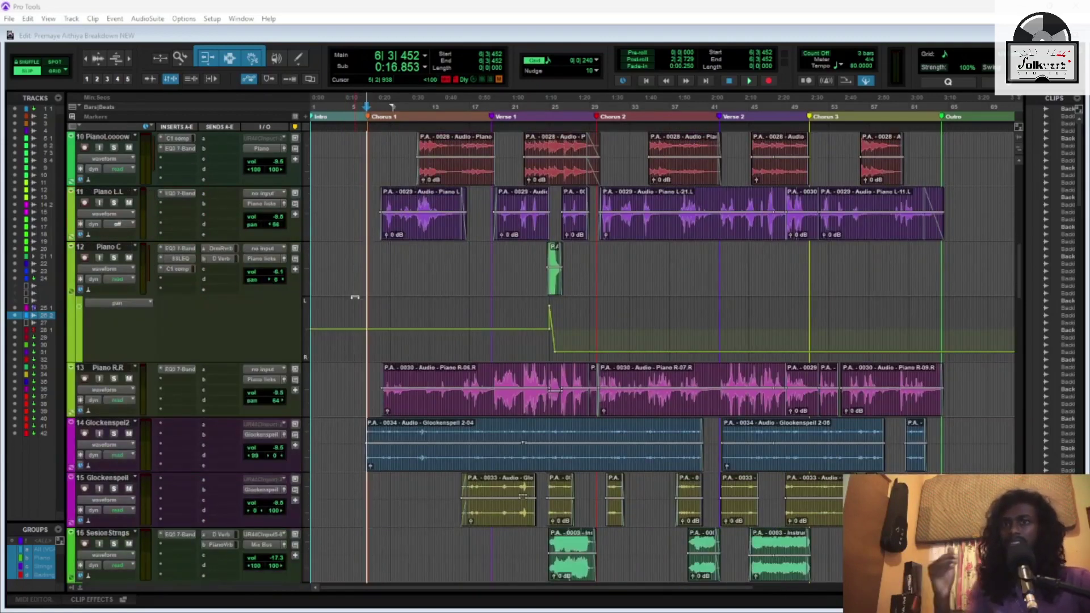
scroll(355, 297, down, 1)
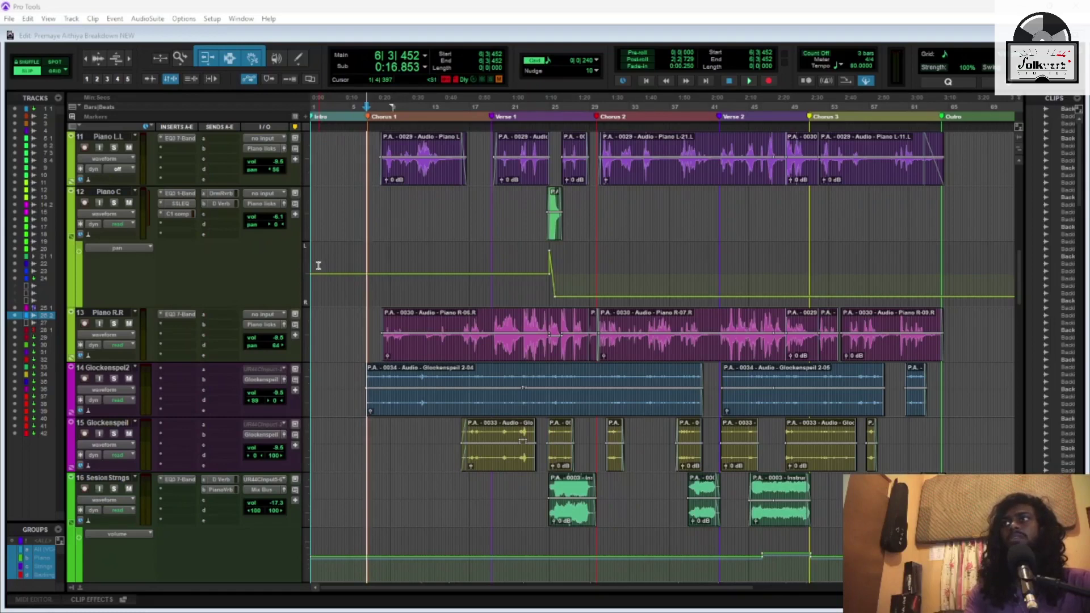
scroll(348, 291, up, 4)
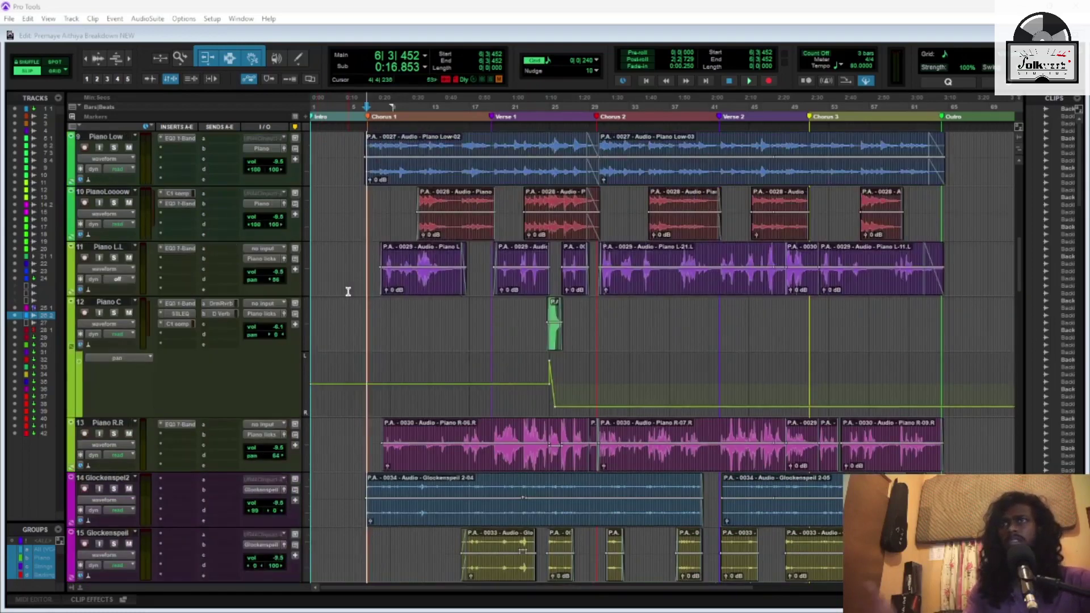
scroll(348, 291, up, 1)
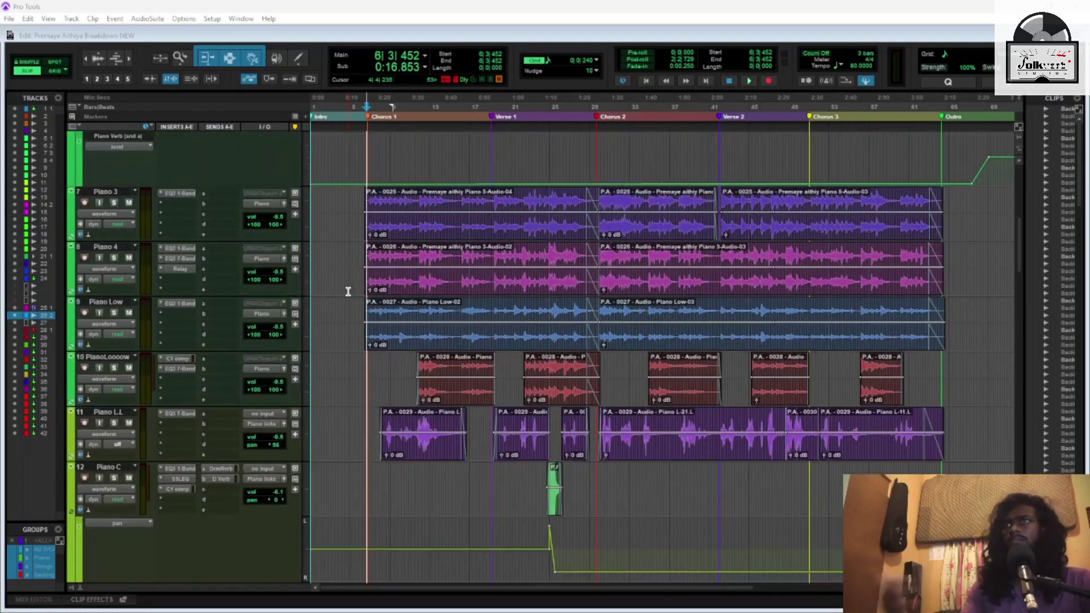
scroll(348, 292, down, 1)
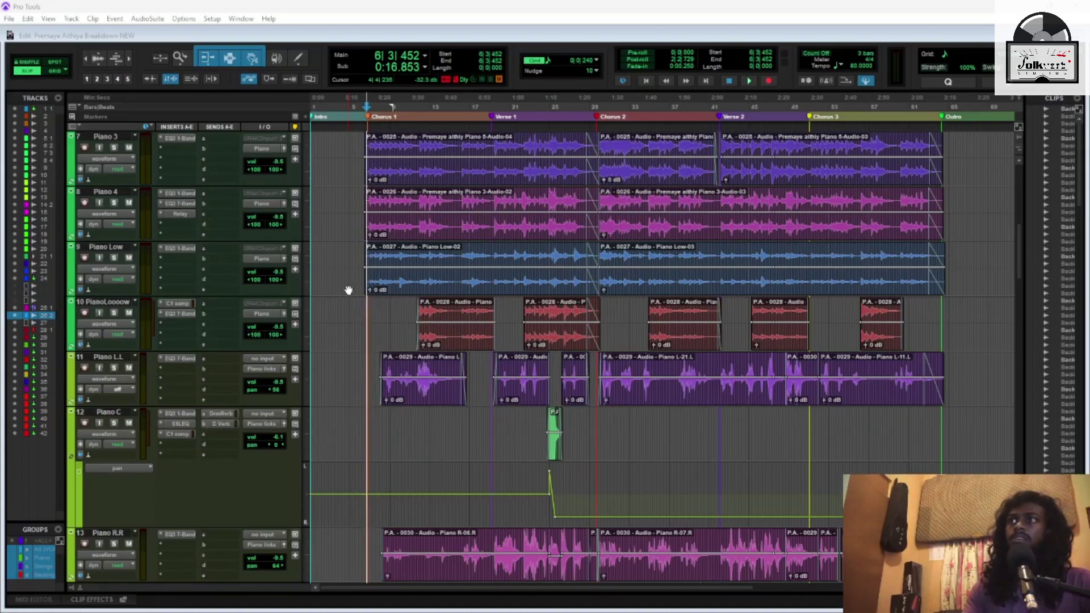
Review the arrangement from the drums and upright bass through the pianos to the cello and viola tracks
scroll(348, 290, up, 10)
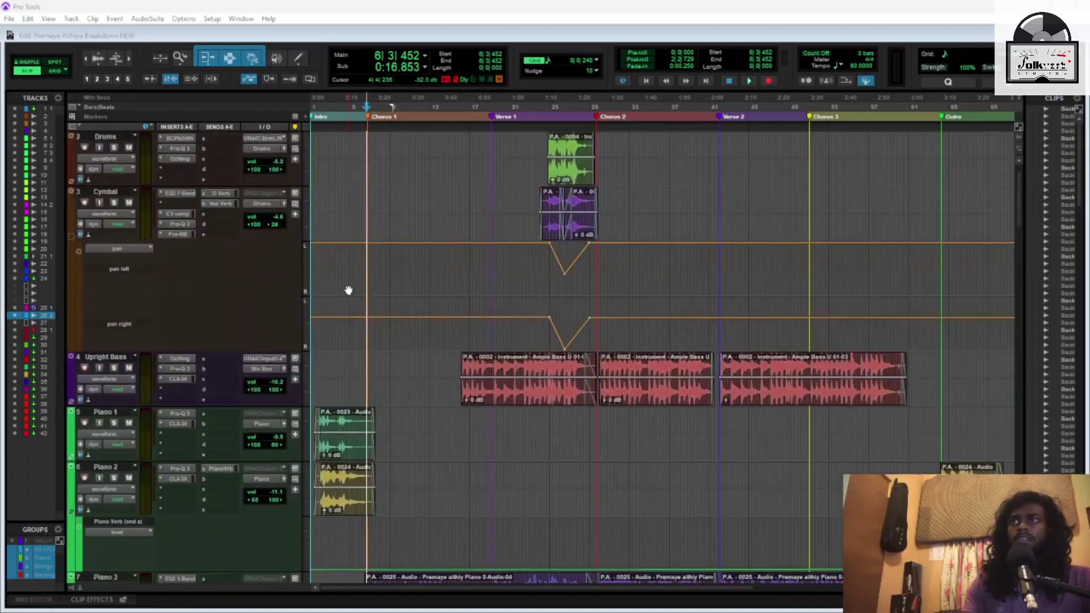
scroll(348, 290, down, 5)
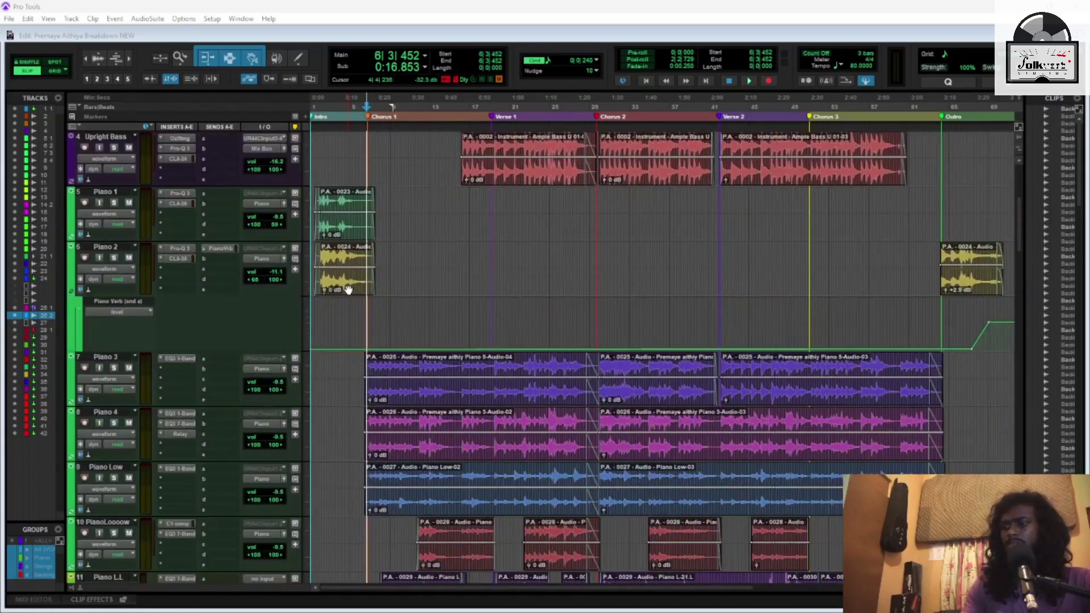
scroll(411, 325, down, 3)
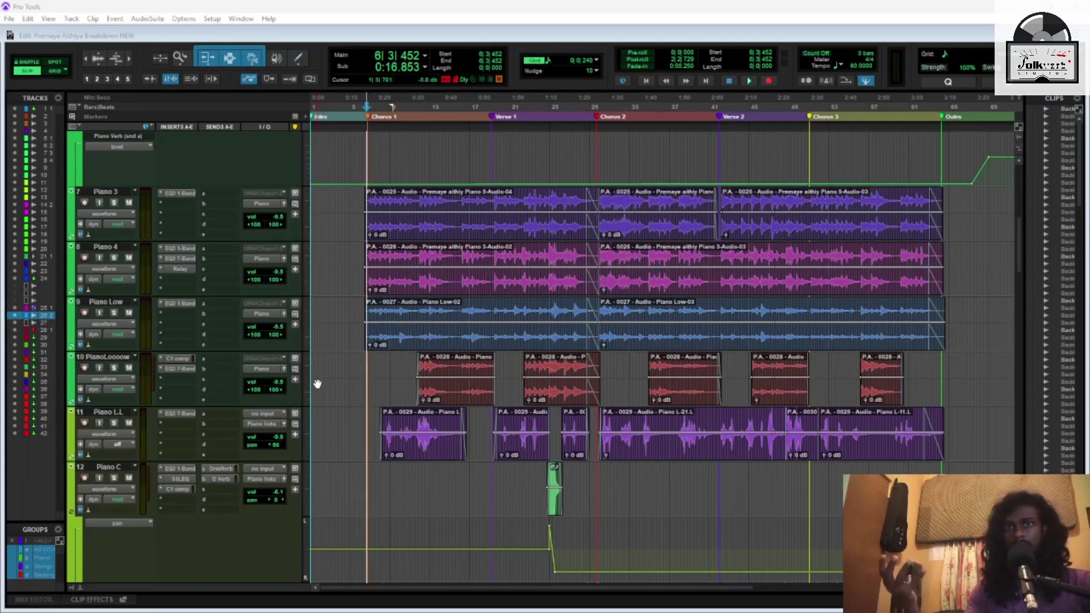
scroll(559, 369, down, 6)
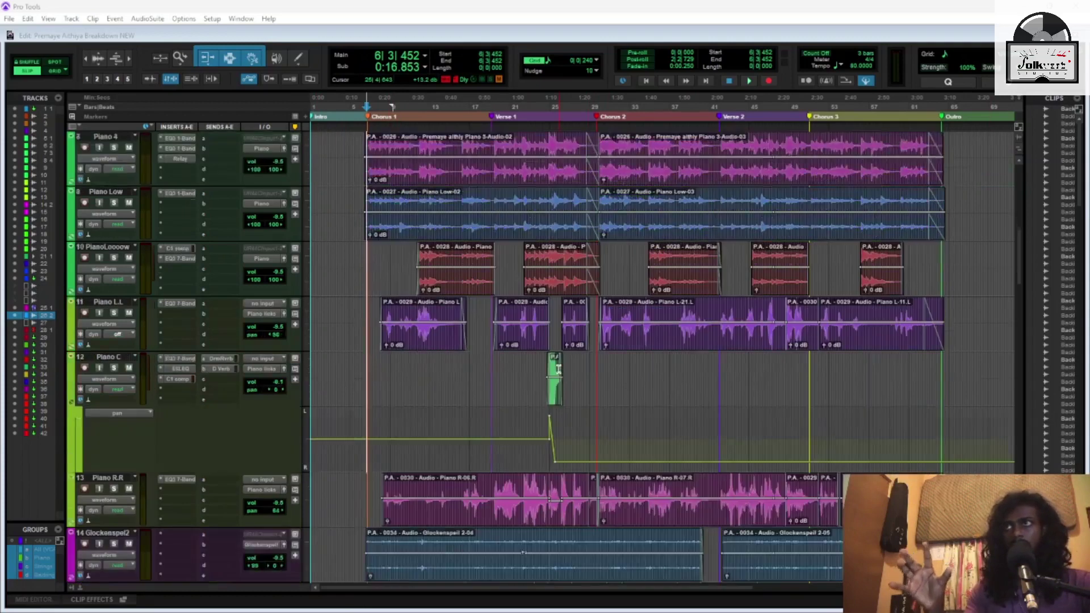
scroll(559, 369, down, 3)
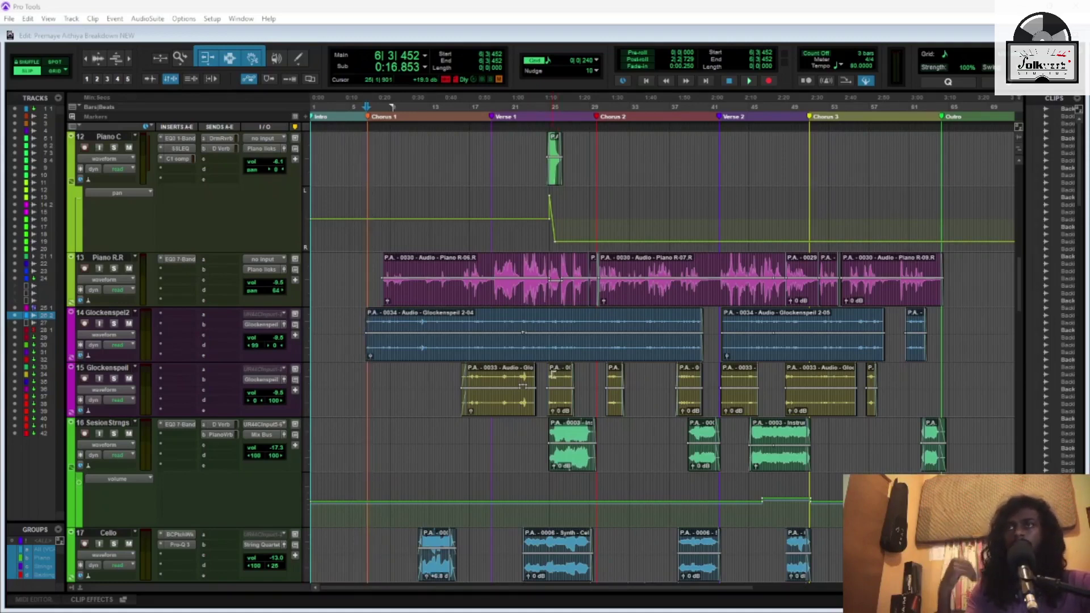
scroll(558, 370, down, 2)
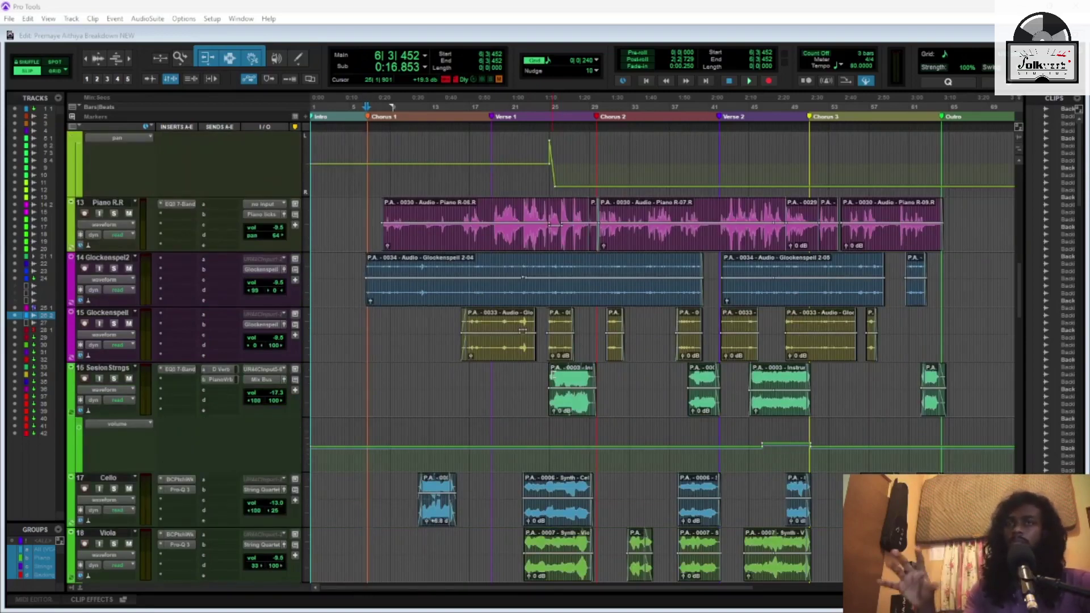
Play the song from the start of the Intro with the timeline zoomed in on the opening bars
key(alt+Tab)
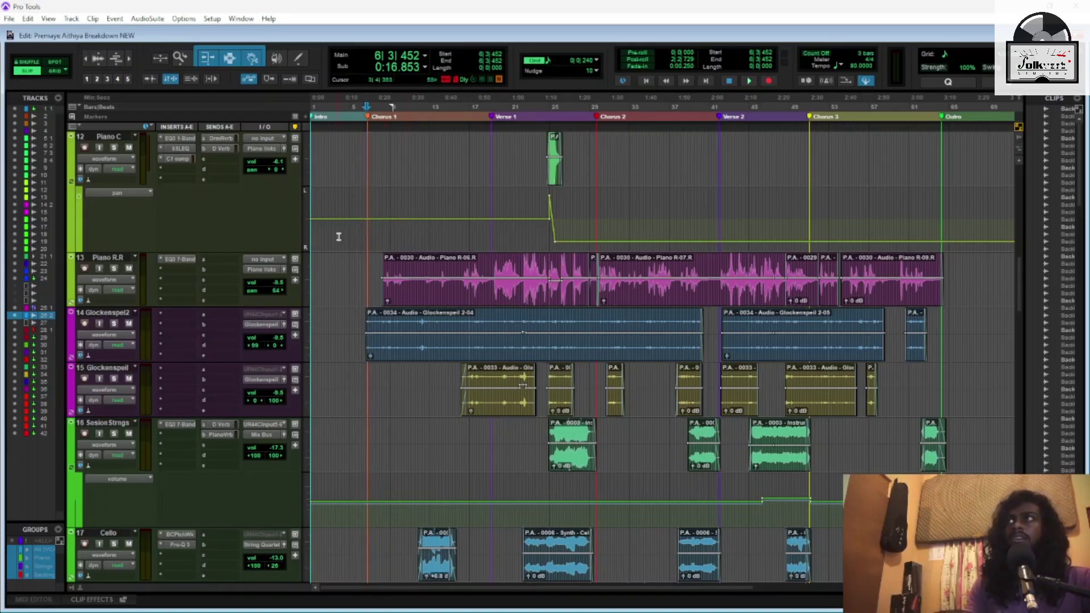
key(ctrl+])
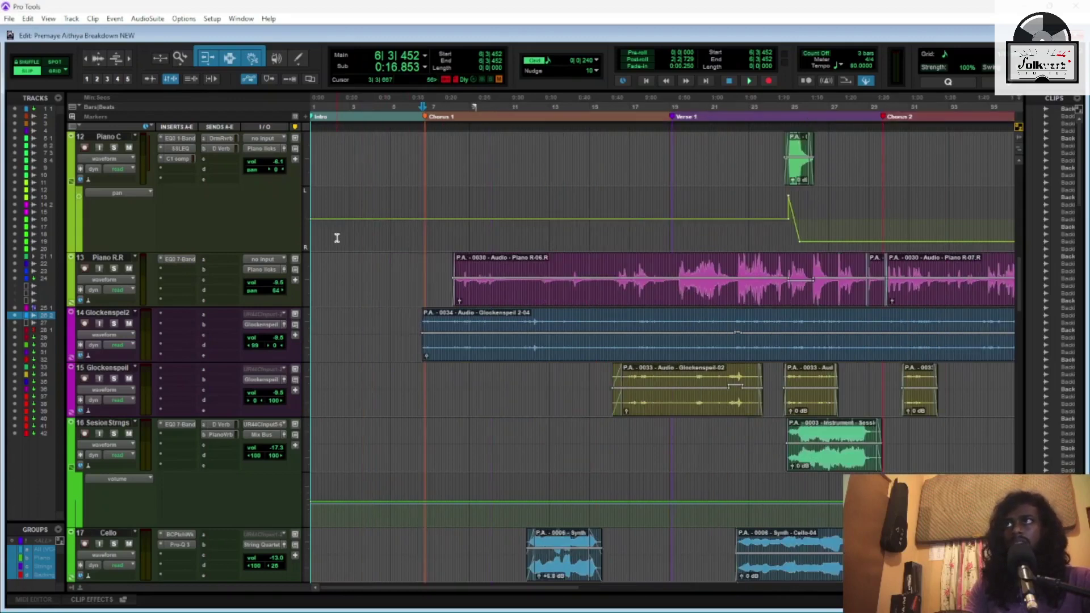
click(322, 105)
key(ctrl+])
key(ctrl+])
key(space)
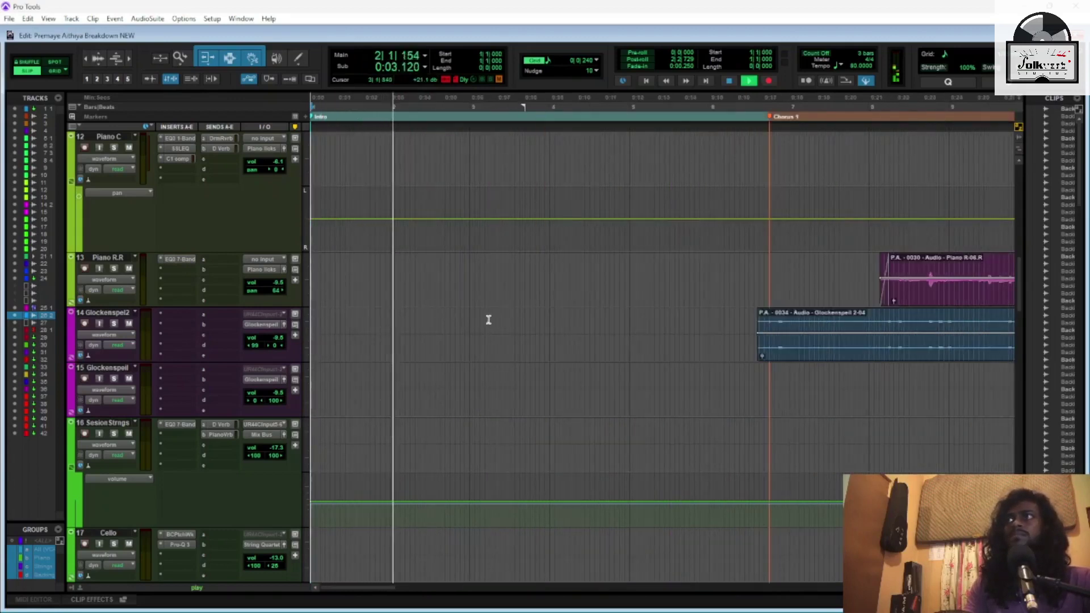
Follow playback from the Intro into Chorus 1 across the whole timeline, checking the piano, string and vocal tracks
scroll(681, 357, up, 2)
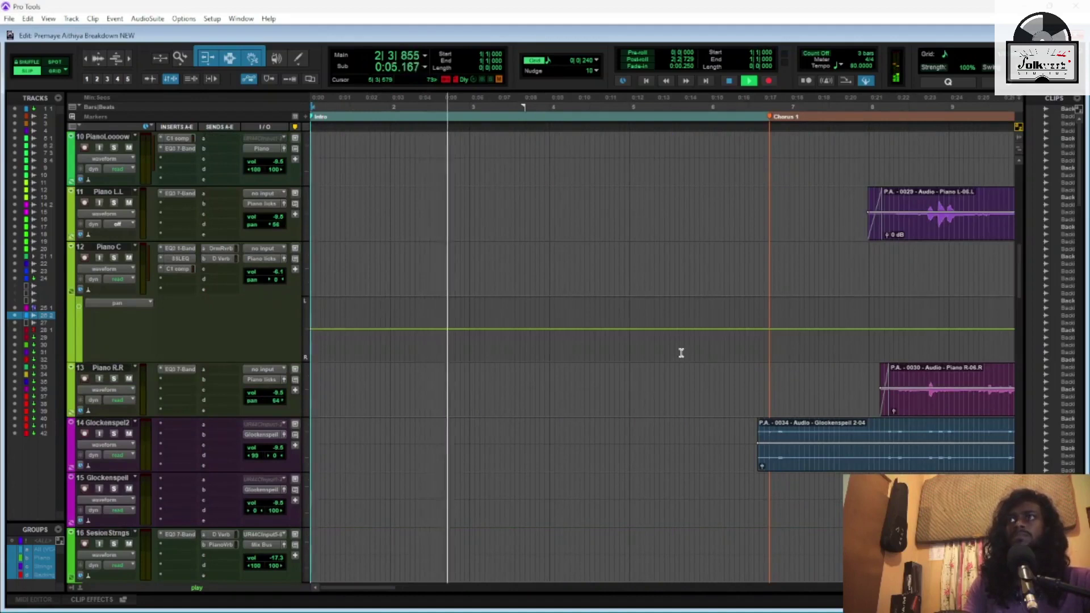
key(ctrl+[)
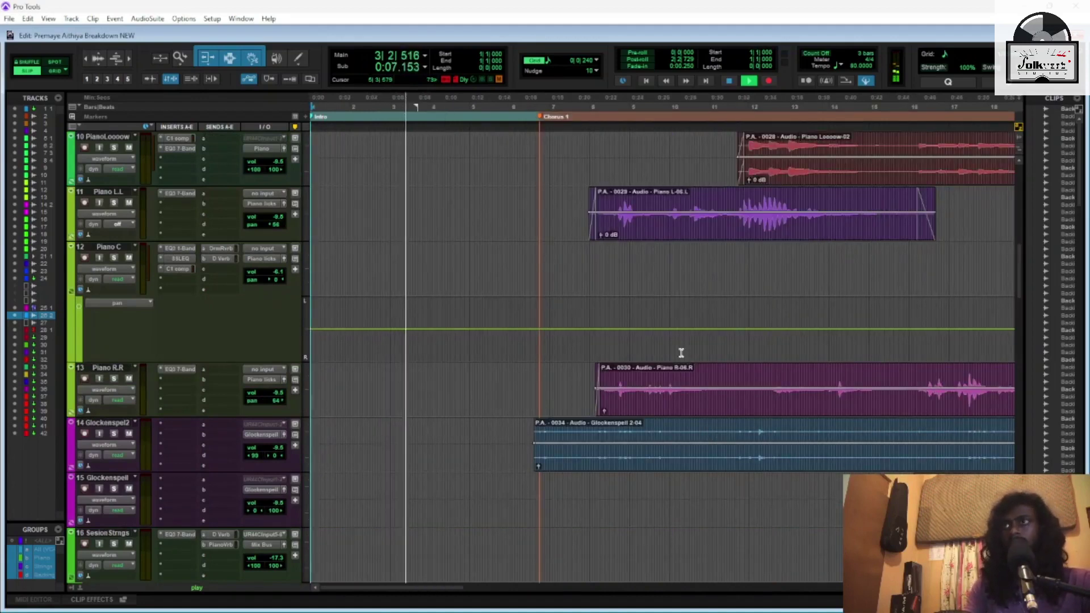
key(ctrl+[)
key(ctrl+[)
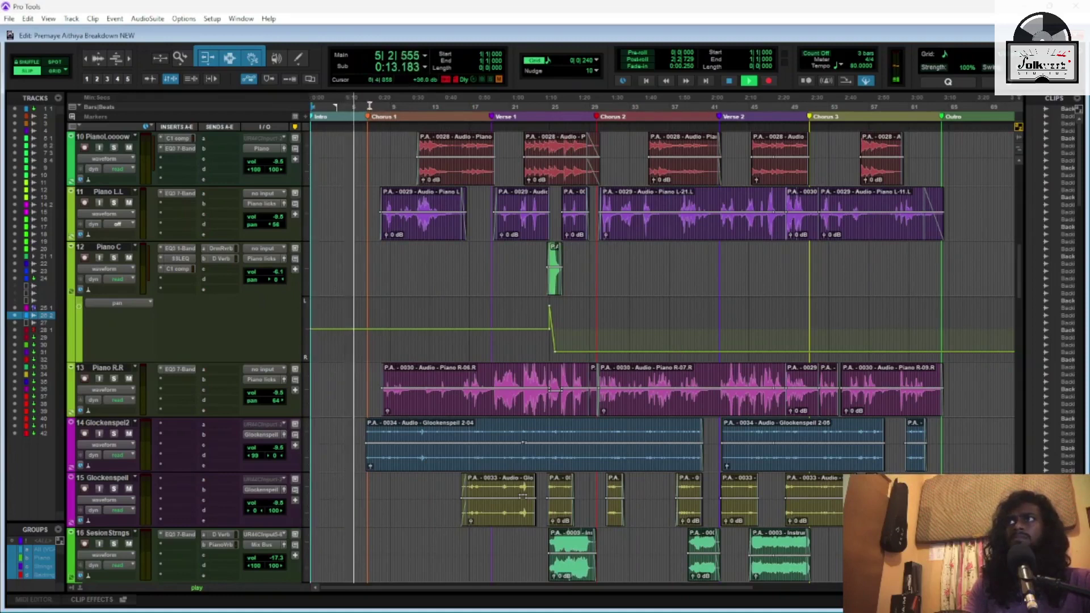
scroll(463, 397, down, 6)
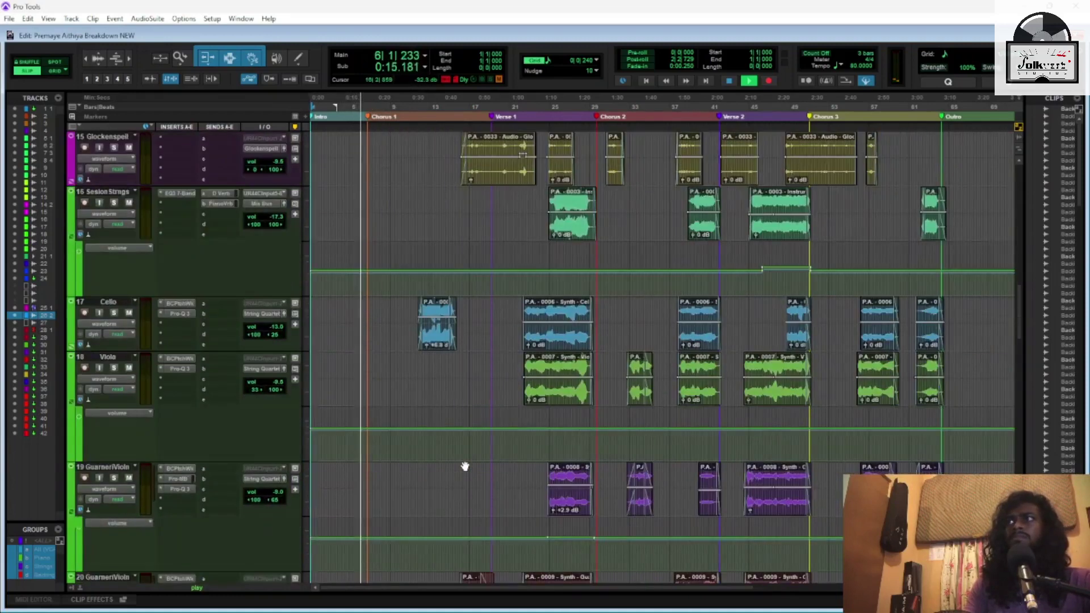
scroll(464, 466, down, 6)
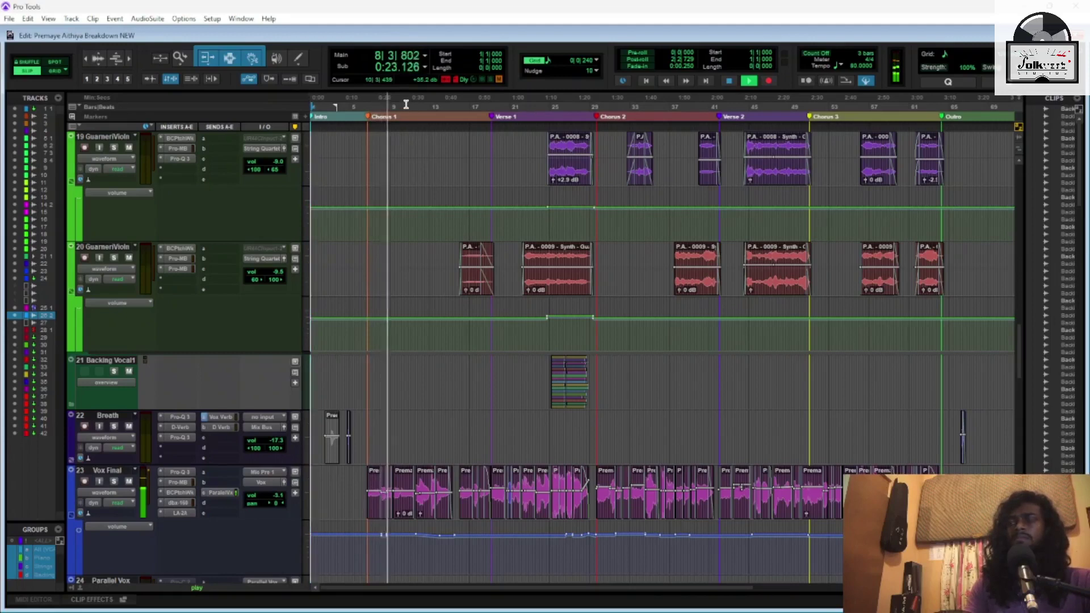
Play Chorus 1 from bar 13 and check the vocal, string and glockenspiel tracks
click(437, 103)
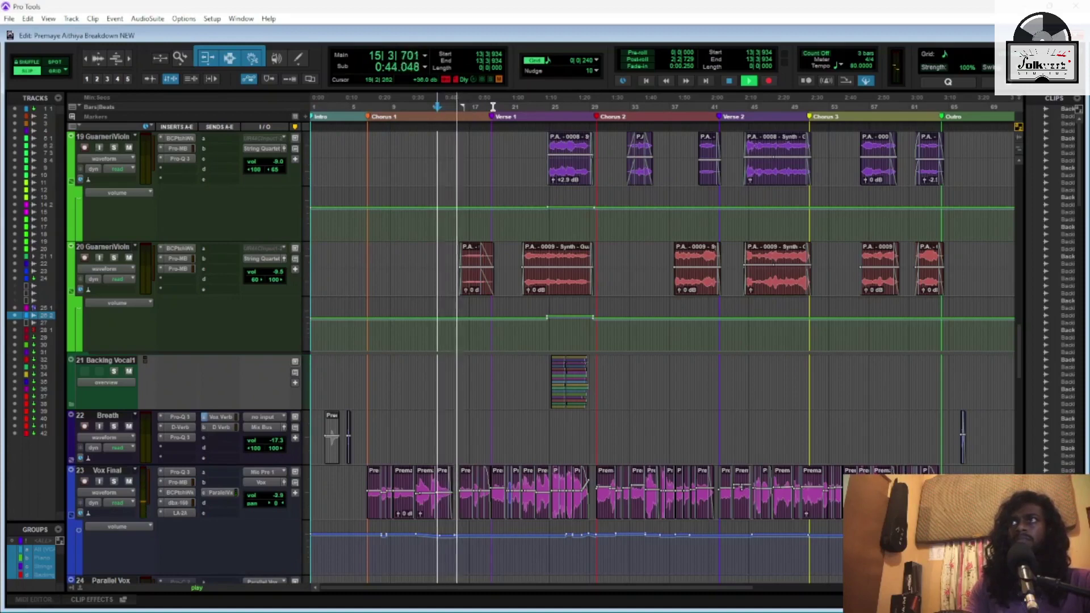
scroll(521, 406, down, 3)
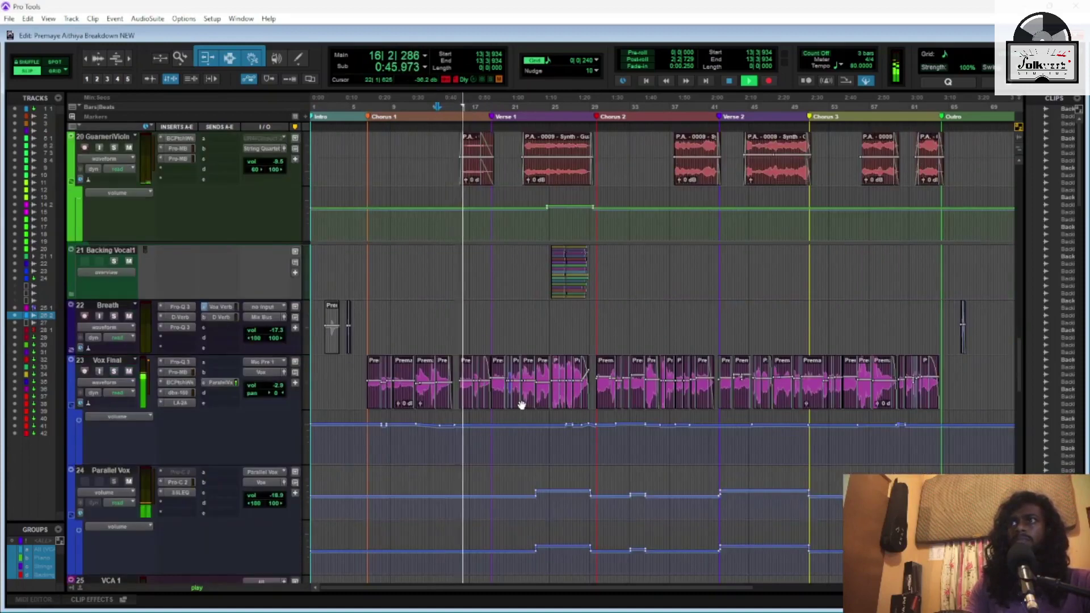
scroll(521, 404, up, 10)
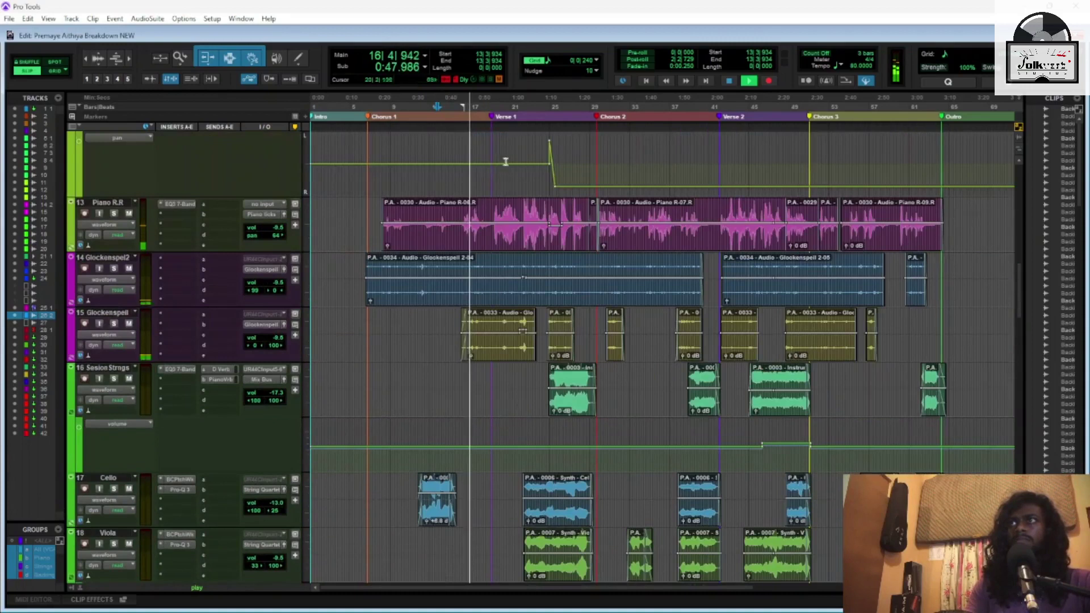
Play Verse 1 from bar 20 and follow the glockenspiel, cello and viola parts in a closer view
click(508, 107)
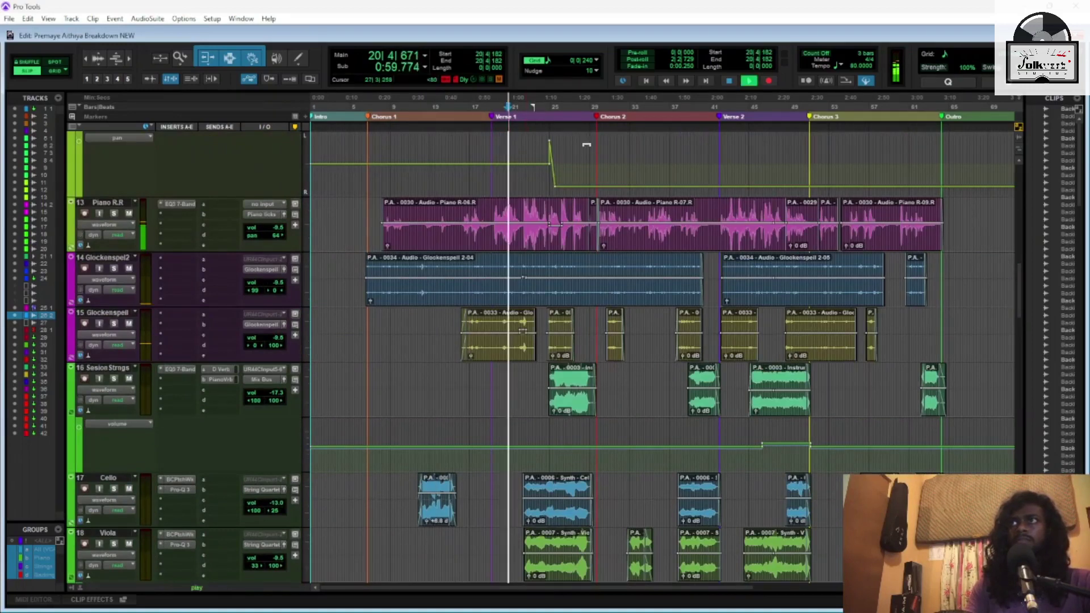
scroll(561, 358, up, 2)
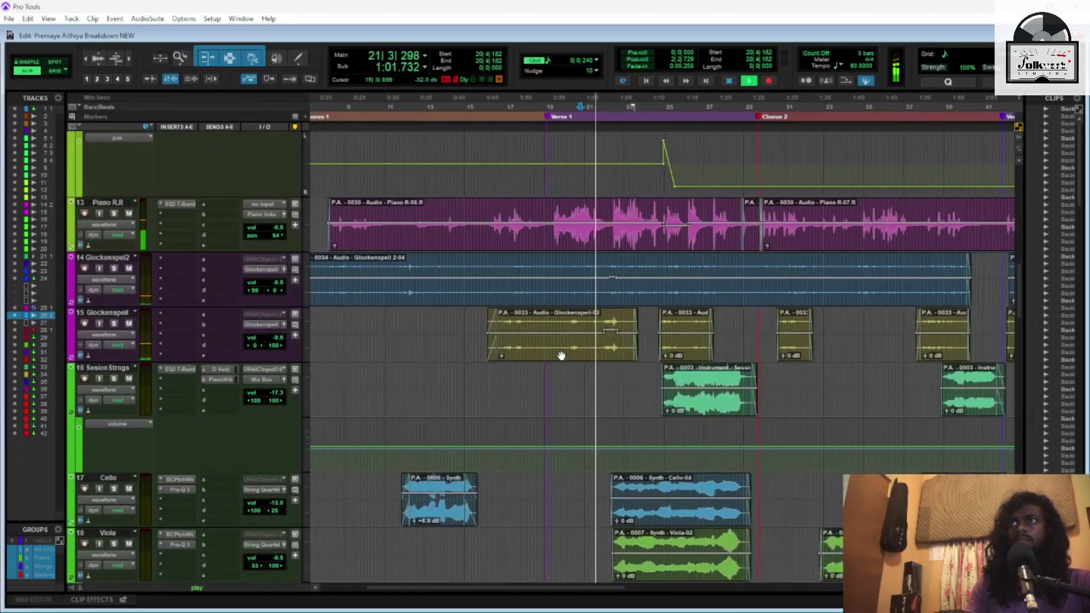
scroll(561, 356, right, 2)
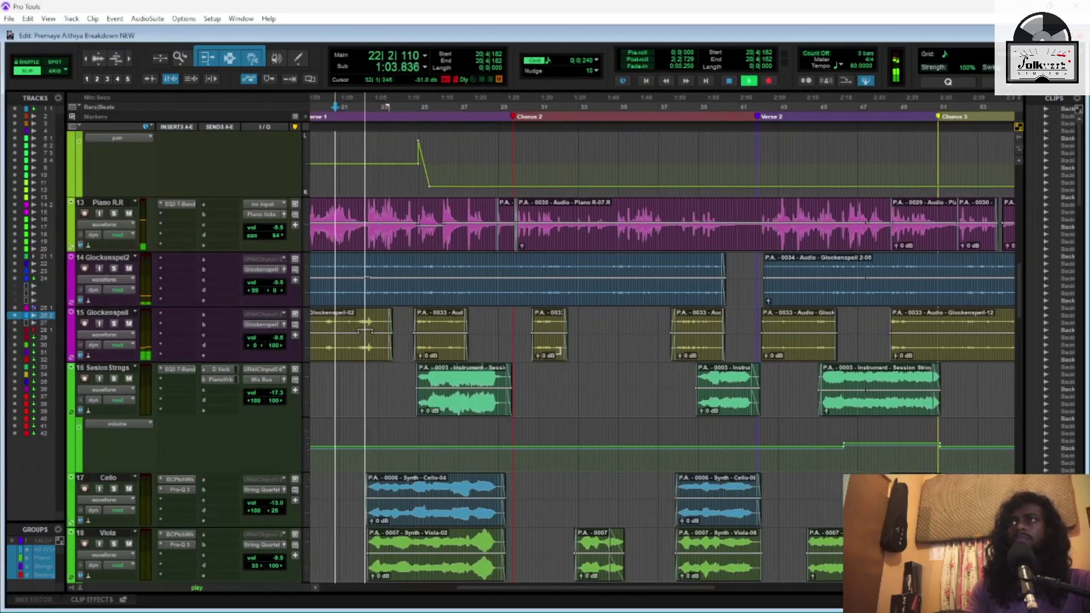
Play Chorus 2 from bar 30 and follow the piano, glockenspiel and strings
click(533, 106)
key(space)
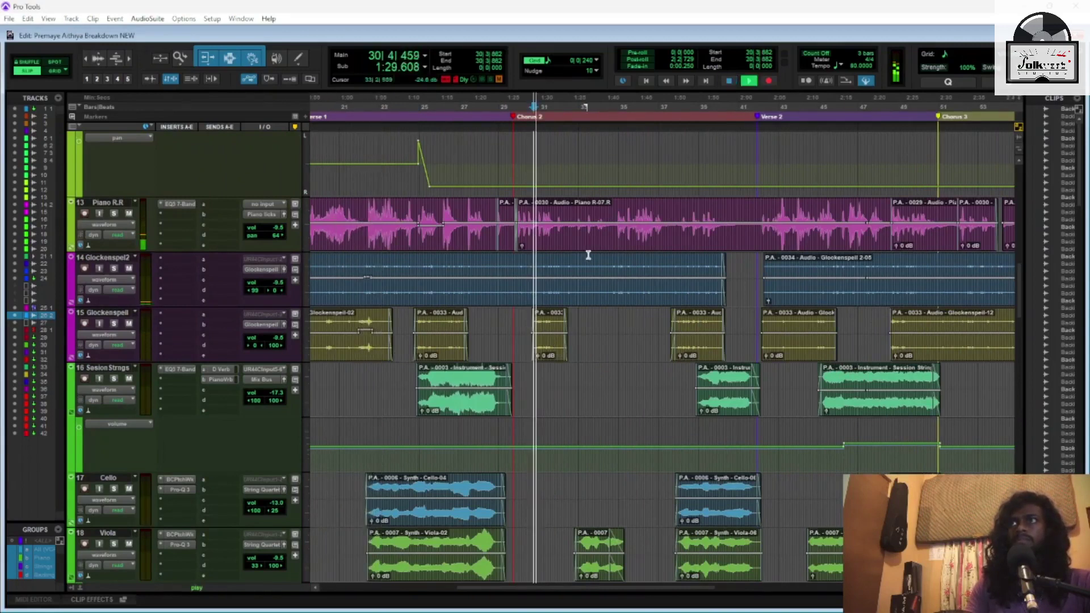
scroll(605, 394, right, 2)
scroll(605, 394, left, 1)
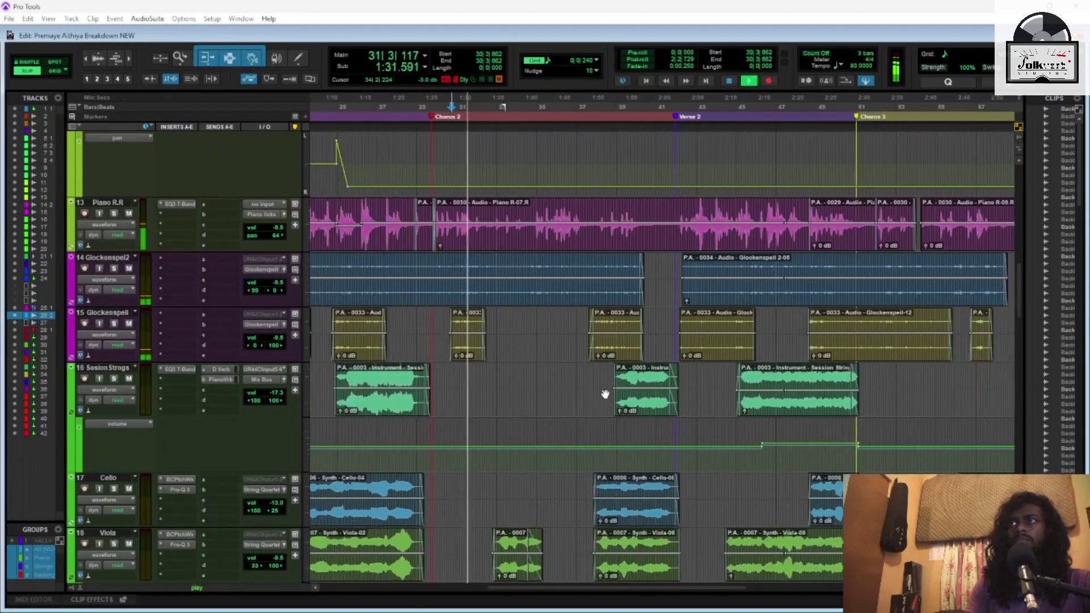
Play Chorus 2 from bar 35 and examine the viola and violin tracks down to the lead vocal
scroll(607, 421, down, 2)
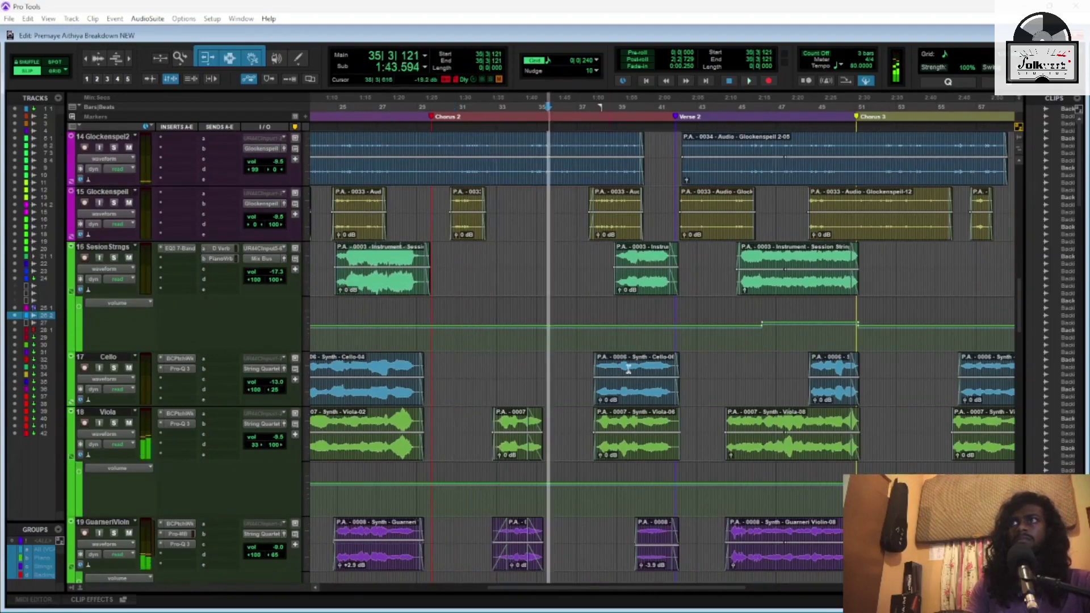
scroll(611, 426, right, 2)
scroll(406, 438, down, 5)
scroll(423, 430, down, 1)
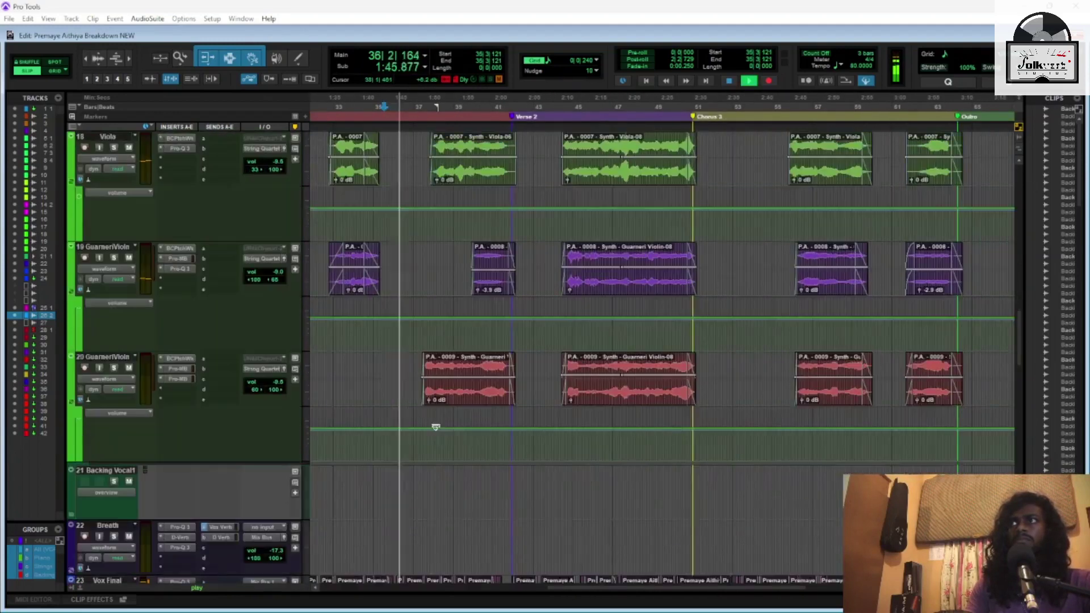
scroll(433, 426, down, 2)
Play Verse 2 from bar 43, then Chorus 3 from bar 54, following the violins and lead vocal
click(533, 112)
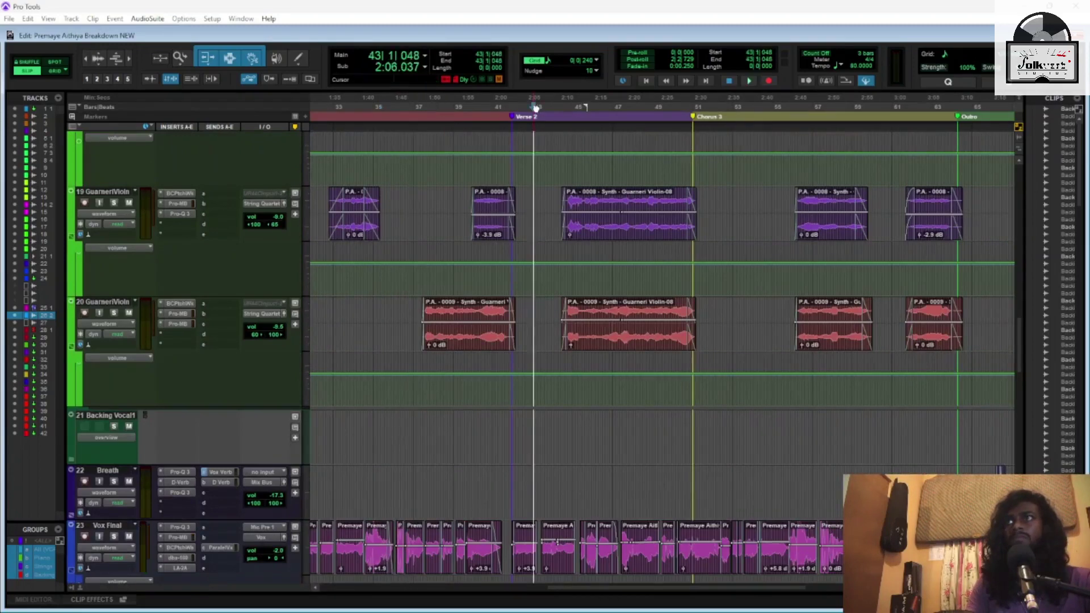
scroll(619, 370, right, 1)
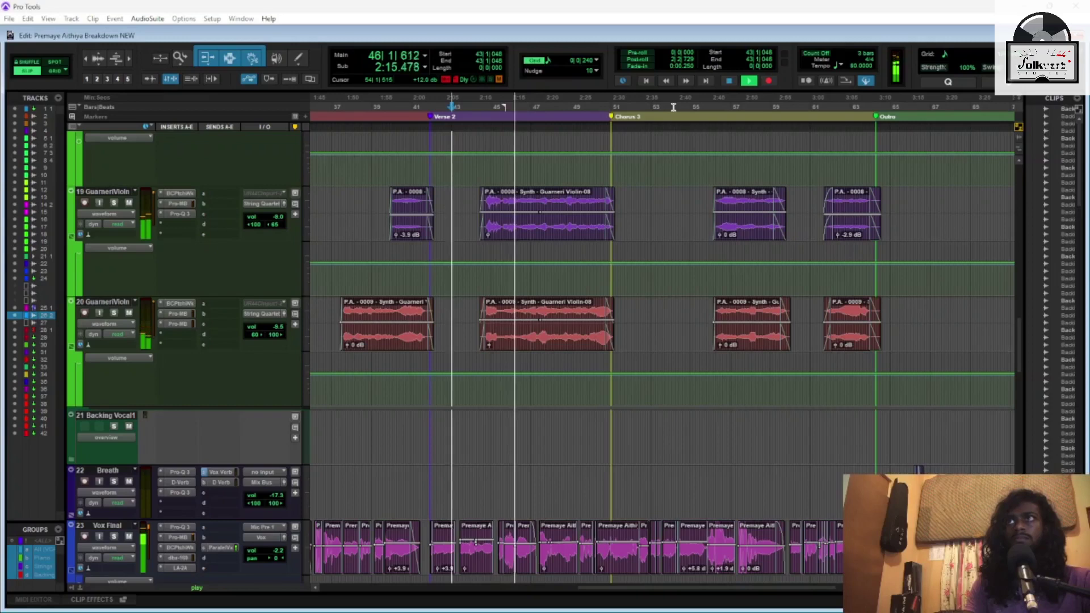
click(674, 250)
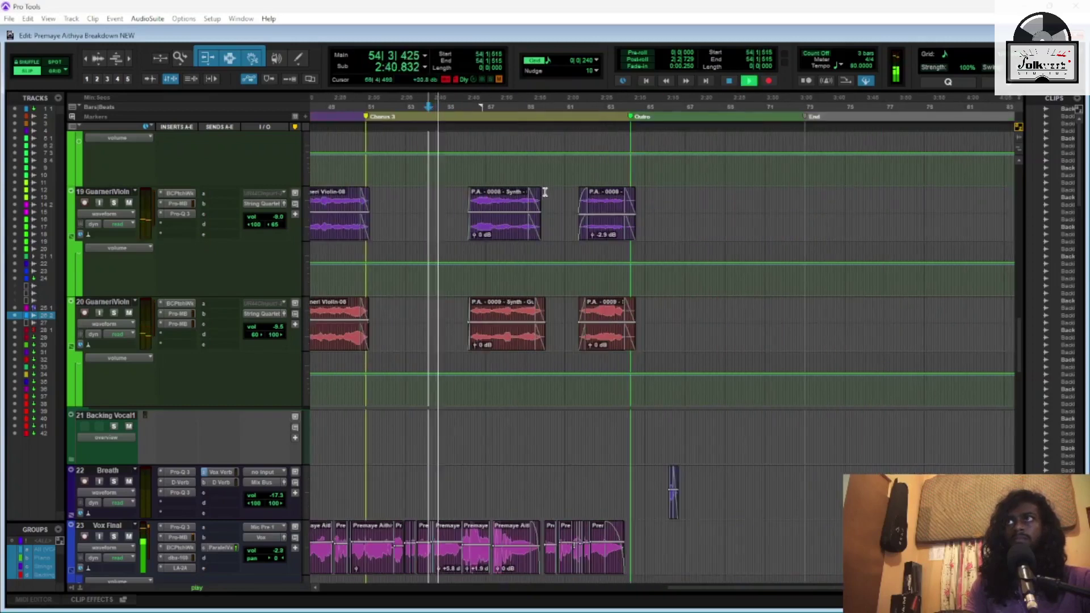
Play Chorus 3 from bar 58 and check the final vocal, parallel vocal, VCA and reference tracks
click(512, 108)
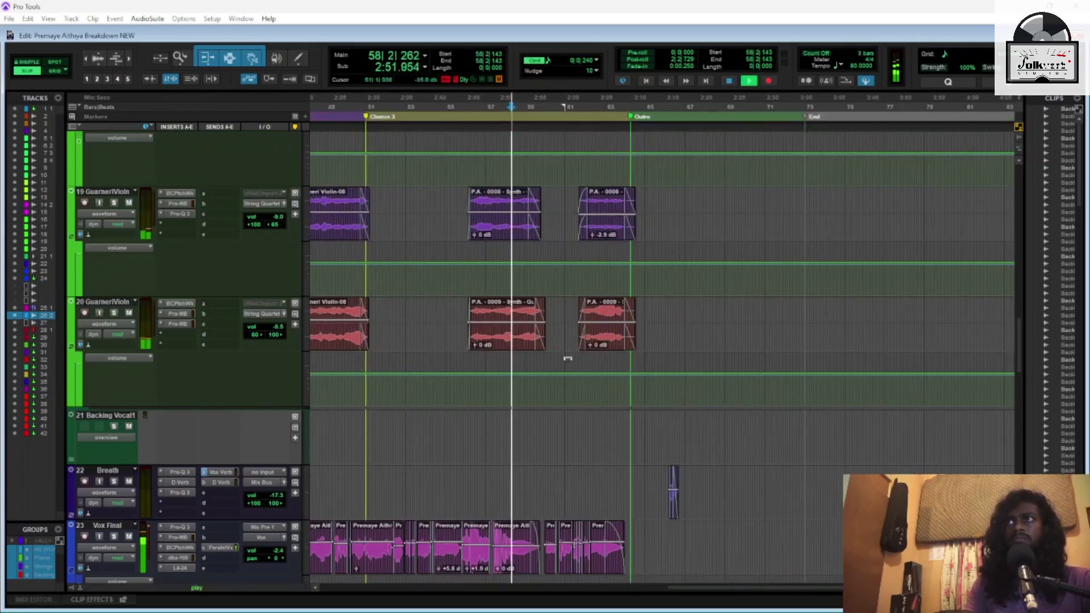
scroll(571, 370, down, 3)
scroll(571, 370, down, 4)
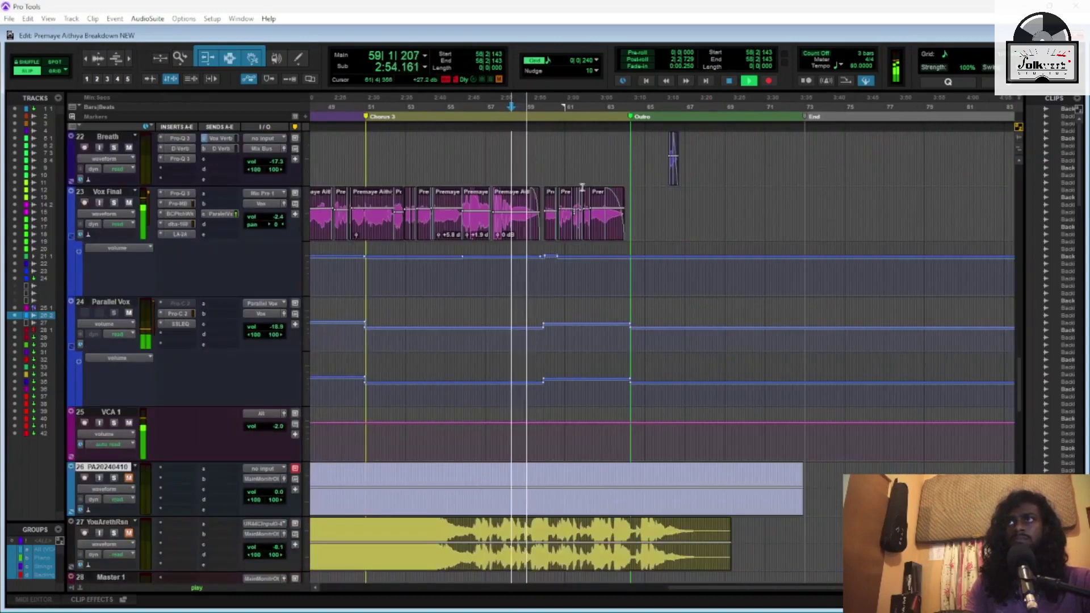
Follow the end of Chorus 3 across the vocal, reference, Master 1 and bus tracks, and dismiss the CPU power error
key(ctrl+bracketright)
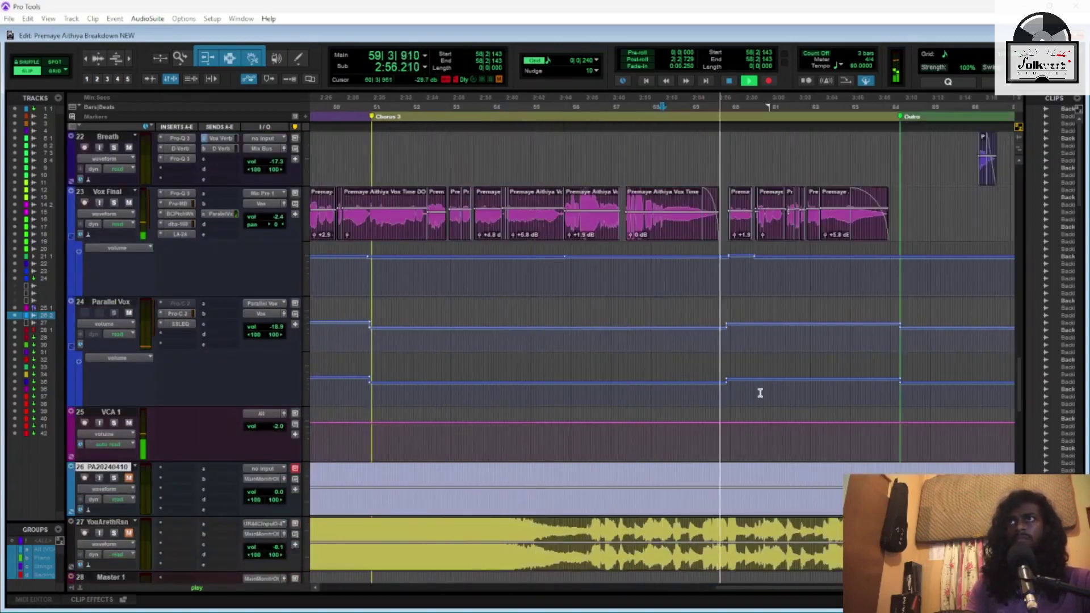
key(ctrl+bracketleft)
scroll(729, 400, down, 4)
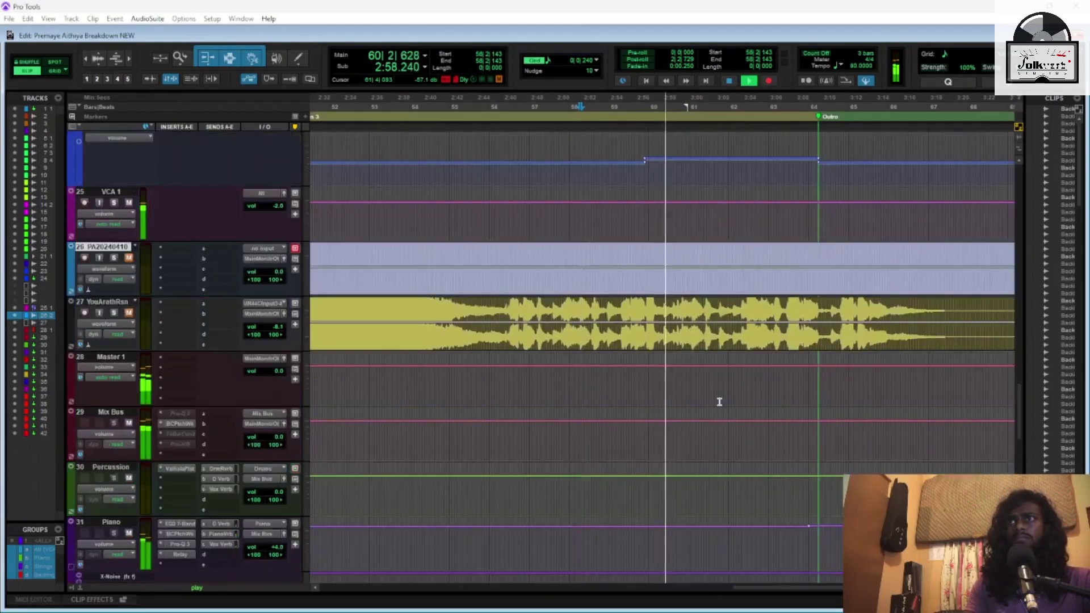
scroll(720, 402, up, 6)
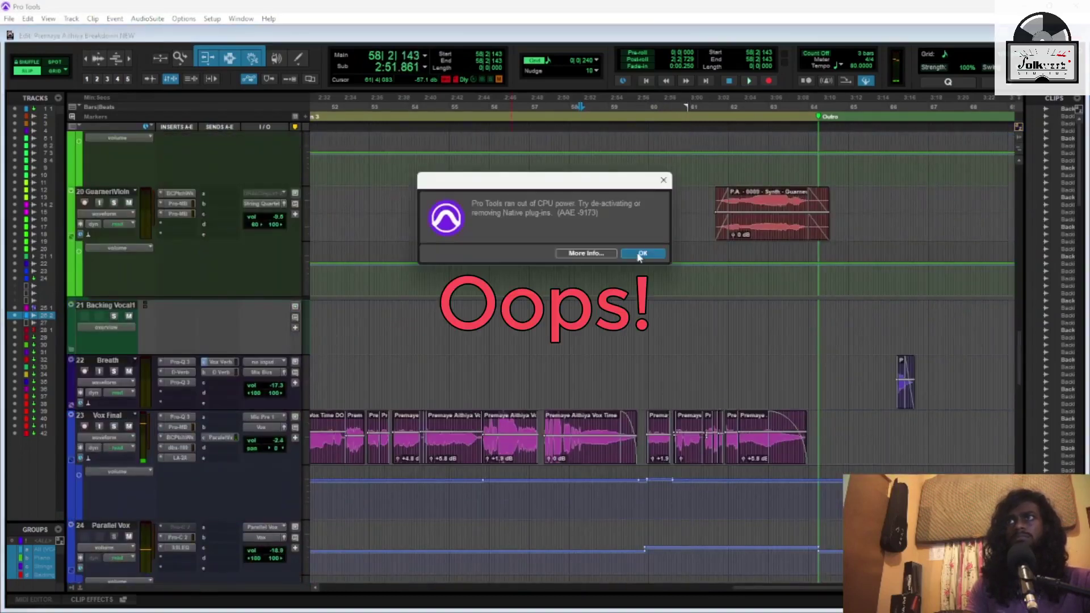
click(637, 254)
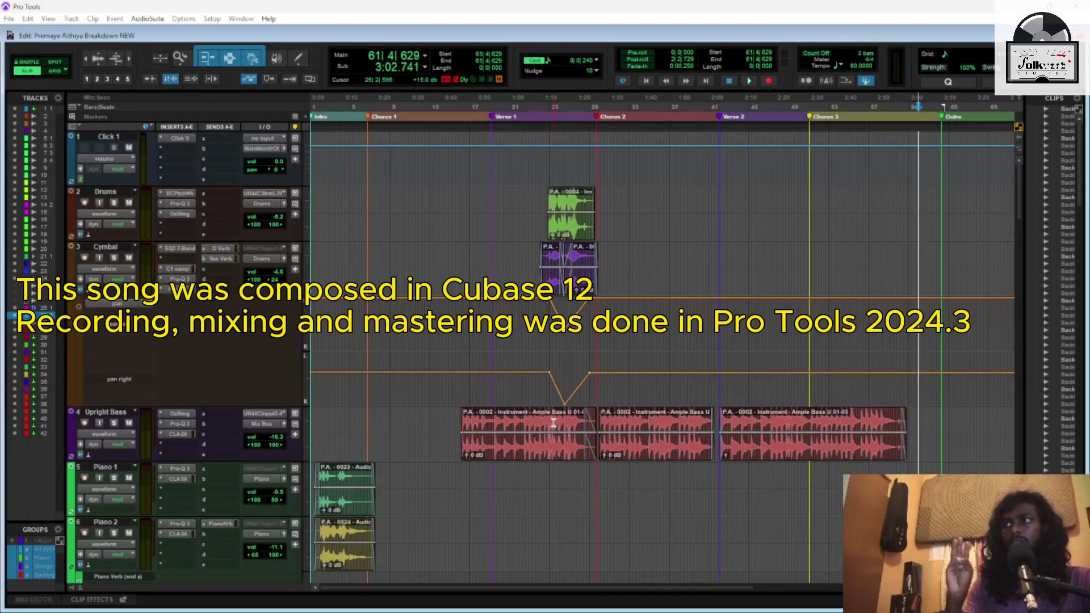
Review the arrangement tracks in order from Click, Drums and Cymbal through Upright Bass to the piano tracks
scroll(634, 479, down, 5)
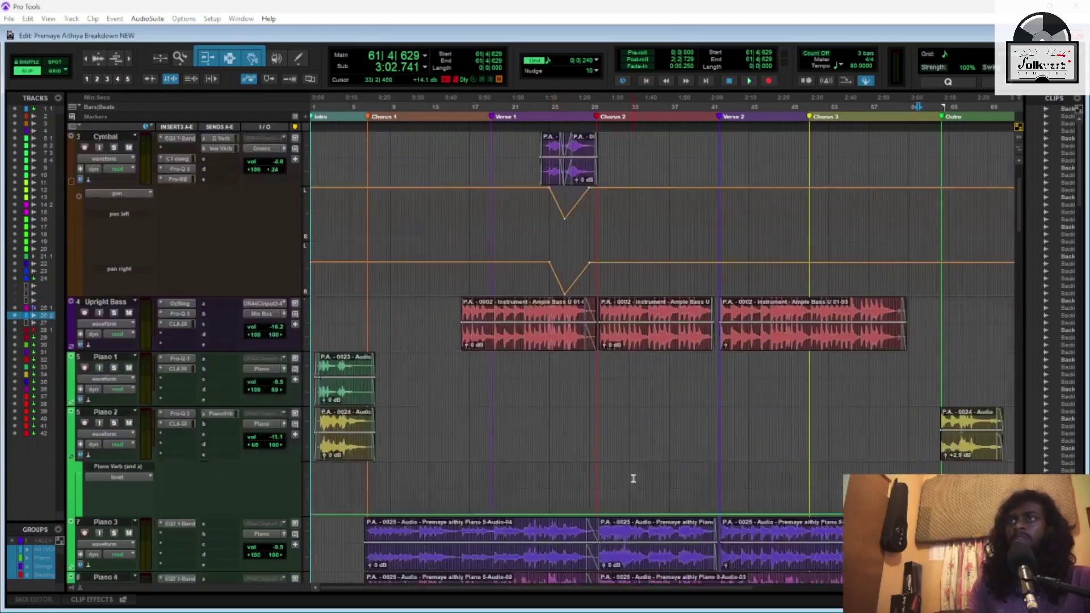
scroll(633, 478, up, 5)
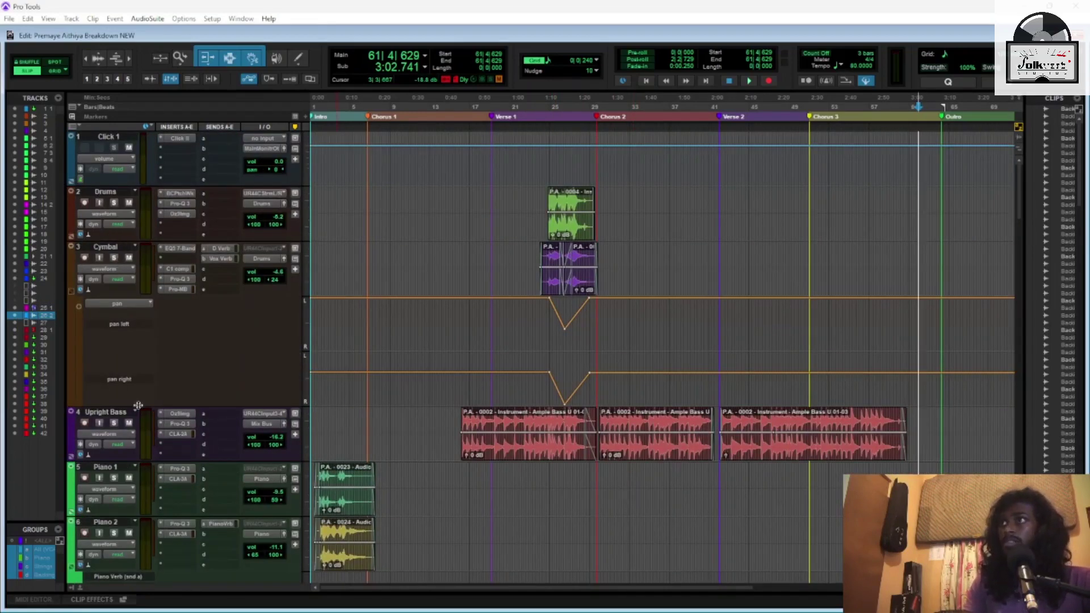
scroll(398, 392, down, 2)
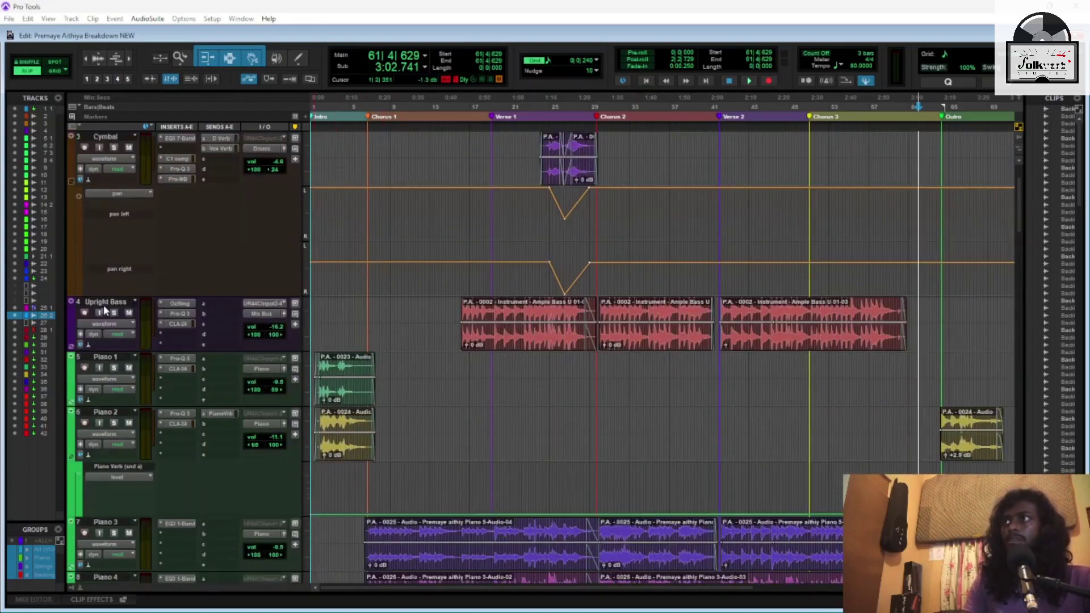
scroll(124, 434, down, 2)
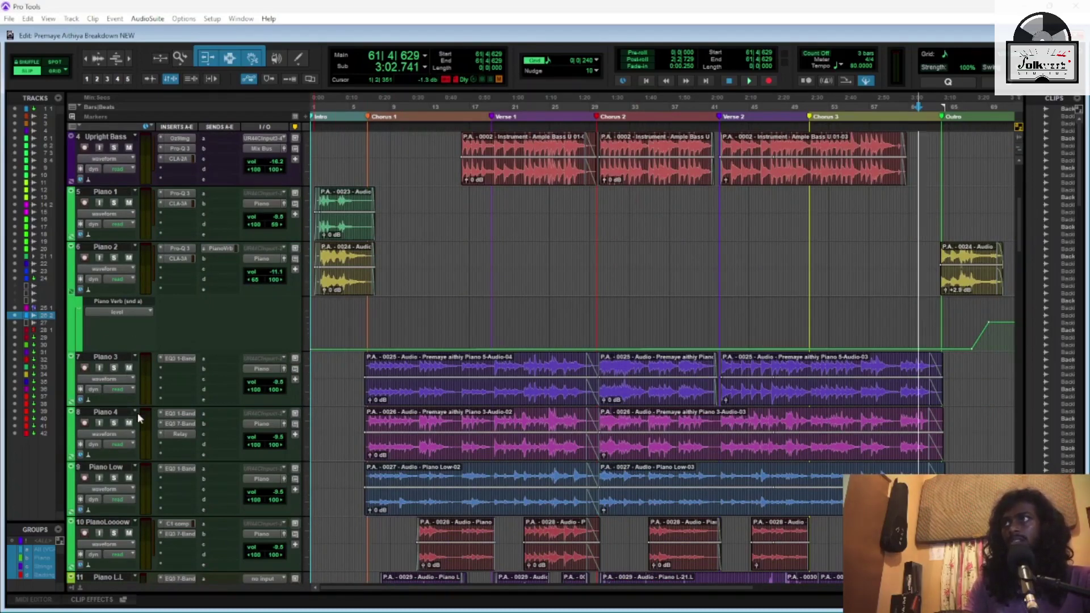
scroll(122, 347, down, 3)
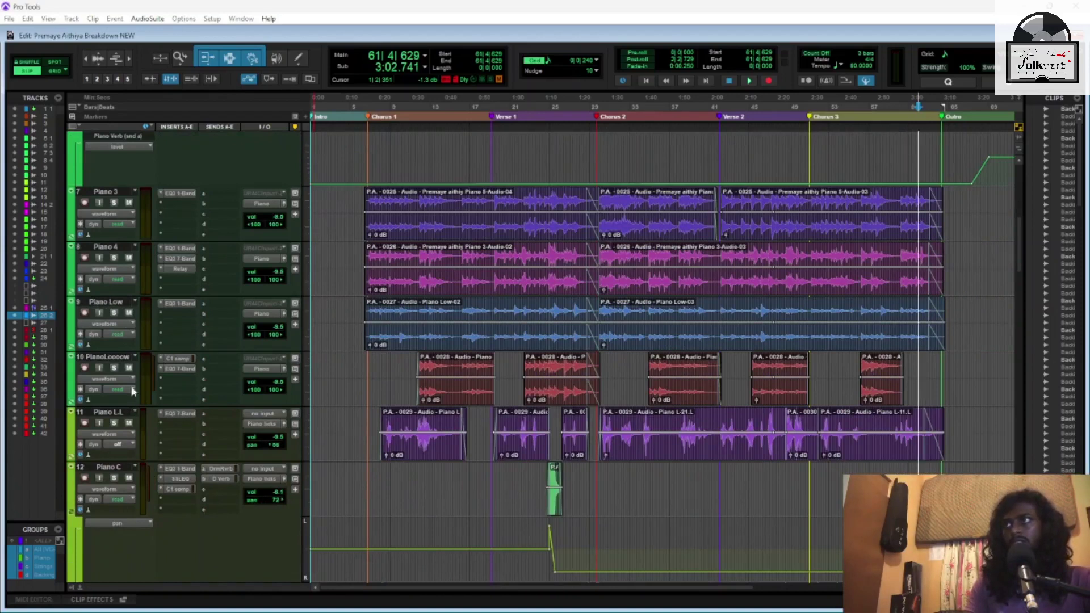
scroll(143, 411, down, 2)
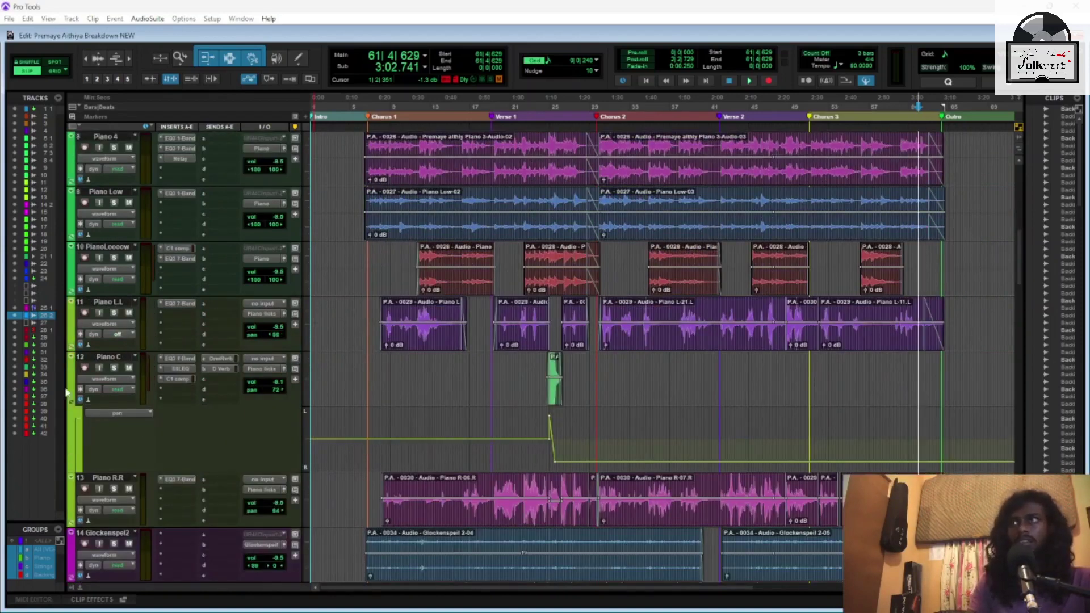
Review the glockenspiel tracks, Session Strings, cello, viola and both Guarneri violin tracks down to the backing vocal folder
scroll(166, 485, down, 3)
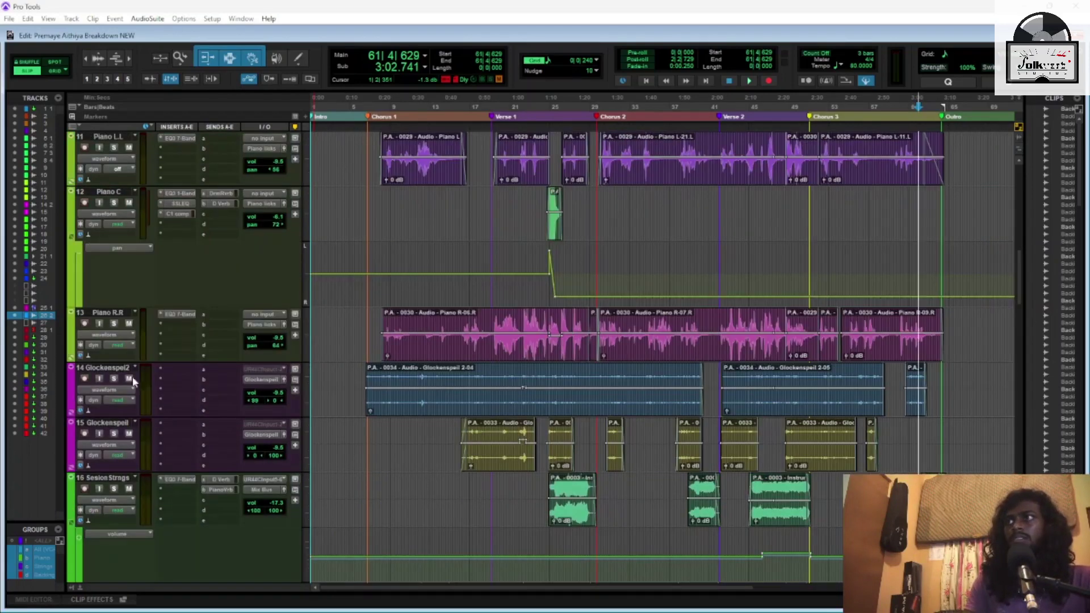
scroll(145, 375, down, 3)
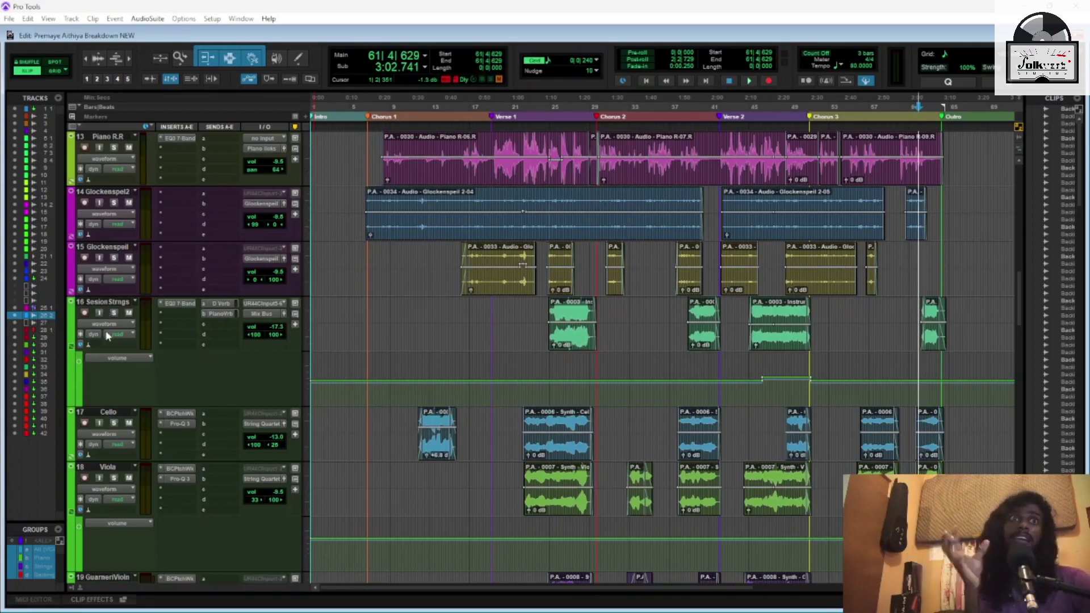
click(111, 302)
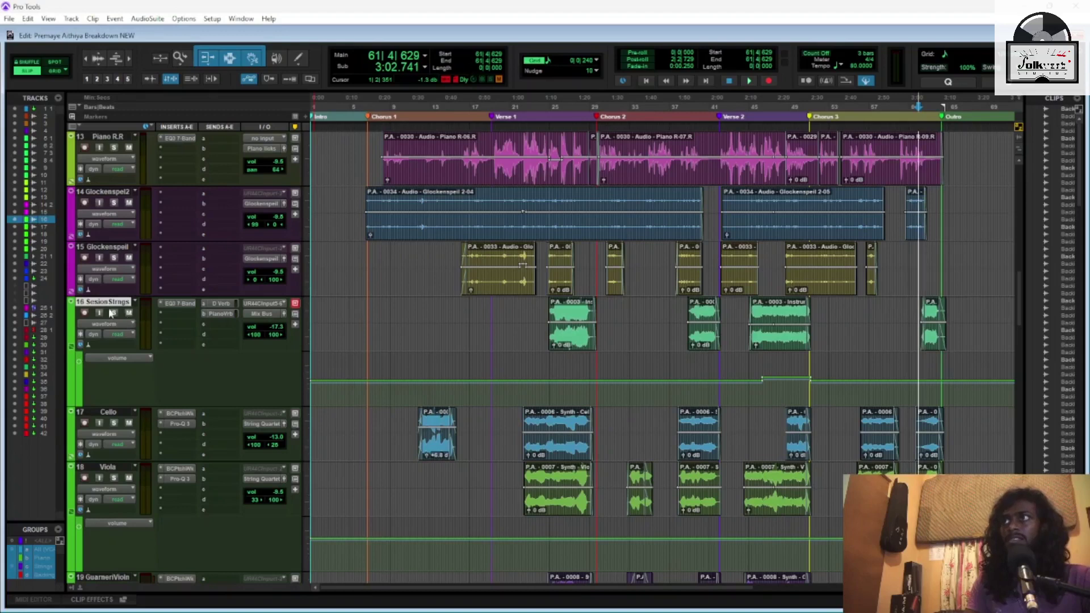
scroll(128, 397, down, 5)
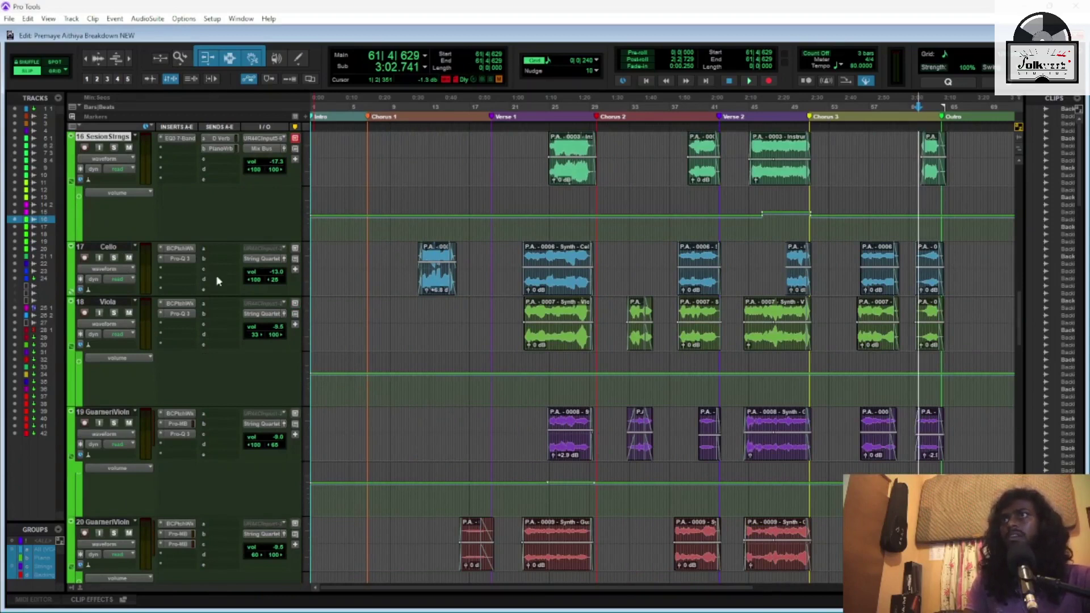
scroll(742, 427, down, 7)
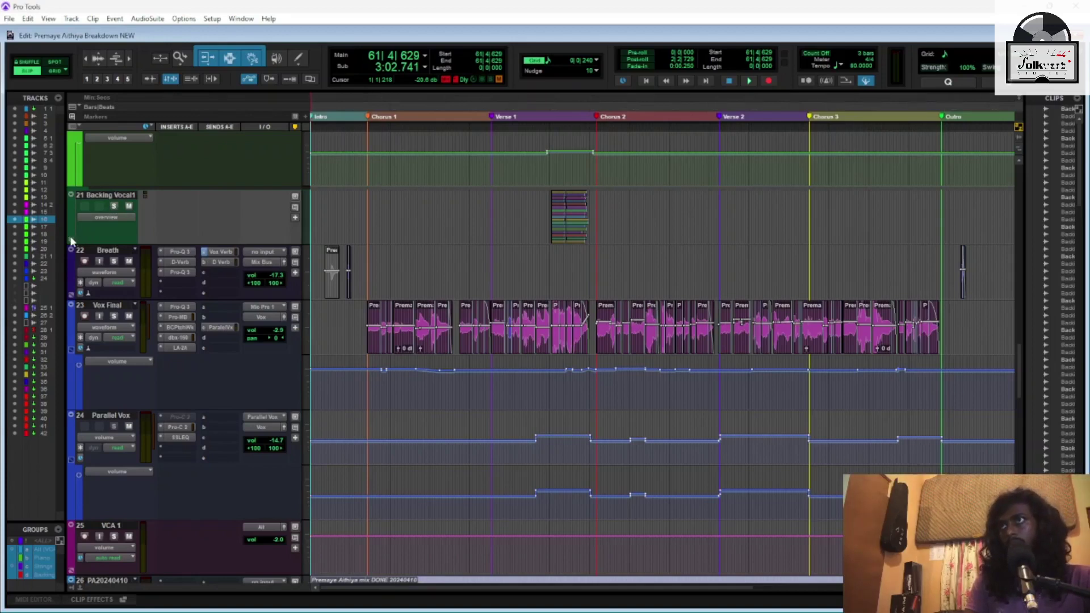
Expand the Backing Vocal1 folder to examine its individual backing vocal tracks, and collapse it again
click(71, 195)
scroll(548, 281, down, 15)
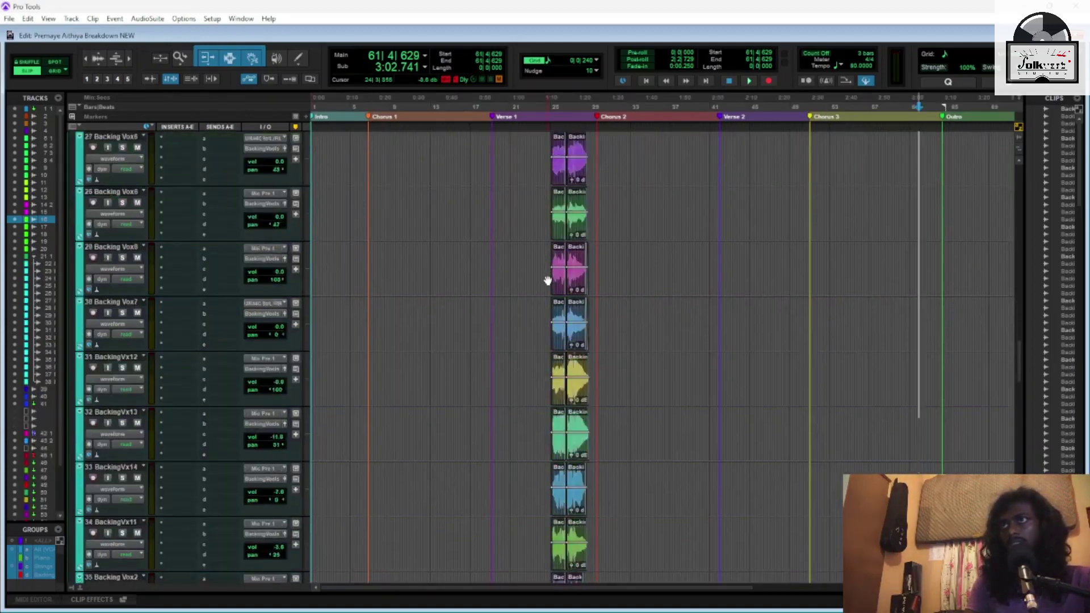
scroll(548, 281, down, 3)
scroll(548, 281, up, 6)
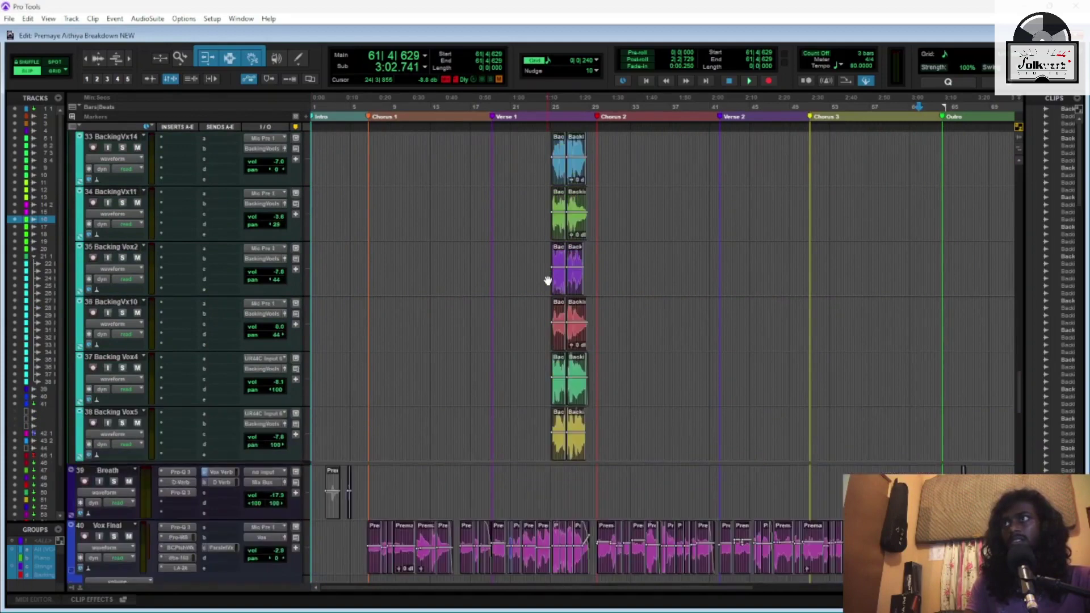
scroll(548, 281, up, 10)
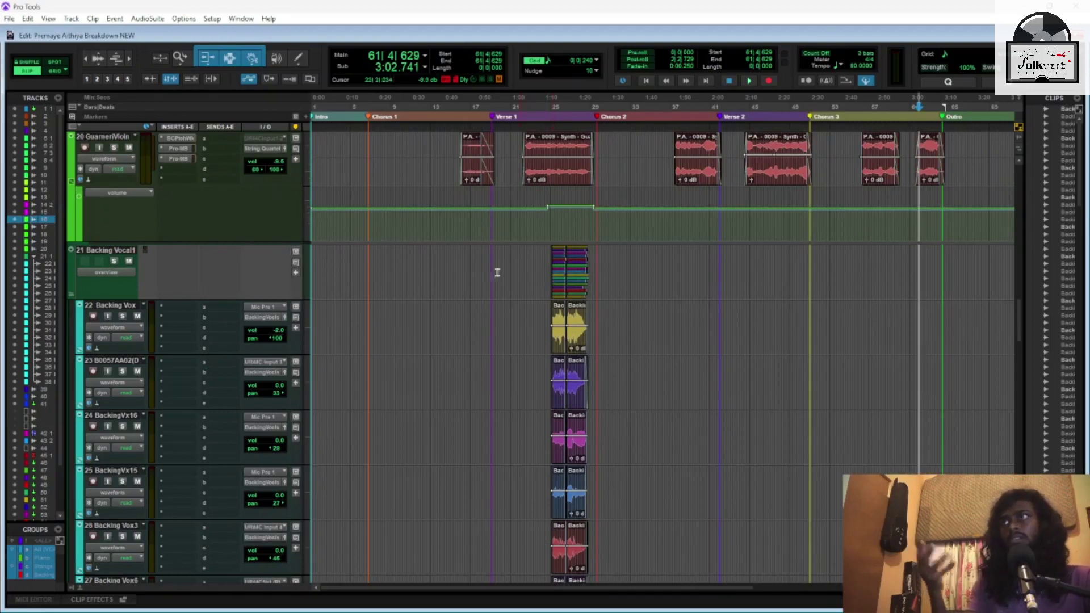
scroll(402, 393, down, 10)
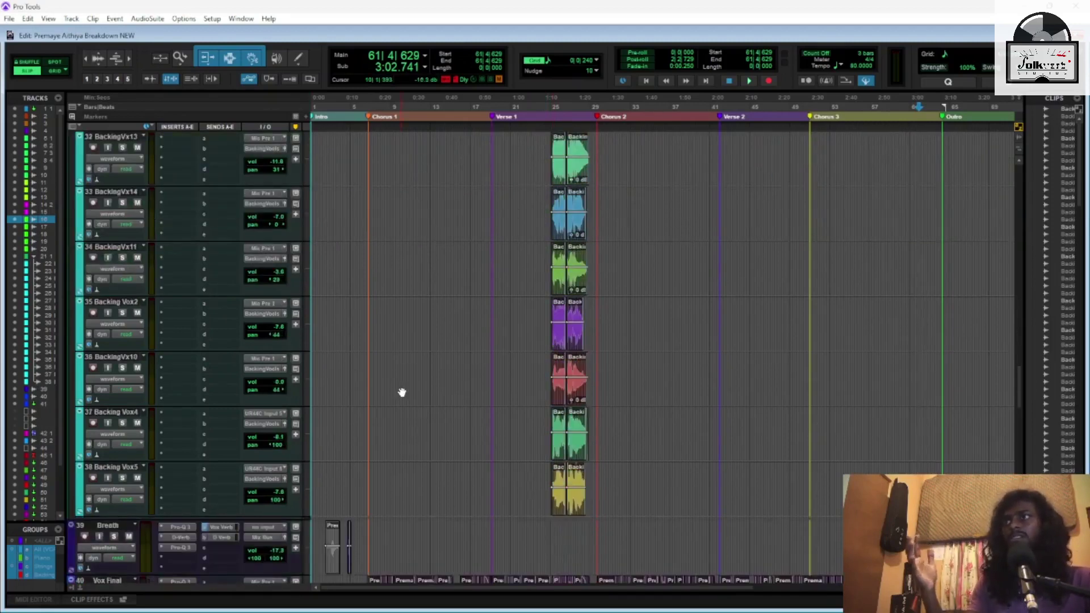
scroll(401, 393, up, 6)
scroll(401, 393, up, 3)
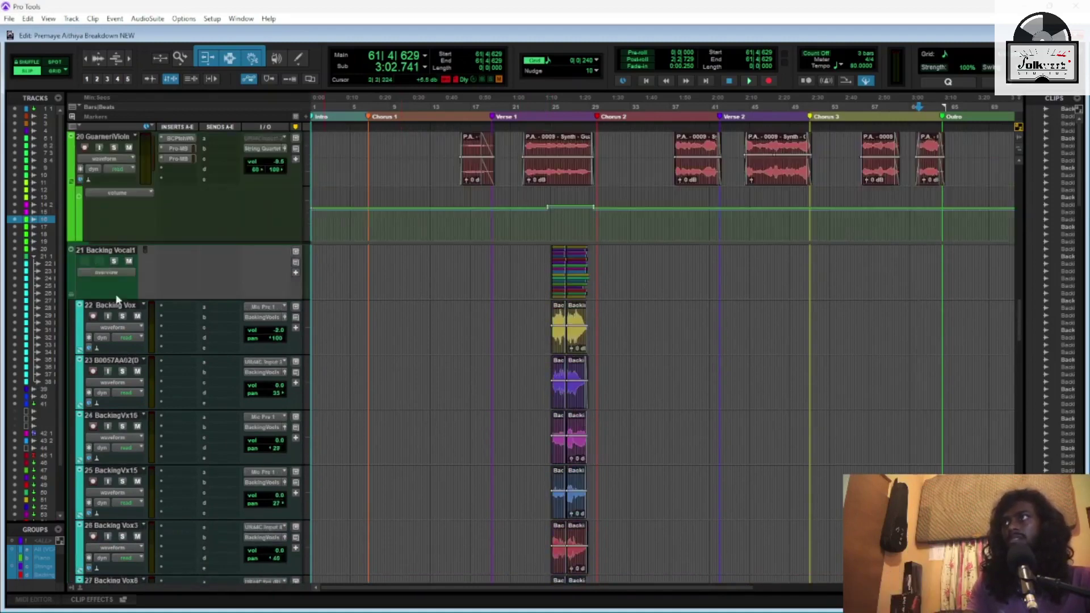
click(72, 296)
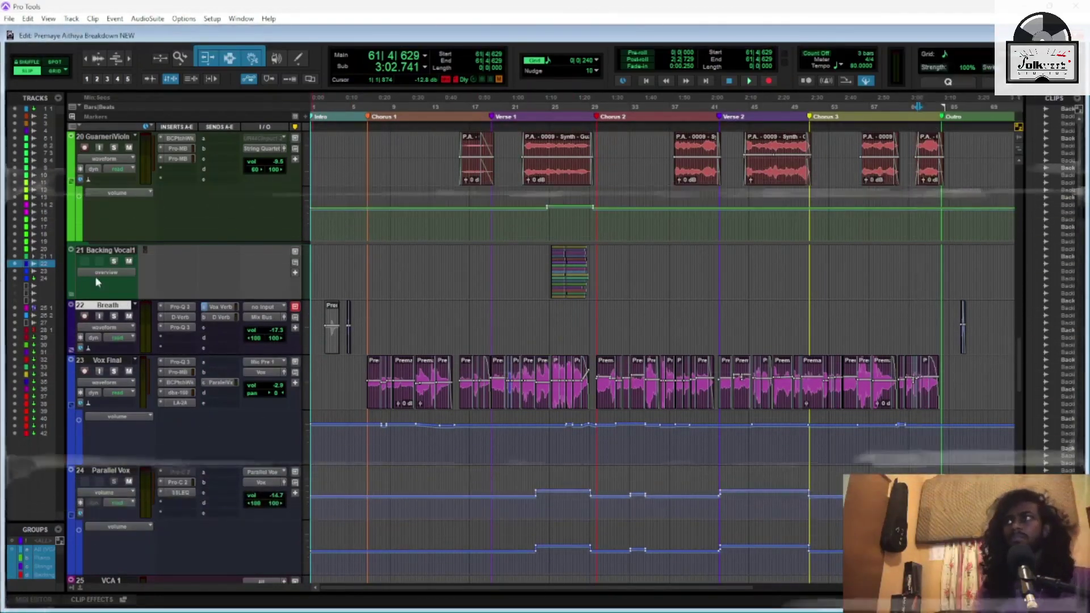
Switch to the Mix window and go through the Vox Final, Parallel Vox and VCA 1 channels, selecting each one
scroll(149, 307, down, 2)
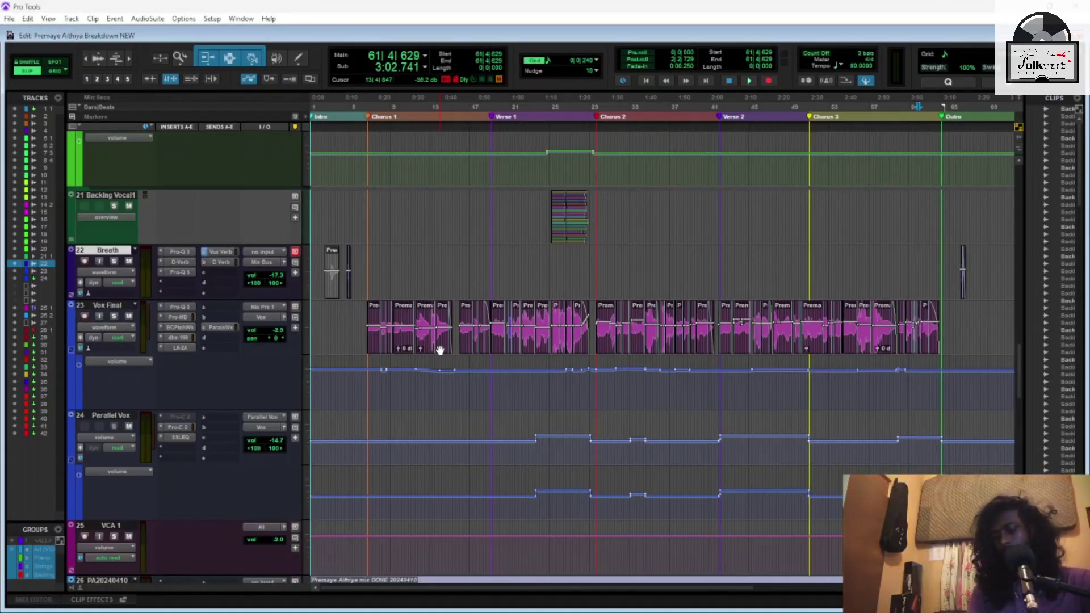
key(ctrl+equal)
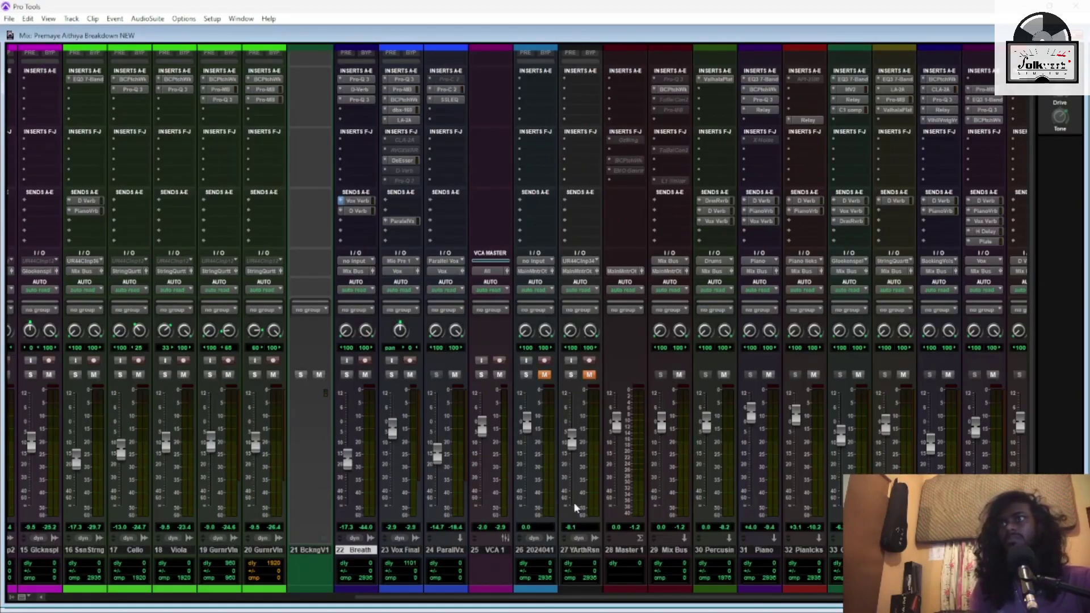
scroll(653, 602, left, 10)
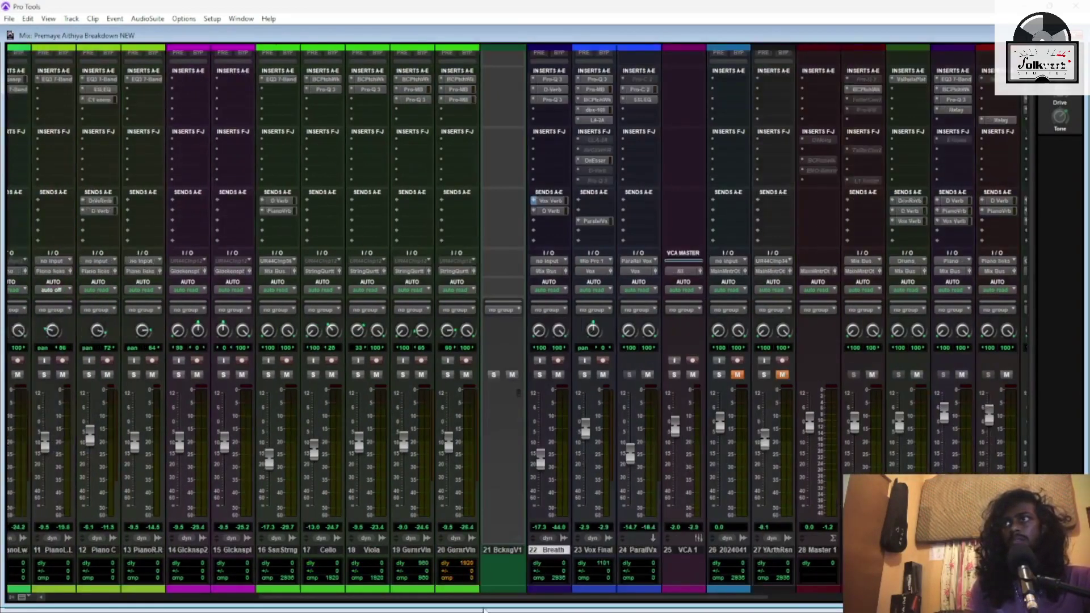
scroll(518, 318, right, 10)
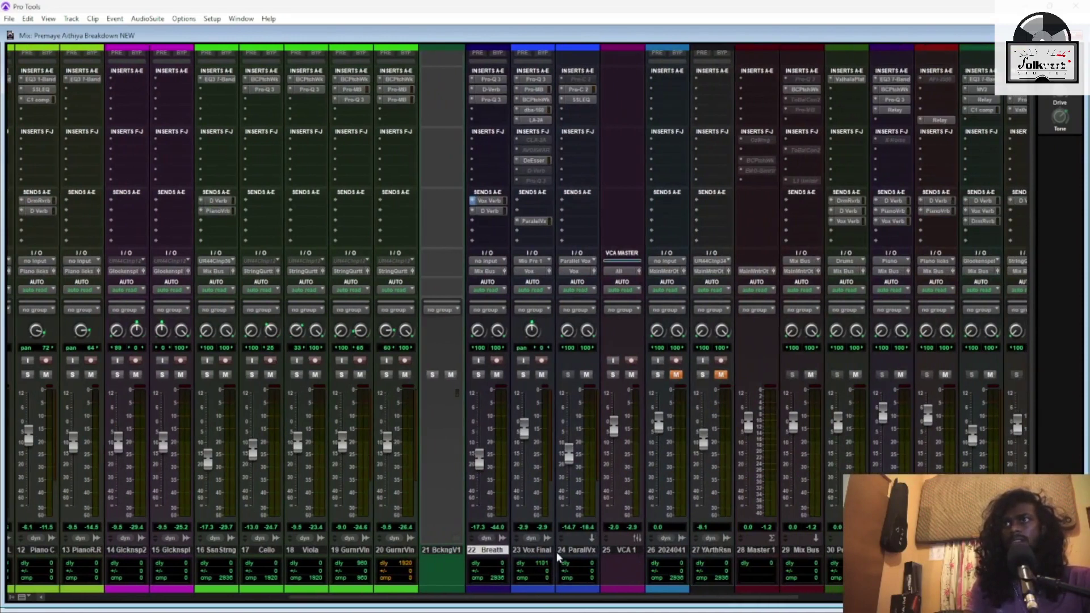
click(546, 552)
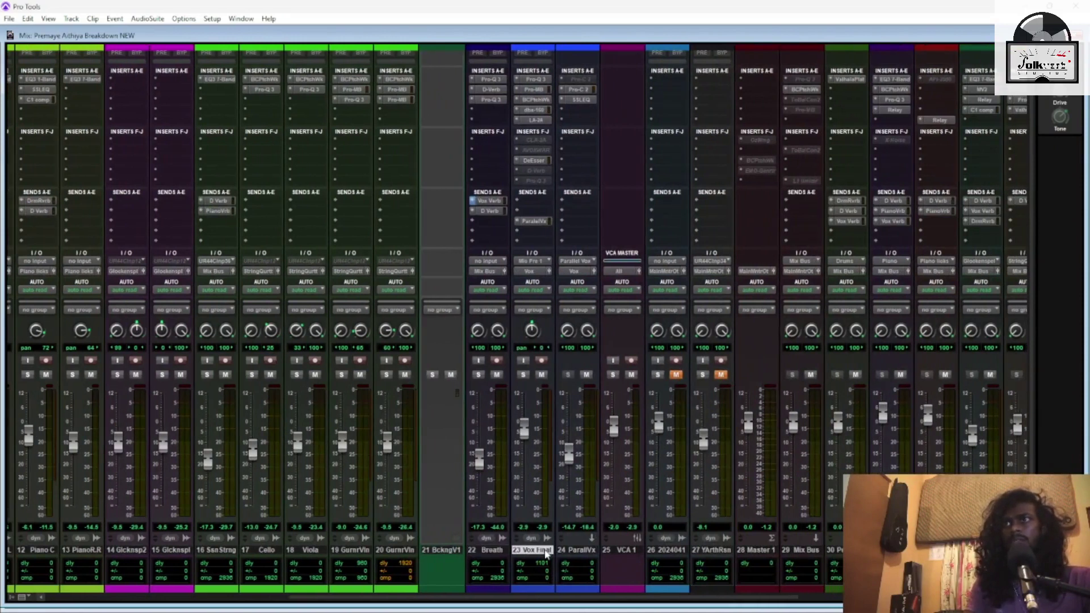
click(594, 550)
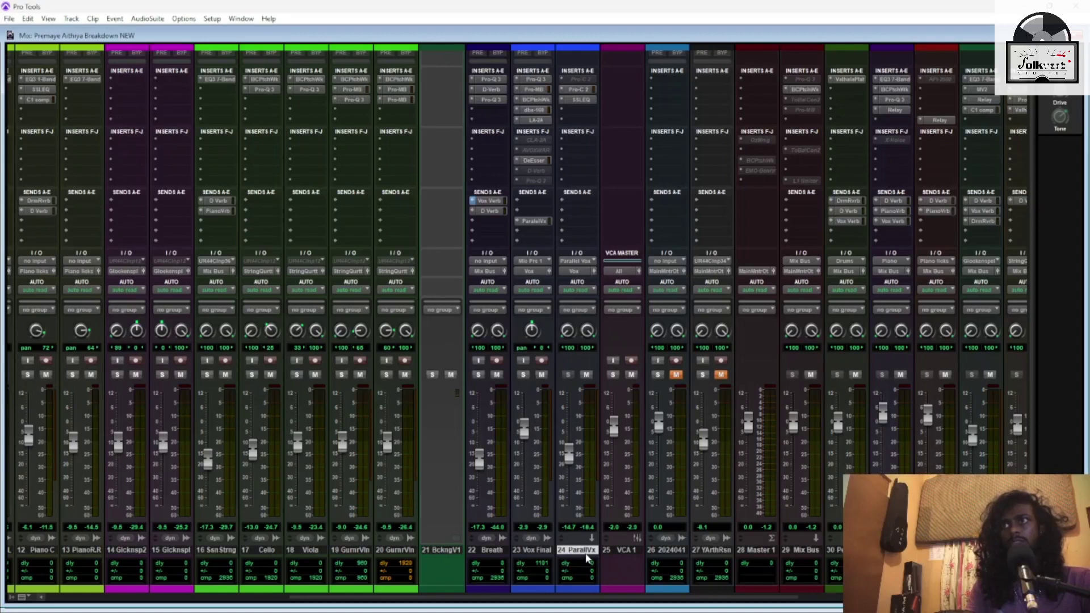
click(635, 554)
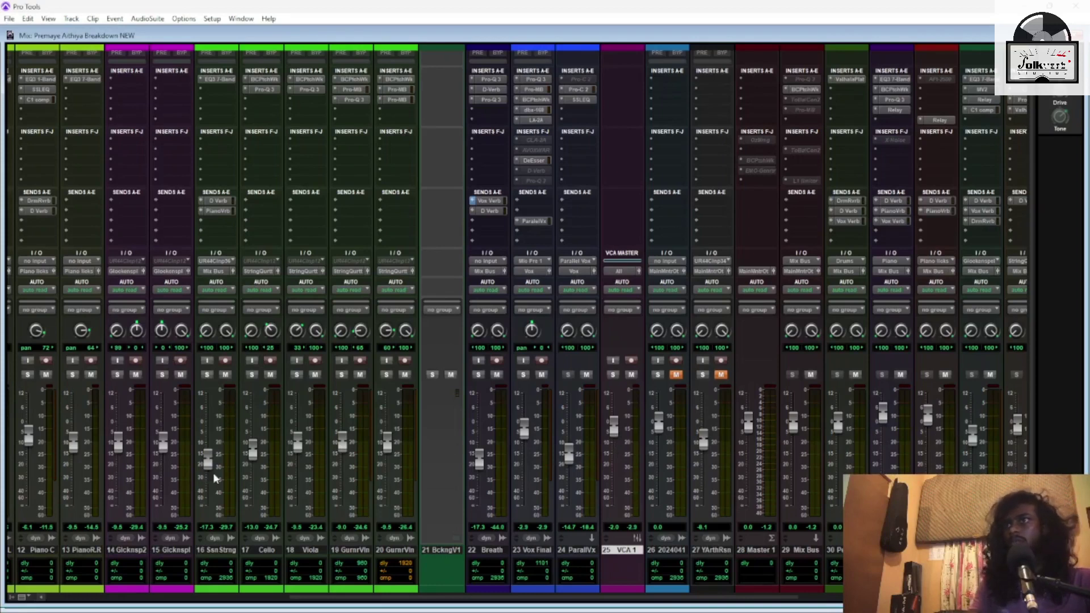
Go through the two muted reference channels, Master 1, Mix Bus and Percussion, selecting each, and return to the mixer's first channels
drag(544, 600, 654, 602)
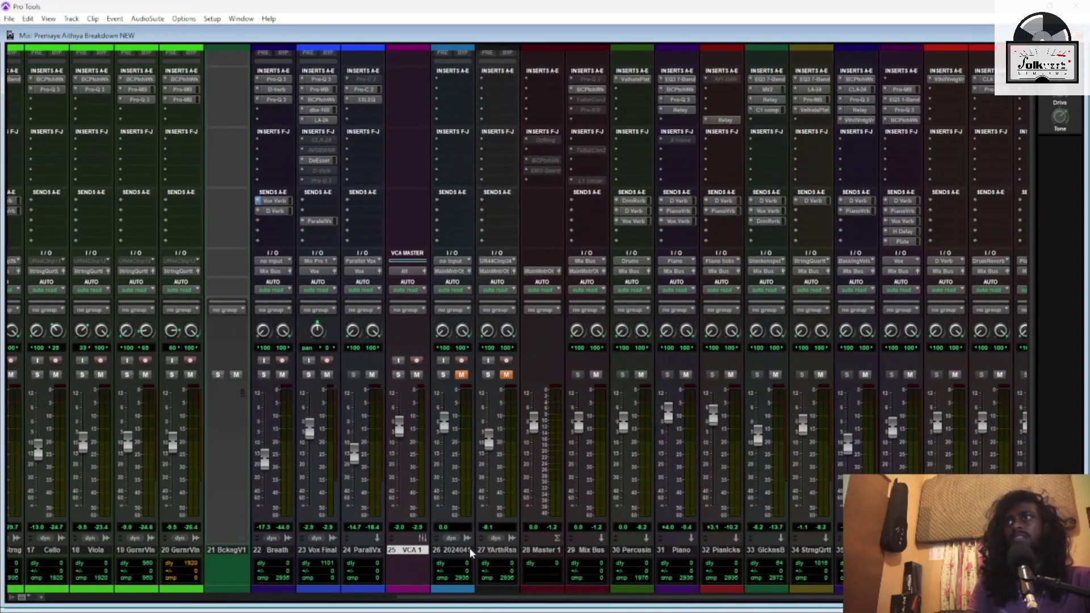
click(469, 551)
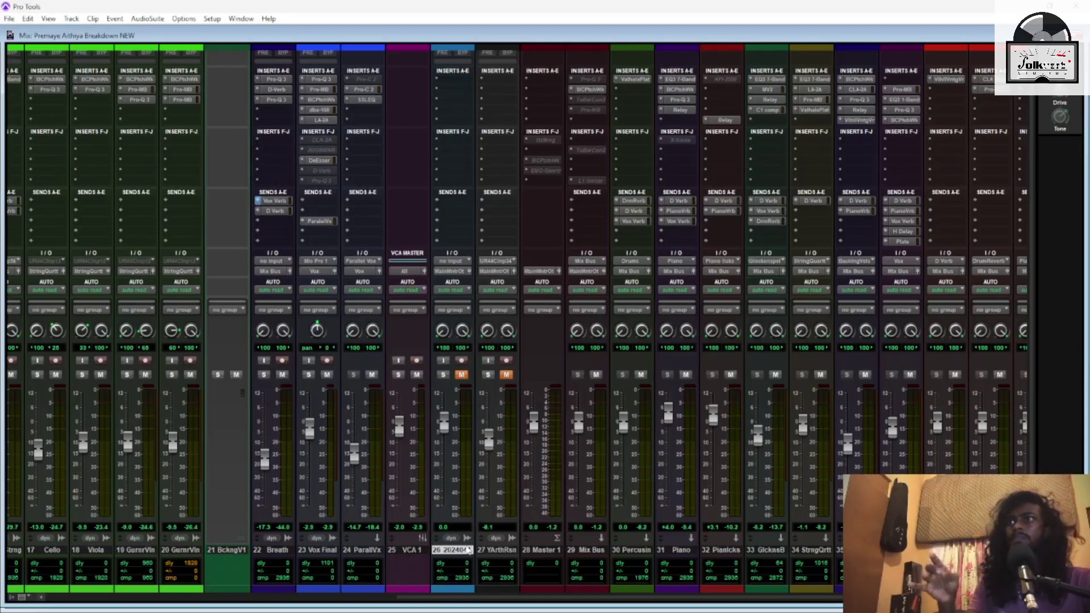
click(506, 549)
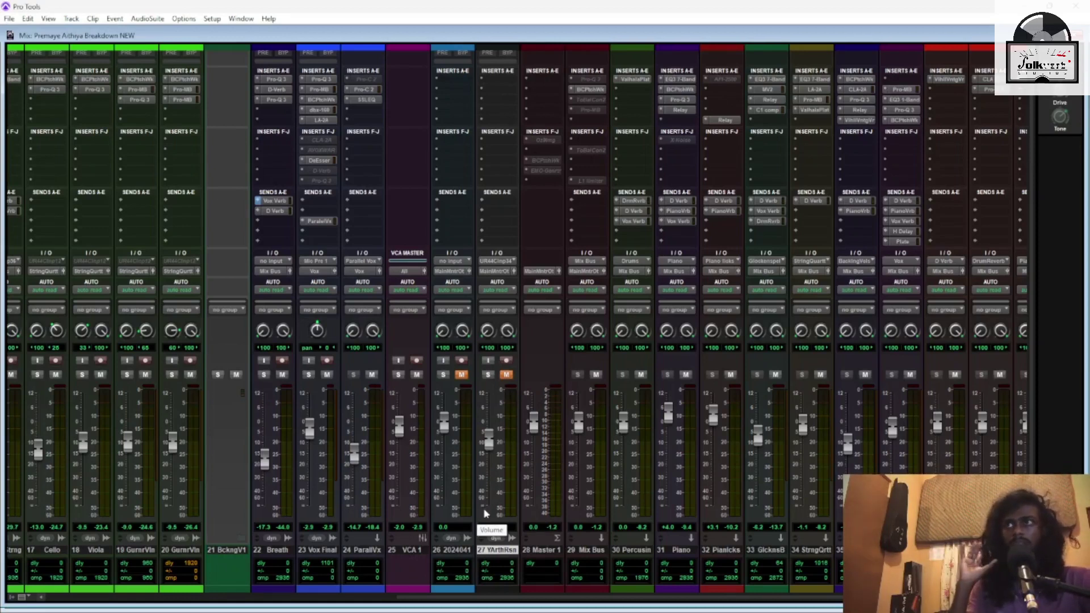
click(544, 550)
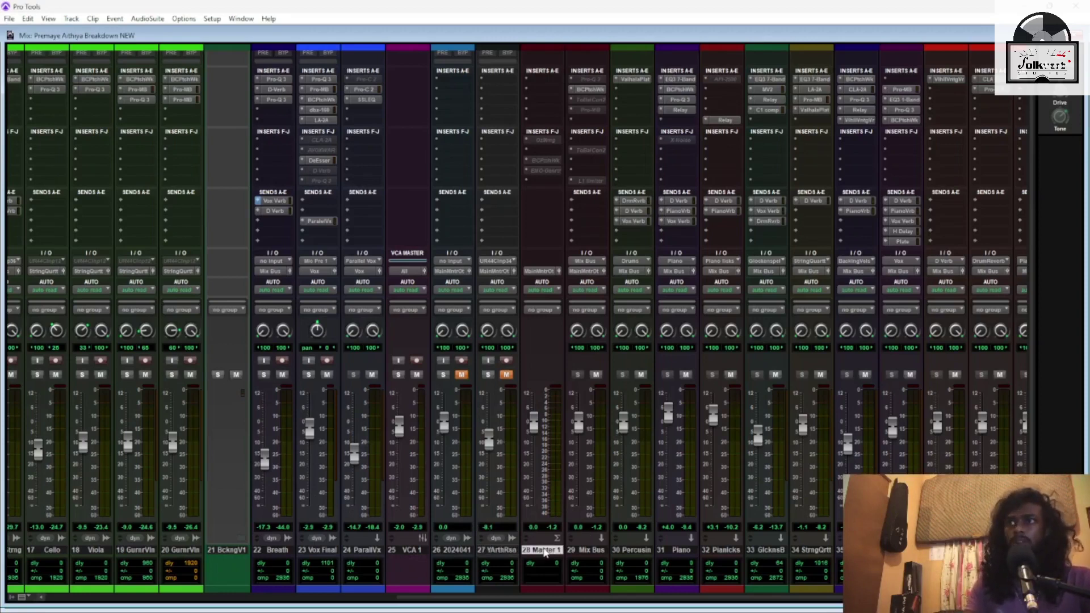
click(600, 552)
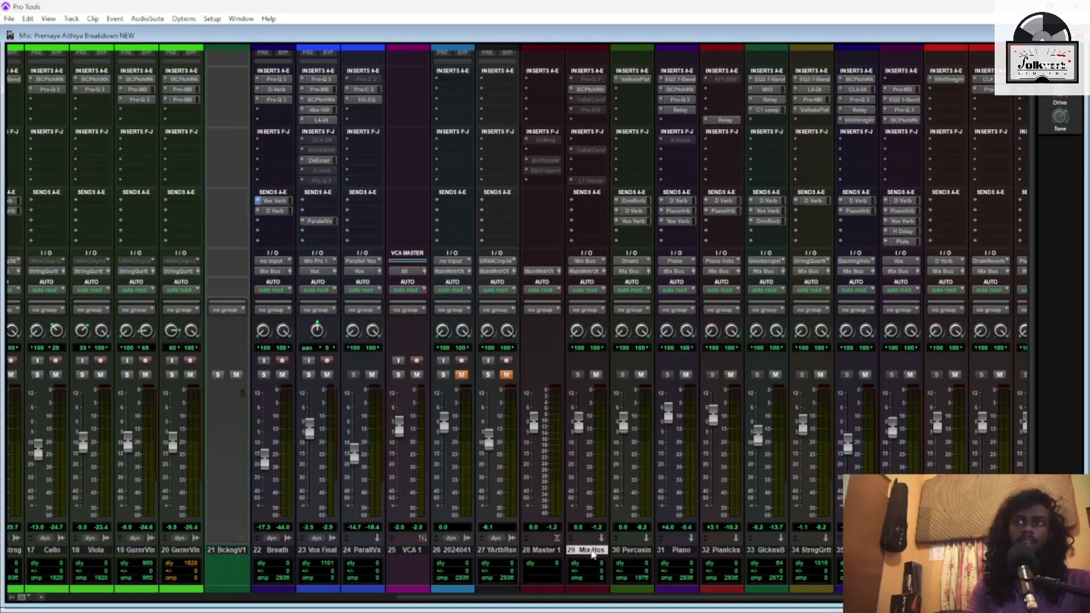
click(639, 554)
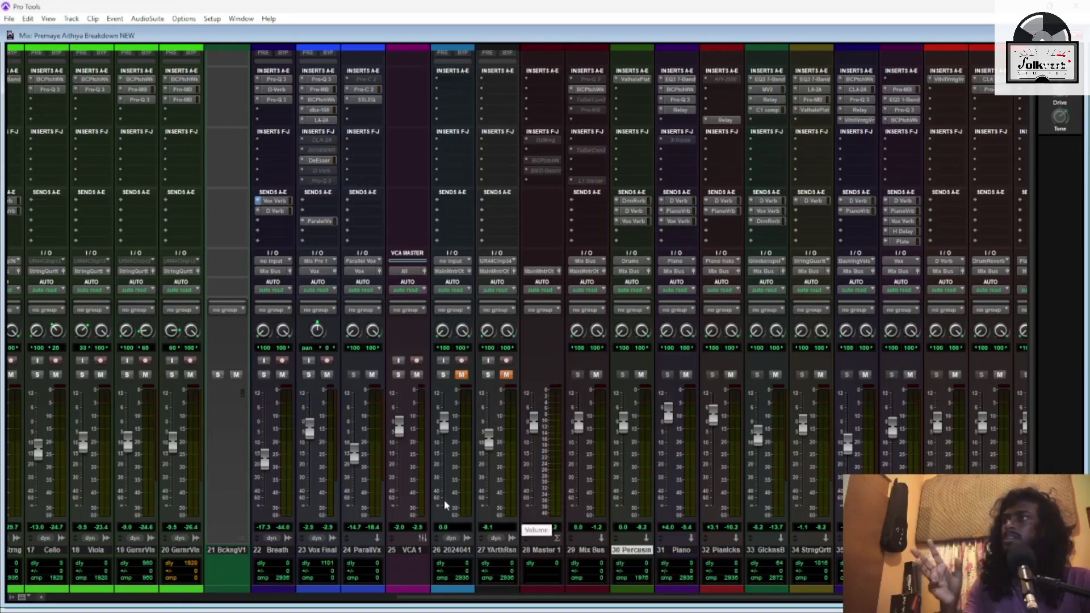
drag(404, 600, 49, 607)
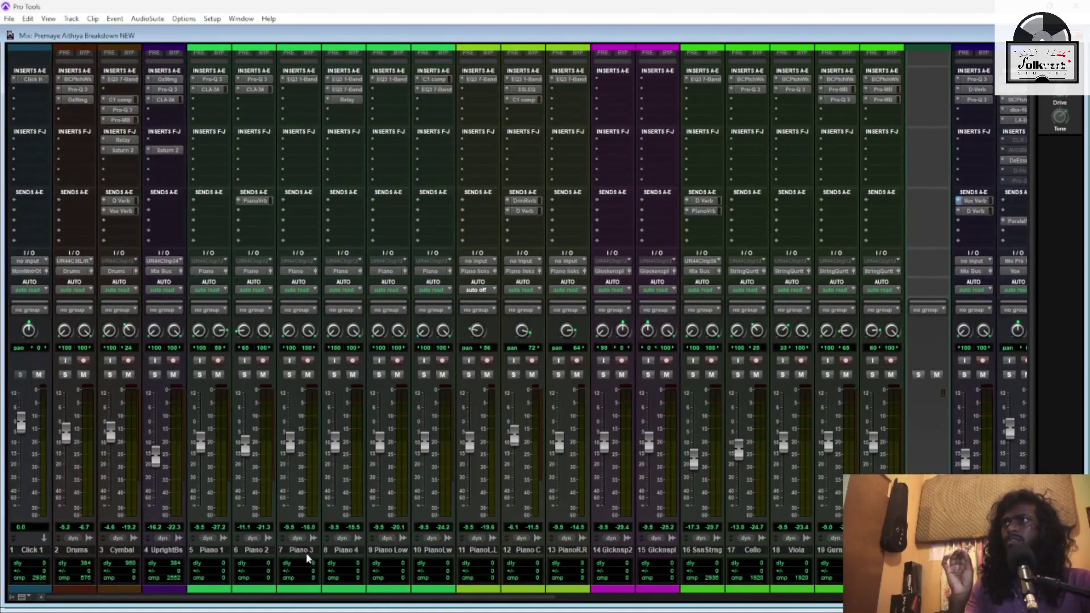
Go through the Piano and Piano licks bus channels in the mixer, selecting each and leaving the Piano track name as it is
drag(342, 603, 748, 600)
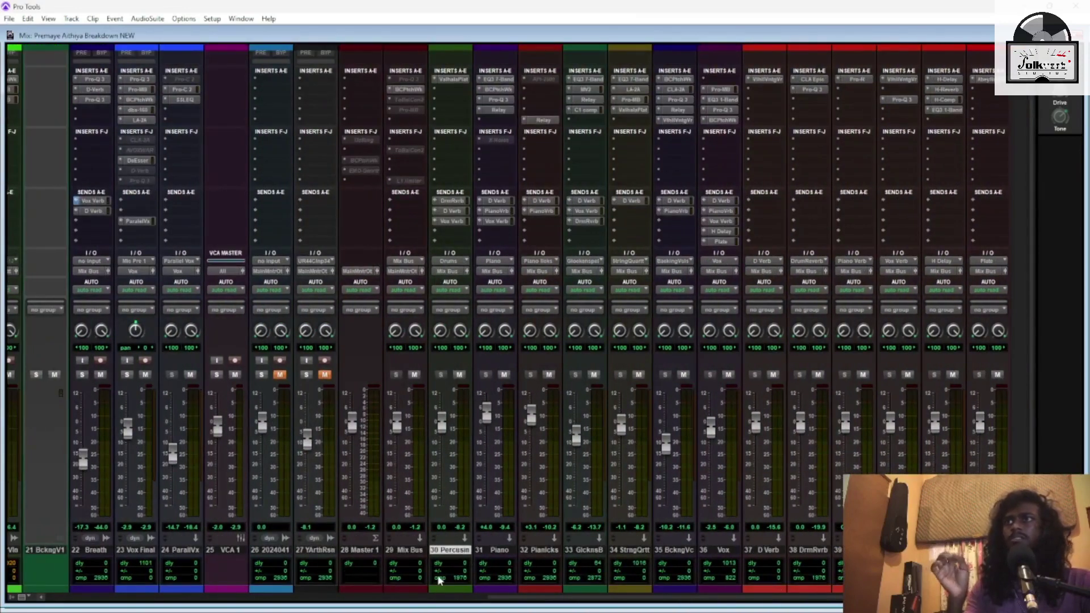
double_click(494, 551)
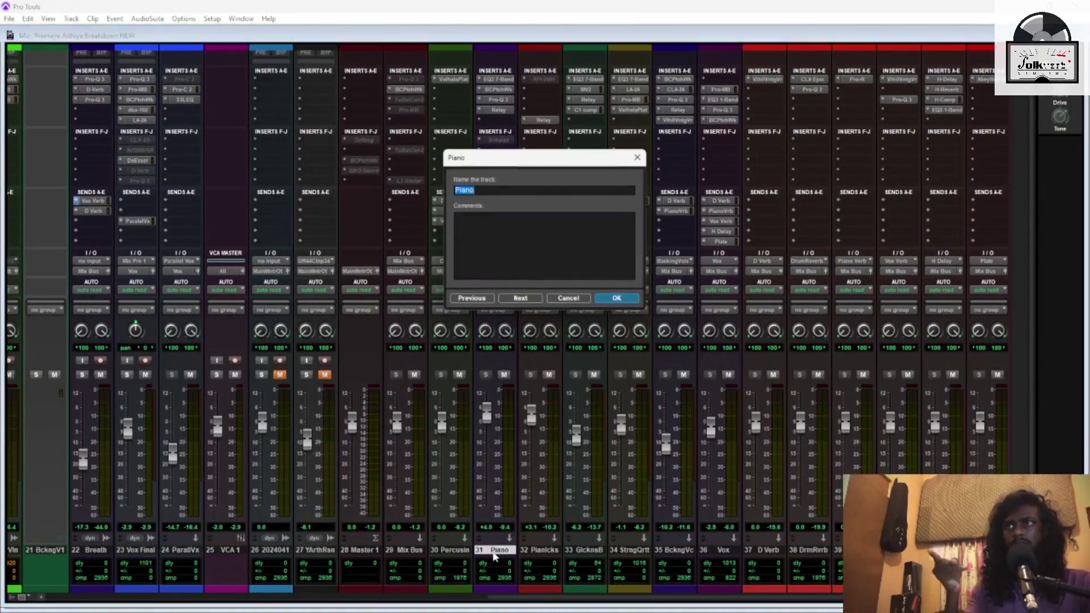
click(618, 298)
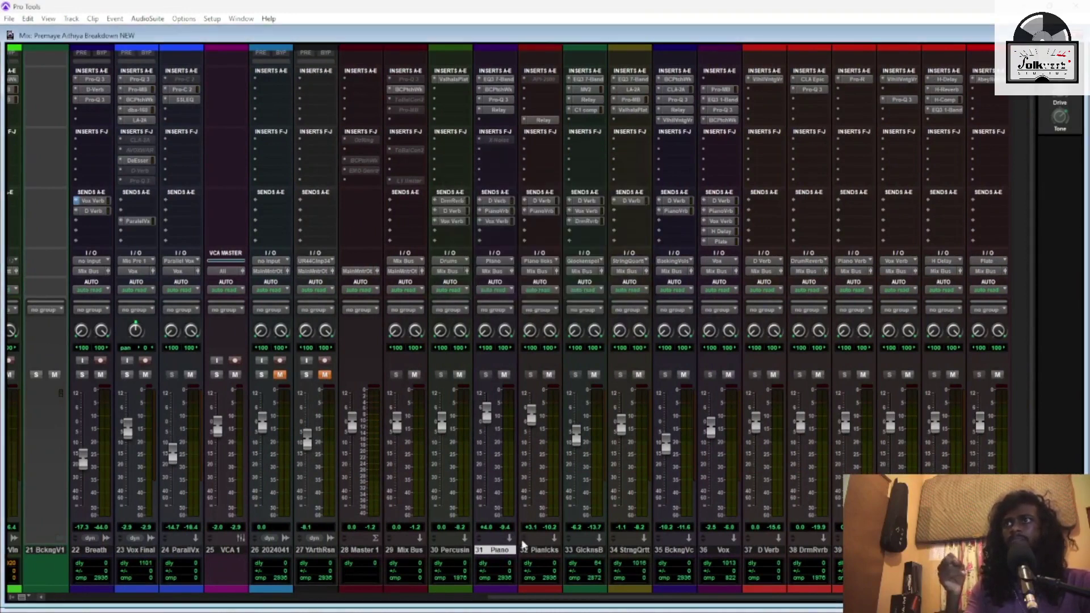
click(549, 554)
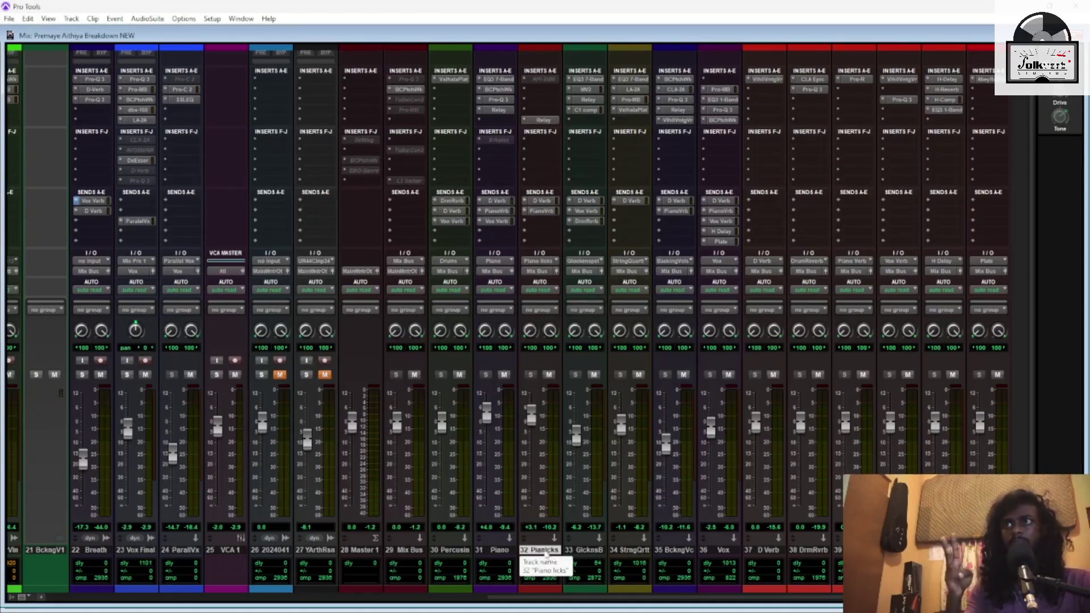
click(494, 555)
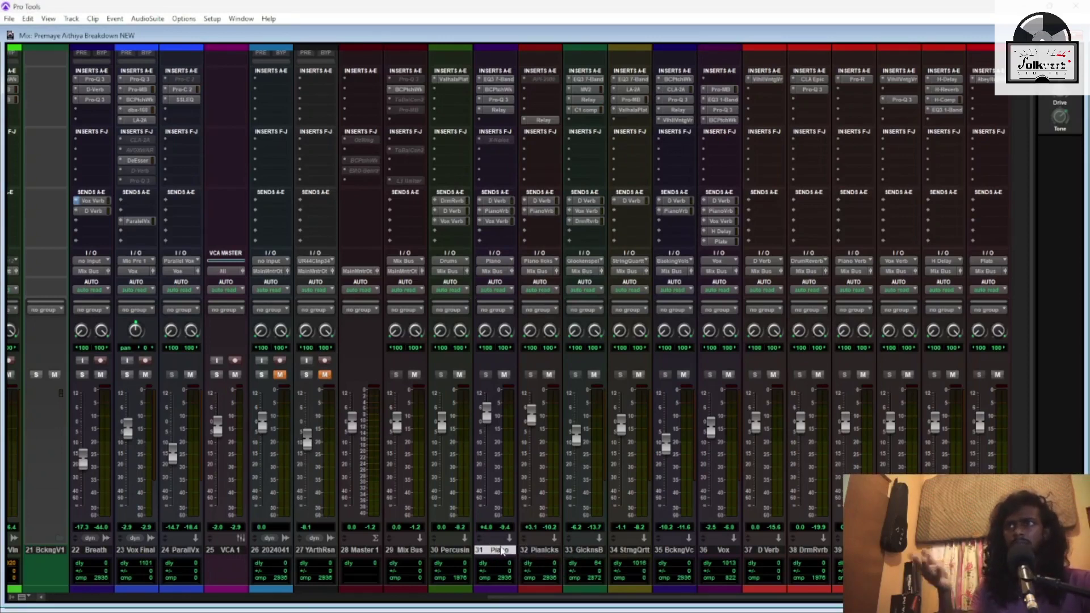
Go through the glockenspiel, string quartet, backing vocal and Vox bus channels, selecting each one
click(601, 553)
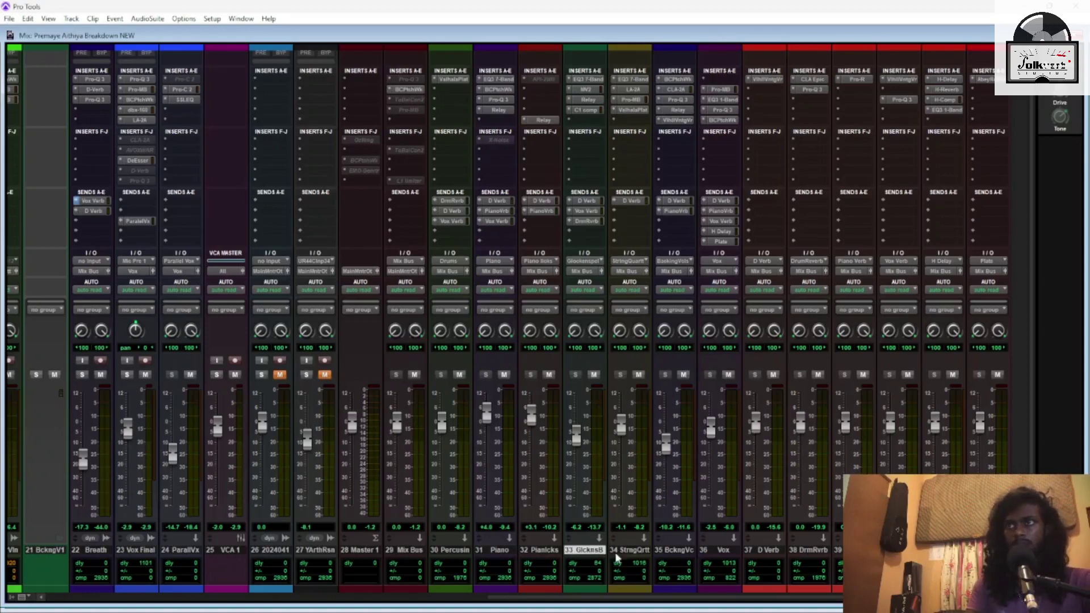
click(644, 553)
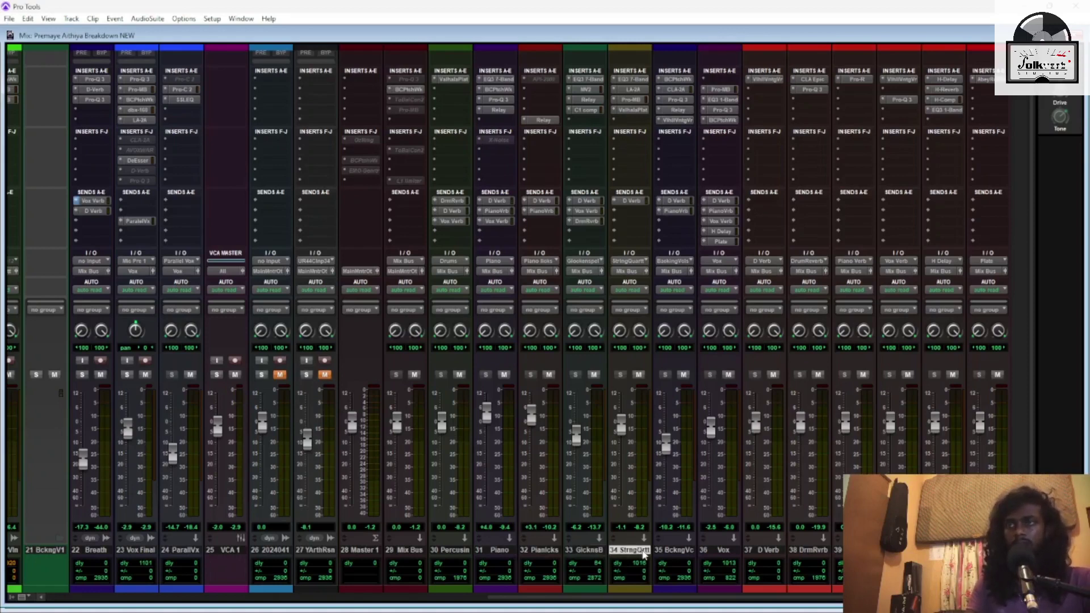
click(681, 553)
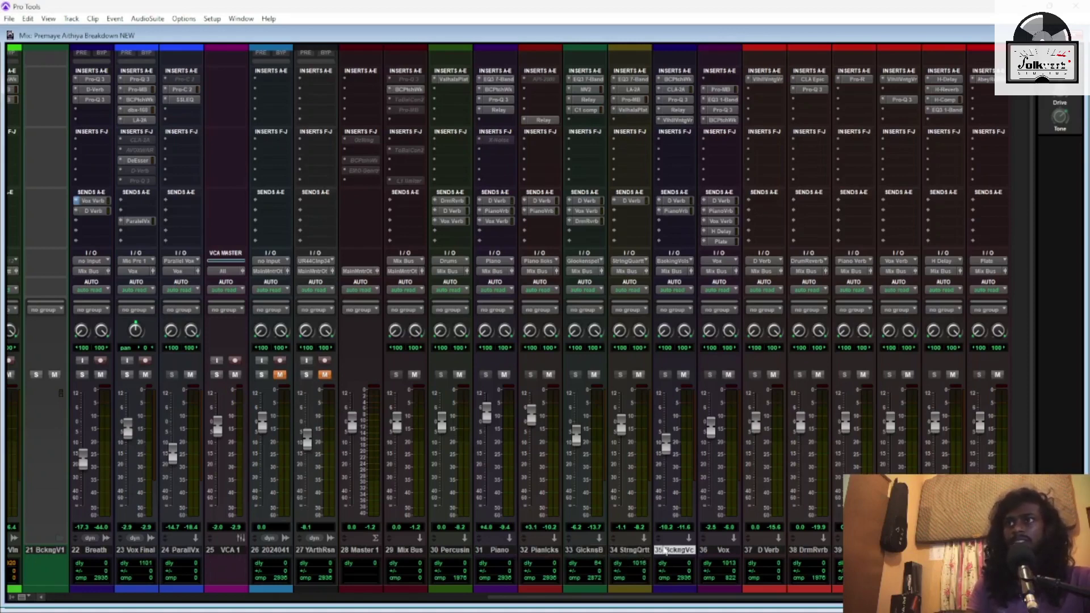
click(721, 556)
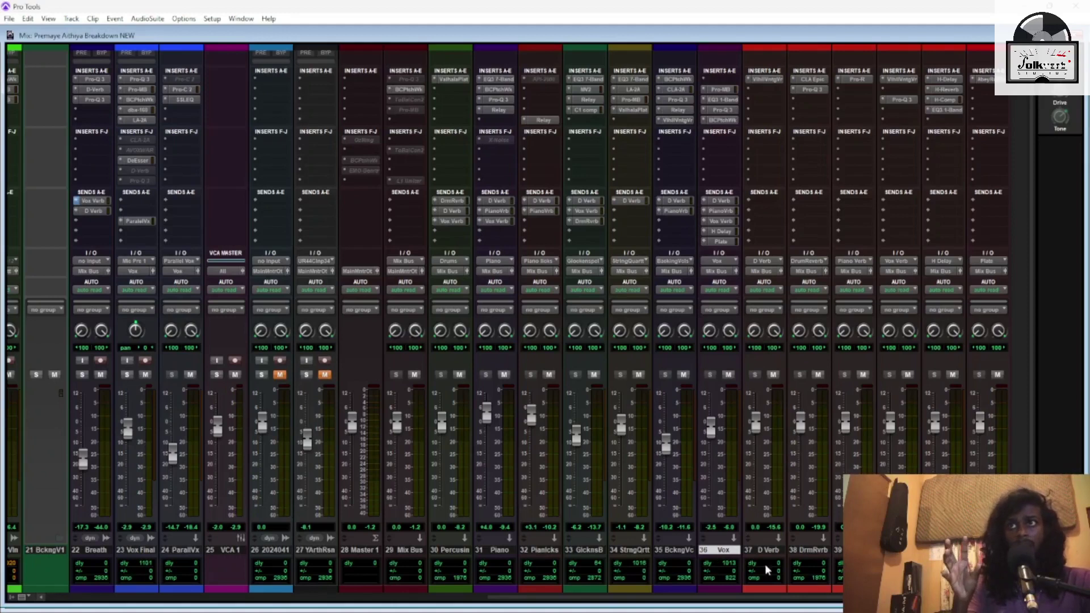
Go through the D Verb, Drum Reverb, Piano Verb and Vox Verb effect return channels, selecting each one
scroll(791, 602, right, 2)
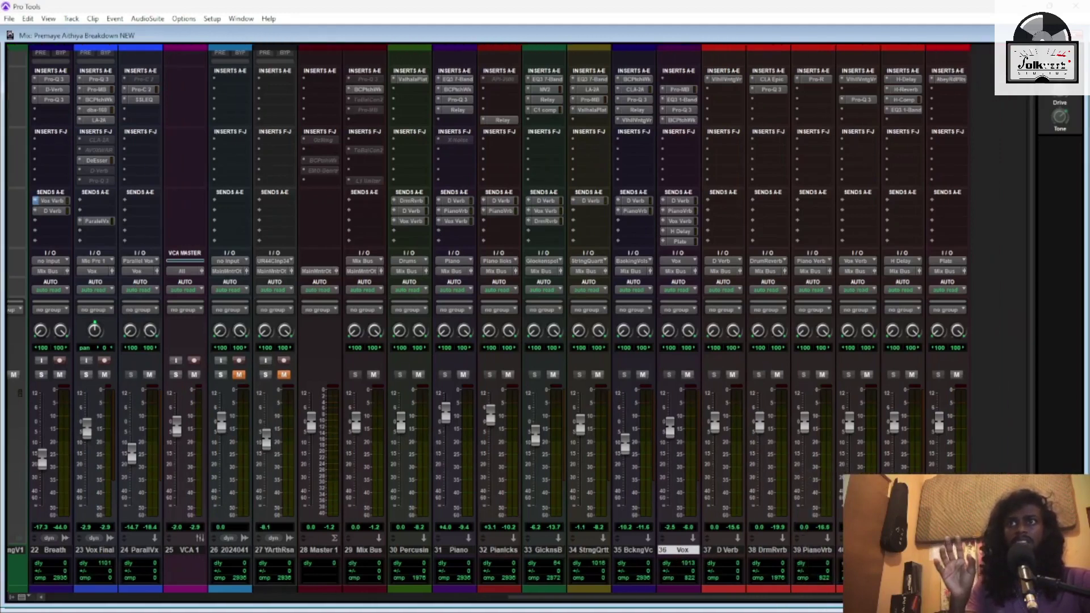
click(730, 554)
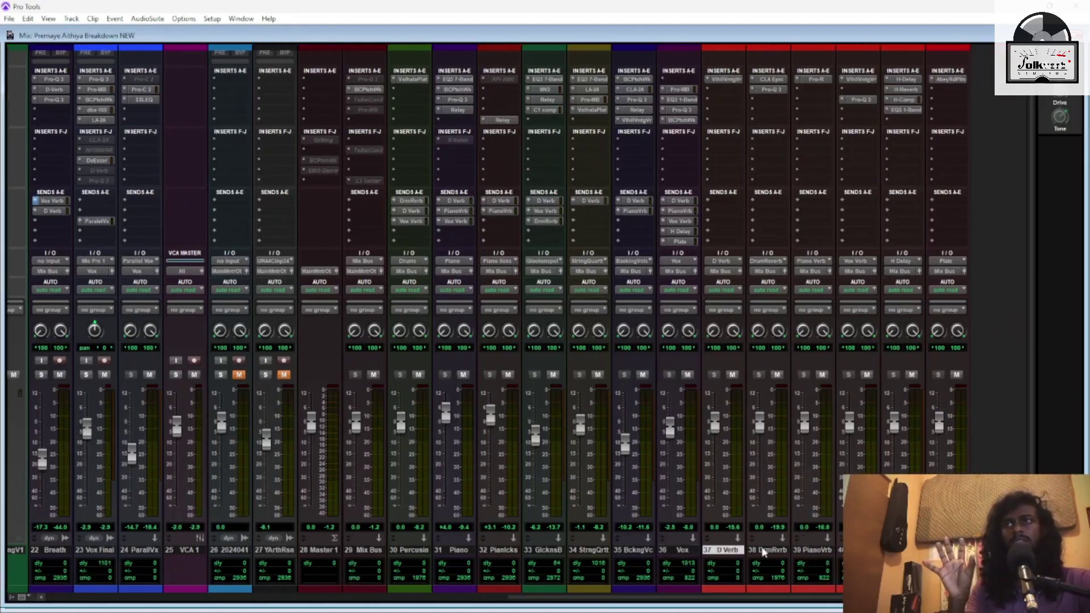
click(765, 554)
click(813, 551)
click(841, 551)
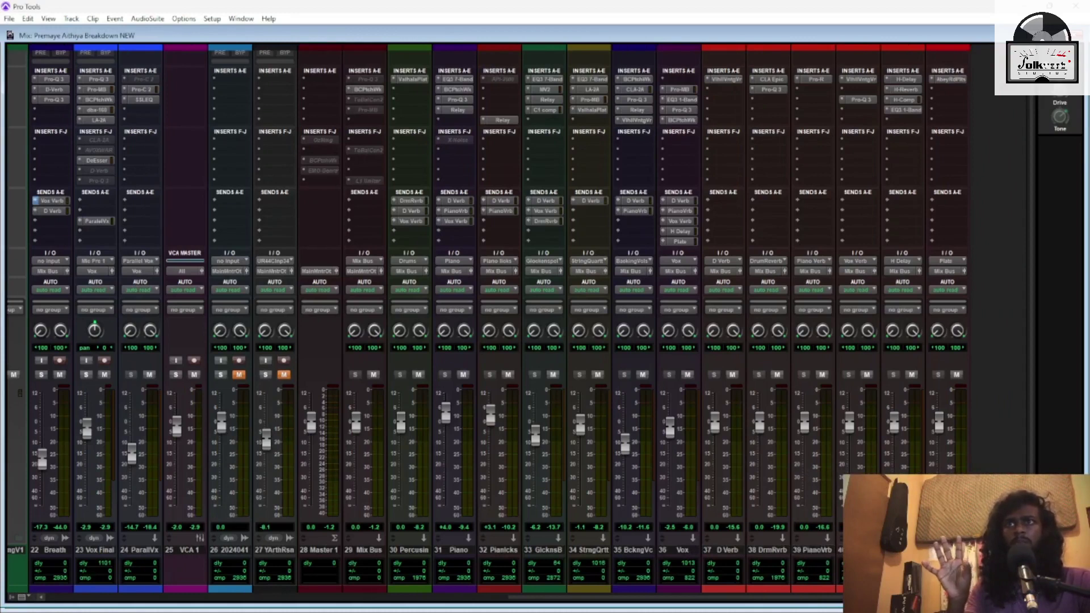
Select the D Verb channel, view its ValhallaVintageVerb plug-in settings, and close the plug-in window
click(732, 555)
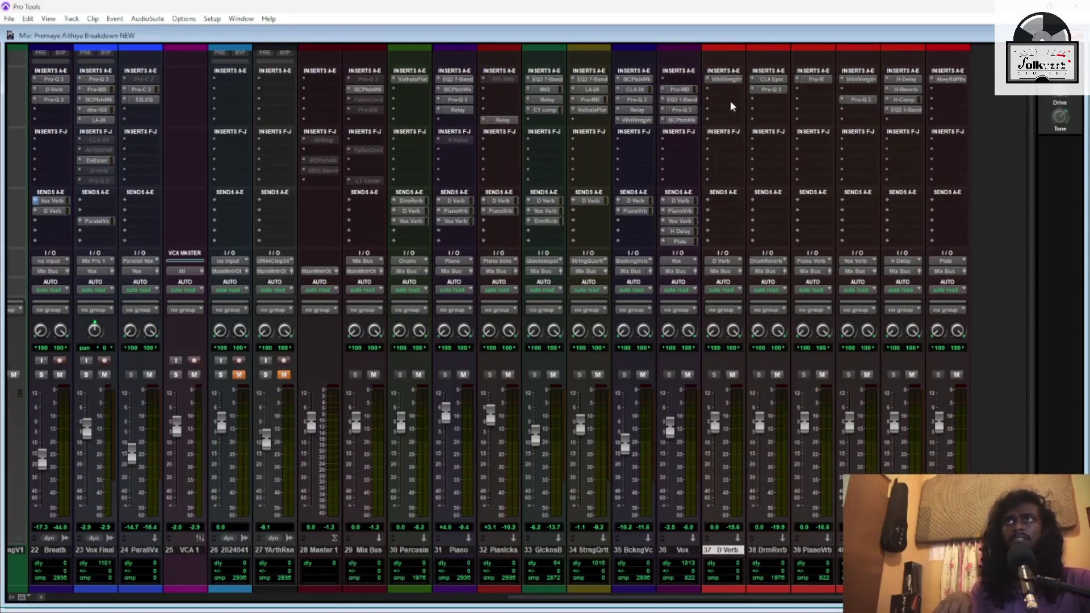
click(729, 80)
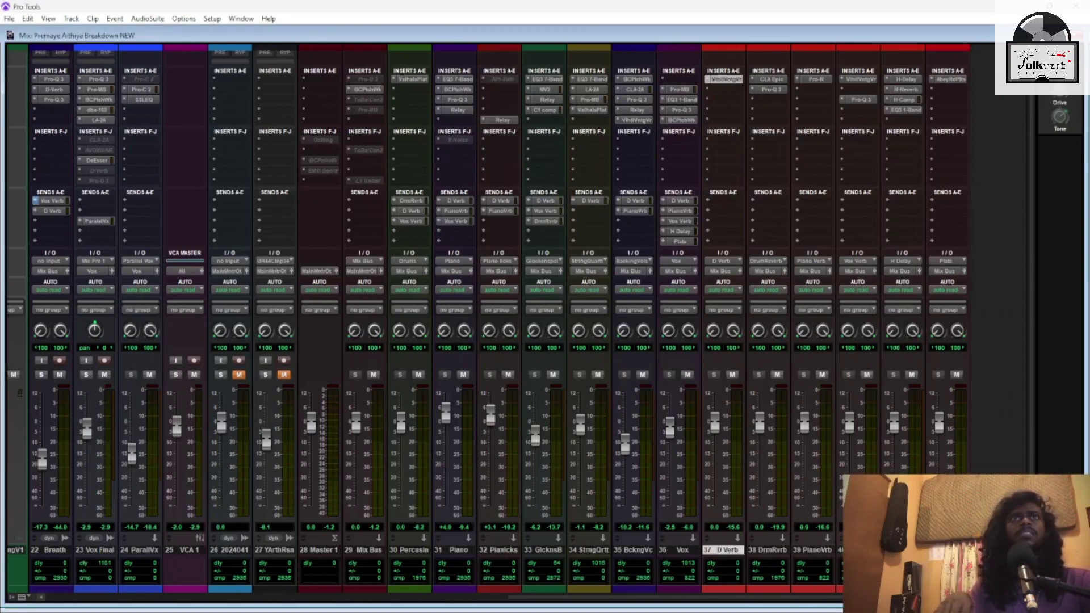
drag(834, 111, 558, 125)
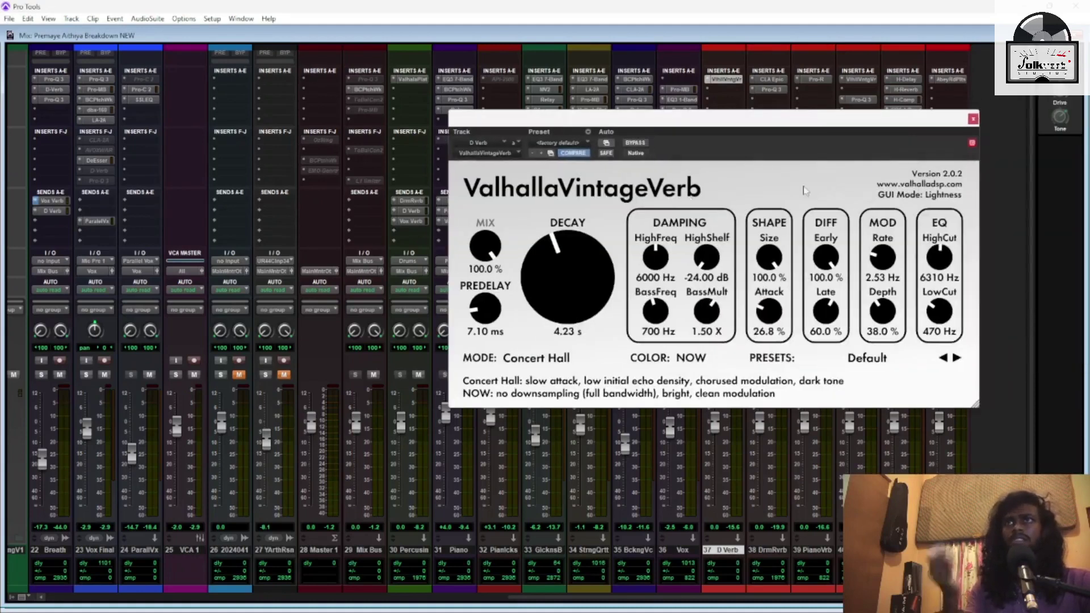
click(973, 119)
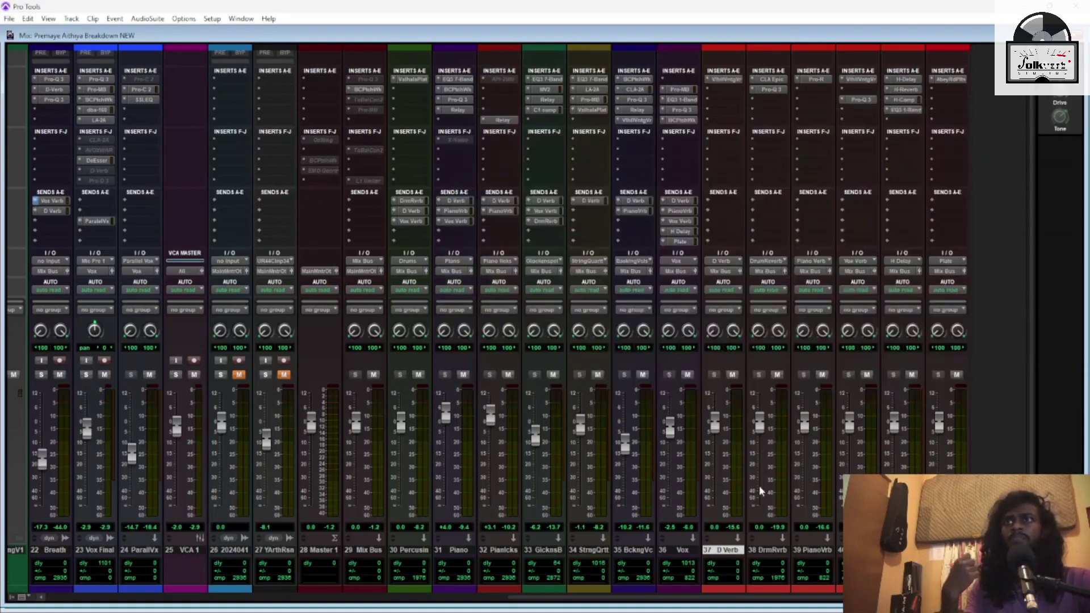
Select the Drum Reverb channel, view its CLA Epic plug-in settings, and close the plug-in window
click(782, 550)
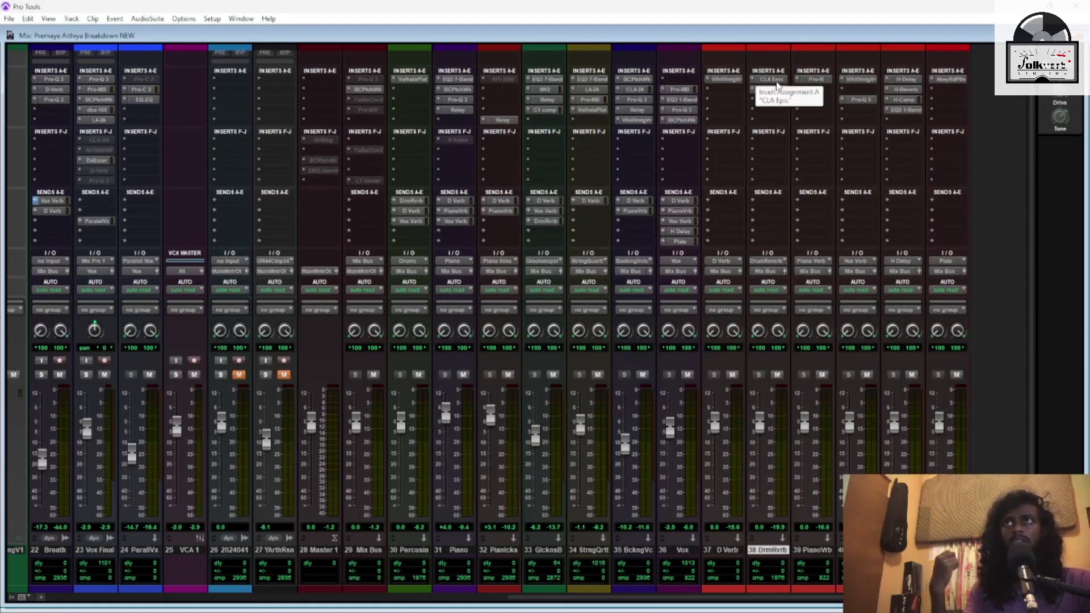
click(775, 81)
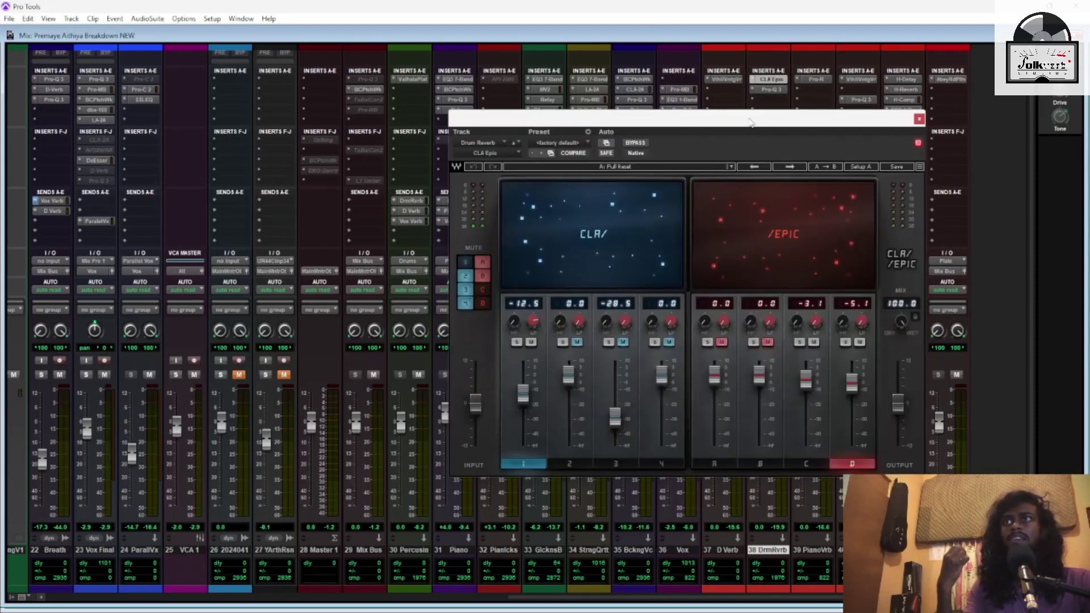
drag(751, 122, 701, 121)
click(867, 119)
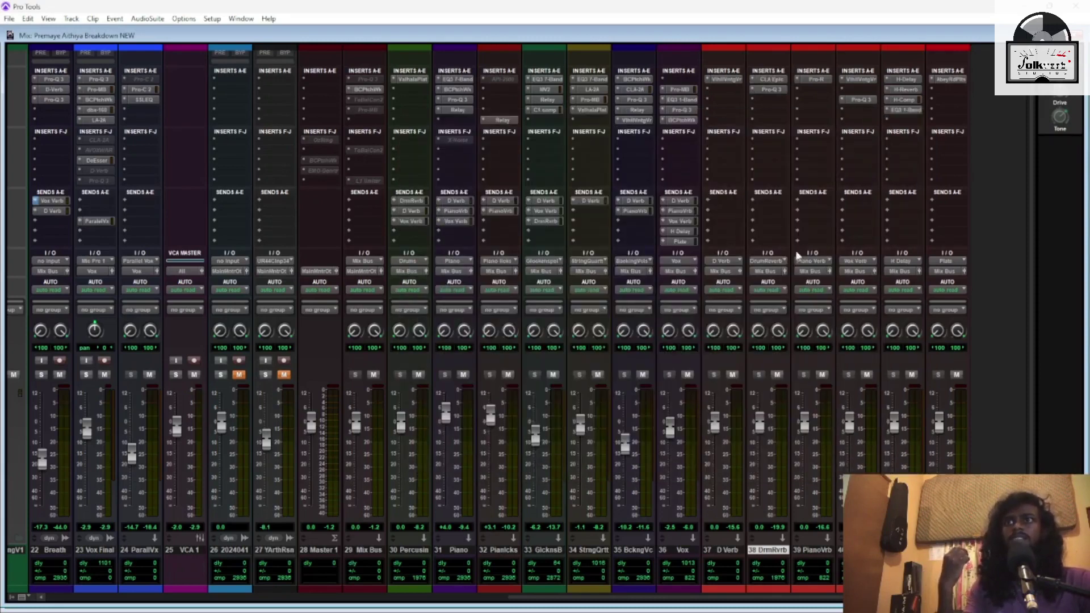
View FabFilter Pro-R on the Piano Verb channel and ValhallaVintageVerb on the Vox Verb channel, closing each plug-in window
click(825, 552)
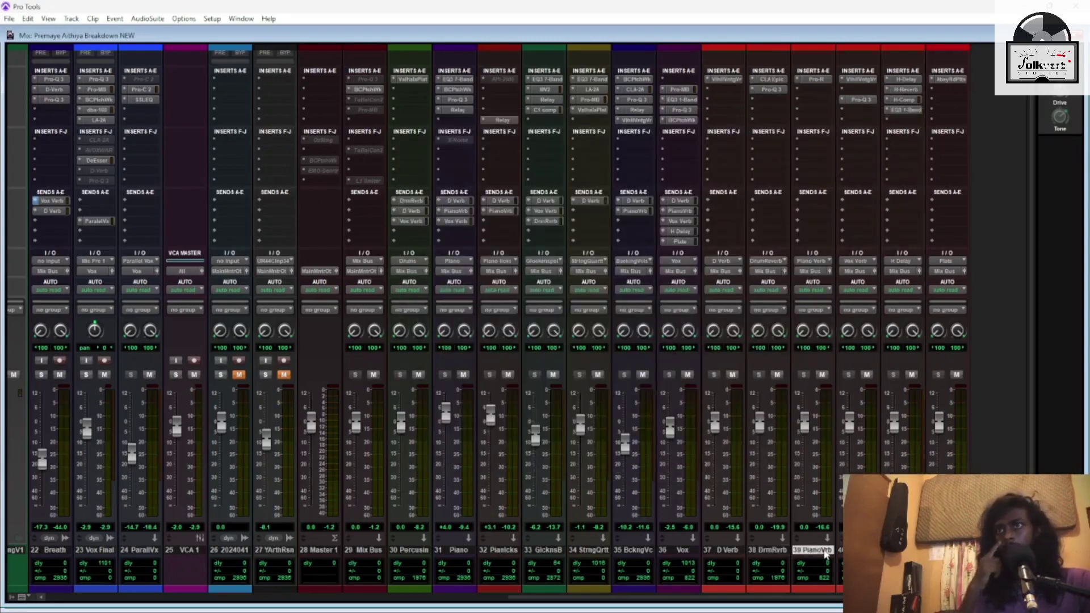
click(818, 81)
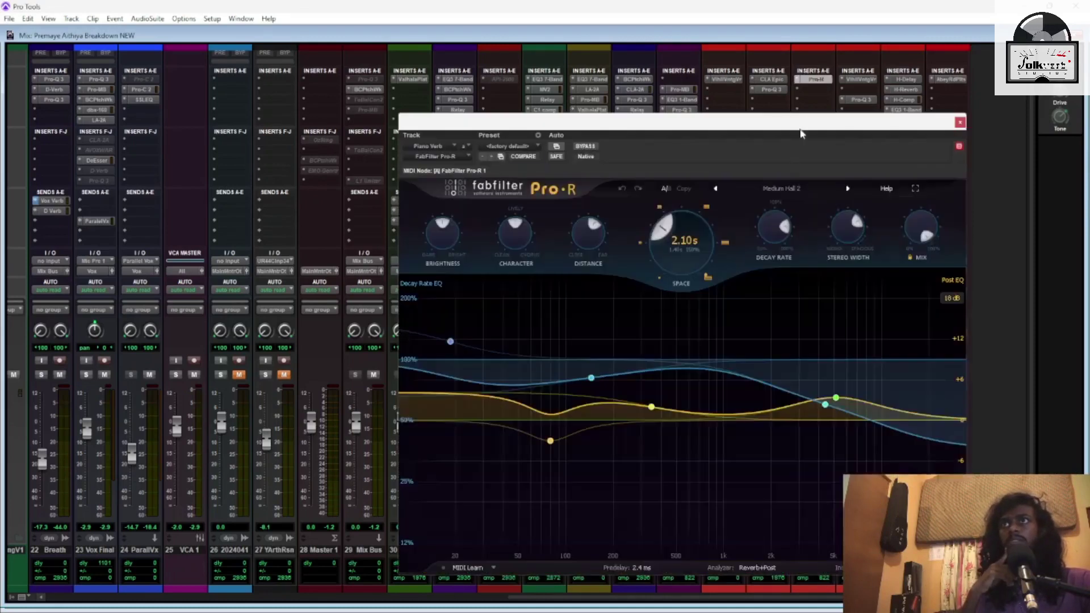
click(959, 123)
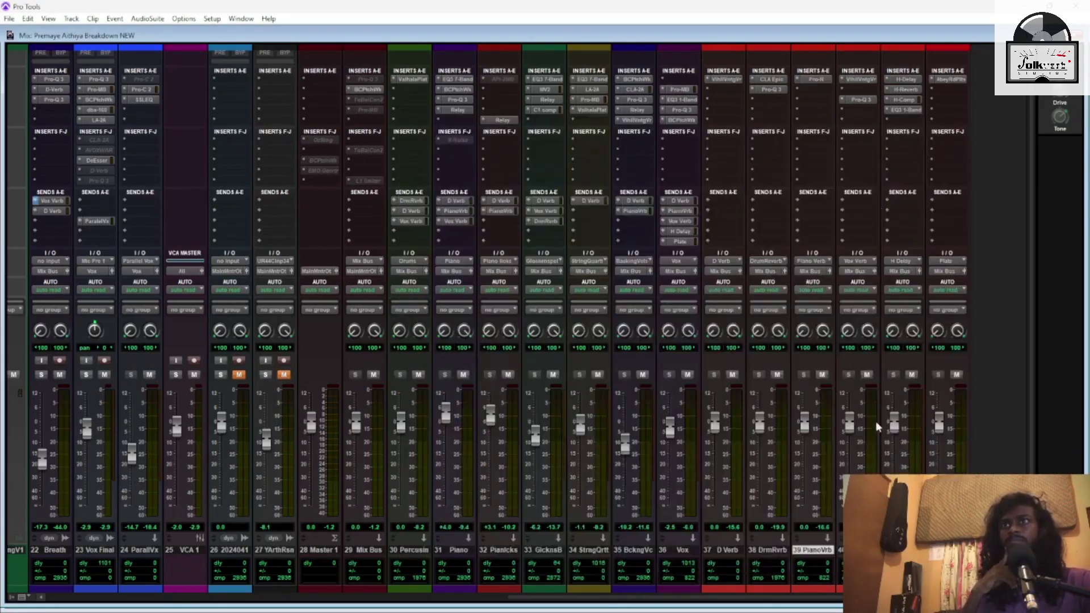
click(841, 550)
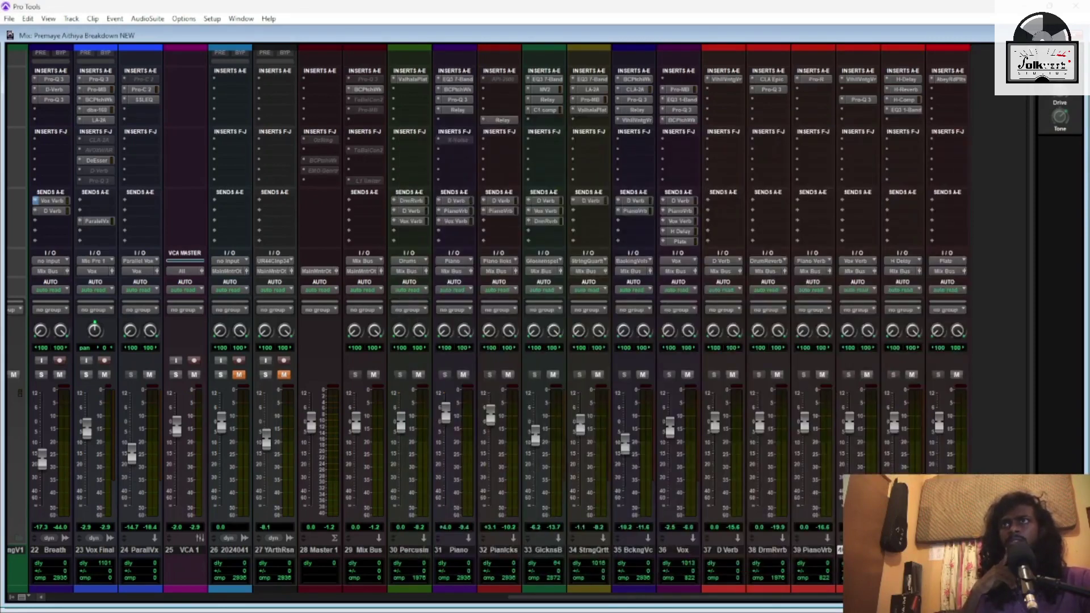
click(864, 80)
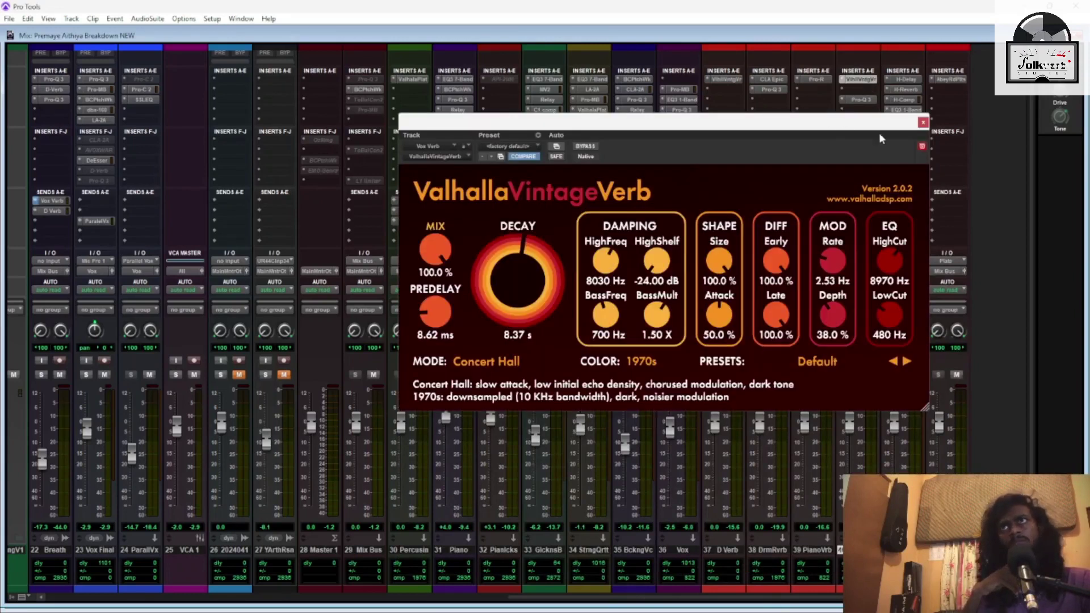
click(923, 122)
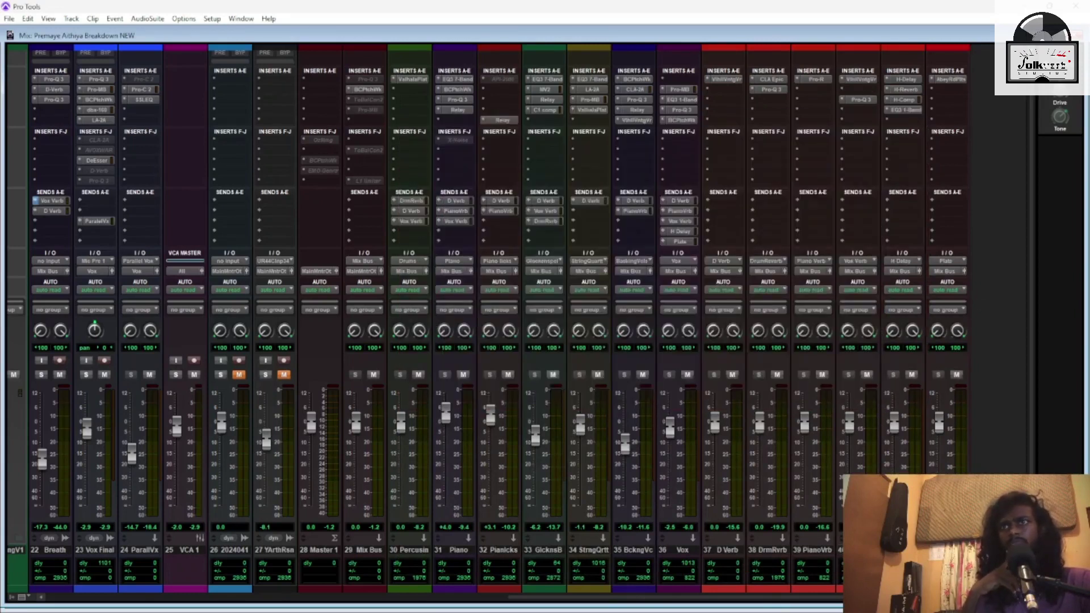
View H-Delay, H-Reverb and H-Comp on the H Delay channel and Abbey Road Plates on the Plate channel, and close the plug-in window
click(912, 81)
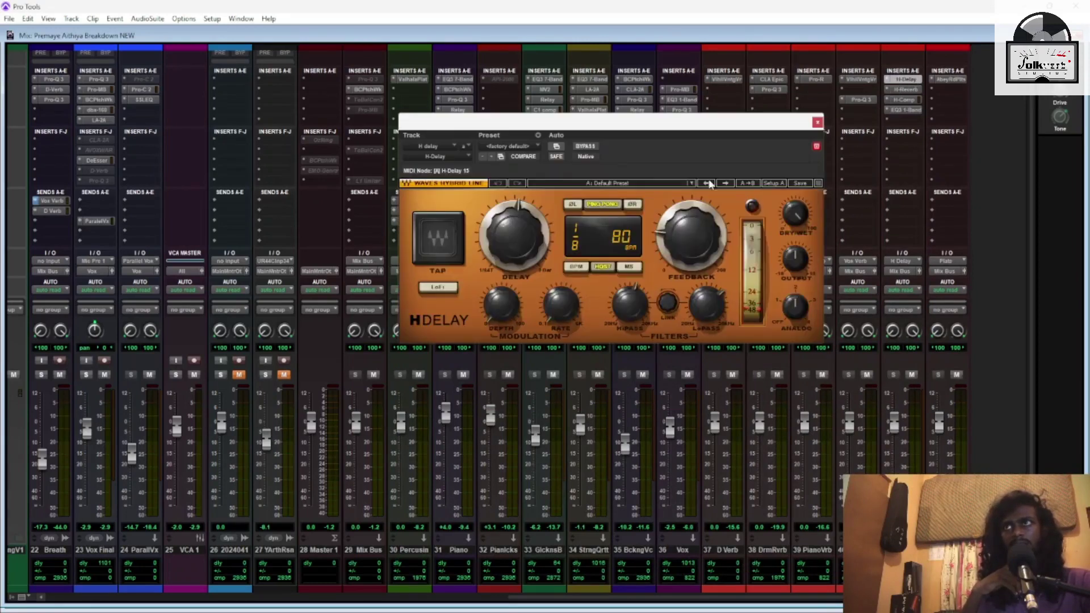
click(906, 90)
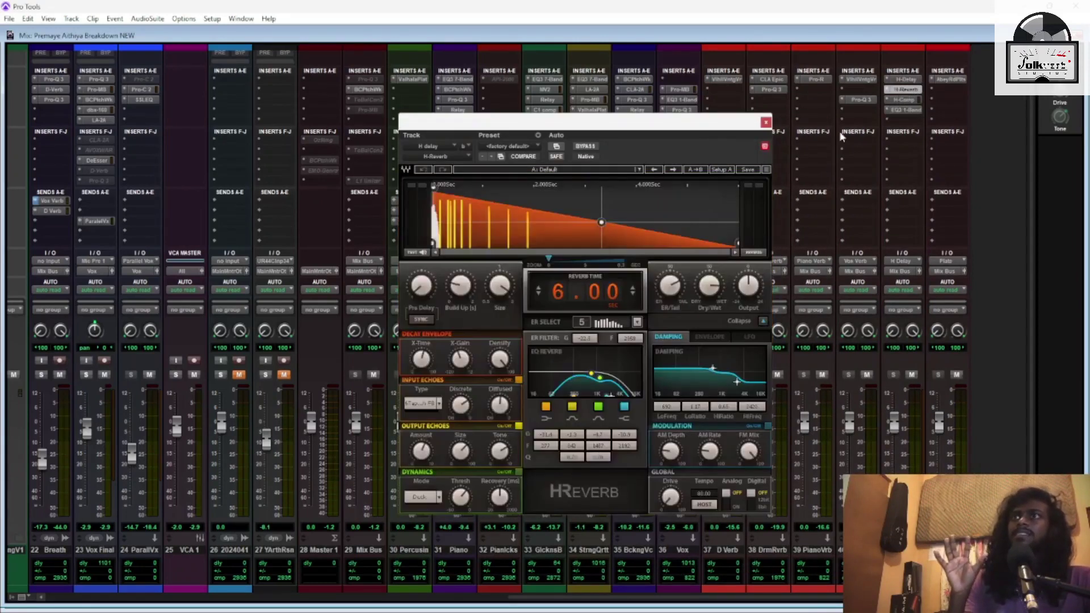
click(904, 100)
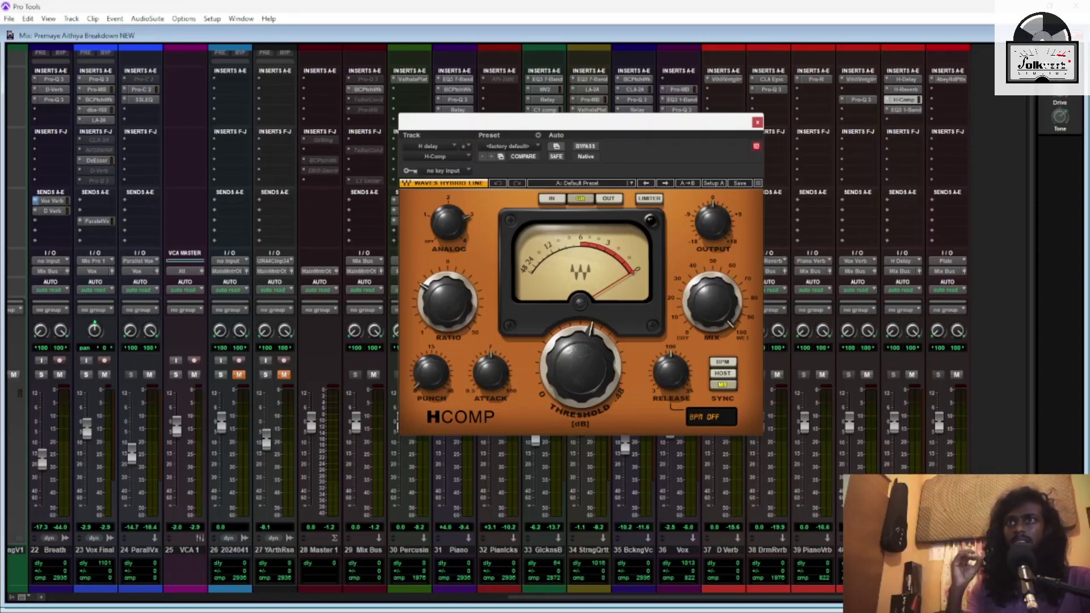
click(964, 80)
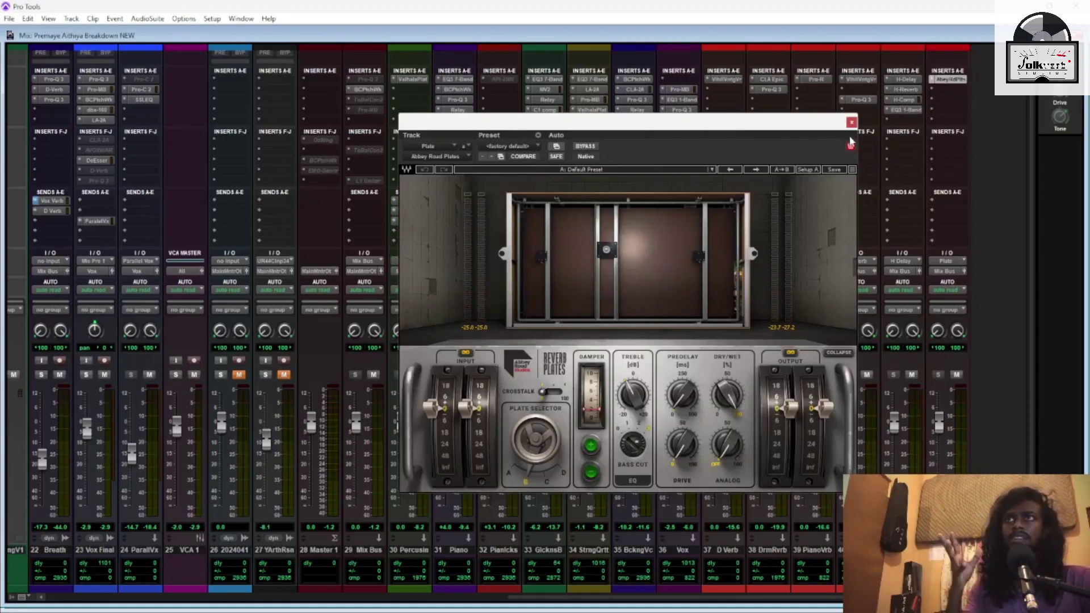
click(852, 123)
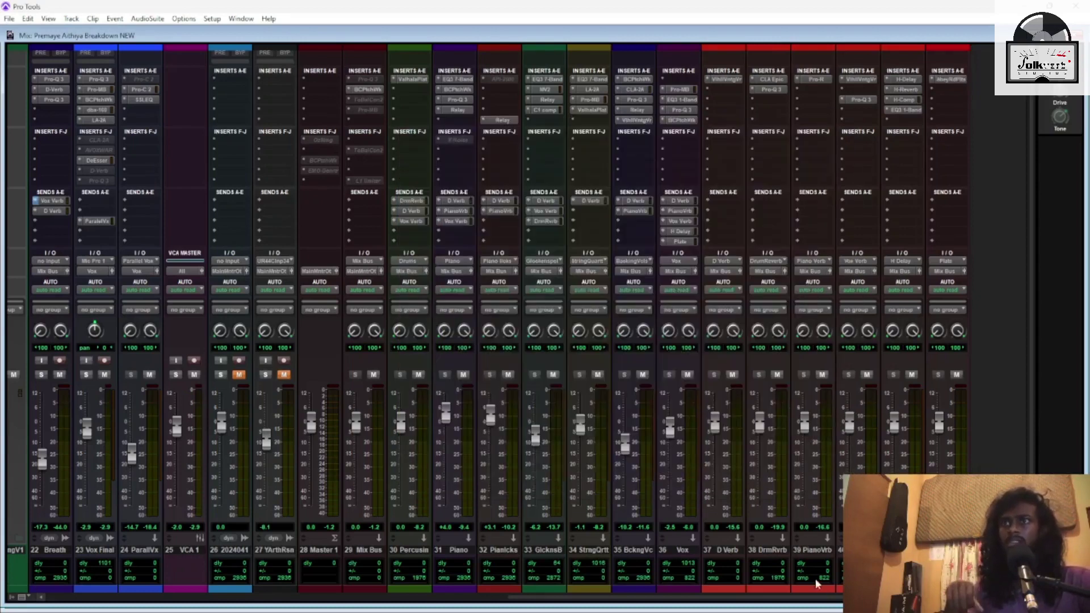
Return to the mixer's first channels, switch to the Edit window, and look over the arrangement from Intro to the End marker
drag(825, 604, 317, 609)
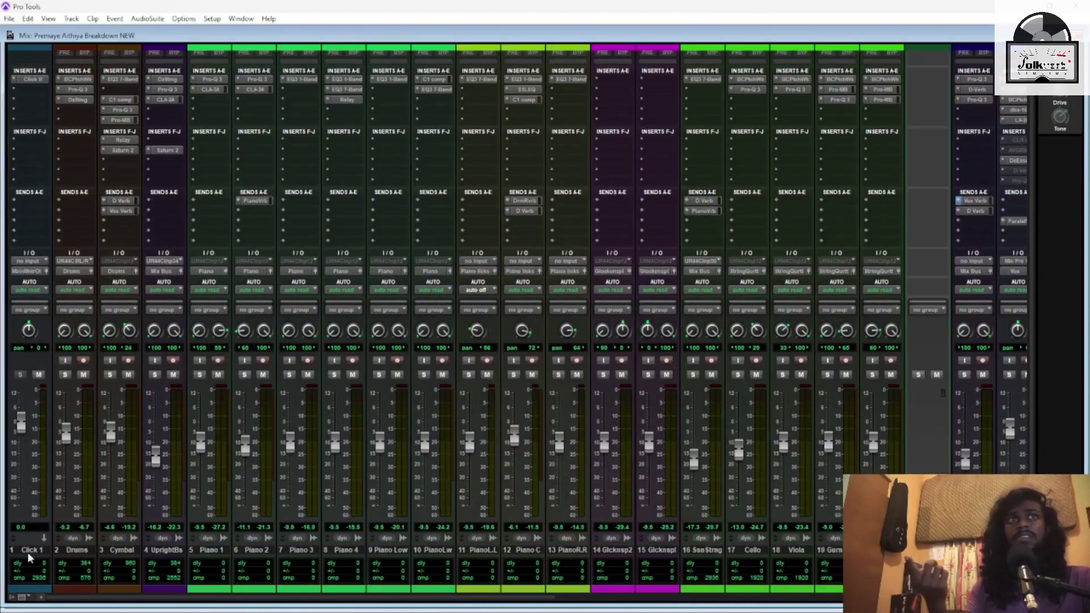
key(ctrl+equal)
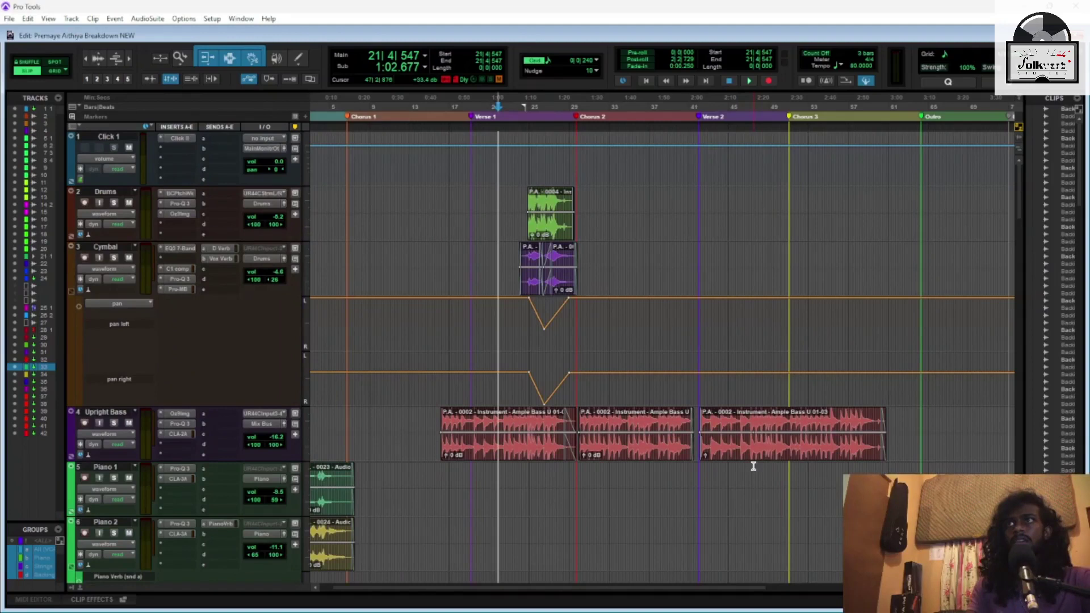
key(ctrl+bracketleft)
key(ctrl+bracketright)
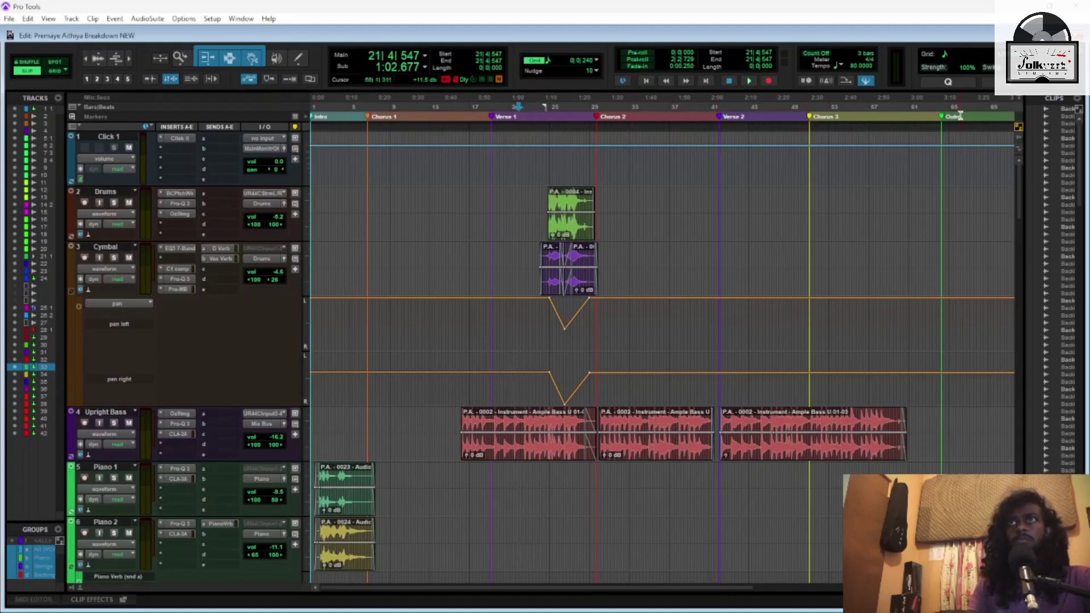
scroll(897, 180, right, 3)
scroll(808, 267, right, 1)
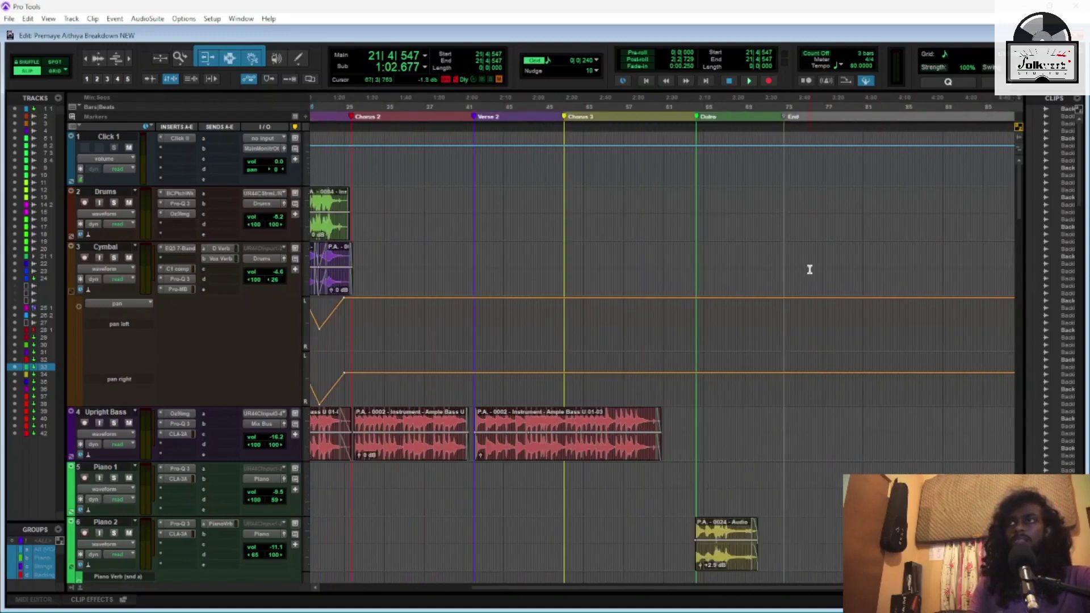
scroll(808, 267, left, 3)
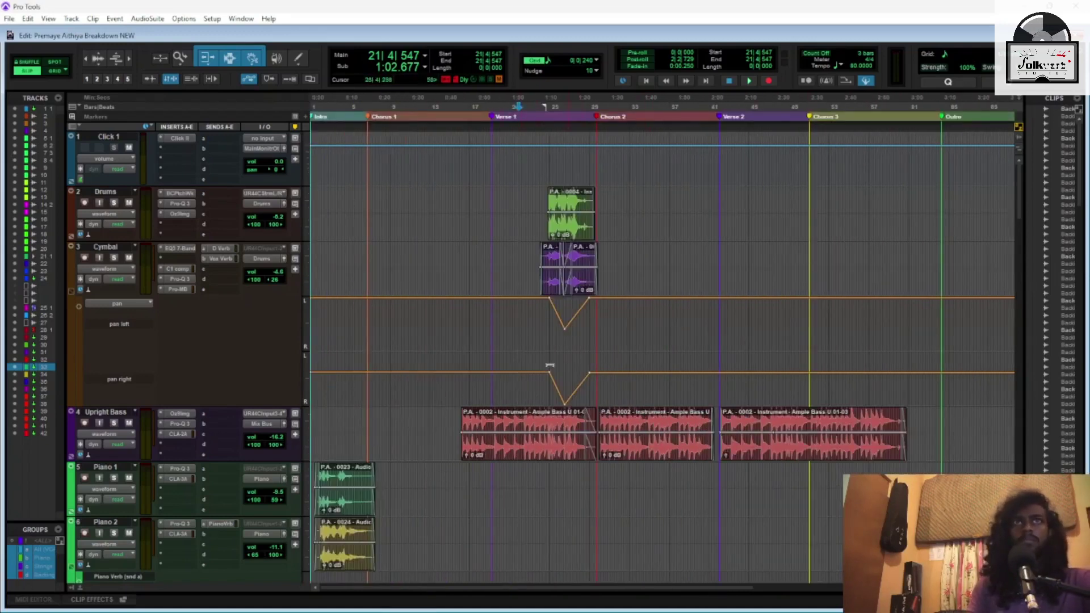
Examine the Drums and Cymbal clips and the Cymbal pan automation in the second half of Verse 1
scroll(534, 386, down, 2)
scroll(550, 379, up, 1)
scroll(549, 378, up, 1)
scroll(560, 233, up, 5)
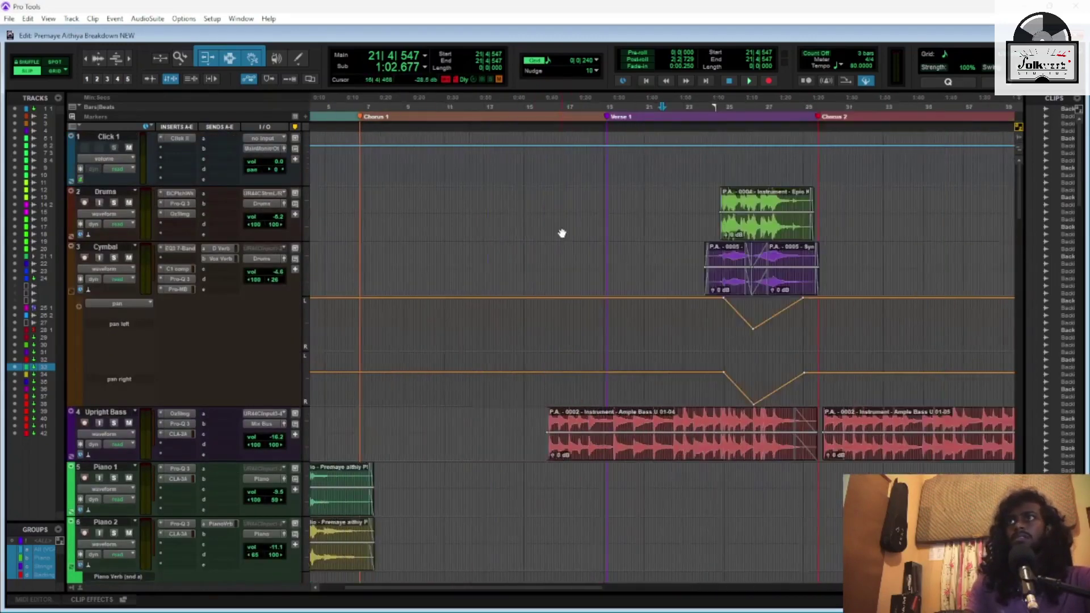
scroll(585, 241, up, 3)
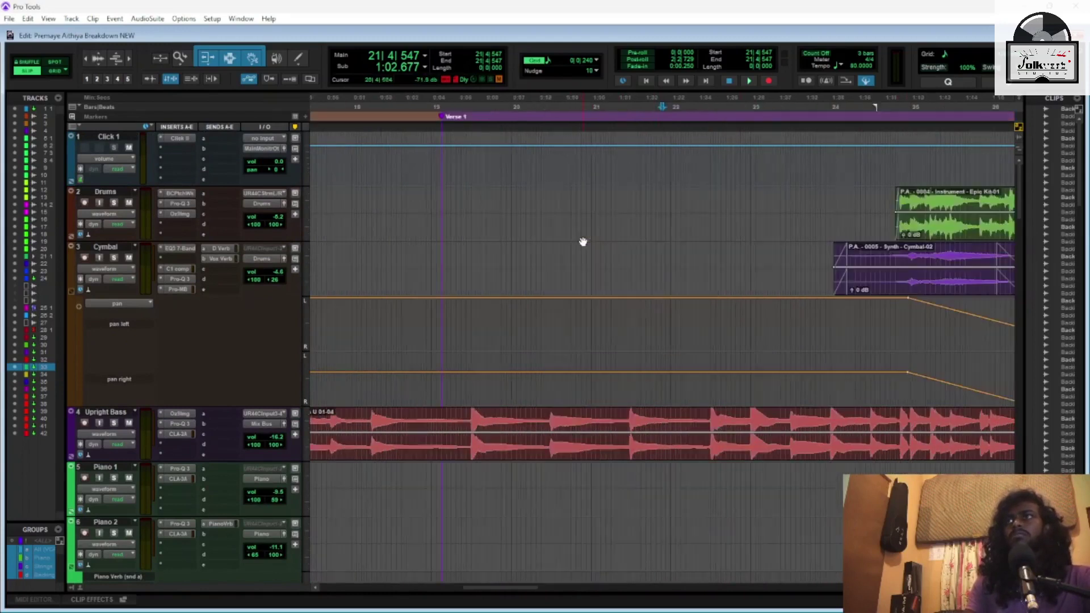
scroll(585, 241, down, 2)
scroll(757, 260, right, 2)
scroll(417, 236, right, 1)
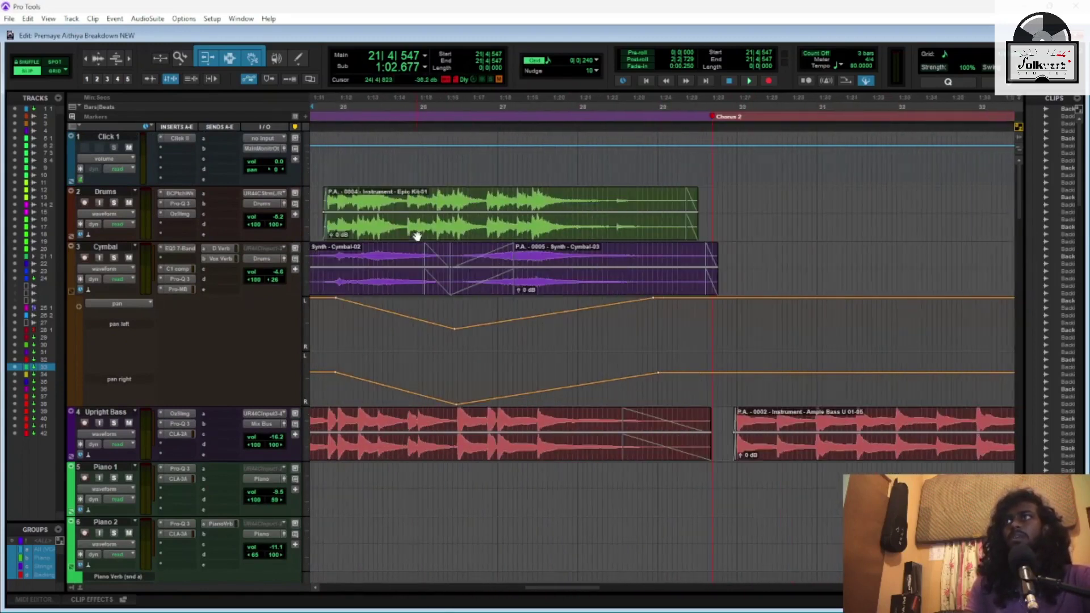
scroll(419, 238, left, 3)
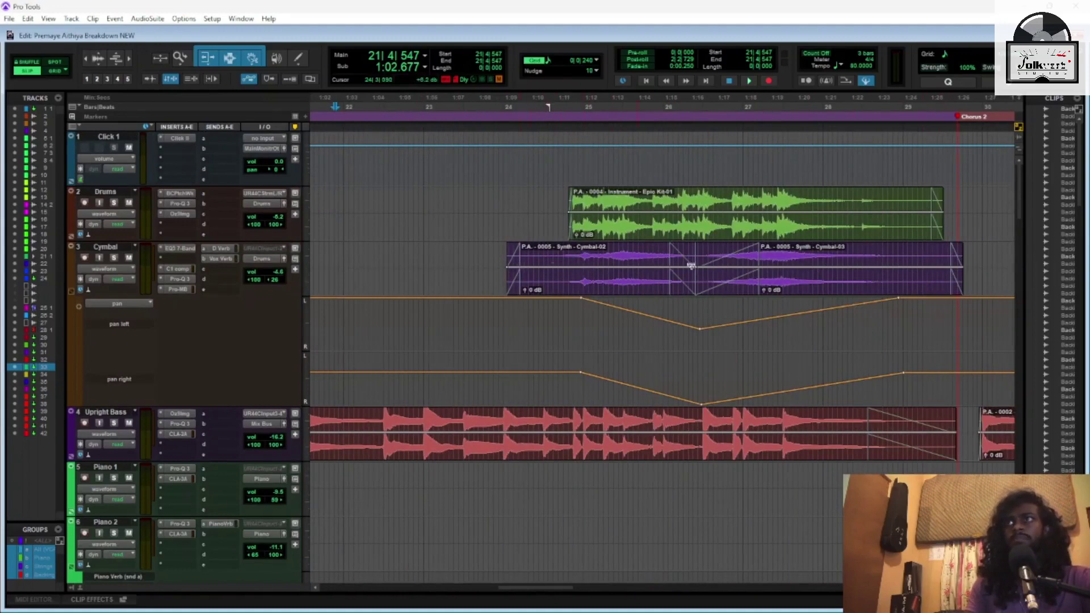
scroll(806, 281, down, 1)
scroll(761, 445, right, 3)
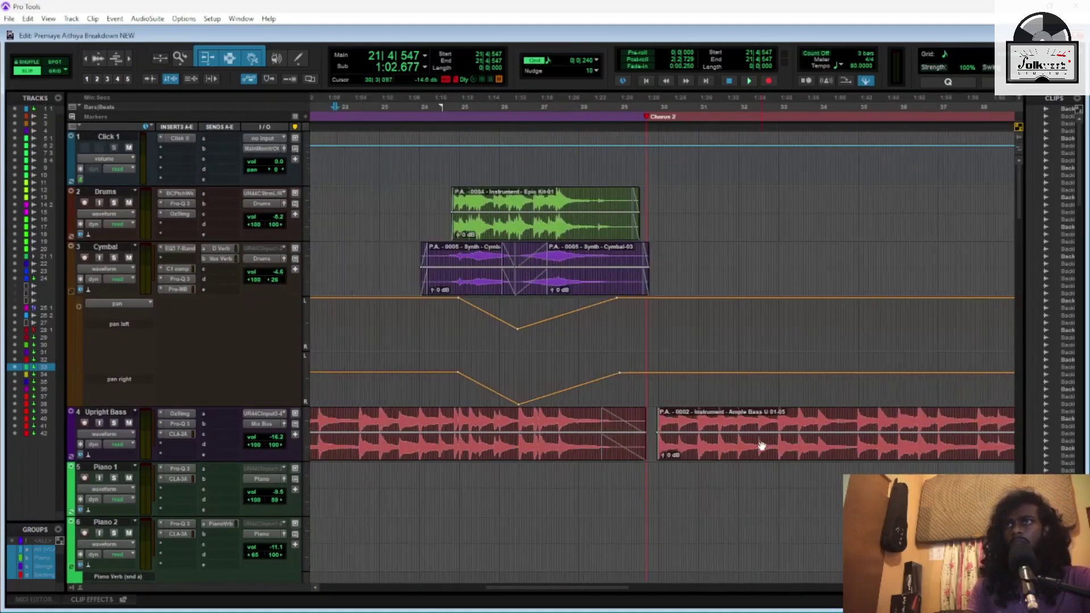
Look over the Upright Bass clips across the verses and choruses and the Piano 1 and Piano 2 clips in the Intro and Outro
scroll(762, 445, right, 6)
scroll(762, 445, down, 1)
scroll(761, 445, down, 1)
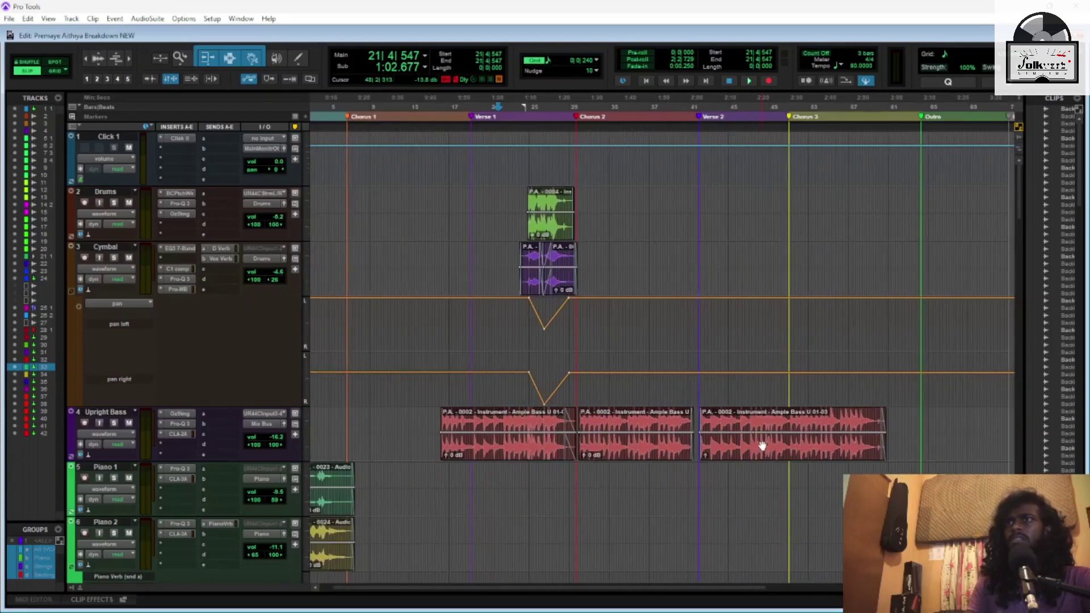
scroll(762, 445, down, 1)
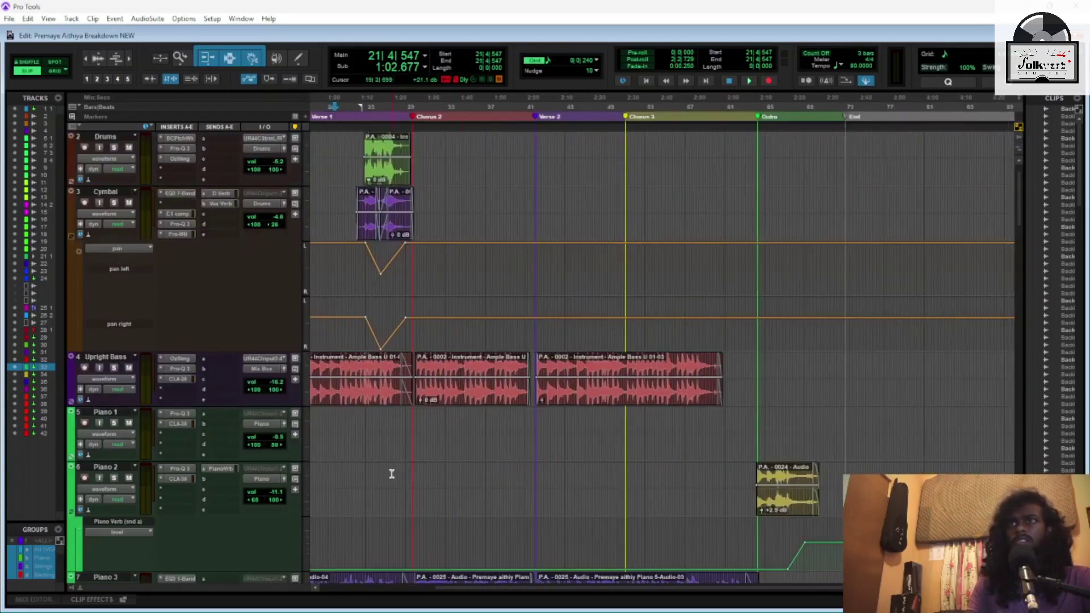
scroll(391, 474, right, 4)
scroll(635, 458, left, 2)
scroll(636, 459, left, 3)
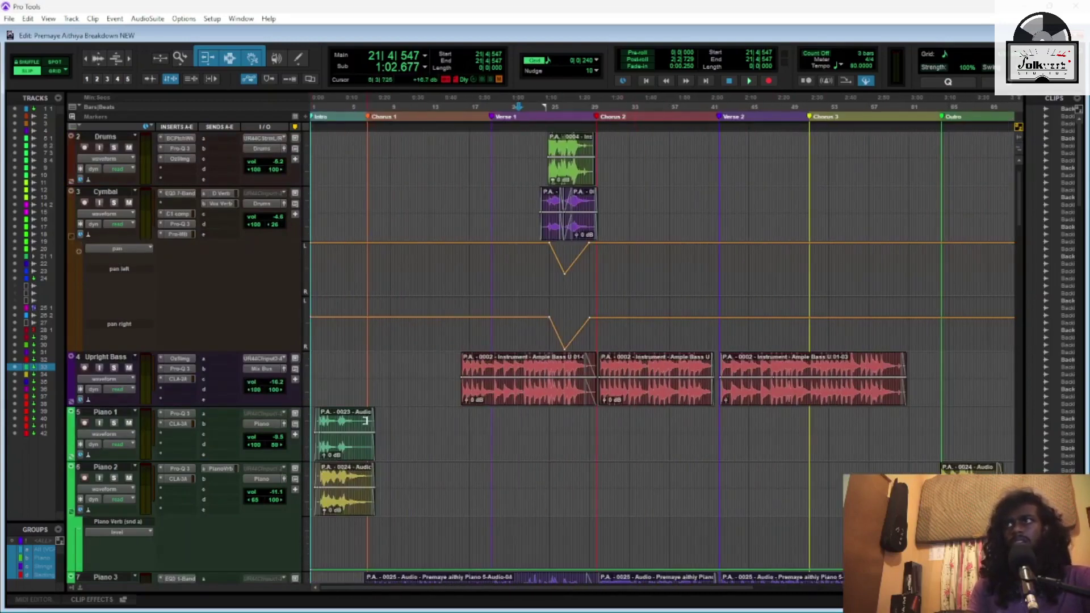
Look through the piano, glockenspiel, string and backing vocal tracks down to the Vox Final and Parallel Vox tracks
scroll(379, 513, down, 3)
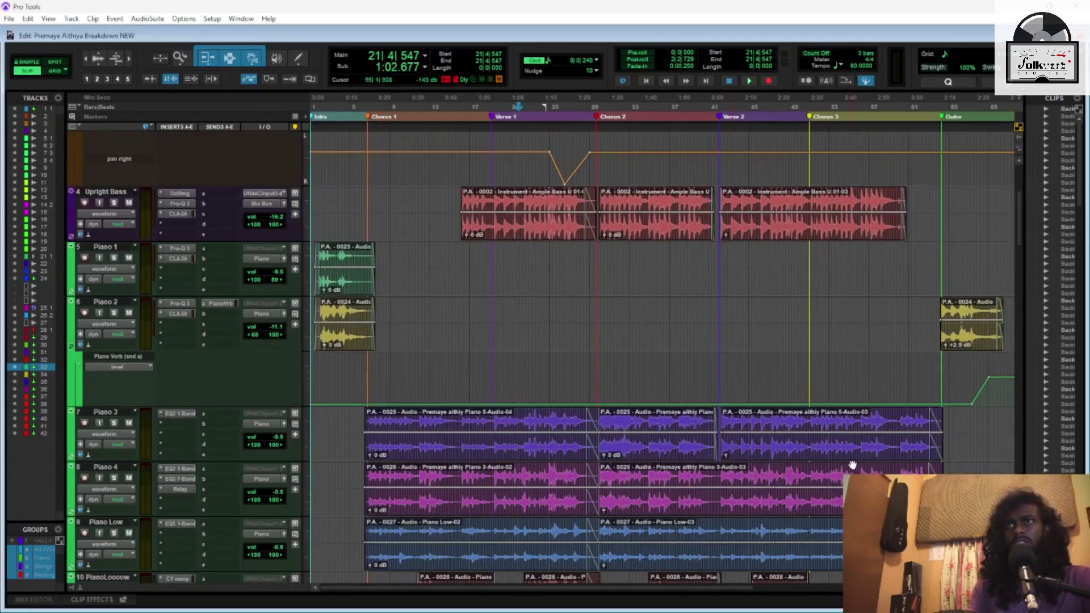
scroll(849, 461, down, 3)
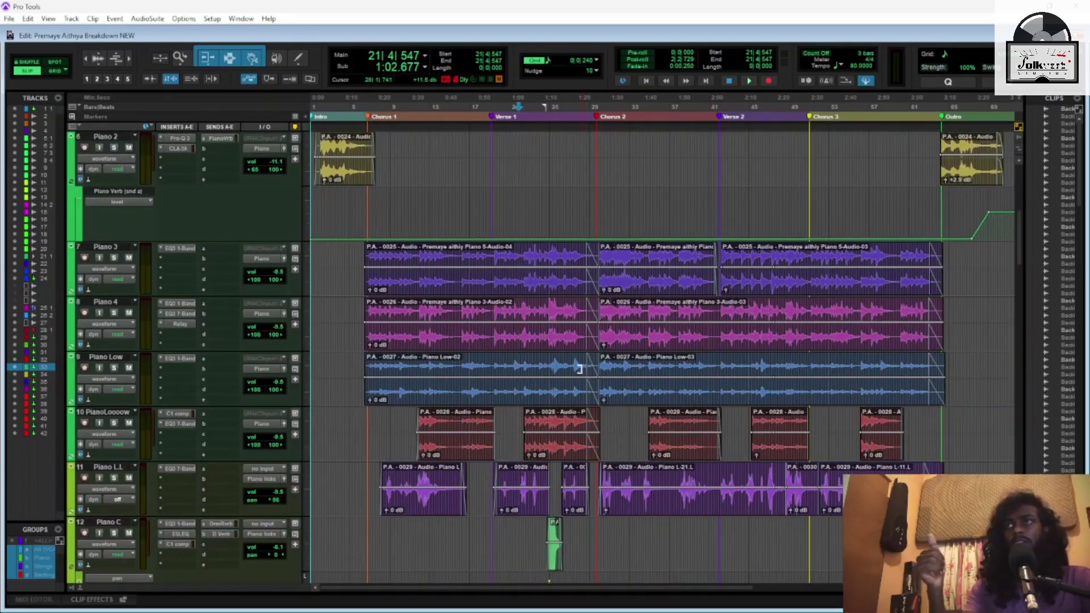
scroll(640, 468, down, 5)
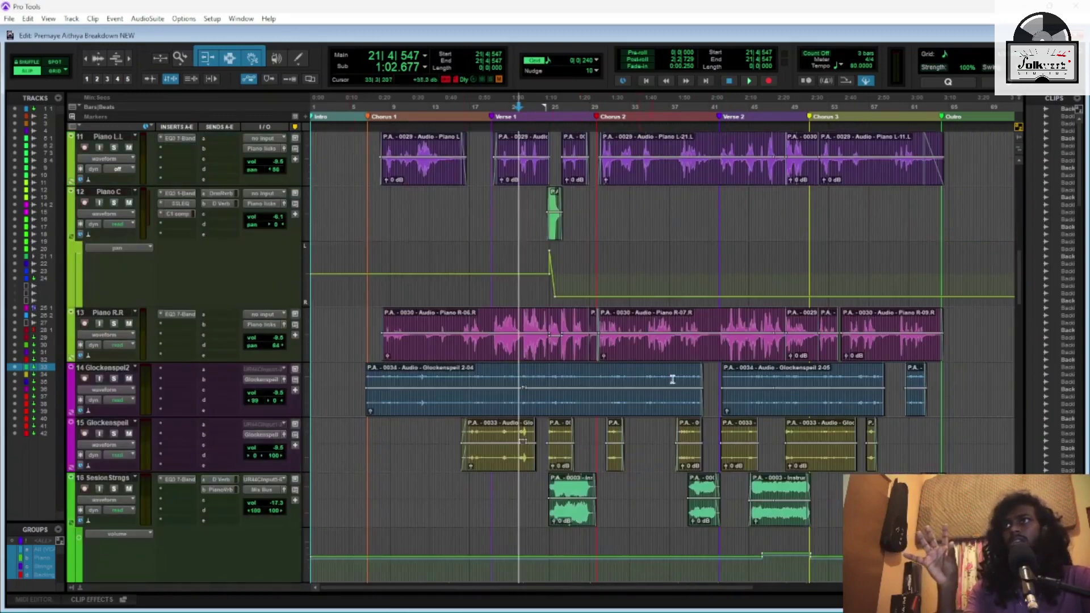
scroll(672, 380, down, 6)
scroll(678, 385, down, 2)
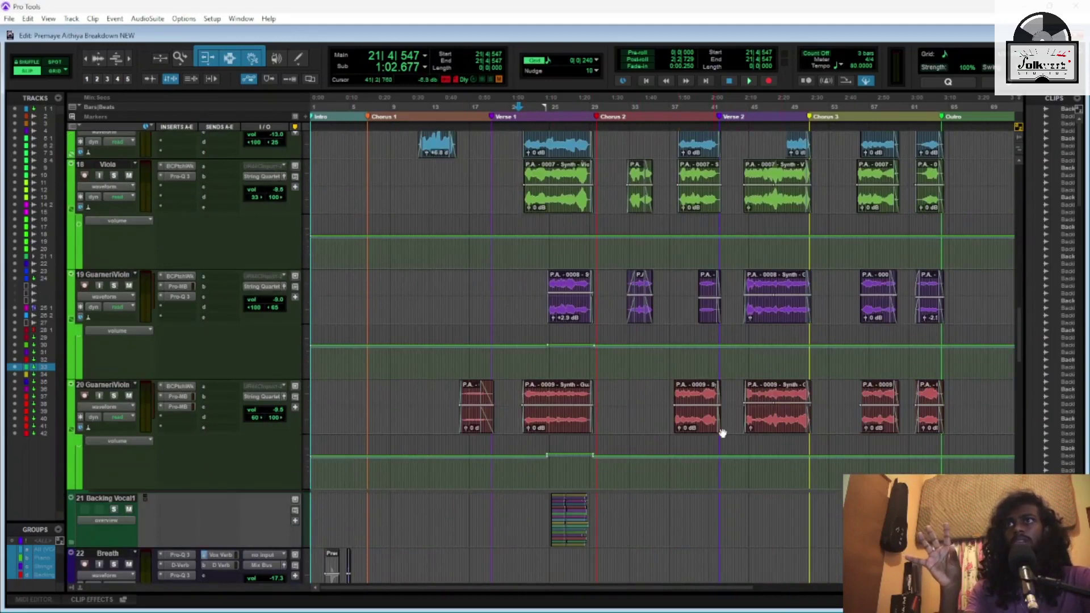
scroll(740, 467, down, 5)
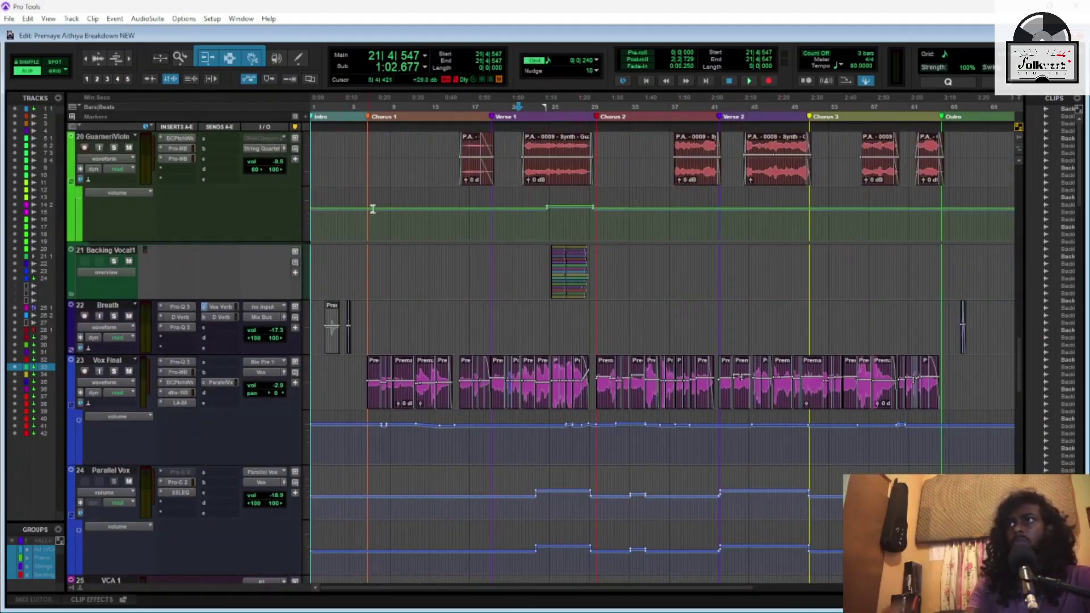
Place the edit cursor at the start of Chorus 1 and examine the Vox Final clips and volume automation through Verse 1
click(373, 117)
key(ctrl+])
key(ctrl+])
key(ctrl+])
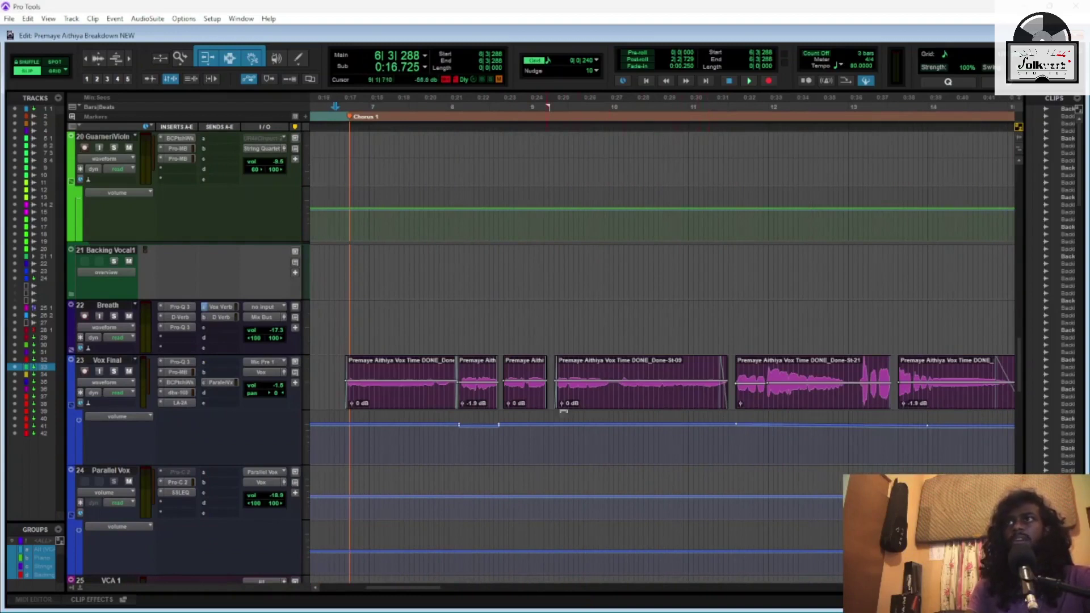
scroll(828, 408, right, 5)
scroll(802, 413, right, 5)
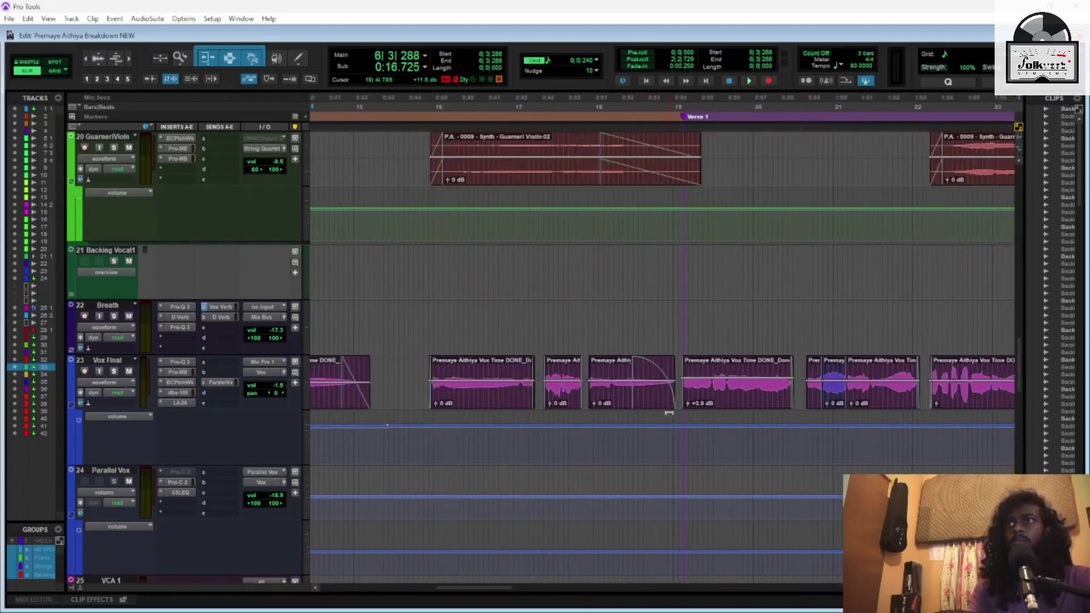
scroll(694, 425, right, 4)
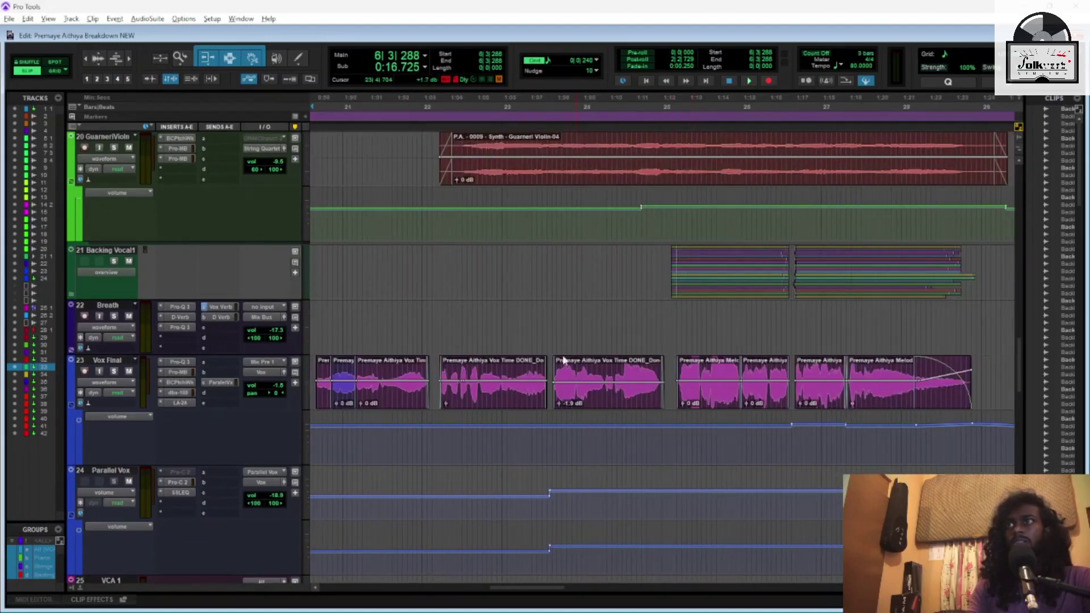
Place the edit cursor at 23|3|353 in Verse 1 and examine the Parallel Vox volume automation around it
click(548, 105)
key(ctrl+])
key(ctrl+])
key(ctrl+])
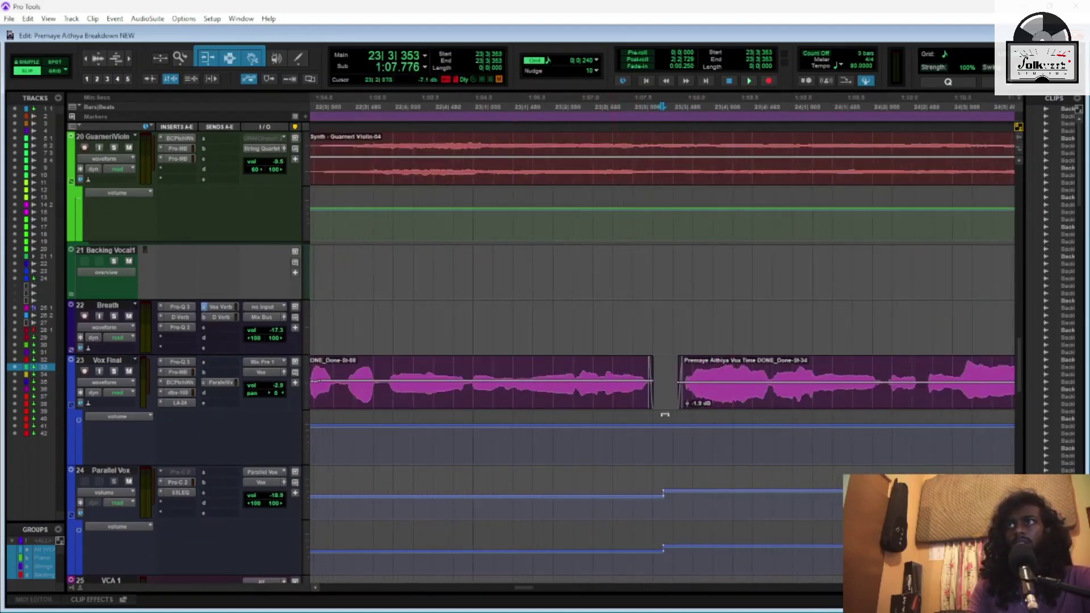
key(ctrl+[)
key(ctrl+[)
key(ctrl+[)
key(ctrl+[)
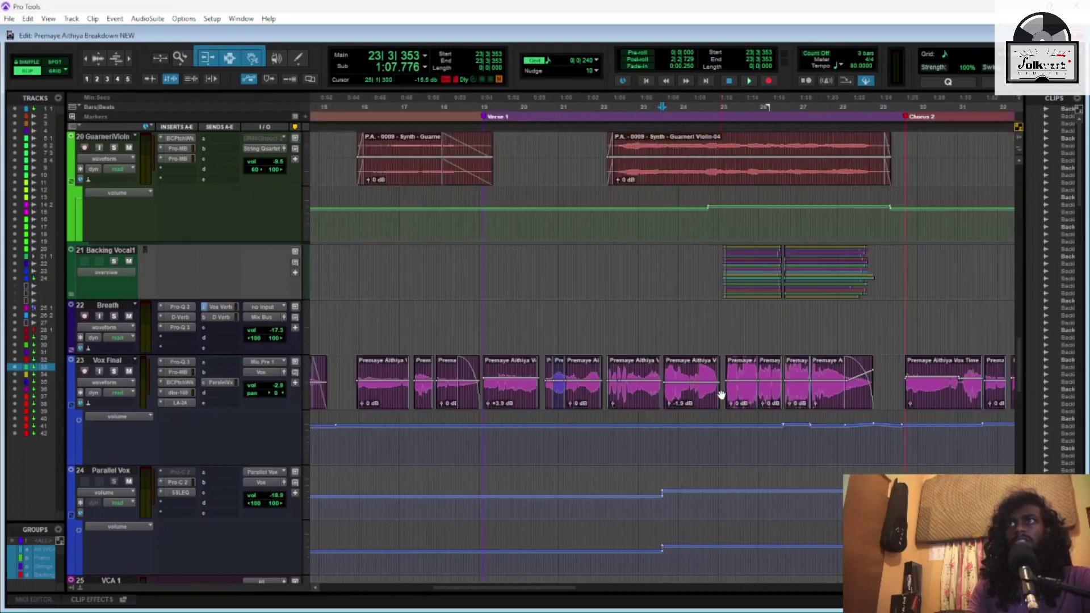
Look over the vocal clips and volume automation from Chorus 2 to the End marker, and return to the Intro
scroll(664, 396, right, 10)
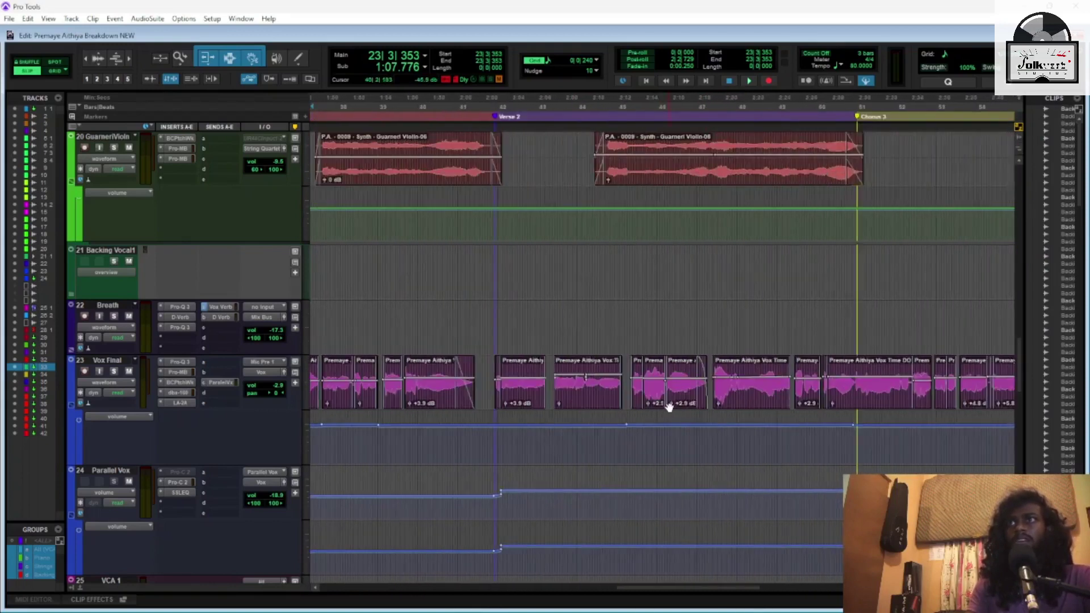
key(ctrl+[)
key(ctrl+[)
scroll(625, 398, right, 5)
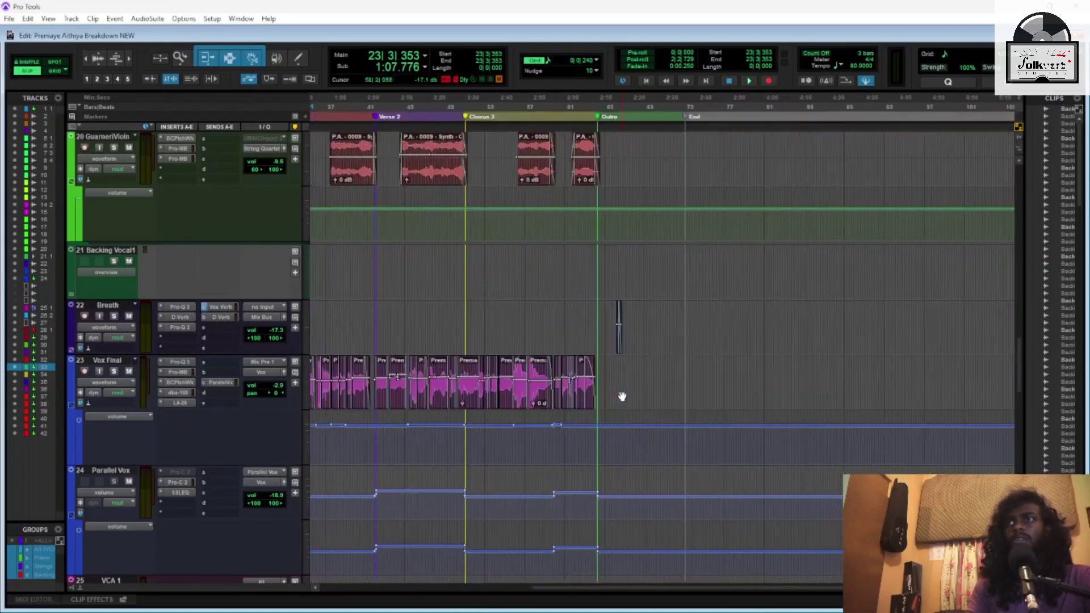
scroll(622, 397, left, 10)
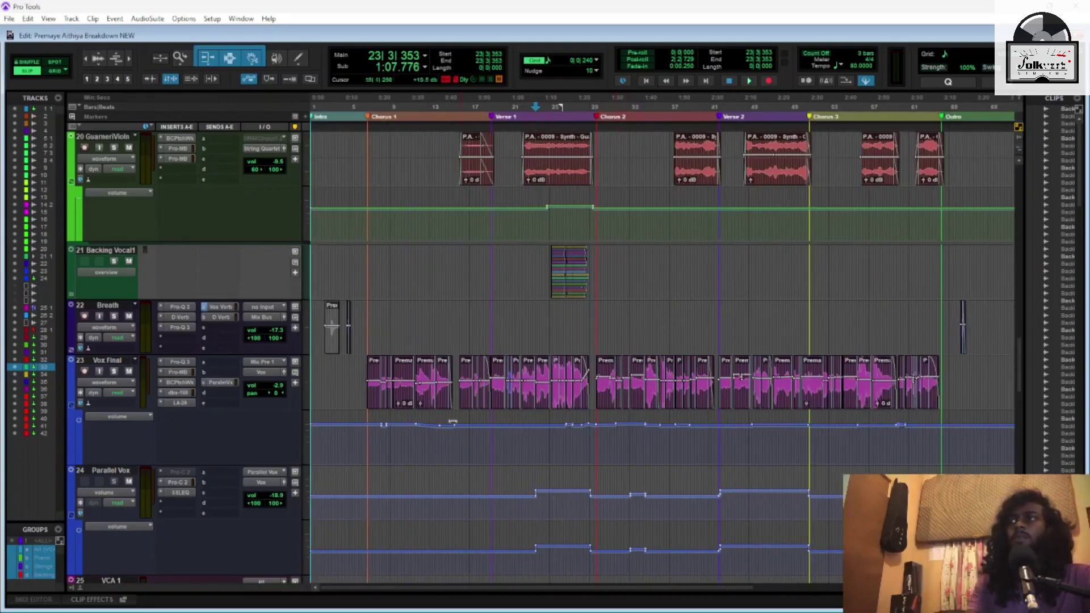
Switch to the Mix window, solo the Drums channel and bypass its three inserts
key(ctrl+=)
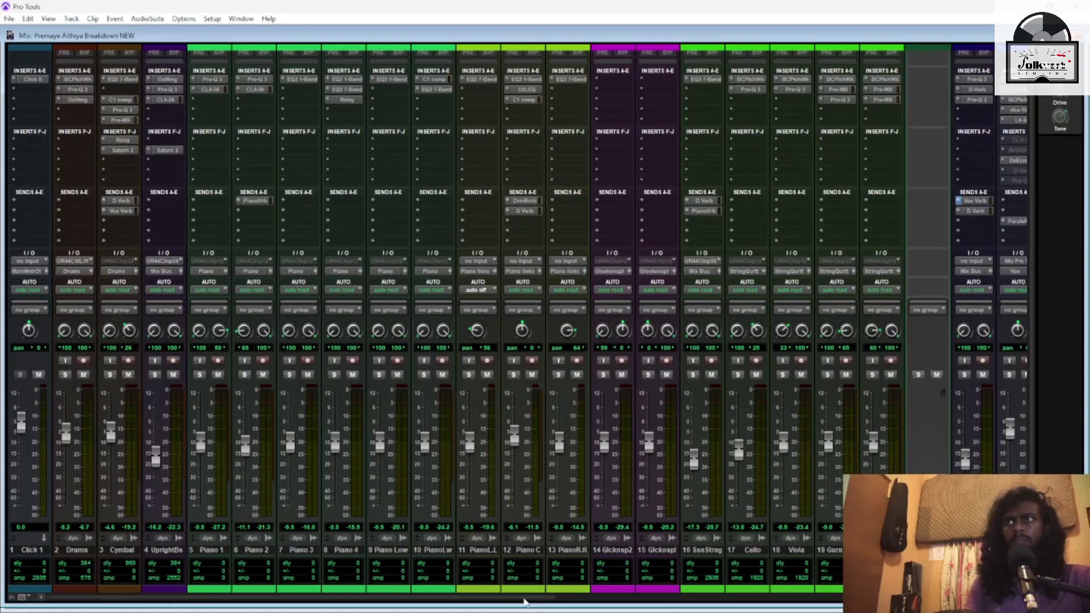
click(65, 375)
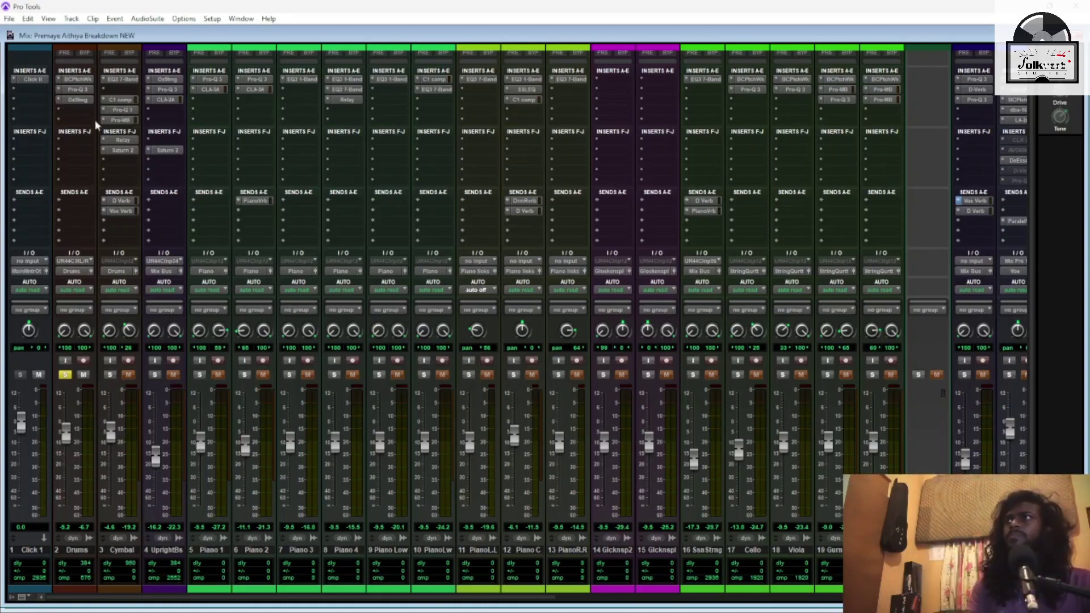
drag(78, 83, 80, 94)
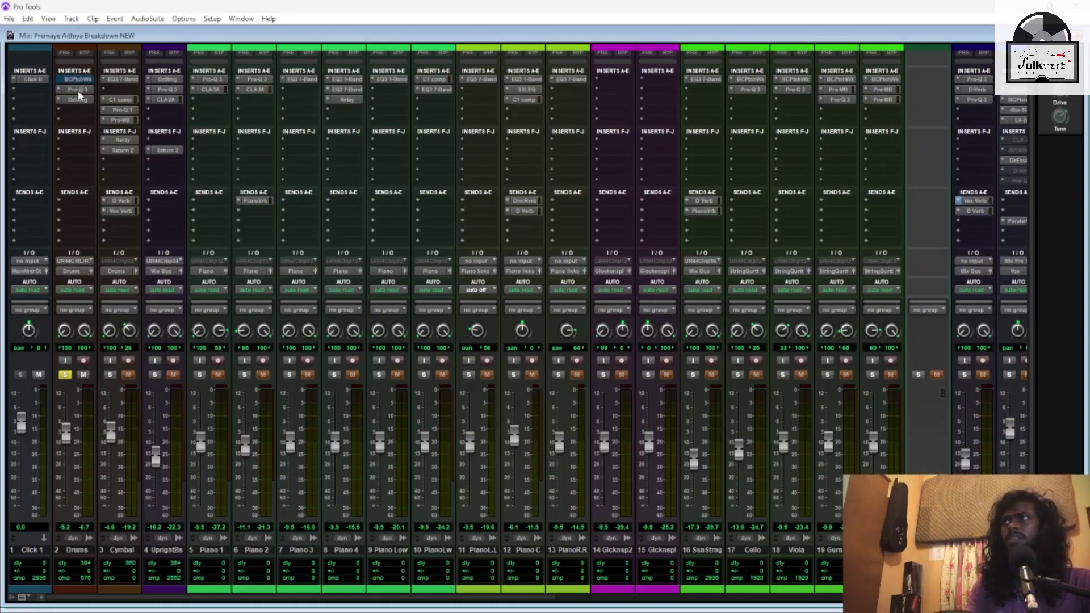
Bypass the Valhalla plate insert and mute all three sends on the Percussion bus, and play the soloed drums
drag(525, 598, 894, 598)
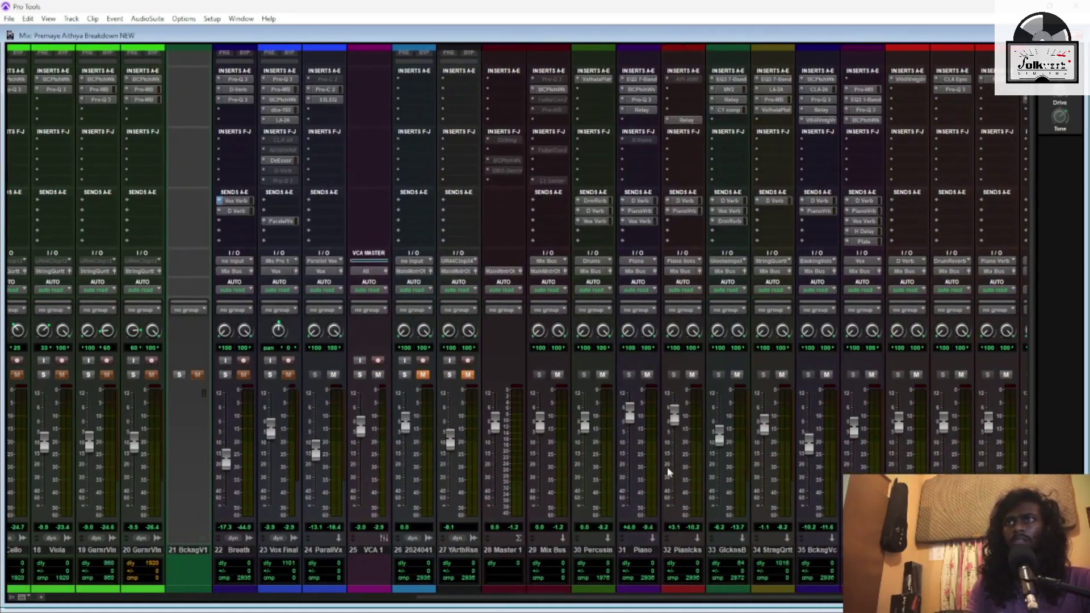
drag(595, 79, 606, 230)
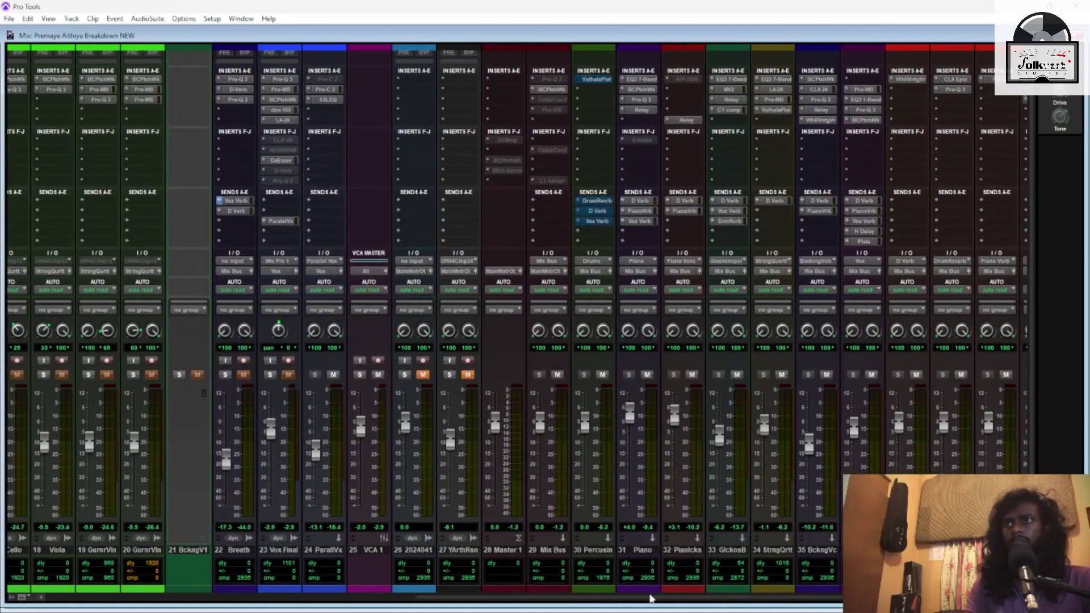
drag(650, 599, 230, 609)
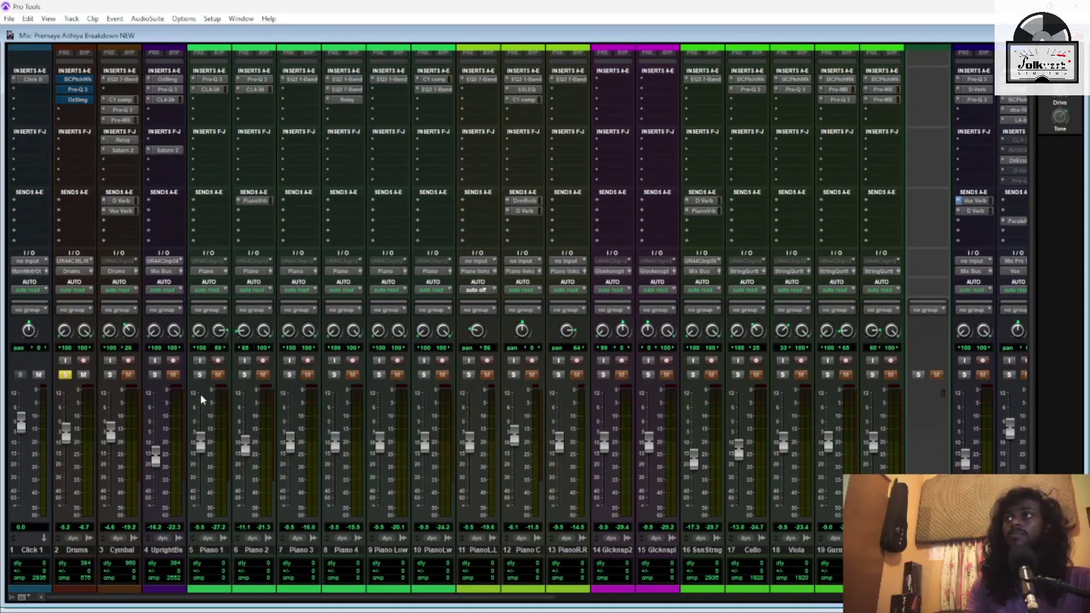
key(space)
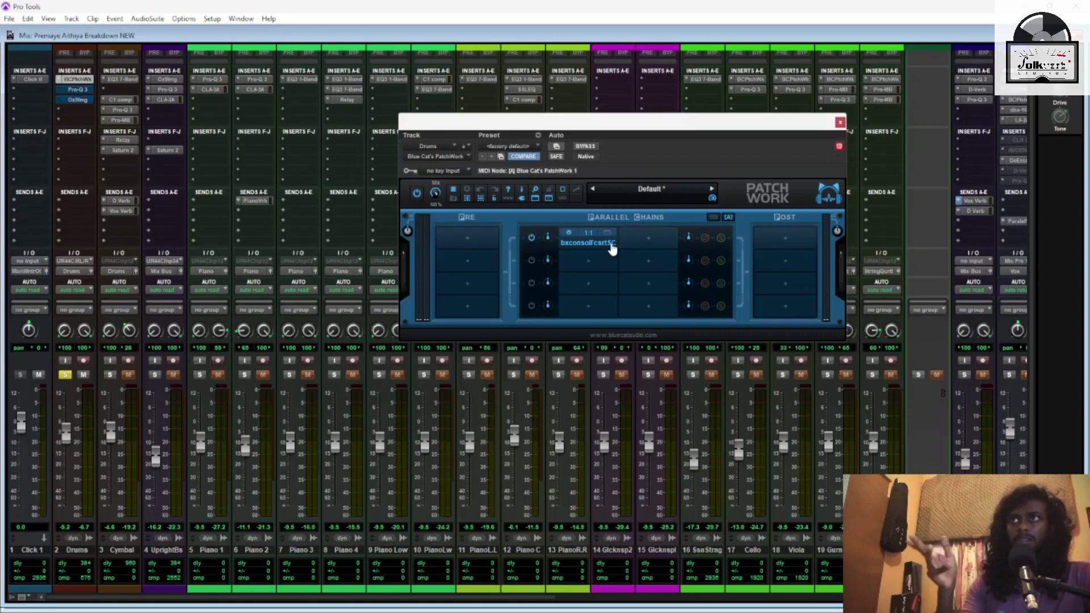
Show an empty slot's loading options in the Drums channel's PatchWork plug-in, view the bx_console Focusrite SC settings, and close the console window
click(590, 265)
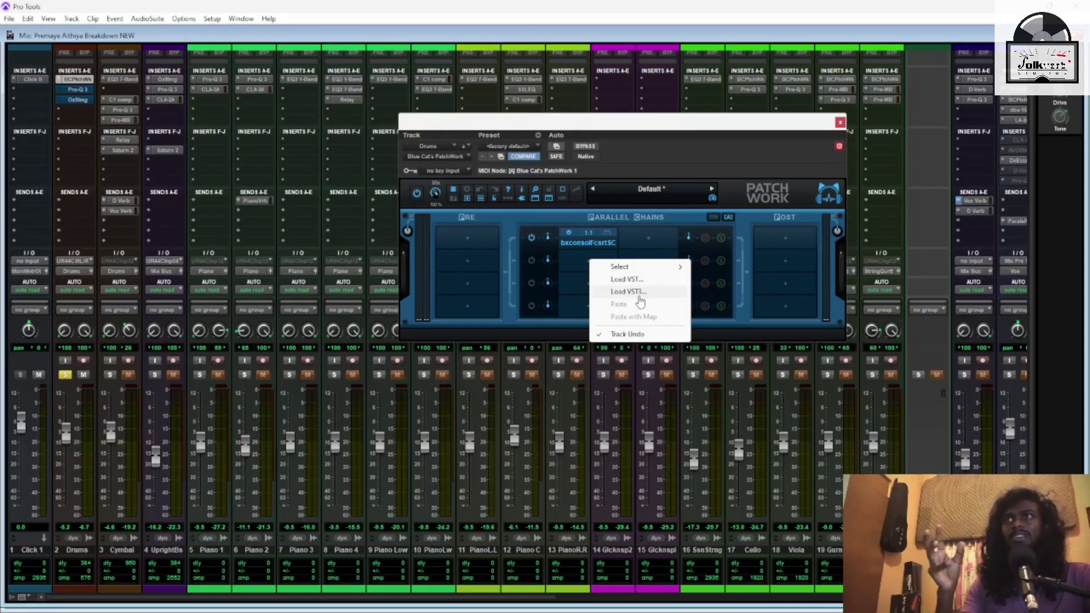
click(576, 269)
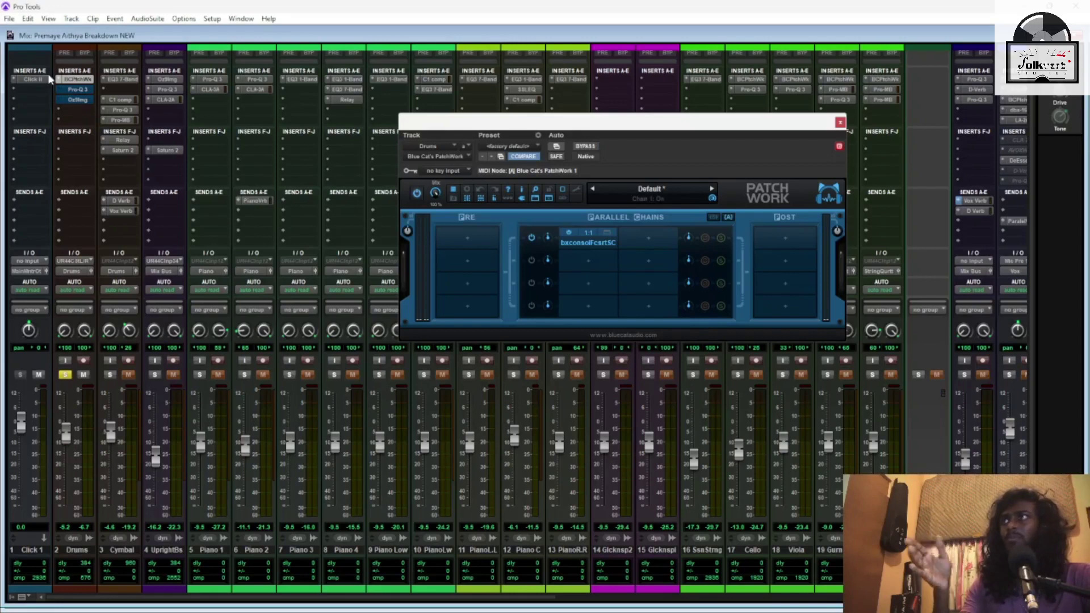
click(608, 241)
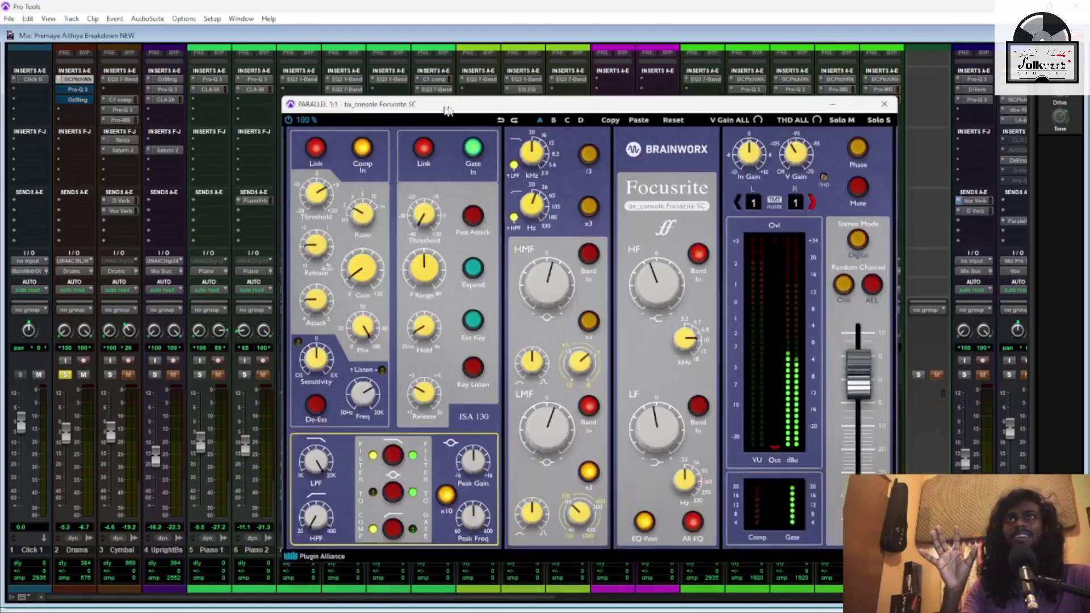
drag(447, 111, 430, 73)
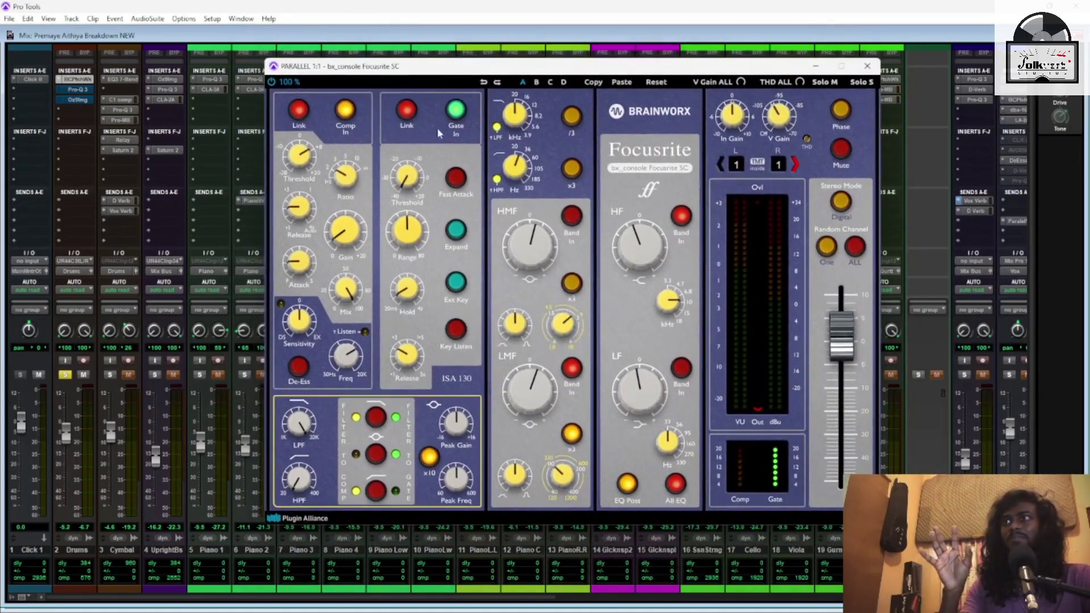
click(866, 68)
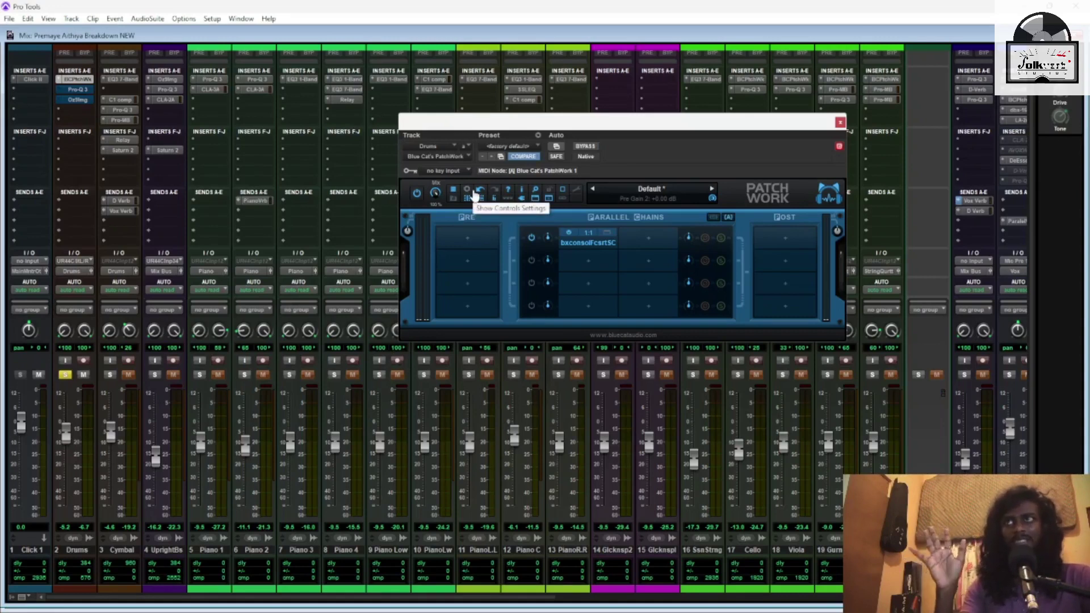
click(603, 242)
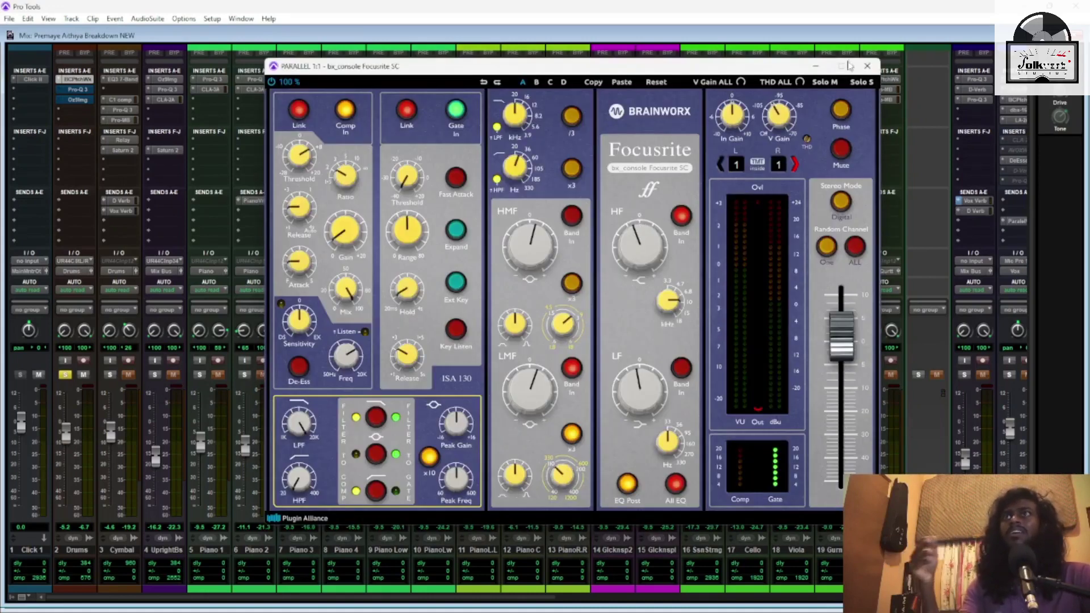
click(866, 67)
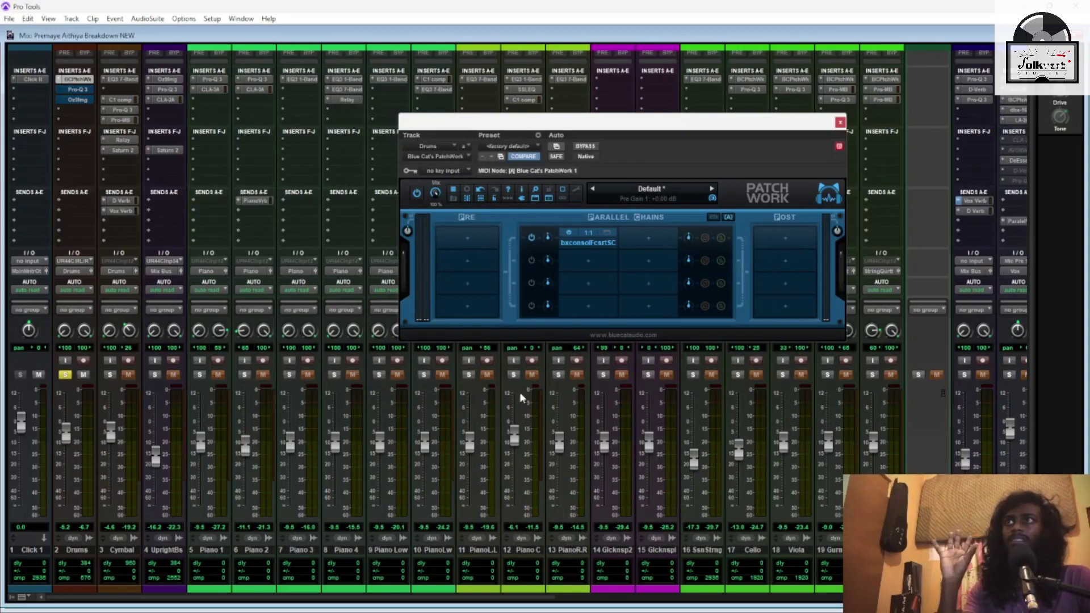
Review the bx_console Focusrite SC settings inside the Drums channel's PatchWork plug-in, moving the console window aside before closing it
click(608, 235)
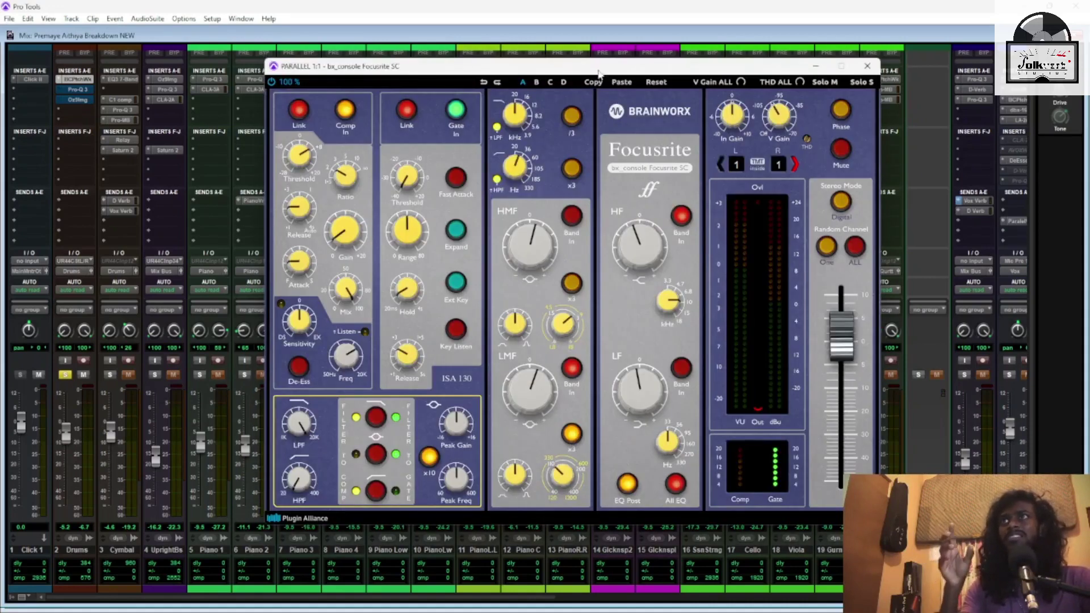
drag(599, 73, 538, 85)
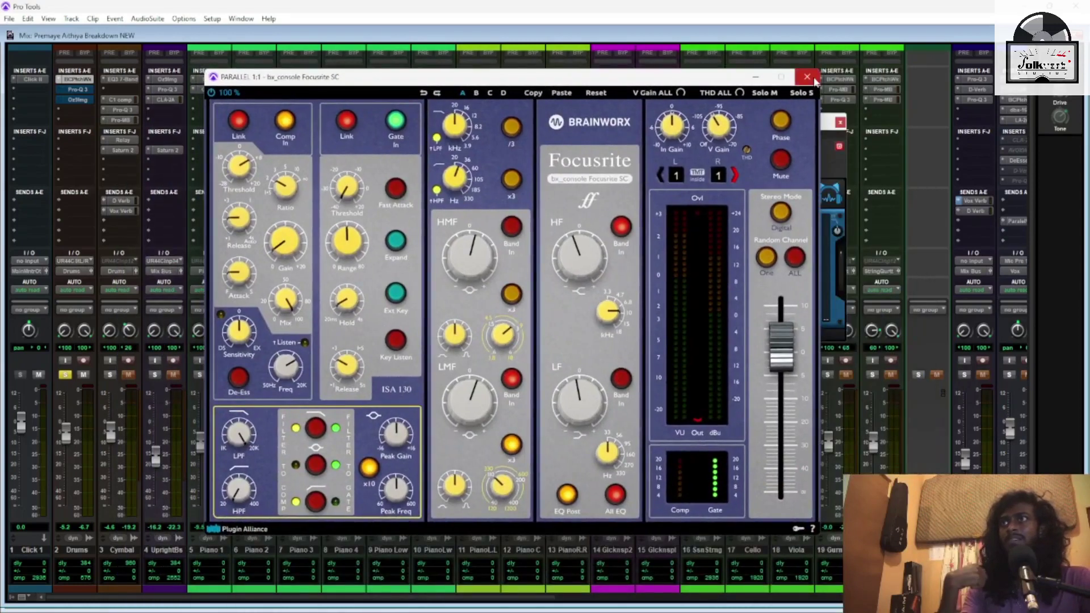
click(812, 79)
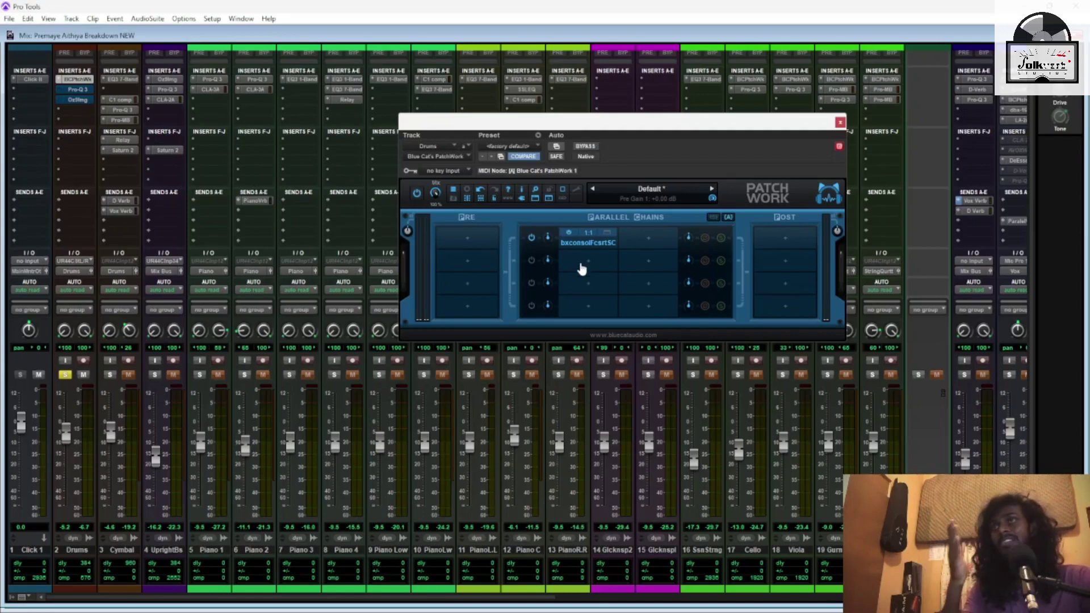
click(839, 124)
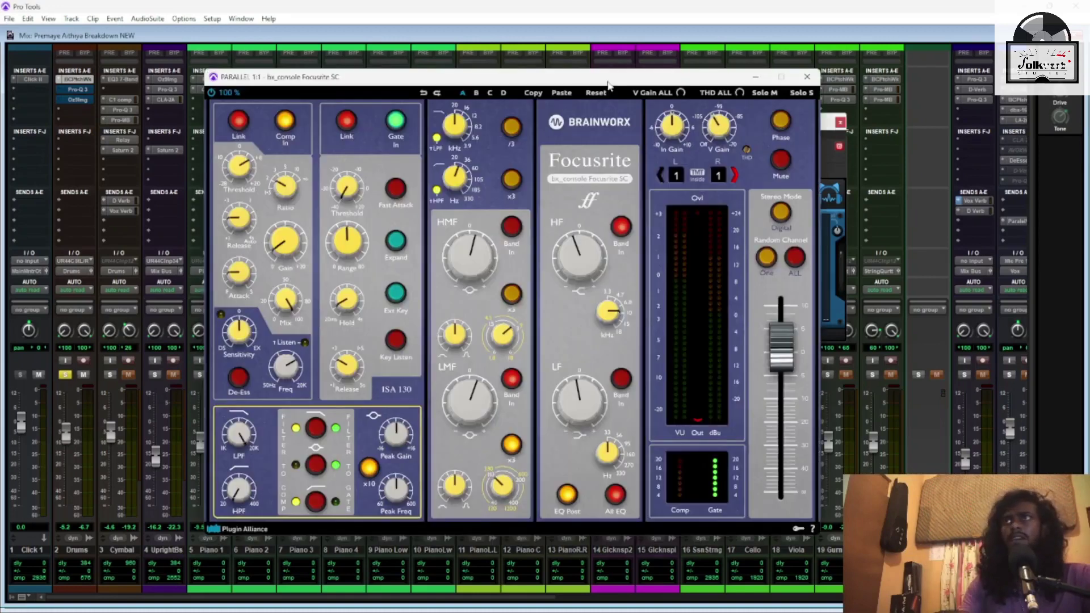
drag(611, 112, 729, 114)
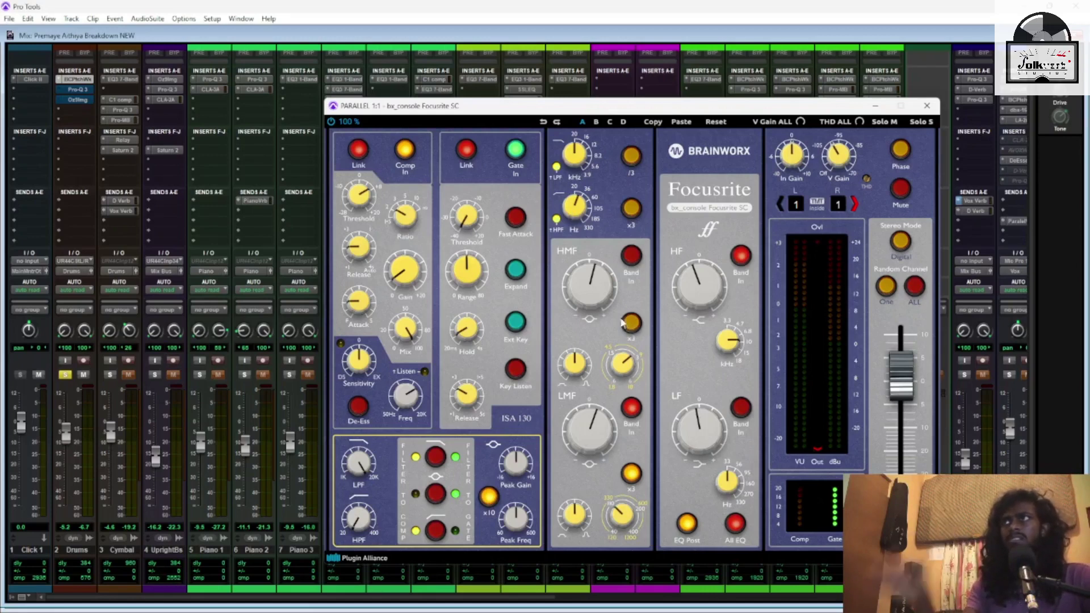
click(154, 105)
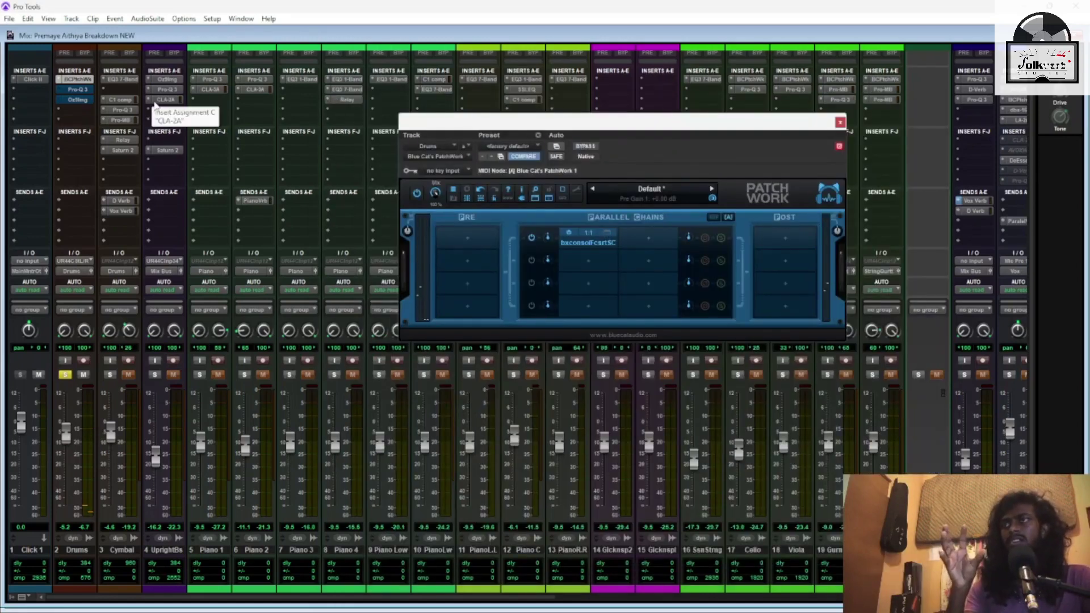
Re-enable the Drums channel's Pro-Q 3 and inspect its low-cut and bell bands, including a playback of the soloed drums
click(80, 89)
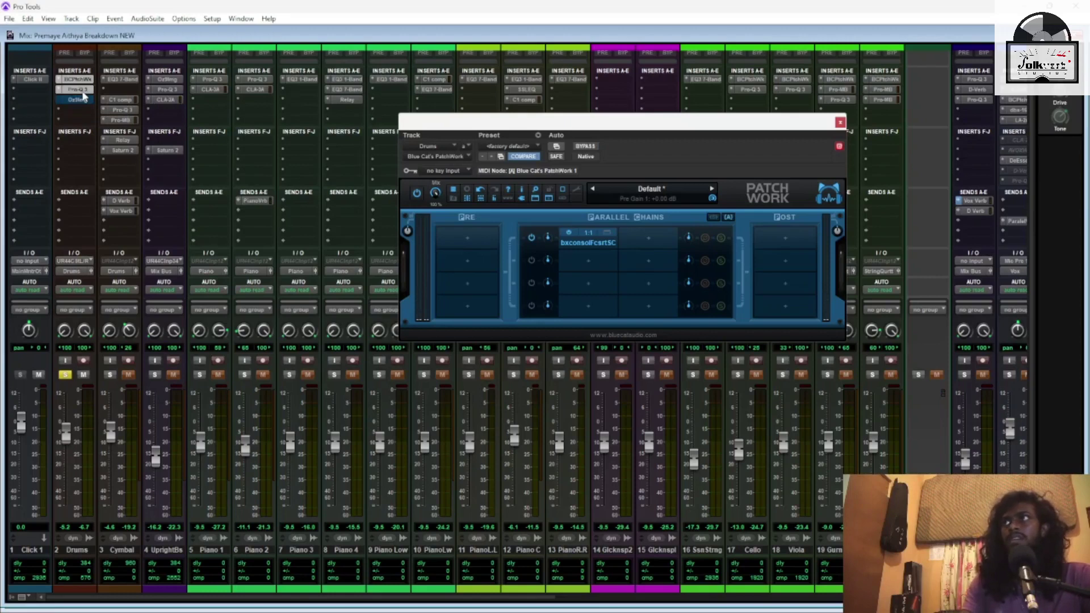
drag(746, 133, 708, 86)
mouse_move(506, 250)
mouse_move(454, 267)
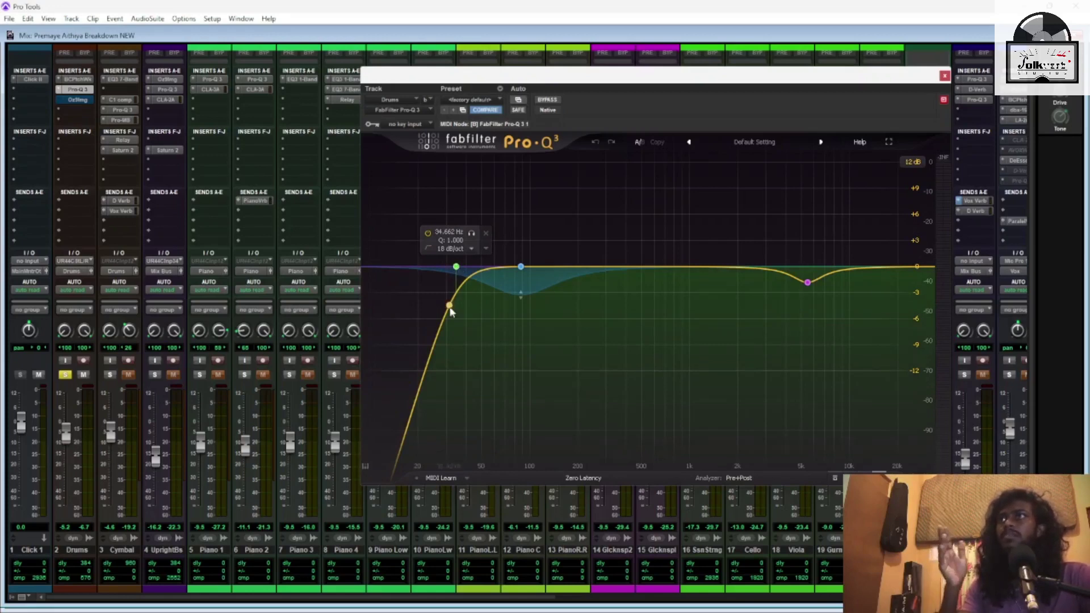
click(455, 268)
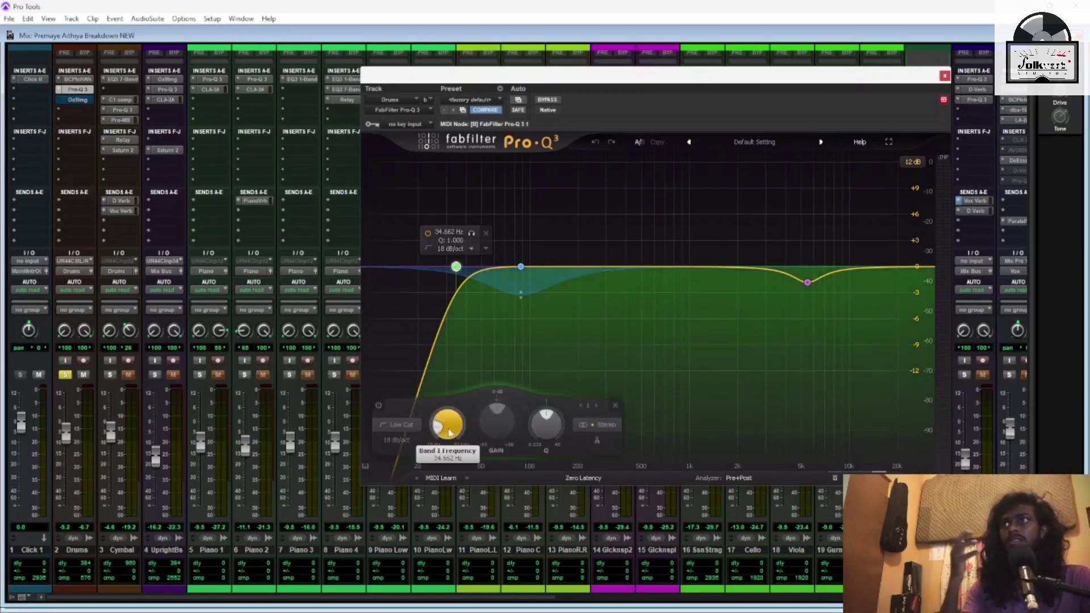
click(461, 399)
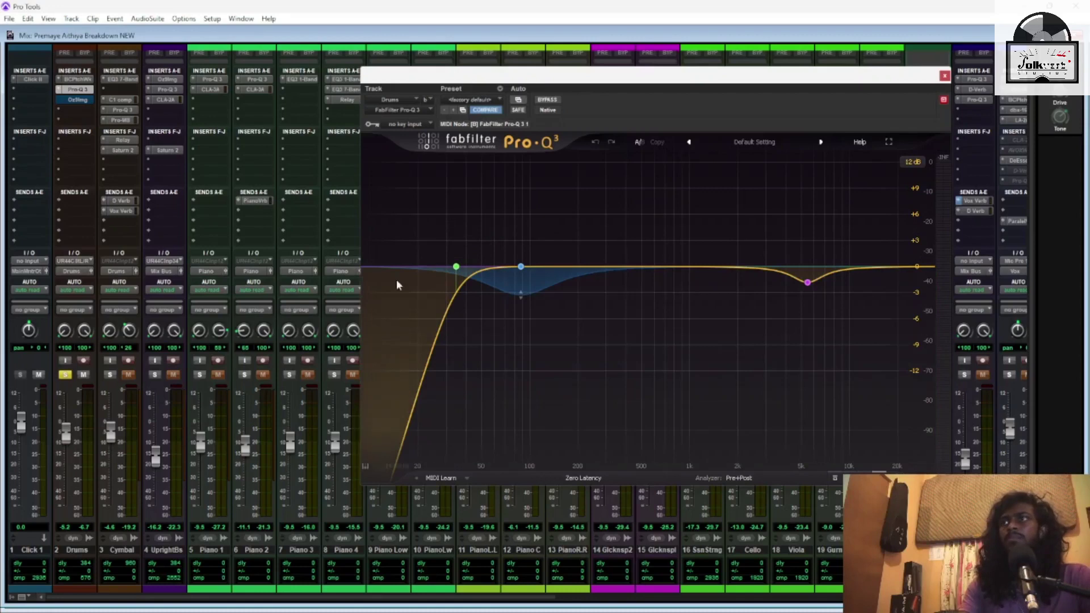
mouse_move(445, 270)
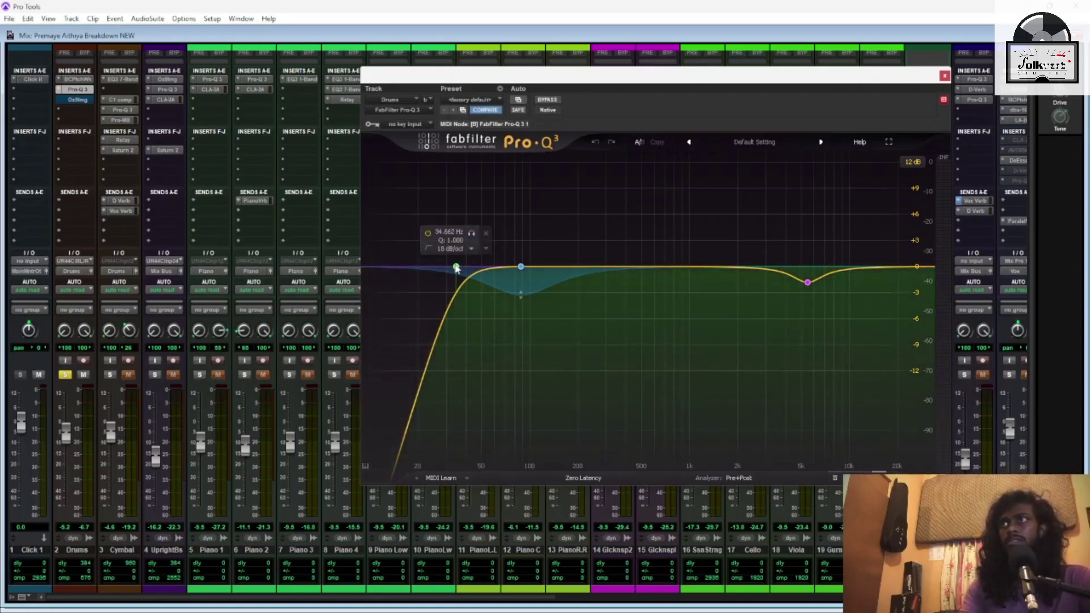
mouse_move(520, 294)
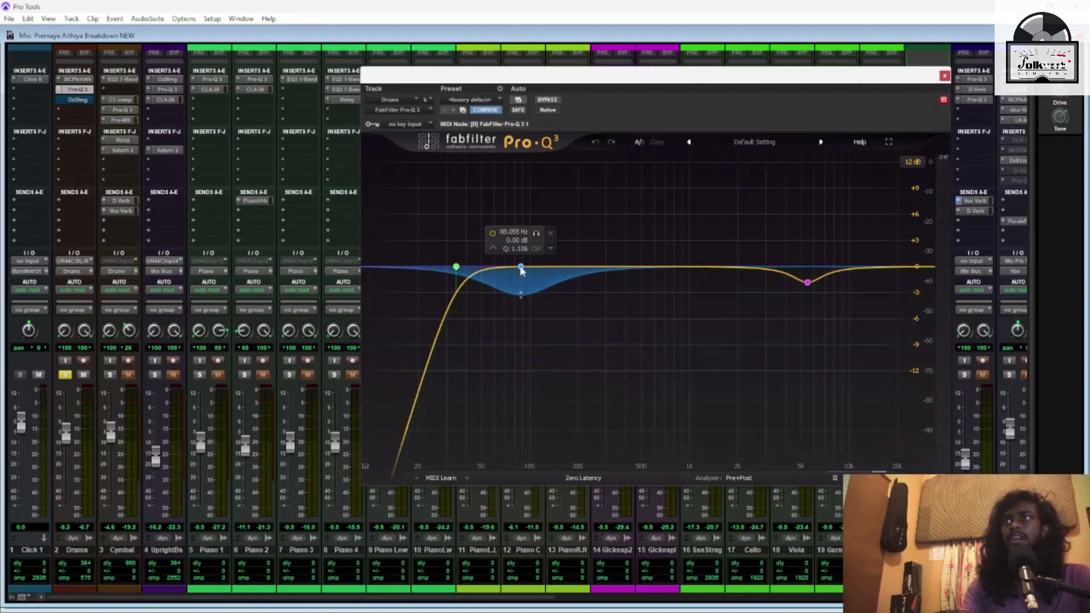
click(521, 268)
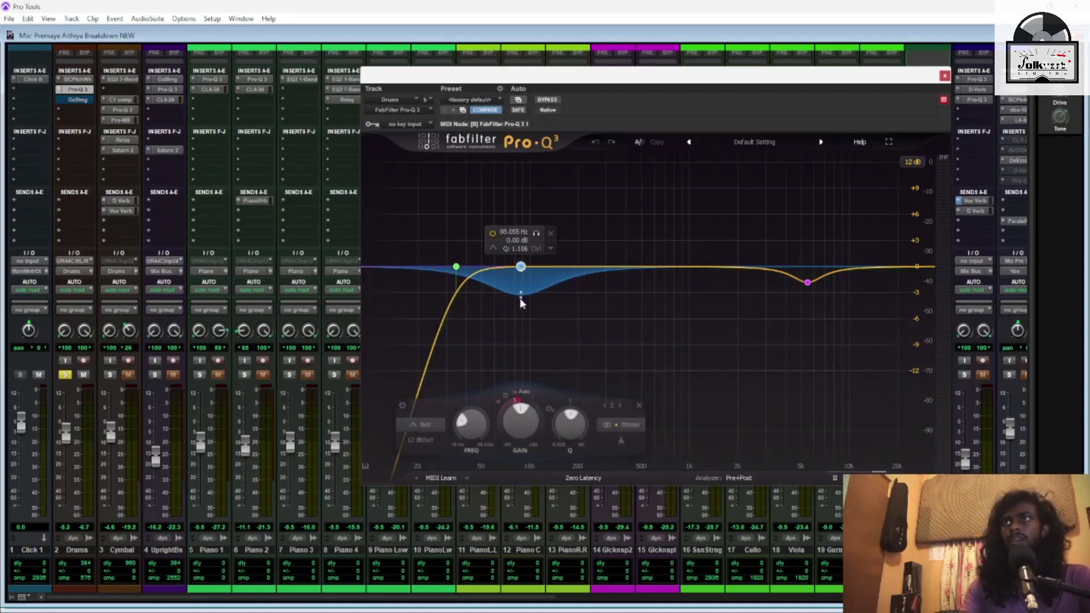
click(808, 282)
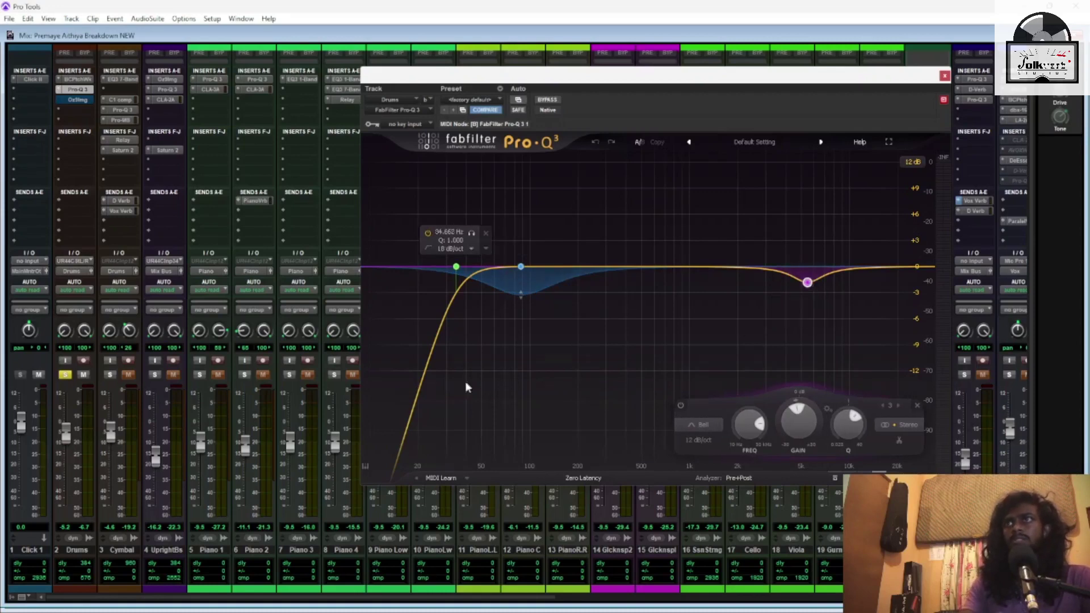
key(space)
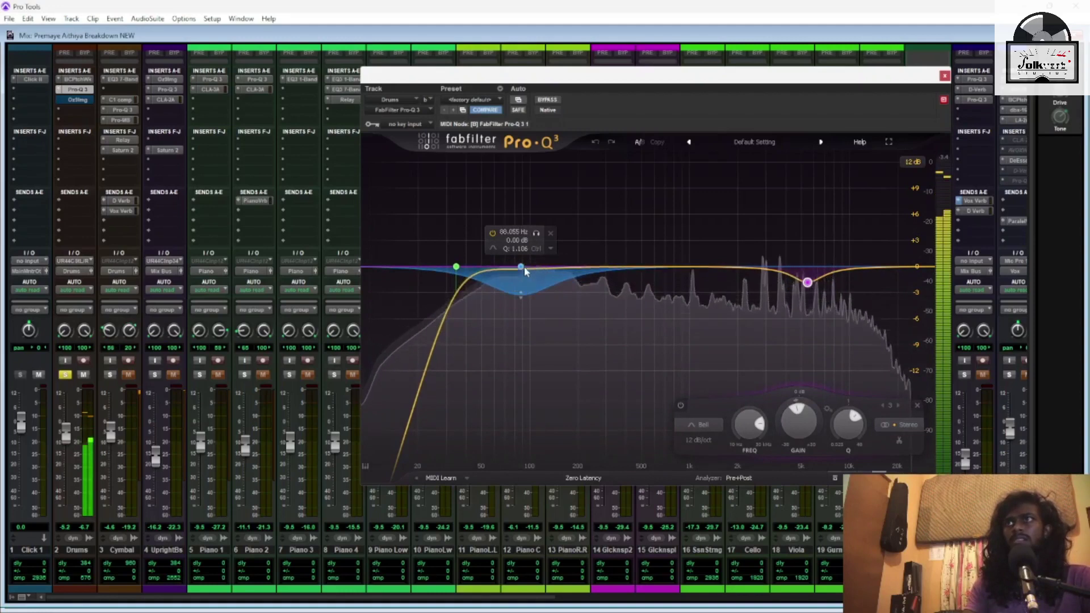
key(space)
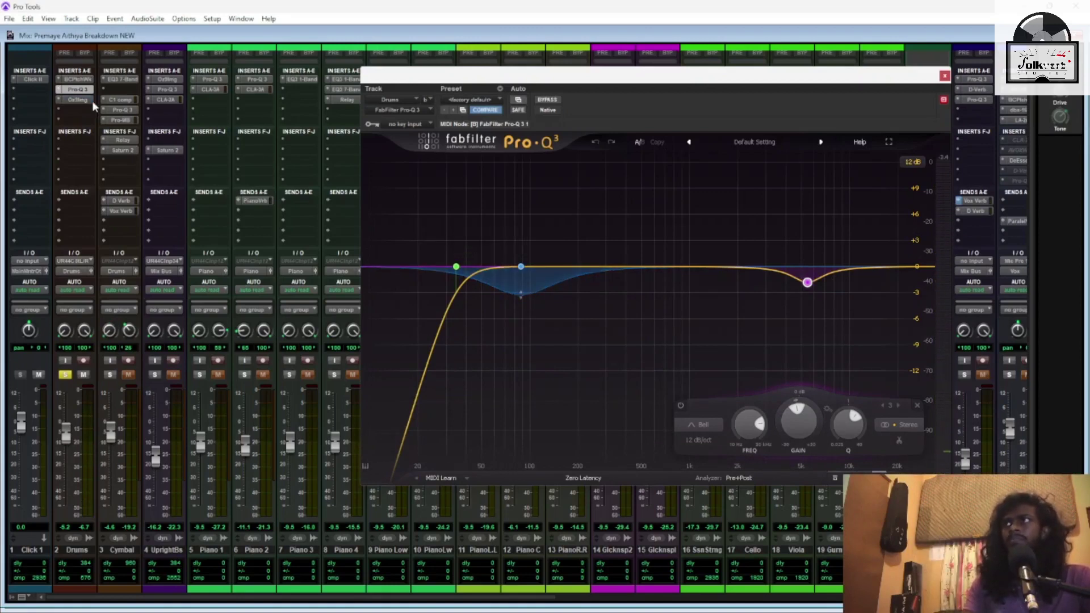
View the Drums channel's Ozone Imager, briefly solo its low band while playing the drums, and close the plug-in
click(78, 100)
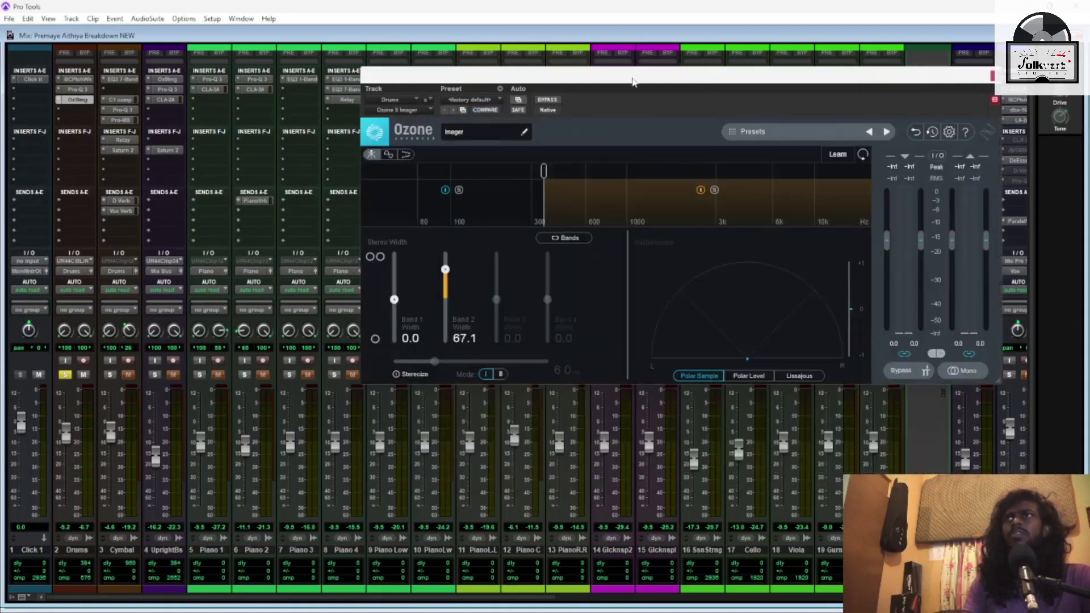
drag(633, 81, 562, 103)
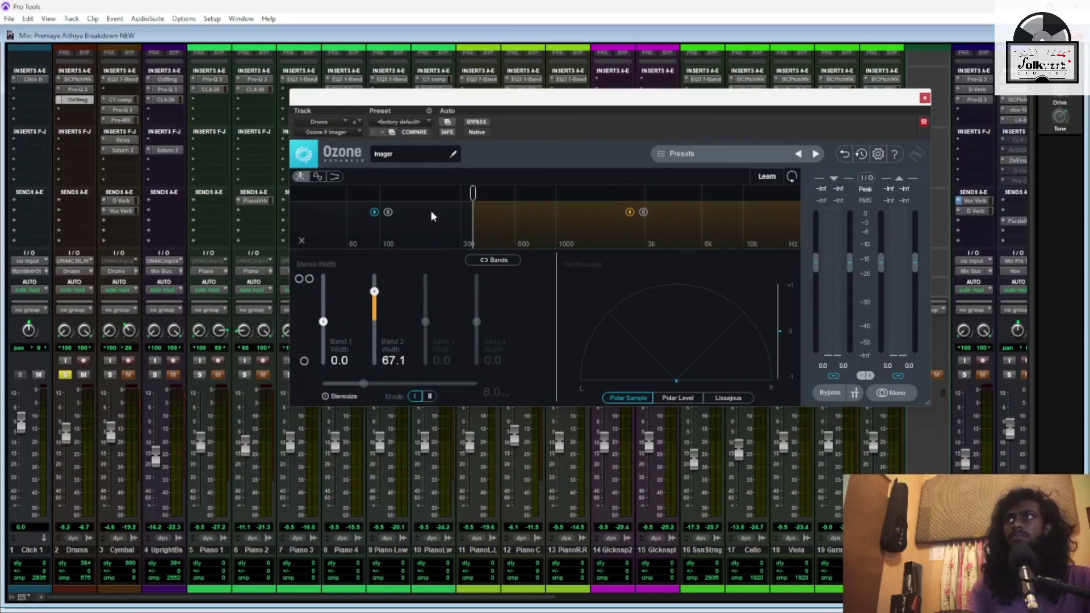
click(388, 213)
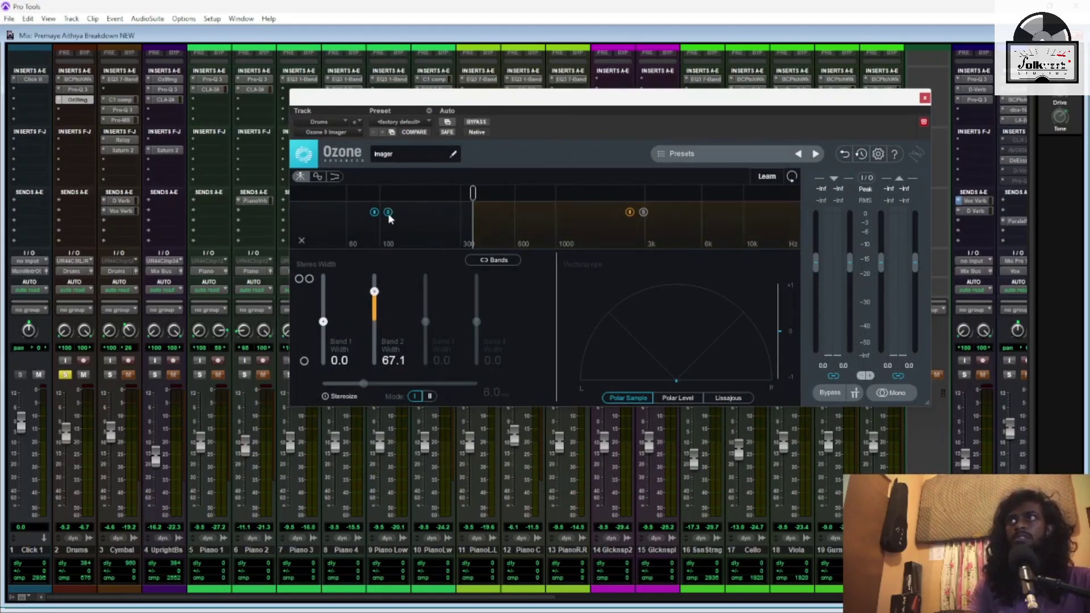
key(space)
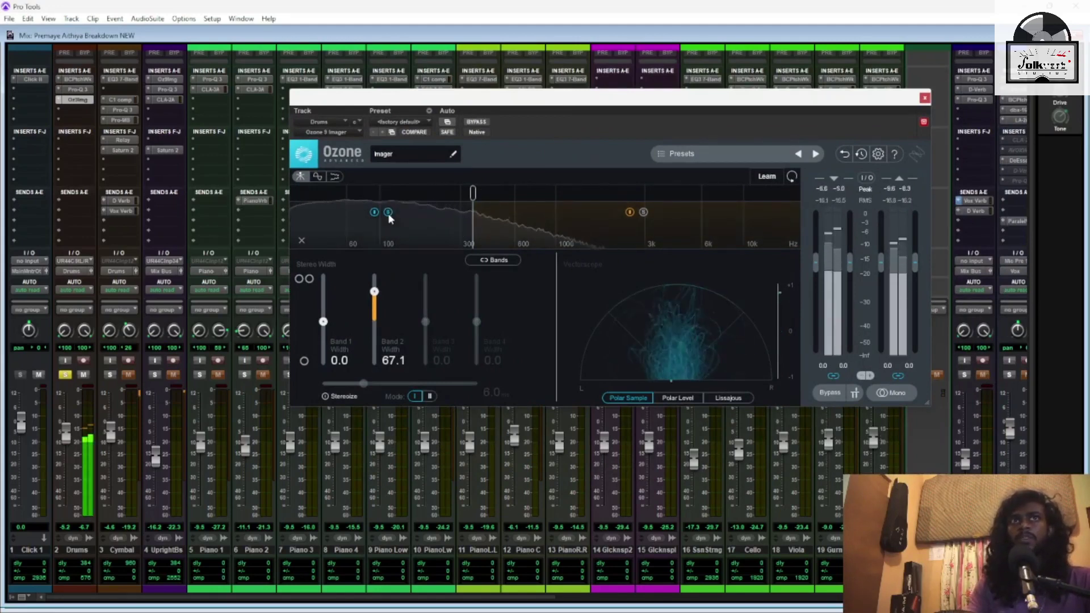
click(388, 212)
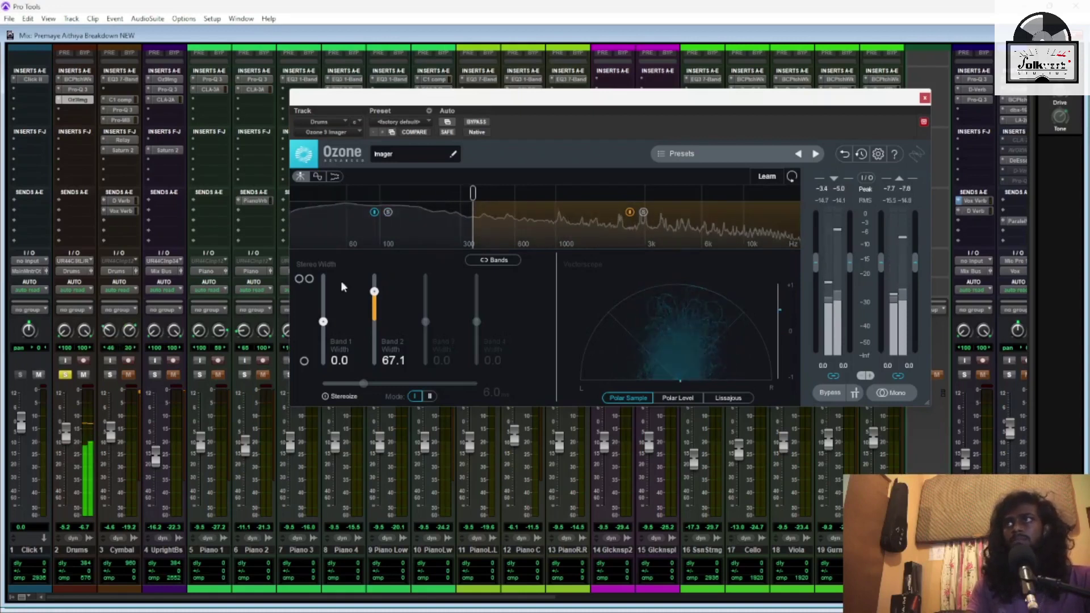
key(space)
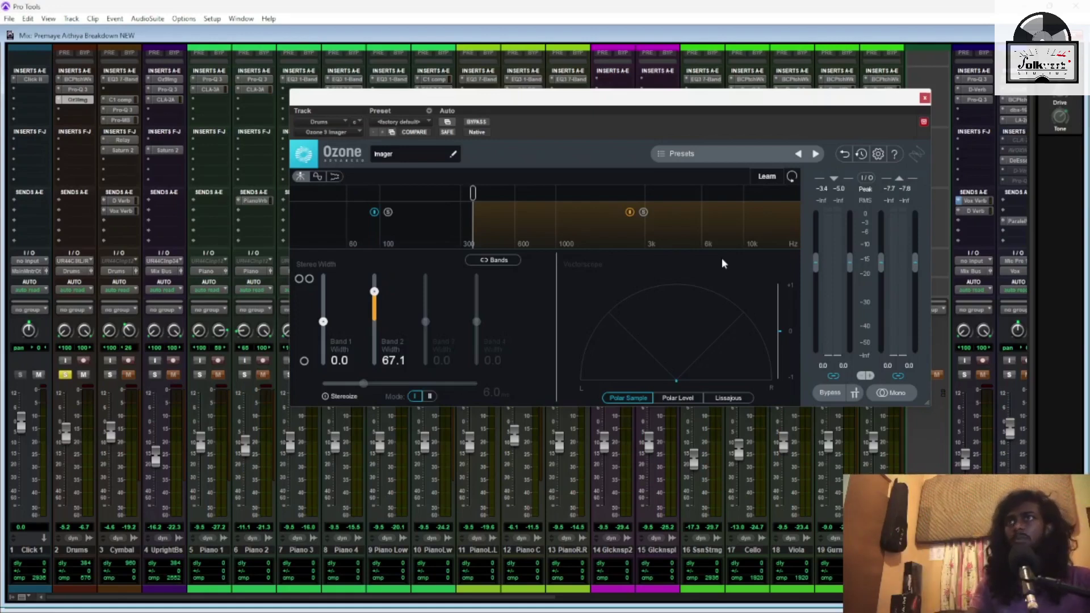
click(925, 98)
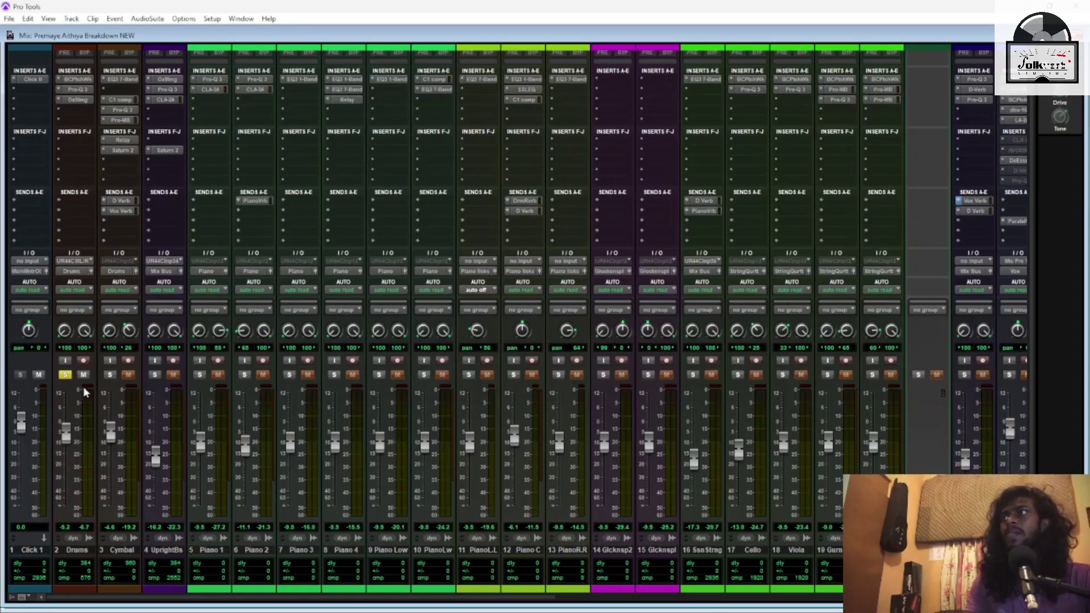
Solo the Cymbal channel and review its EQ3 7-Band, C1 Compressor, Pro-Q 3 and Pro-MB band settings
click(110, 374)
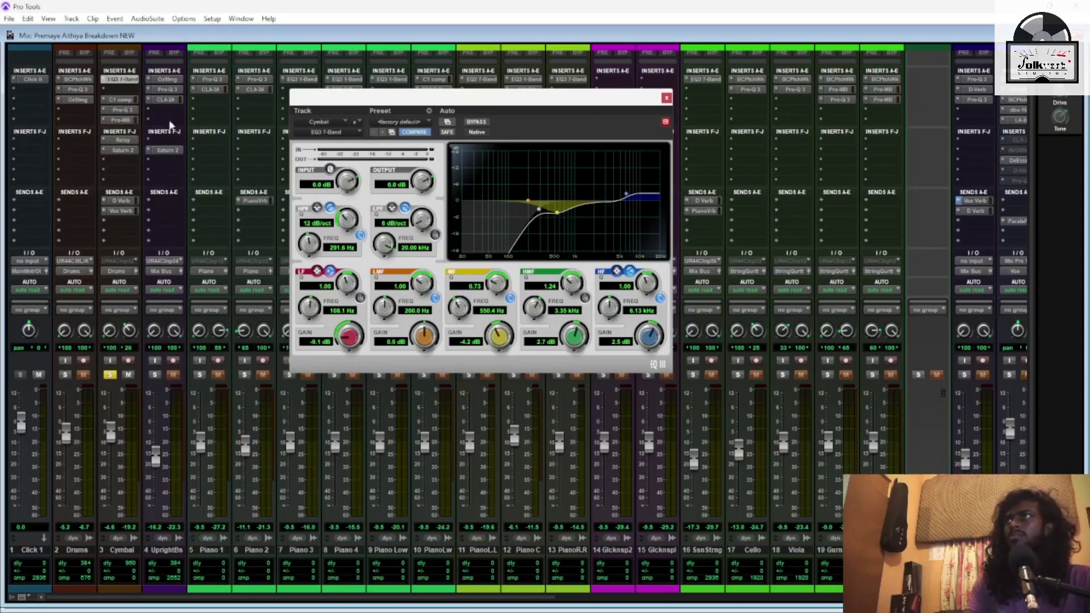
click(125, 101)
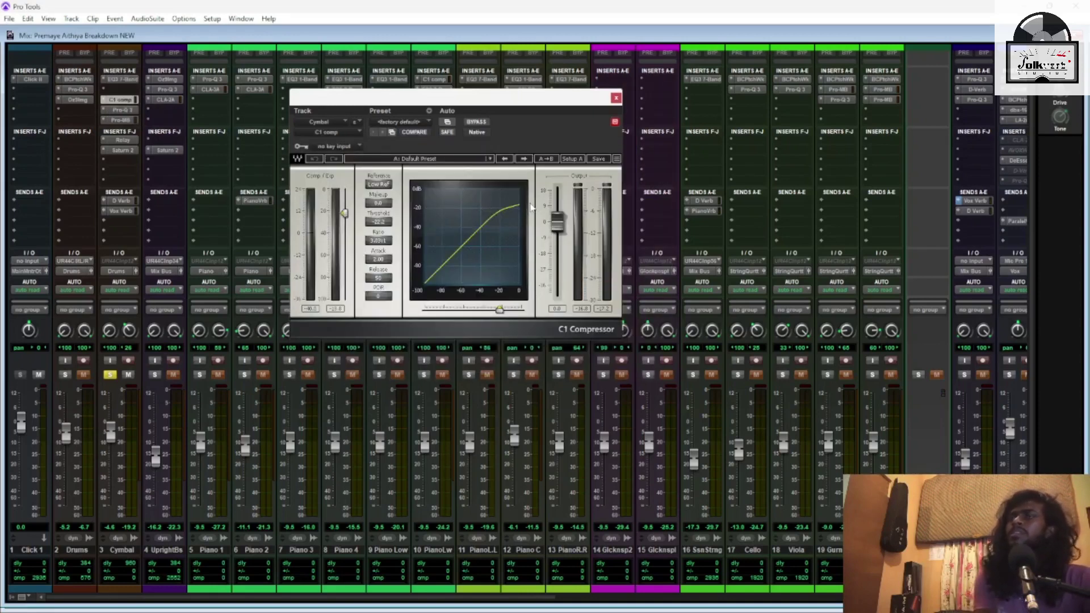
click(128, 110)
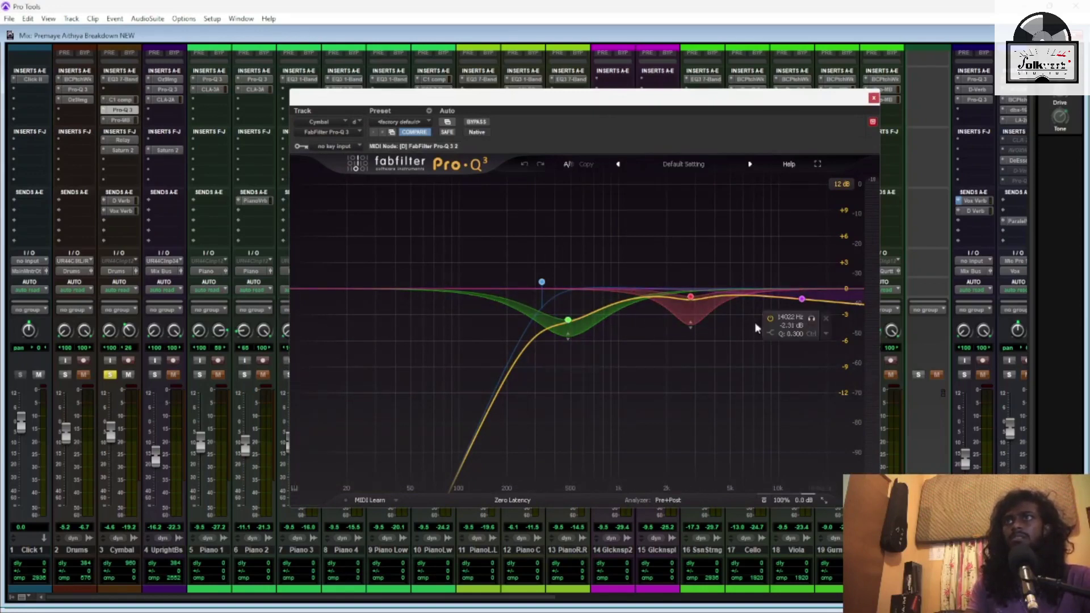
click(116, 121)
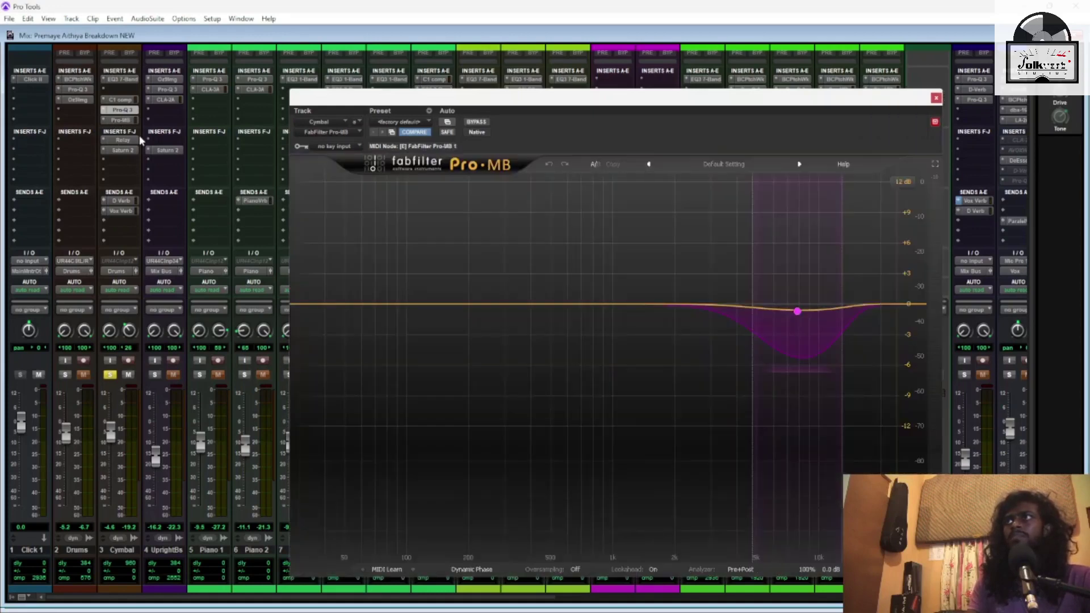
click(798, 312)
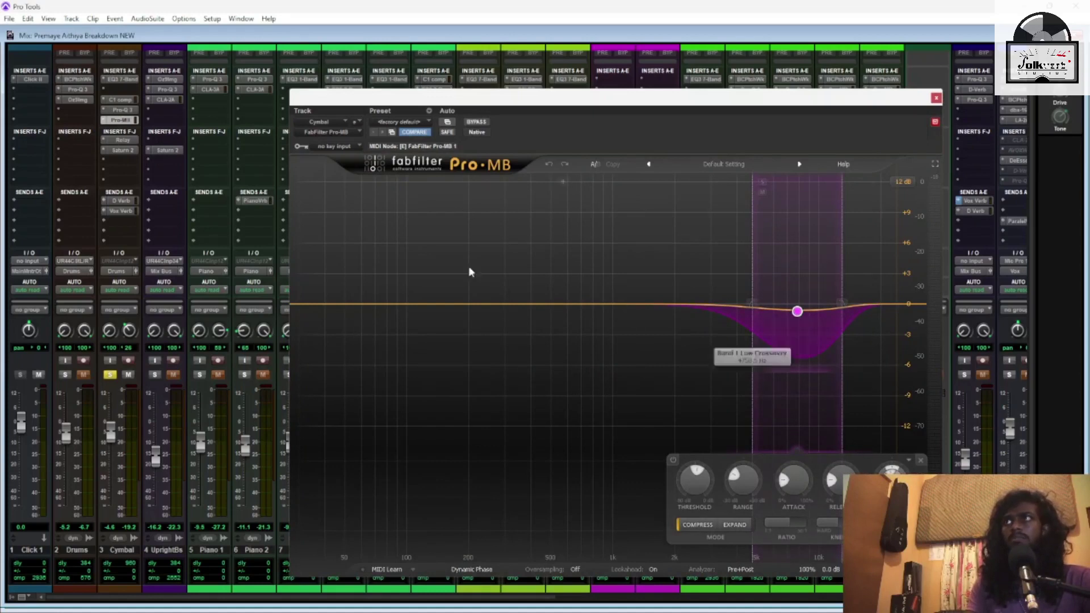
Review the Cymbal channel's Relay width and Saturn 2 saturation settings, and play the soloed cymbals
click(122, 141)
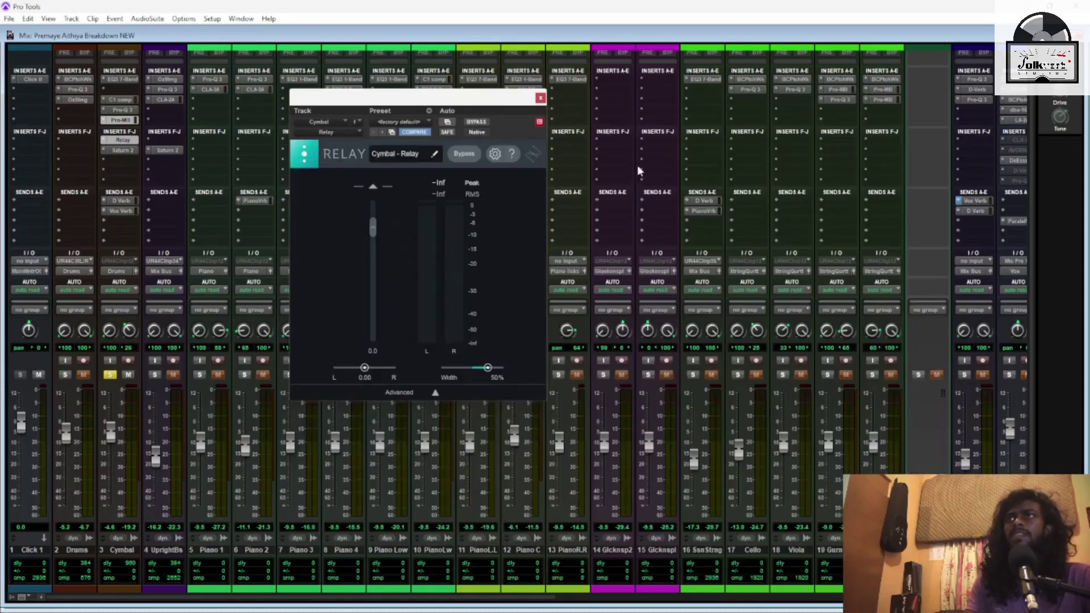
drag(415, 97, 713, 129)
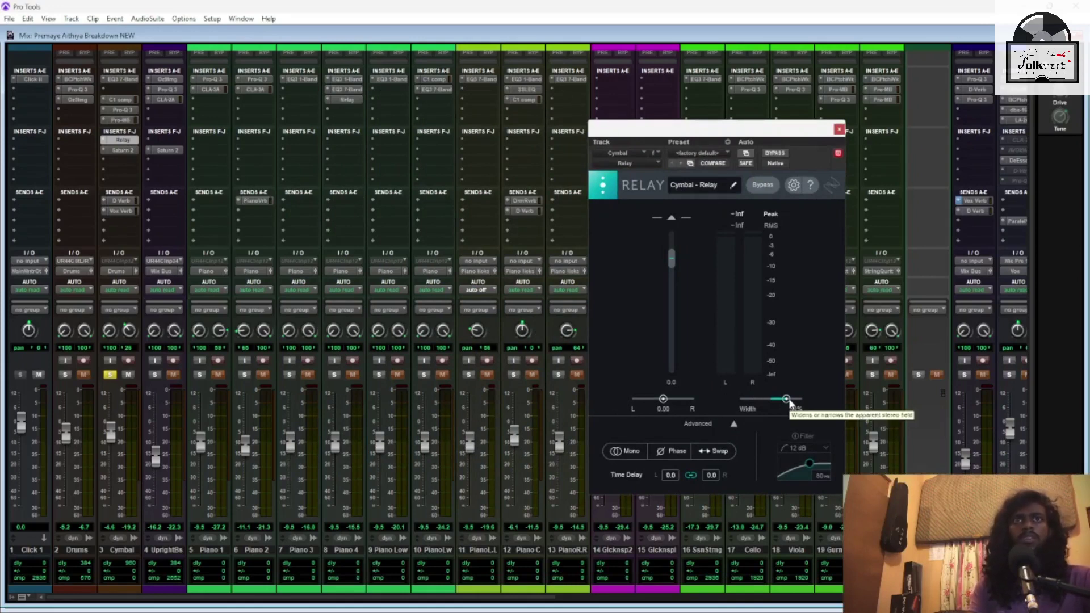
click(132, 151)
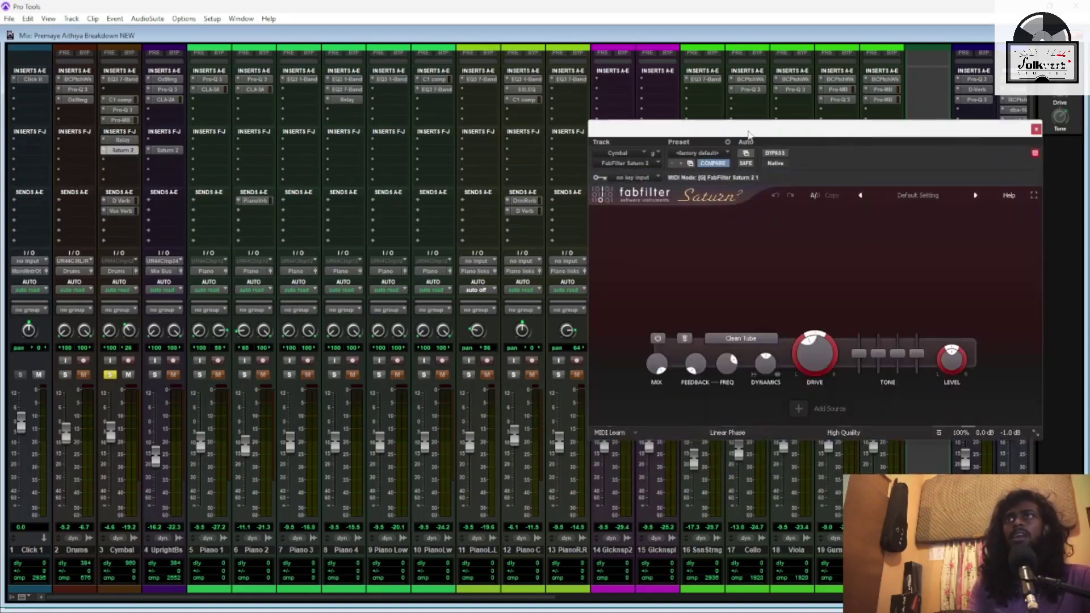
drag(748, 135, 607, 136)
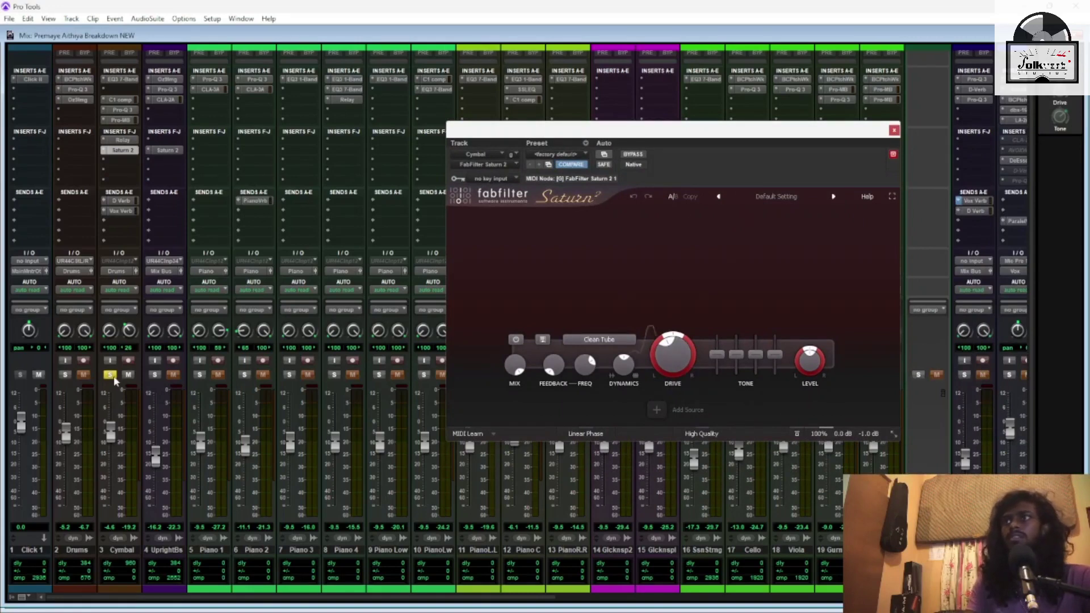
key(space)
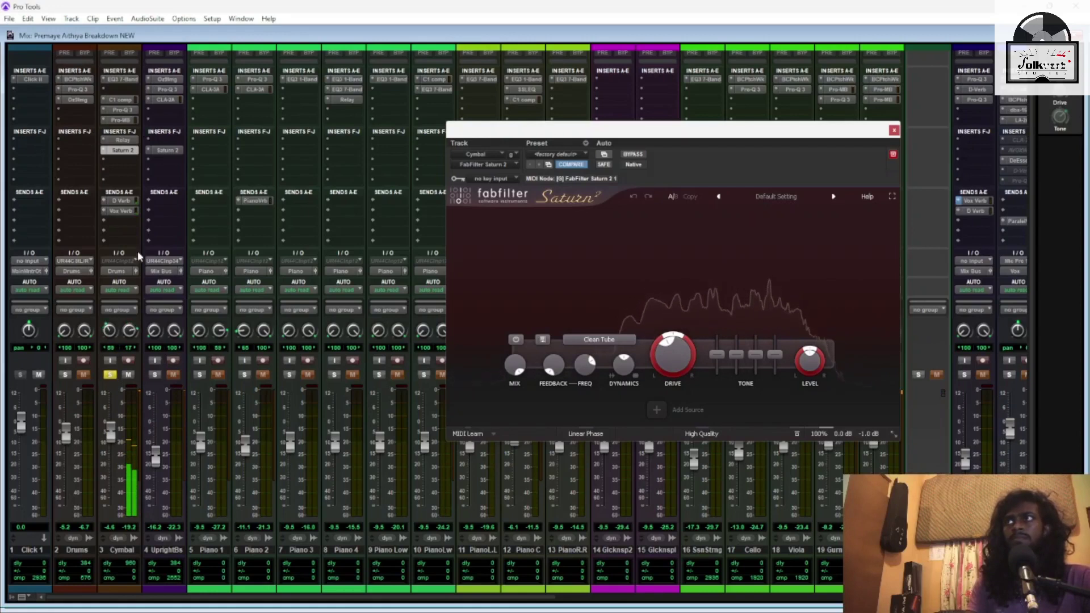
key(space)
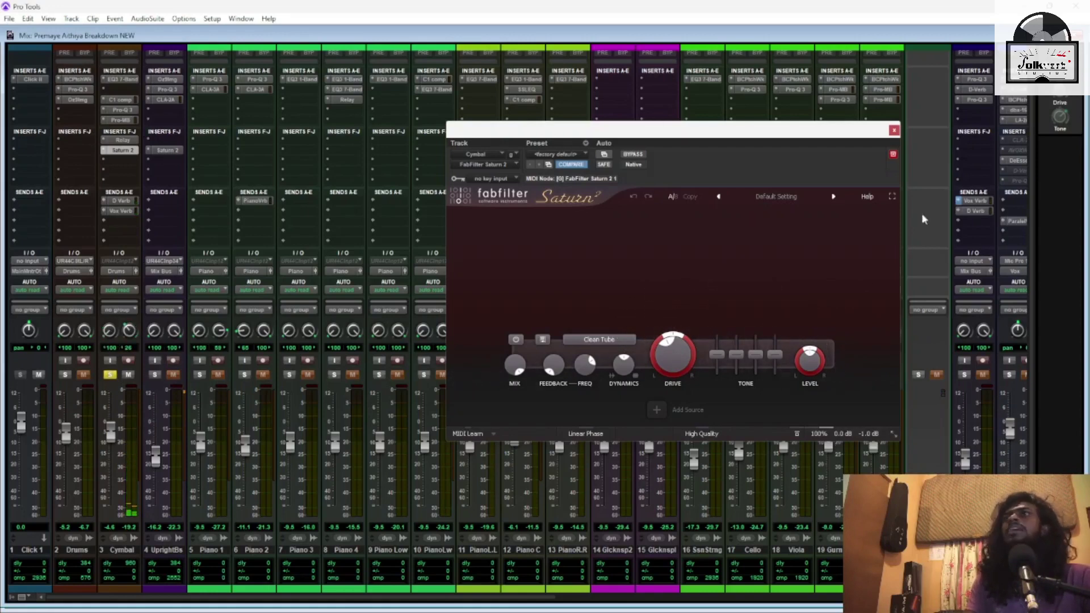
View the Cymbal channel's D Verb and Vox Verb sends side by side while playing the soloed cymbals, and close the send and Saturn 2 windows
click(125, 202)
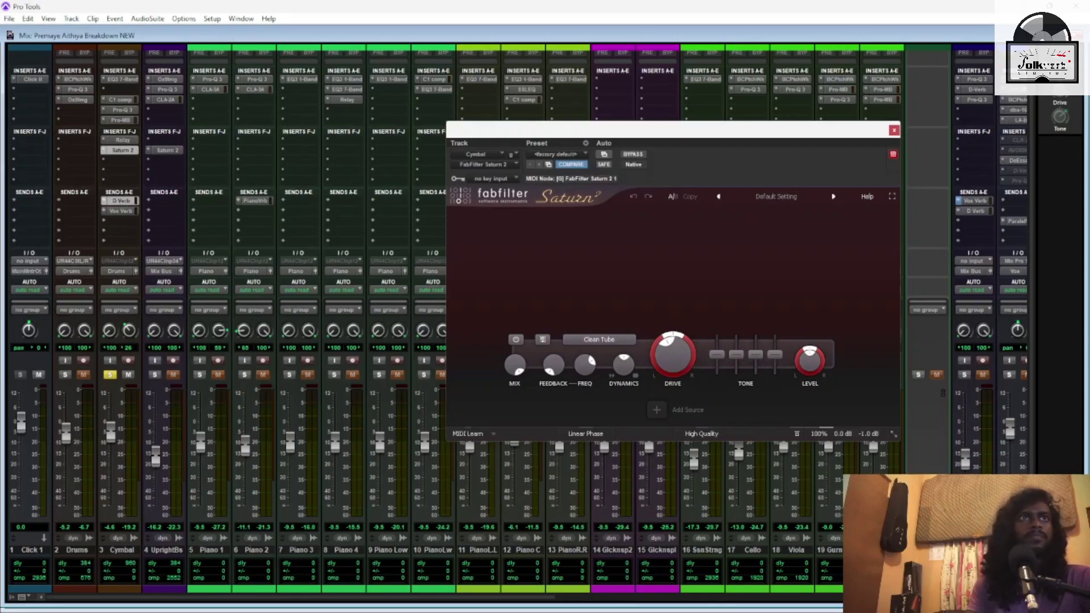
drag(629, 245, 502, 174)
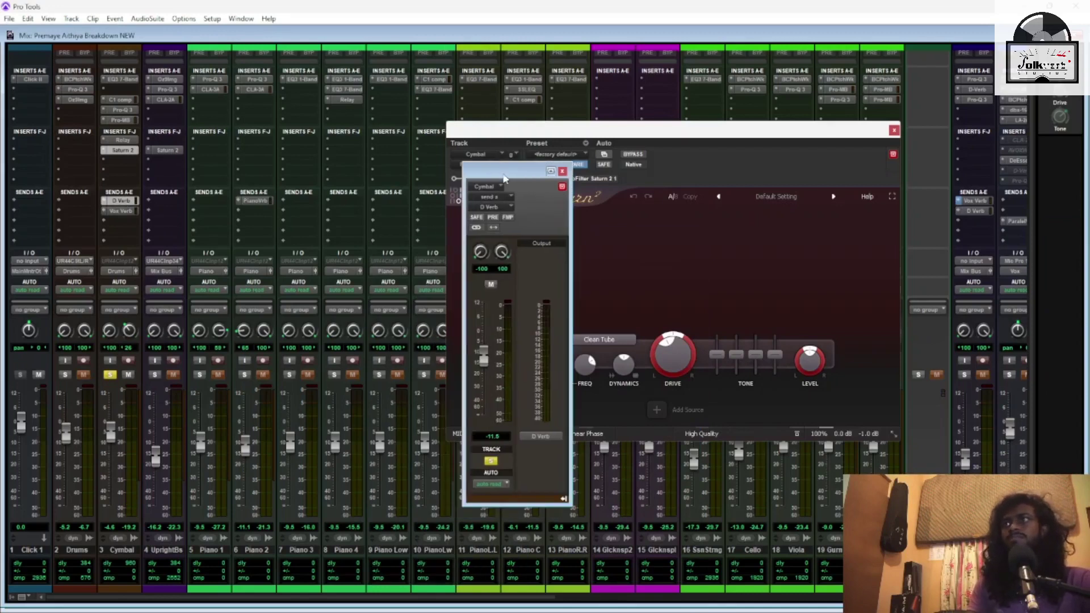
click(117, 213)
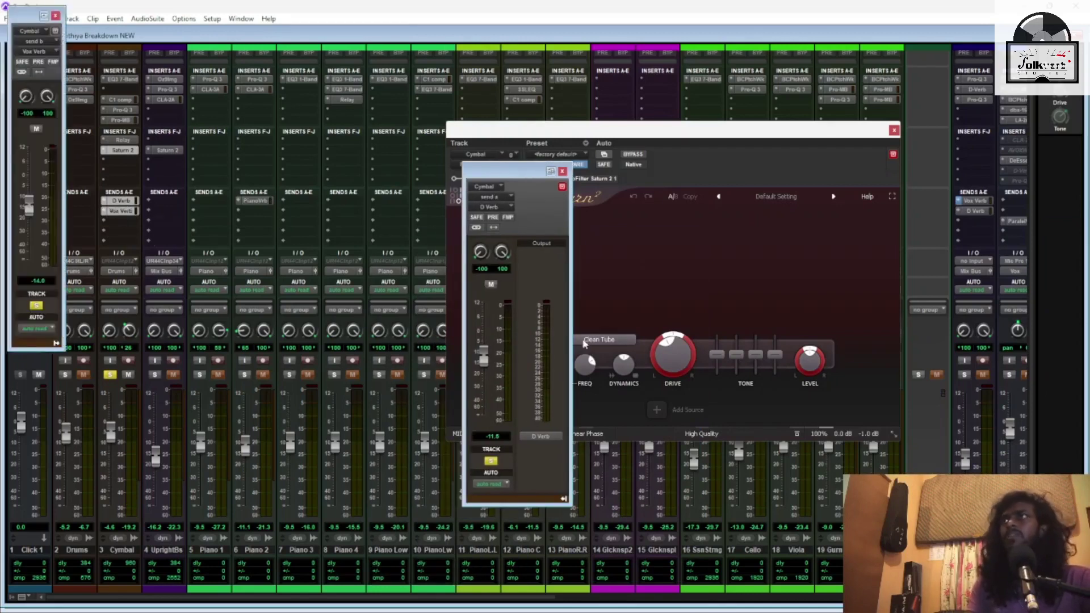
drag(26, 17, 385, 169)
key(space)
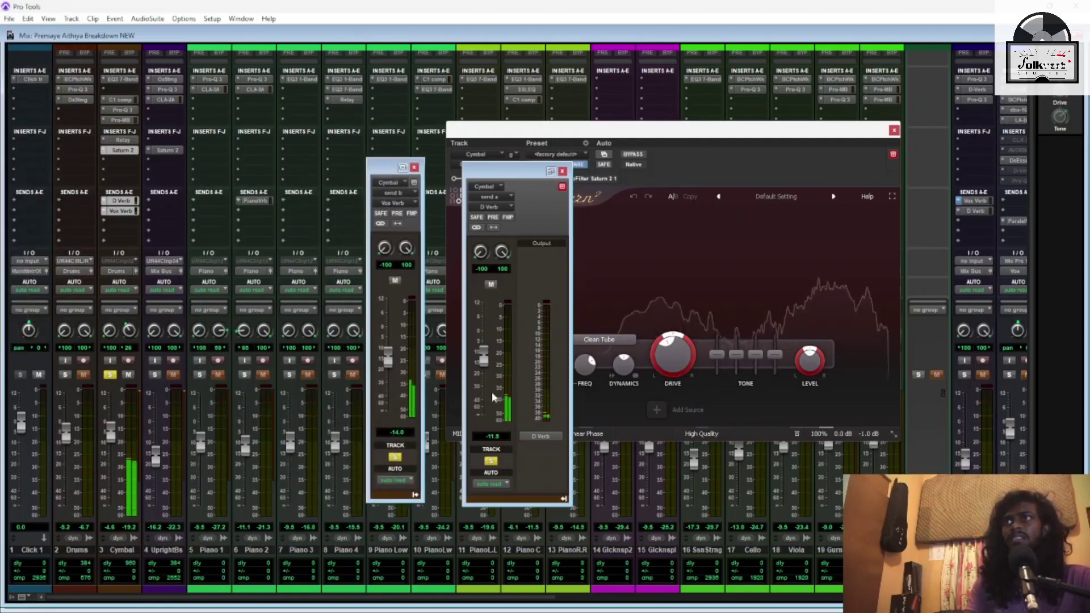
key(space)
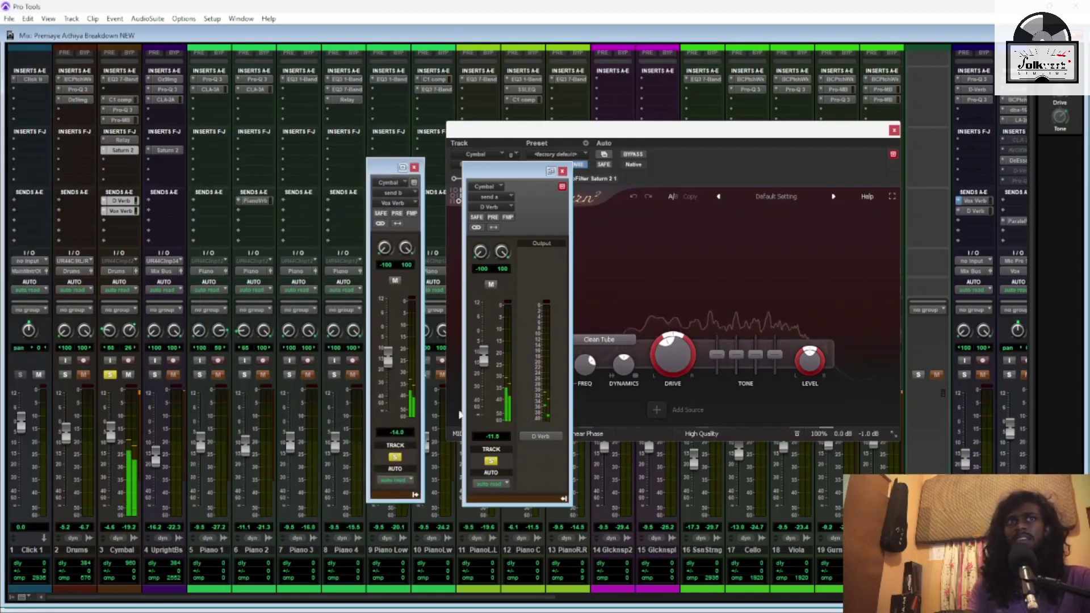
click(414, 167)
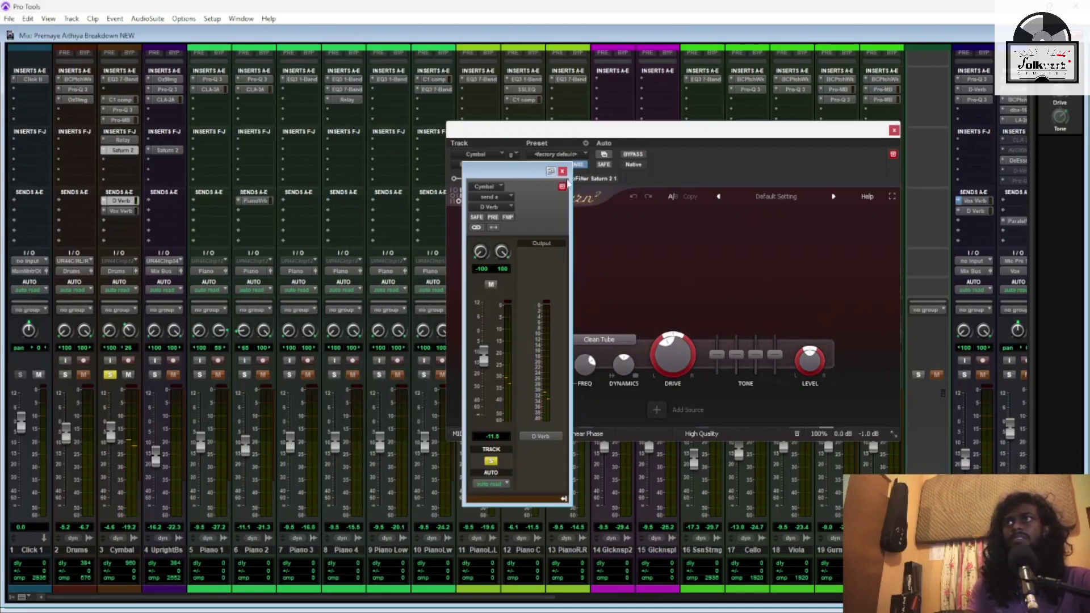
click(563, 171)
click(894, 130)
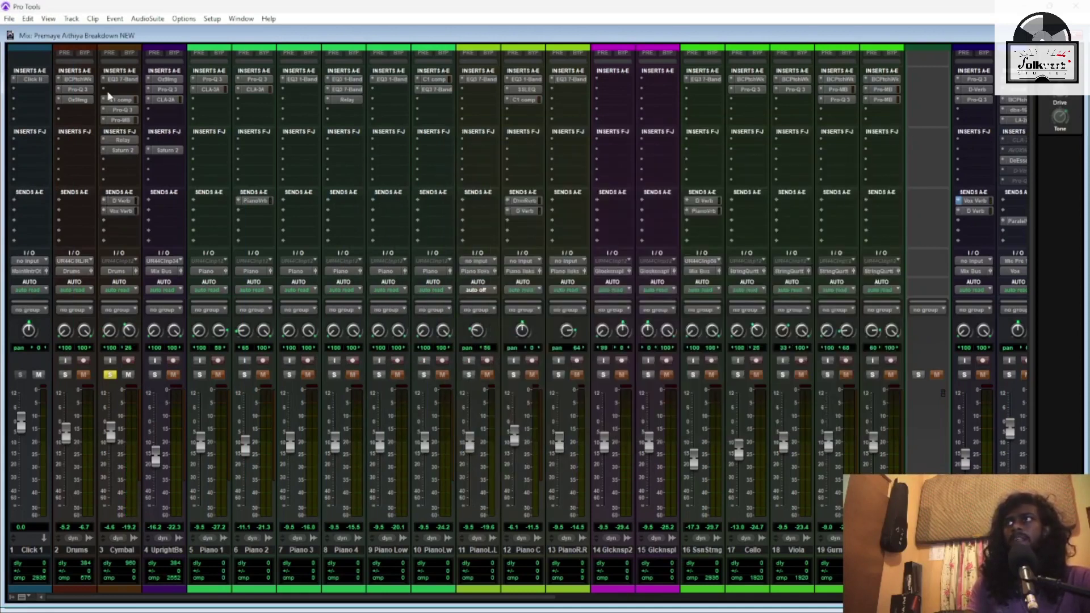
Solo the Drums and Cymbal channels together
click(110, 376)
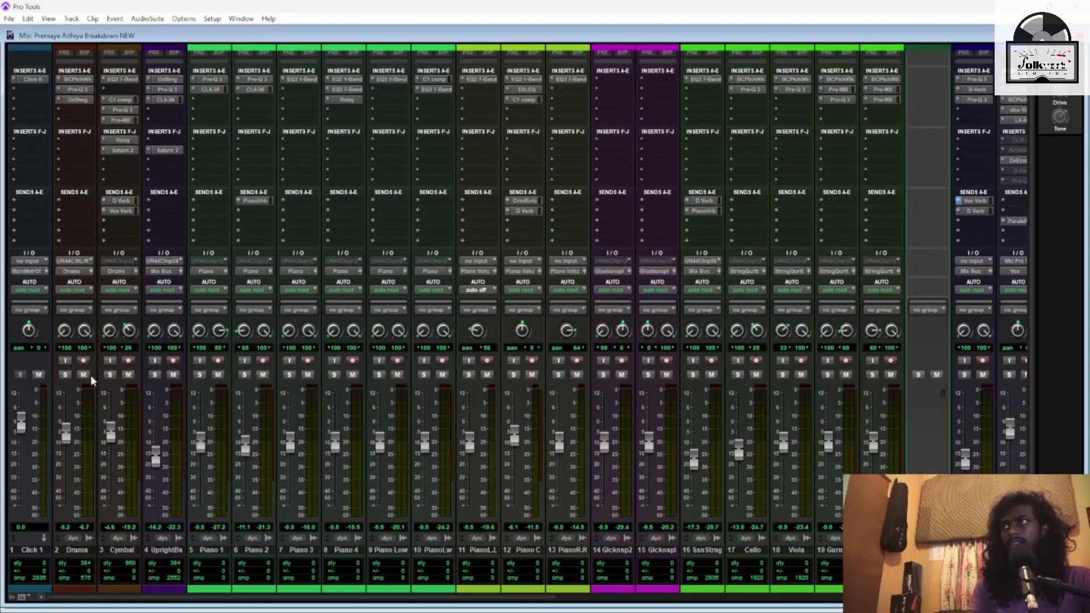
click(65, 375)
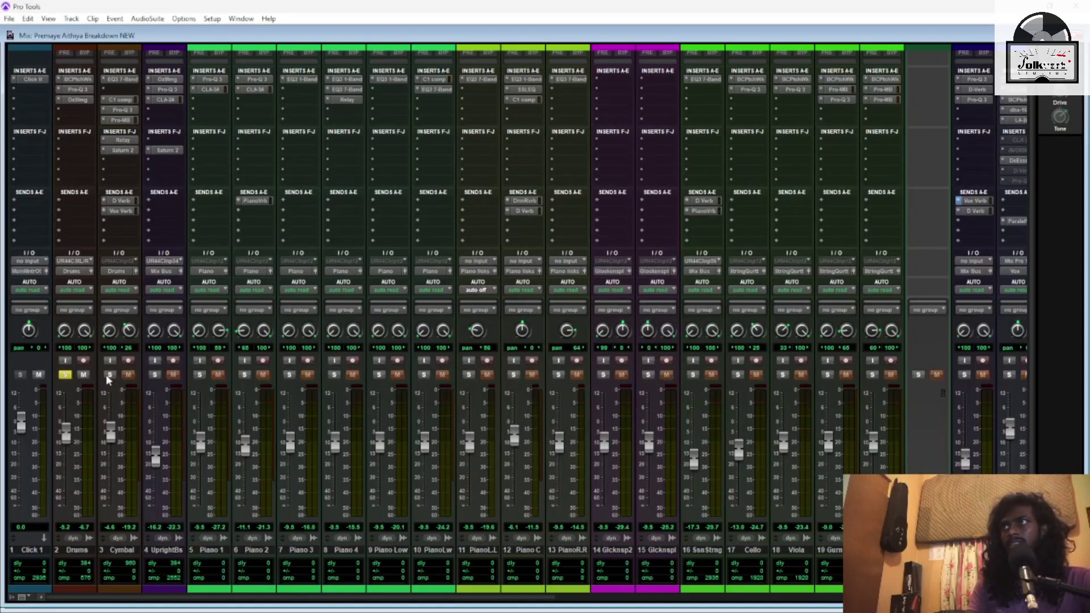
click(110, 375)
click(66, 376)
Review the ValhallaPlate reverb settings on the Percussion bus and close the plug-in
drag(368, 601, 701, 599)
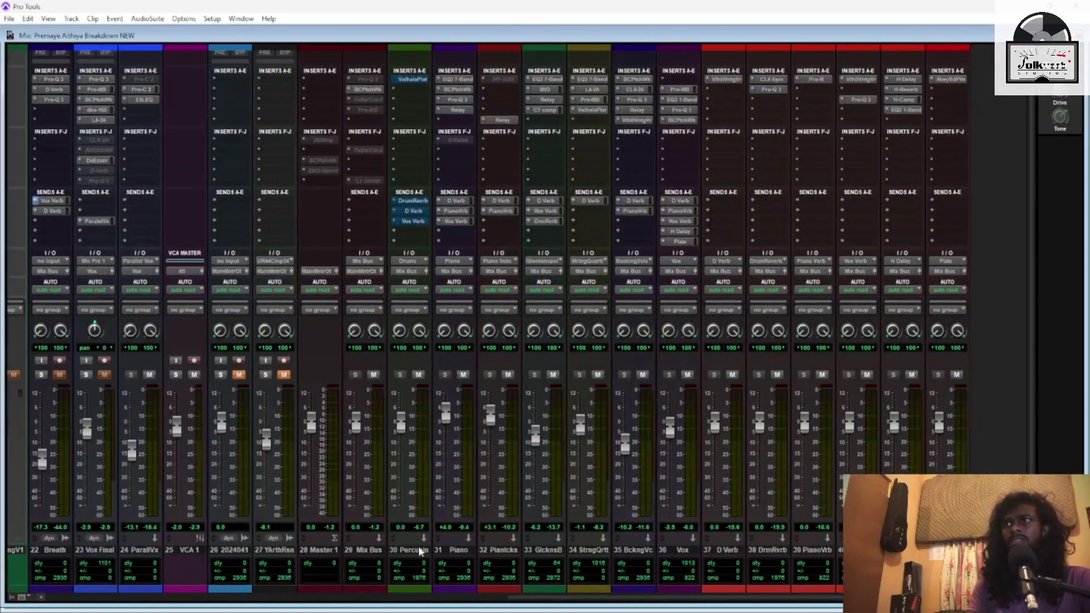
click(404, 80)
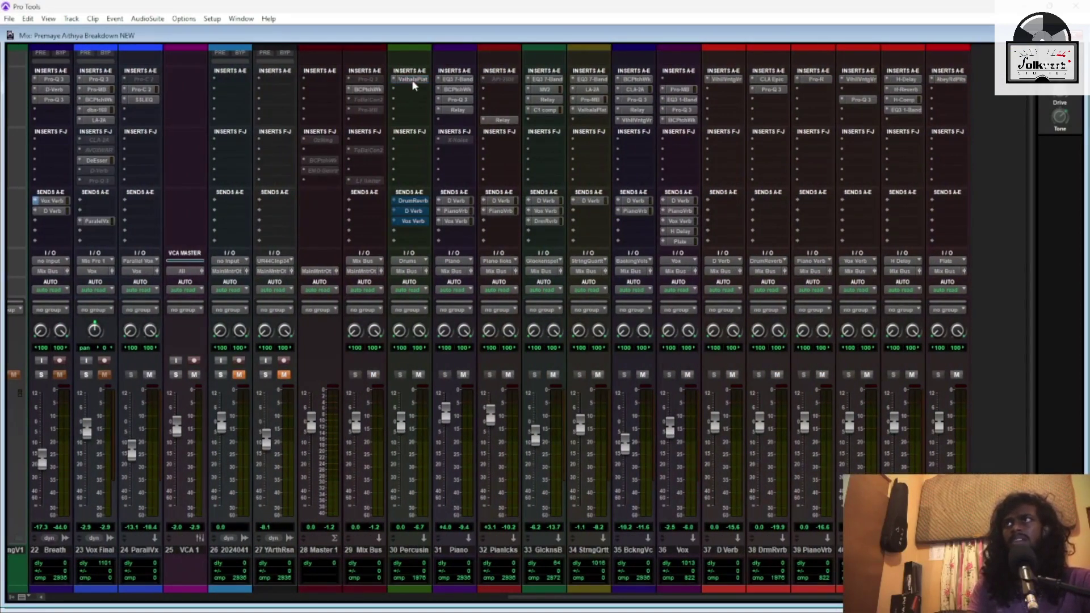
drag(703, 132, 768, 149)
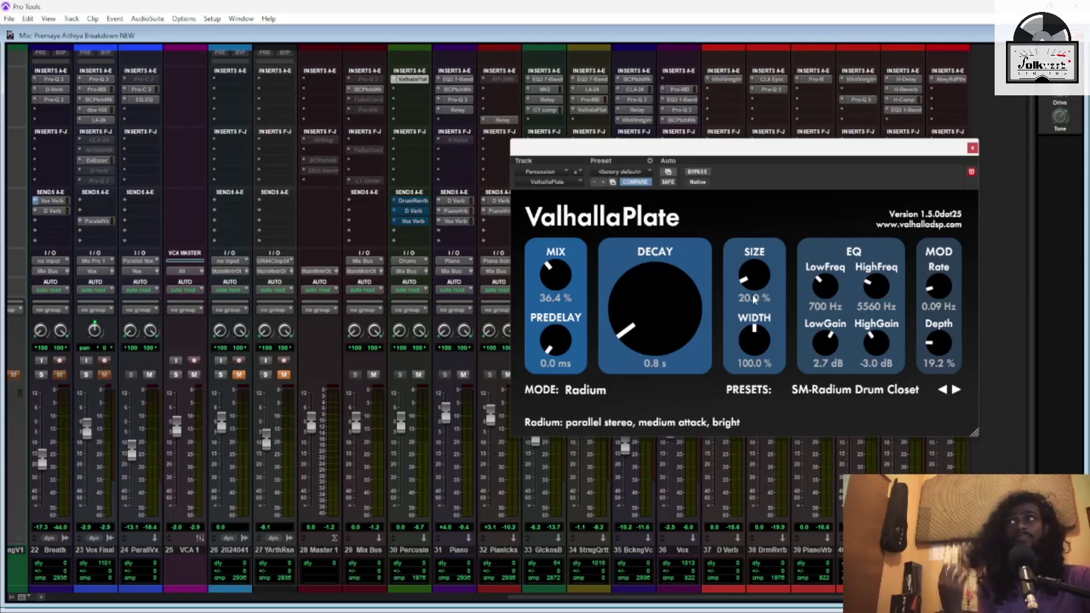
key(ctrl+w)
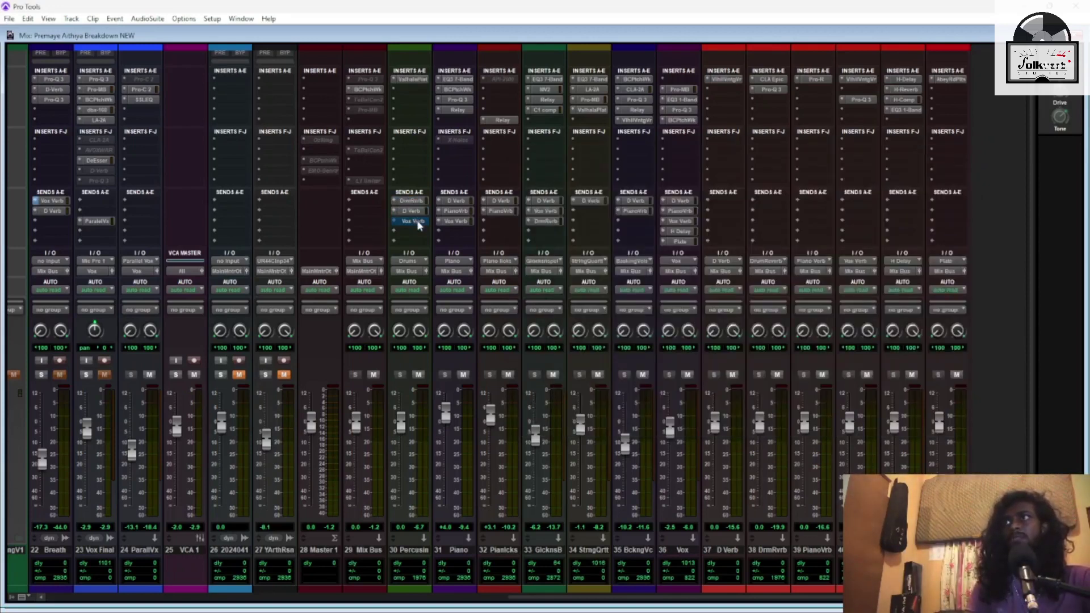
Check the Percussion bus's Drum Reverb, D Verb and Vox Verb send levels, and close the send window
click(415, 203)
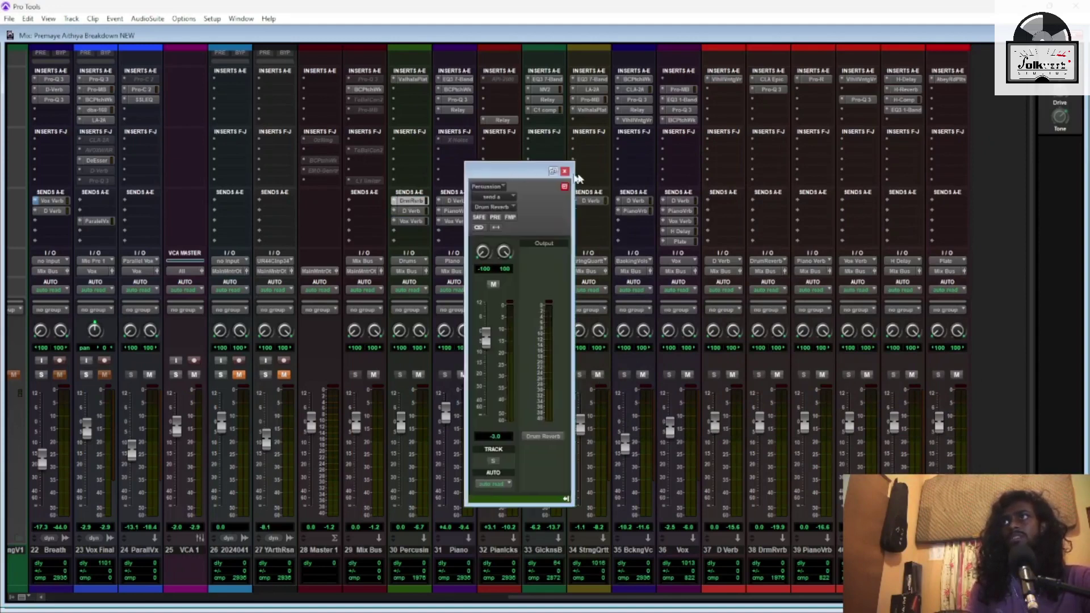
drag(509, 176, 591, 181)
click(425, 212)
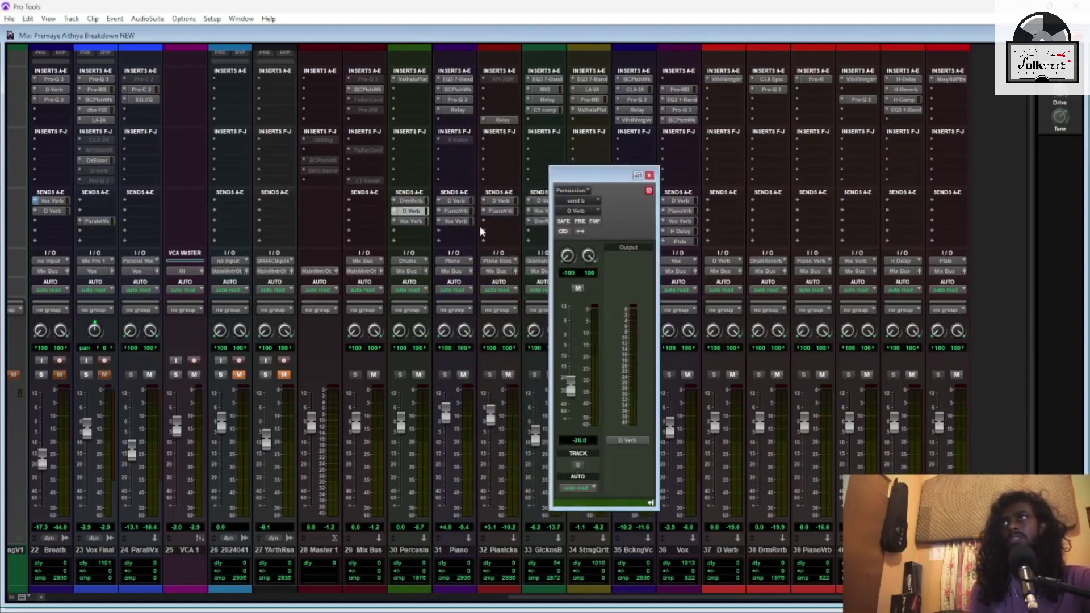
click(418, 223)
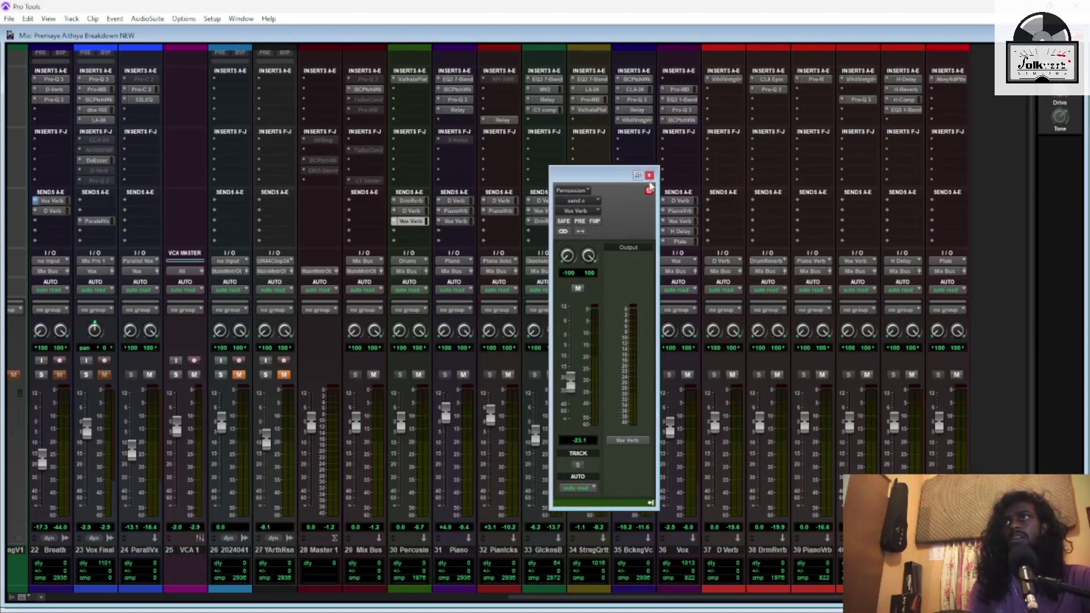
click(649, 176)
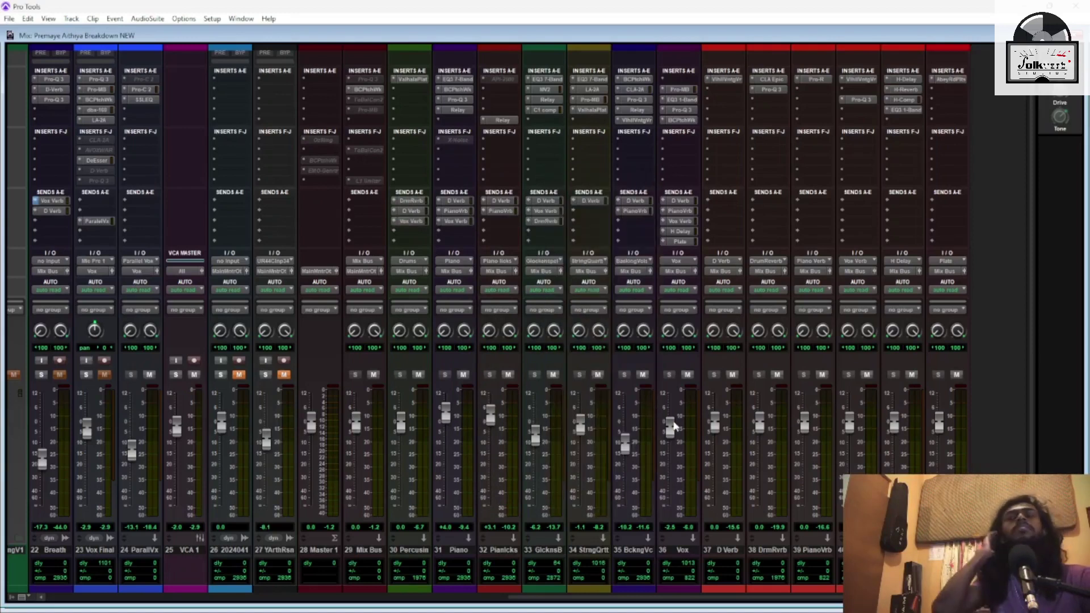
Go through the D Verb, Drum Reverb, Piano Verb and Vox Verb return channels, selecting them to identify each reverb
click(767, 550)
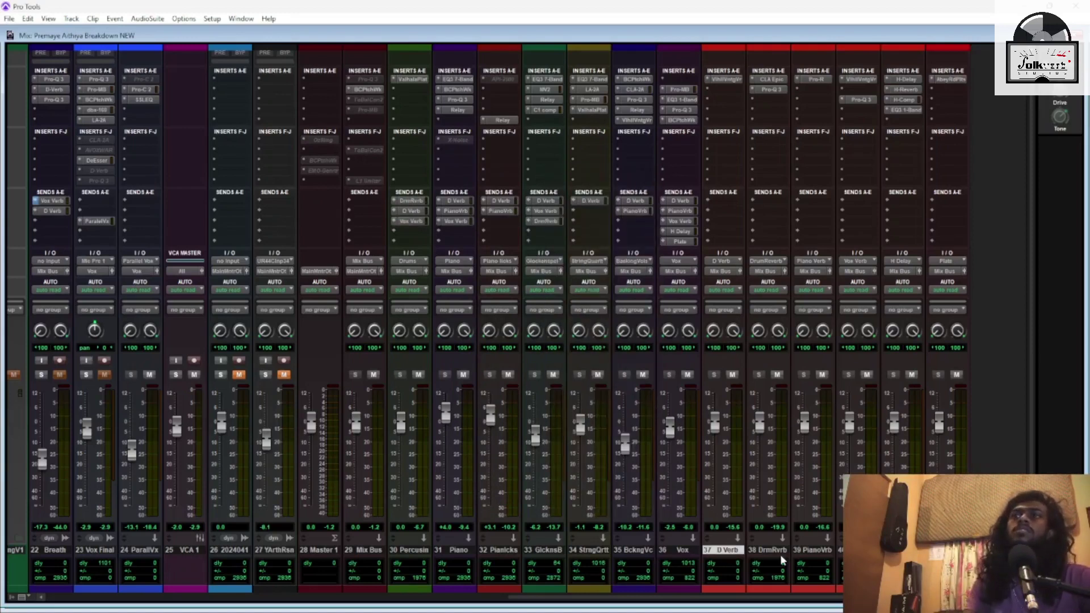
shift+click(739, 551)
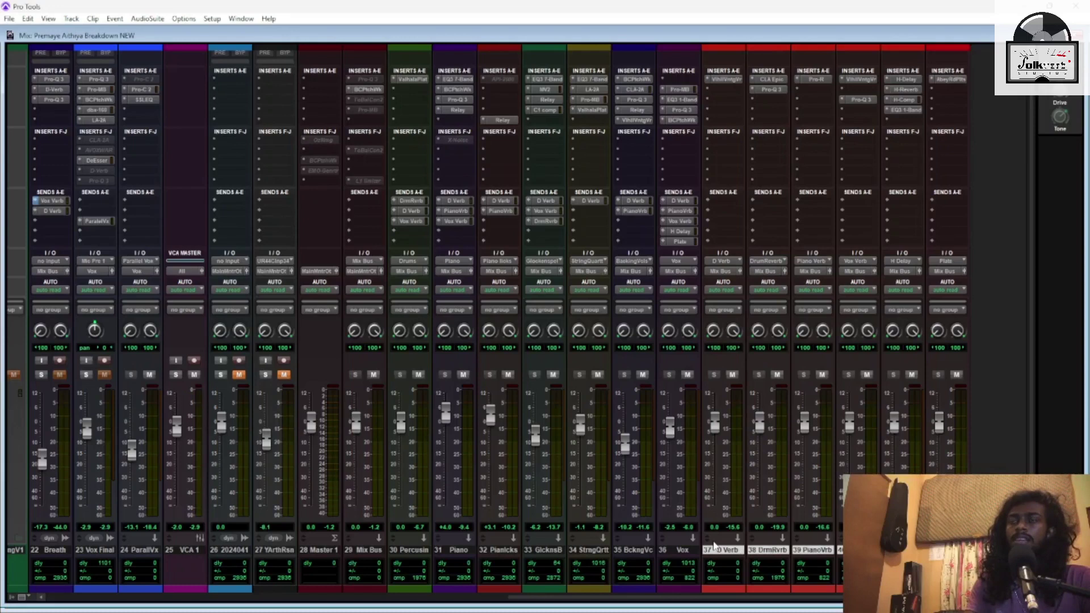
click(720, 549)
click(767, 550)
click(813, 551)
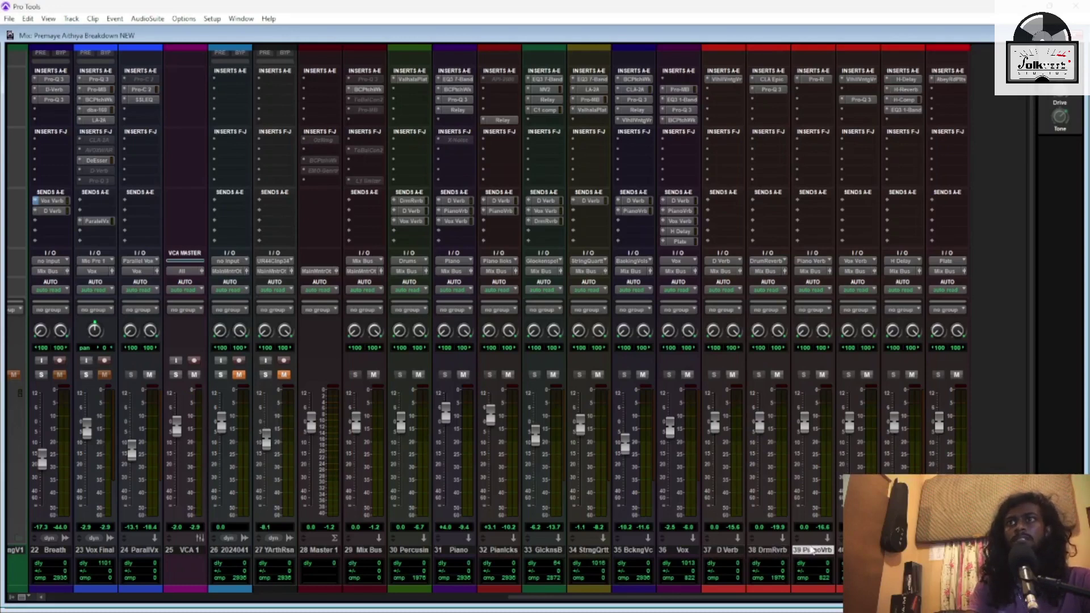
double_click(813, 551)
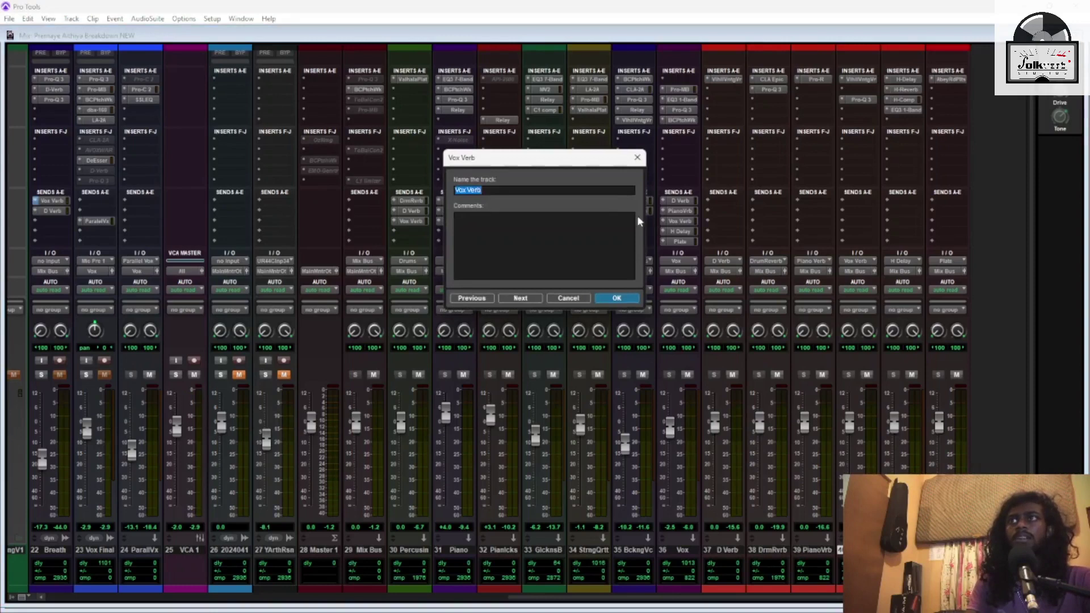
click(637, 153)
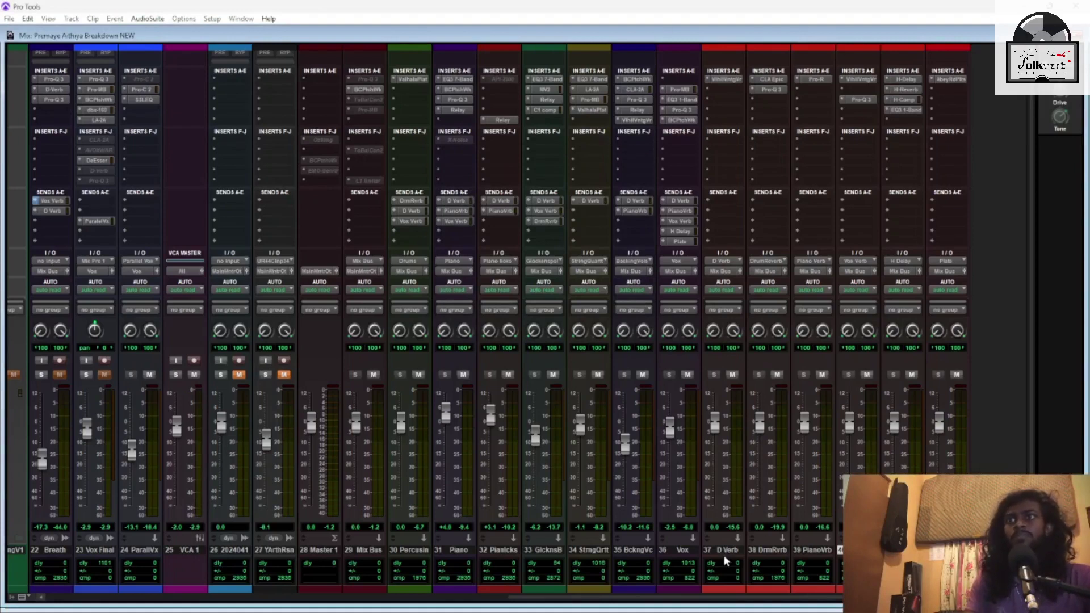
click(808, 551)
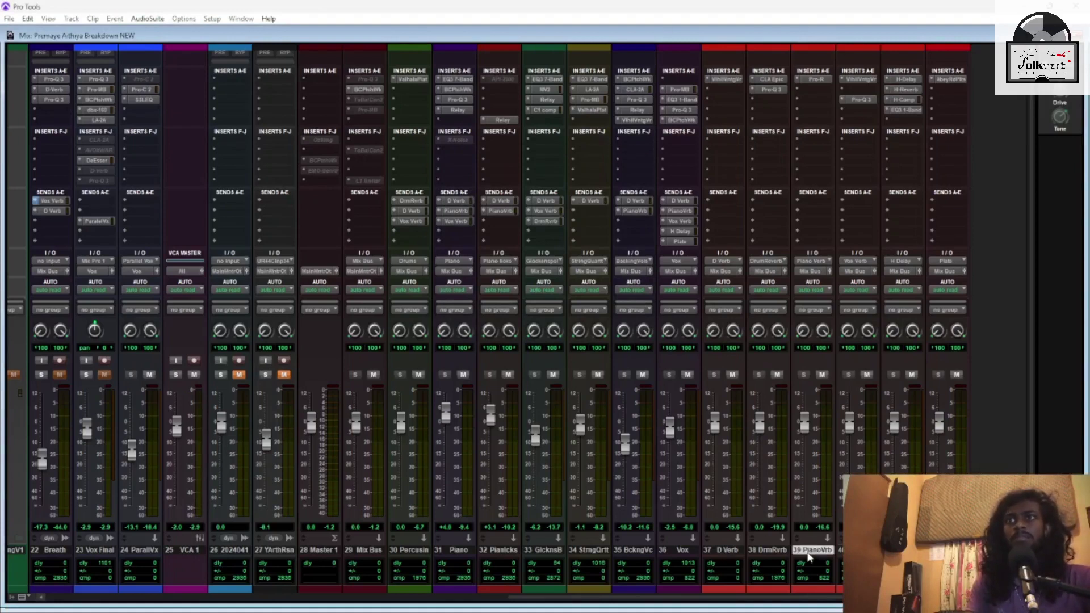
click(761, 552)
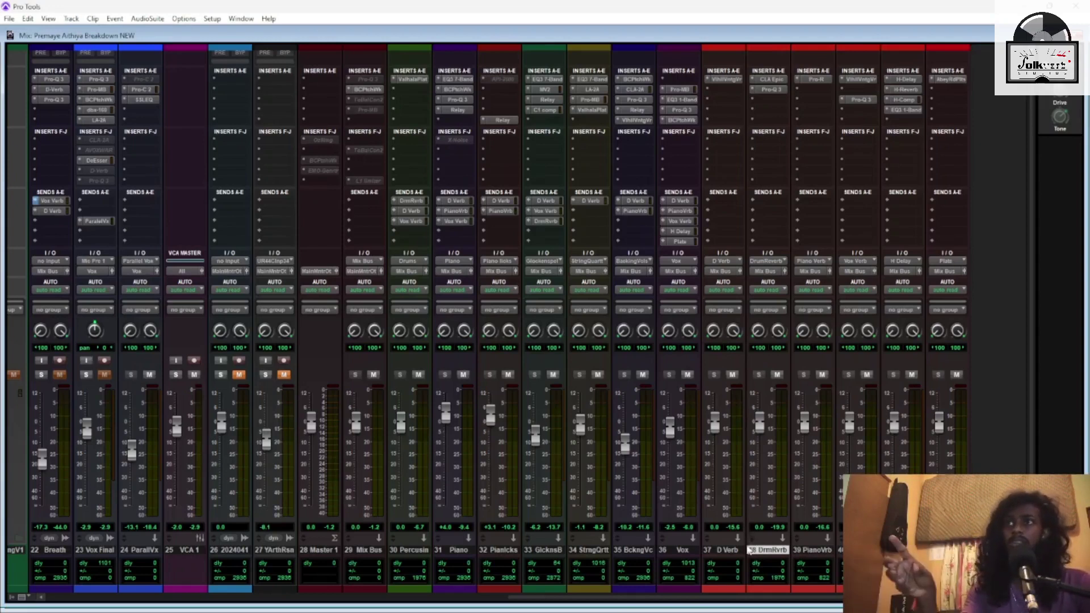
key(p)
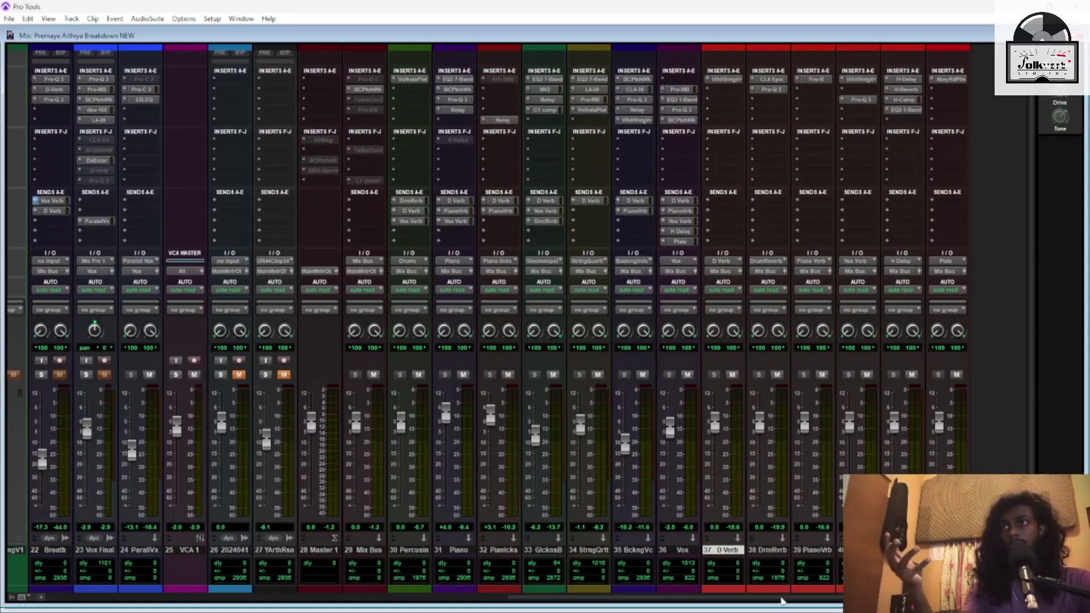
Solo the Upright Bass channel alone in place of the Drums and Cymbal, and switch to the Edit window
drag(783, 599, 590, 607)
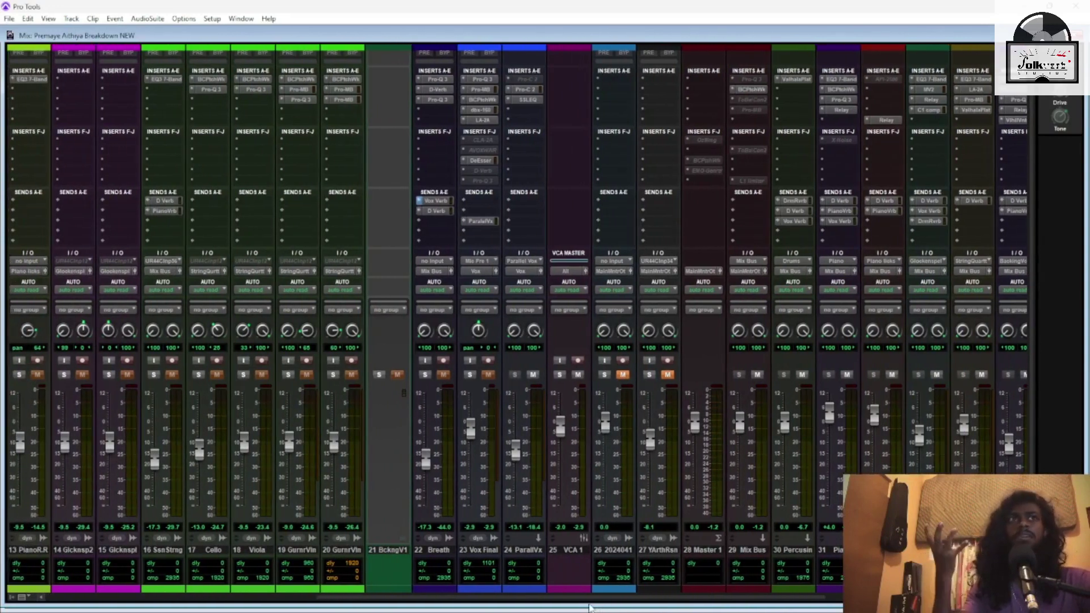
drag(591, 608, 307, 597)
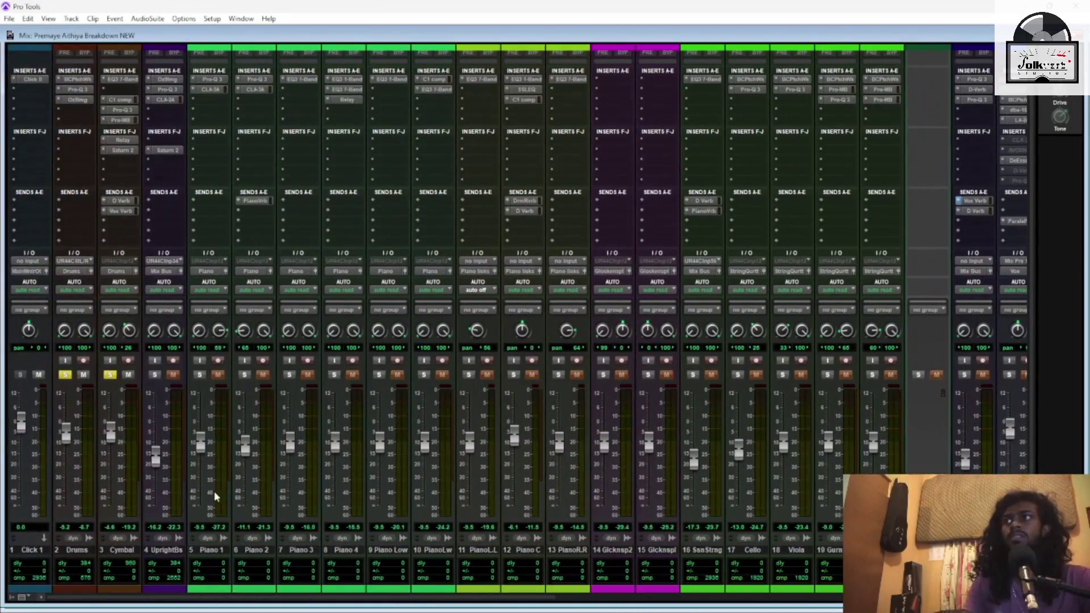
ctrl+click(154, 375)
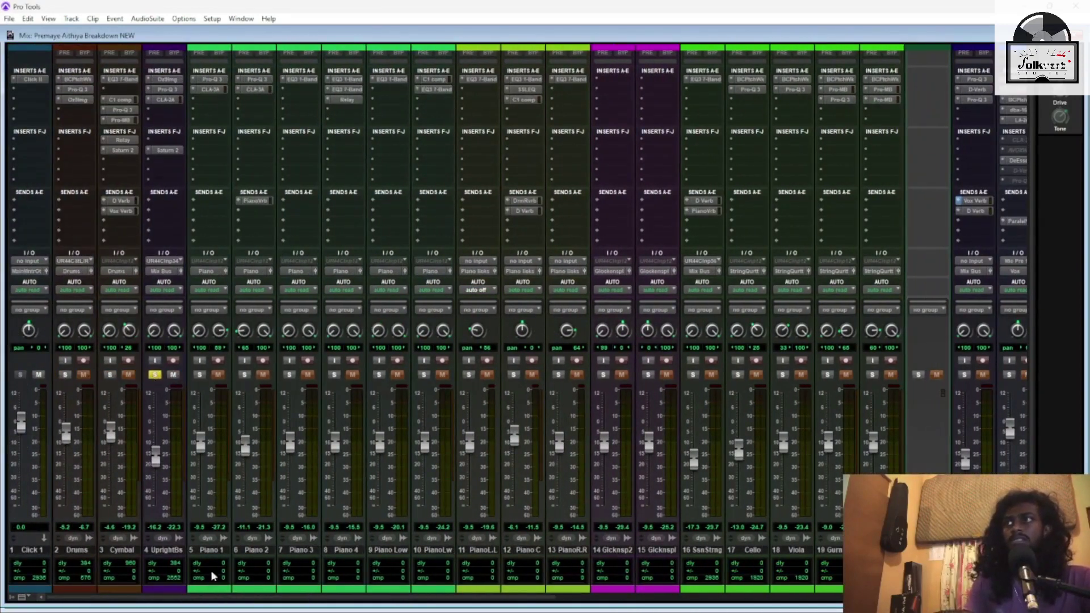
key(ctrl+equal)
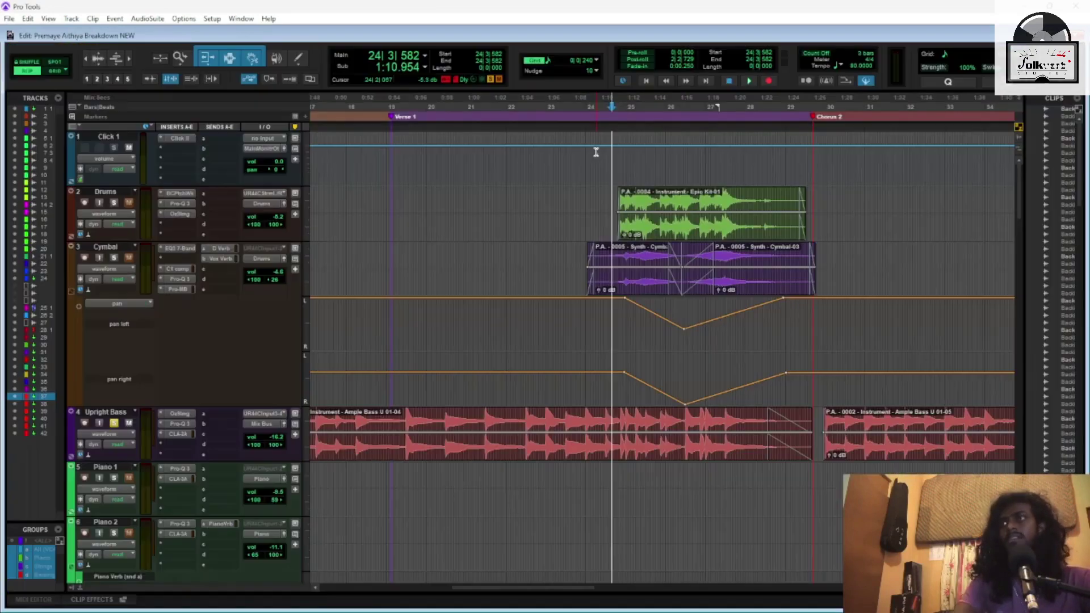
Place the edit cursor in Chorus 1 at about bar 9 and locate the first Upright Bass clip
key(r)
key(r)
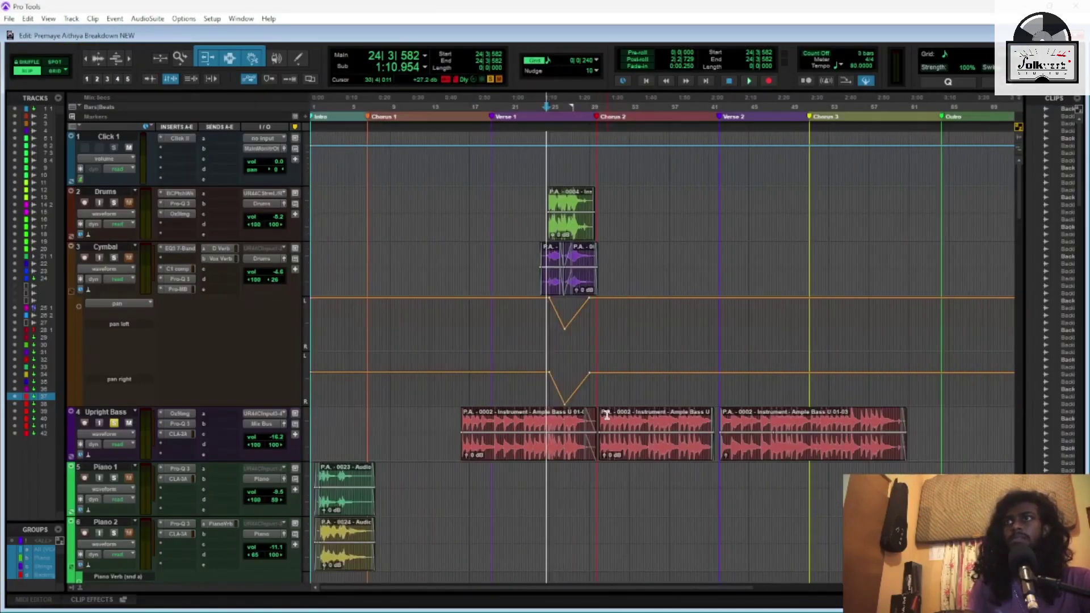
click(395, 106)
key(t)
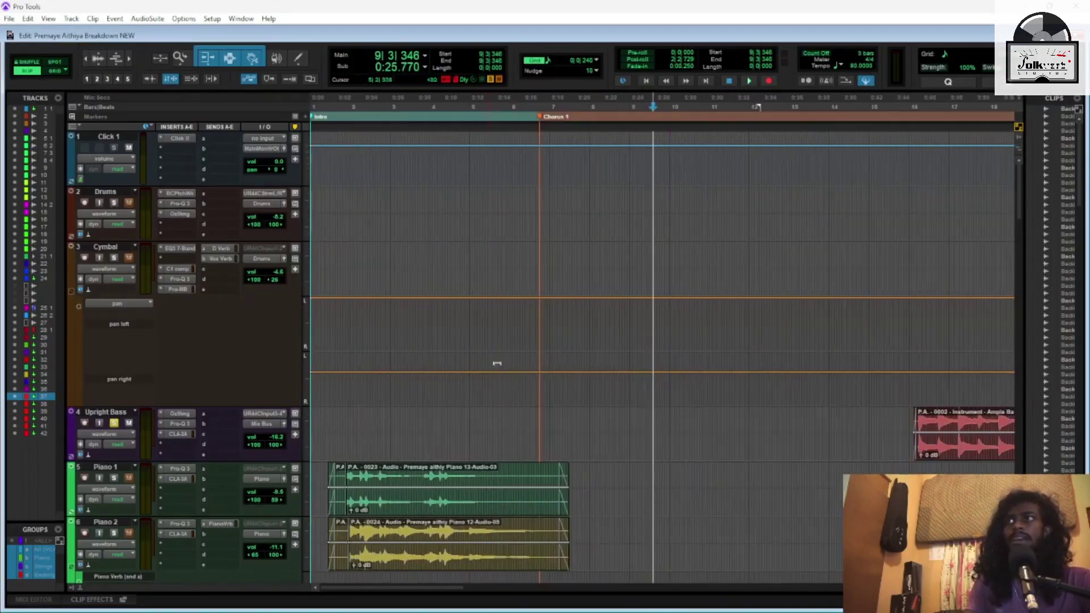
key(t)
scroll(789, 432, left, 1)
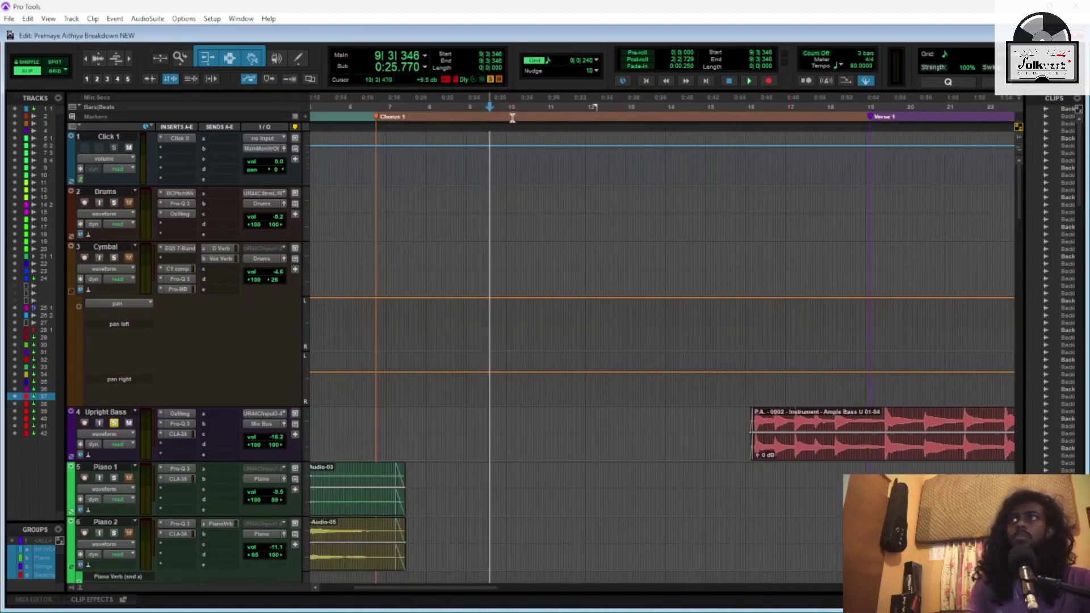
scroll(681, 437, right, 2)
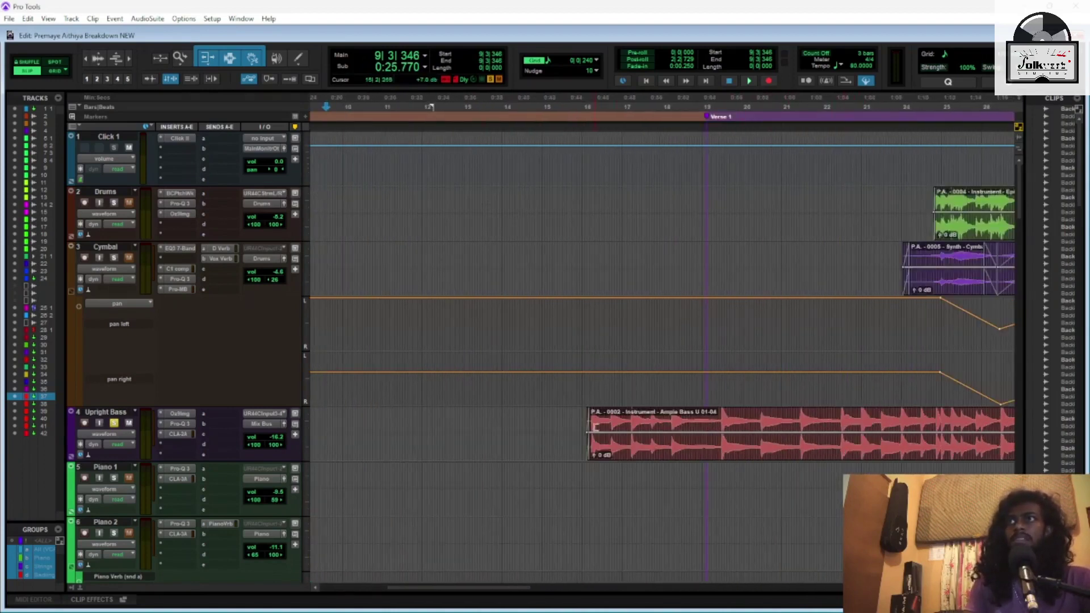
Place the edit cursor at about bar 13 in Chorus 1, ahead of the first Upright Bass clip
key(r)
key(r)
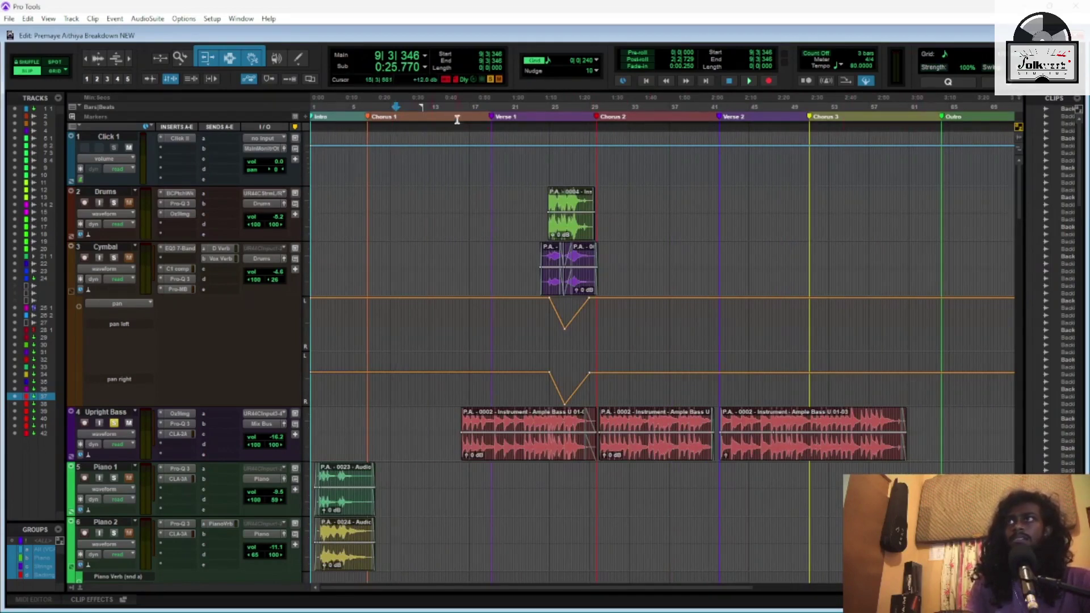
click(439, 106)
key(t)
key(t)
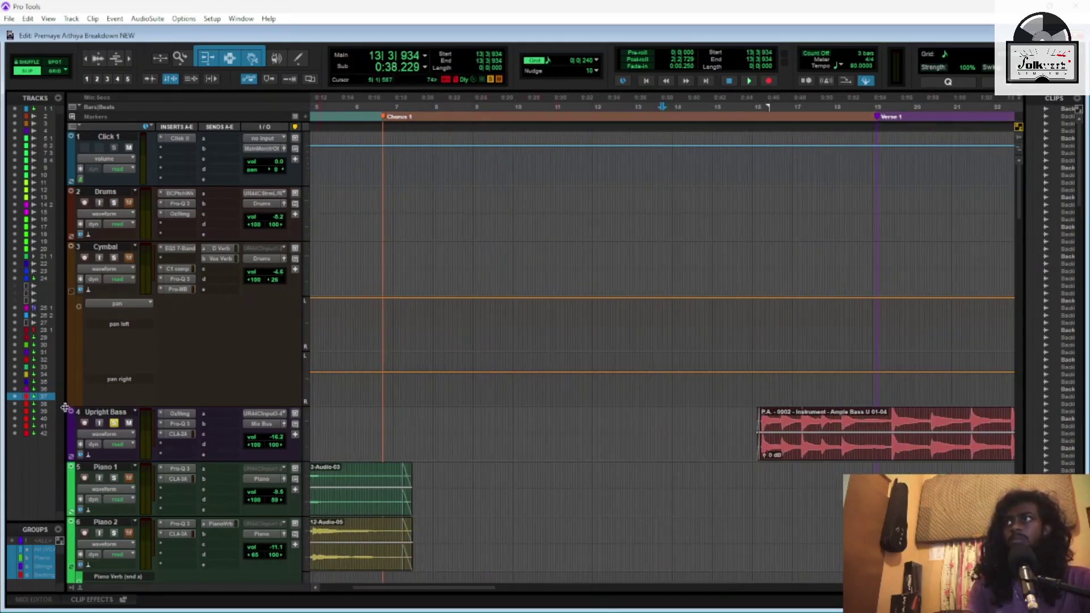
Play the soloed Upright Bass from bar 12, beat 4, in Chorus 1 into its first clip, and stop playback
click(627, 109)
key(space)
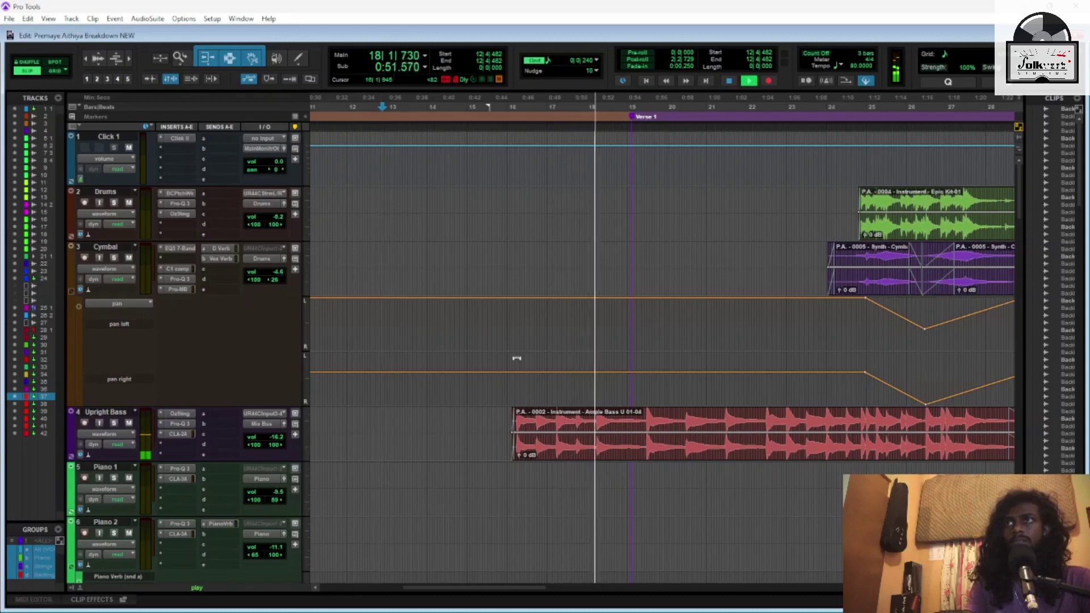
key(space)
Survey the Upright Bass clips across the whole arrangement and return to the song's start
key(ctrl+bracketleft)
key(ctrl+bracketleft)
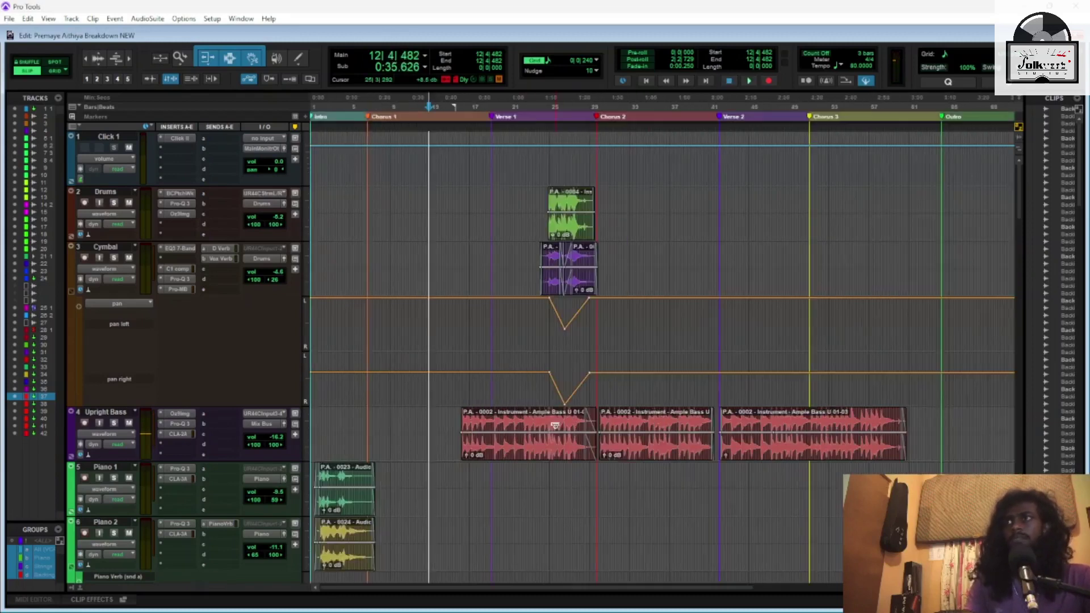
key(ctrl+Return)
key(ctrl+bracketright)
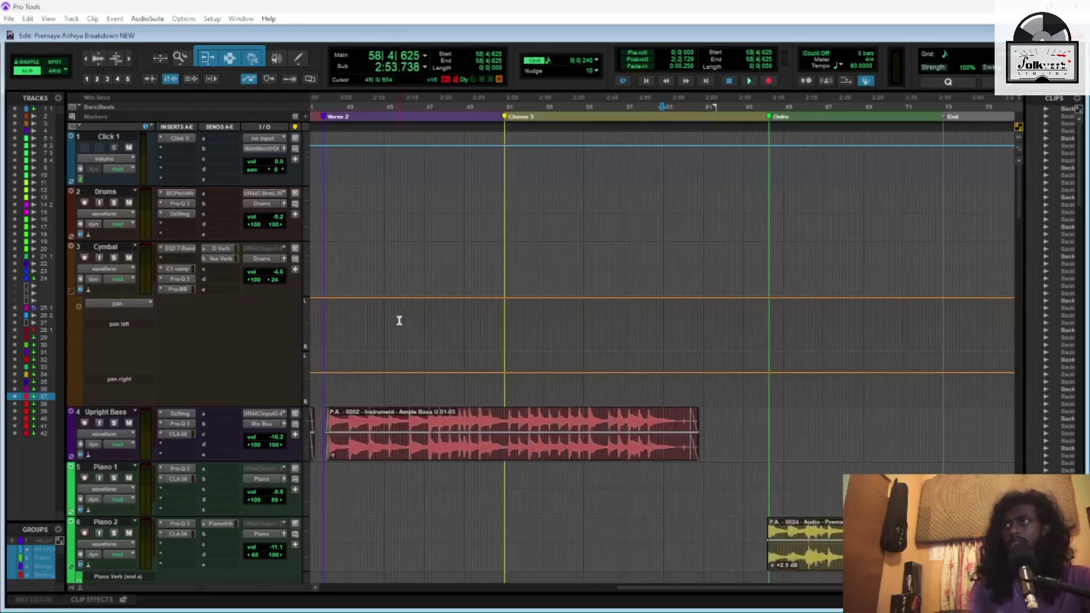
key(ctrl+bracketright)
key(ctrl+bracketright)
scroll(399, 321, left, 10)
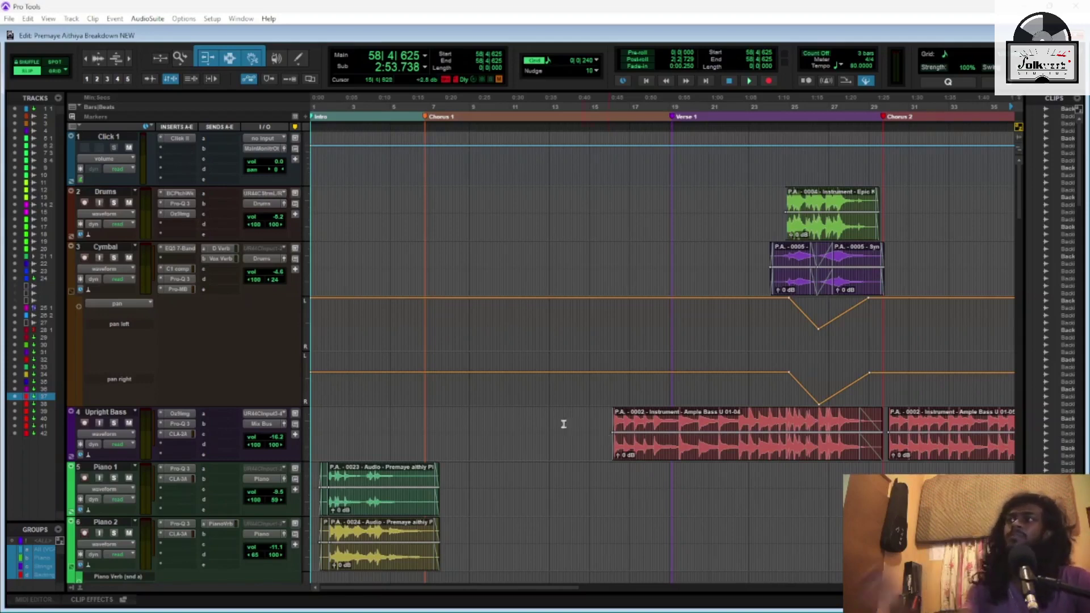
Select the Upright Bass channel in the Mix window and review its Ozone Imager, soloing the low band
key(ctrl+equal)
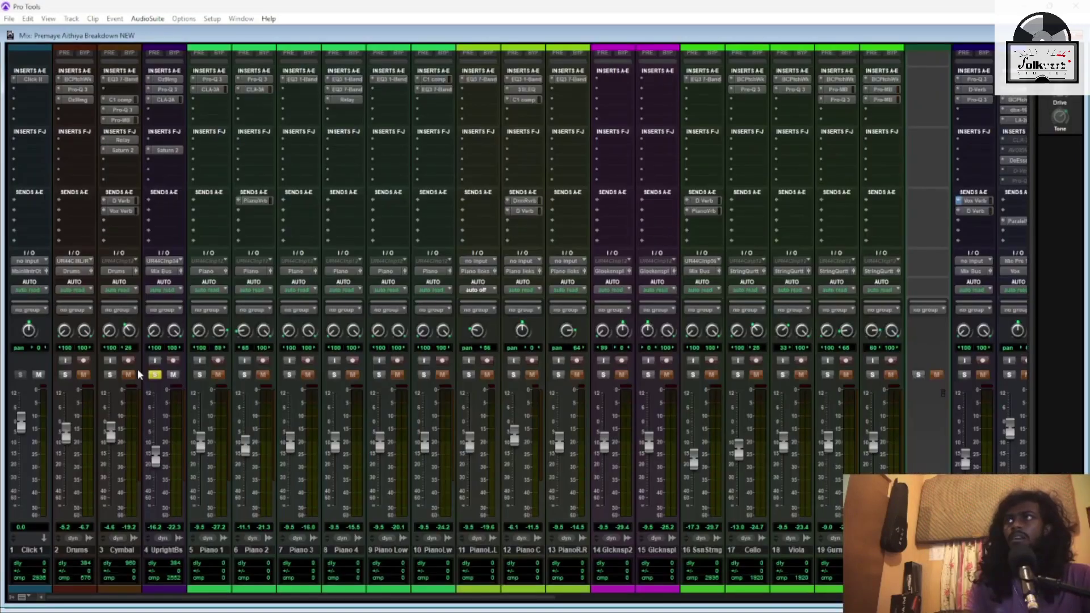
click(168, 554)
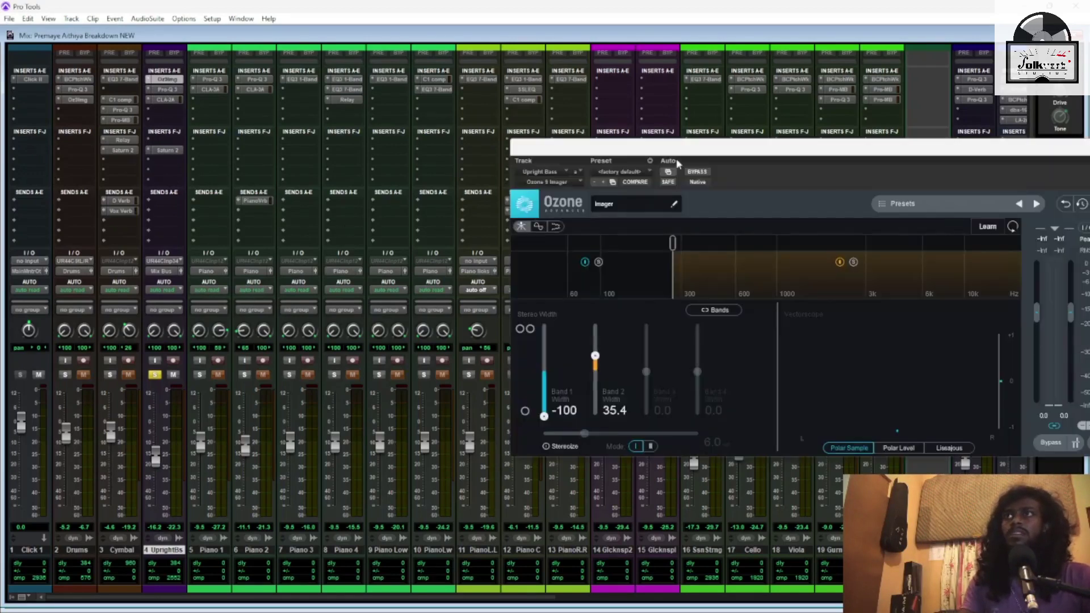
drag(677, 159, 428, 172)
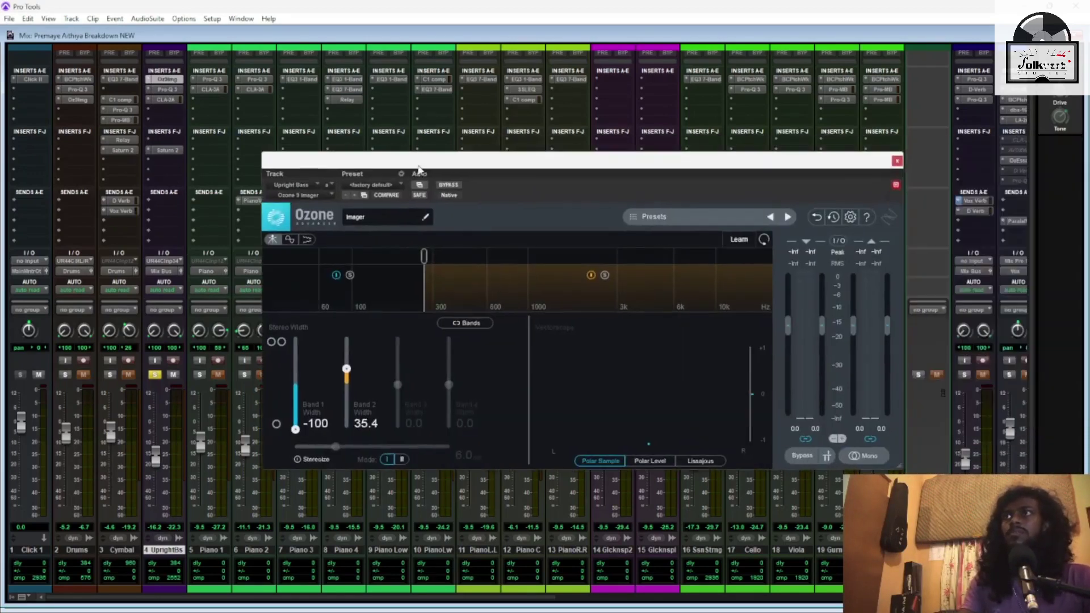
click(350, 275)
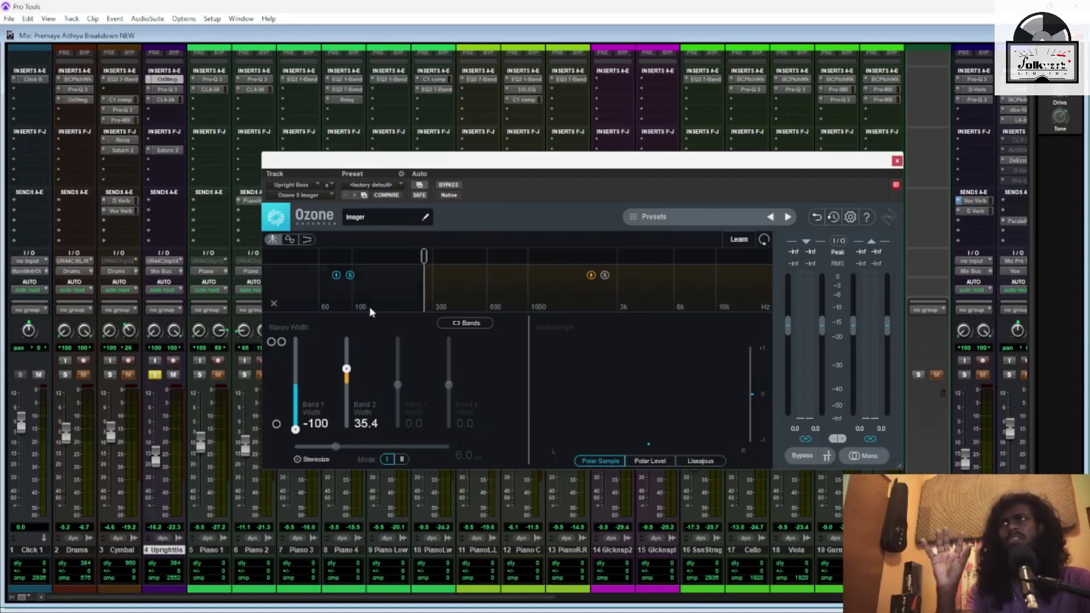
Review the Pro-Q 3, CLA-2A and Saturn 2 inserts on Upright Bass one after another, and close the plug-in
click(170, 90)
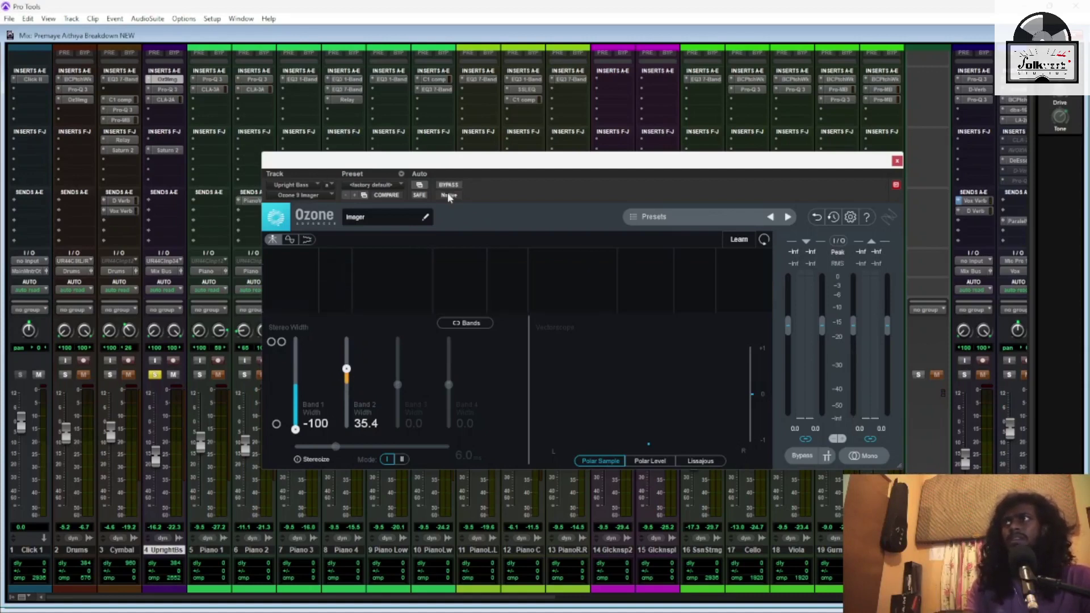
drag(580, 170, 614, 166)
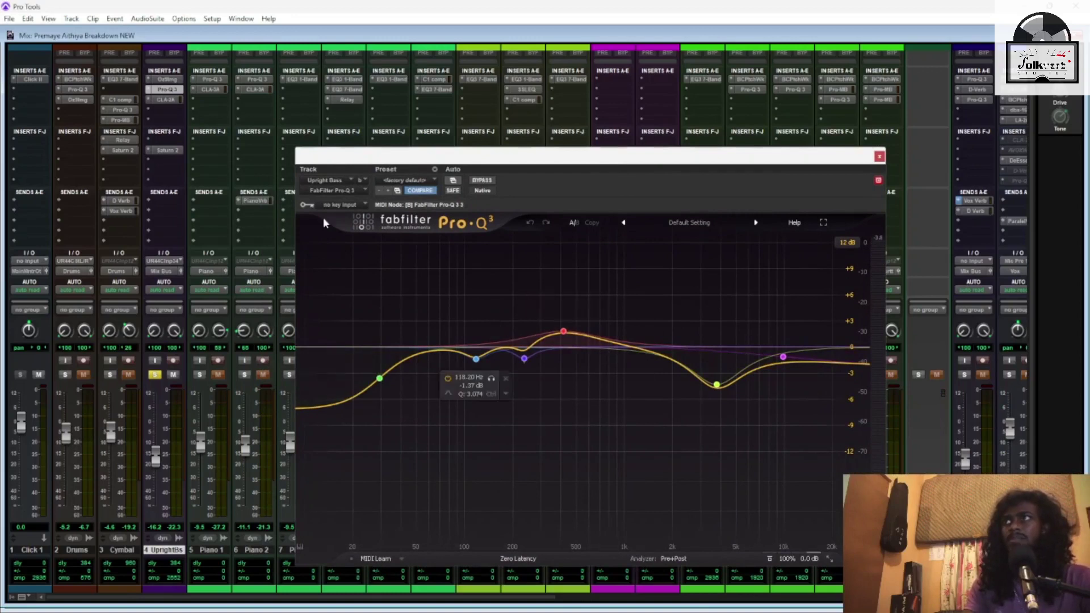
click(170, 100)
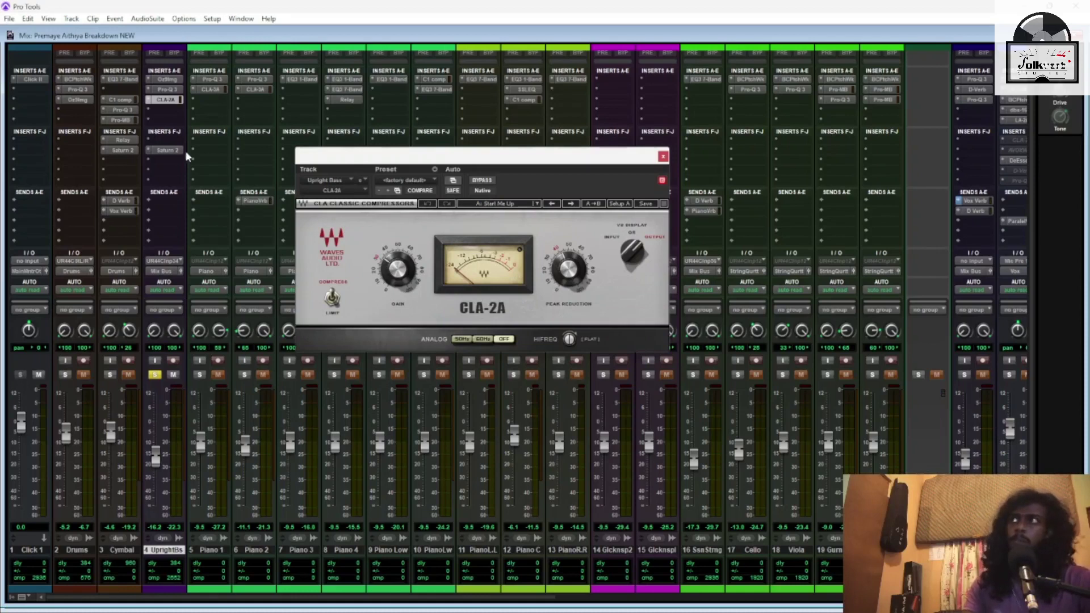
click(170, 150)
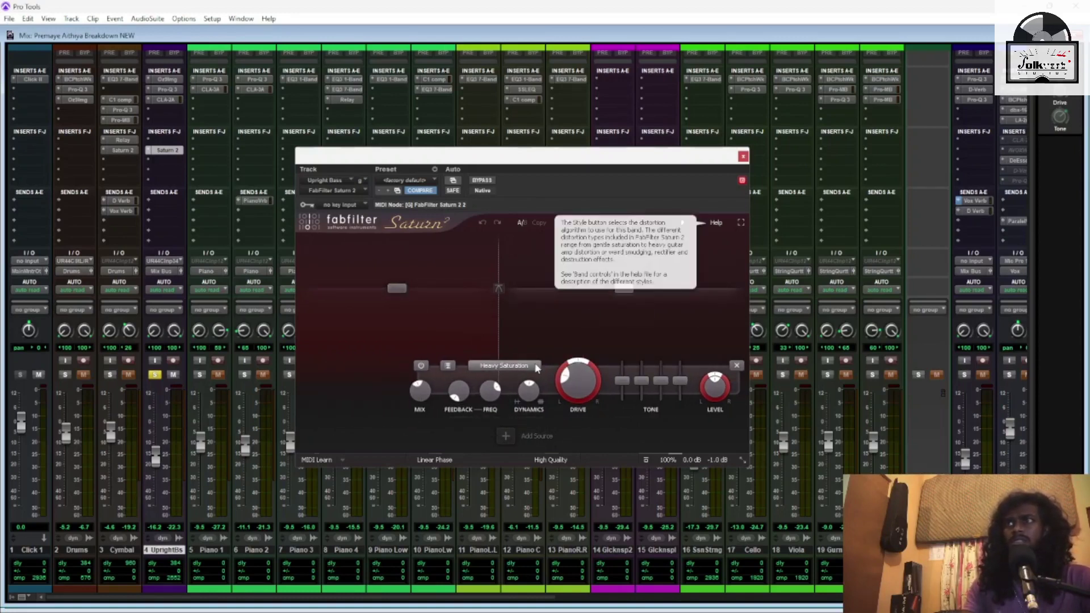
click(744, 157)
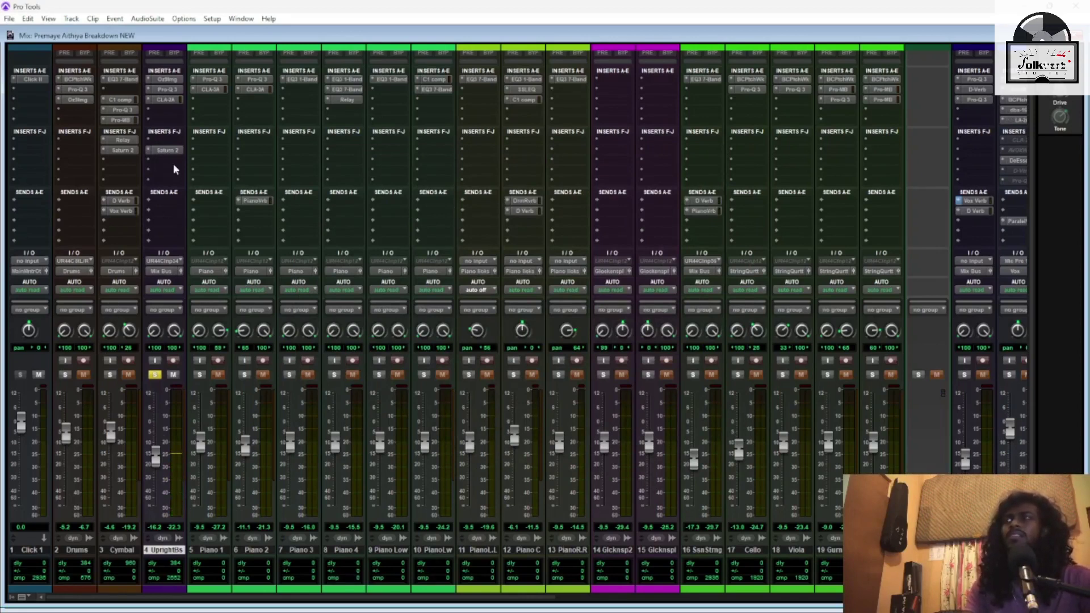
Unsolo the Upright Bass channel and show the Piano 1 and Piano 2 intro clips in the Edit window
click(158, 377)
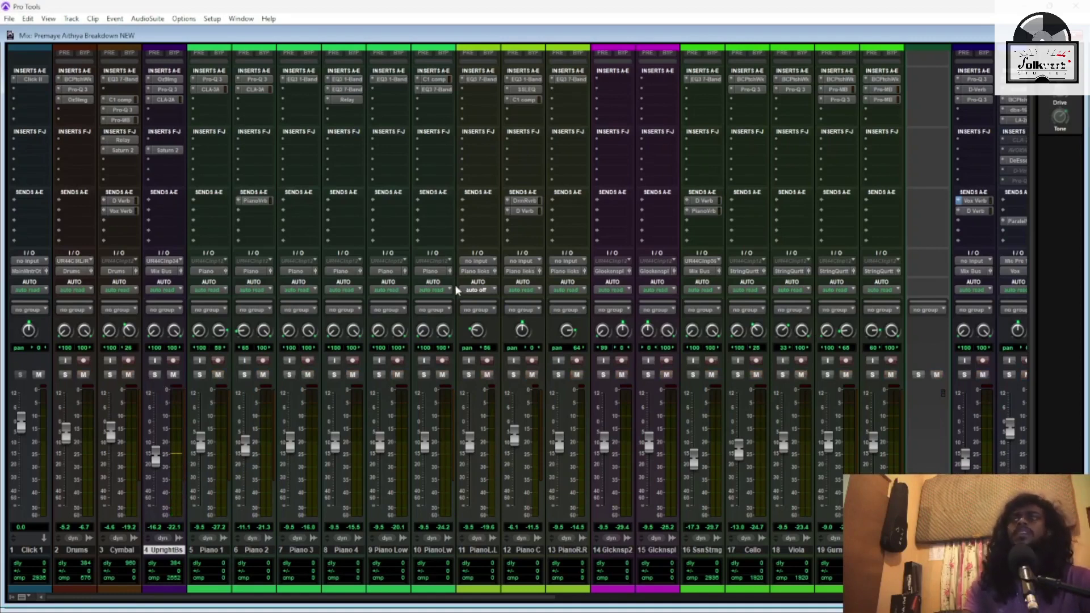
key(ctrl+equal)
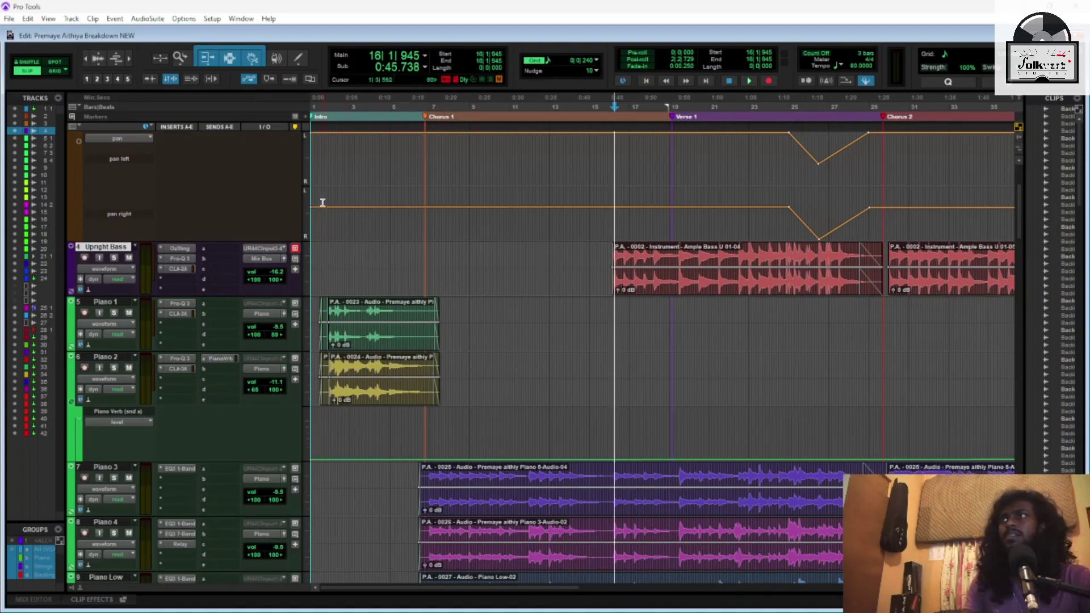
key(ctrl+bracketright)
scroll(360, 331, left, 5)
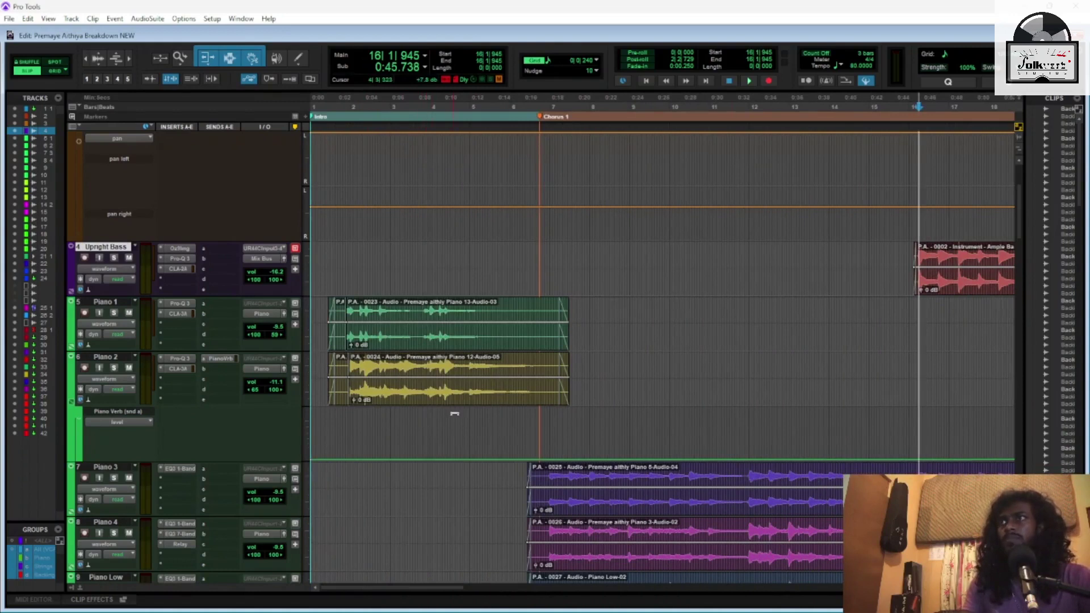
Look through the piano tracks' clips from the Intro to Chorus 2, and select the Piano Low track
scroll(624, 502, down, 3)
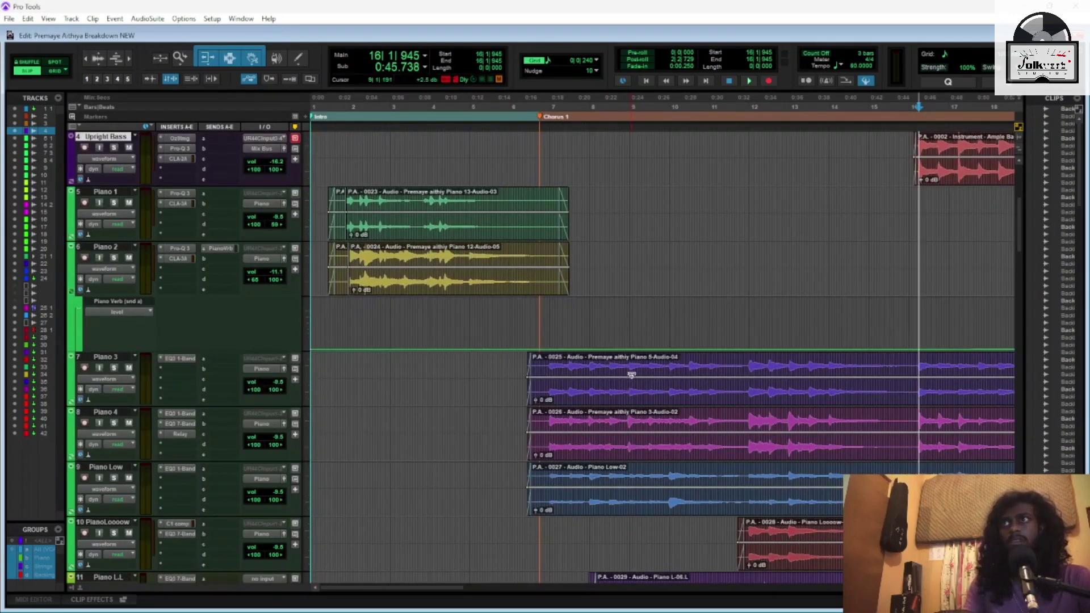
scroll(624, 371, right, 3)
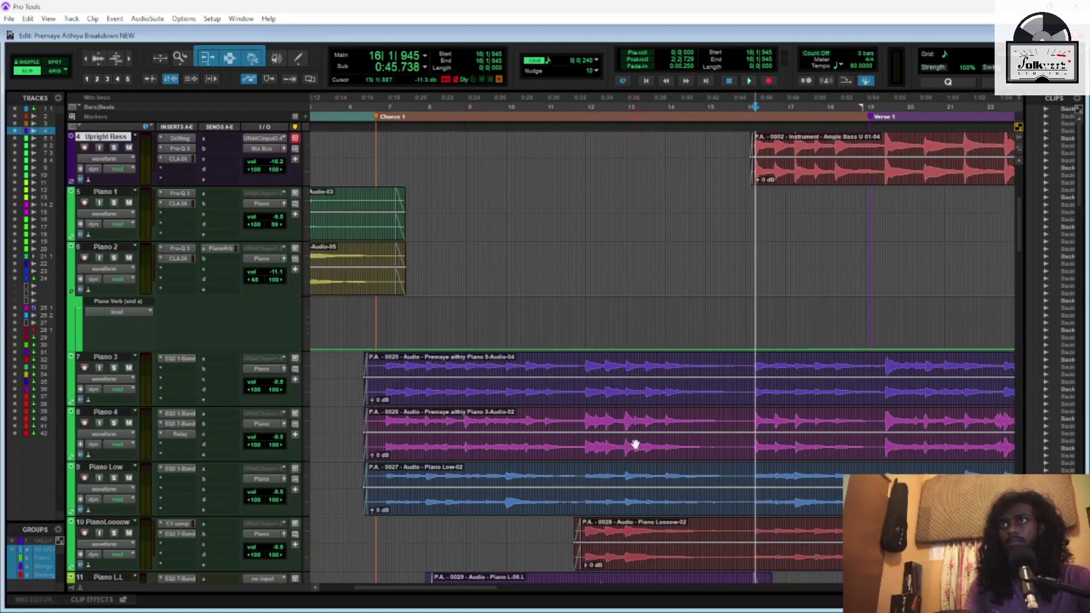
key(ctrl+bracketleft)
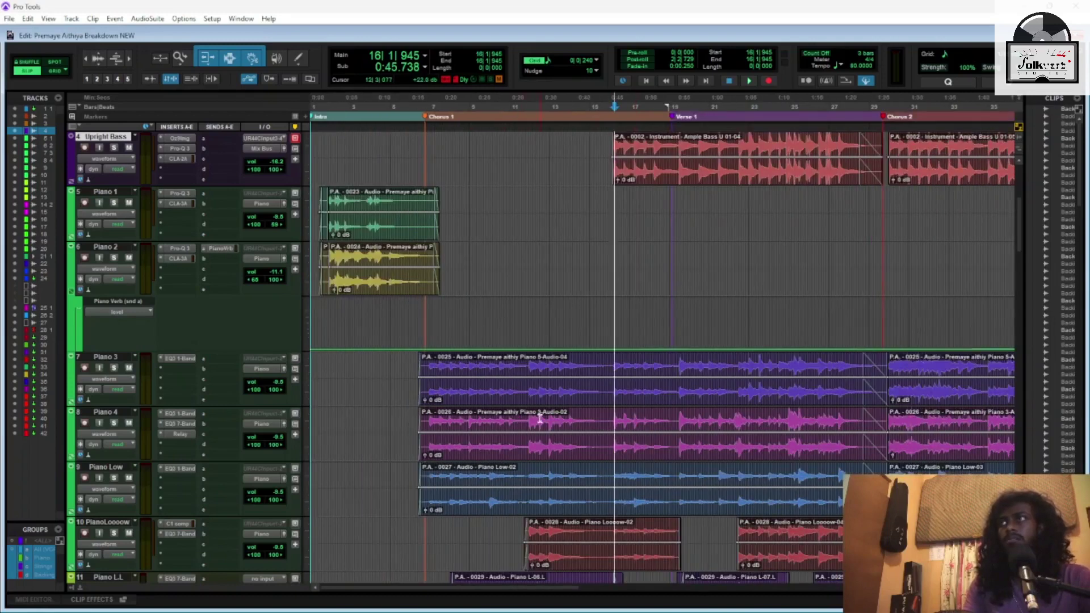
scroll(553, 393, down, 1)
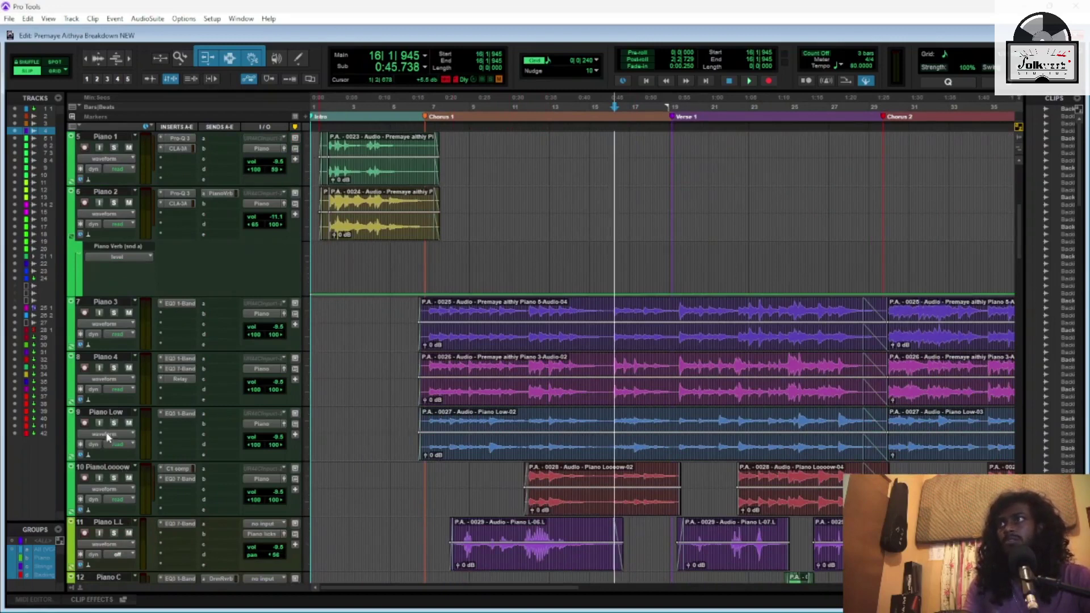
scroll(409, 531, down, 1)
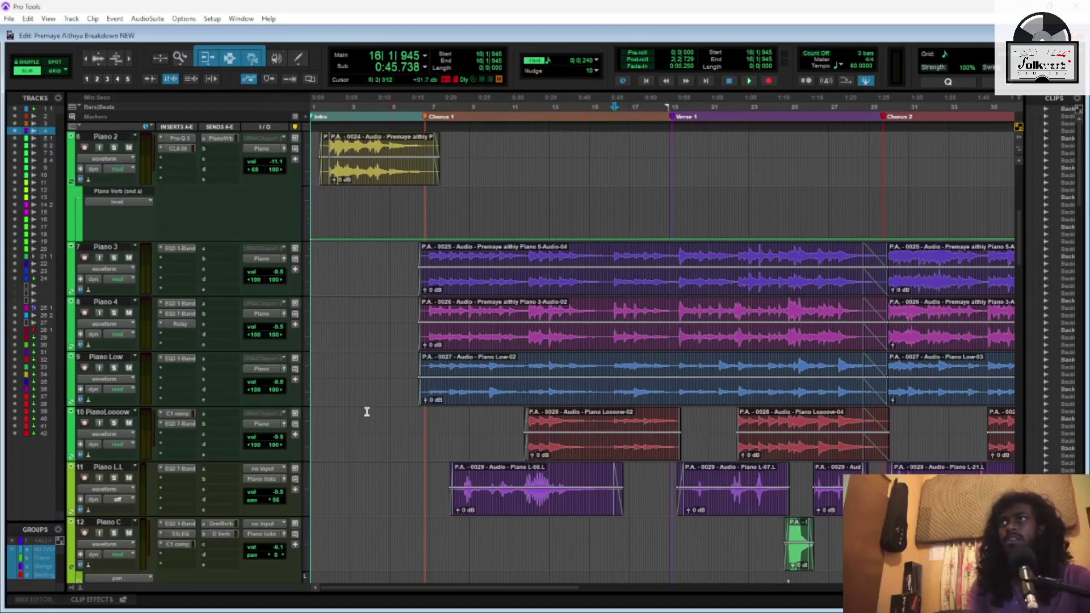
click(95, 362)
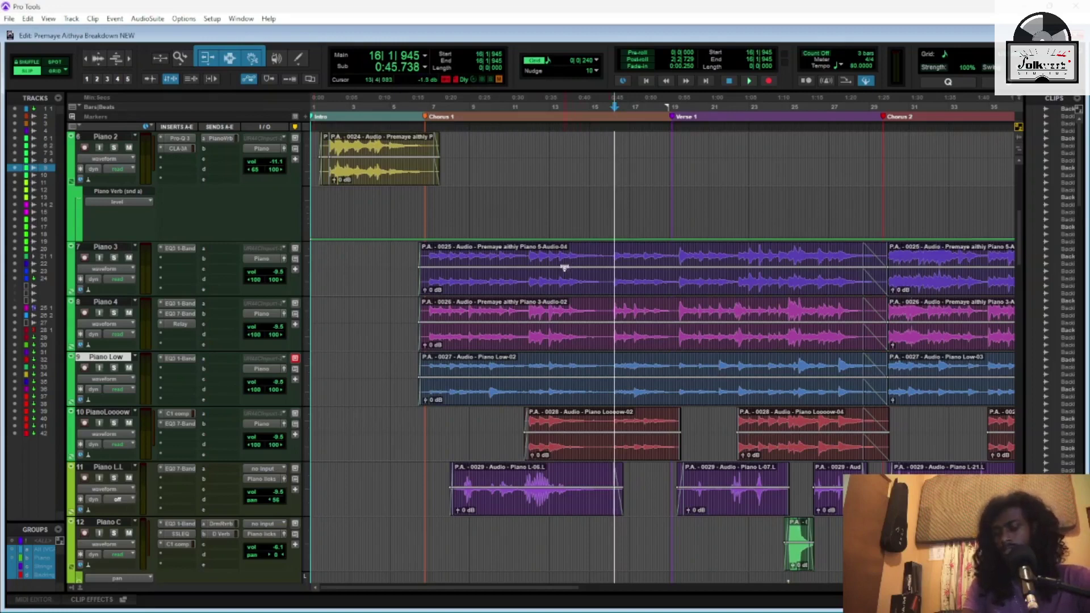
Review Piano 1's Pro-Q 3 equalizer bands and its CLA-3A compressor in the Mix window, and close the plug-in
key(ctrl+equal)
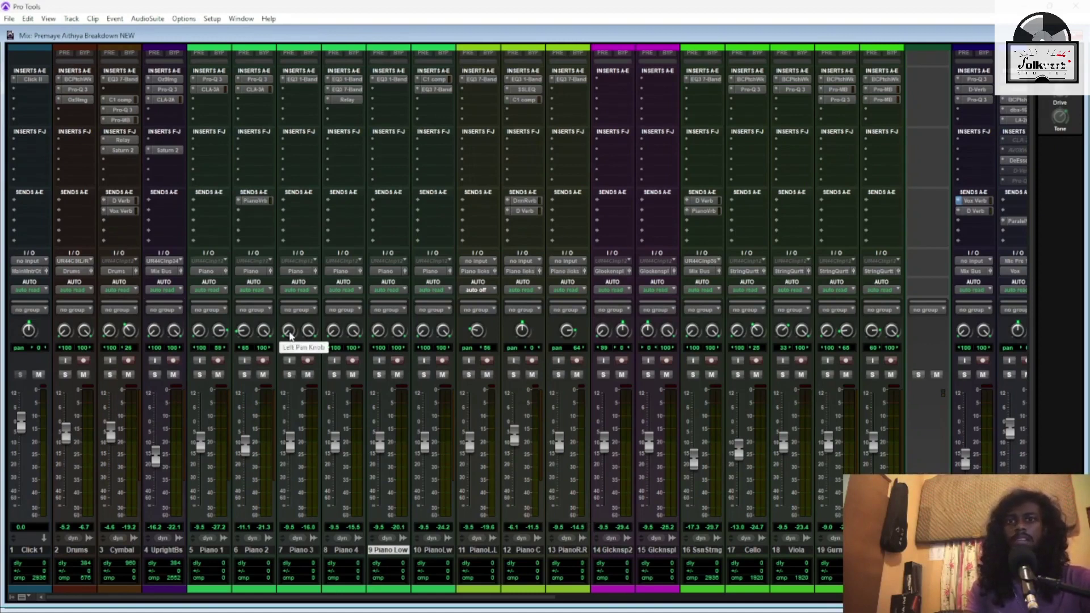
click(218, 81)
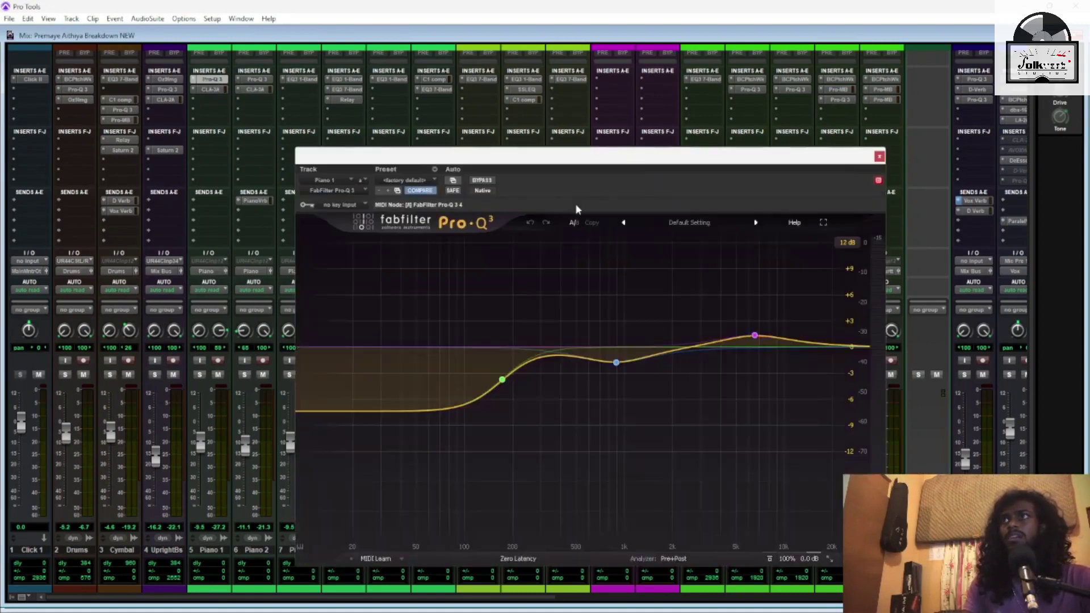
mouse_move(500, 380)
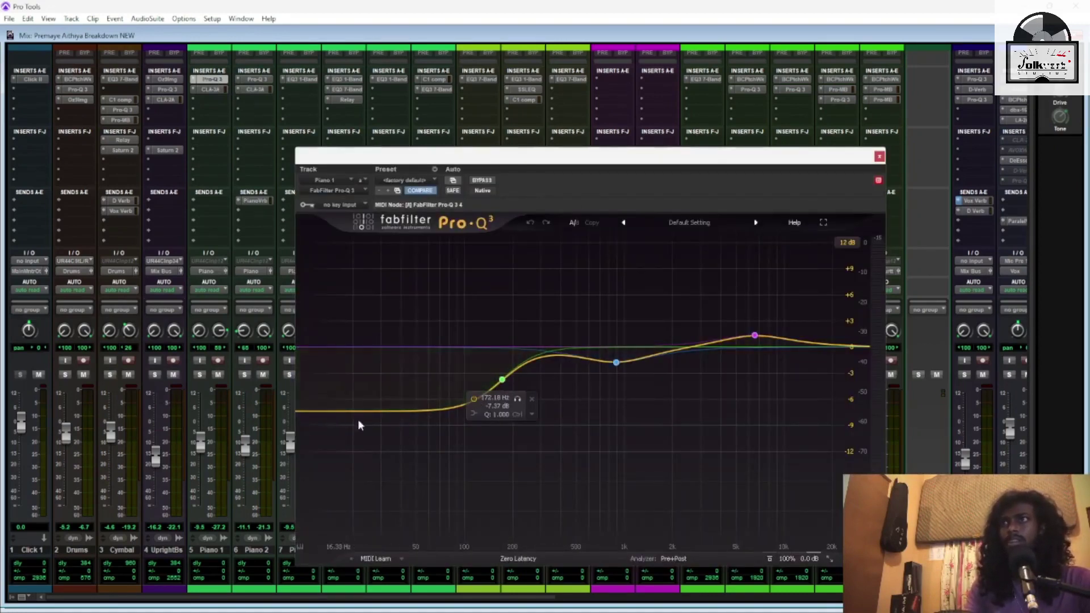
mouse_move(759, 340)
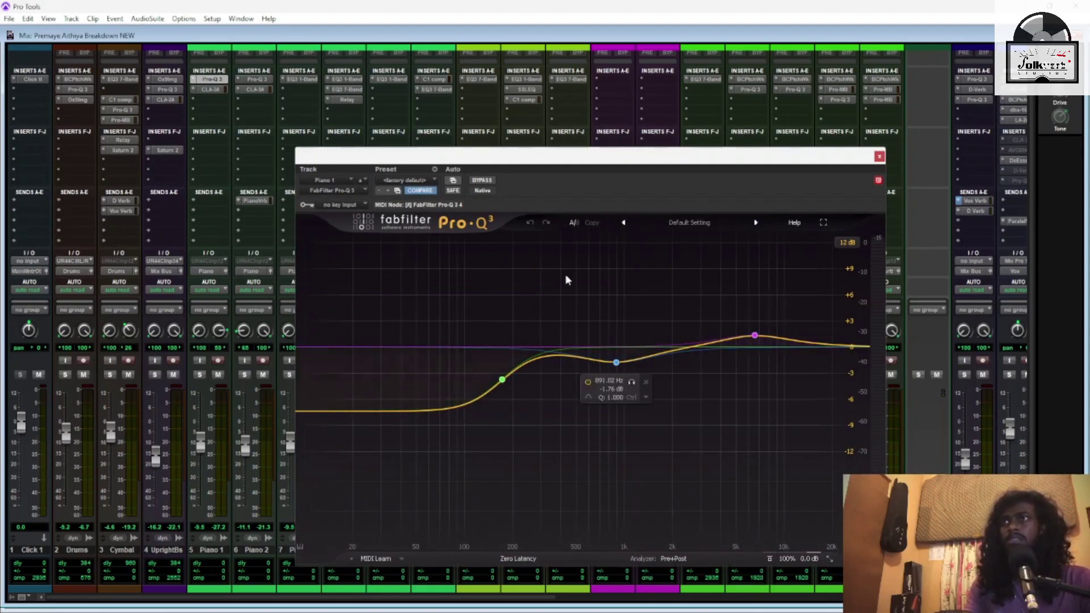
click(215, 90)
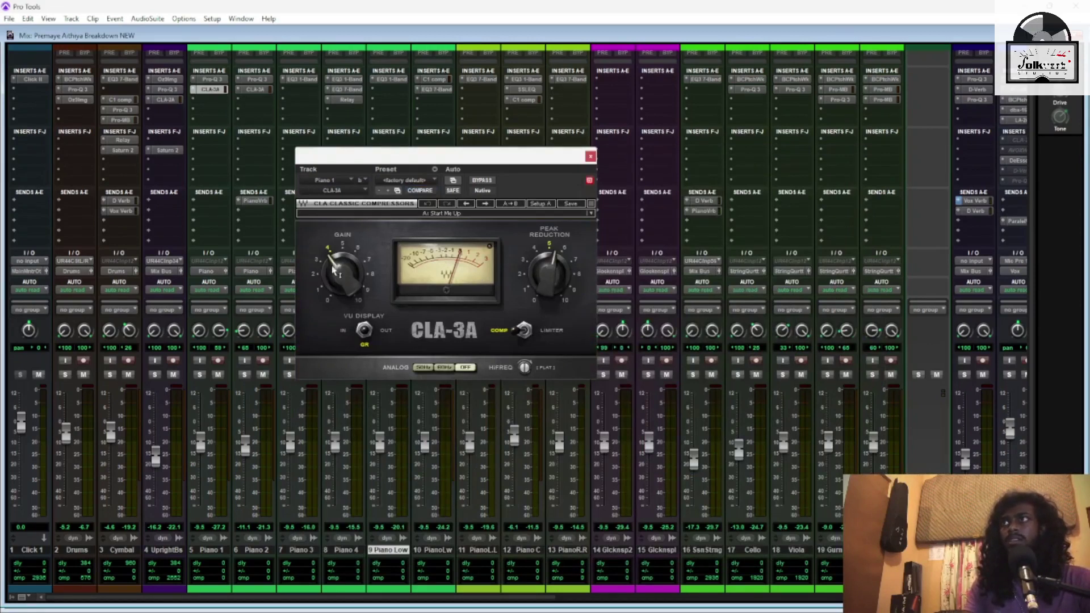
click(590, 157)
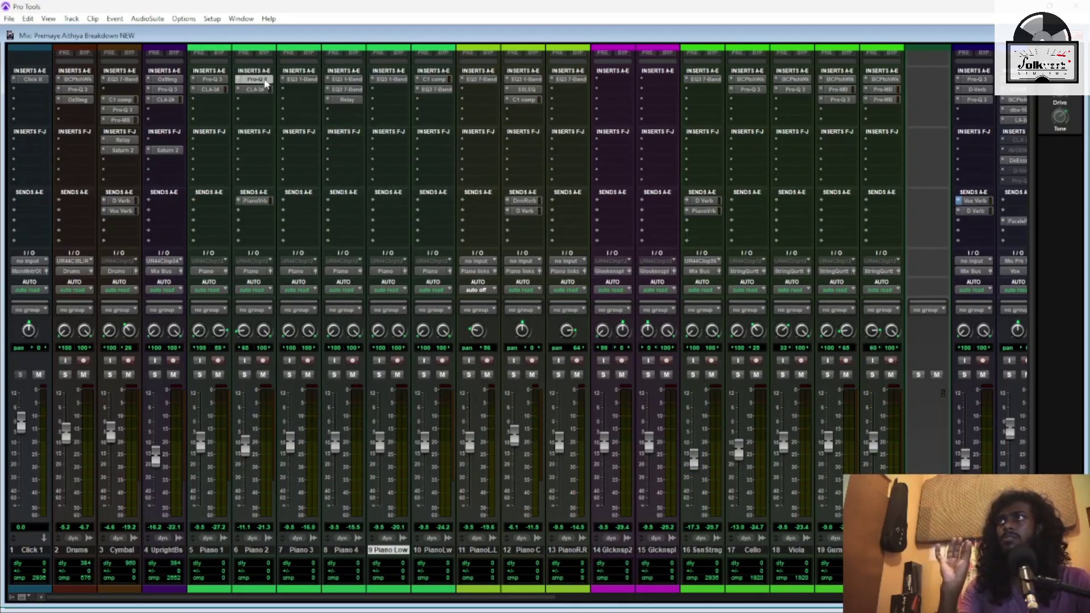
Review Piano 2's CLA-3A compressor and Pro-Q 3 equalizer, and close the plug-in
click(264, 90)
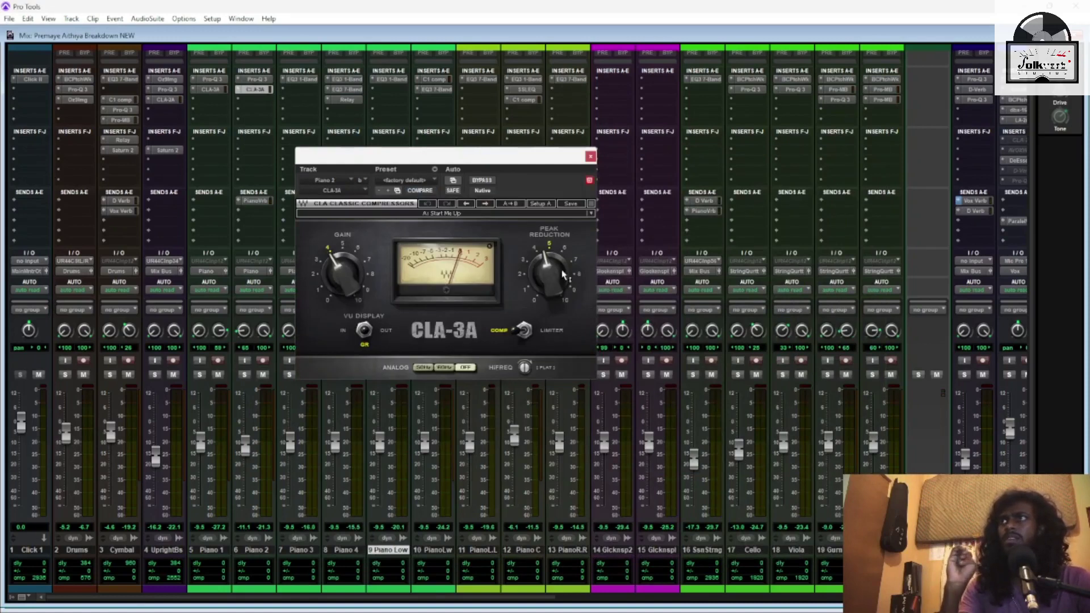
click(262, 80)
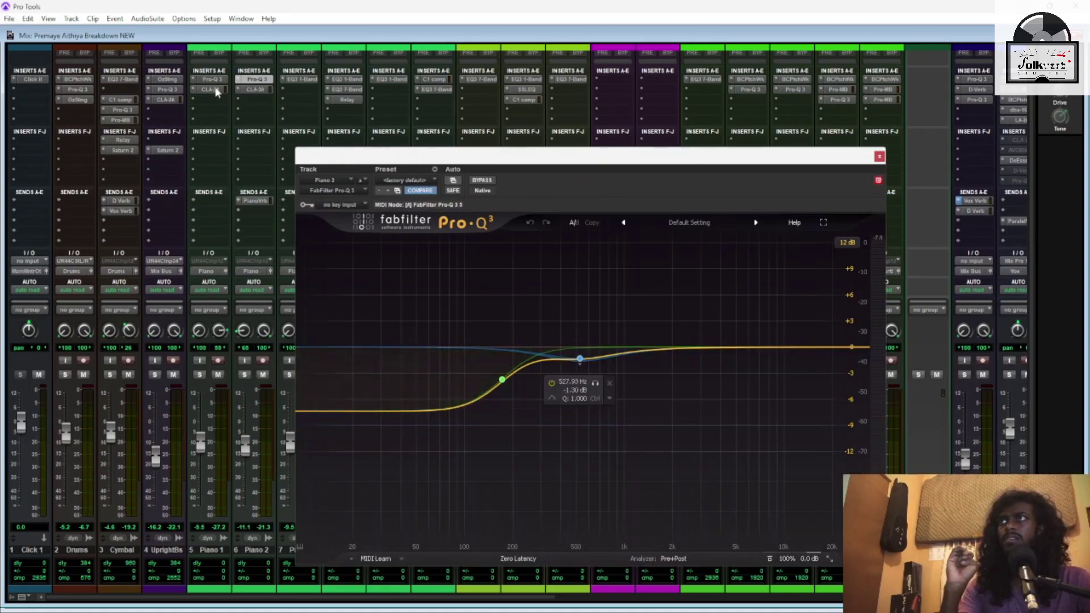
key(ctrl+w)
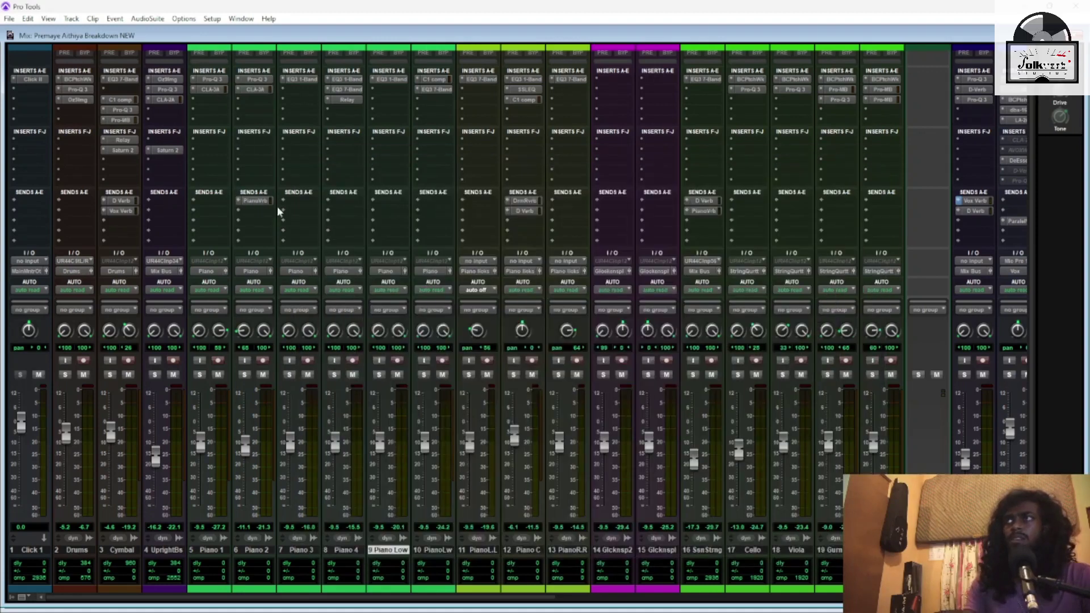
Inspect Piano 2's Piano Verb send and its level automation over the Outro clip in the Edit window
click(256, 201)
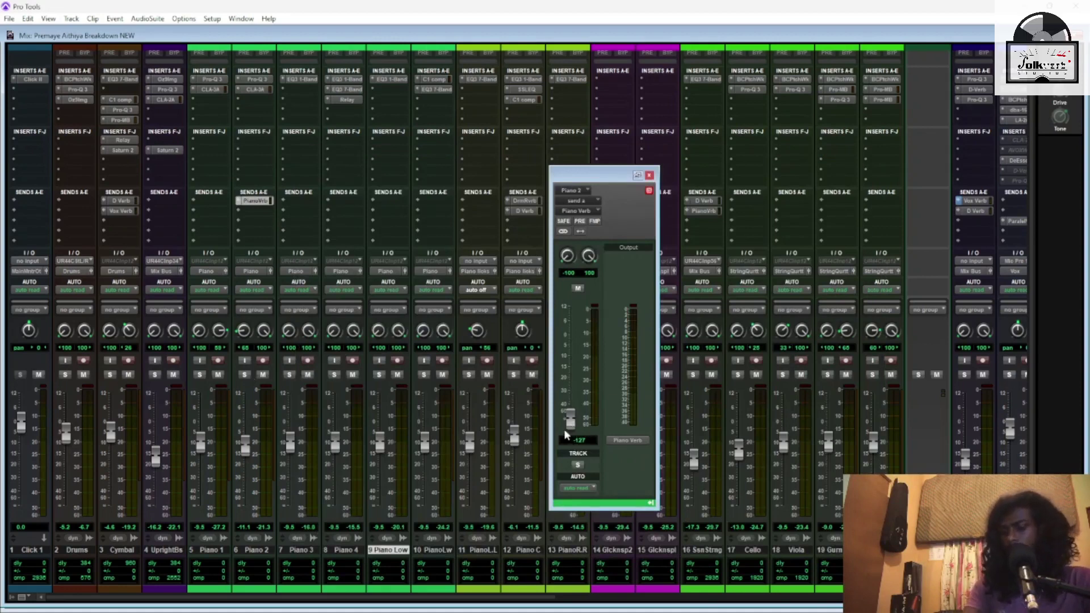
key(ctrl+equal)
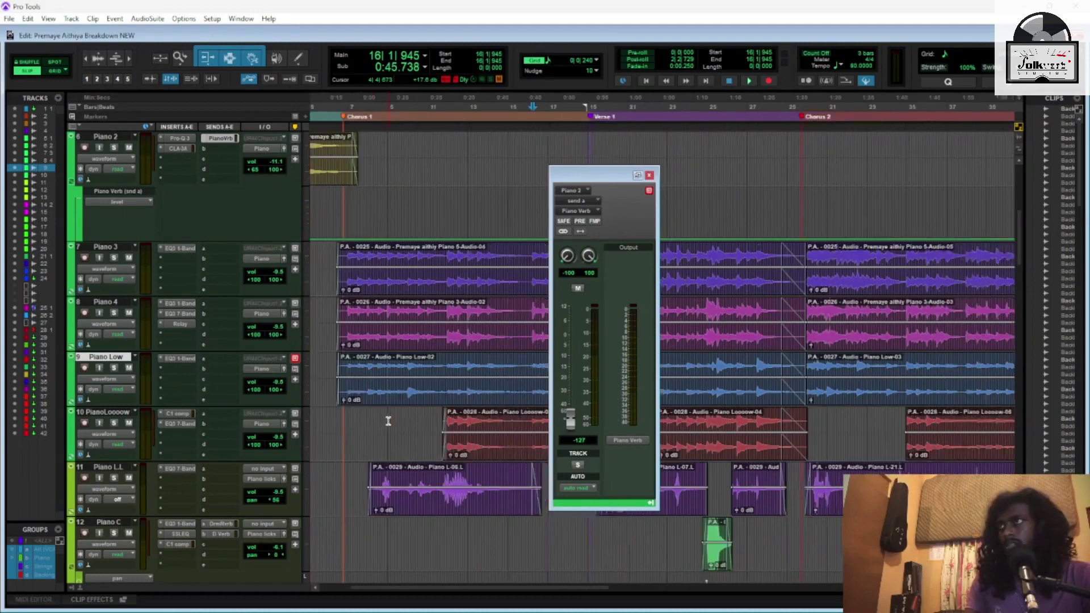
scroll(388, 421, right, 10)
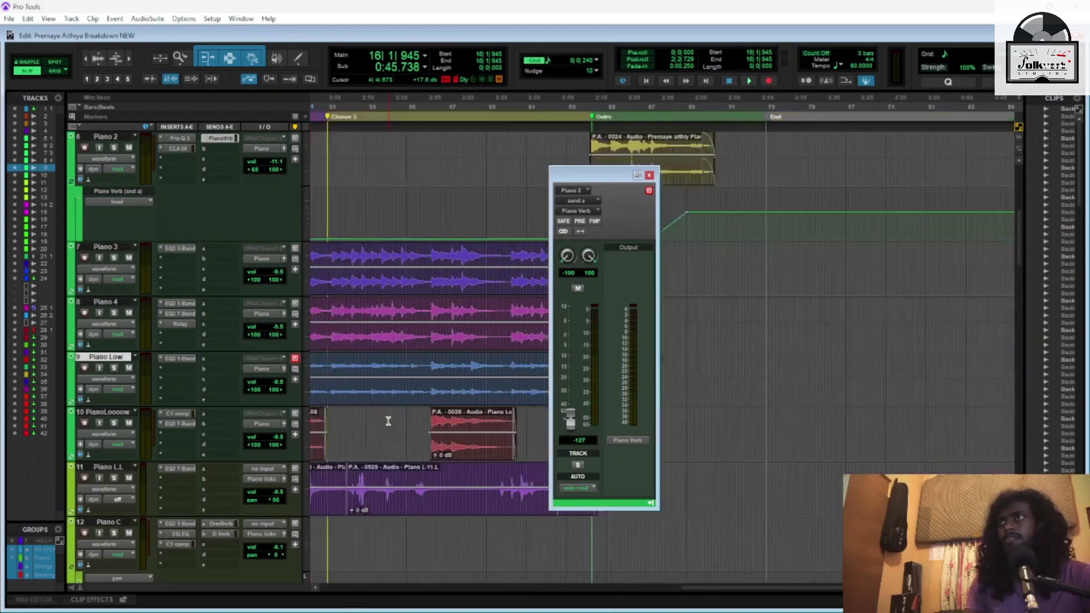
click(649, 175)
scroll(598, 265, right, 5)
key(ctrl+bracketright)
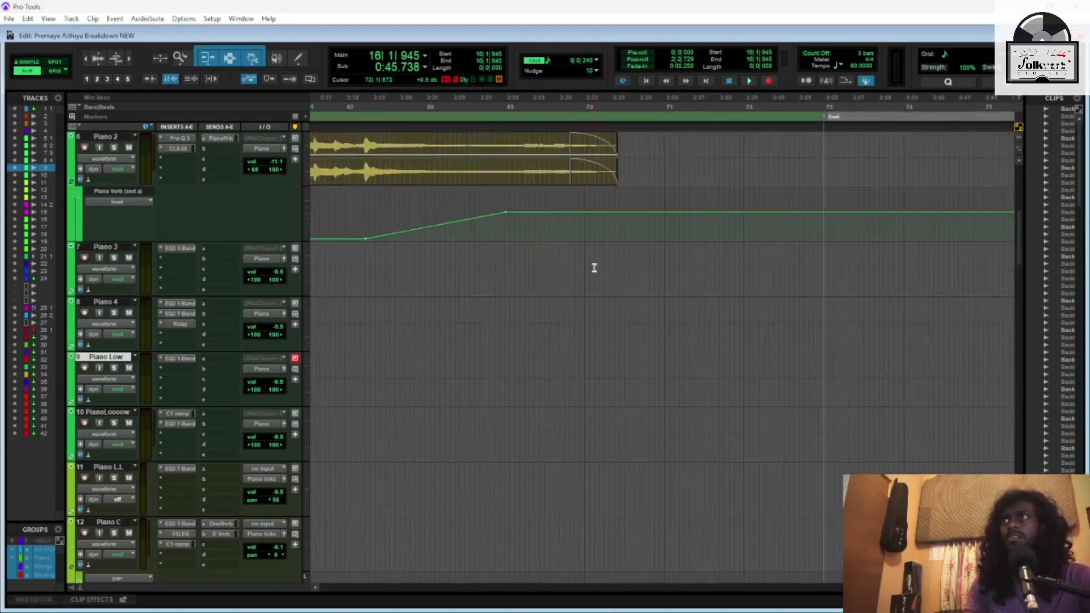
Set the playback start within the Outro clip at about bar 66 and open Piano 2's Piano Verb send window beside it
scroll(591, 255, left, 3)
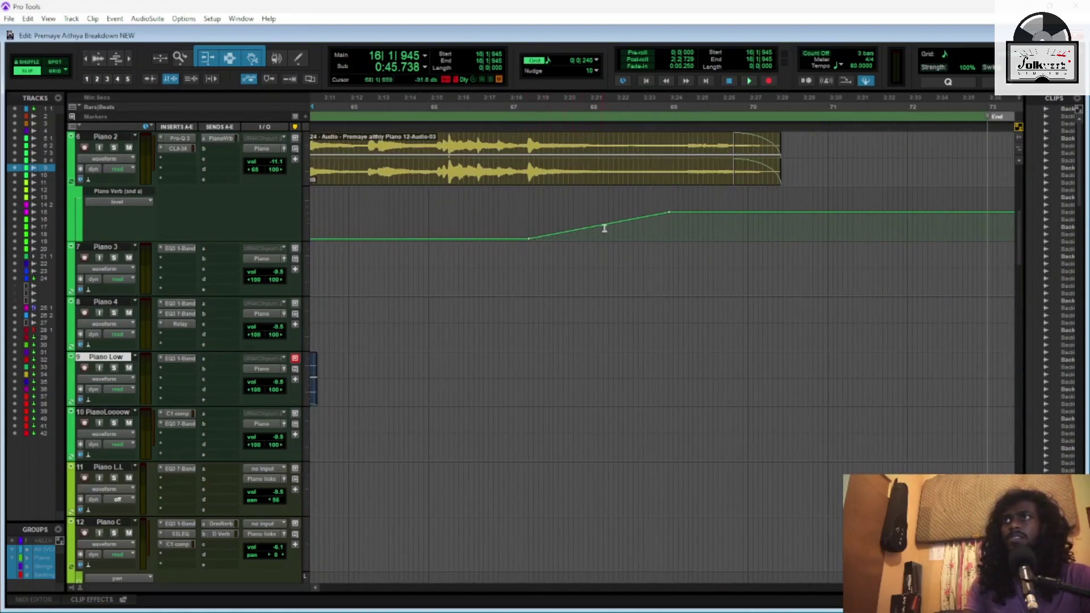
click(476, 103)
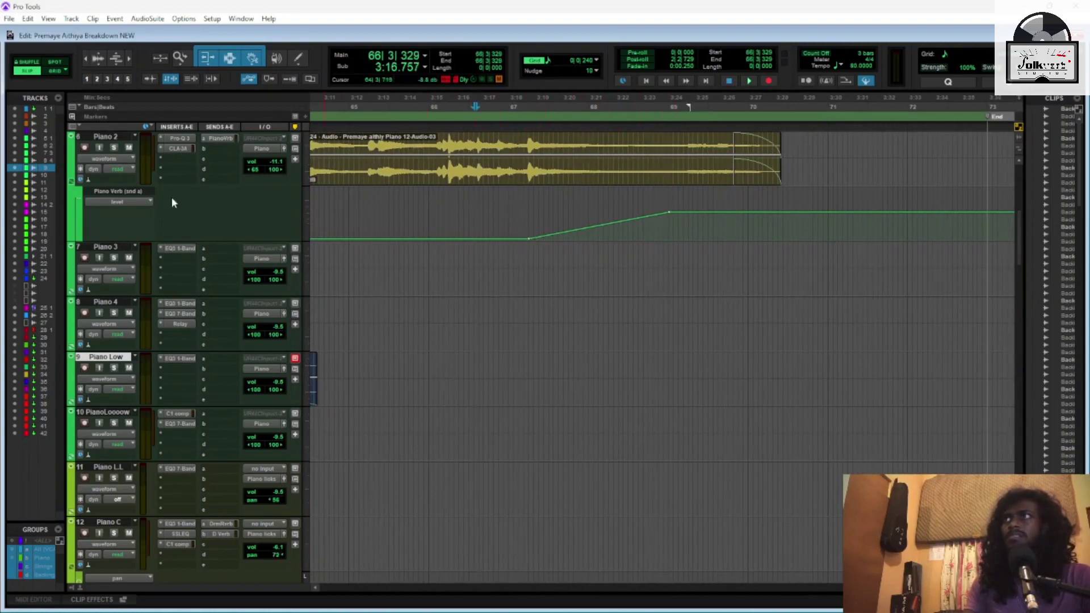
click(228, 144)
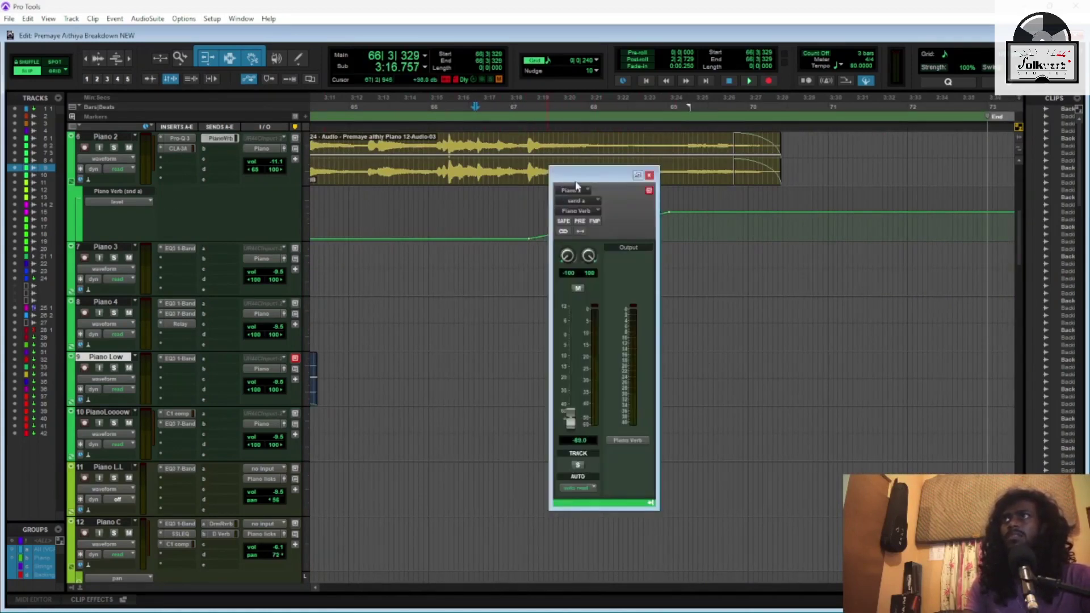
drag(602, 173, 915, 178)
scroll(444, 262, up, 3)
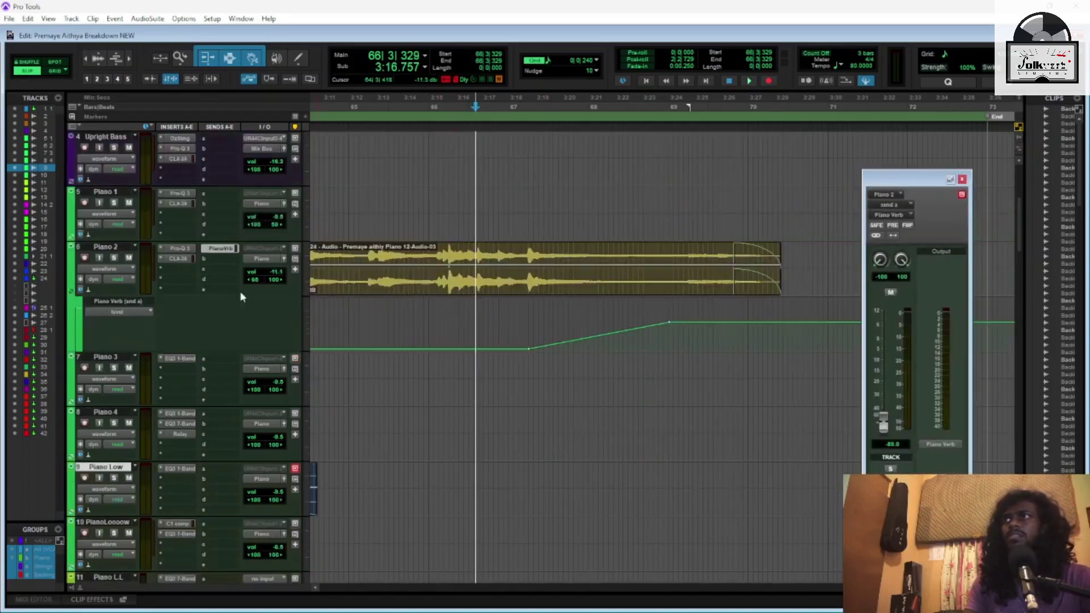
Solo Piano 2 and audition the Piano Verb send automation over the Outro, unsolo the track and close the send window
click(114, 257)
key(space)
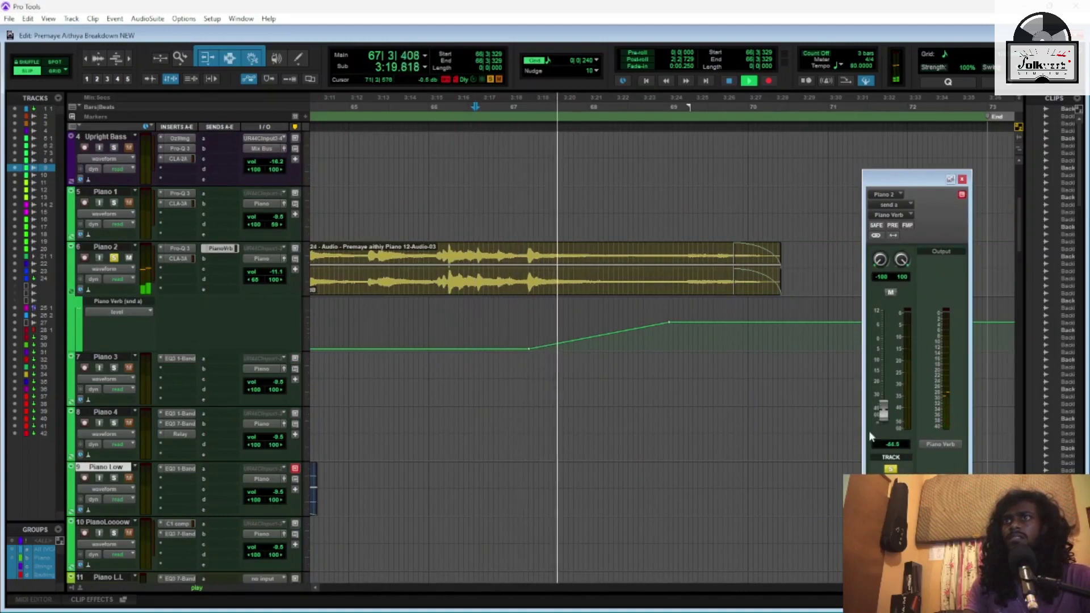
drag(884, 421, 883, 400)
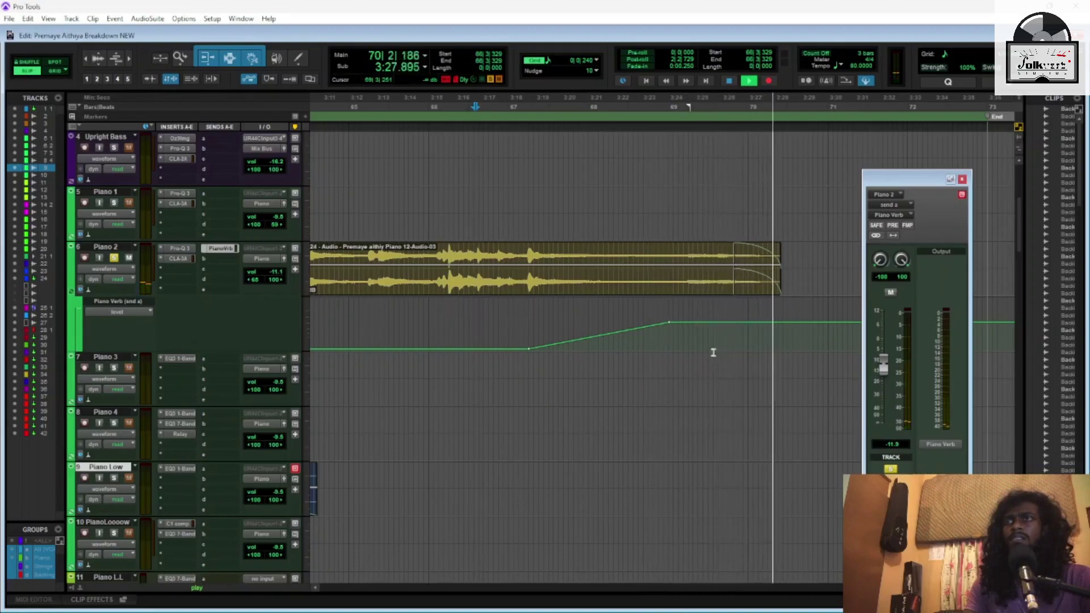
key(space)
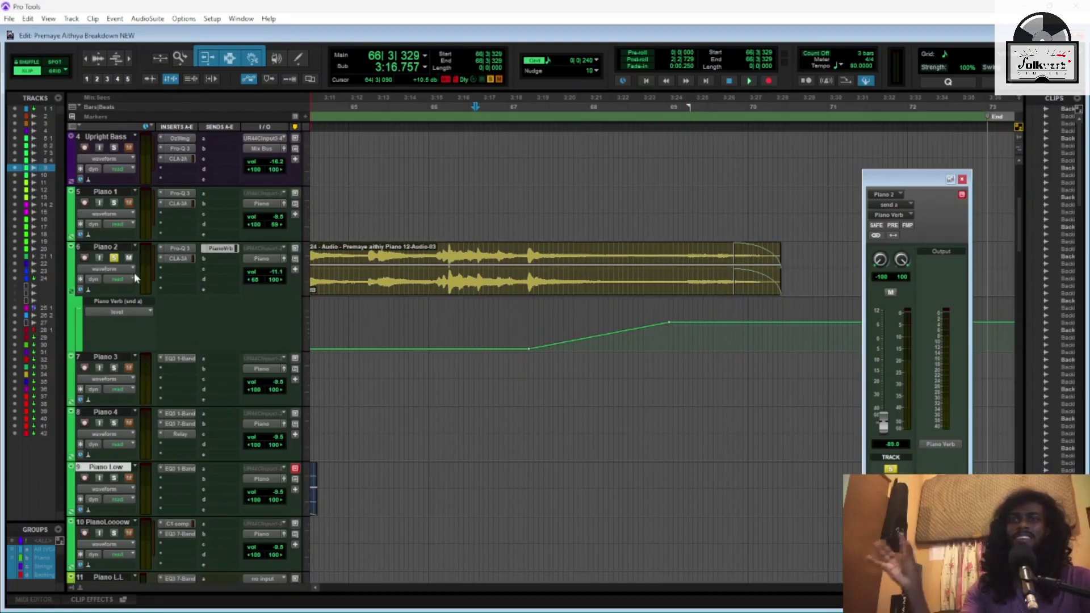
key(ctrl+[)
key(ctrl+[)
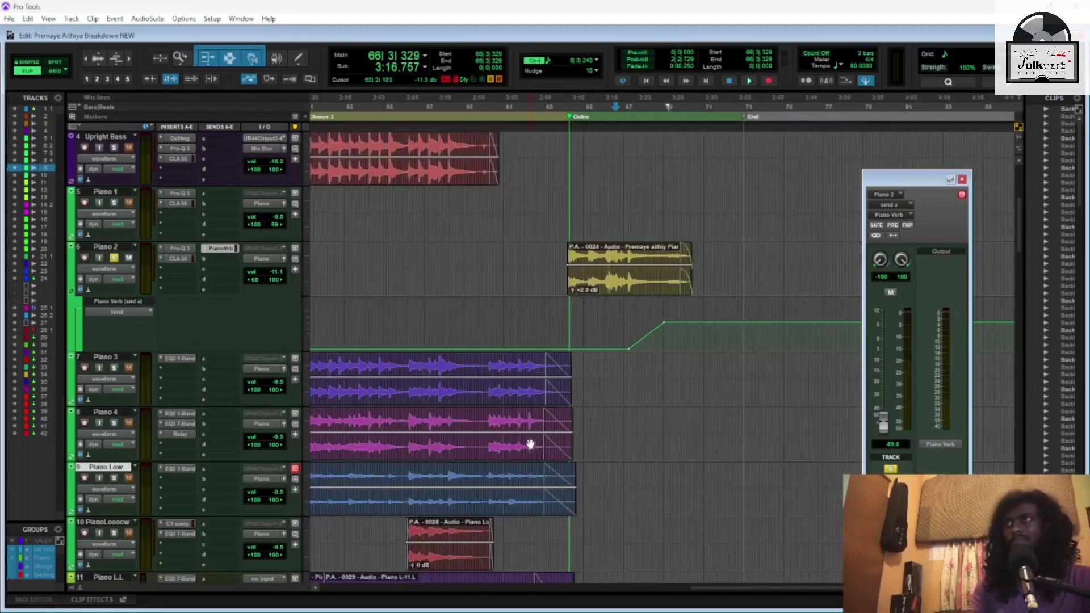
click(115, 259)
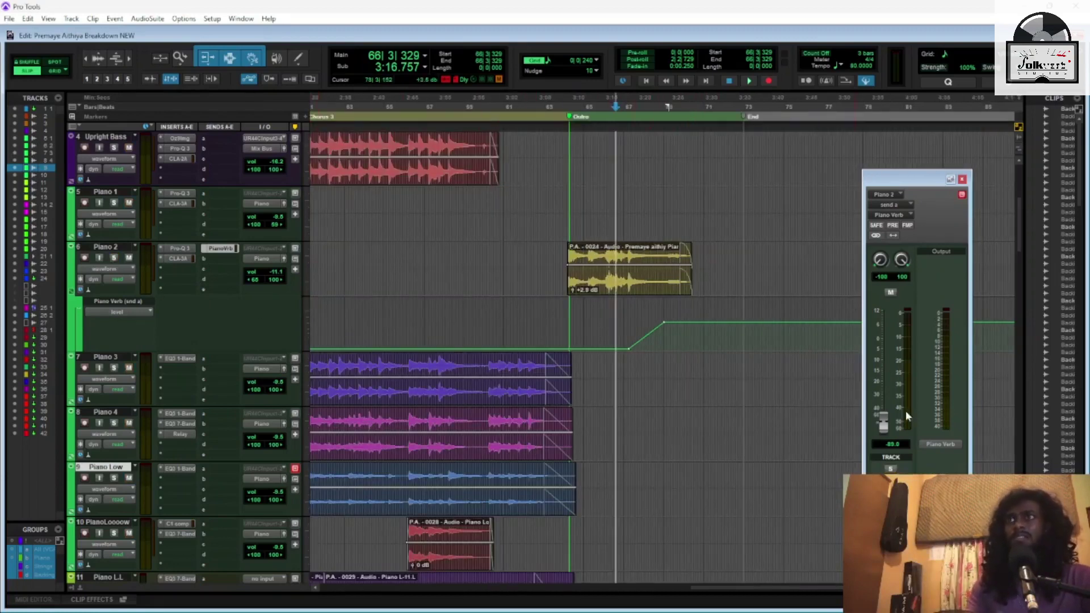
click(961, 180)
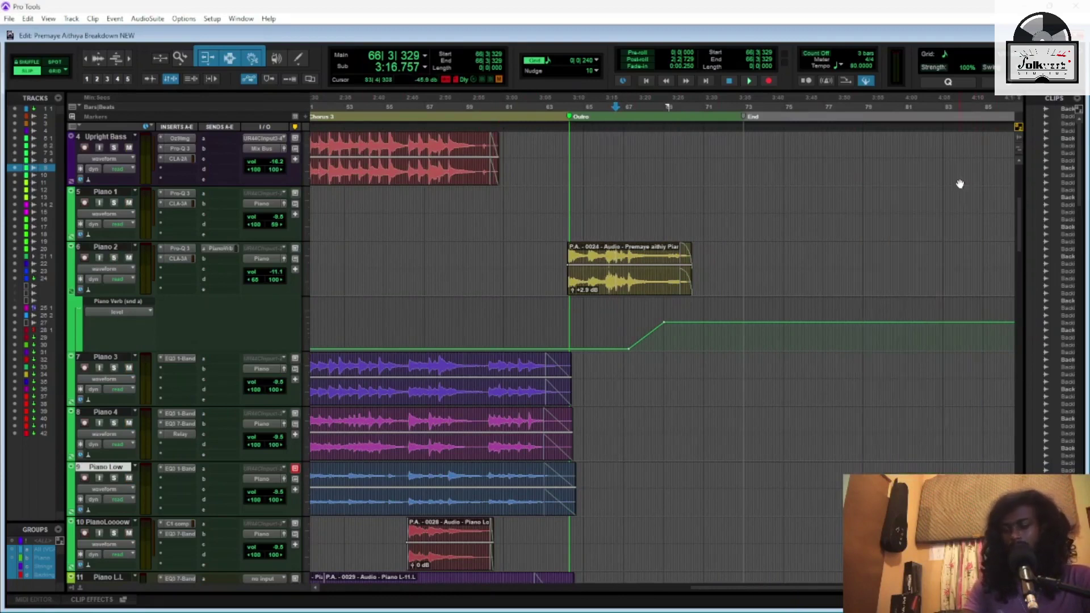
Select the Piano 3 and Piano 4 channels in the Mix window and review the EQ3 1-Band on each
key(ctrl+equal)
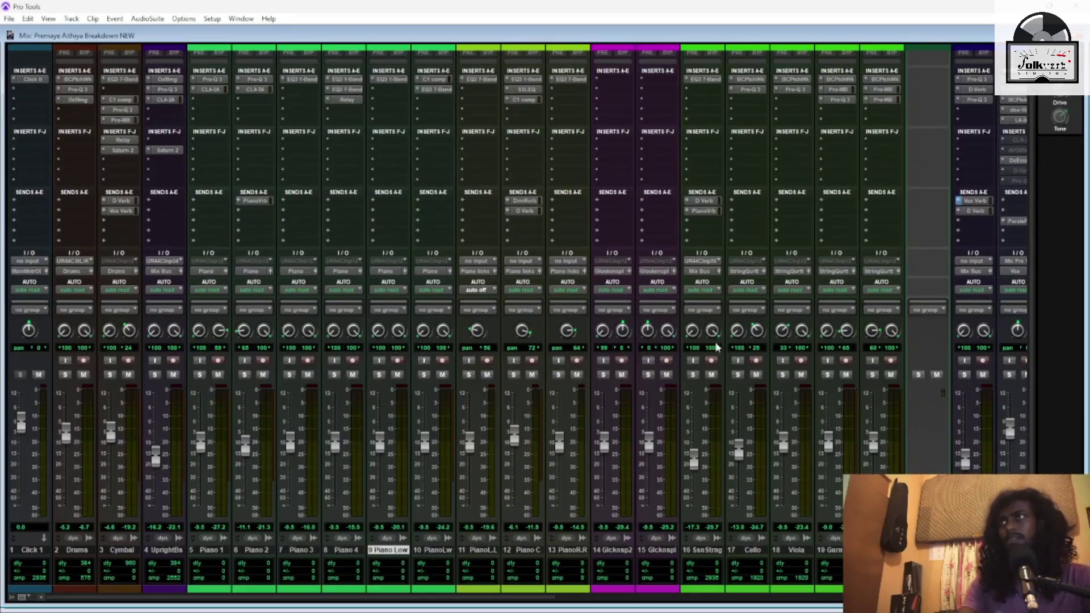
click(295, 550)
shift+click(344, 550)
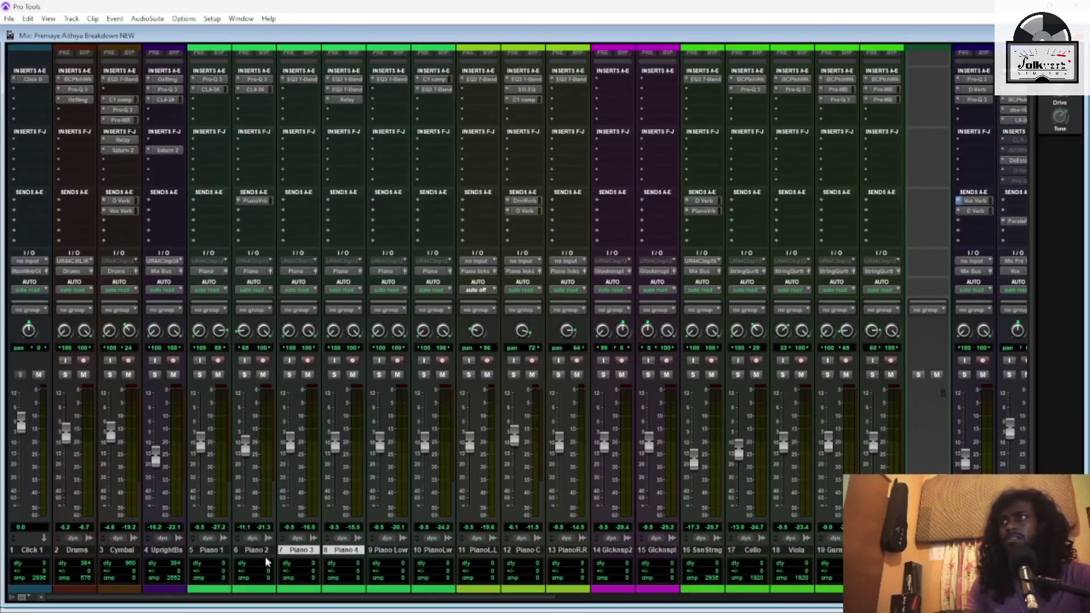
click(301, 80)
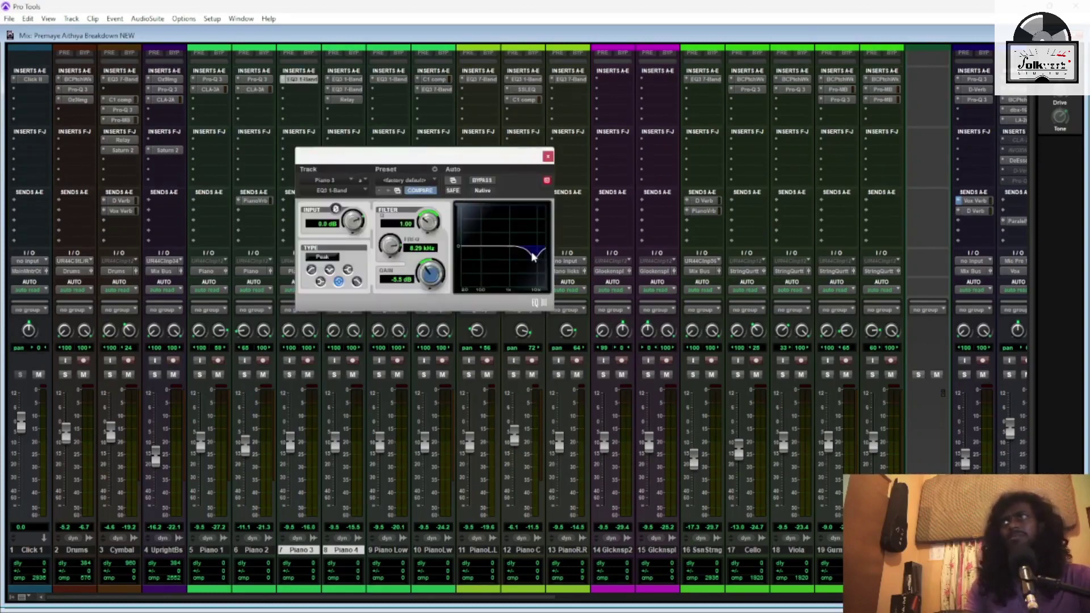
click(348, 78)
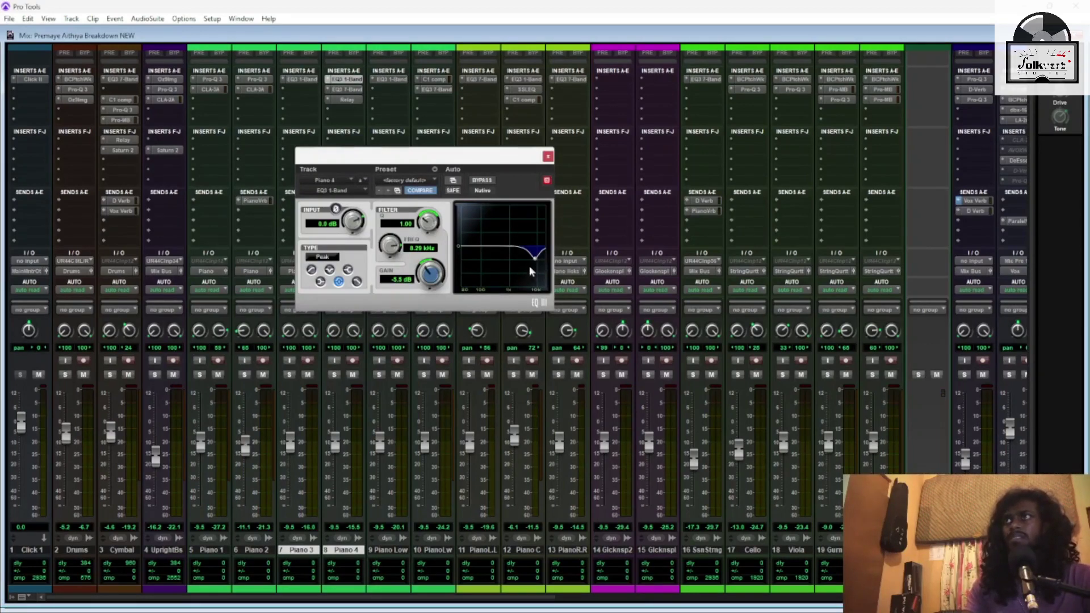
Compare Piano 4's EQ3 7-Band with its EQ3 1-Band by viewing the two equalizers alternately
click(349, 89)
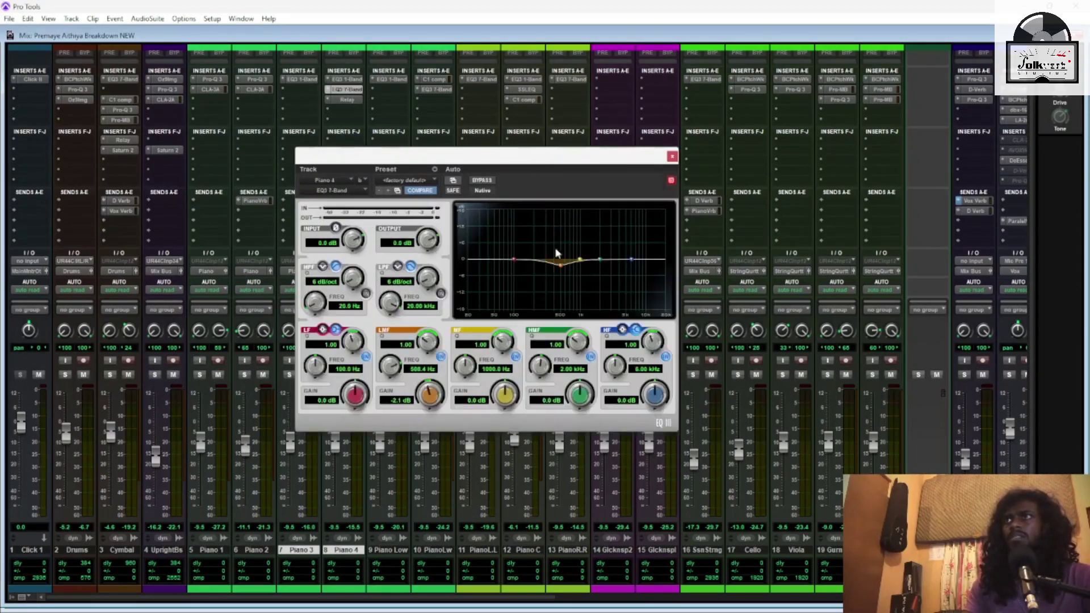
click(357, 80)
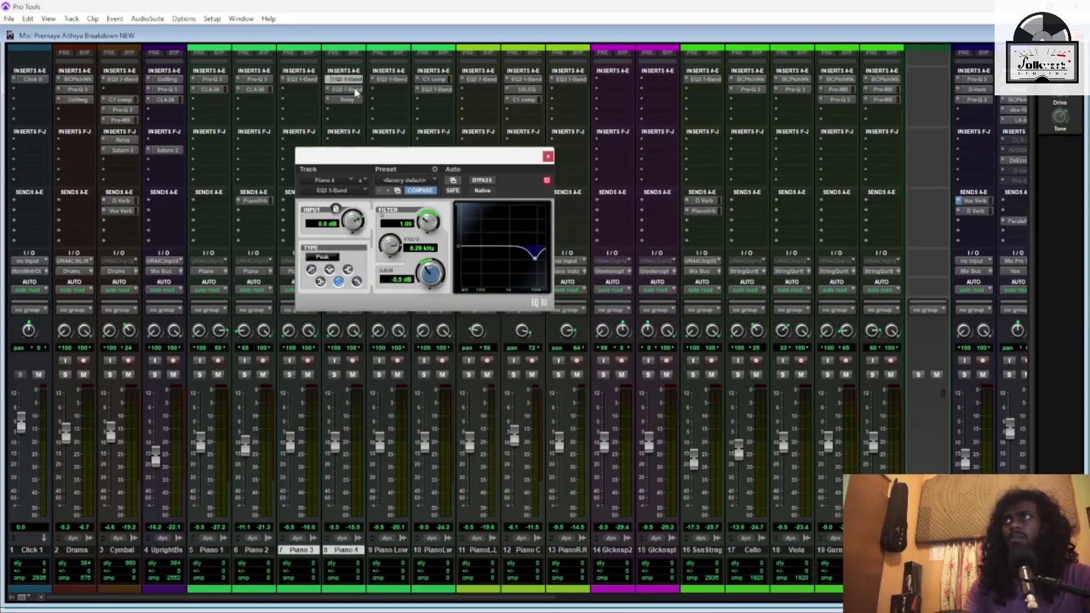
click(348, 90)
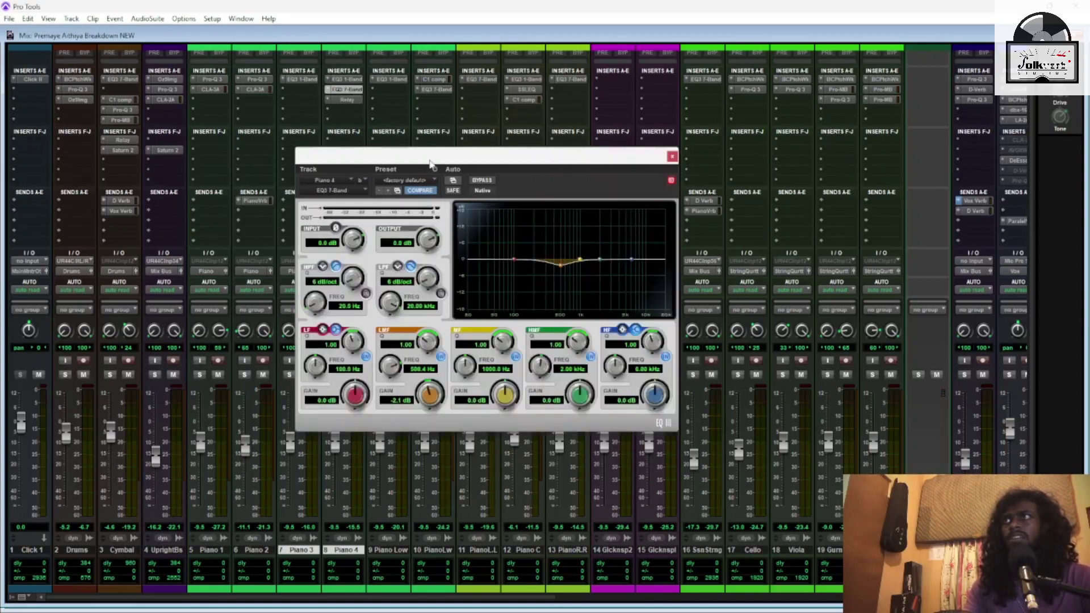
click(347, 79)
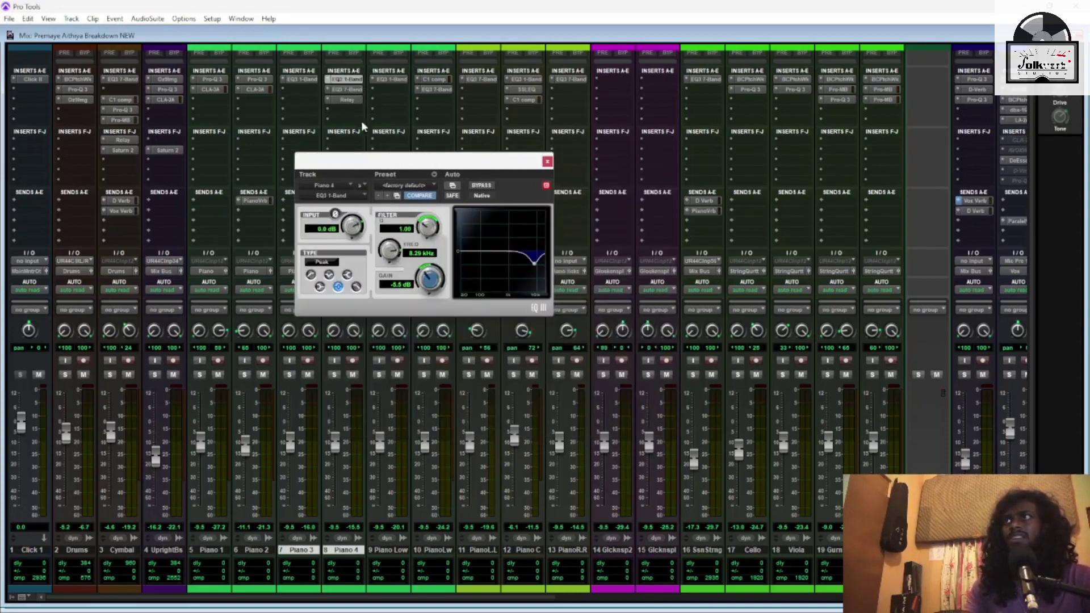
click(349, 89)
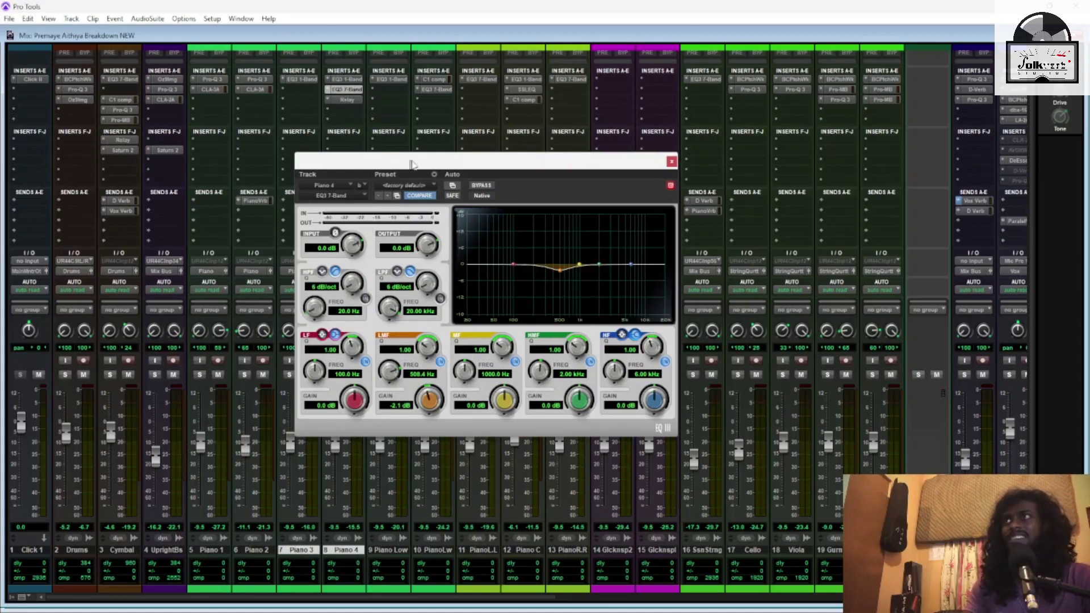
Arrange Piano 4's EQ3 1-Band and EQ3 7-Band windows side by side for comparison
drag(413, 164, 581, 127)
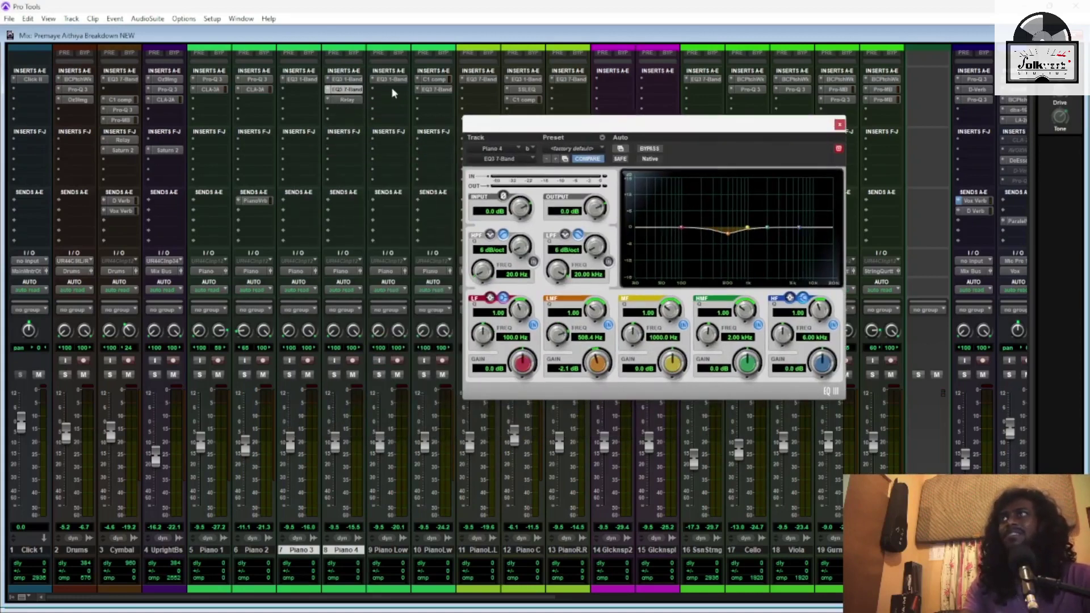
click(346, 79)
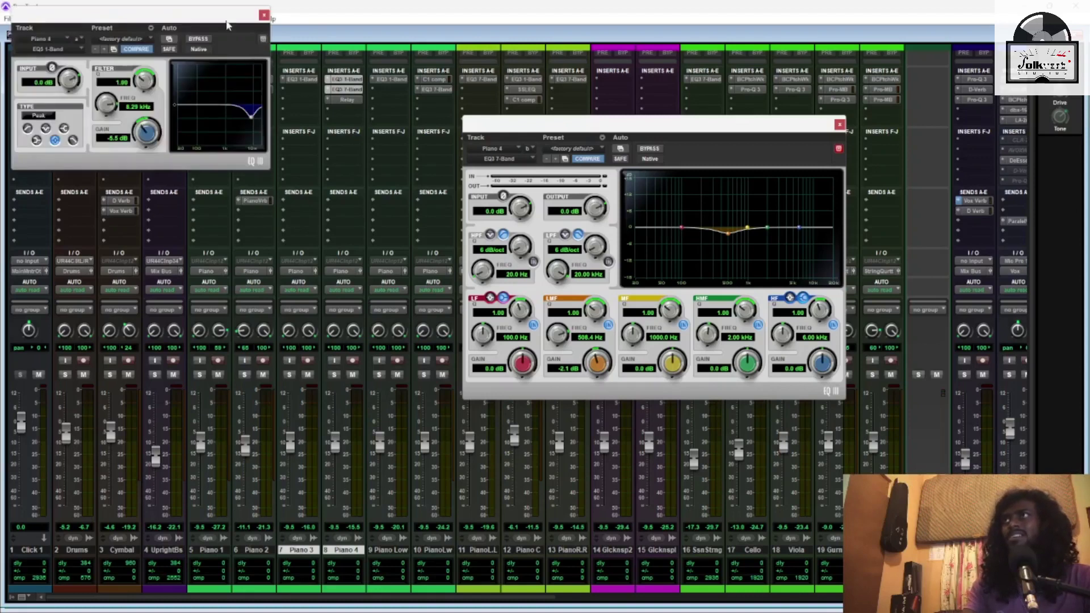
drag(227, 25, 371, 195)
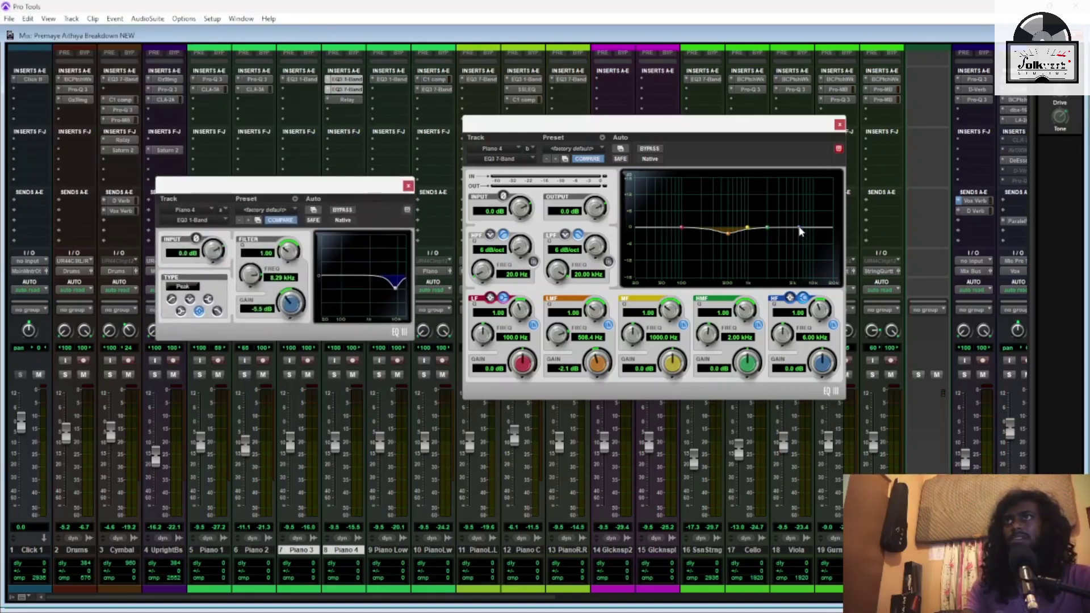
Try an HF cut of about 4 dB near 9.98 kHz in Piano 4's EQ3 7-Band, switch that band off and close the equalizer
drag(801, 230, 803, 239)
drag(801, 231, 813, 240)
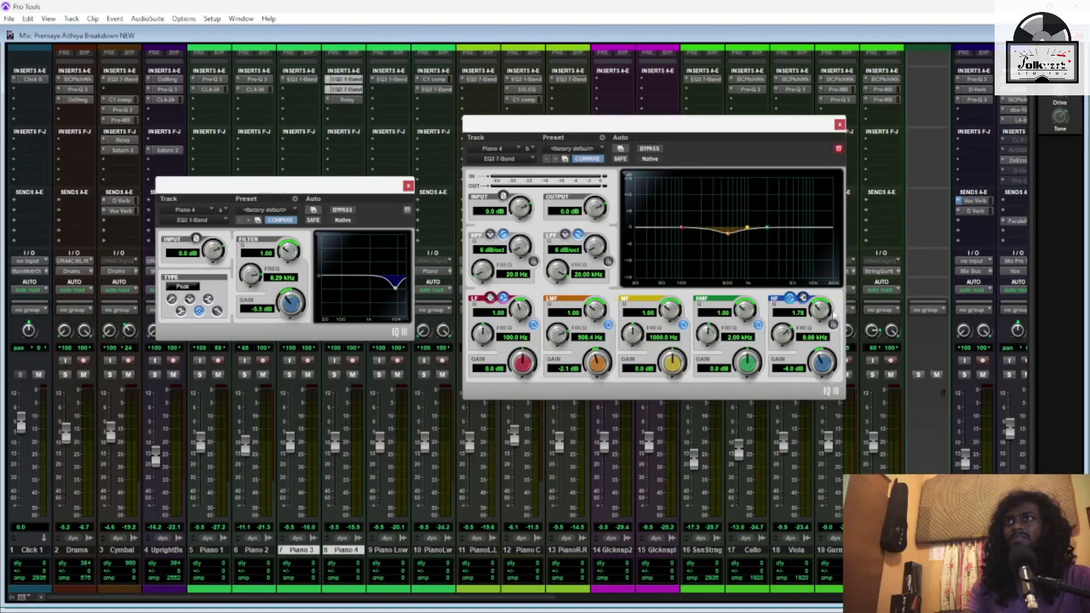
click(839, 124)
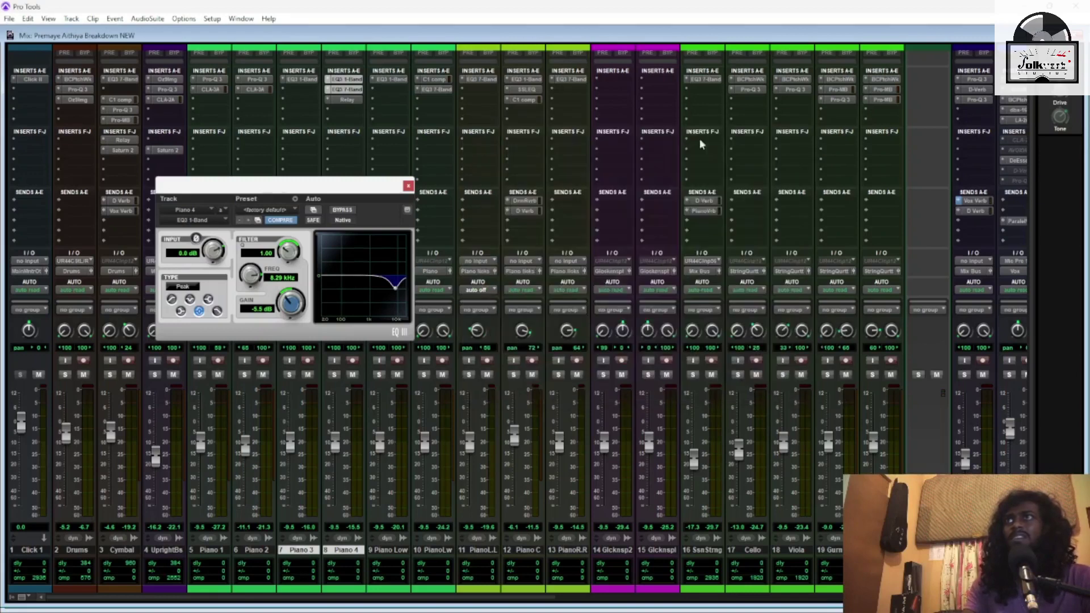
Review Piano 4's Relay plug-in and the low-pass filter in Piano Low's EQ3 1-Band, closing Piano 4's EQ3 1-Band
click(352, 99)
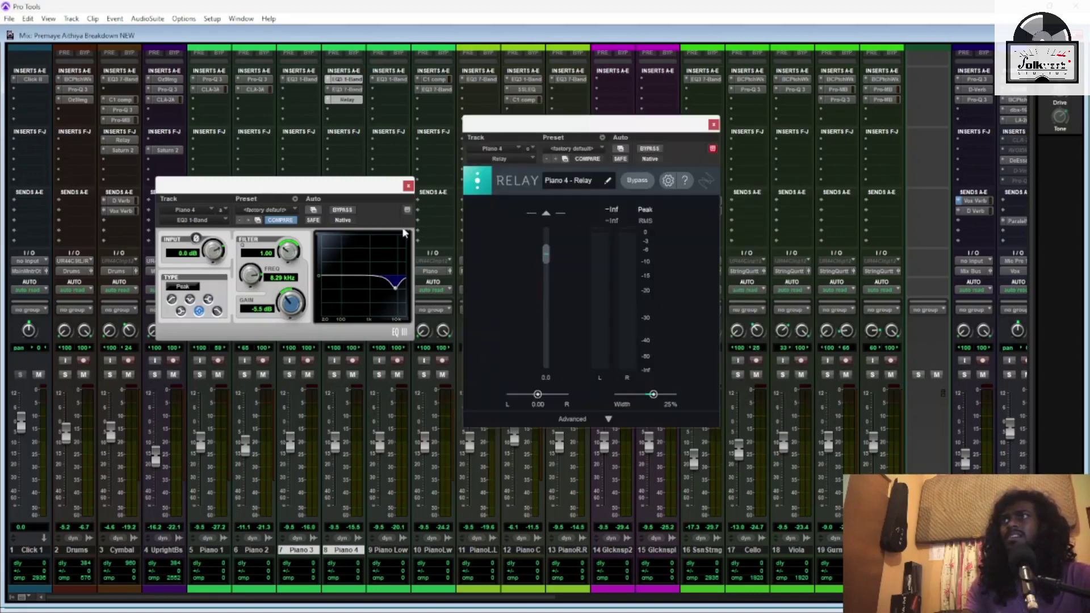
click(408, 186)
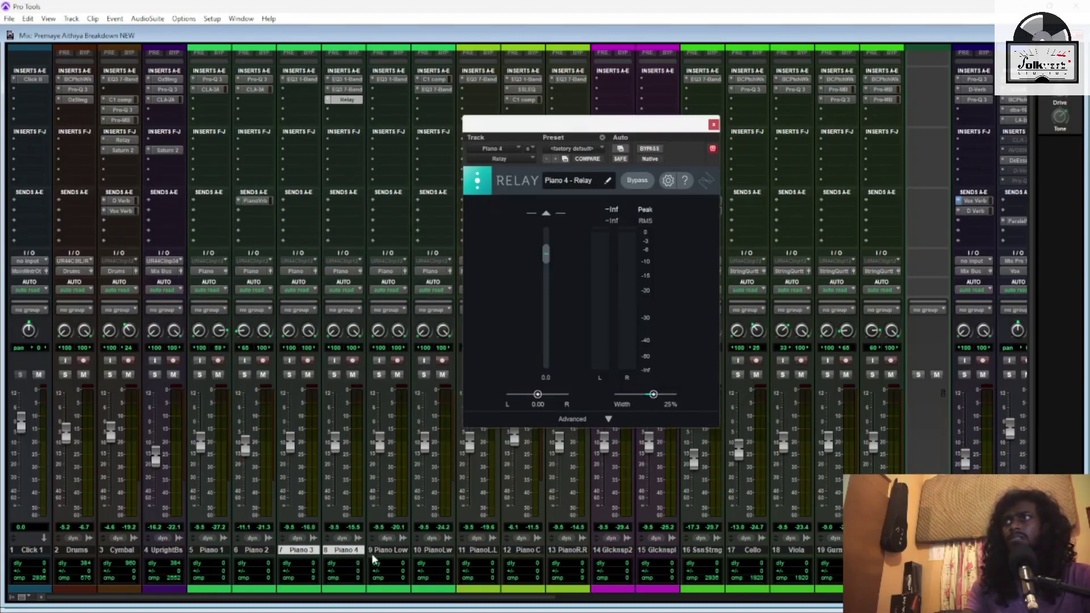
click(393, 551)
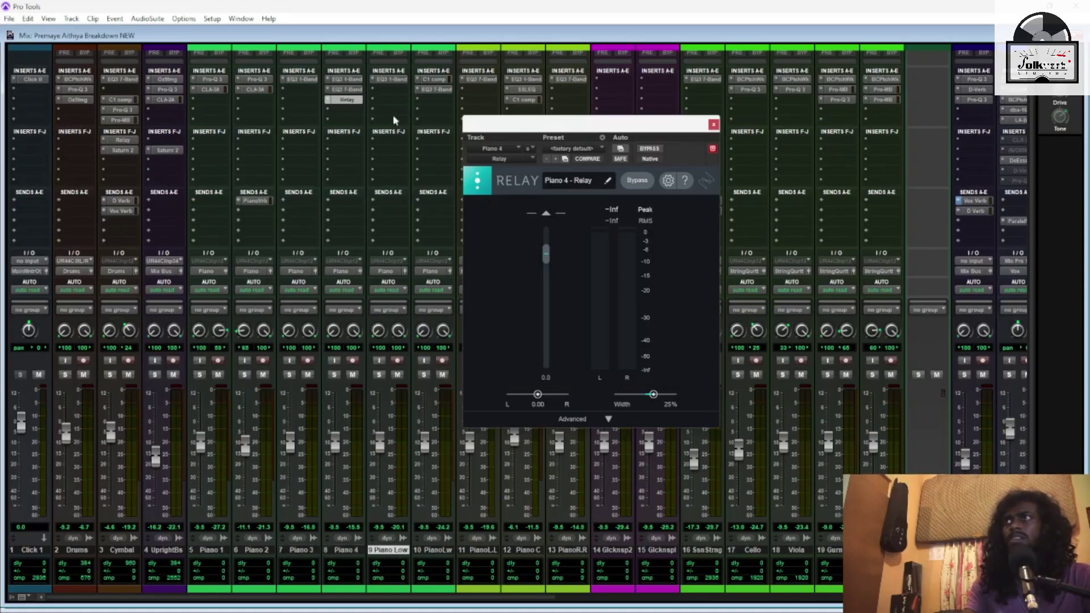
click(388, 79)
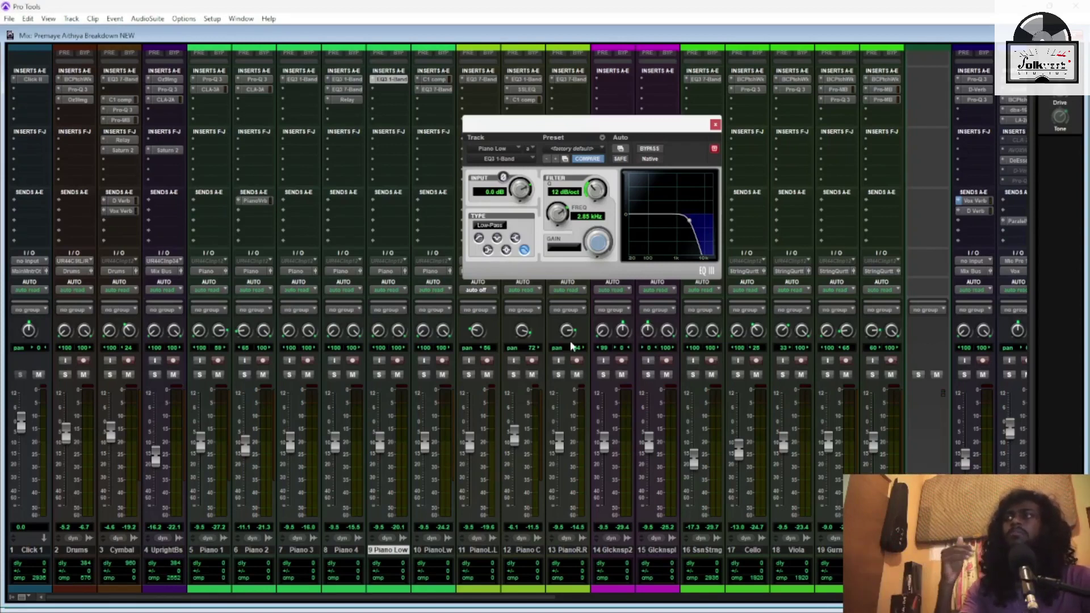
click(429, 554)
click(399, 557)
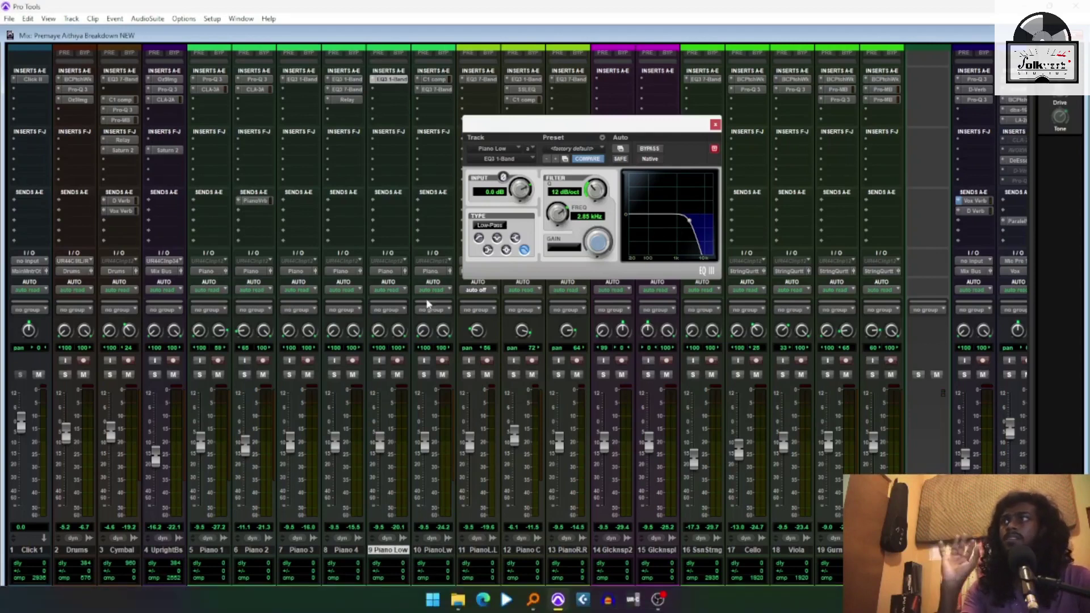
Review the C1 compressor and EQ3 7-Band on the track after Piano Low, and close the plug-in
click(433, 79)
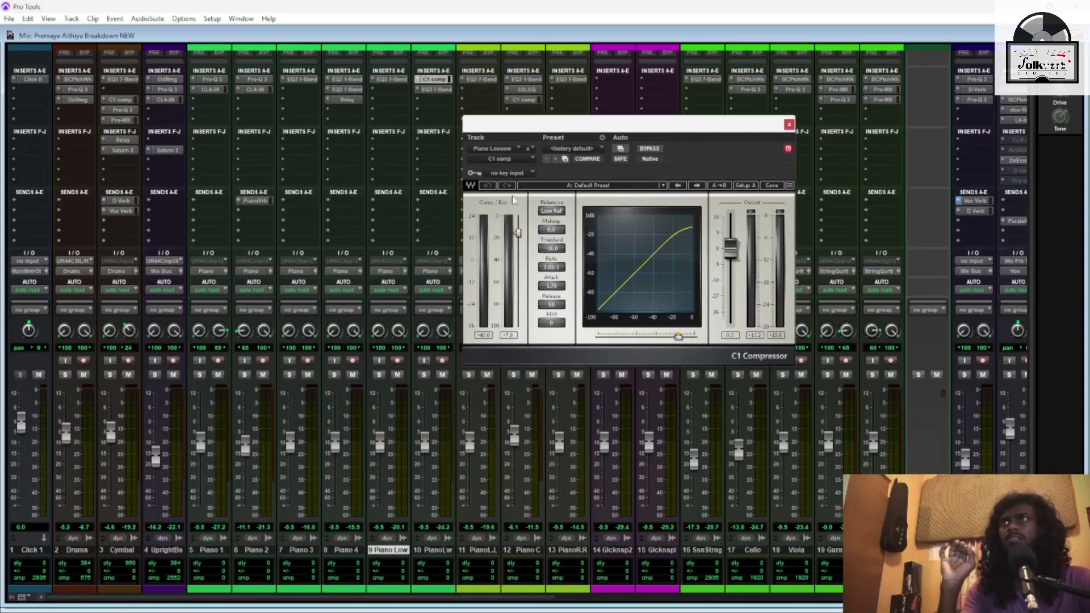
click(437, 89)
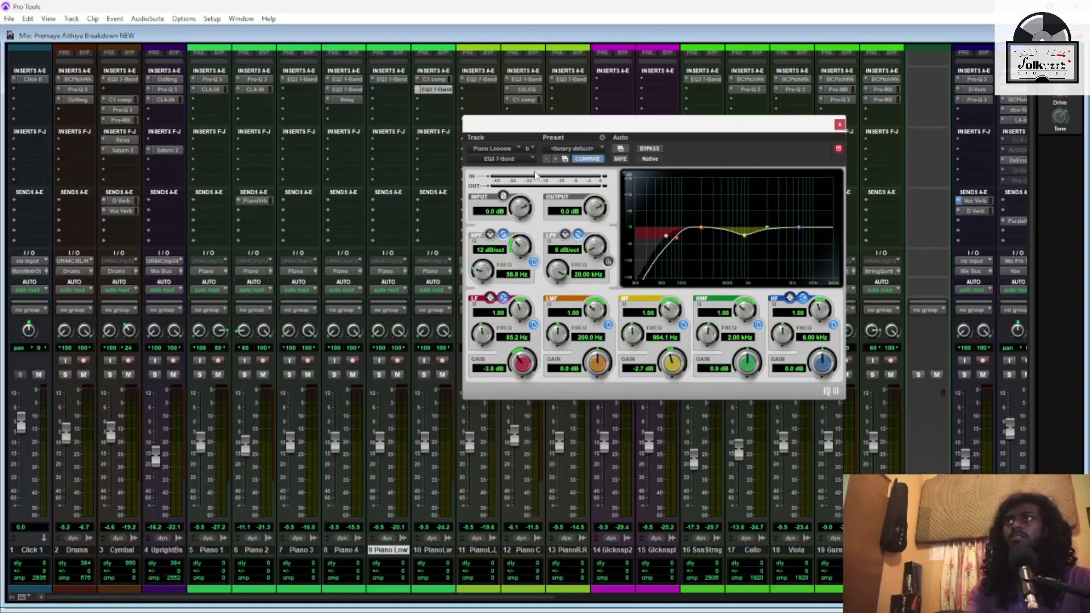
click(838, 124)
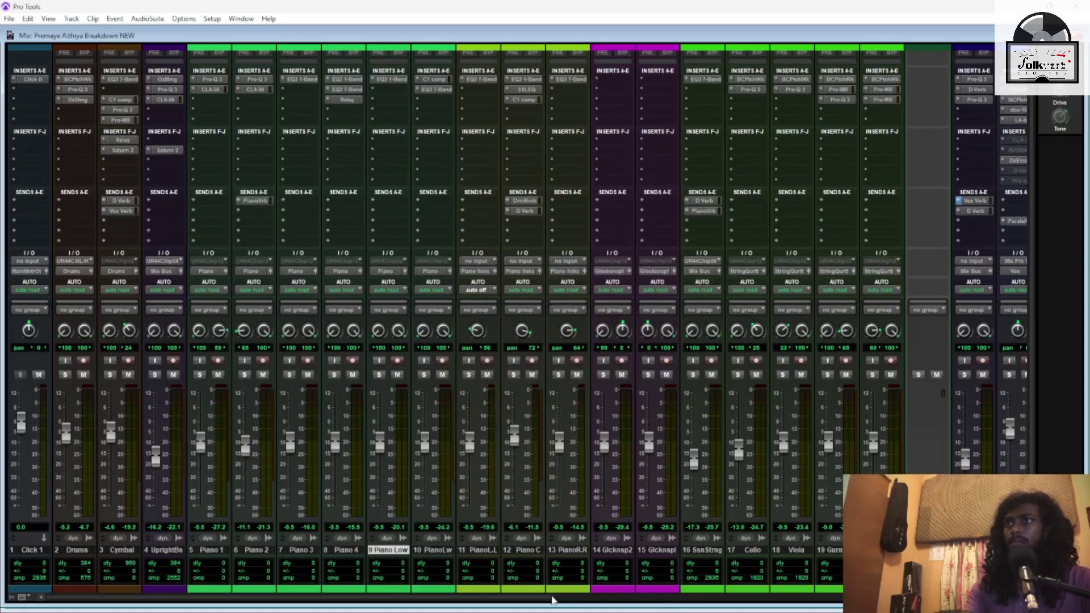
Select the Piano bus channel among the instrument buses and inspect its EQ3 7-Band
drag(555, 597, 974, 598)
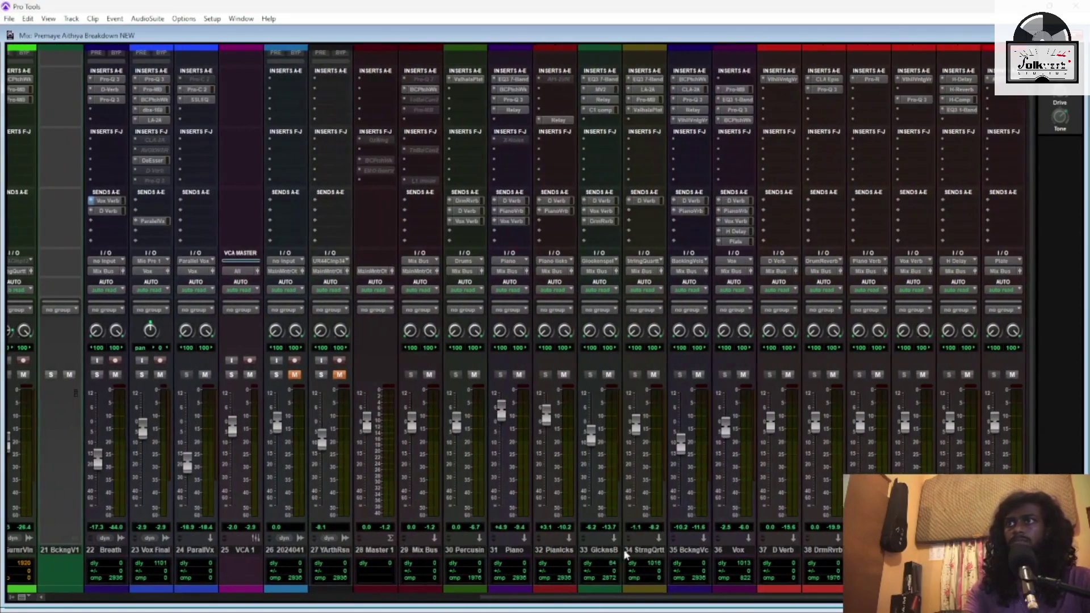
click(506, 551)
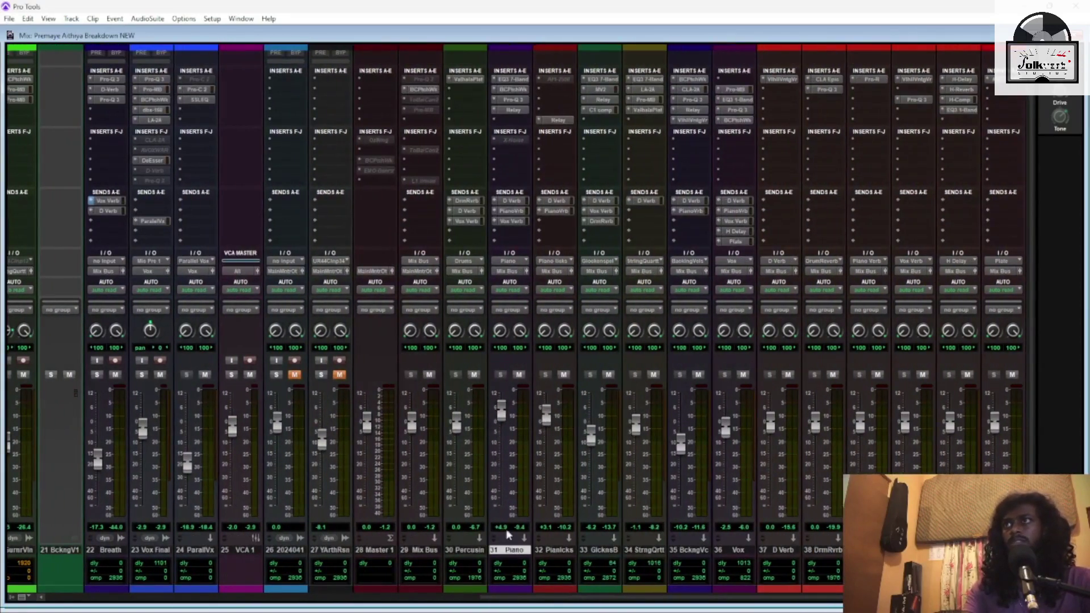
click(515, 80)
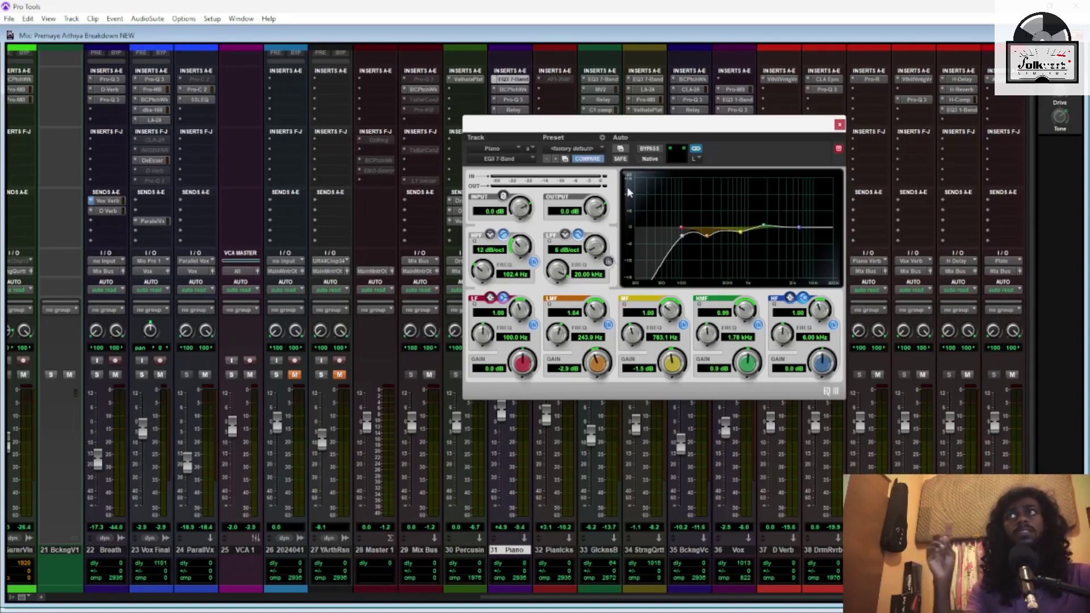
Inspect the Piano bus's EQ3 7-Band and the bx_console SSL 4000 G hosted in its PatchWork insert, closing the console window
drag(657, 135, 765, 169)
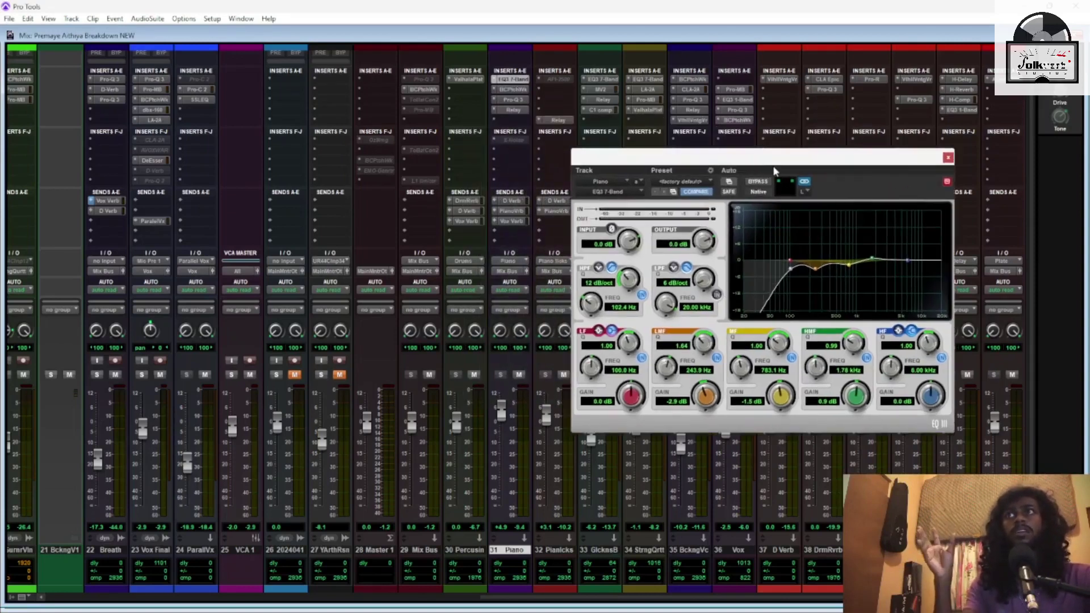
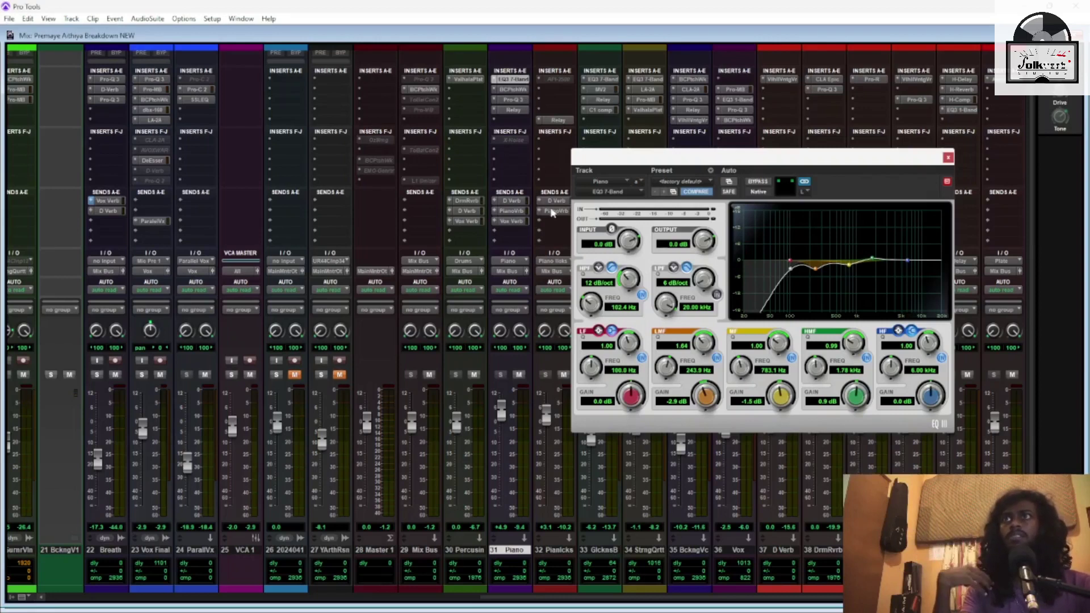
drag(656, 163, 477, 194)
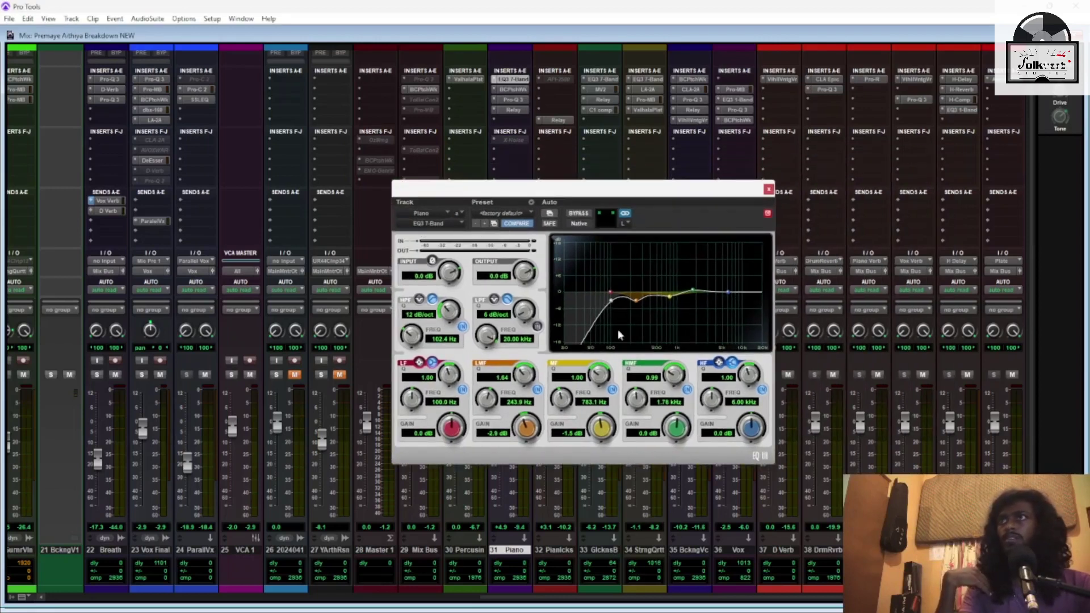
click(513, 89)
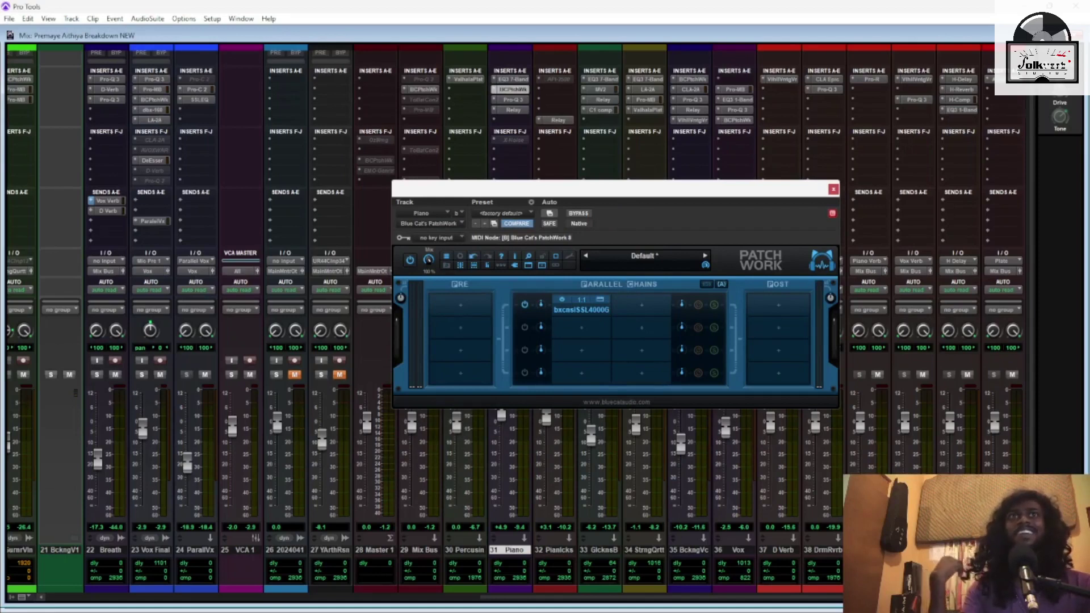
click(581, 310)
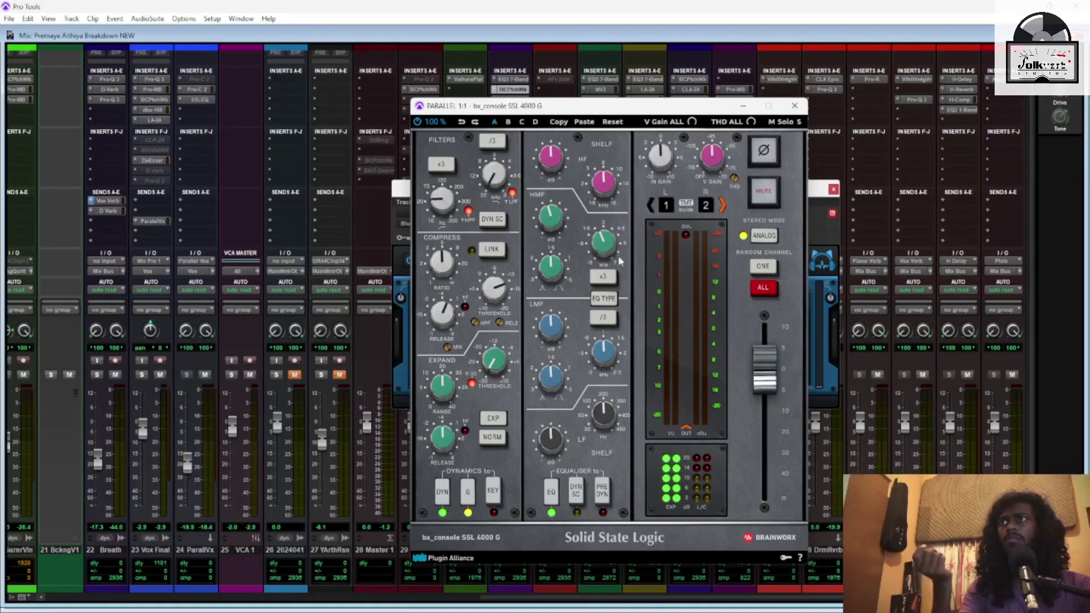
click(795, 105)
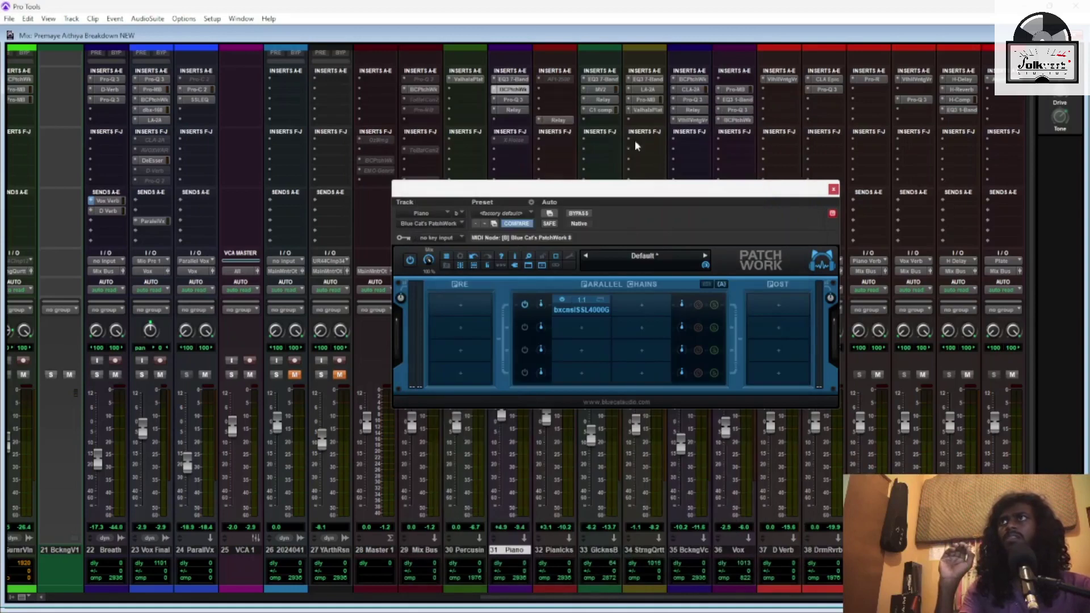
Check the Piano bus's Pro-Q 3 insert and its Piano Verb and Vox Verb sends, closing the send window
click(513, 101)
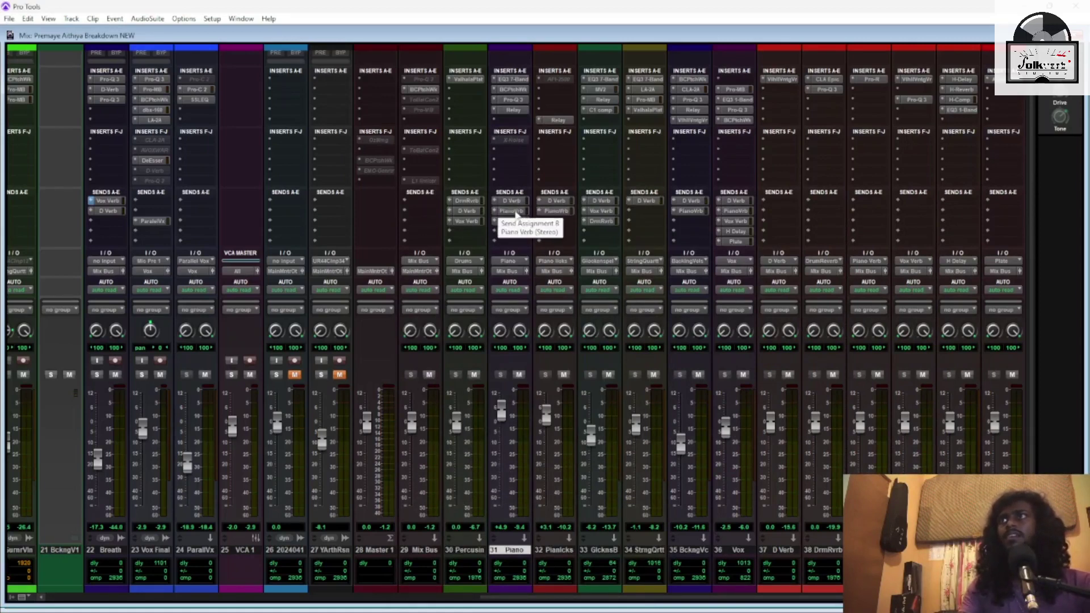
click(511, 211)
click(518, 222)
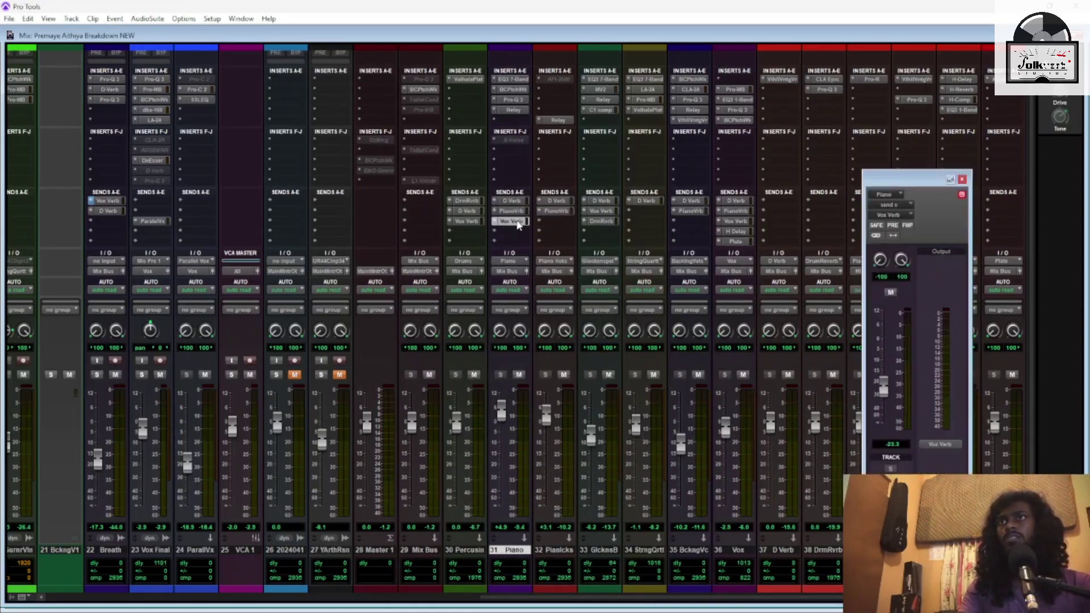
click(962, 181)
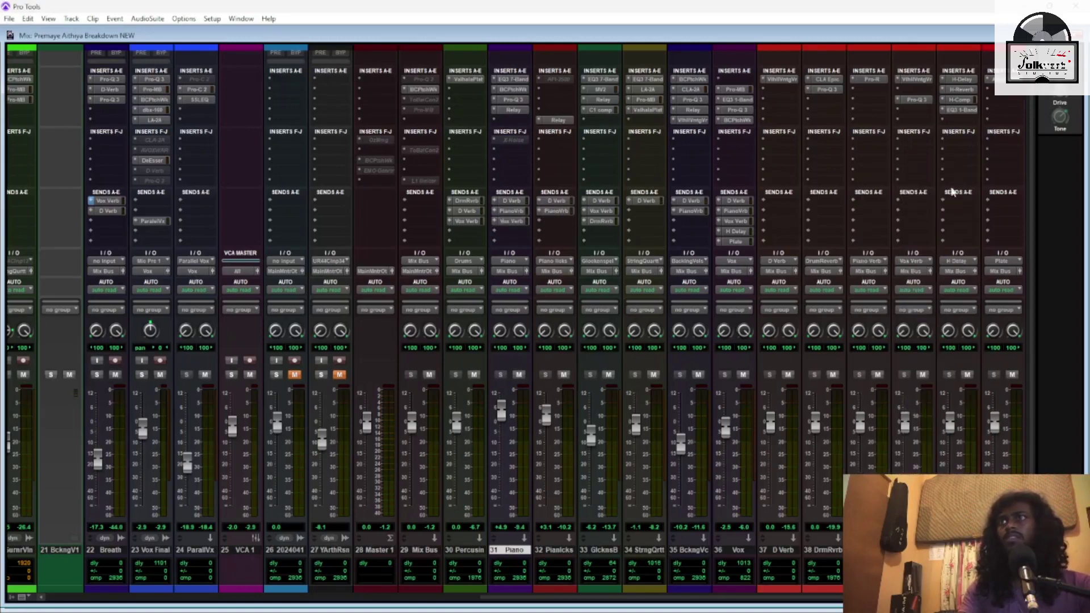
Return to the individual piano channels, show them in the Edit window, and select Piano C and Piano R.R in turn
drag(520, 602, 103, 602)
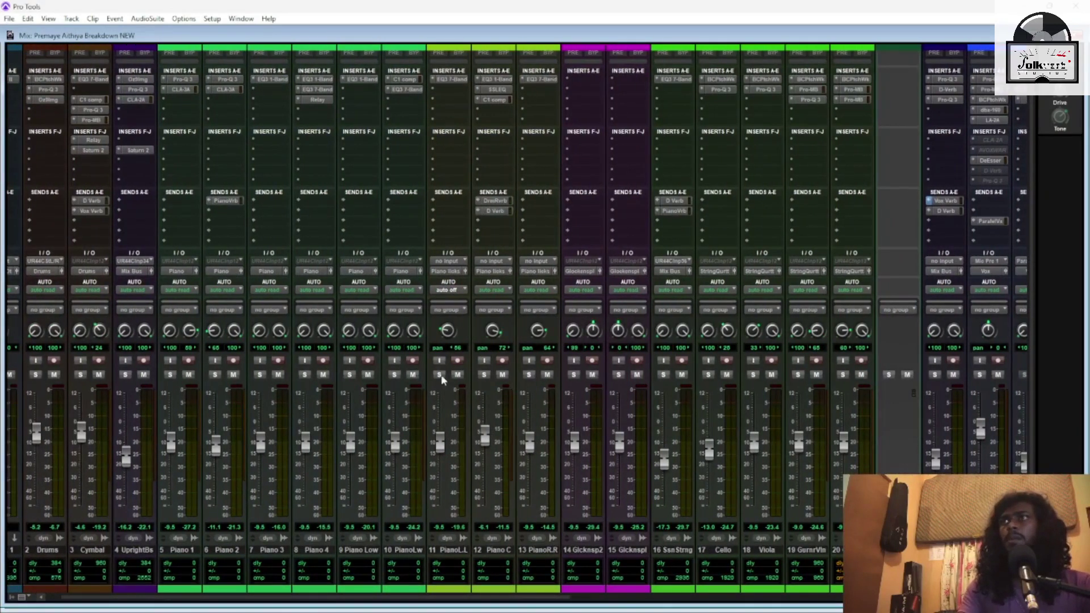
key(ctrl+equal)
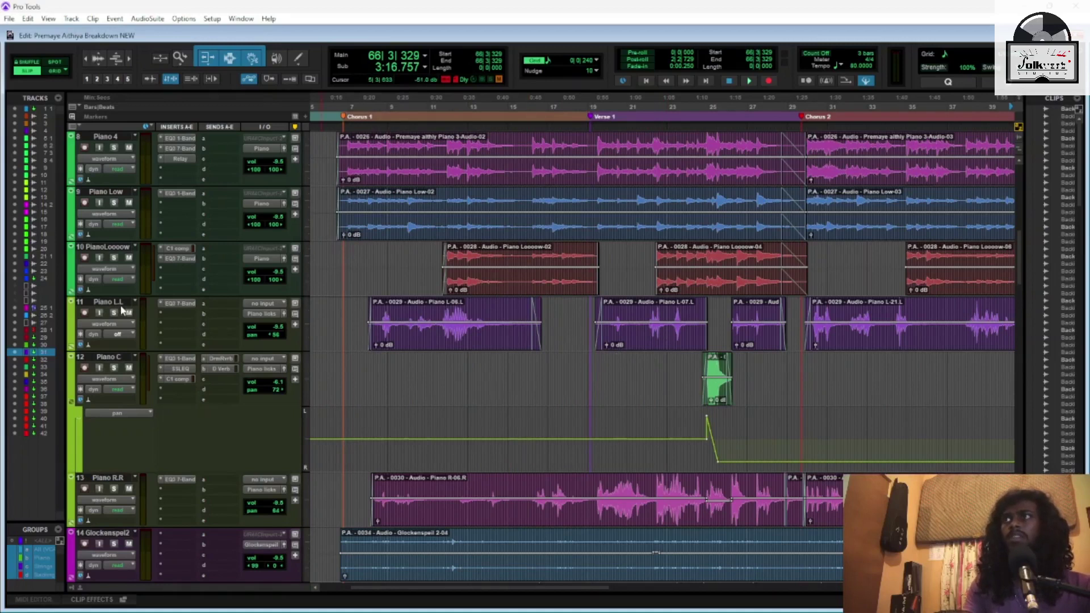
click(125, 360)
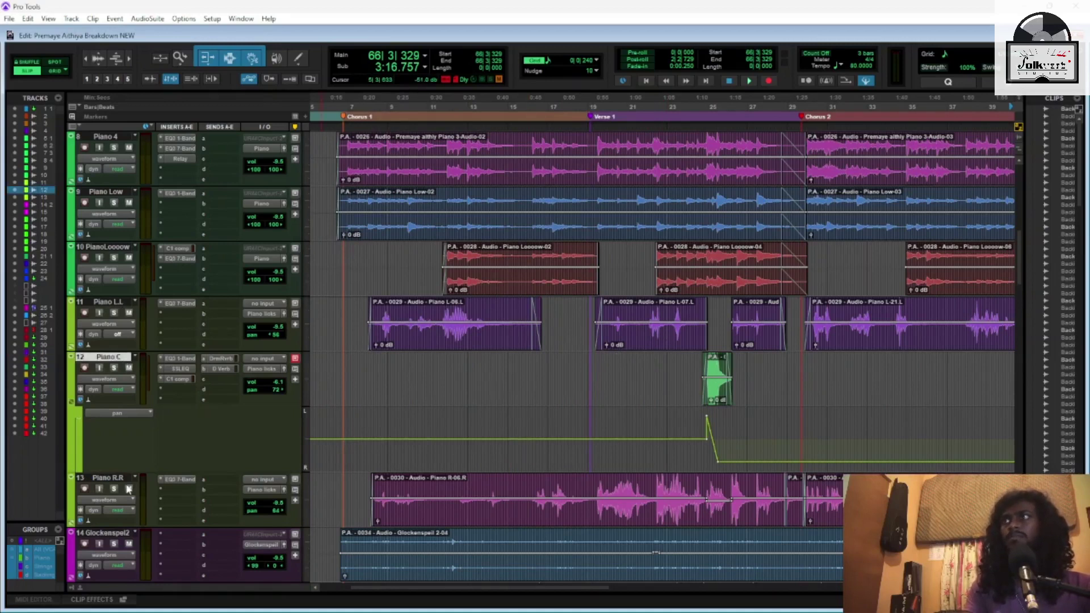
click(126, 479)
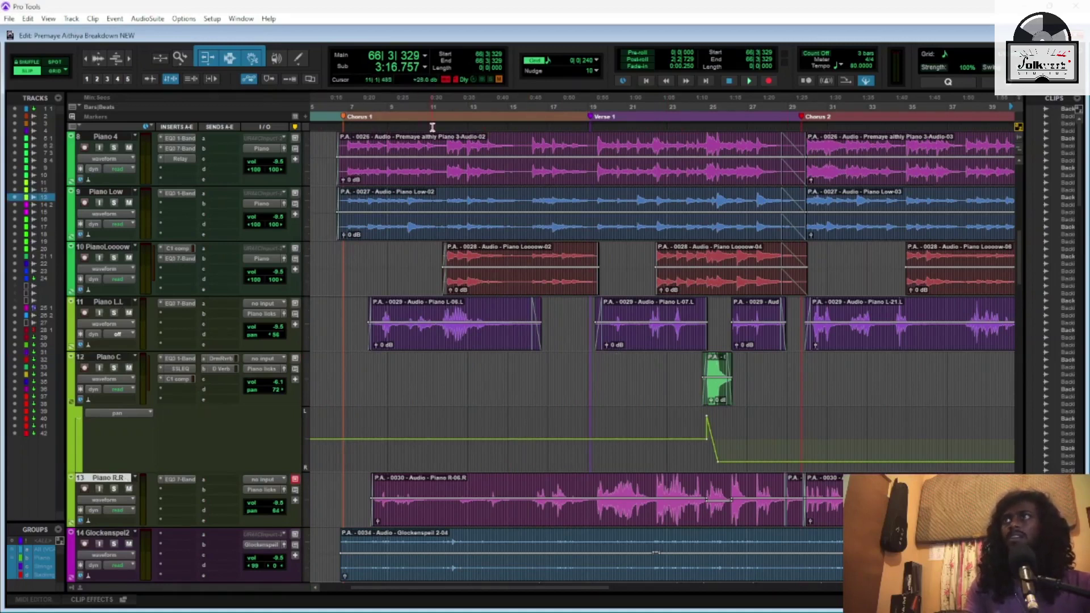
Solo Piano L.L and audition it from bar 11 and from bar 37, stopping playback at the end
click(435, 127)
click(114, 314)
key(space)
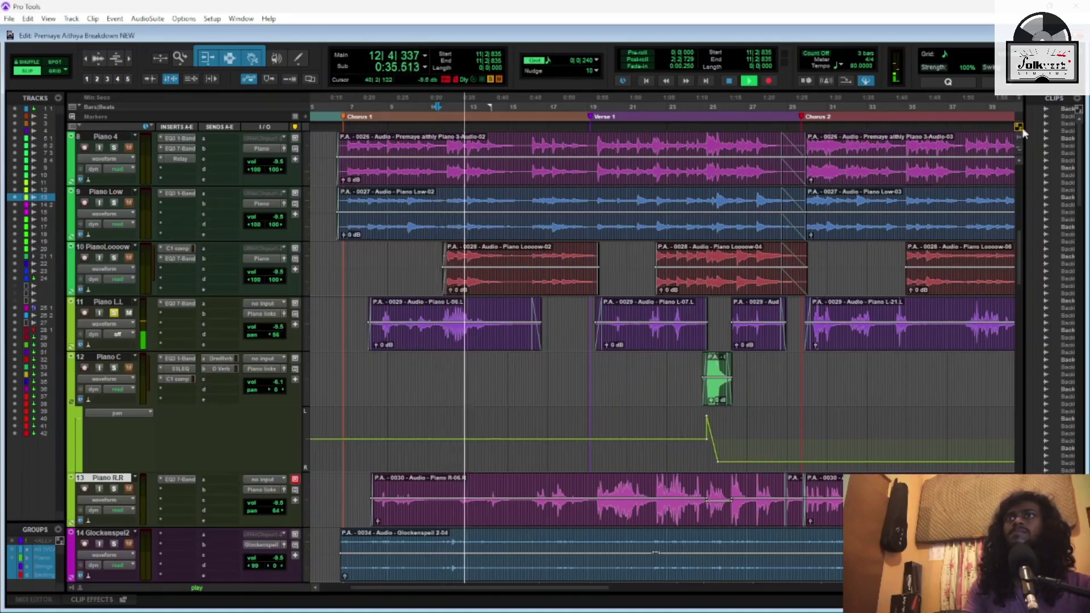
click(967, 106)
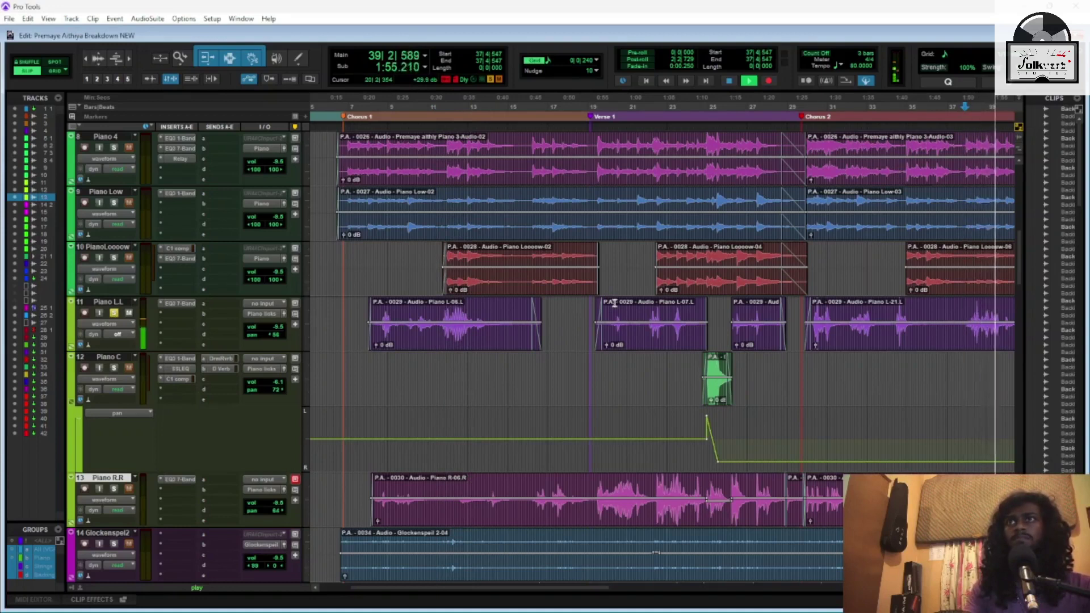
key(space)
Audition Piano C in solo, playing its short clip in Verse 1 from bar 24
click(114, 368)
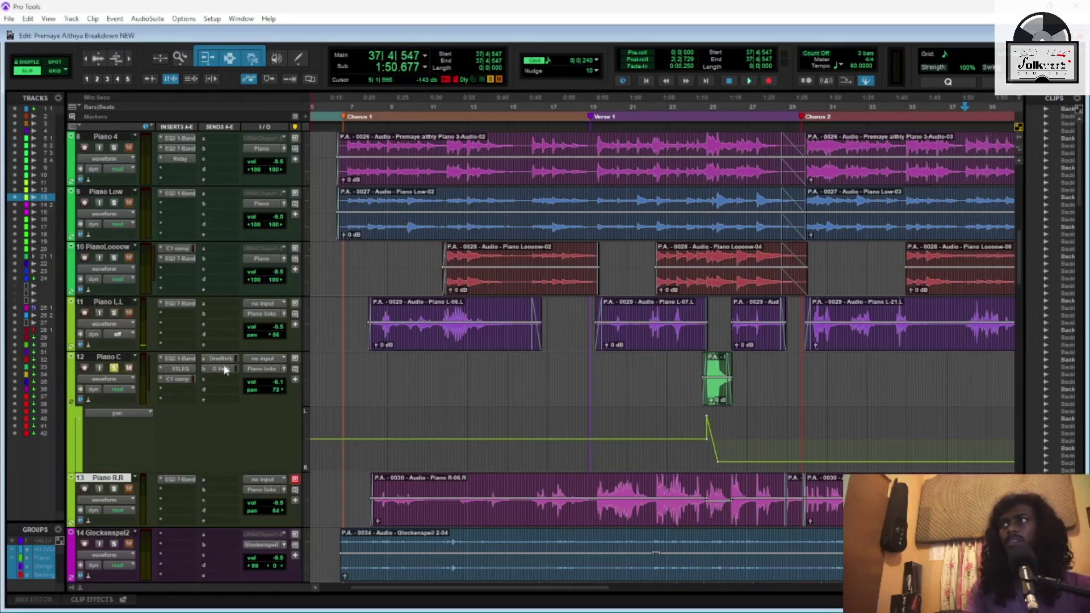
click(699, 257)
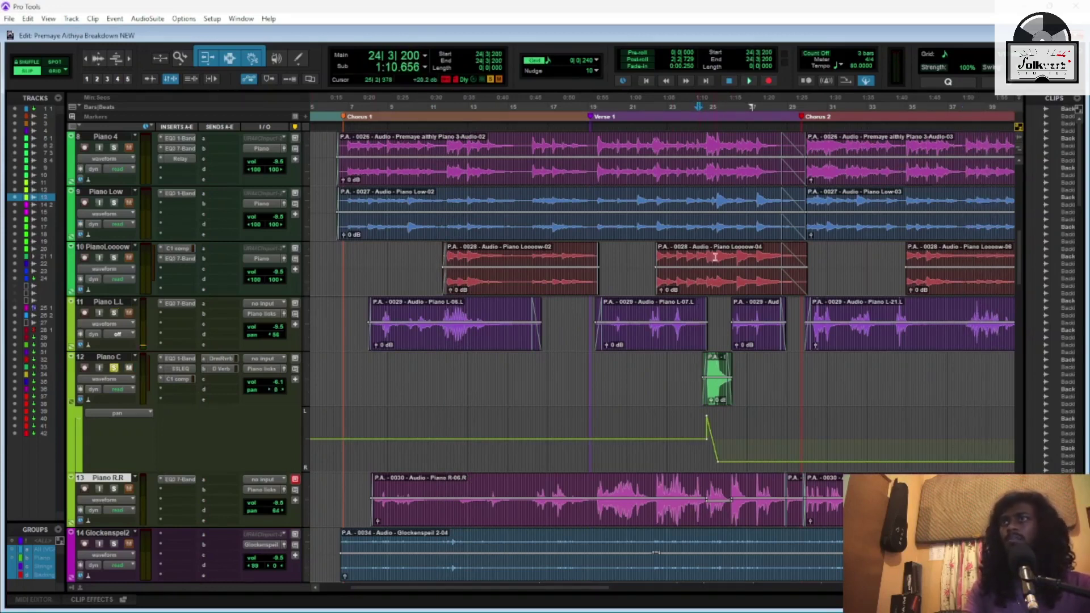
key(space)
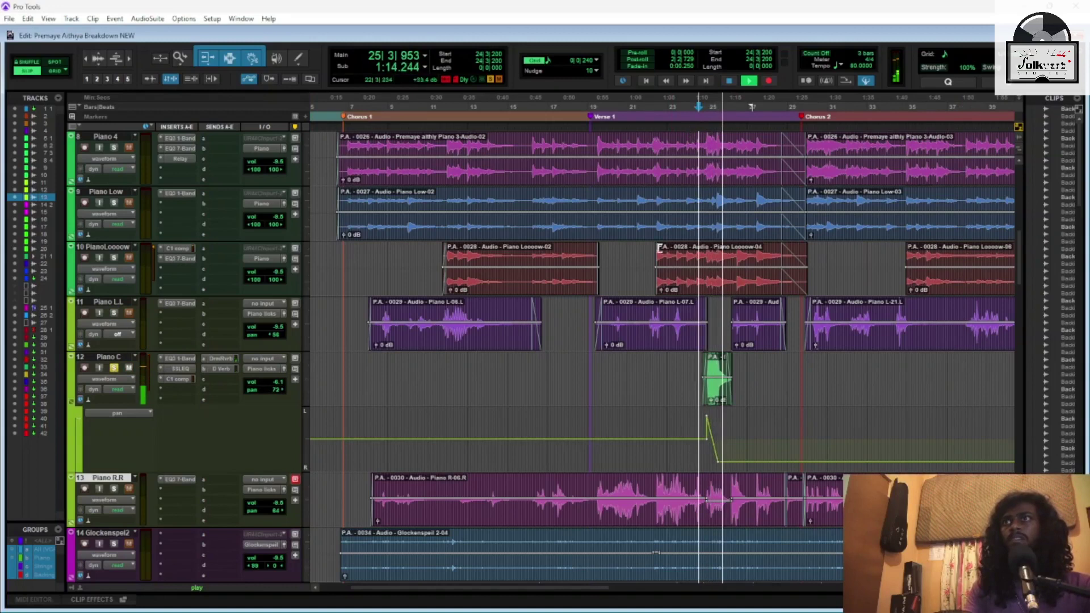
key(space)
Examine Piano C's pan automation up close while replaying its clip from the start of bar 24
key(ctrl+])
key(ctrl+])
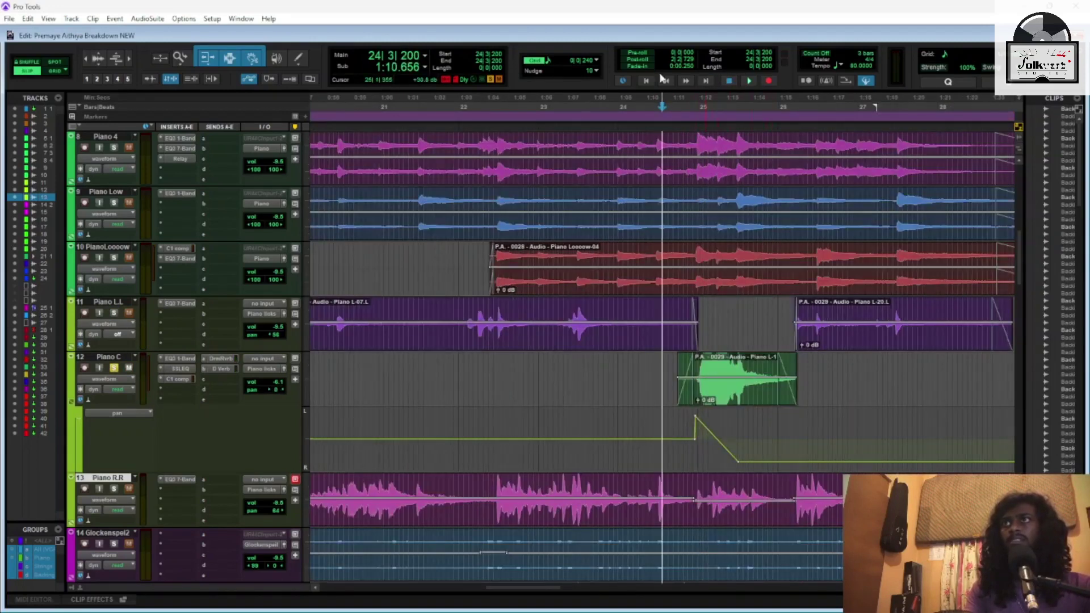
click(636, 104)
key(space)
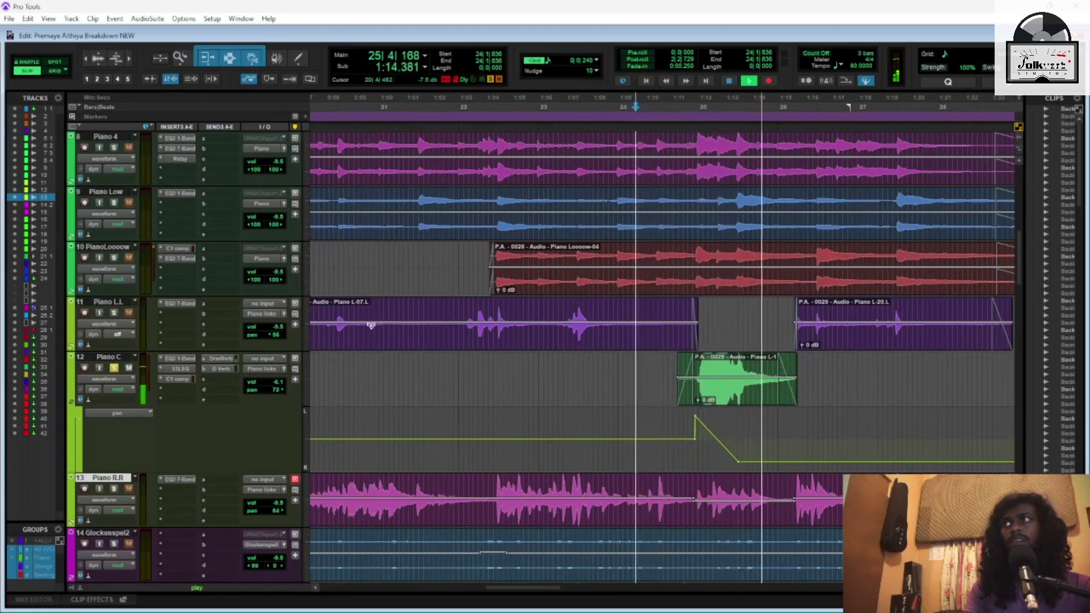
key(space)
Play the Piano C phrase within the full mix from the end of bar 24 and dismiss the error dialog
key(r)
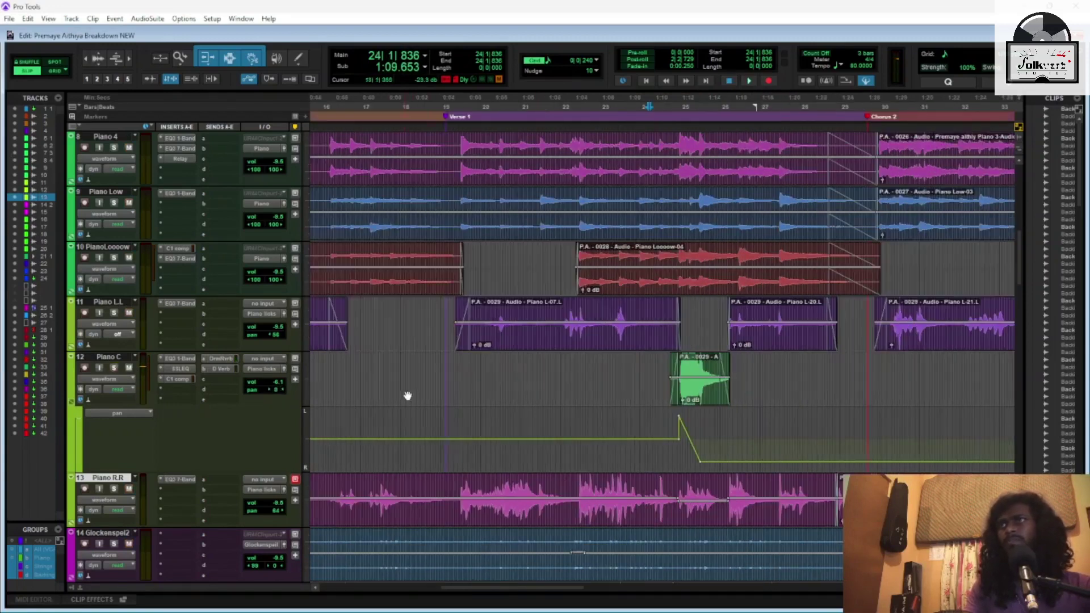
click(676, 106)
key(space)
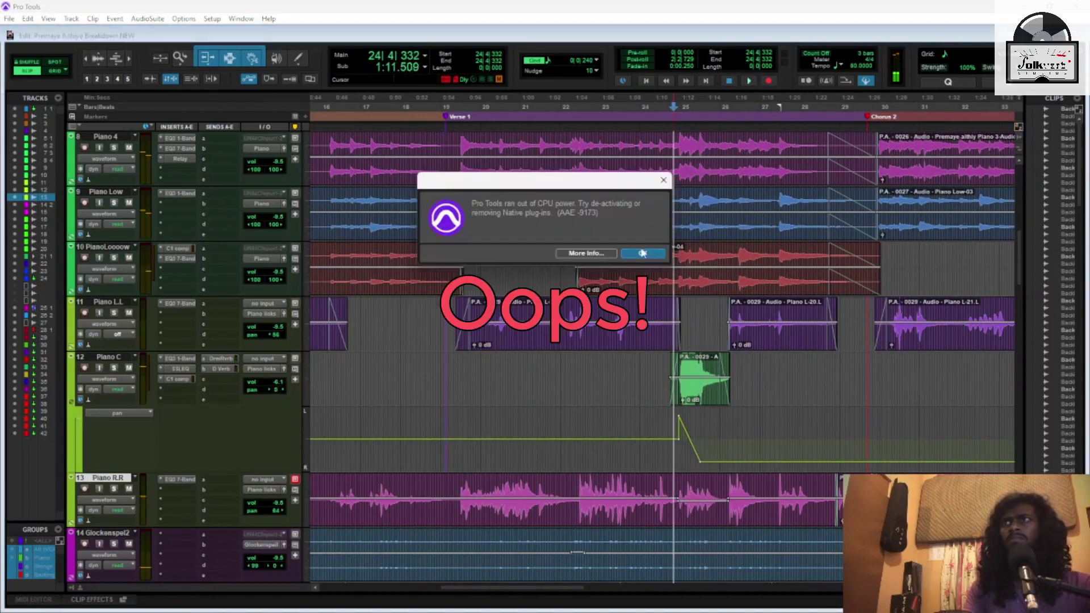
click(642, 254)
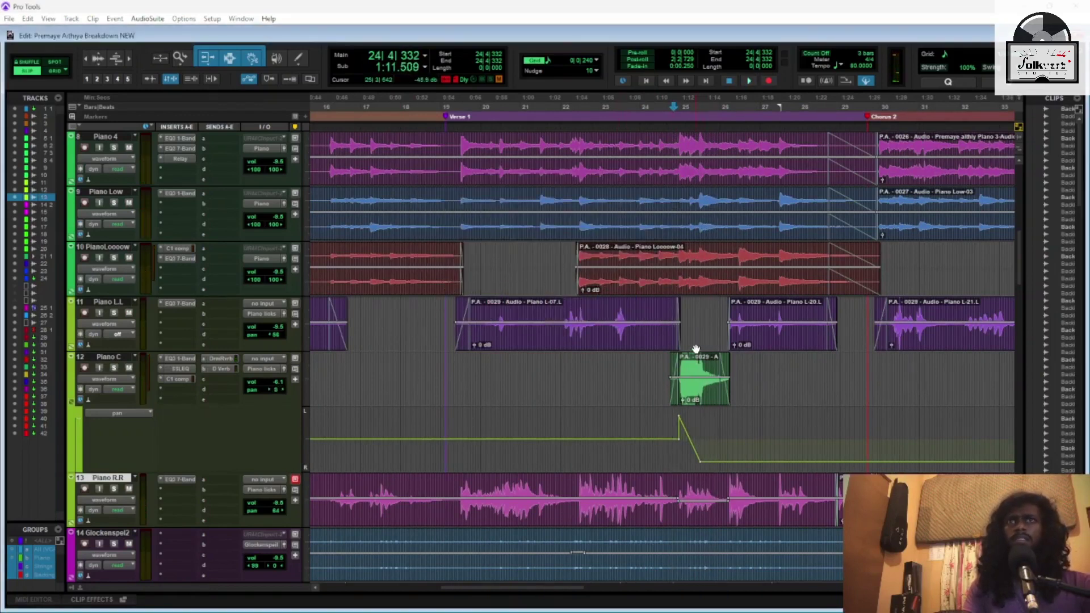
Audition Piano R.R in solo from the start of Verse 1, unsolo it during playback to hear the full mix, and stop
scroll(170, 472, down, 1)
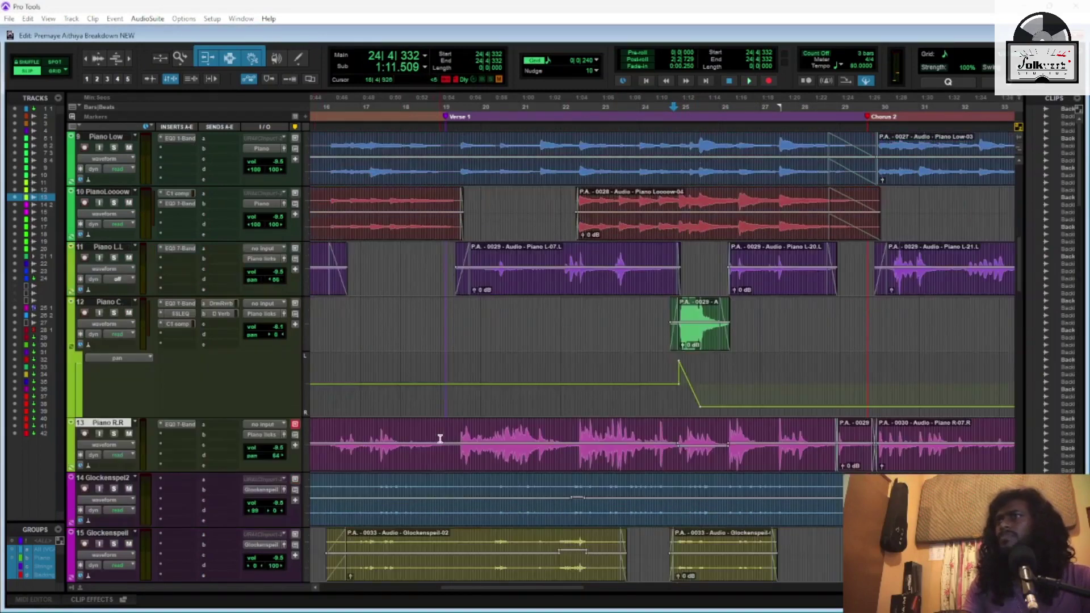
click(115, 432)
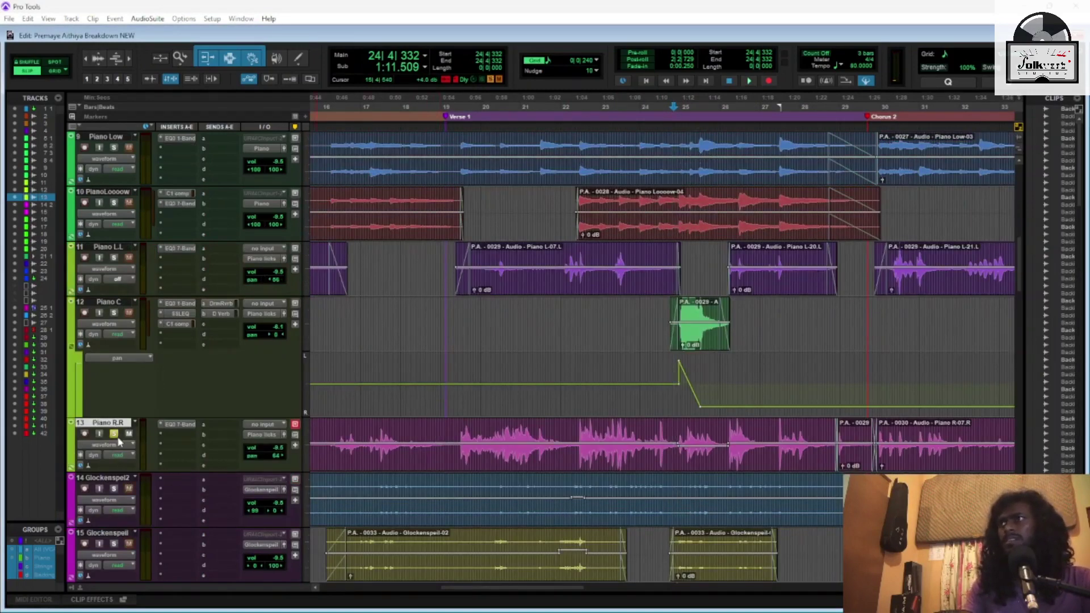
click(445, 109)
key(space)
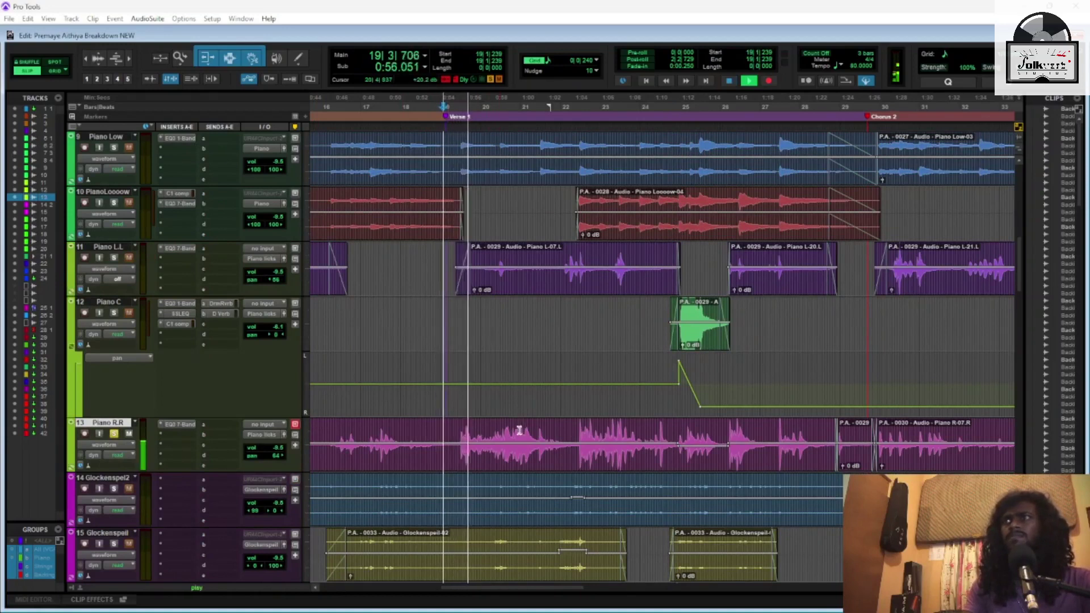
click(114, 433)
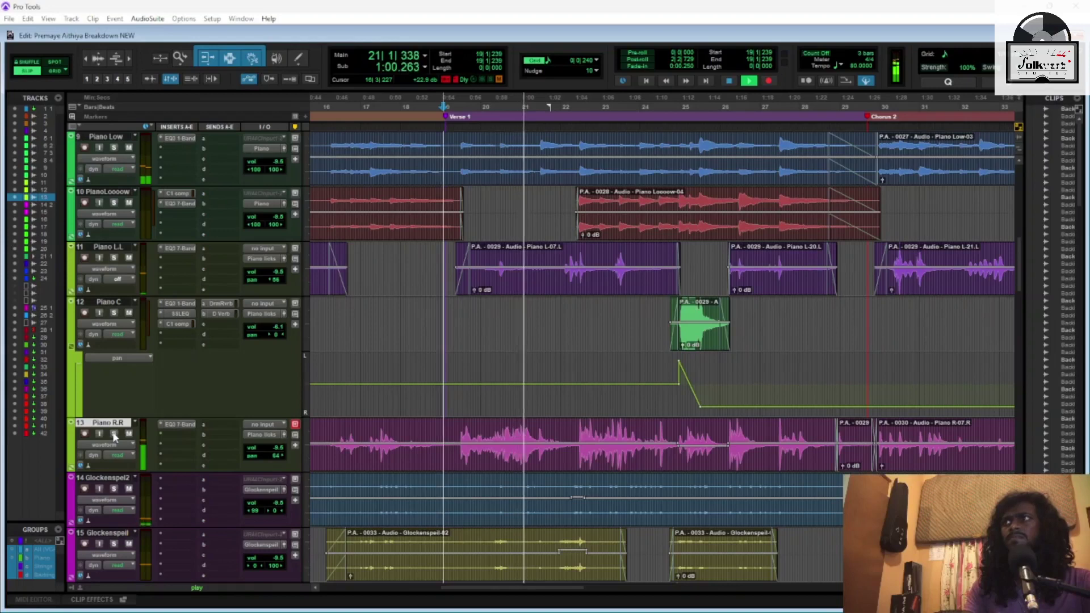
key(space)
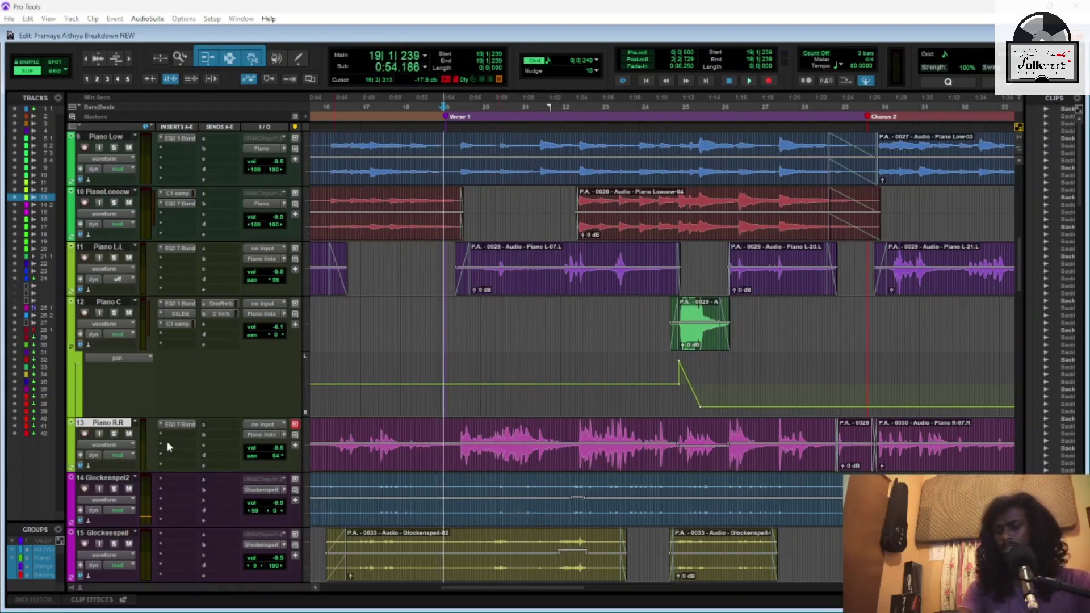
Return to the Mix window, select Piano L.L, inspect its EQ3 7-Band and close the equalizer
key(ctrl+equal)
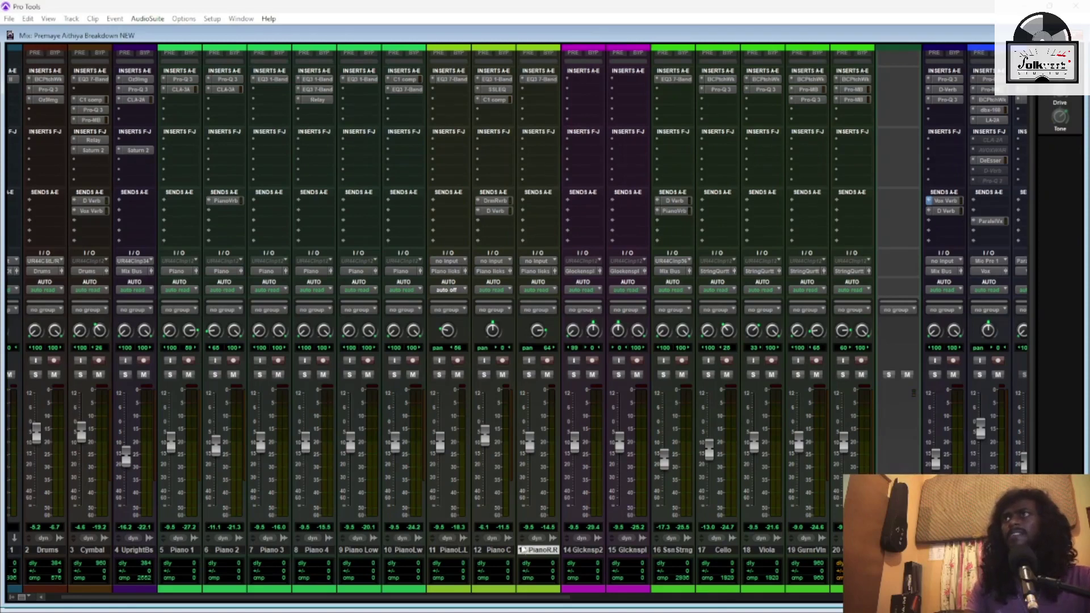
click(472, 549)
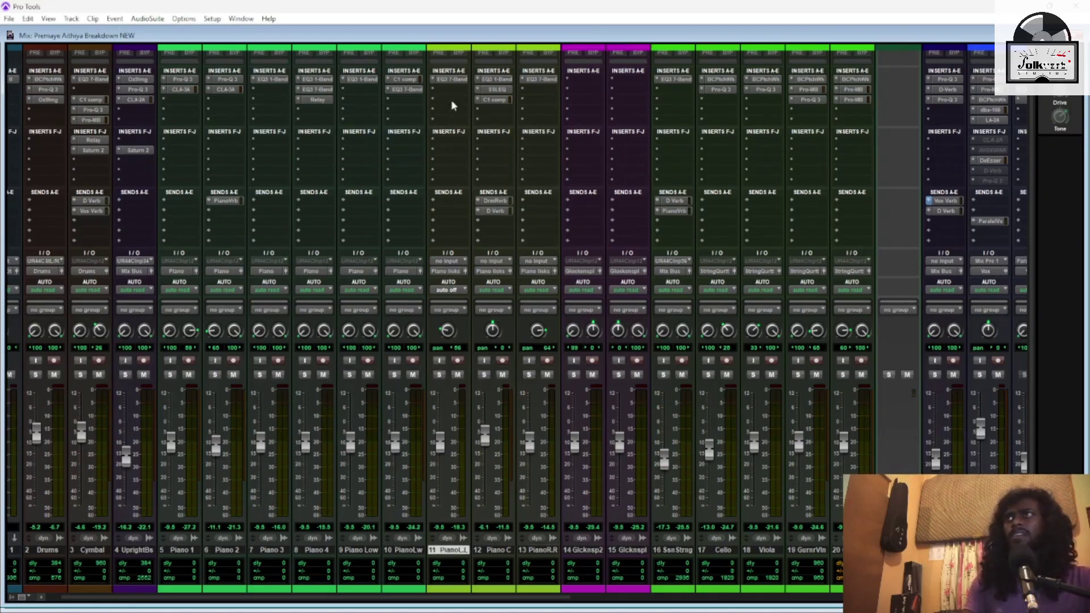
click(452, 80)
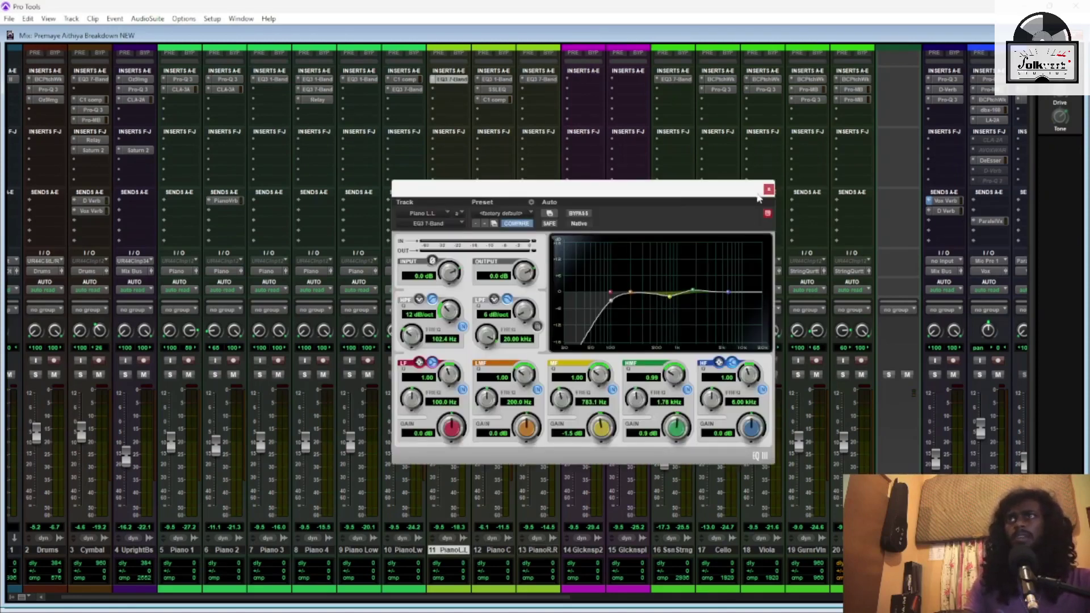
click(767, 190)
Select Piano C and inspect its EQ3 1-Band peak filter and its SSL G-EQ
click(507, 547)
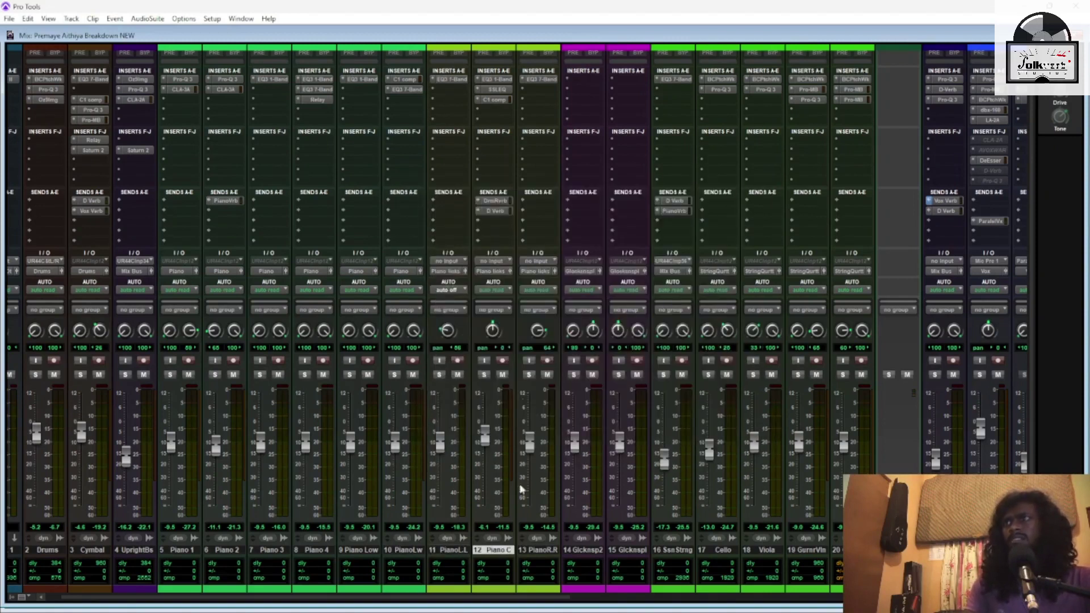
click(496, 80)
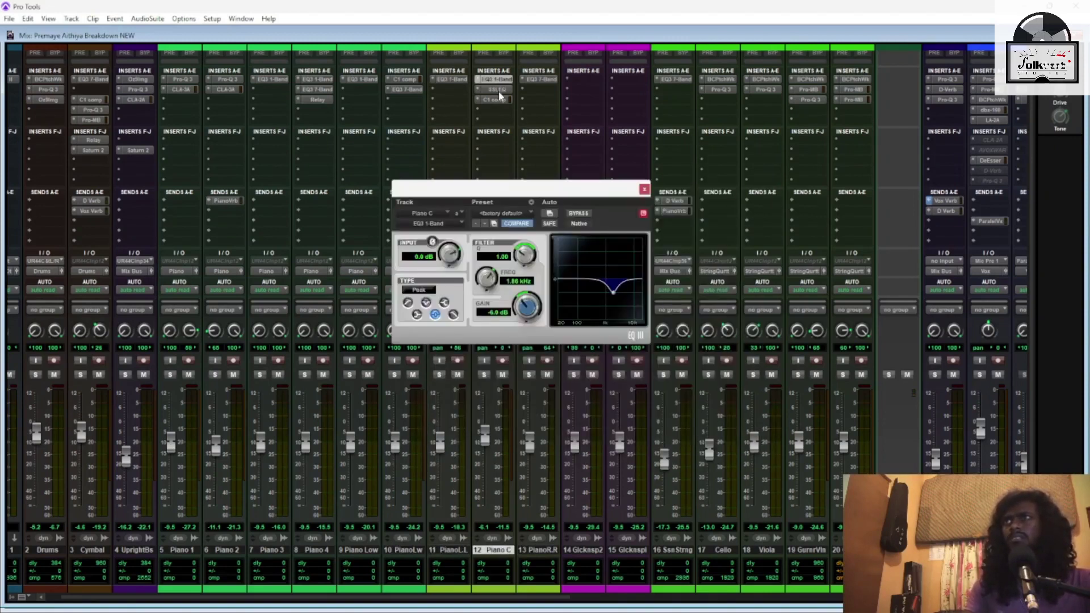
click(499, 90)
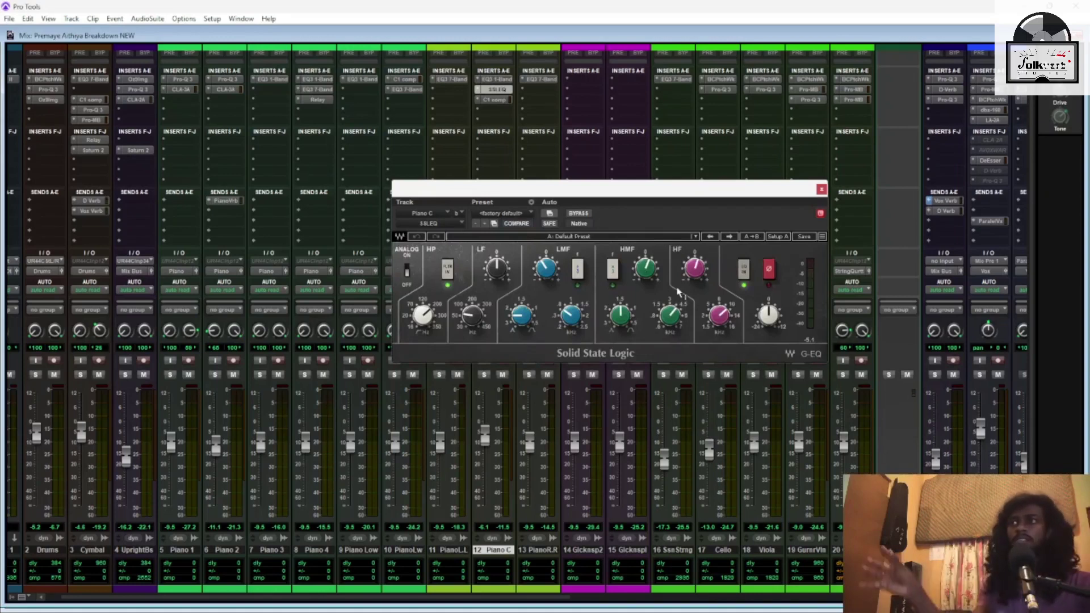
mouse_move(680, 293)
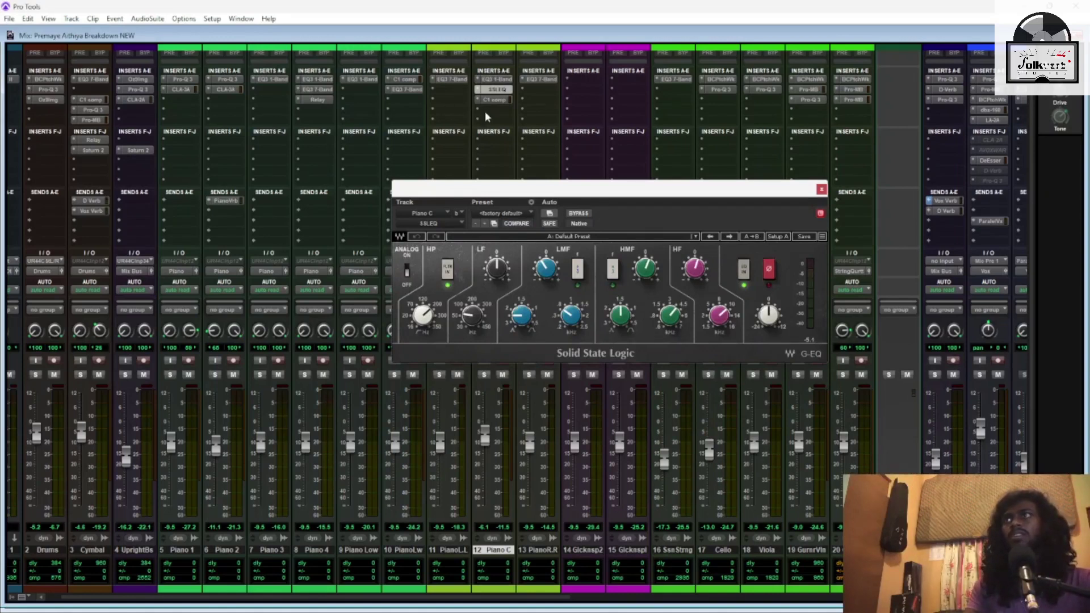
Inspect Piano C's C1 compressor and its Drum Reverb and D Verb sends, closing each window
click(494, 100)
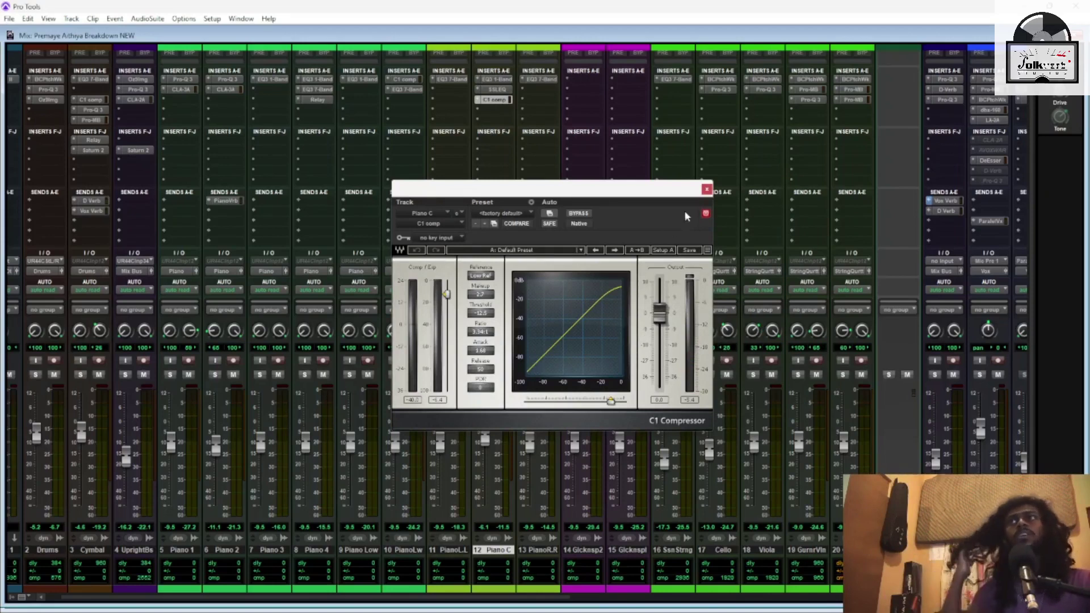
click(707, 191)
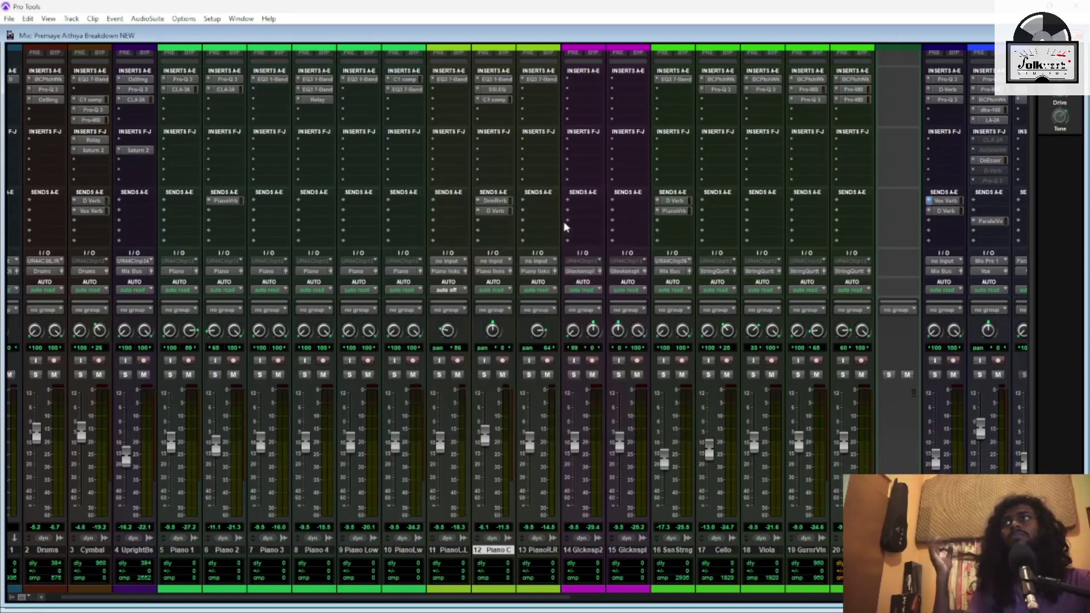
click(496, 202)
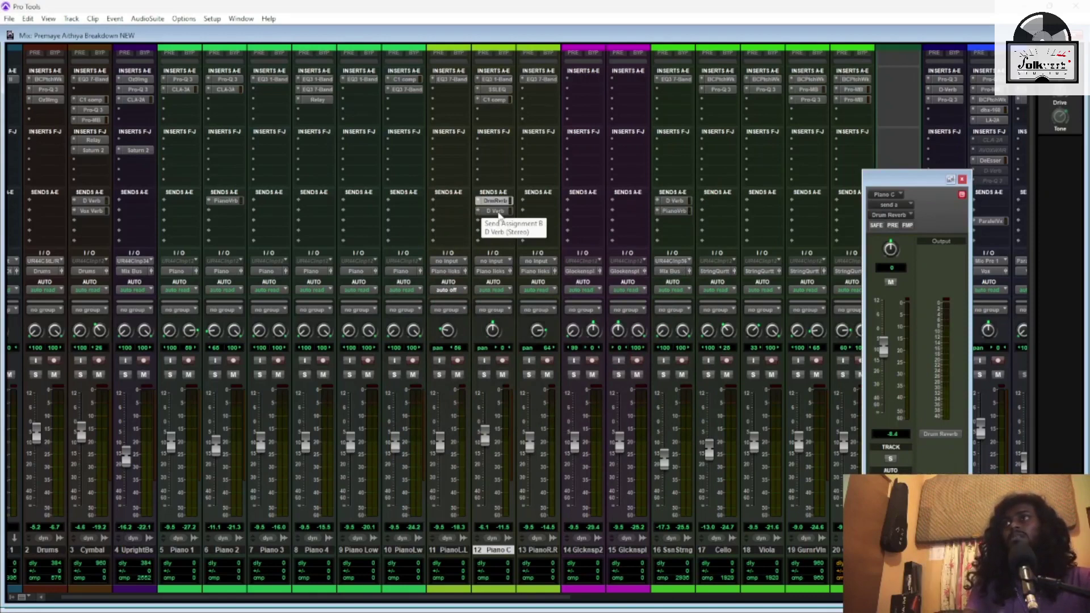
click(498, 213)
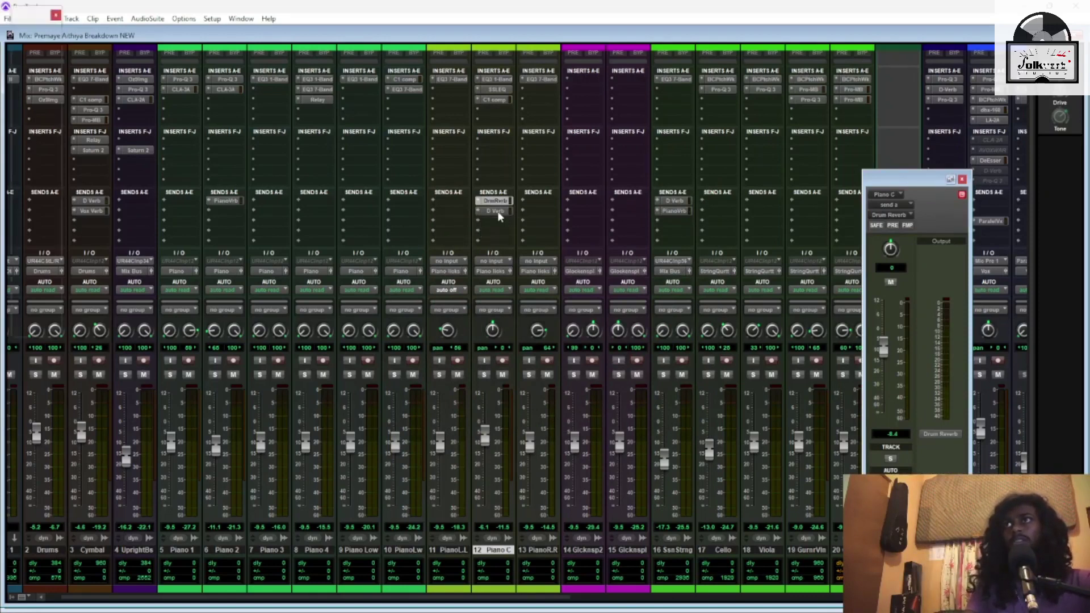
drag(20, 25, 772, 190)
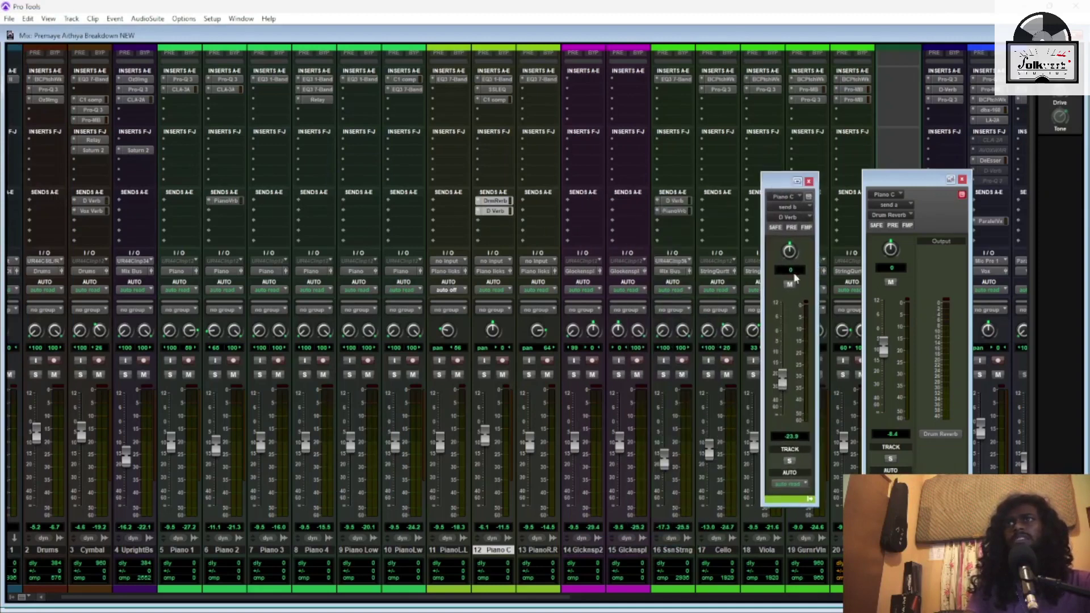
click(808, 182)
click(961, 179)
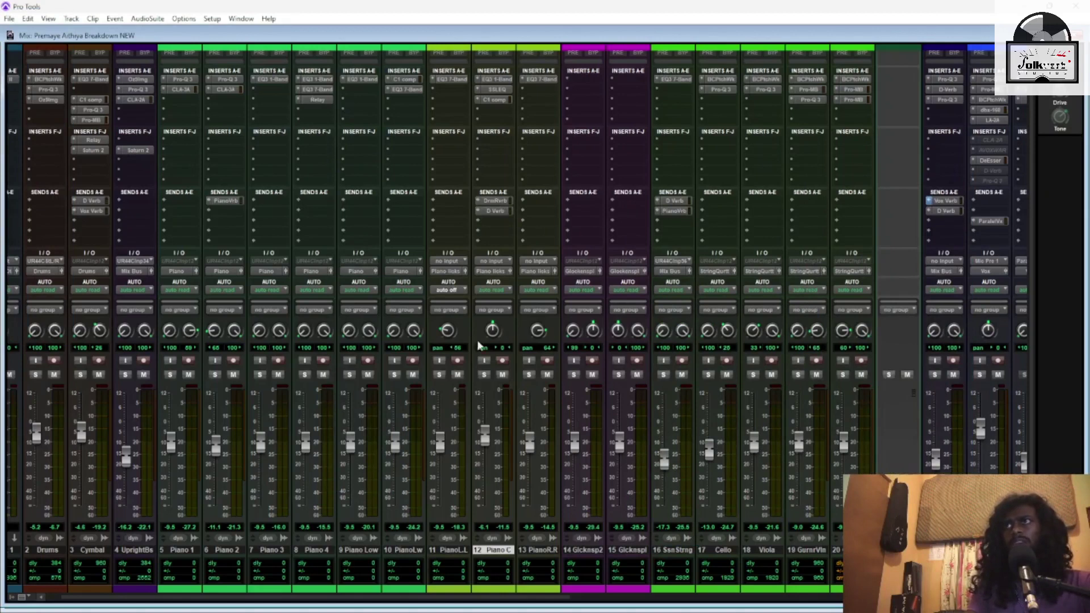
Inspect the EQ3 7-Band on Piano R.R and close the equalizer
click(542, 80)
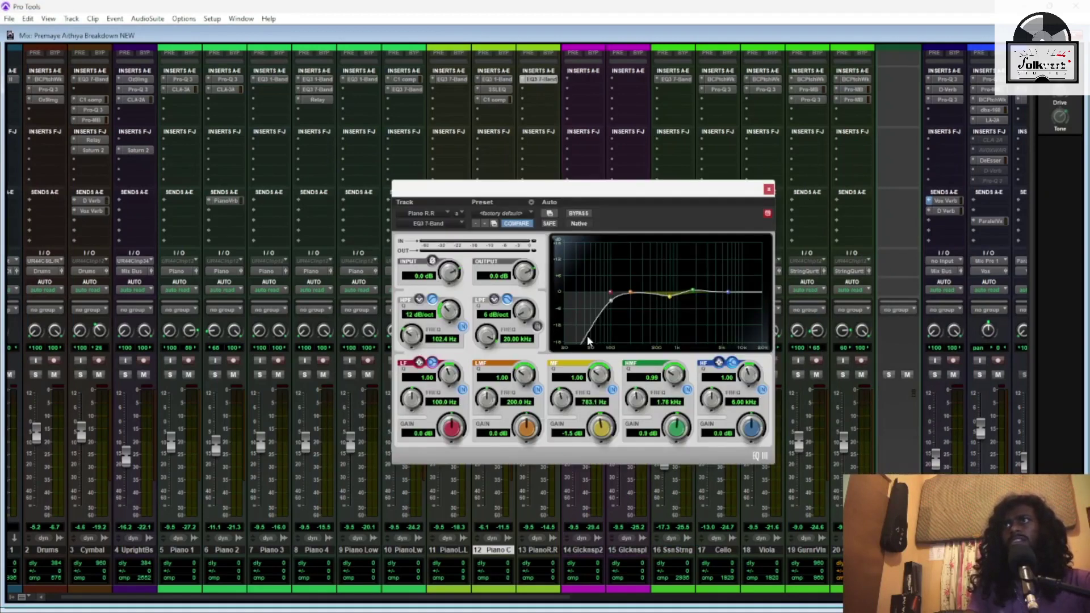
click(769, 189)
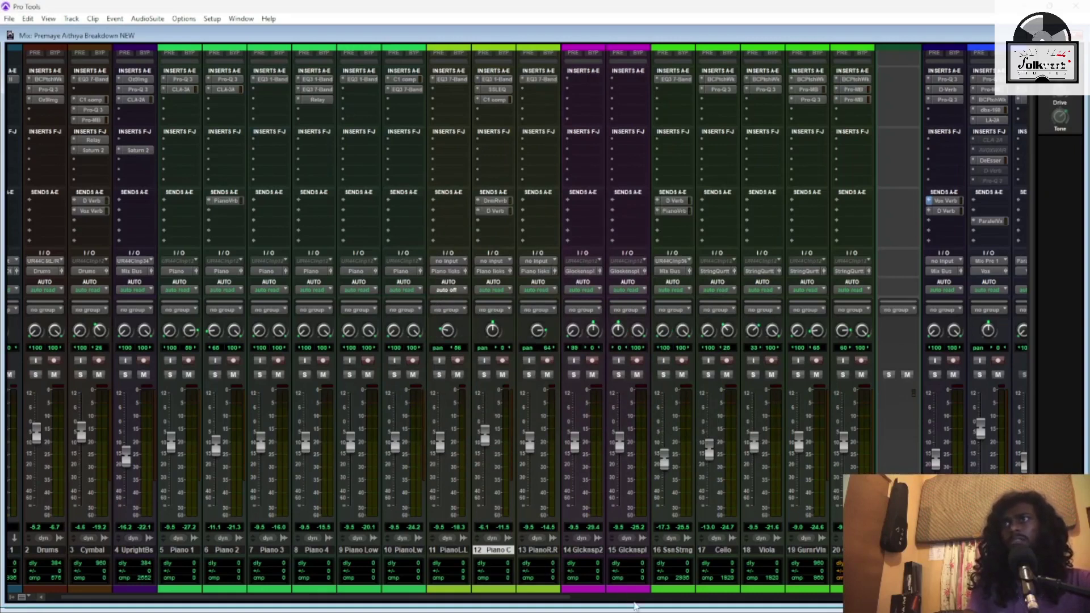
Select the Piano licks bus and inspect its Relay plug-in and D Verb send, closing both windows
drag(573, 602, 971, 602)
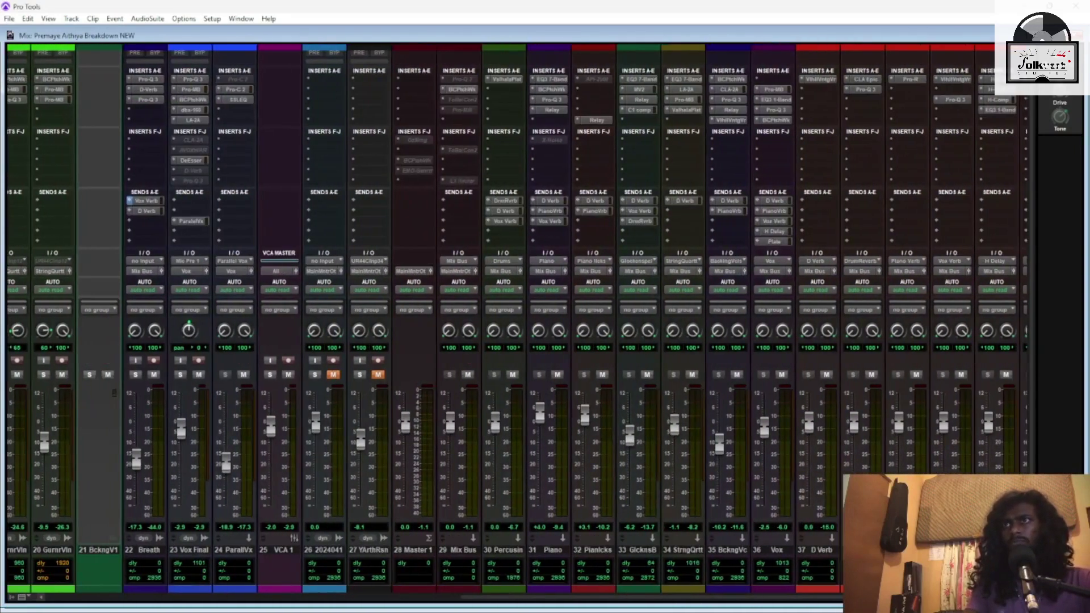
click(595, 550)
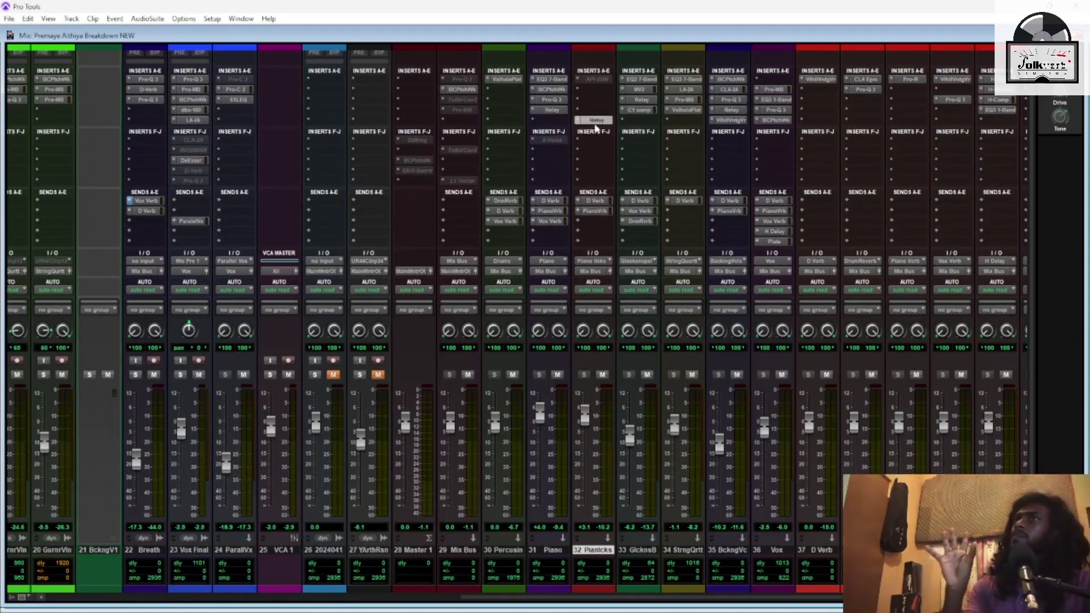
click(595, 121)
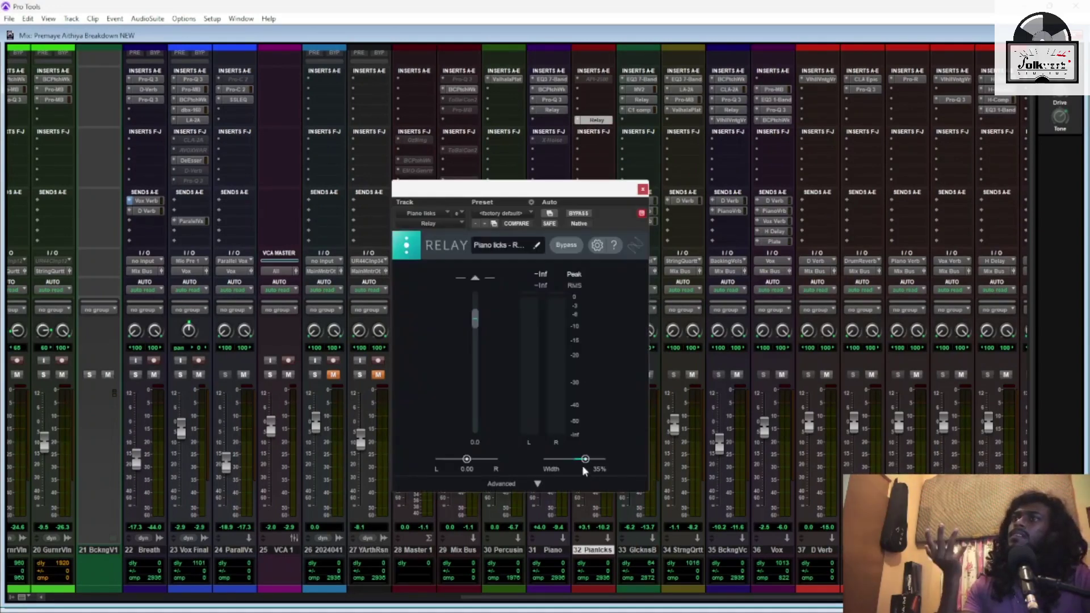
click(643, 189)
click(596, 211)
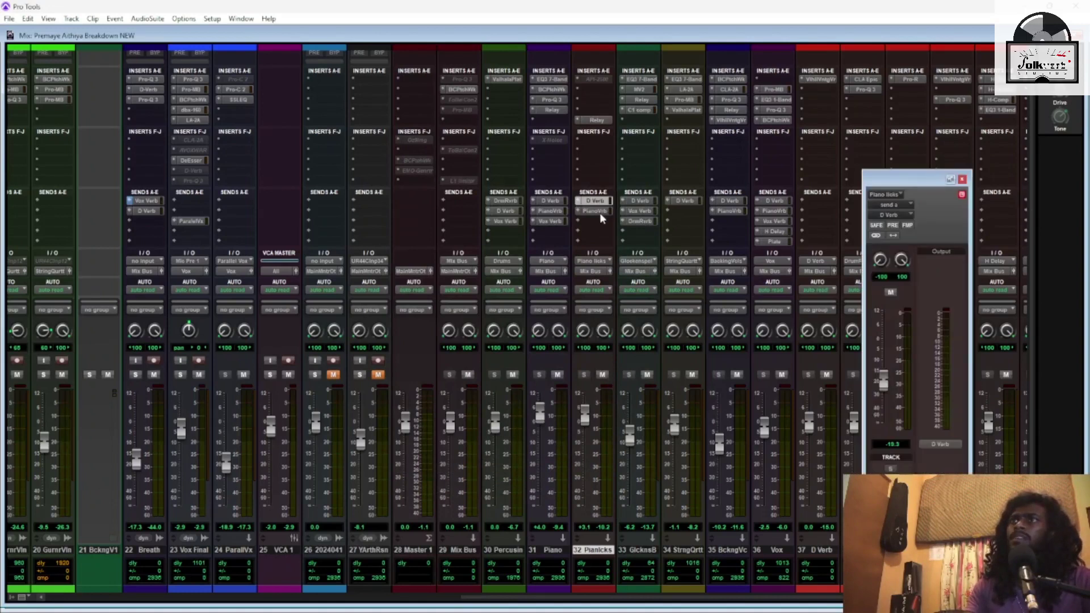
click(962, 179)
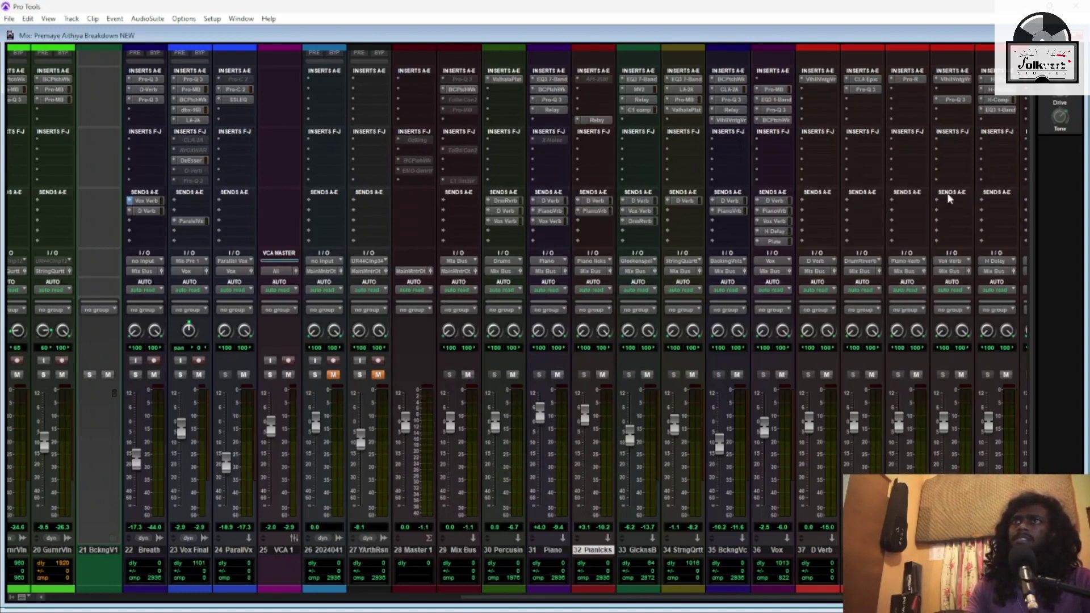
Review the Glockenspiel 2 and Glockenspiel channel strips, then select the Glockenspiel bus they feed
drag(636, 603, 238, 609)
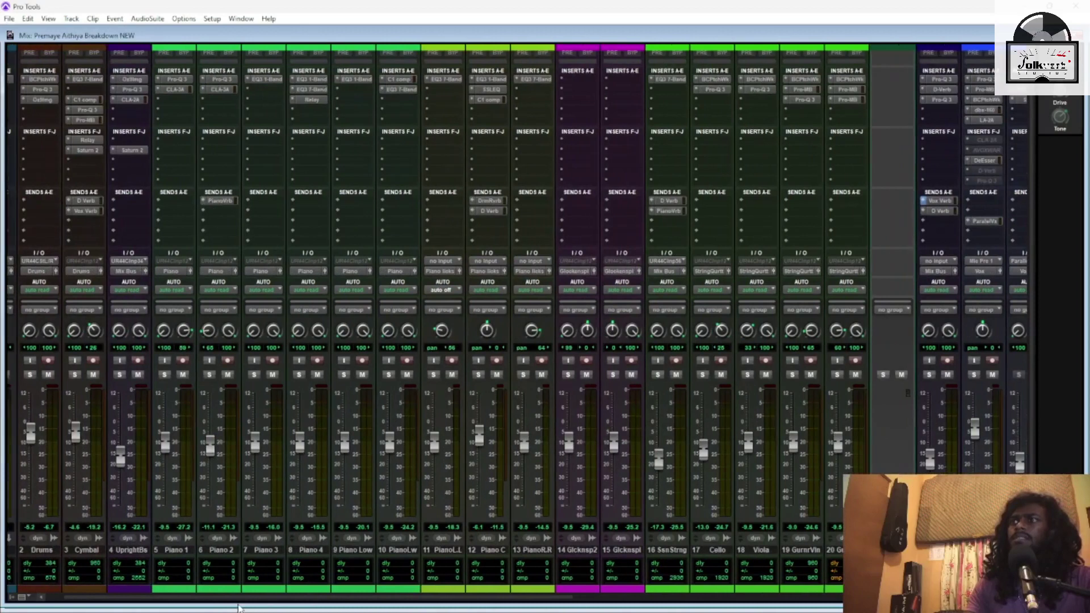
click(583, 550)
click(625, 551)
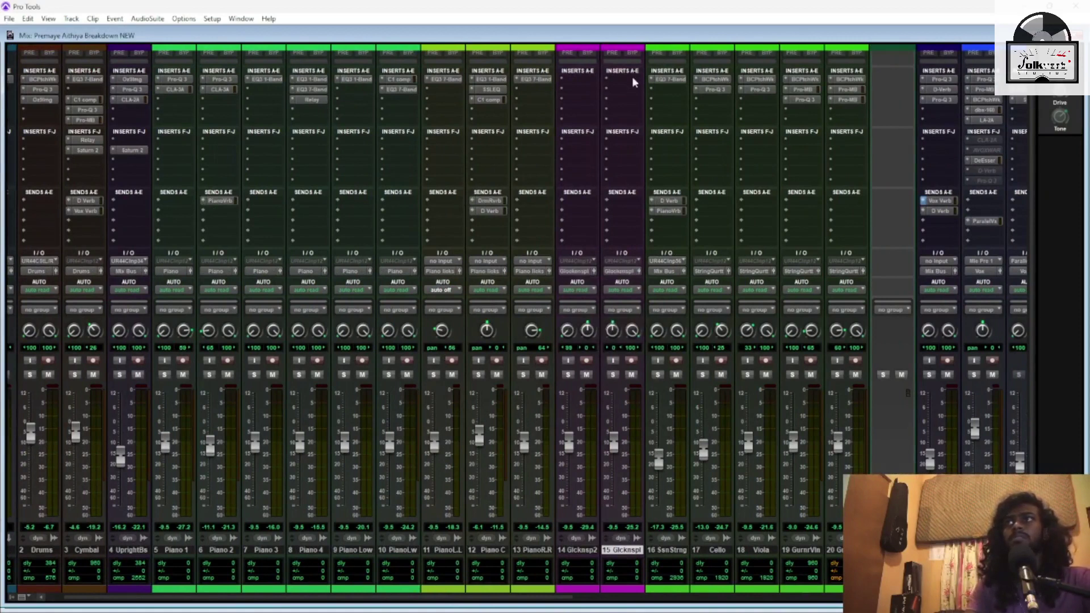
drag(512, 598, 527, 600)
click(611, 551)
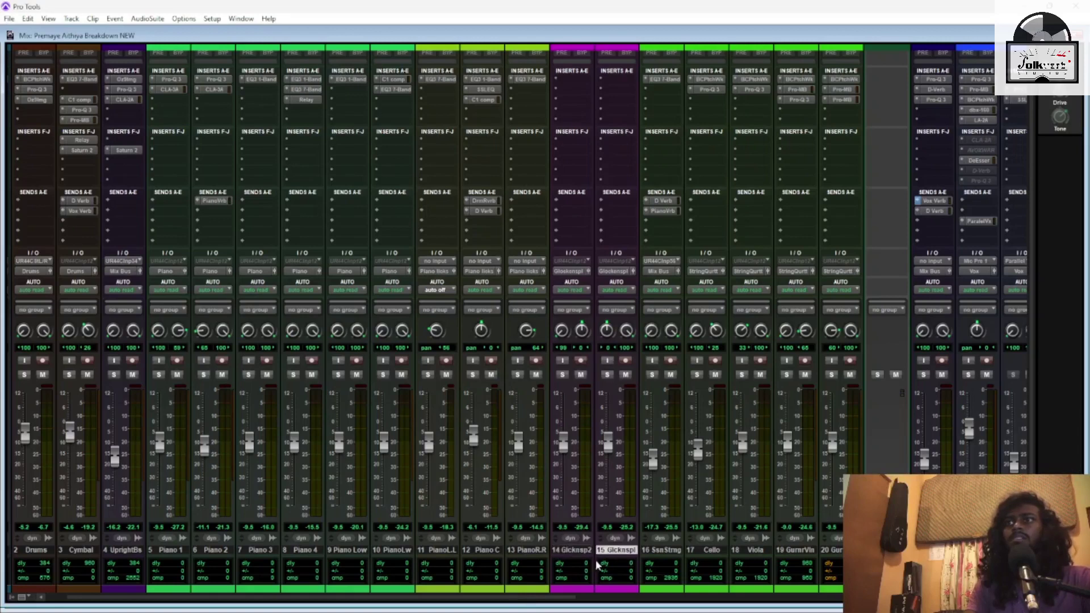
drag(485, 601, 843, 601)
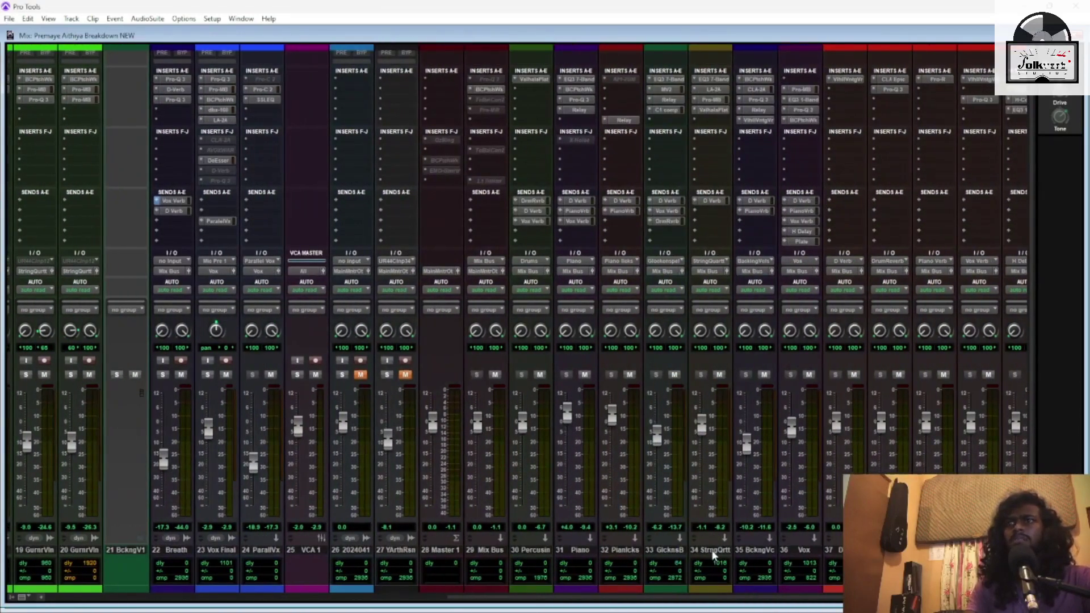
click(663, 551)
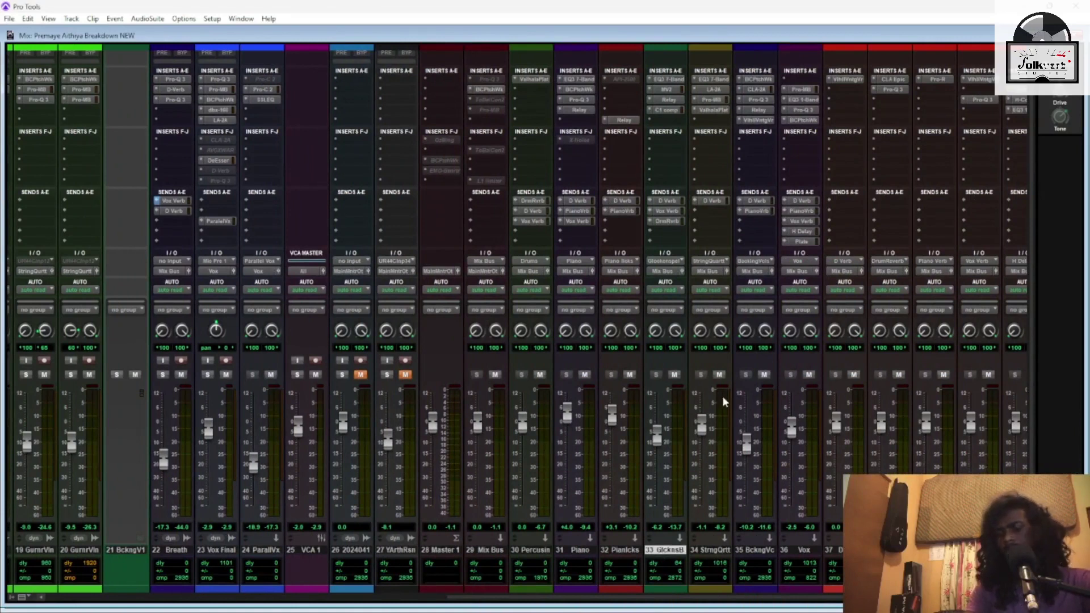
Switch to the Edit window and place the playback start at about 21|4|547 in Verse 1, with the Glockenspiel tracks in view
key(ctrl+equal)
scroll(657, 407, down, 3)
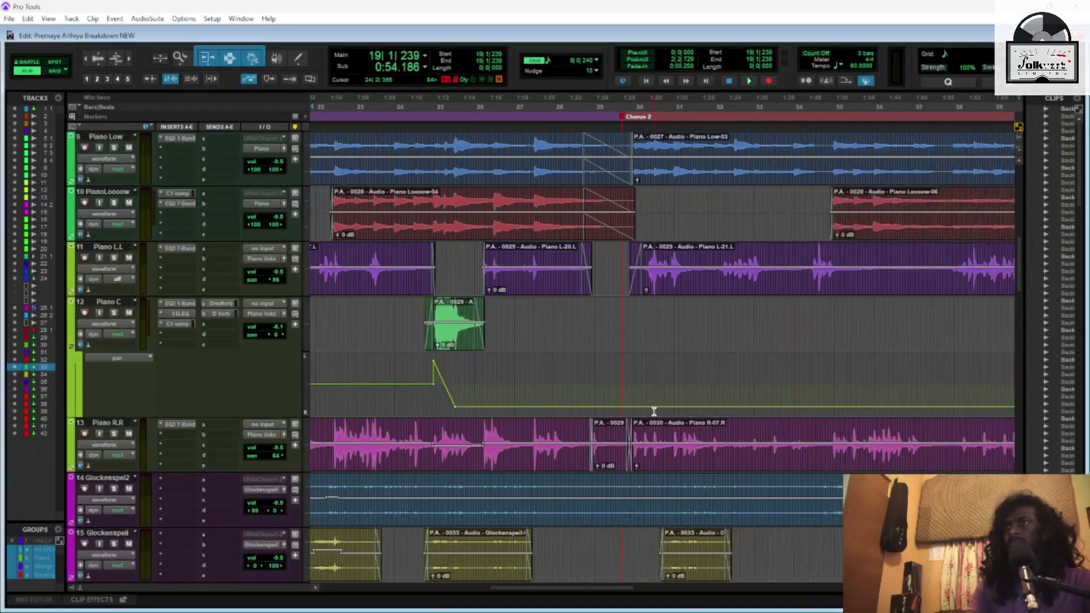
scroll(652, 421, down, 2)
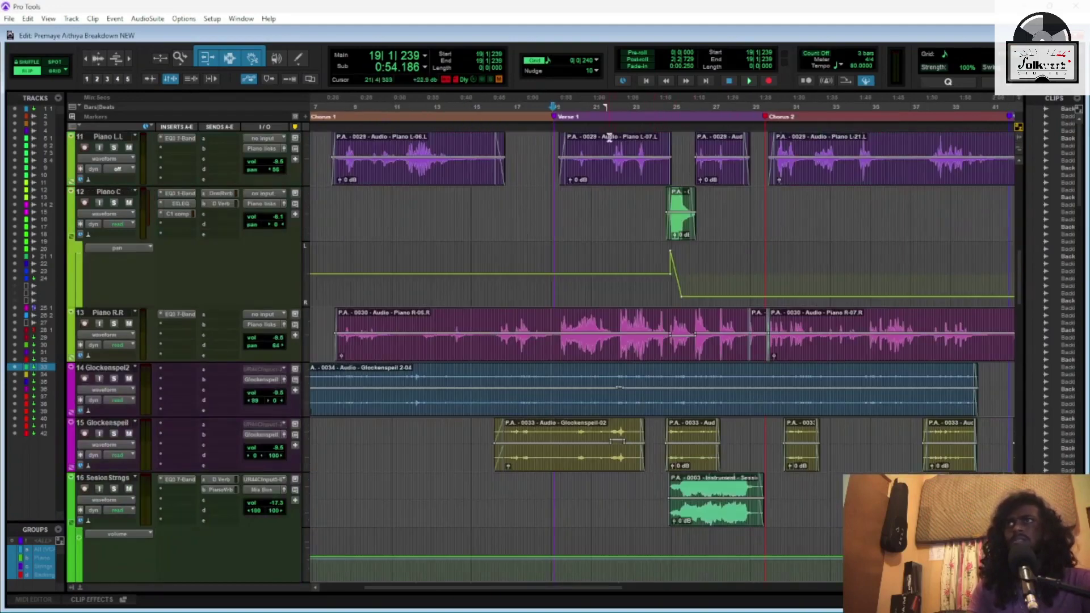
click(605, 108)
key(ctrl+bracketright)
key(ctrl+bracketright)
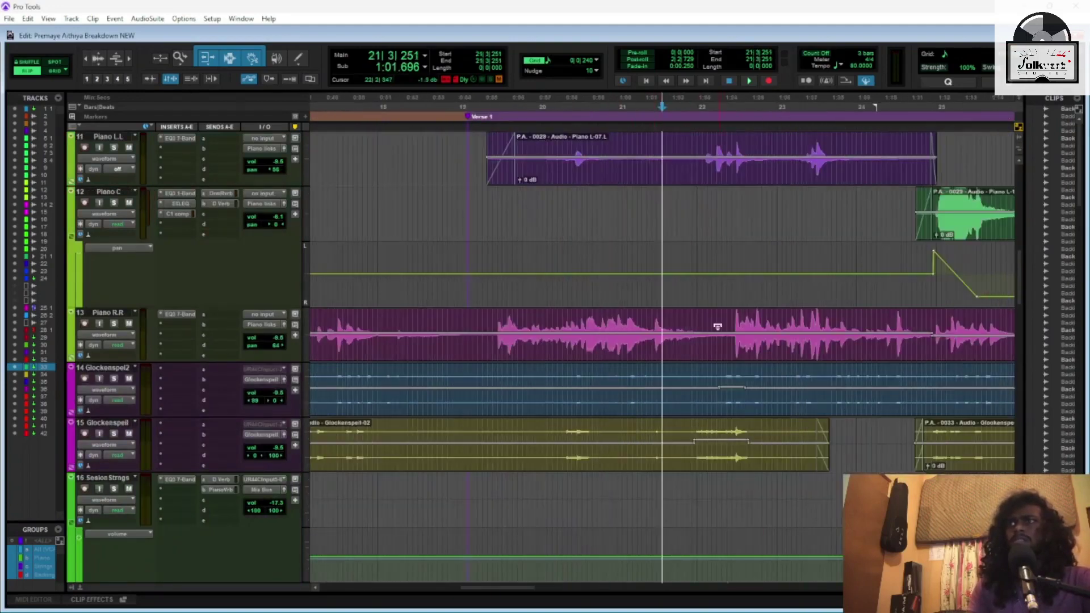
click(688, 117)
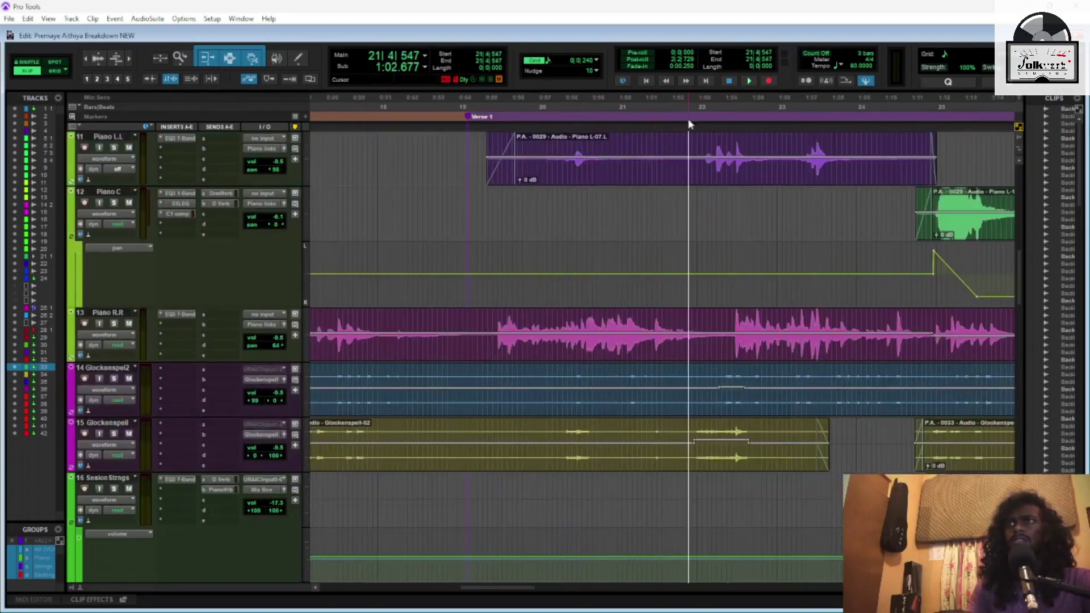
Audition both Glockenspiel tracks together in solo from the playback start, stop playback and clear their solos
click(113, 378)
click(114, 434)
key(space)
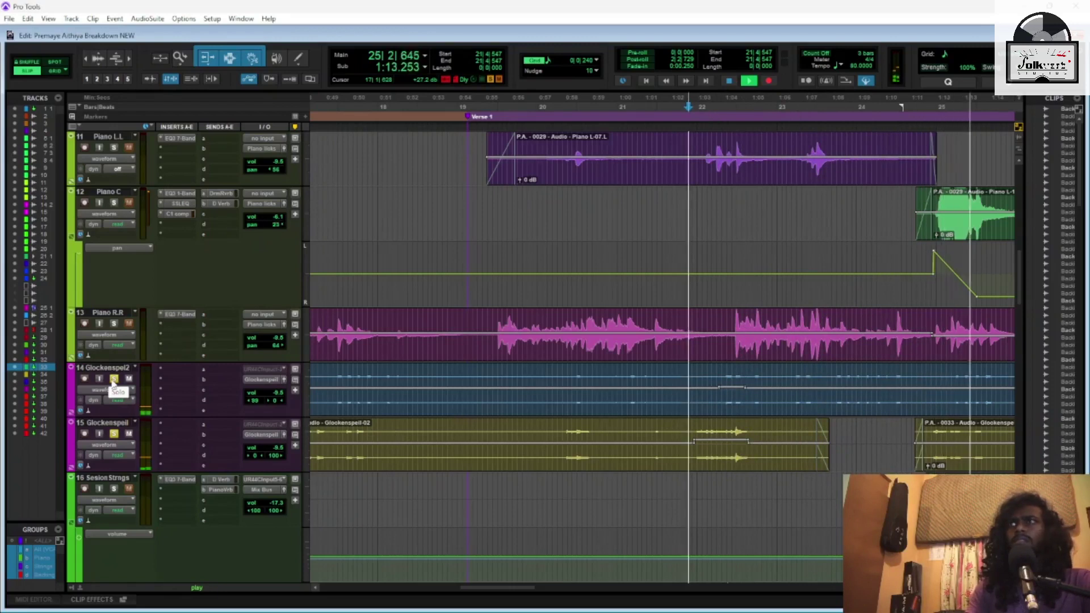
key(space)
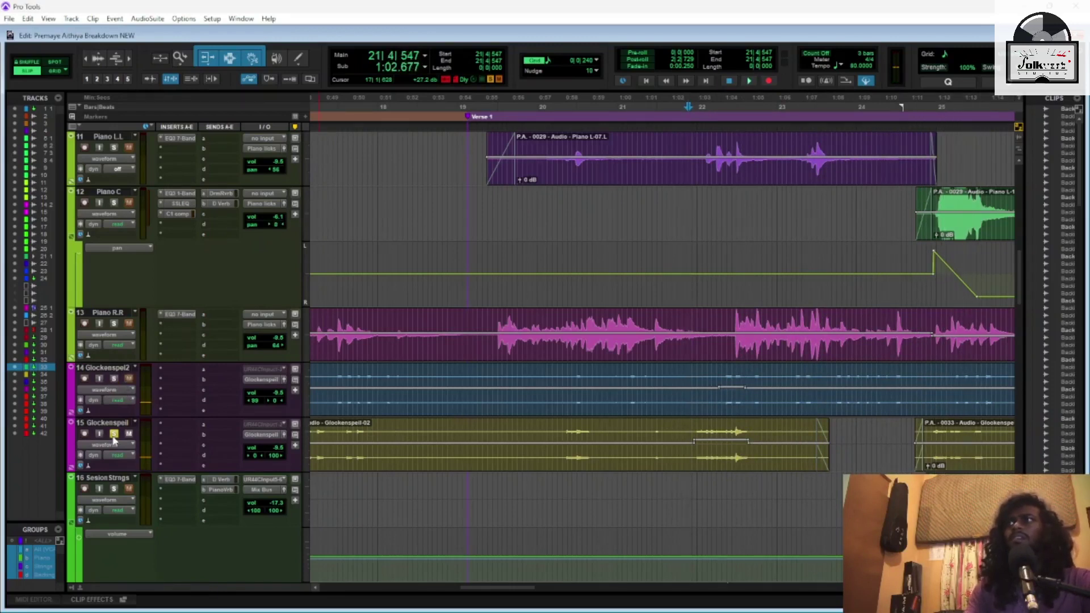
Examine the level lines on the two Glockenspiel tracks in Verse 1 and their clip layout through to the Outro
key(ctrl+[)
key(ctrl+[)
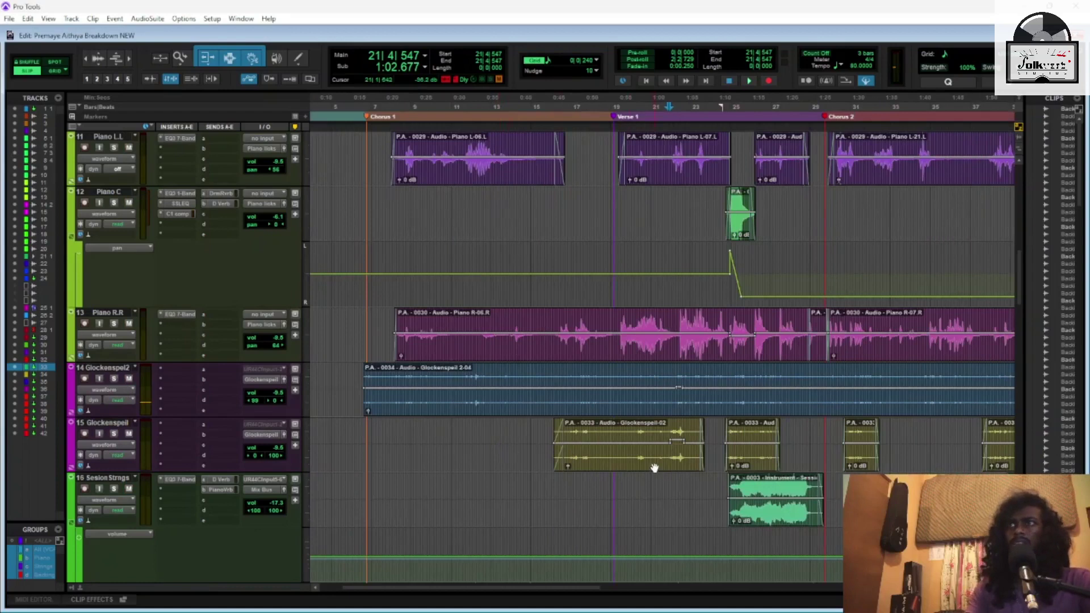
scroll(653, 467, right, 2)
key(ctrl+])
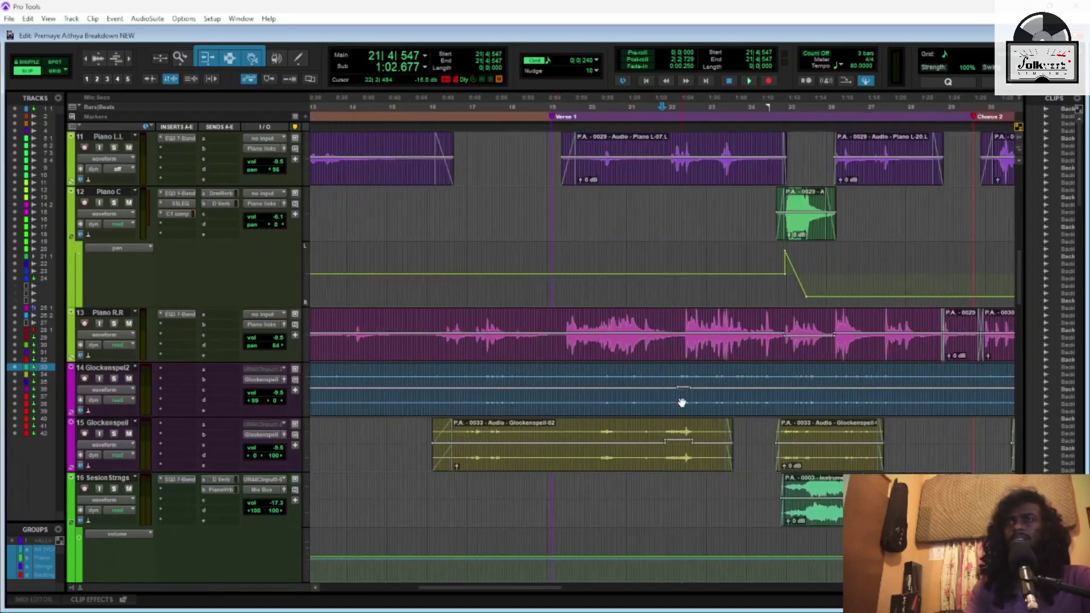
key(ctrl+])
key(ctrl+])
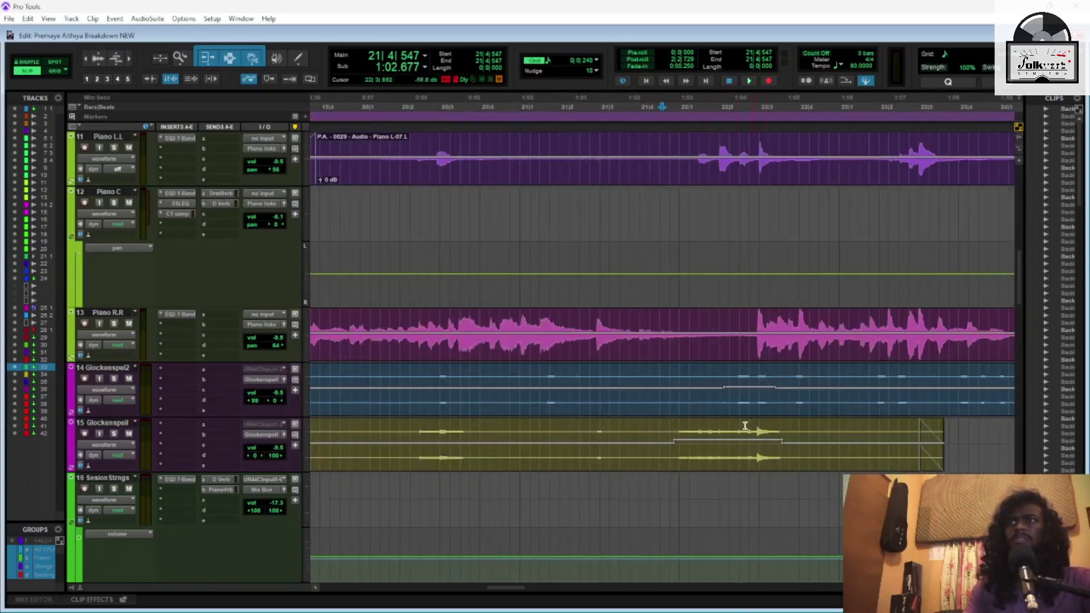
key(ctrl+[)
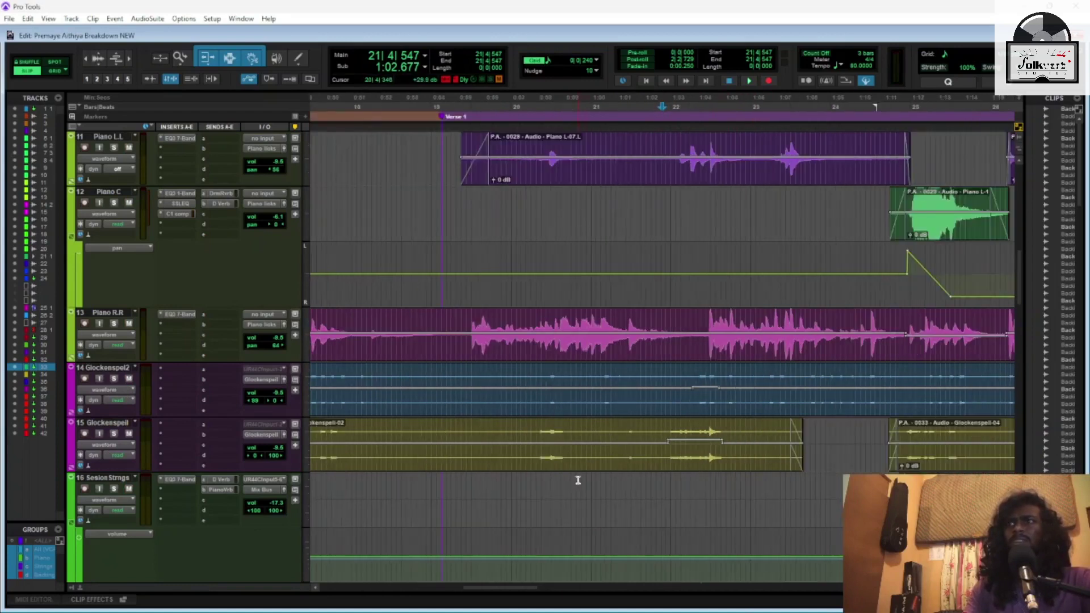
key(ctrl+[)
key(ctrl+[)
scroll(627, 490, right, 5)
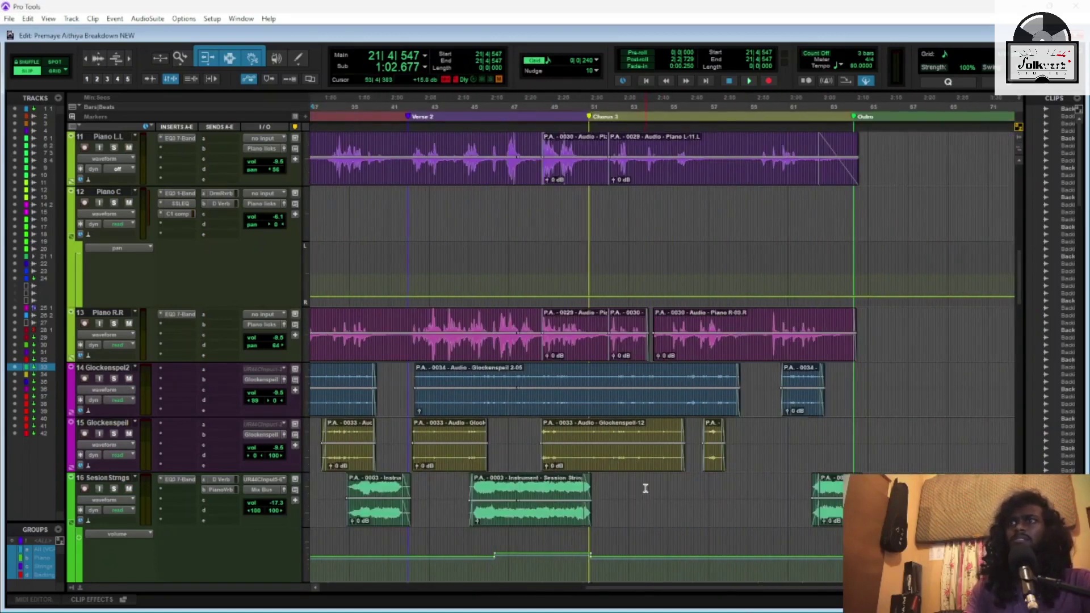
Return to the Mix window and select the Glockenspiel and Glockenspiel 2 channels in turn to review their routing
key(ctrl+=)
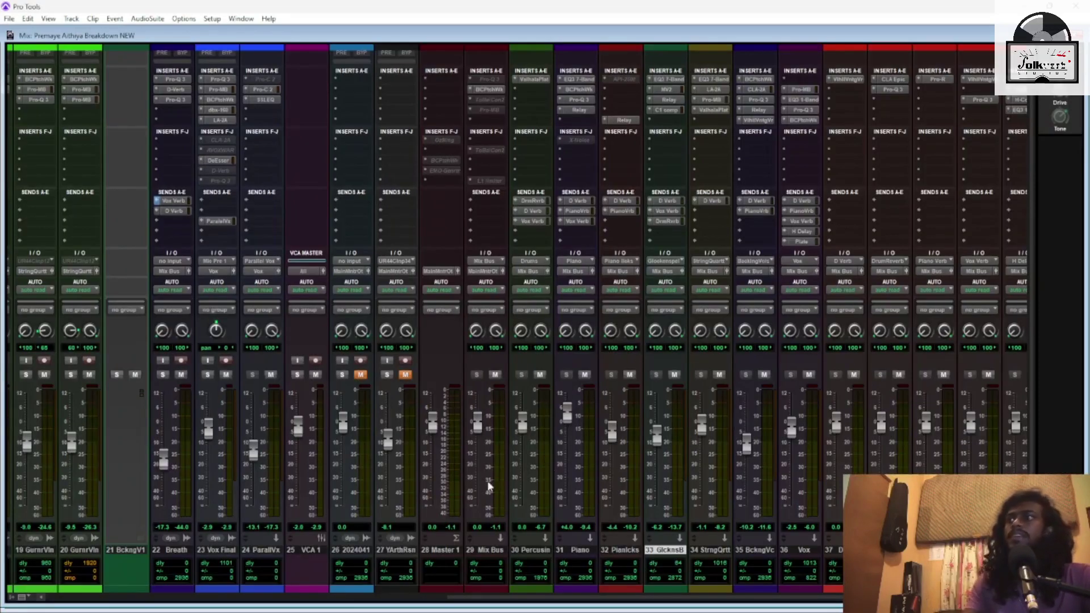
scroll(461, 597, left, 5)
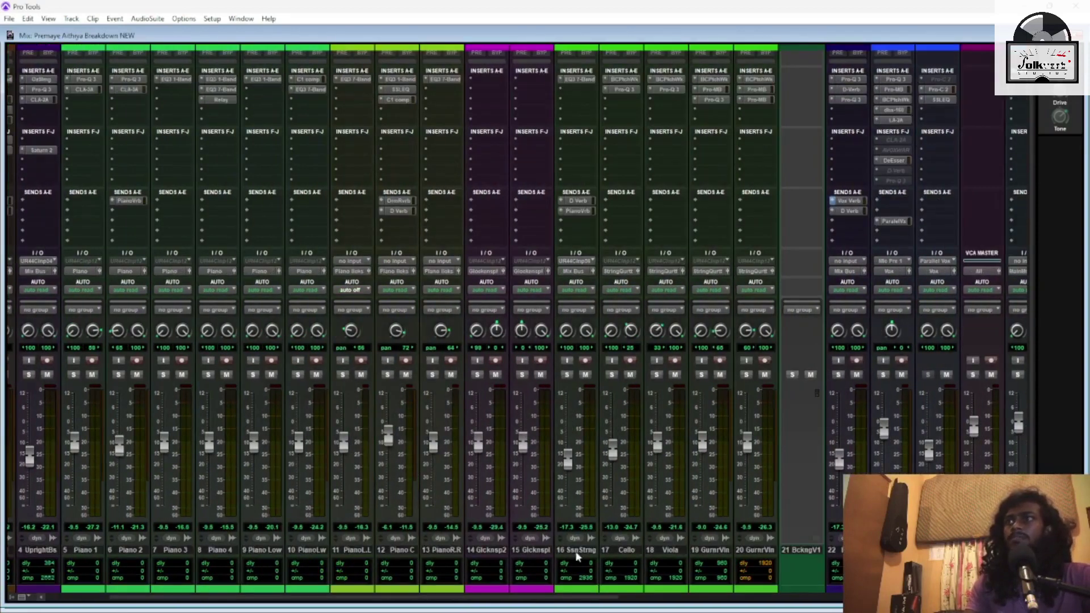
click(500, 551)
click(534, 551)
click(491, 551)
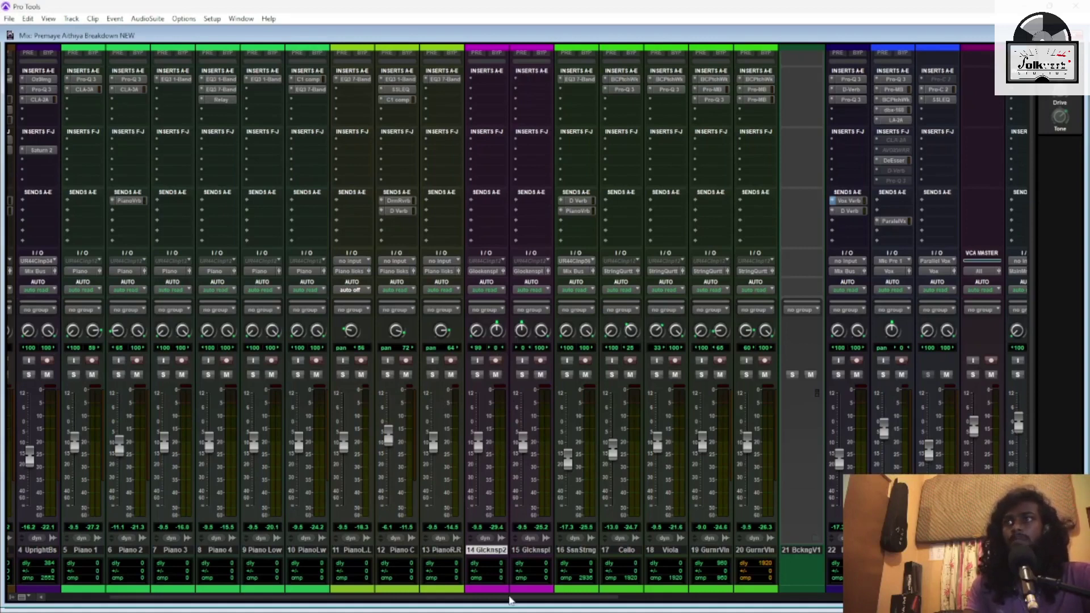
Select the Glockenspiel bus and inspect its EQ3 7-Band equalizer
drag(509, 600, 899, 600)
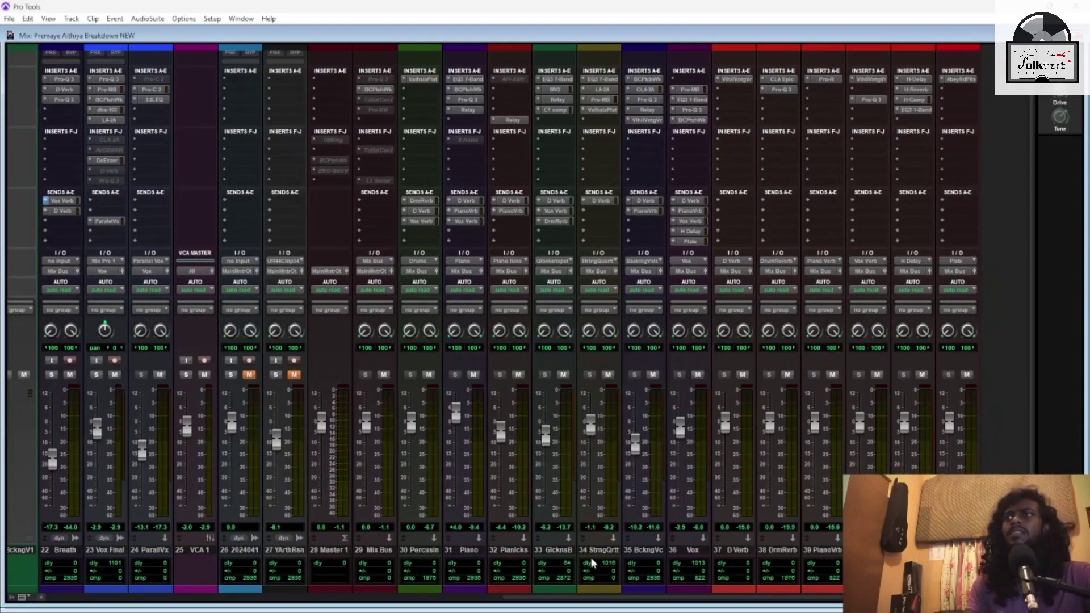
click(550, 550)
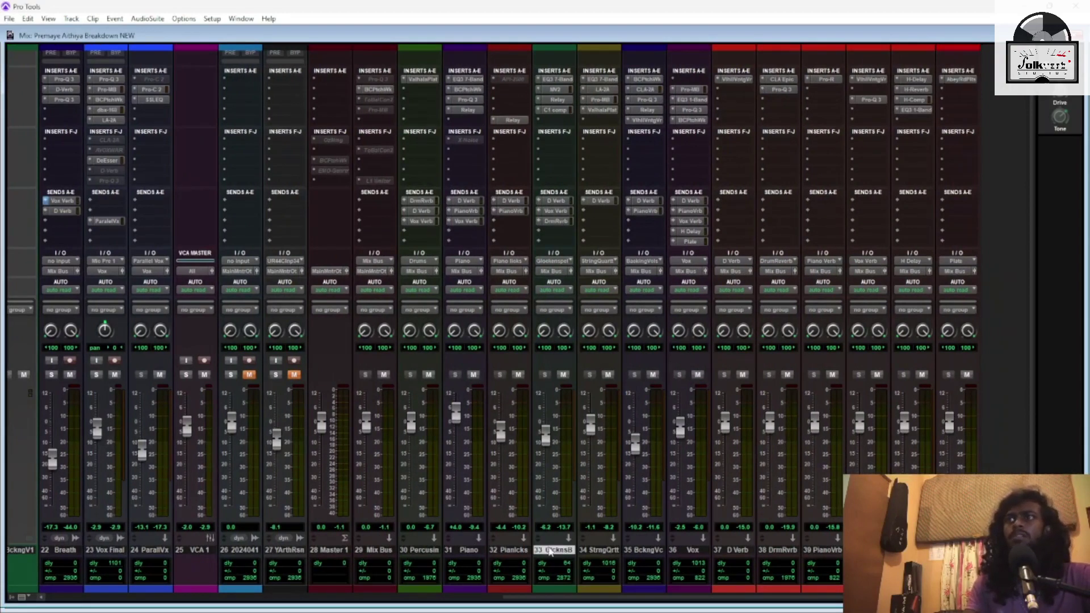
click(558, 81)
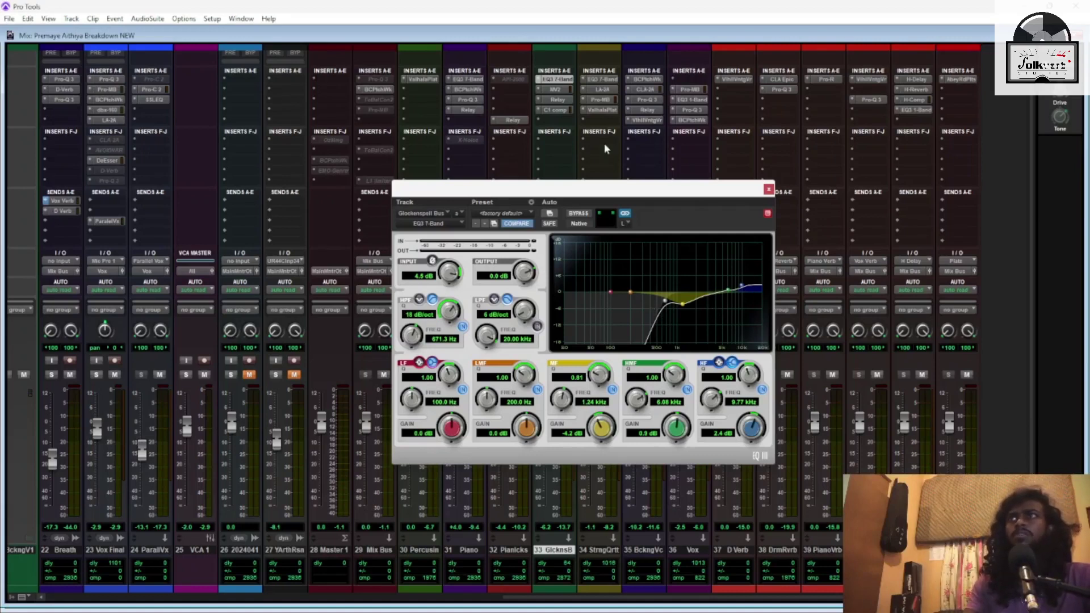
Inspect the MV2, Relay and C1 Compressor inserts on the Glockenspiel bus, compare MV2 with C1 again, and close the plug-in window
click(565, 90)
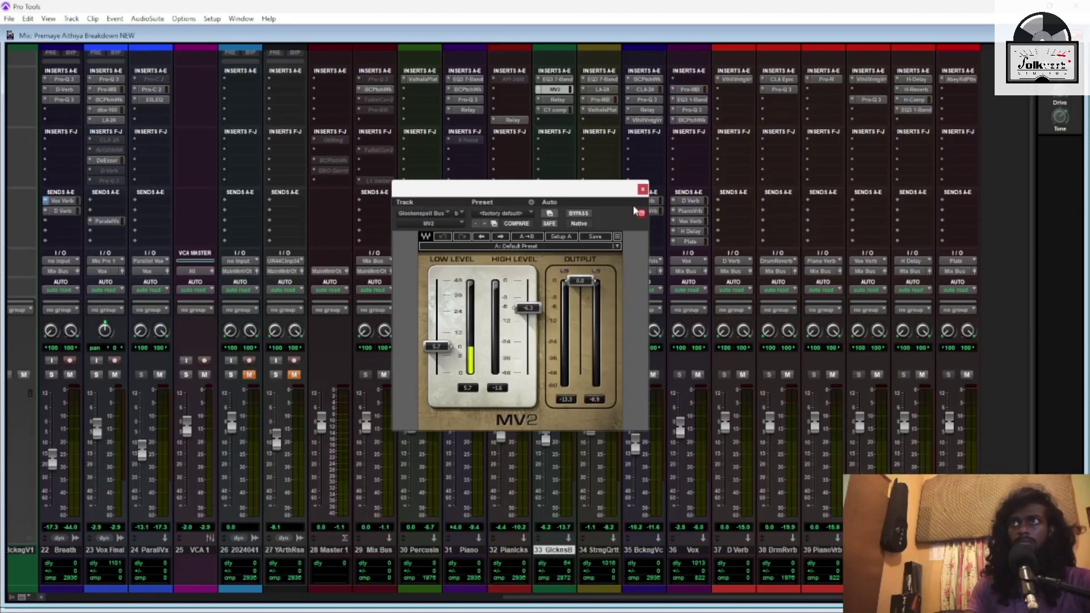
click(642, 189)
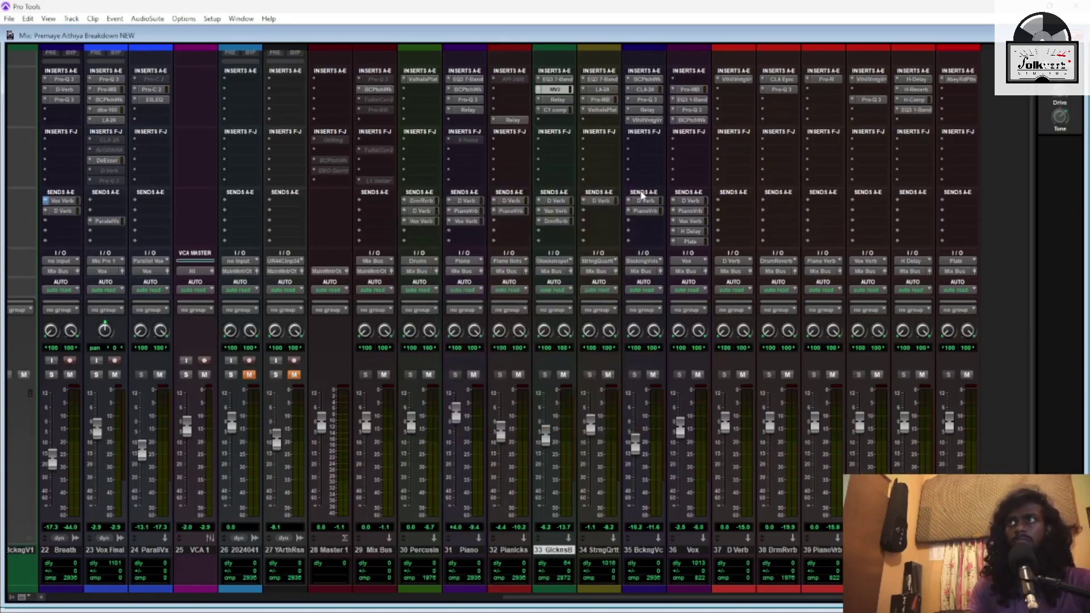
click(566, 101)
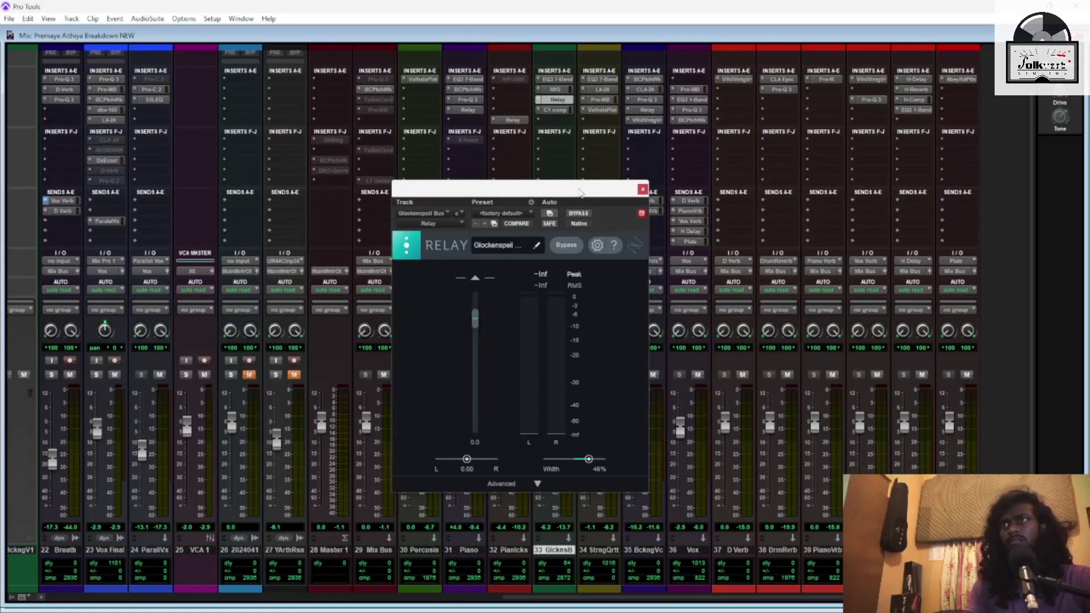
click(554, 110)
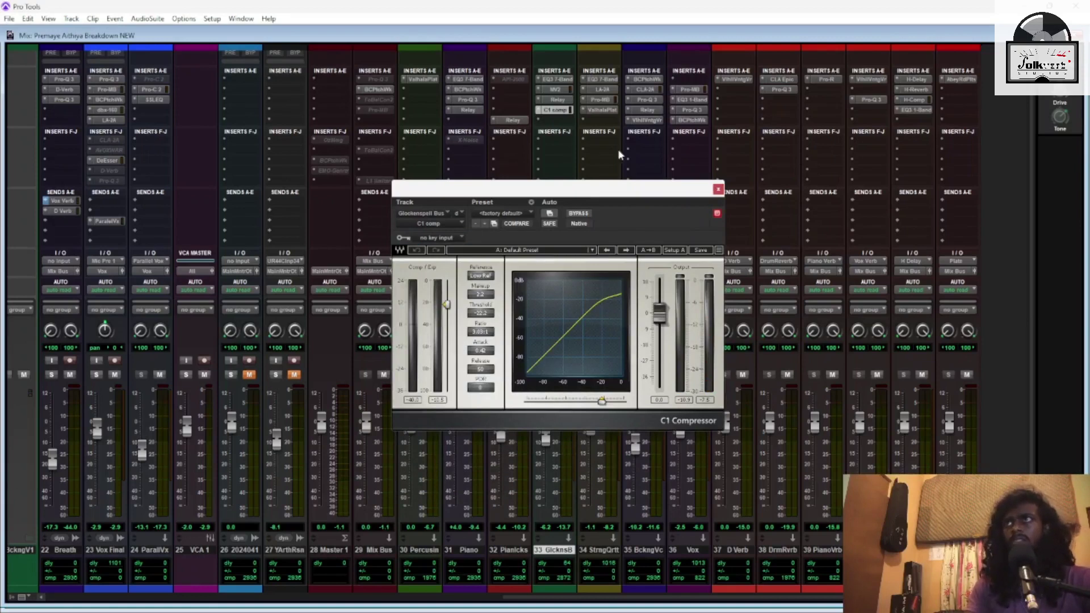
click(554, 90)
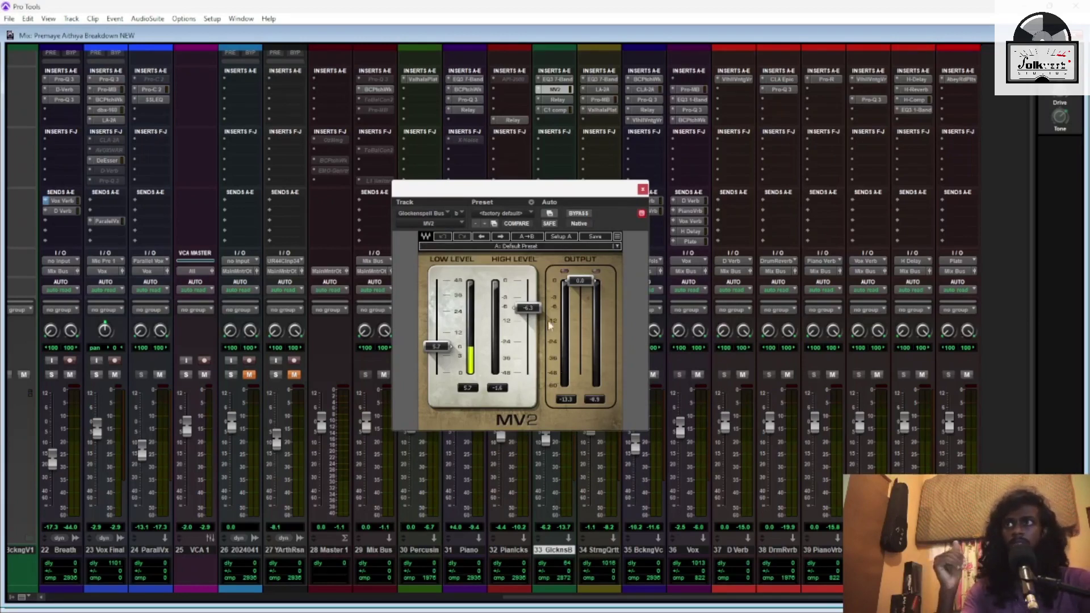
click(560, 112)
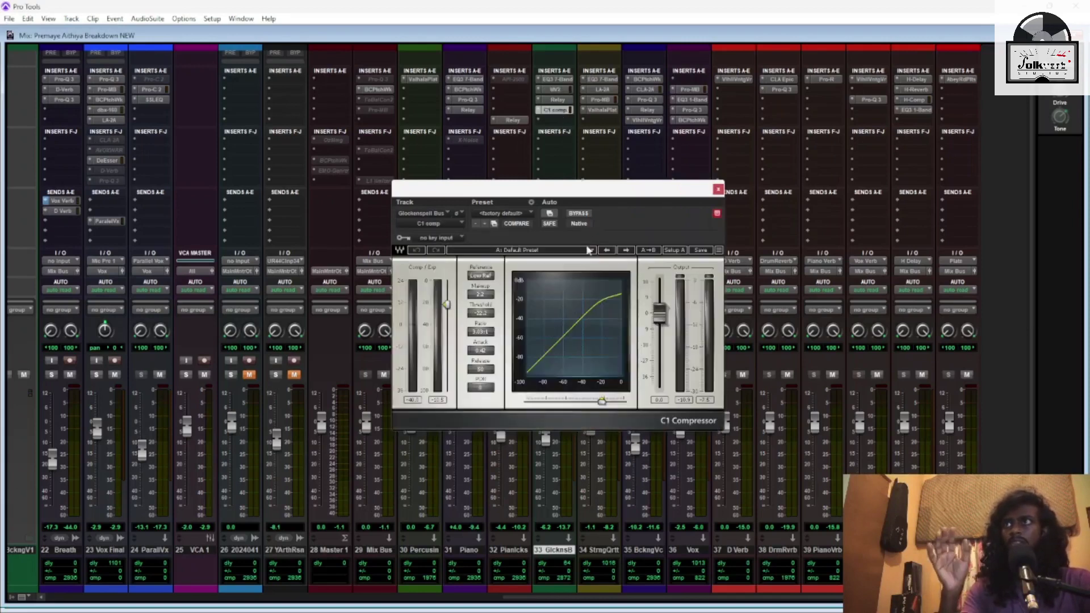
click(719, 189)
Review the Glockenspiel bus's Drum Reverb and Vox Verb send levels and close the send window
click(553, 221)
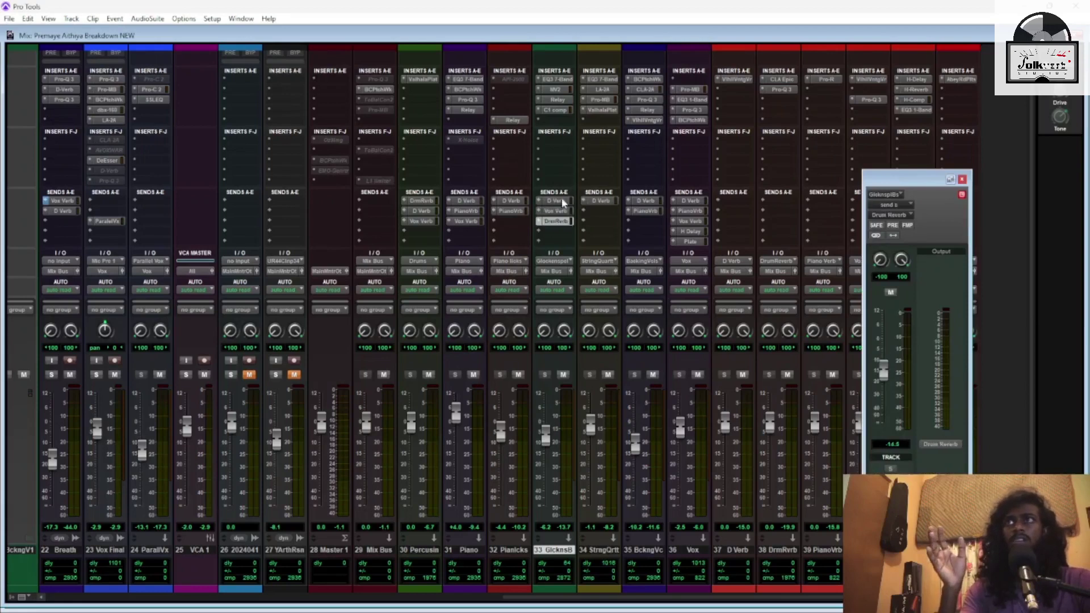
click(559, 211)
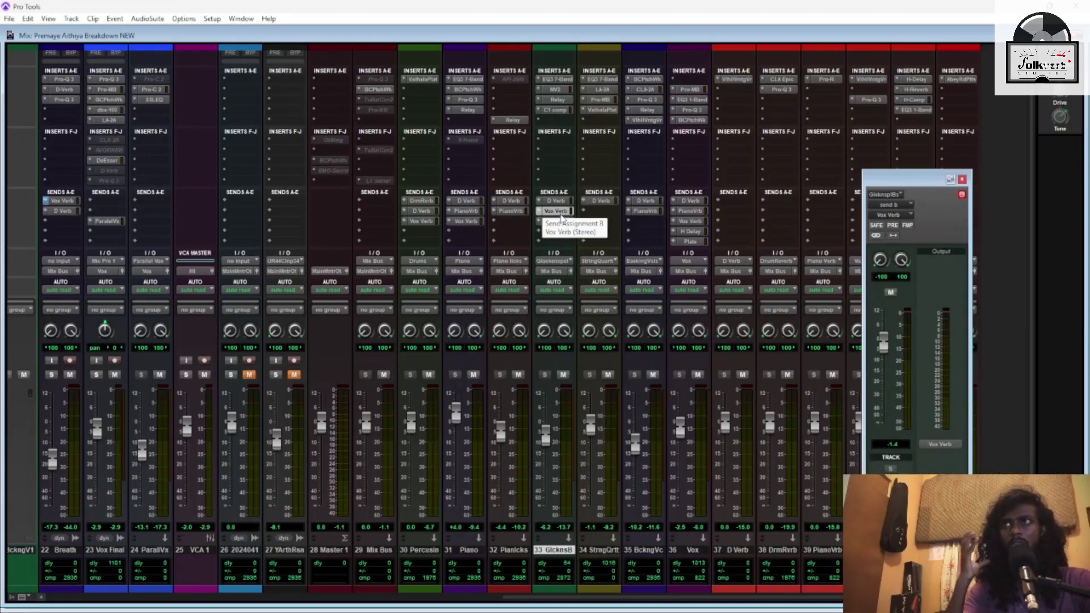
click(564, 223)
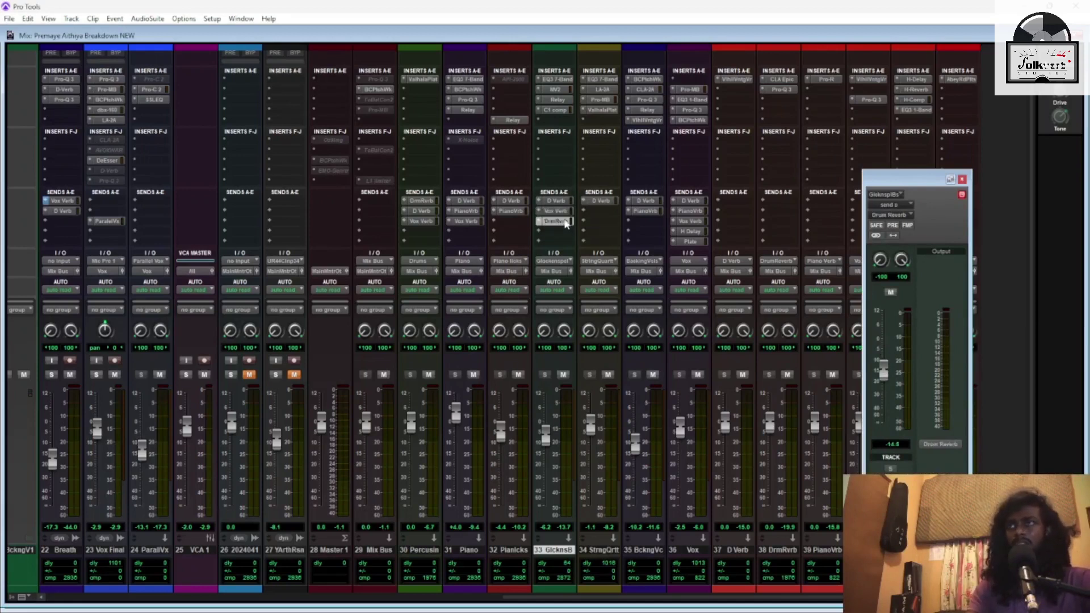
click(561, 214)
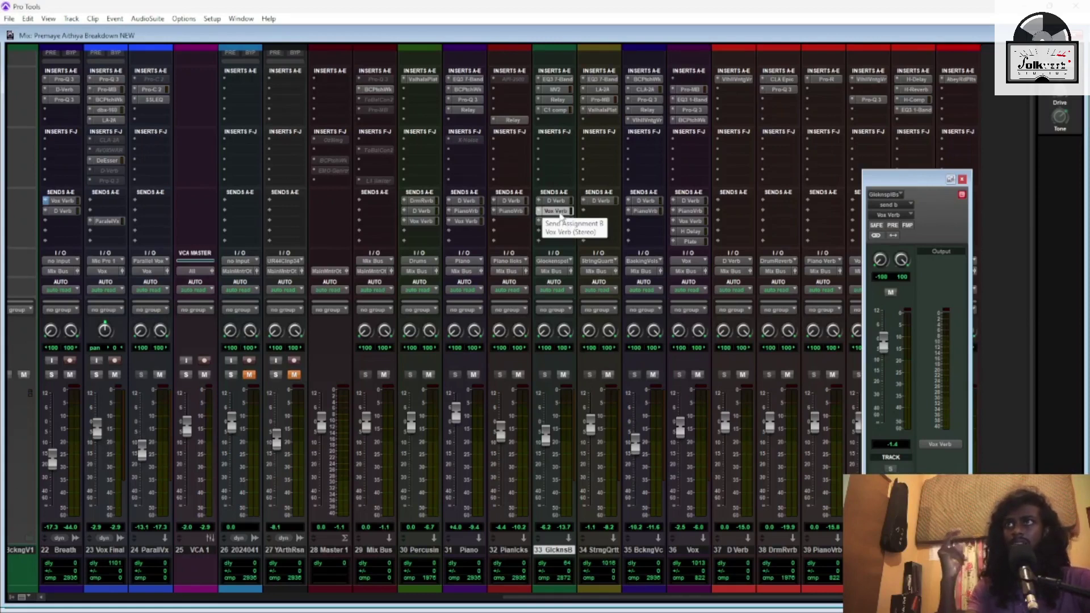
click(560, 212)
Select the Session Strings channel in the mixer and switch to the Edit window
scroll(560, 341, left, 10)
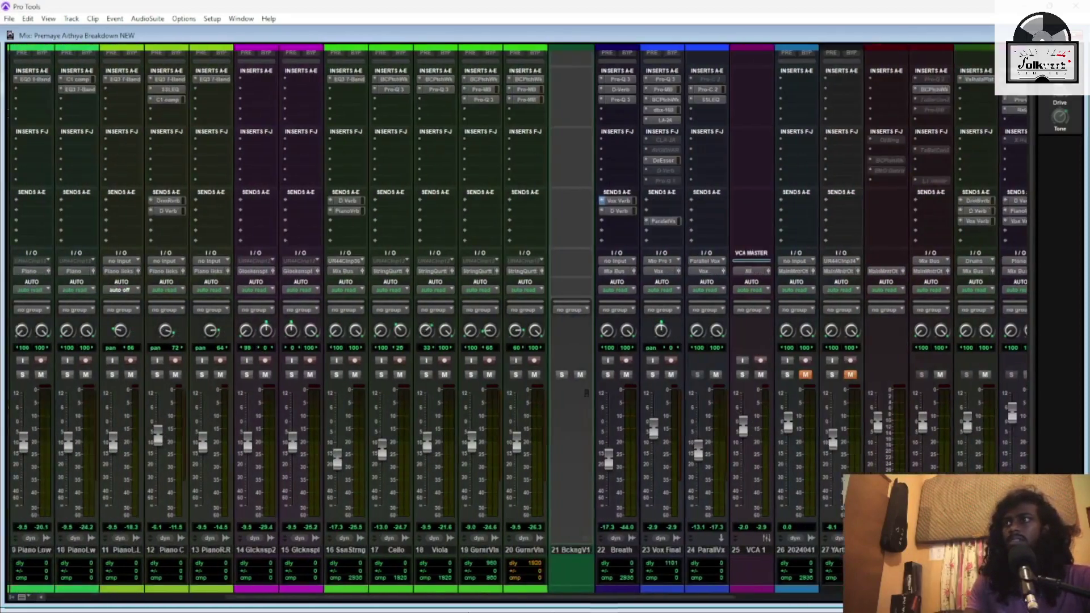
scroll(511, 341, left, 2)
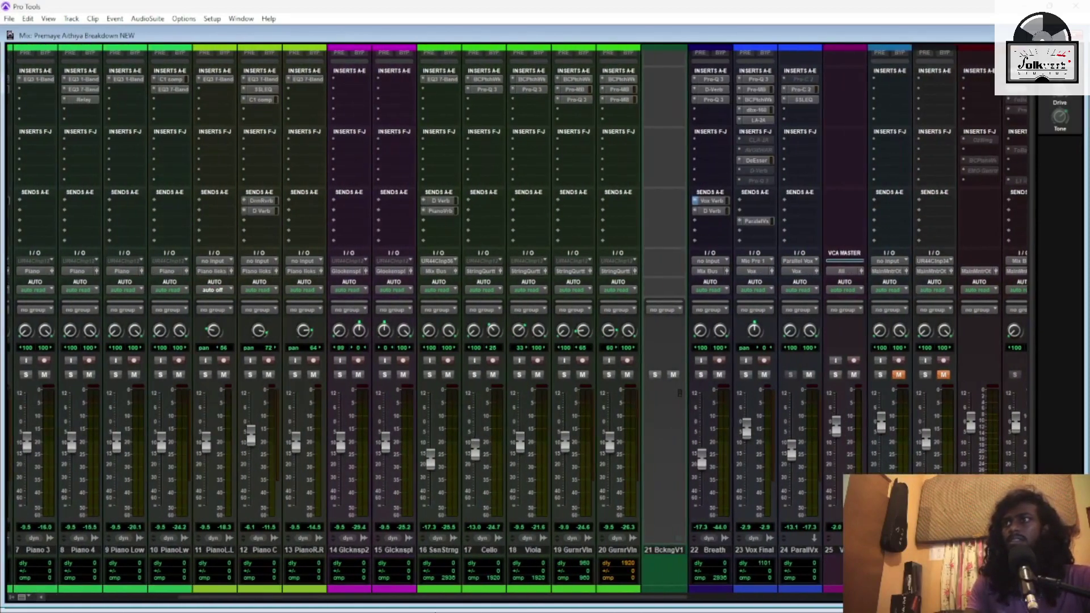
click(454, 554)
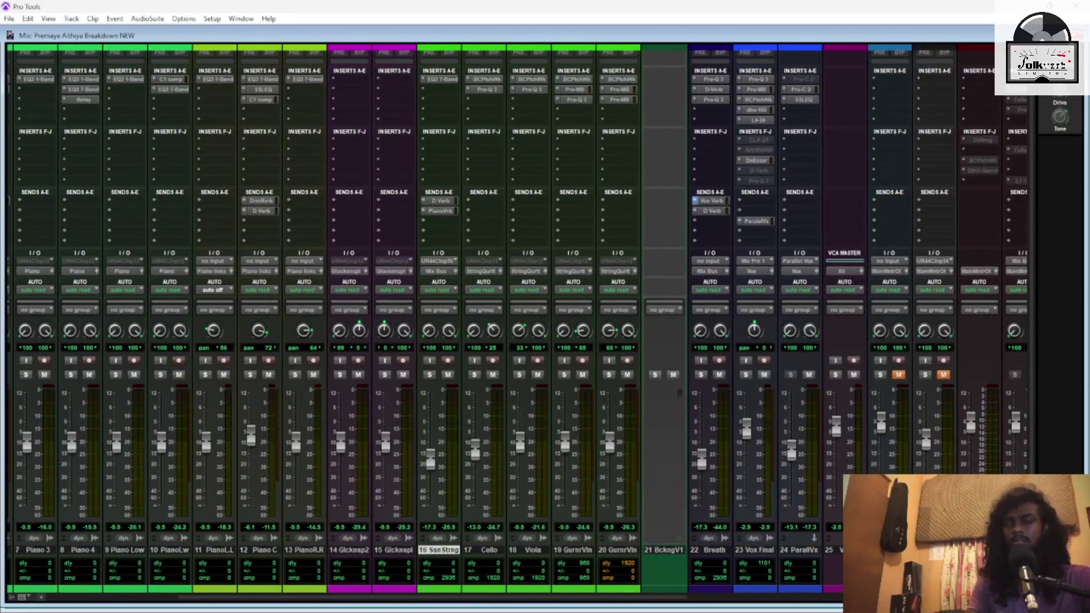
key(ctrl+equal)
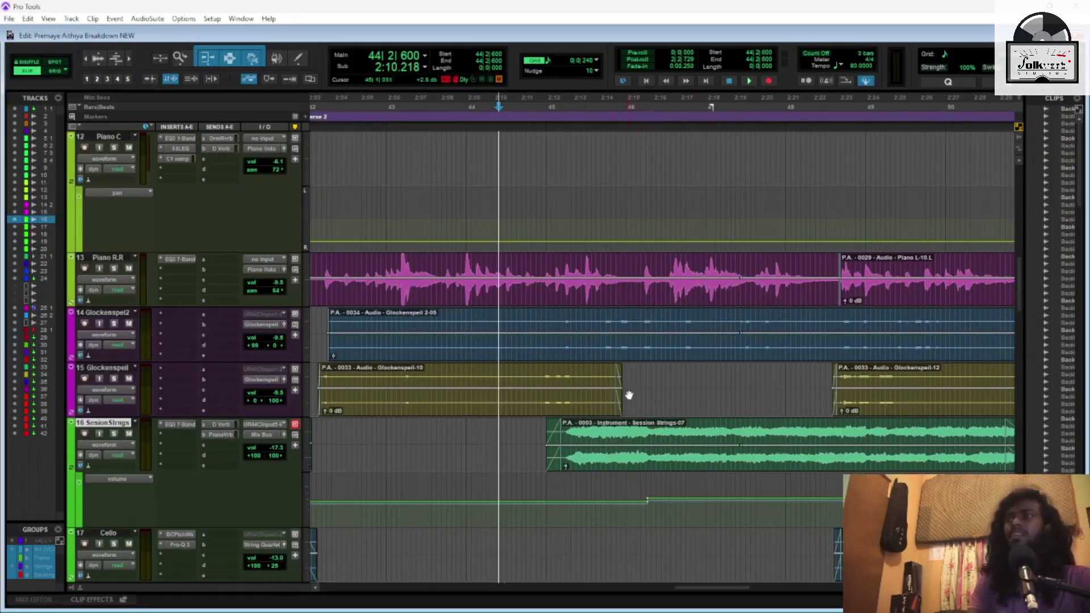
Audition the Session Strings track in solo from bar 25 in Verse 1 and stop playback
key(ctrl+bracketleft)
key(ctrl+bracketleft)
scroll(608, 450, down, 6)
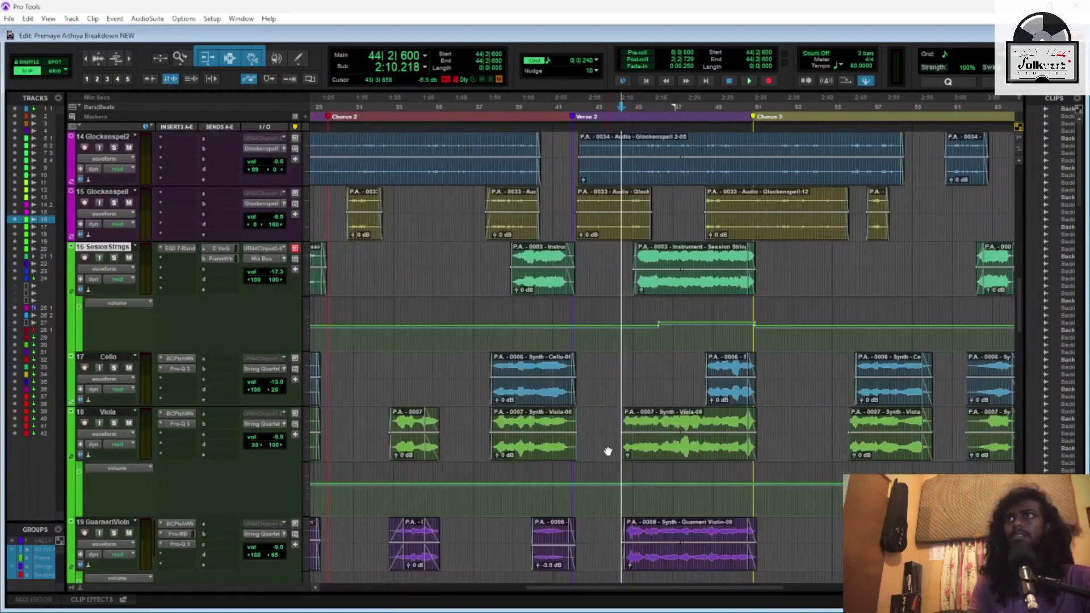
scroll(608, 450, left, 5)
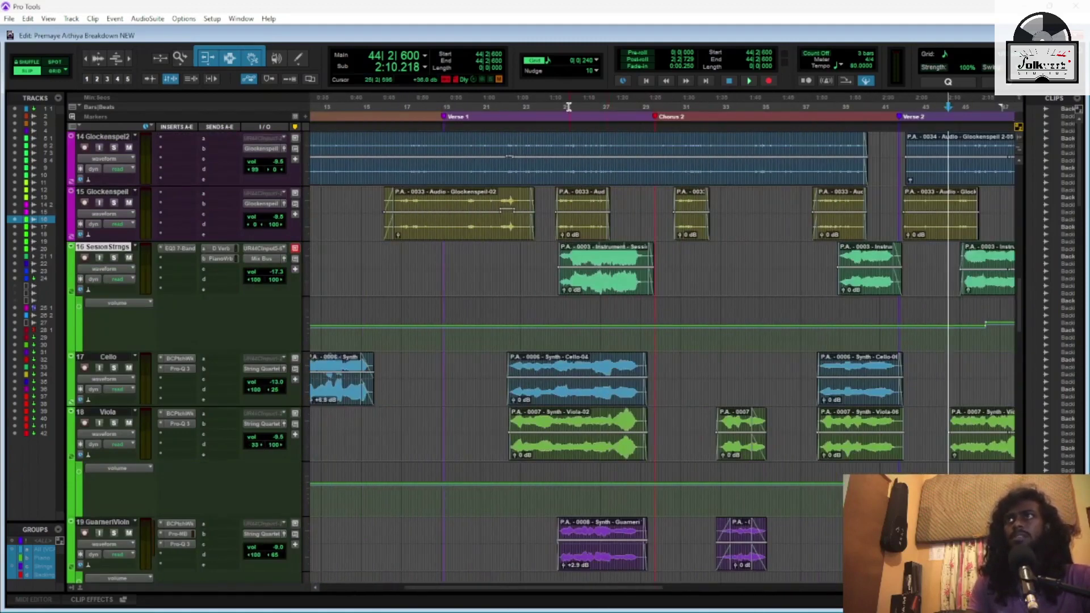
click(565, 108)
click(114, 257)
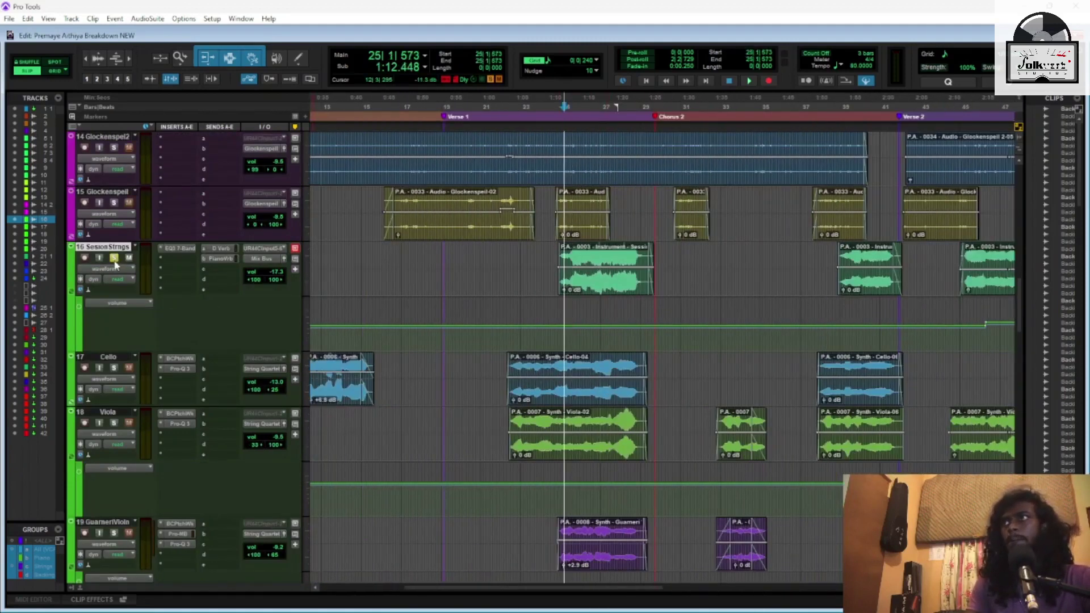
key(space)
key(ctrl+bracketright)
key(ctrl+bracketright)
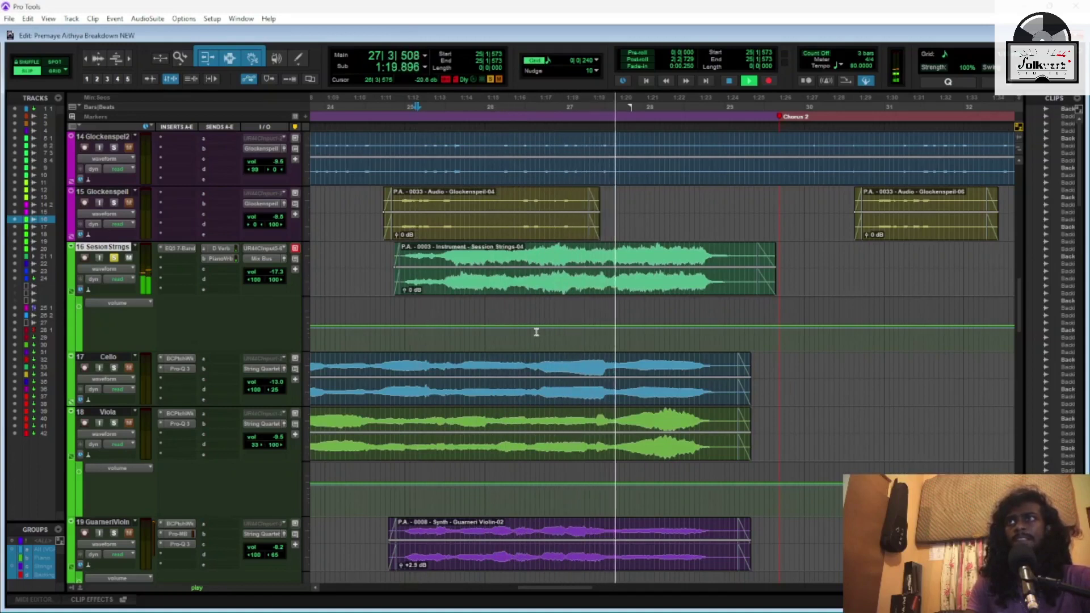
key(space)
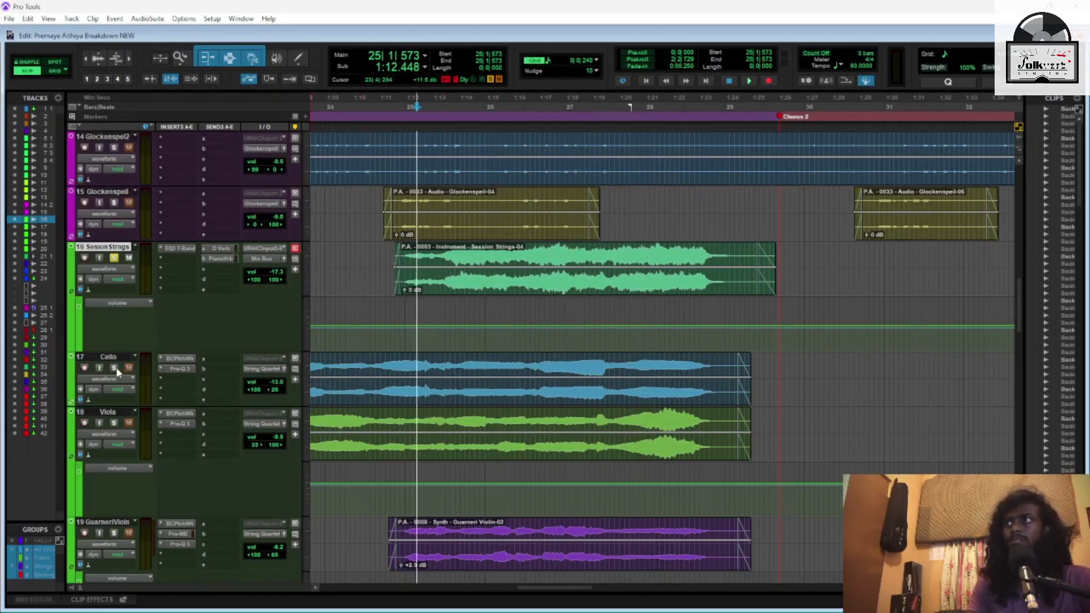
Add the Cello, Viola and both Guarneri Violin tracks to the Session Strings solo and play them together from bar 25
click(114, 422)
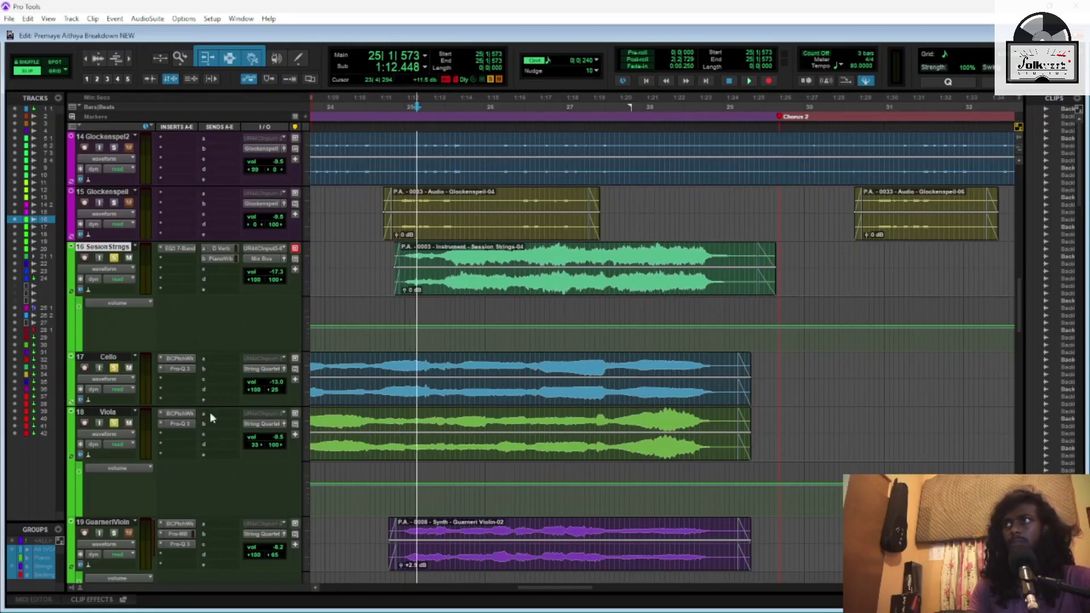
scroll(208, 411, down, 1)
scroll(406, 438, down, 3)
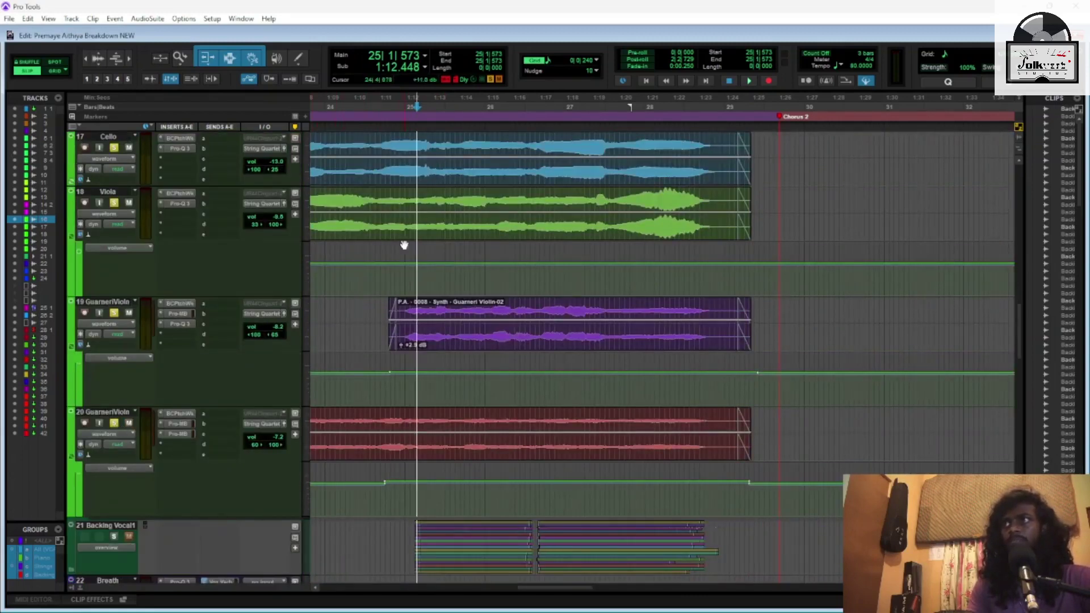
scroll(433, 403, up, 3)
scroll(433, 404, up, 1)
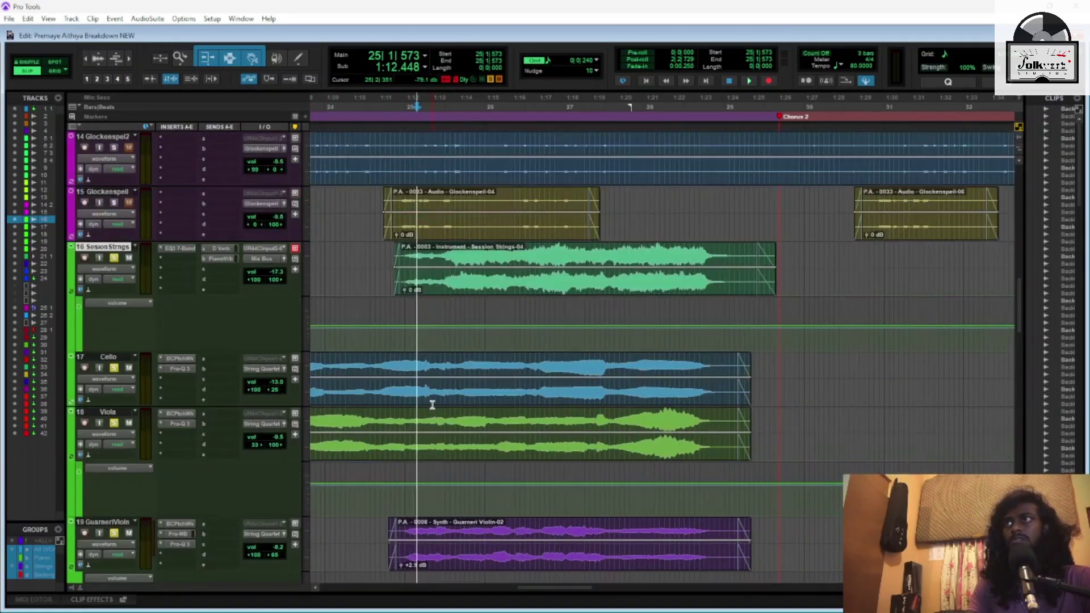
key(space)
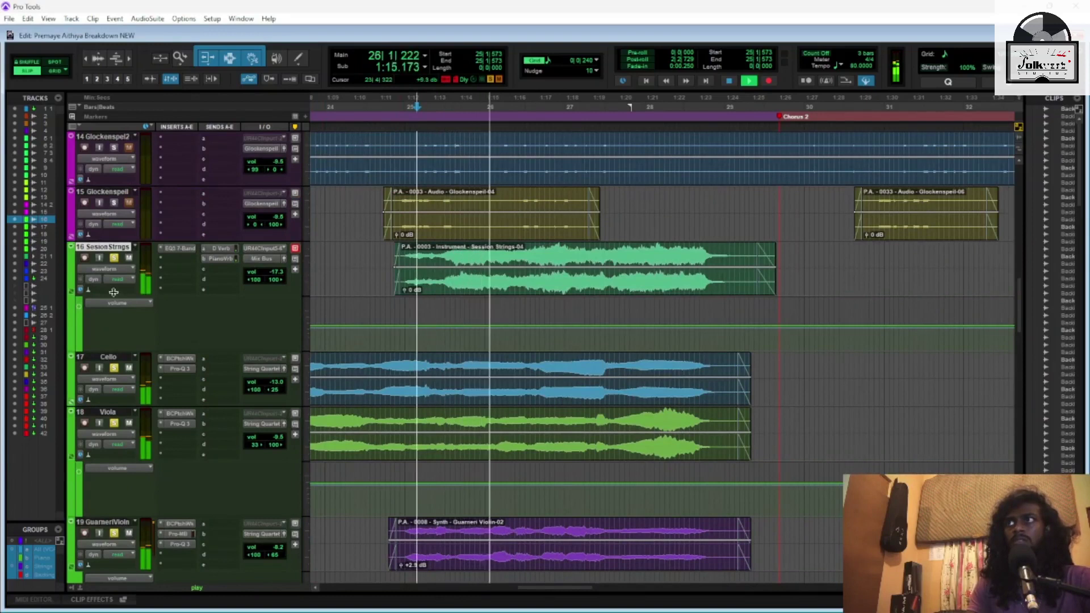
Compare the string arrangement without and with the soloed Session Strings track during playback, and stop the transport
click(113, 258)
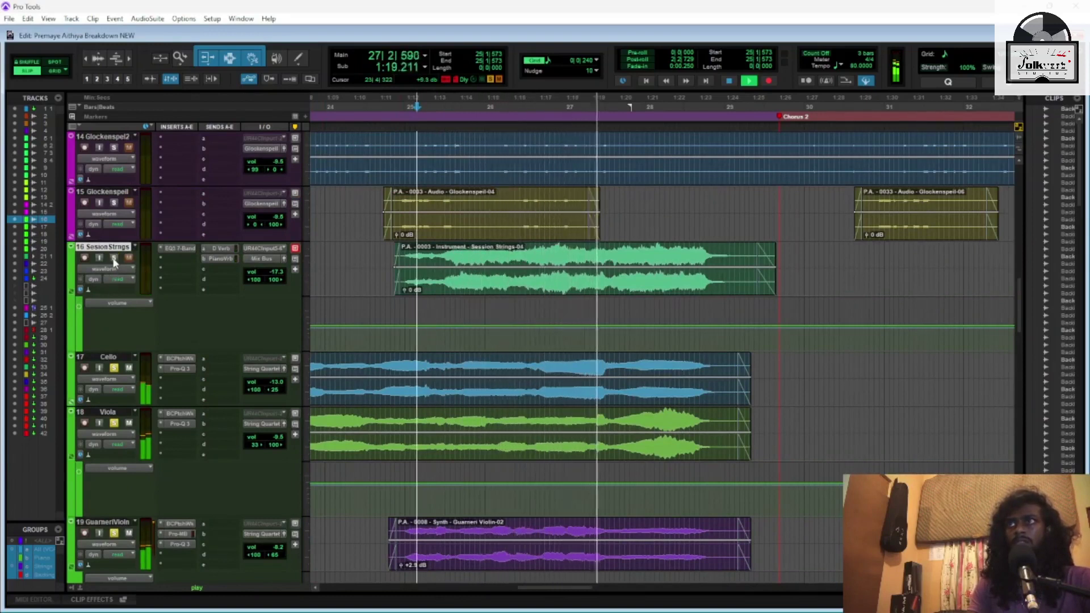
click(114, 257)
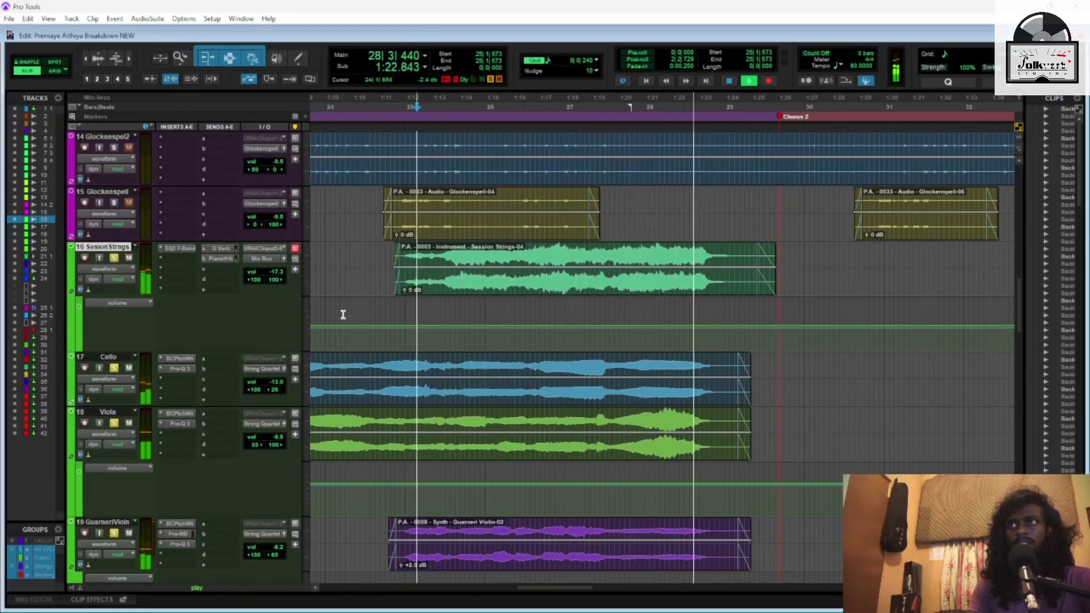
key(space)
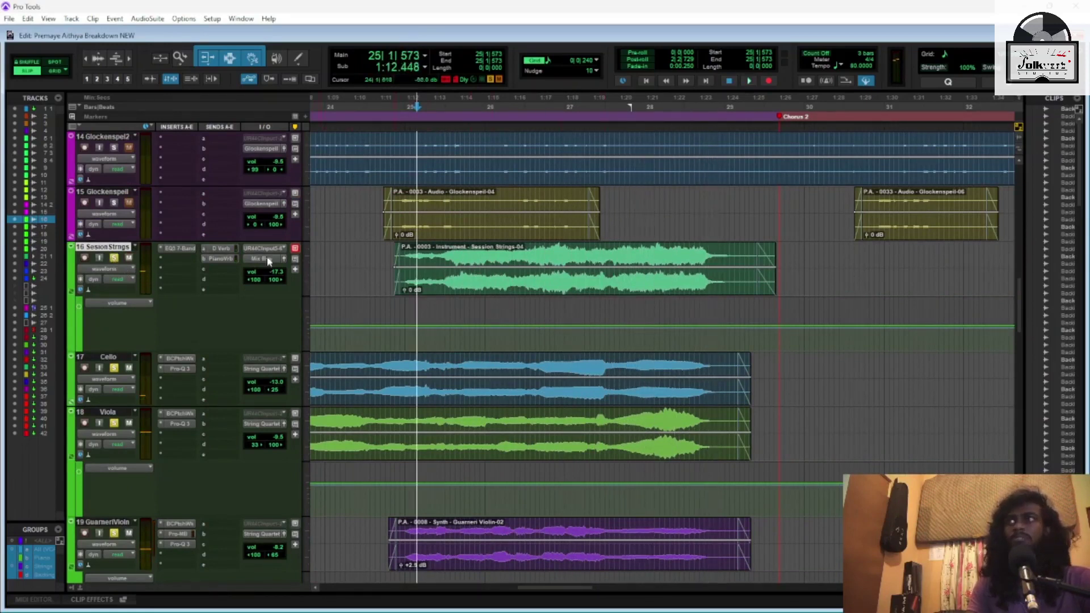
Clear the solos on the Session Strings track and the other string tracks
click(115, 259)
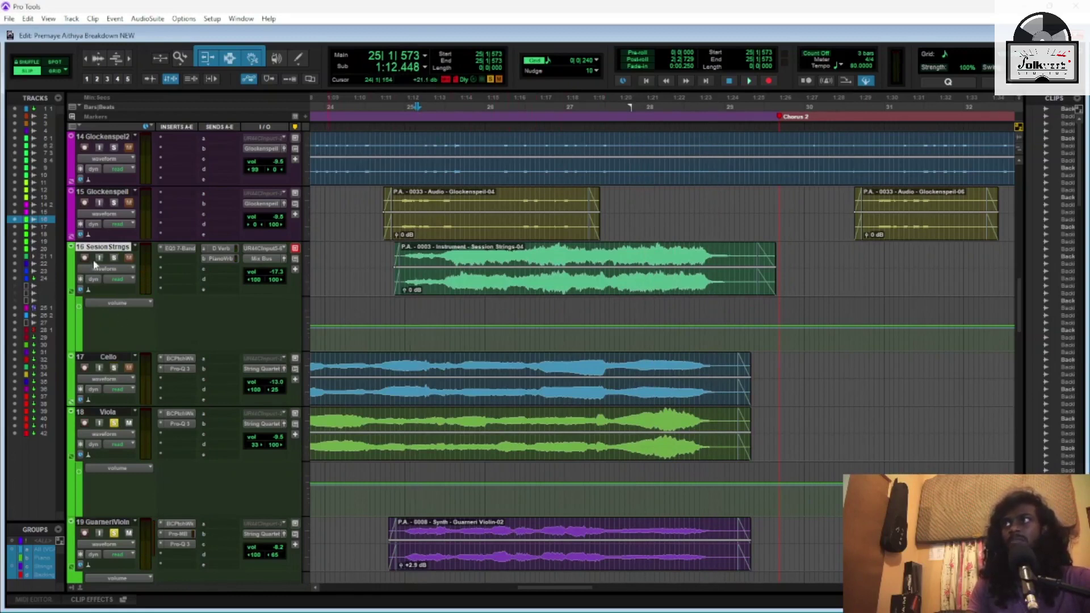
scroll(465, 424, down, 1)
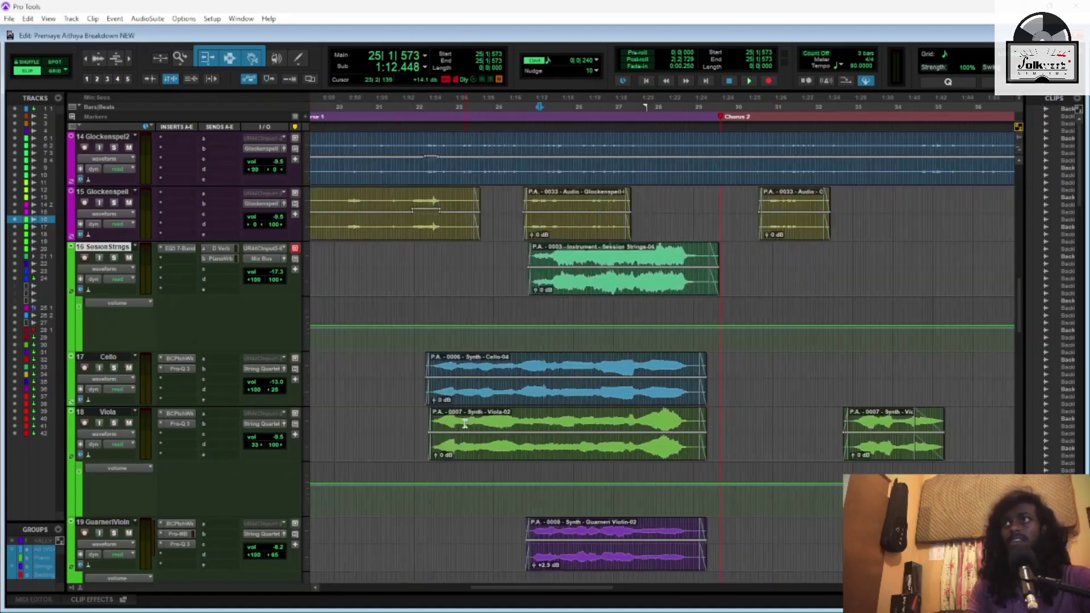
scroll(465, 423, down, 3)
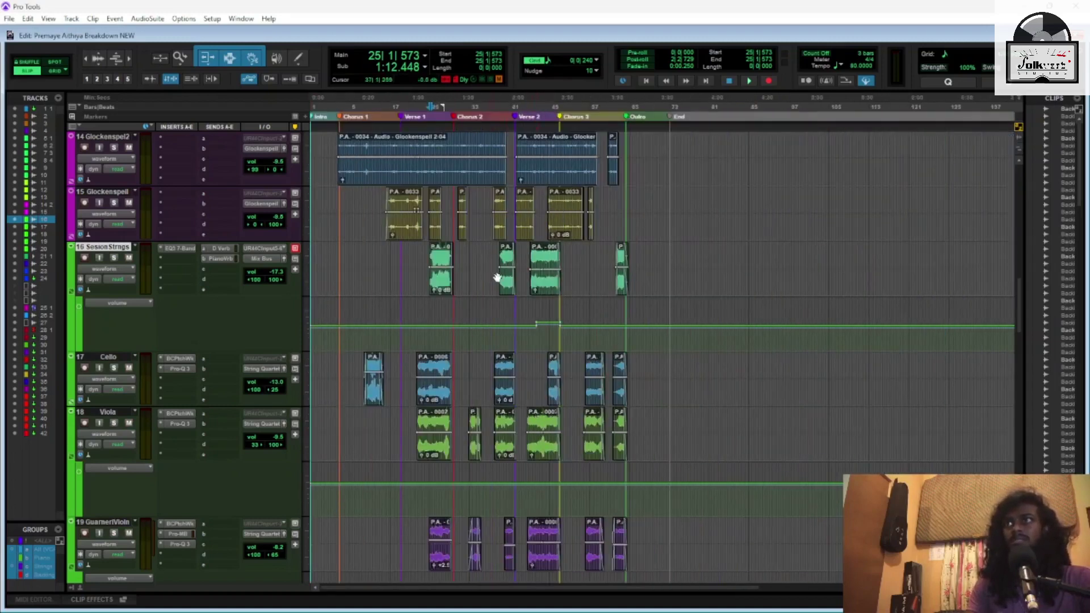
Inspect the Session Strings EQ3 7-Band insert and its D Verb and Piano Verb sends in the mixer, and close their windows
key(ctrl+equal)
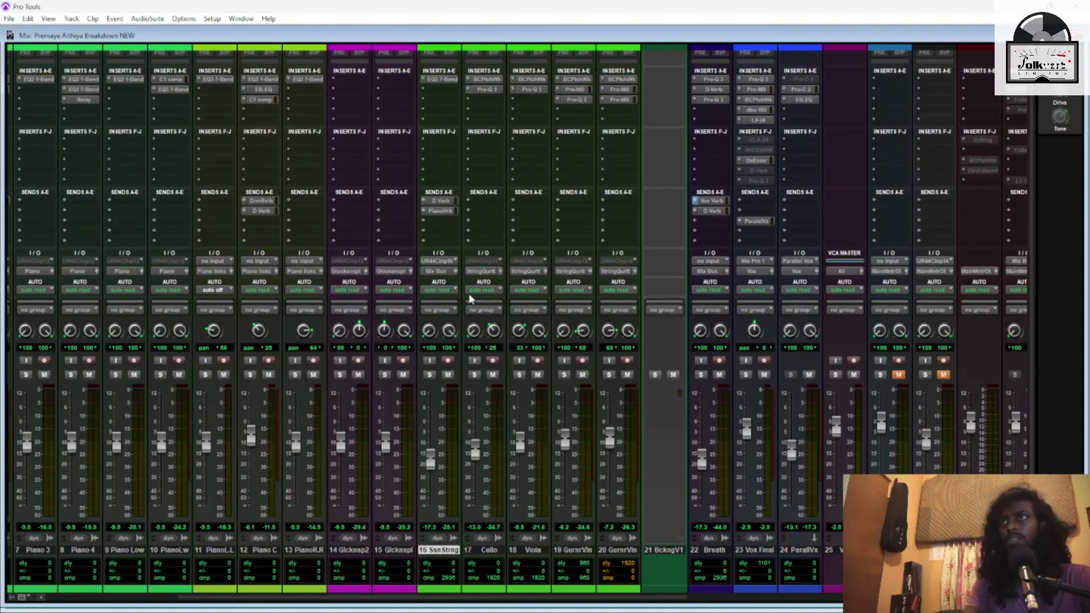
click(437, 79)
drag(489, 193, 630, 193)
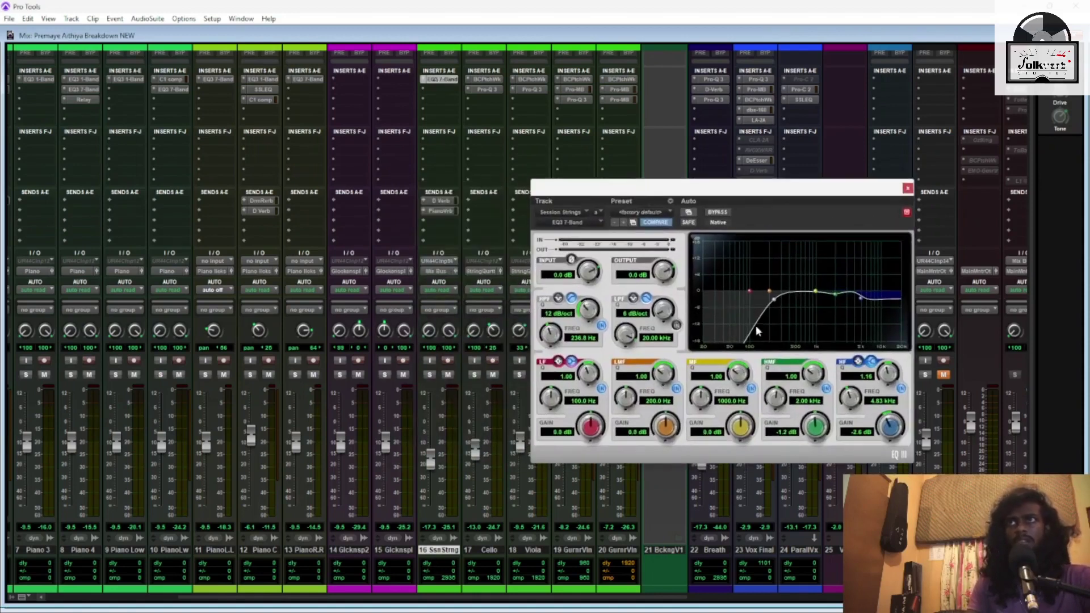
click(441, 201)
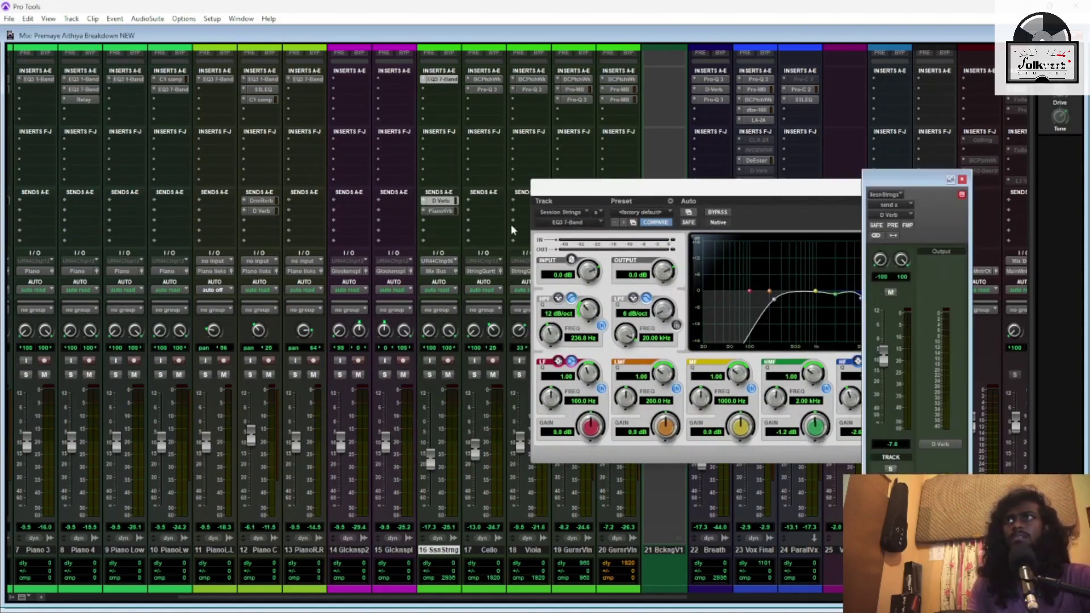
click(448, 211)
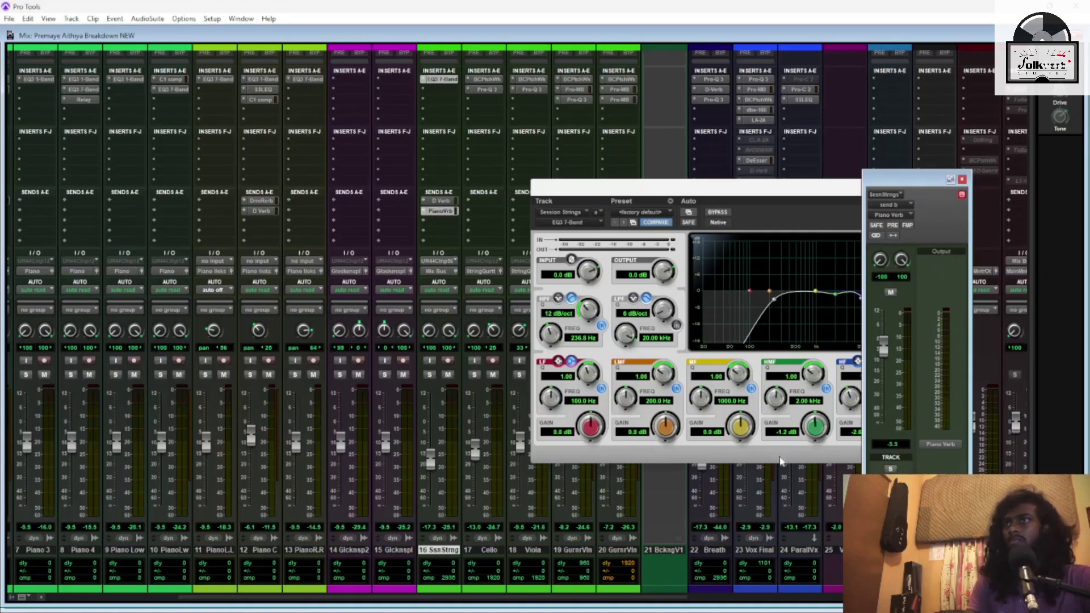
click(963, 180)
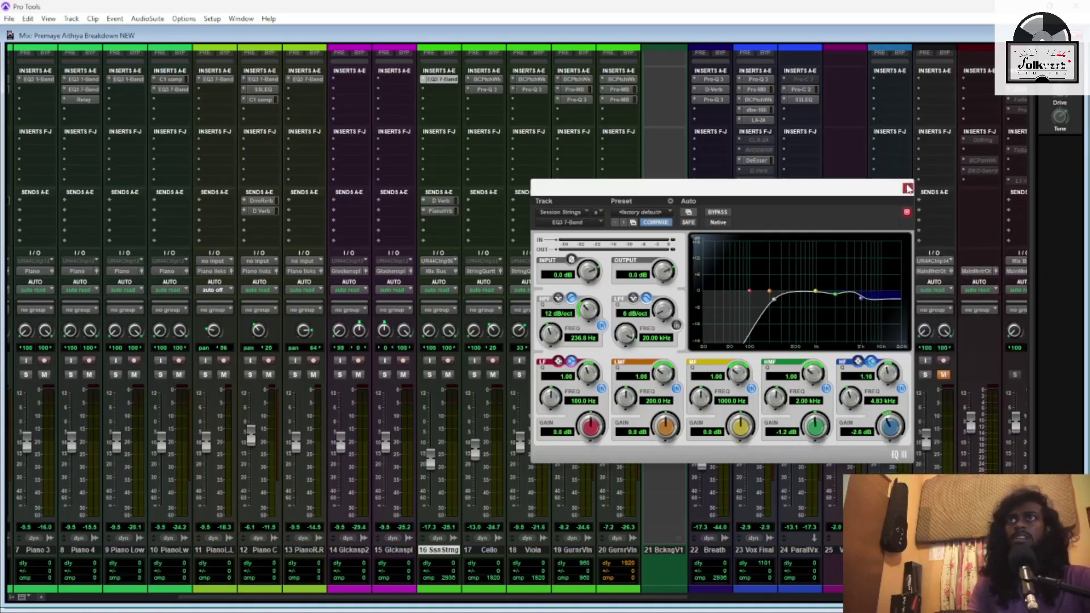
click(908, 188)
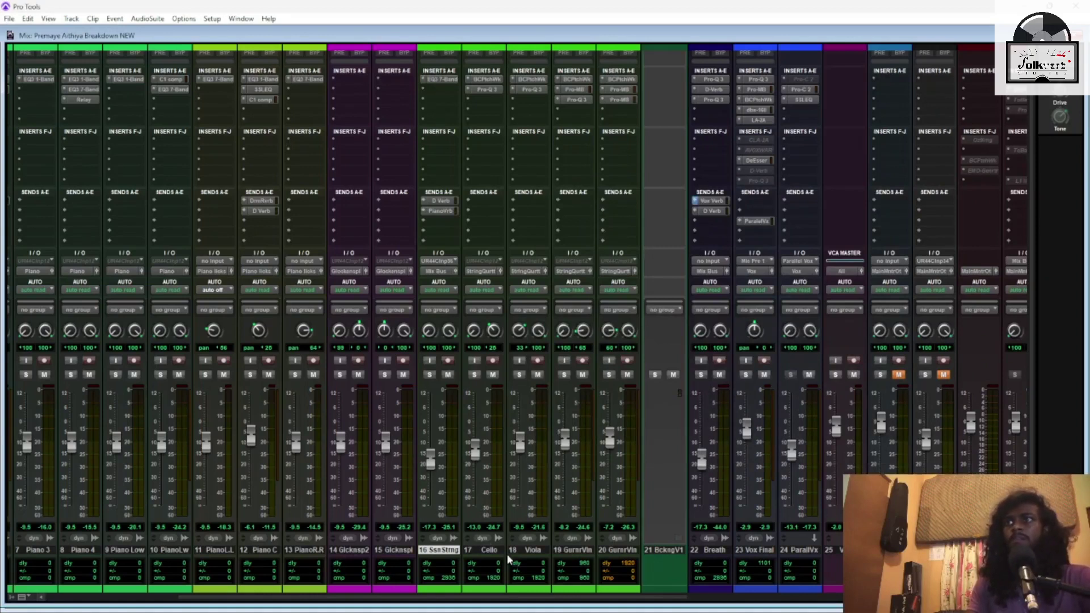
Select and solo the Cello track, and play its first clip in Chorus 1 from bar 12
click(490, 552)
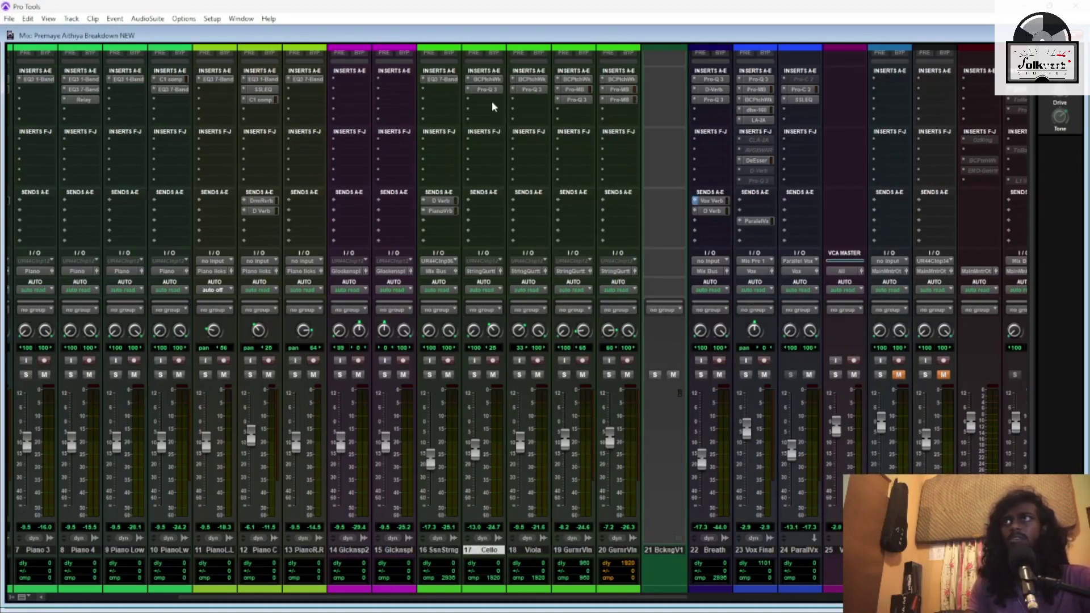
key(ctrl+equal)
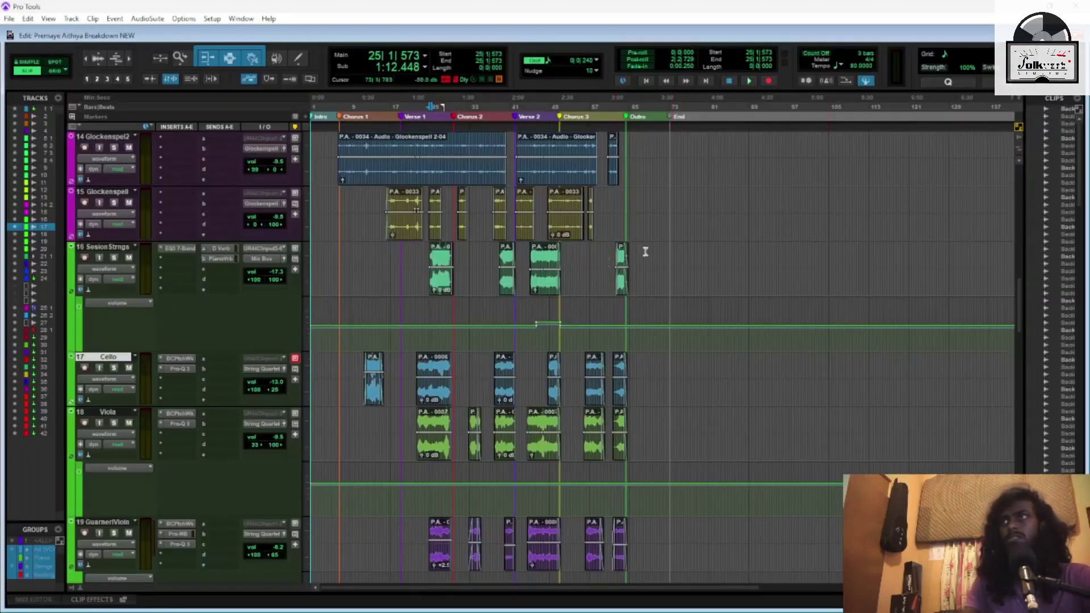
key(ctrl+bracketright)
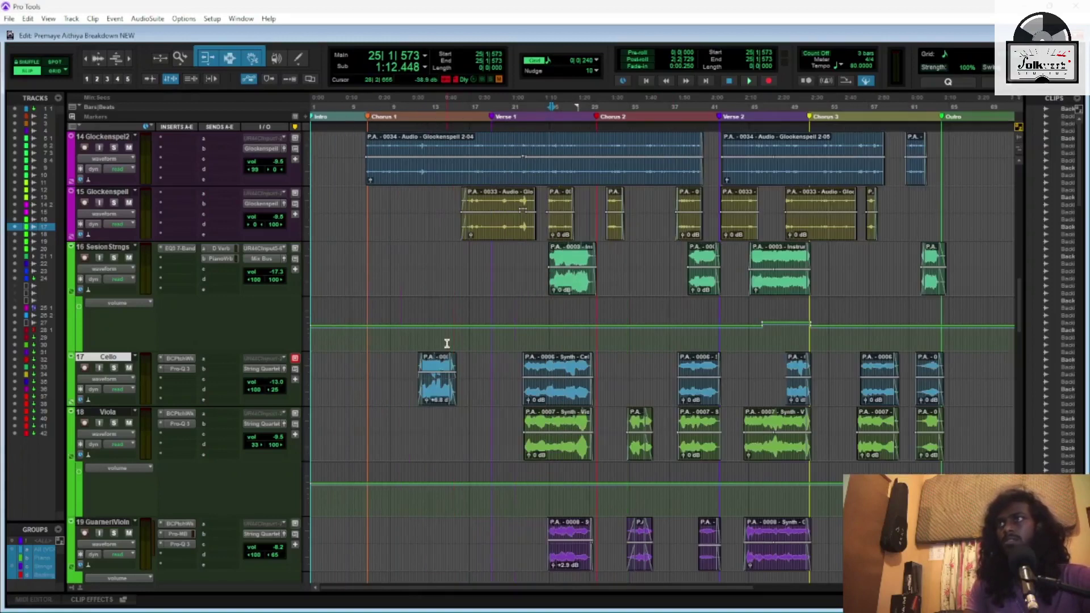
click(420, 104)
click(114, 368)
key(space)
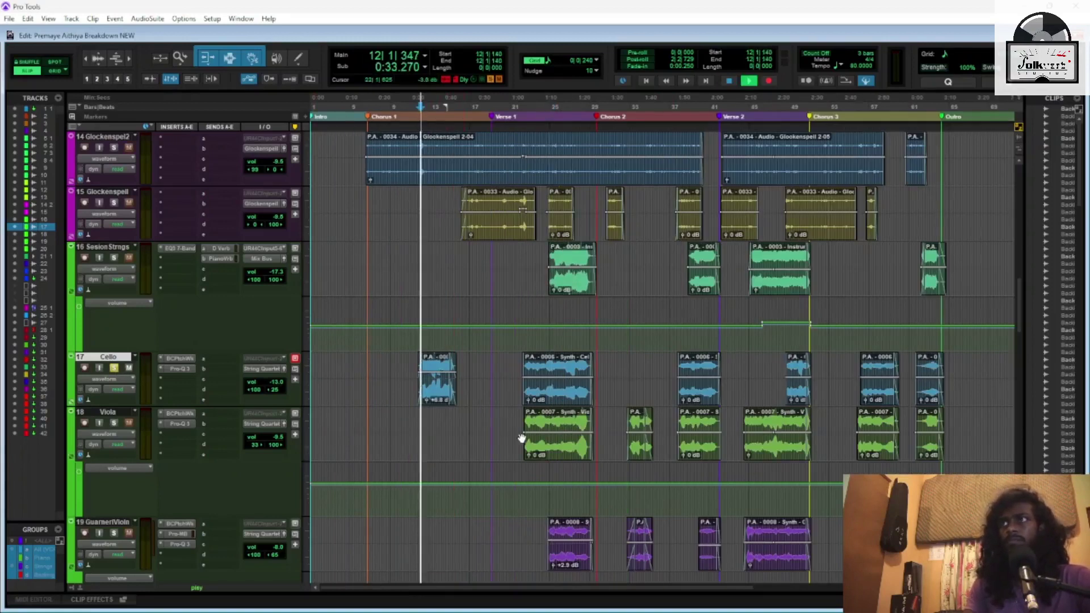
Listen to the soloed Cello phrase in Verse 1, starting playback from bar 22
key(ctrl+bracketright)
scroll(521, 438, right, 5)
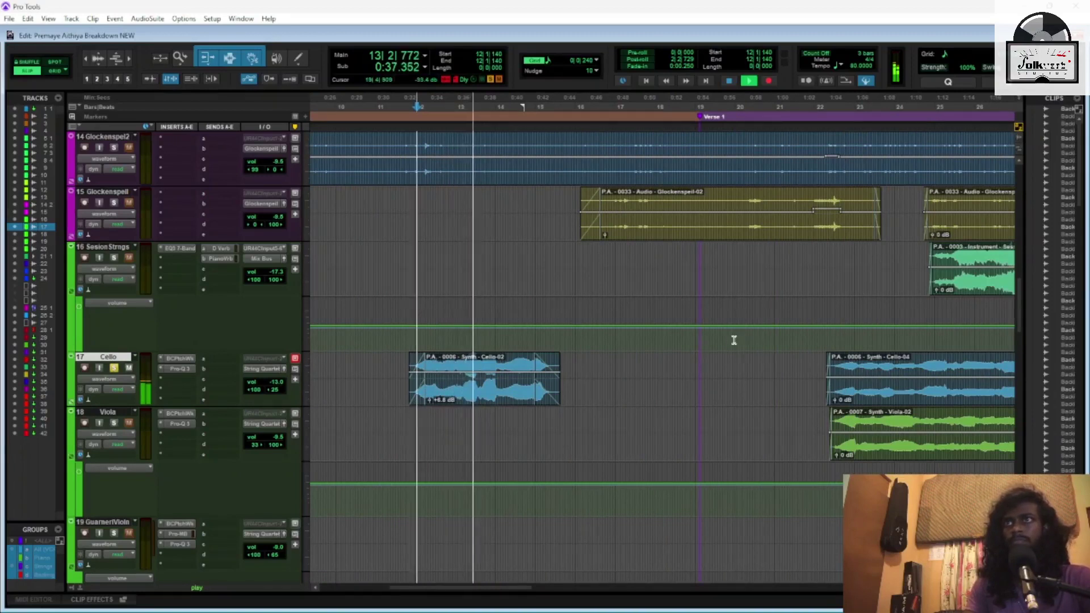
scroll(650, 278, right, 5)
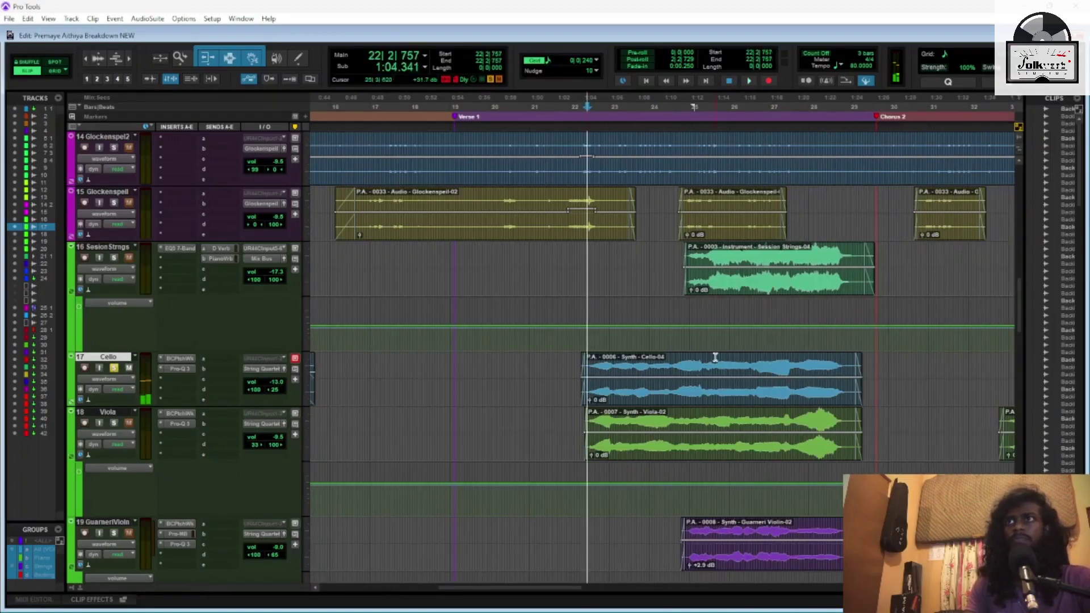
click(587, 109)
scroll(713, 358, right, 5)
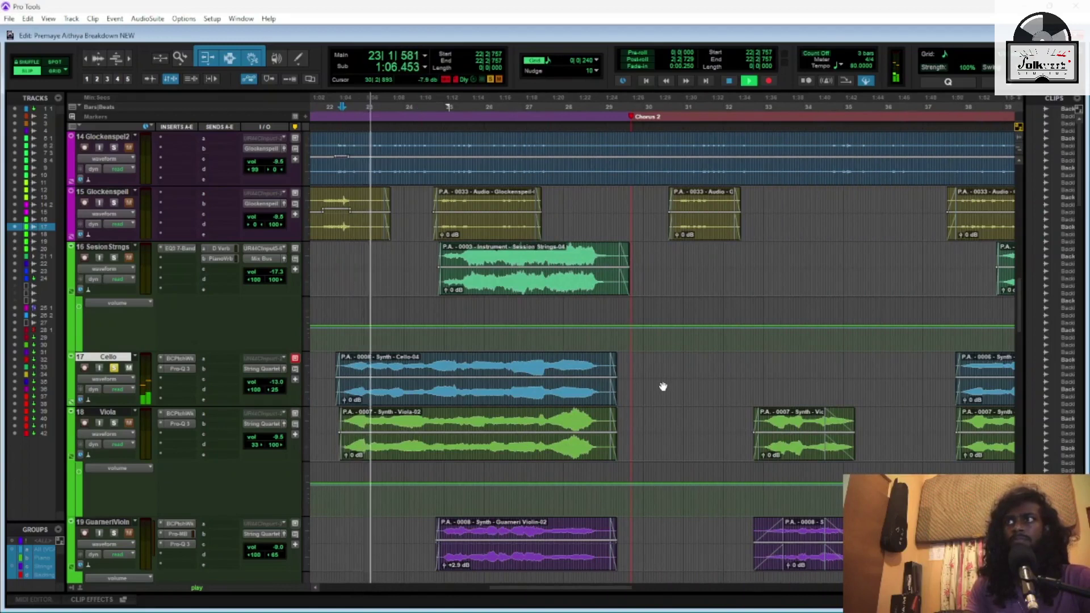
scroll(663, 387, down, 1)
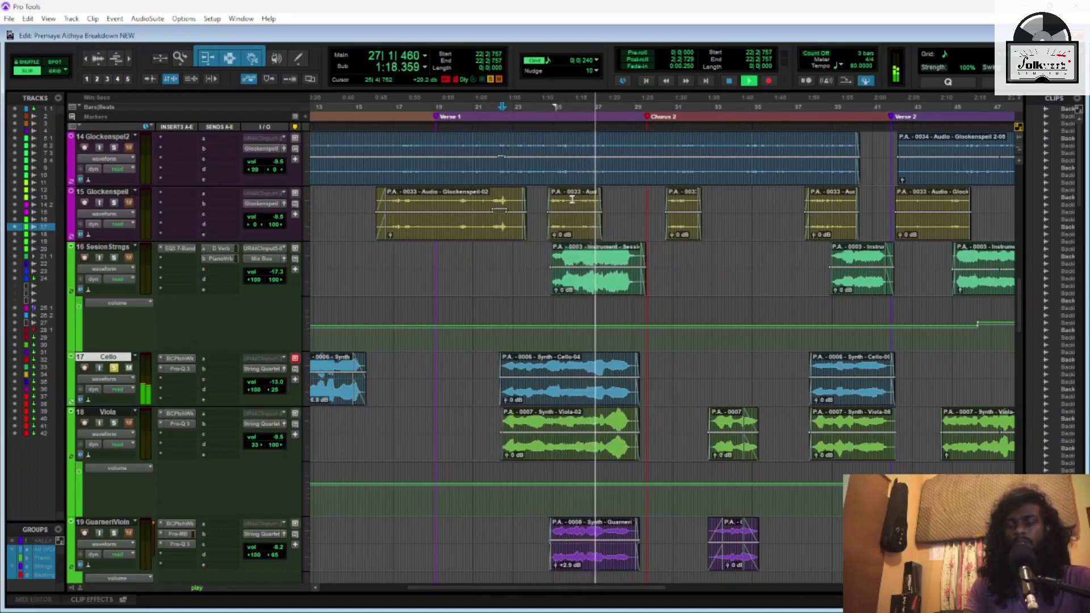
Stop playback and inspect the bx_console SSL 4000 G loaded in the Cello's Blue Cat's PatchWork insert, then close its window
key(space)
key(ctrl+equal)
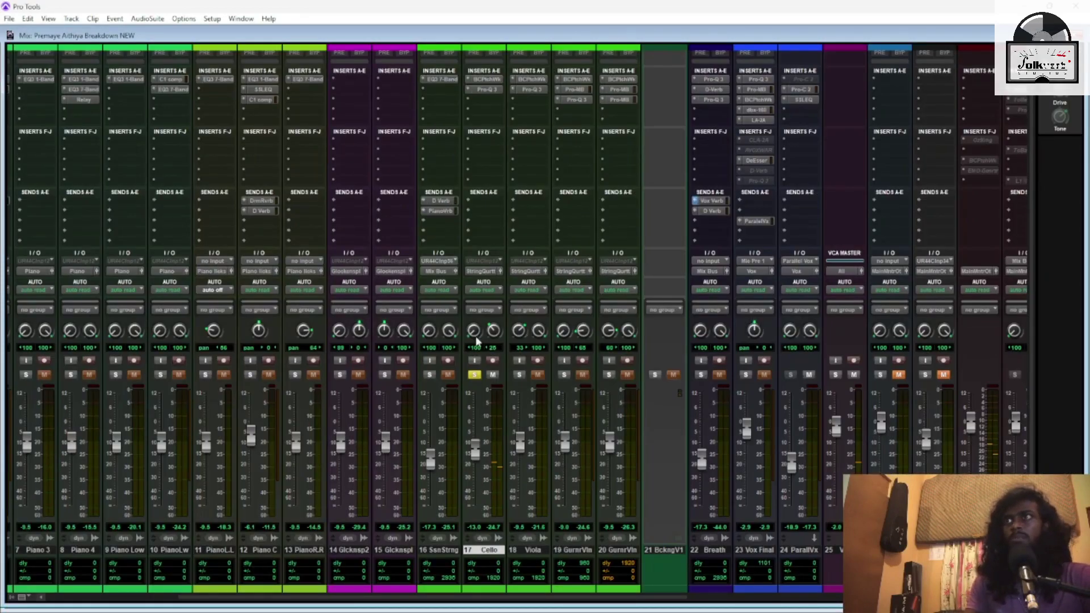
click(489, 80)
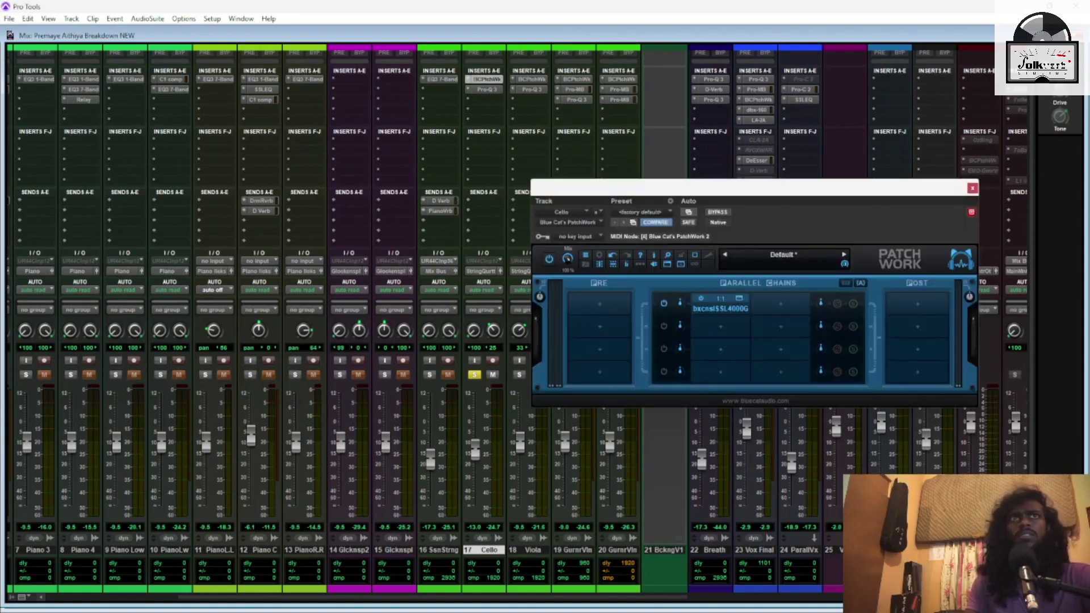
click(720, 308)
drag(878, 120, 400, 101)
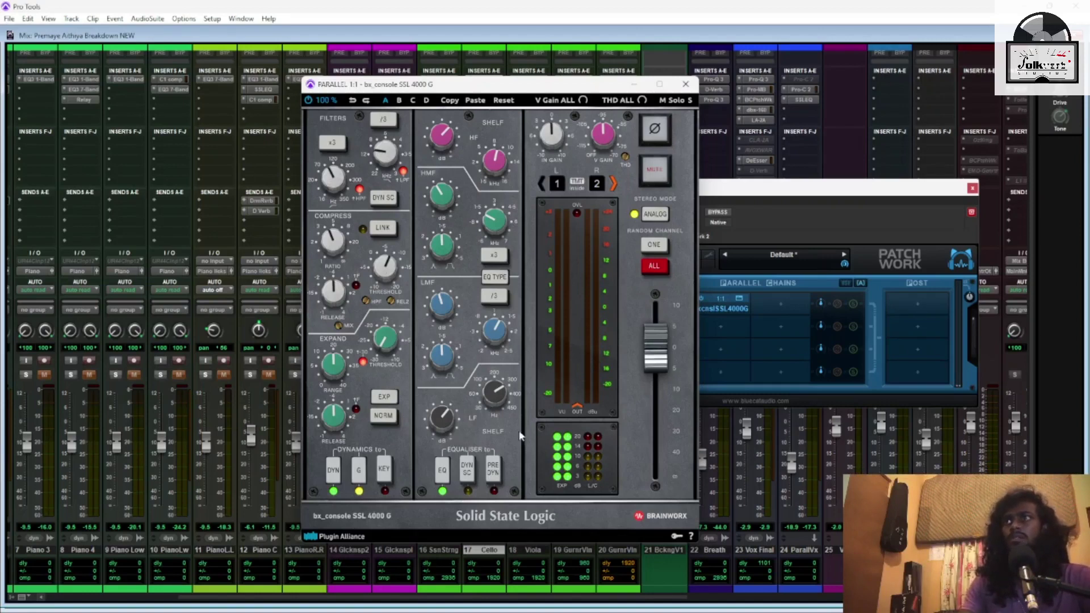
click(686, 85)
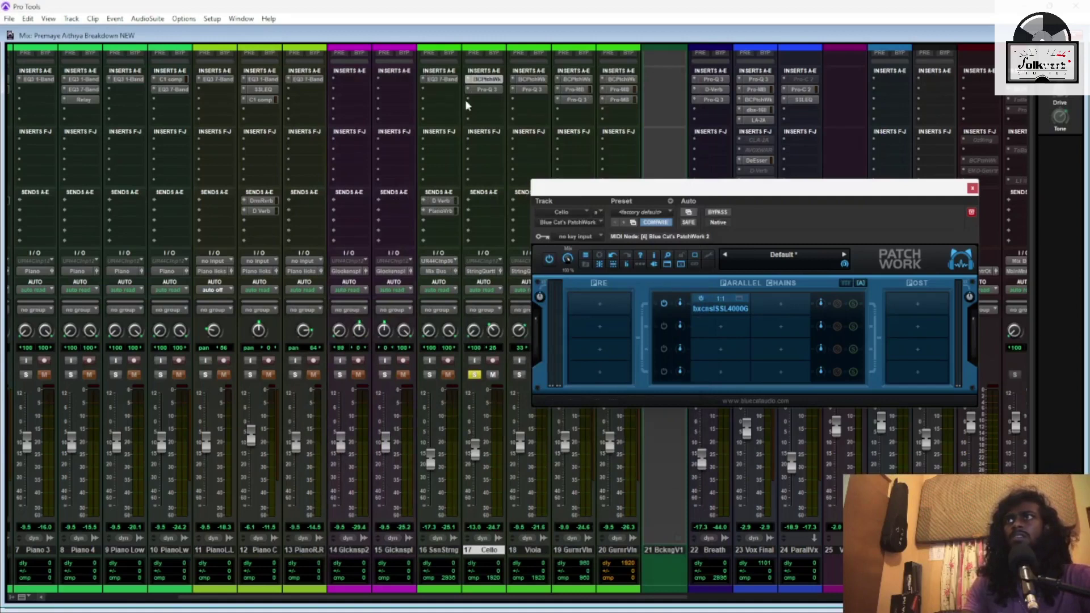
Examine the filter bands of the FabFilter Pro-Q 3 insert on the Cello, and close the plug-in
click(489, 90)
drag(738, 187, 571, 162)
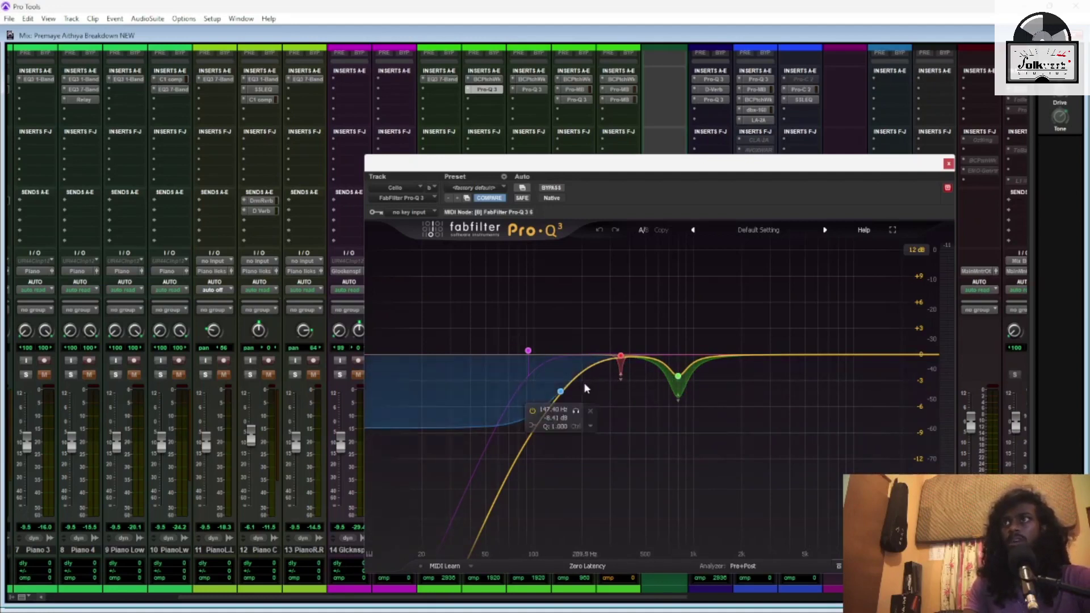
click(576, 411)
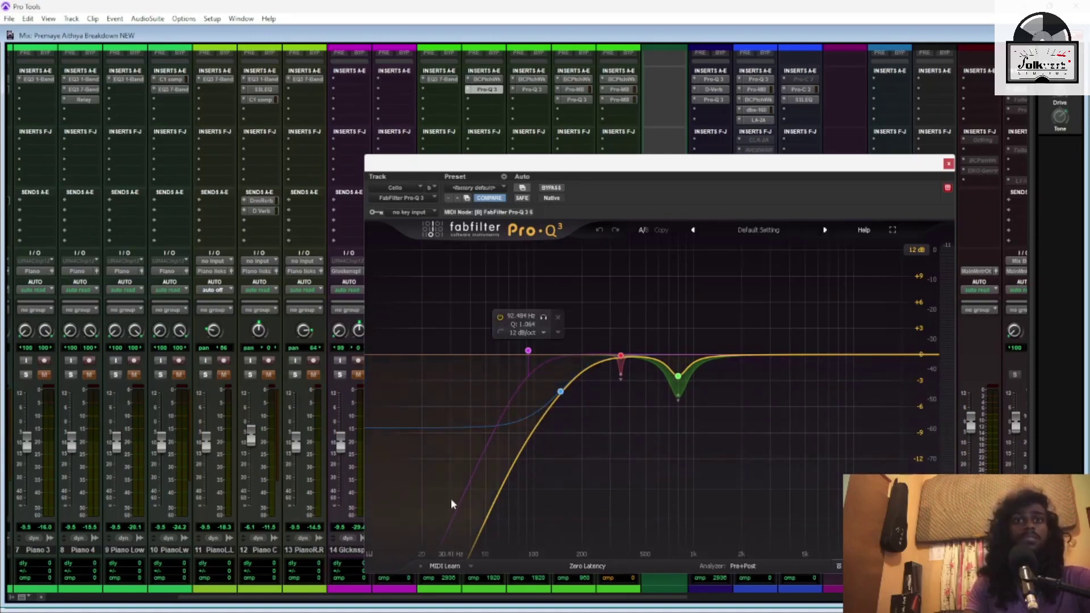
click(949, 165)
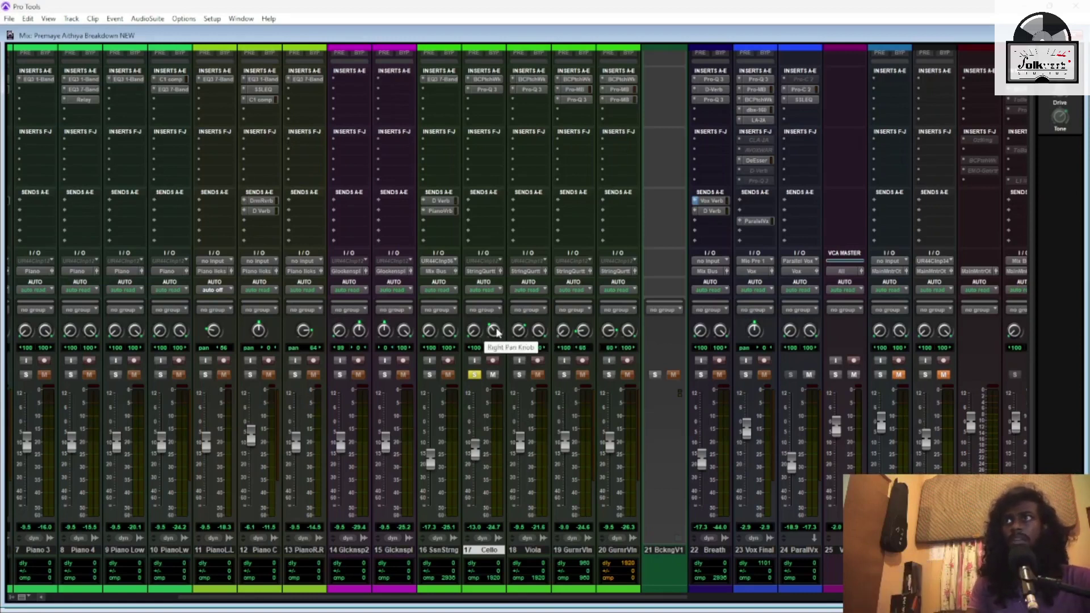
Solo the Viola track instead of the Cello and play it from bar 22 in the Edit window
drag(521, 331, 567, 352)
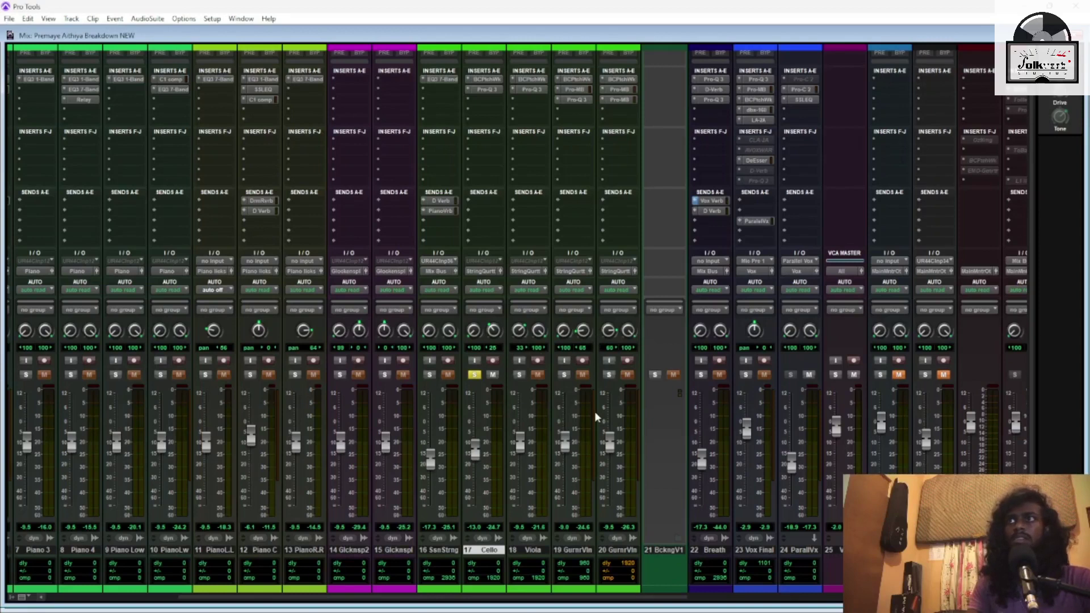
click(520, 376)
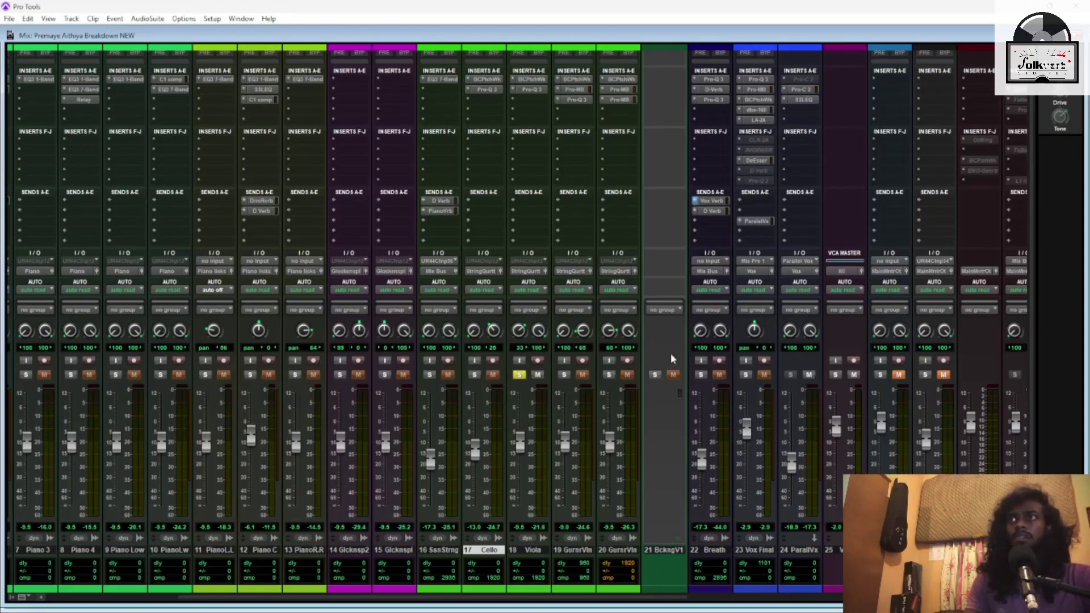
key(ctrl+equal)
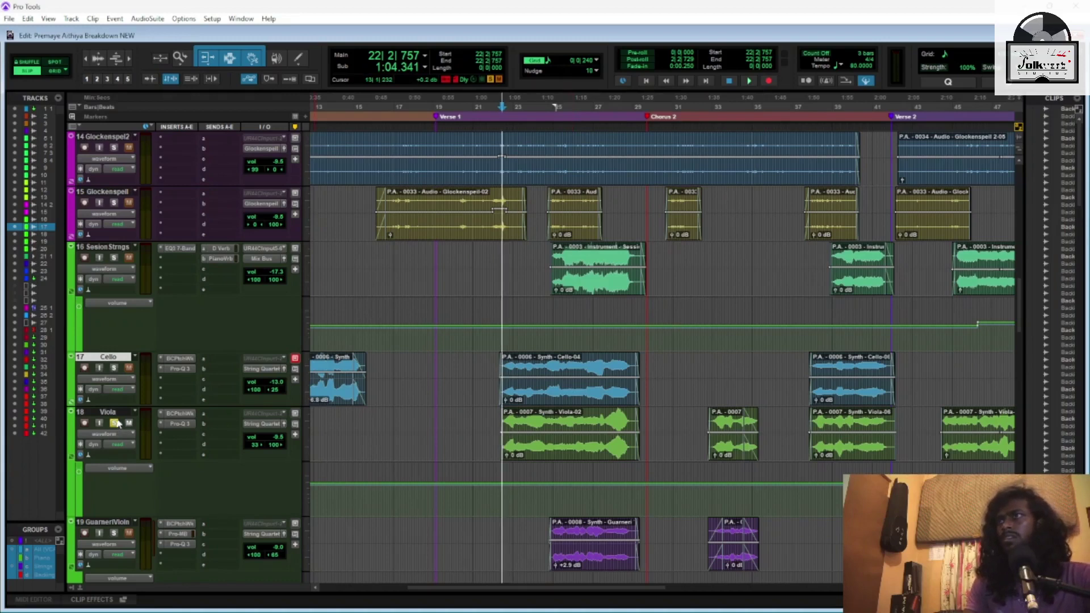
key(space)
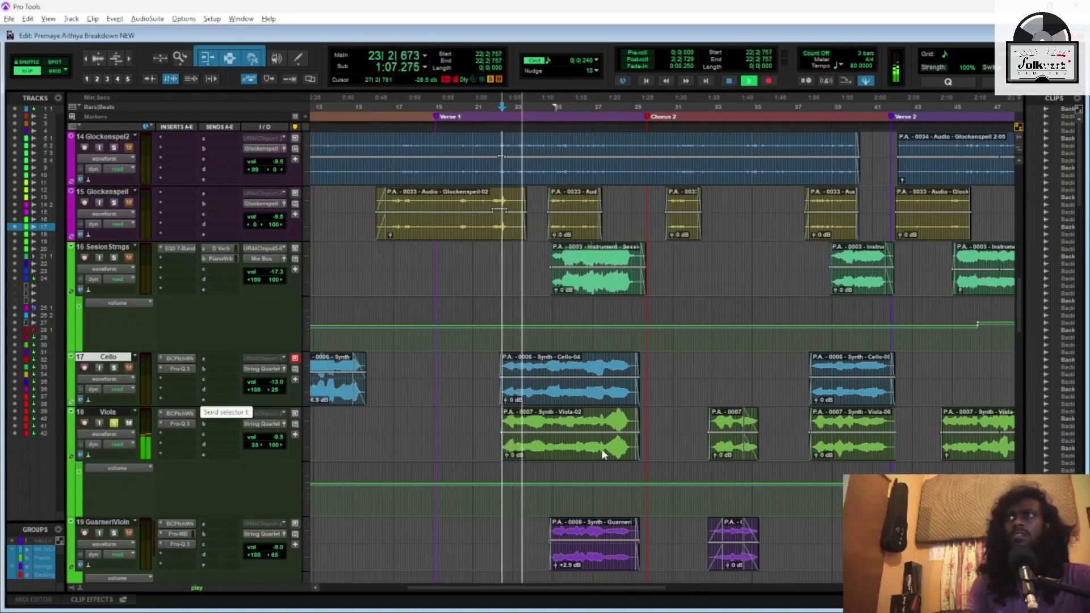
Listen to the soloed Viola in Verse 1, and continue with its long clip in Verse 2 before Chorus 3
scroll(567, 352, right, 3)
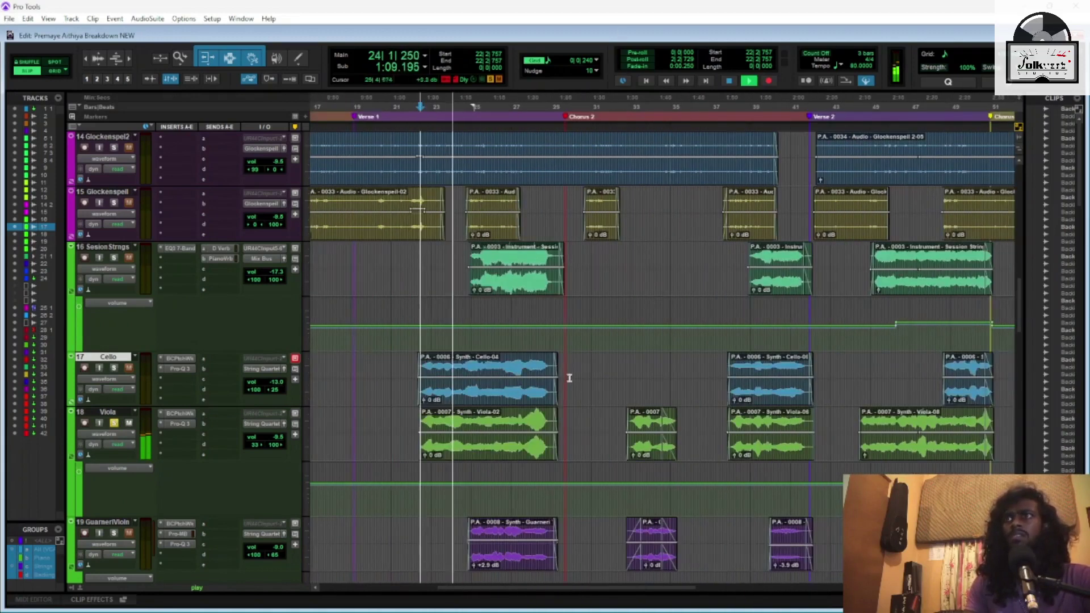
scroll(491, 460, down, 1)
scroll(491, 460, down, 2)
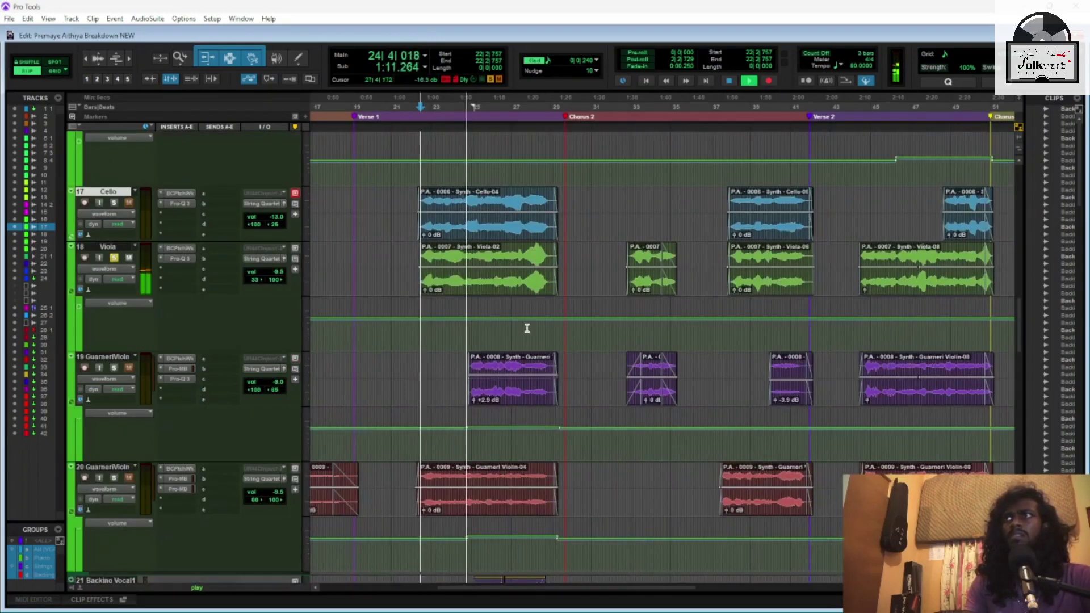
key(ctrl+])
scroll(527, 328, right, 9)
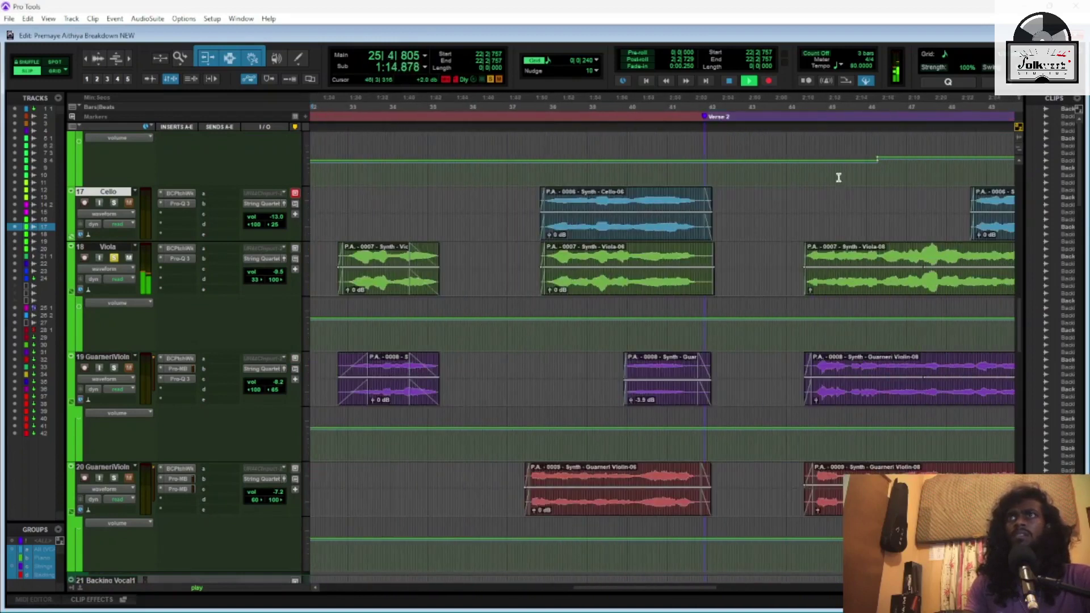
scroll(785, 289, right, 3)
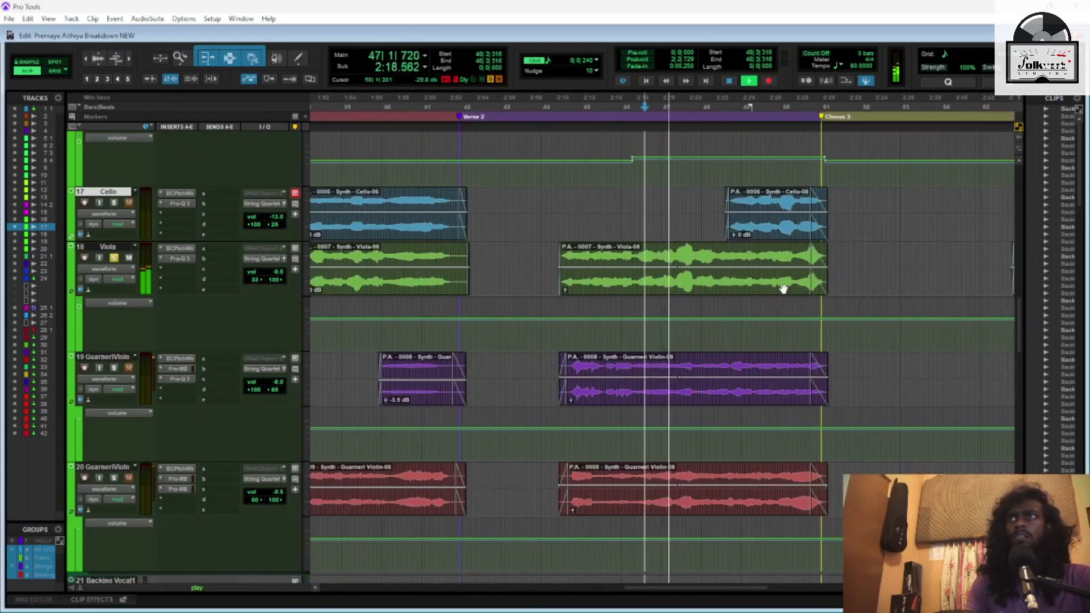
Follow the soloed Viola through the end of Verse 2, and play it from bar 56 in Chorus 3
scroll(783, 289, right, 4)
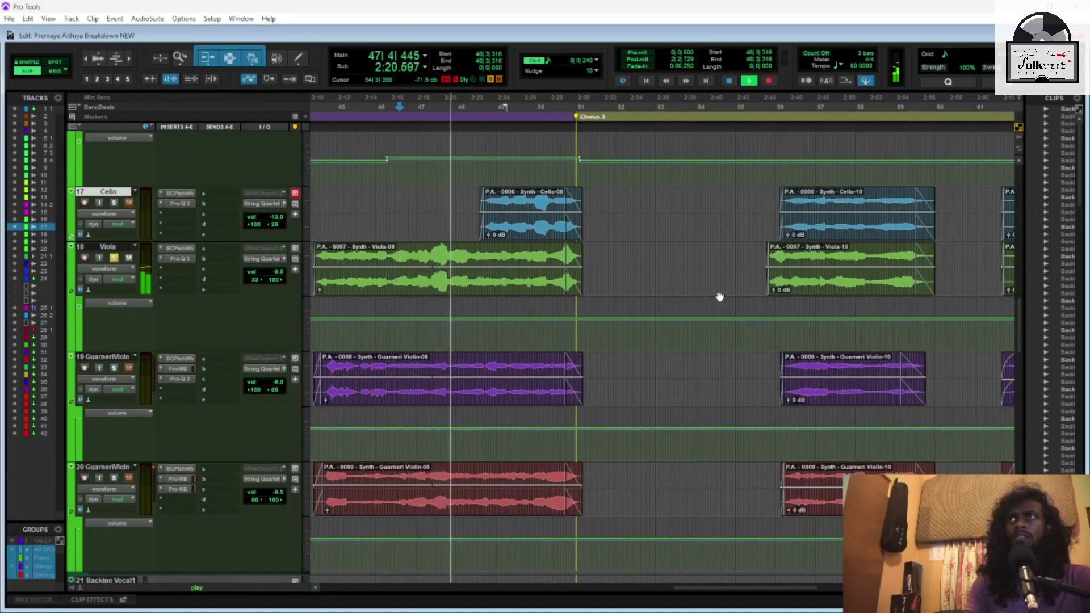
scroll(720, 297, right, 3)
click(540, 105)
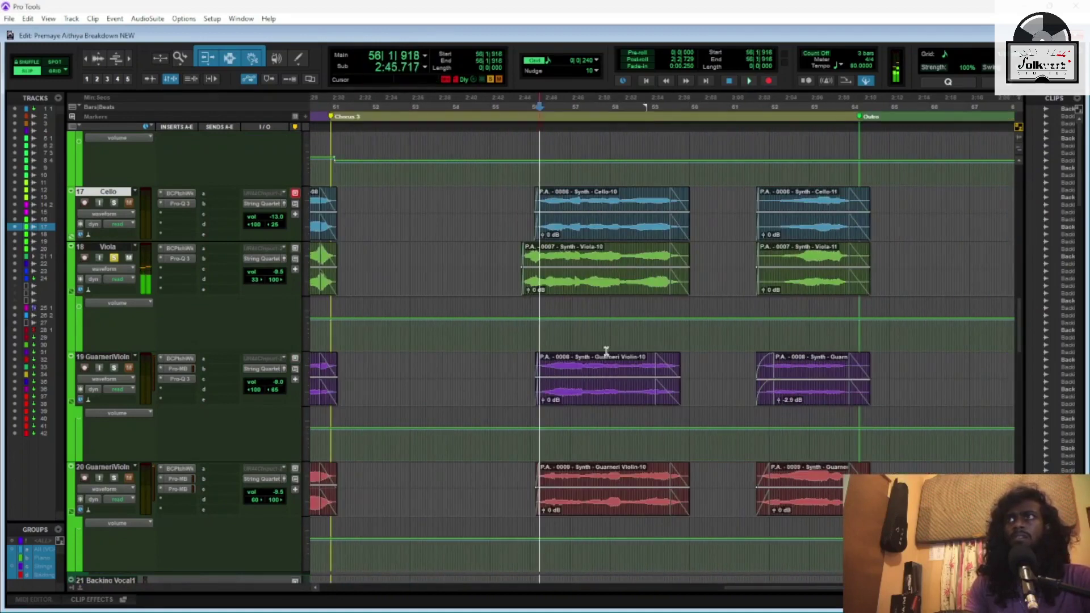
key(ctrl+bracketleft)
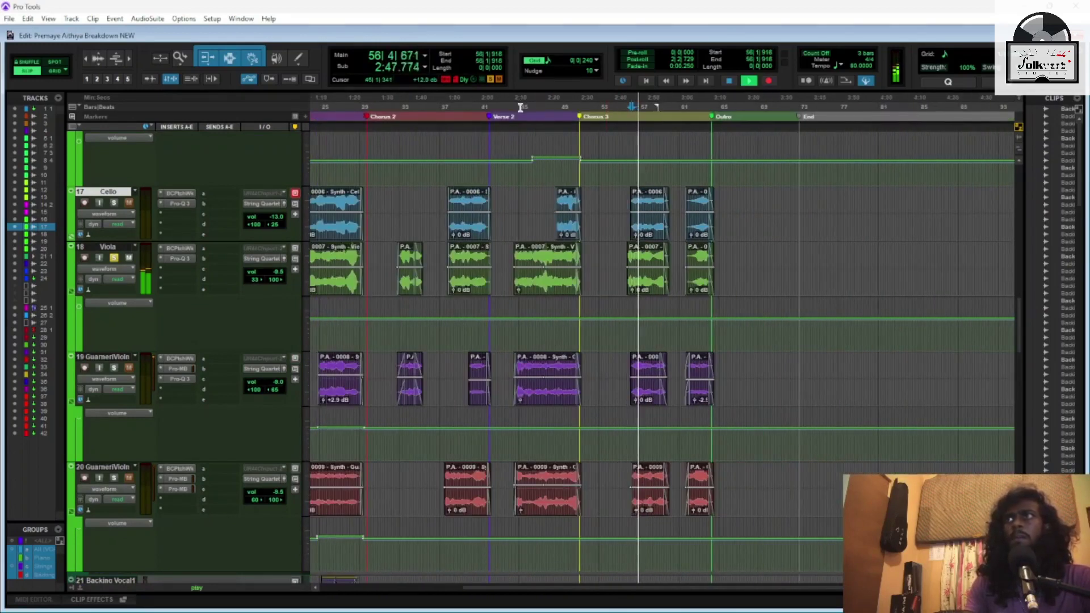
Play the soloed Viola's long Verse 2 clip again from bar 45, and stop playback
click(520, 107)
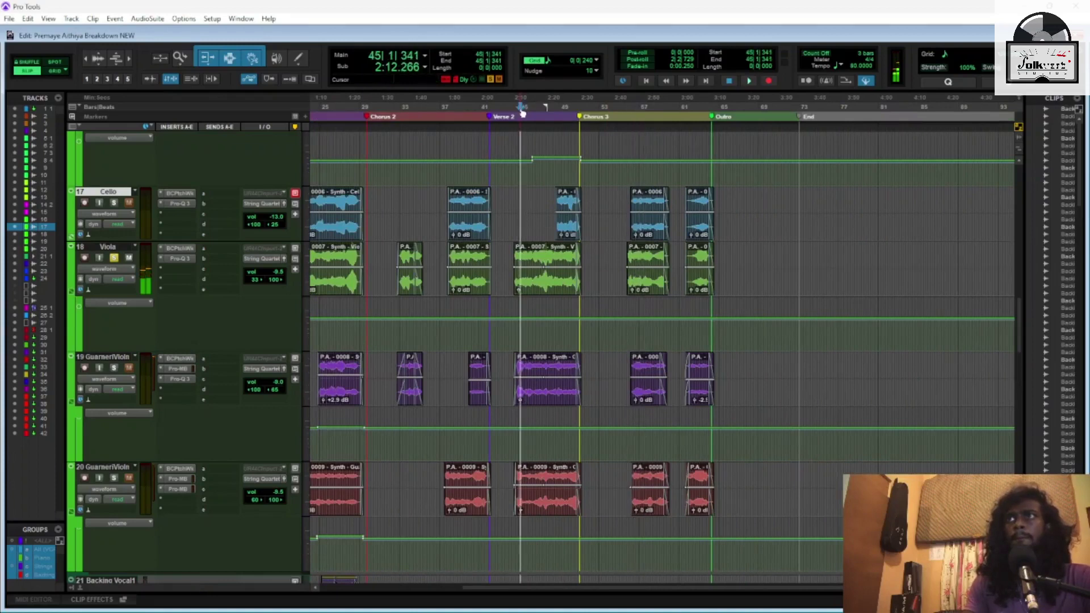
key(ctrl+bracketright)
key(ctrl+bracketright)
key(ctrl+bracketright)
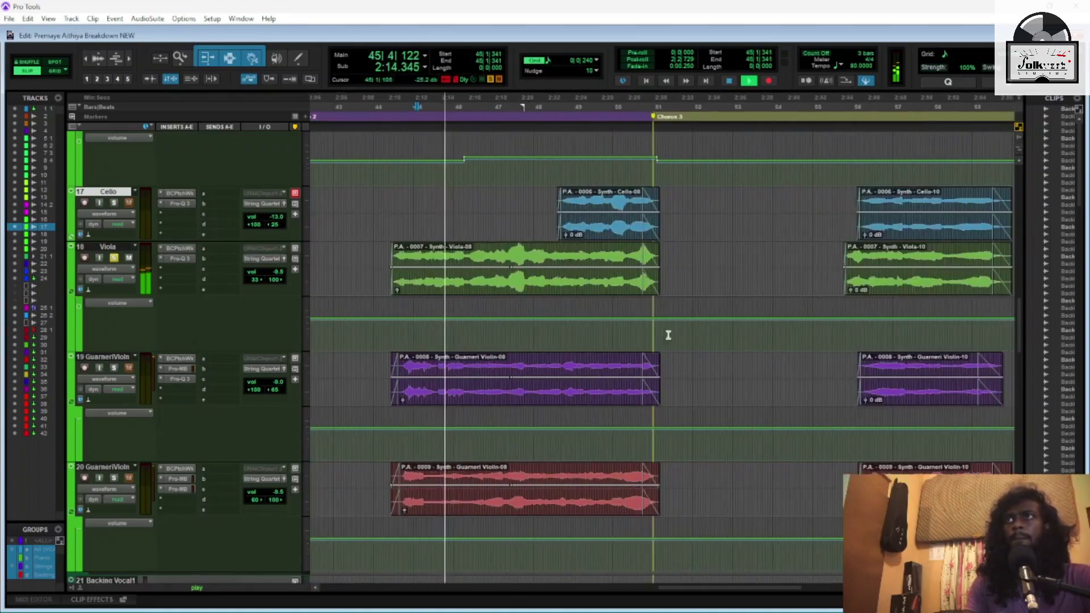
key(ctrl+bracketright)
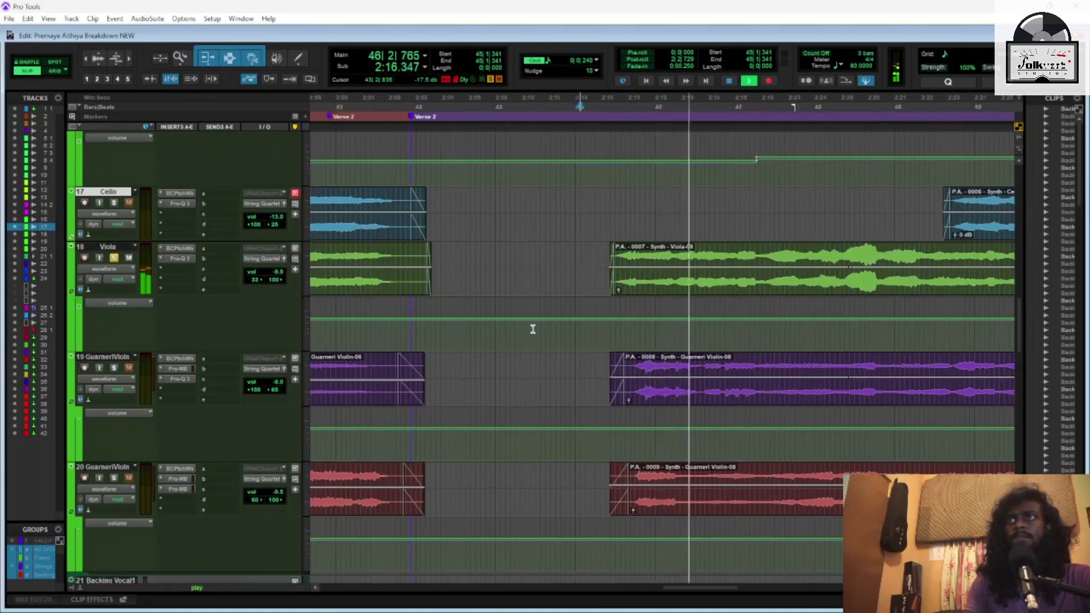
scroll(533, 329, right, 3)
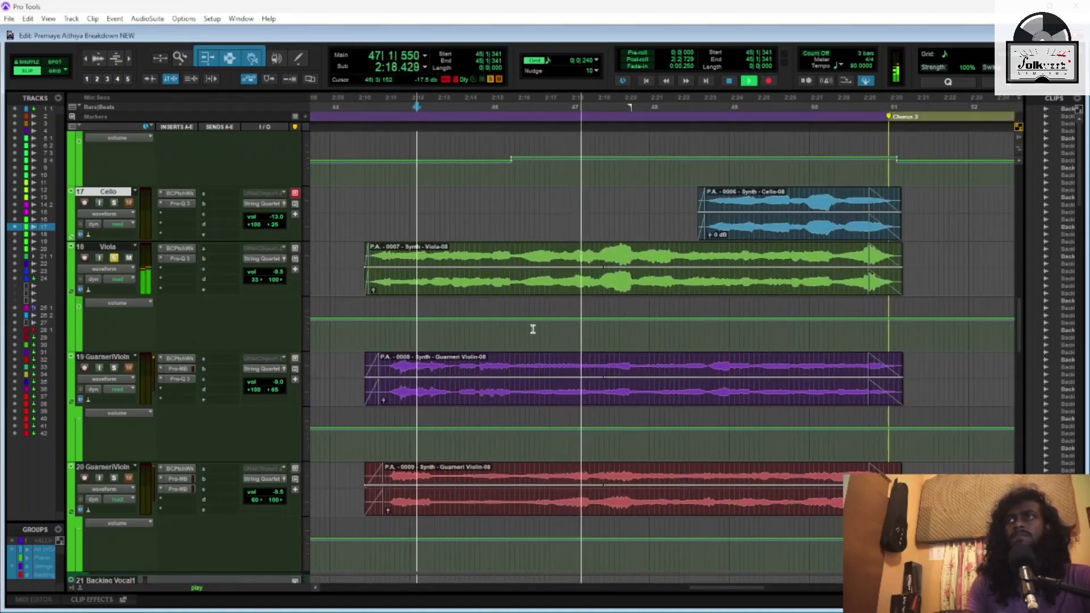
key(space)
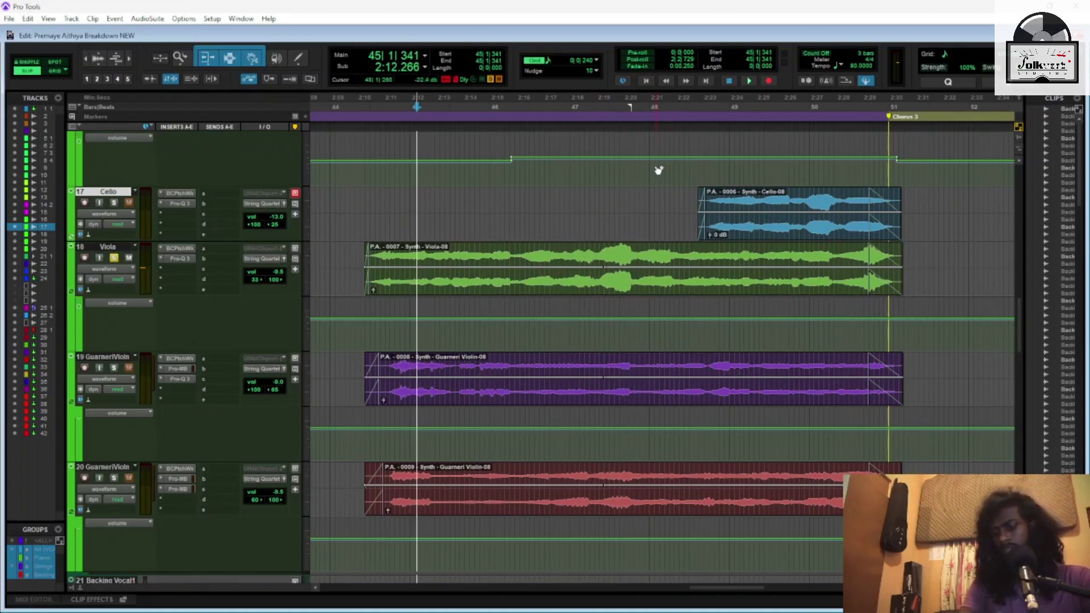
Inspect the bx_console SSL 9000 J loaded in the Viola's Blue Cat's PatchWork insert, and close its window
key(ctrl+equal)
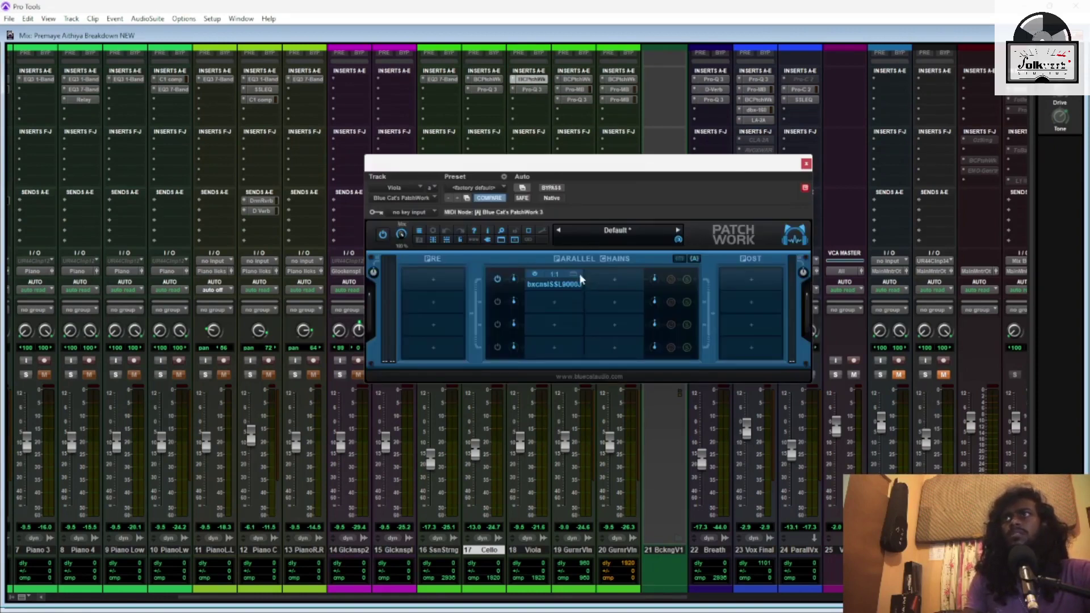
click(555, 283)
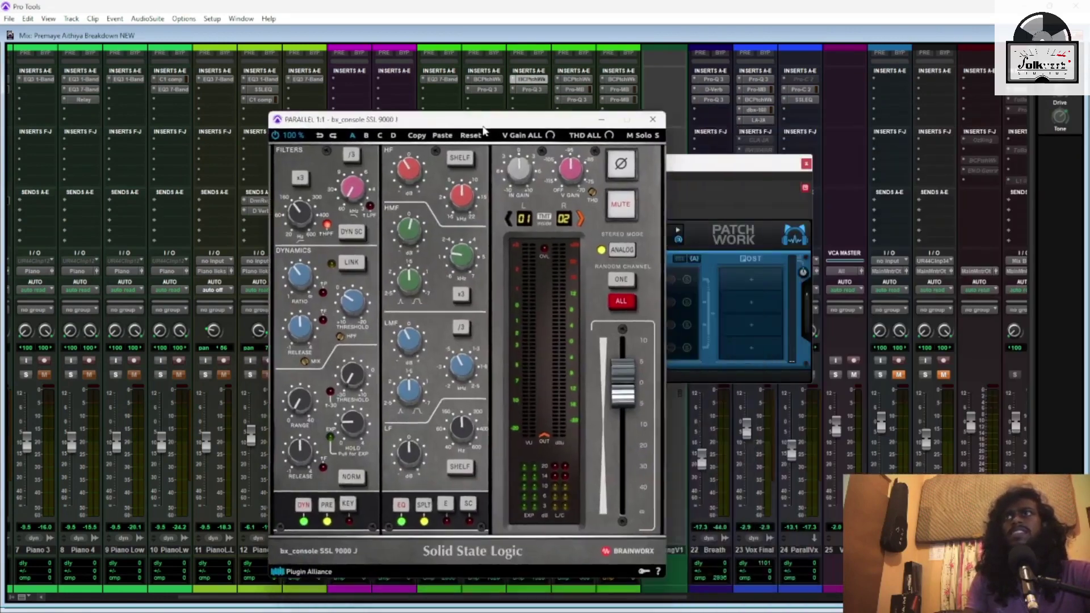
drag(476, 124, 565, 85)
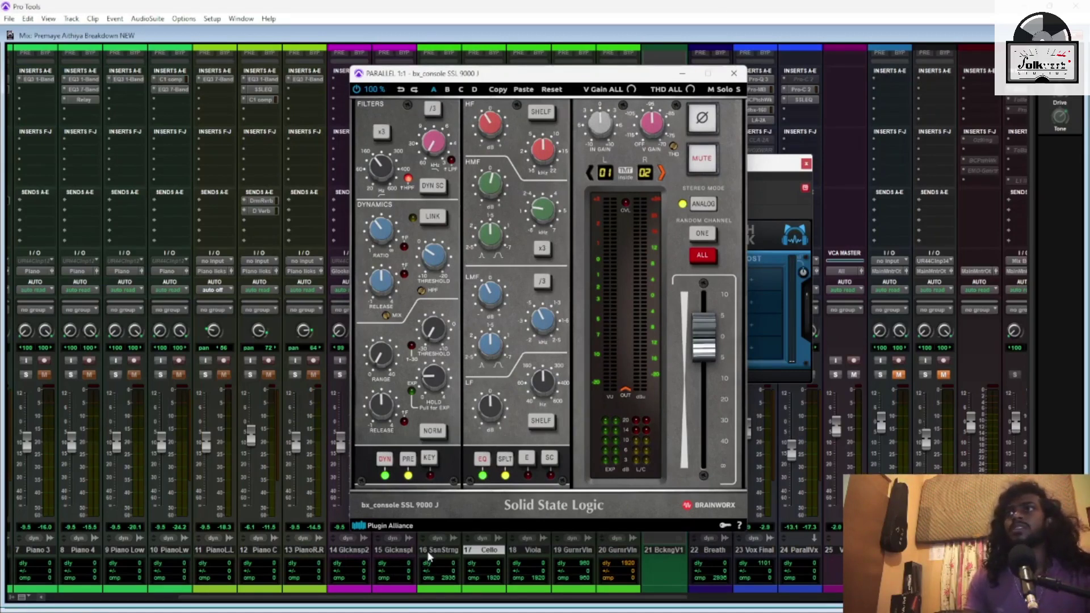
click(734, 73)
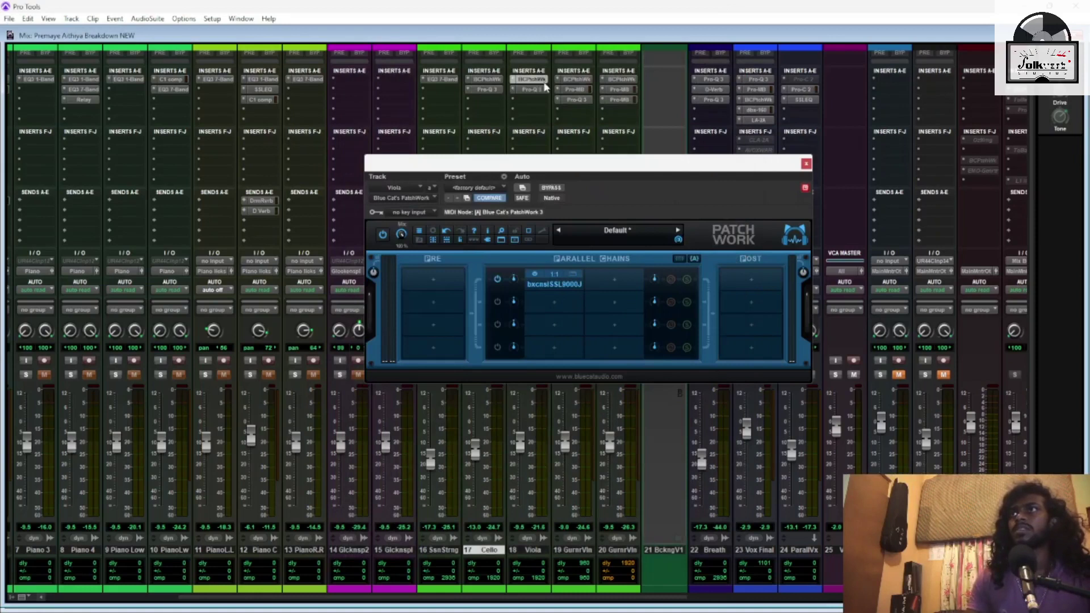
Audition the 353 Hz band of the Viola's FabFilter Pro-Q 3 in solo during playback, and close the plug-in
click(543, 91)
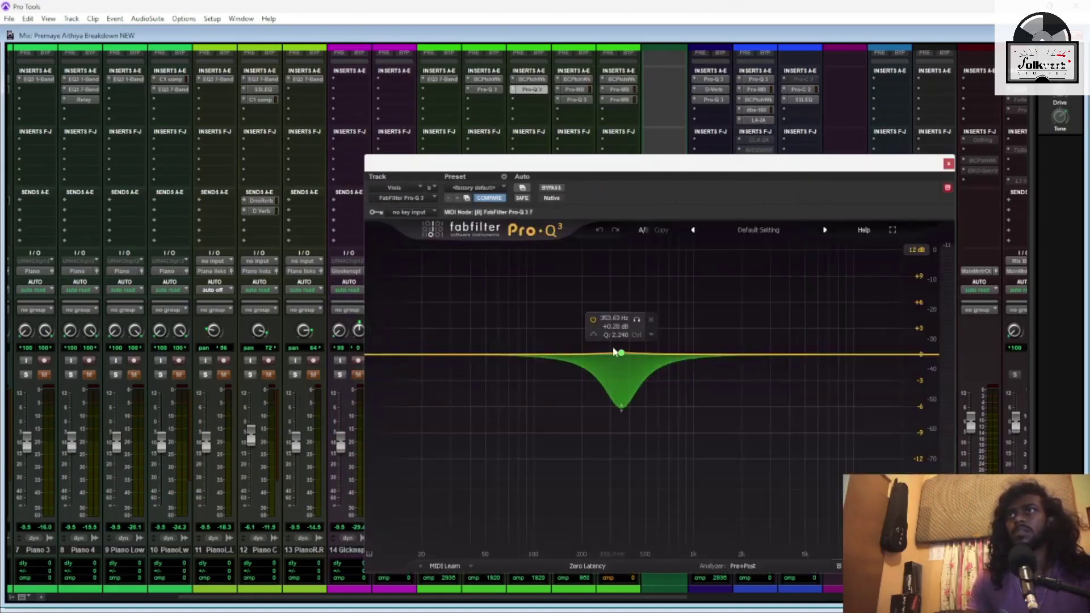
click(637, 321)
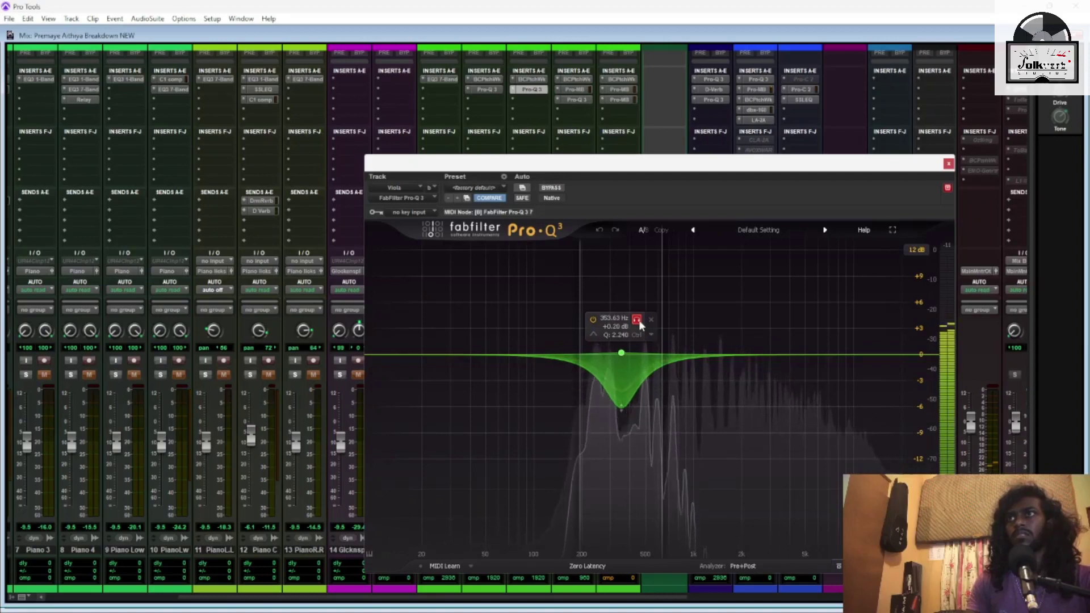
click(638, 320)
key(space)
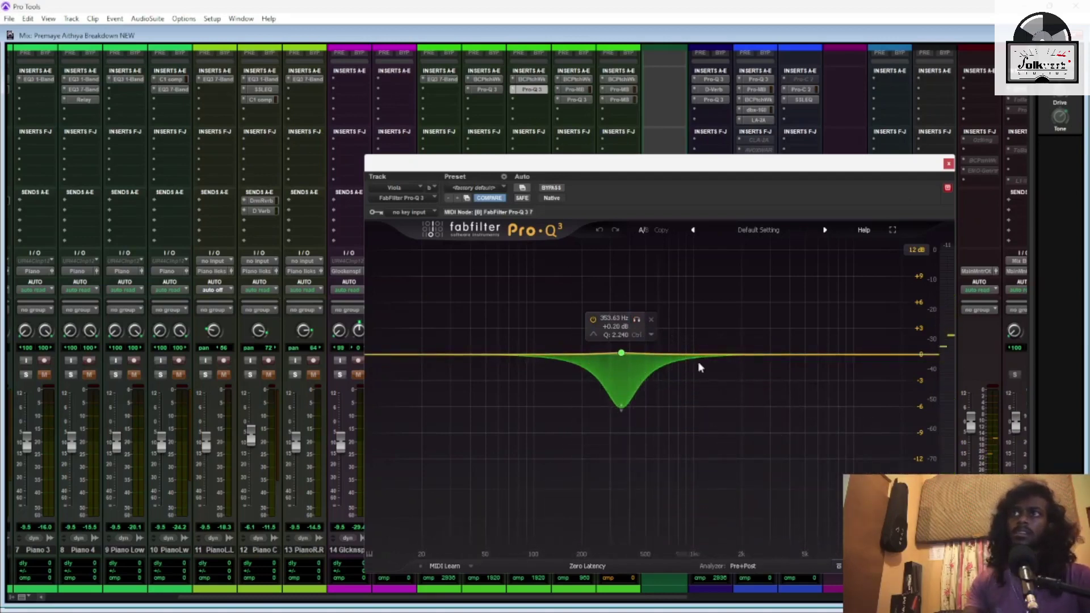
click(949, 164)
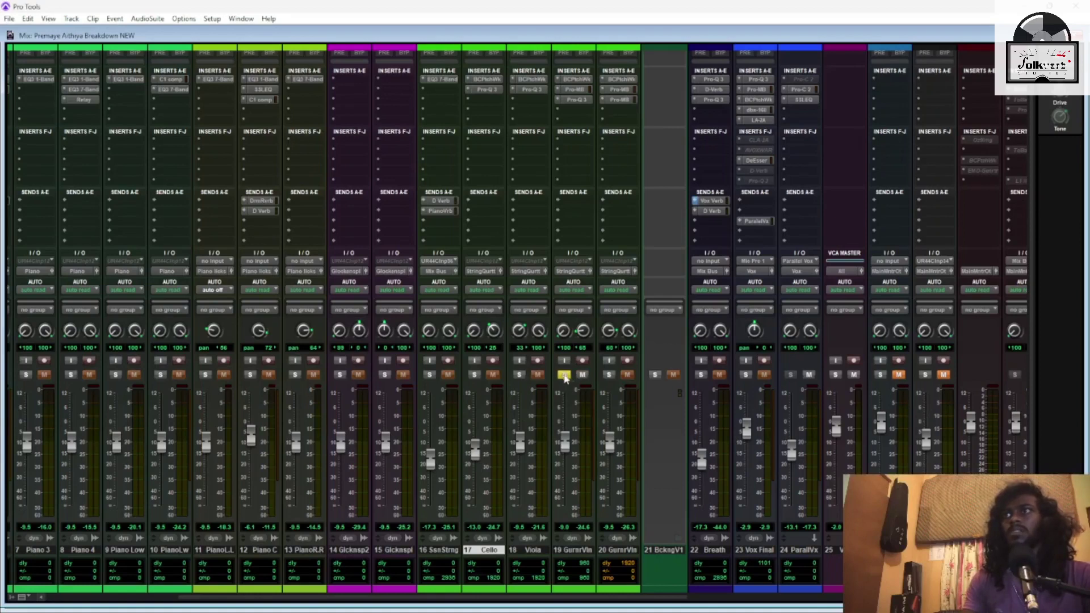
Play the soloed Guarneri Violin on track 19 from bar 25 in Verse 1 in the Edit window
key(ctrl+equal)
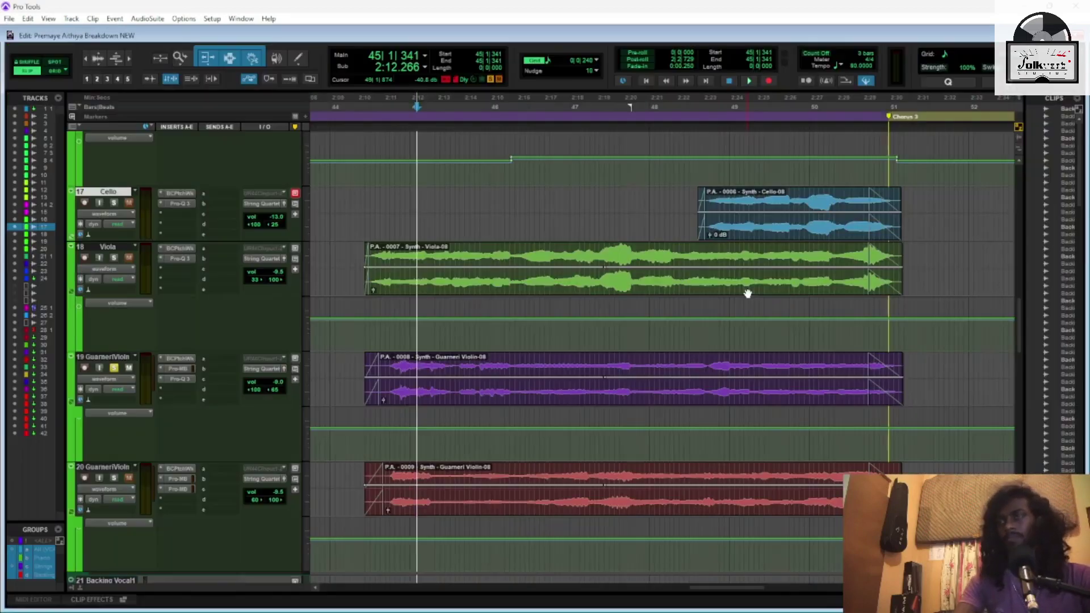
key(ctrl+bracketleft)
key(ctrl+bracketleft)
key(ctrl+bracketleft)
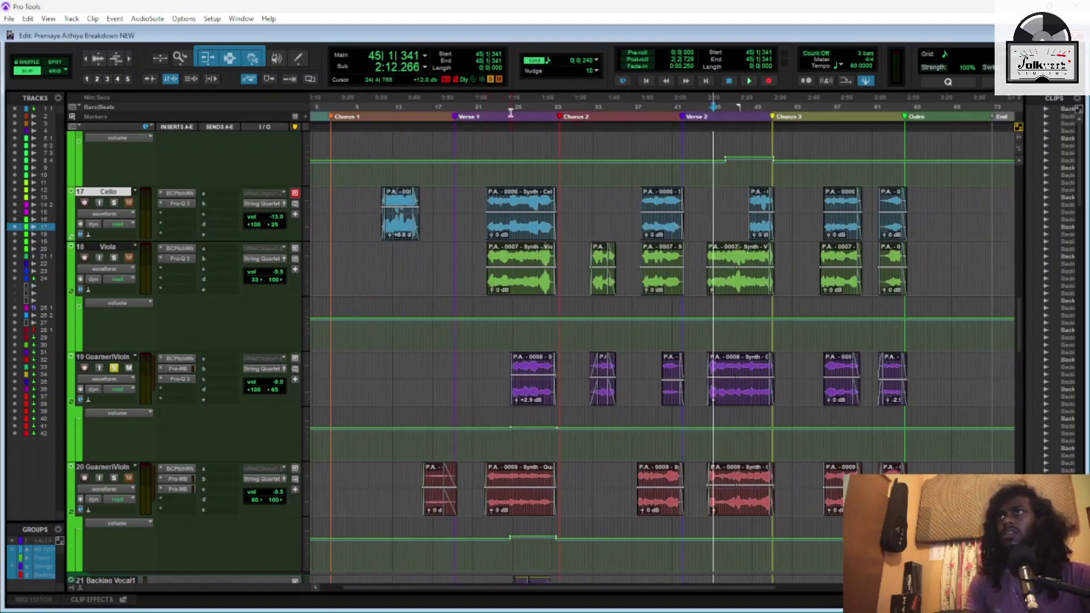
click(514, 426)
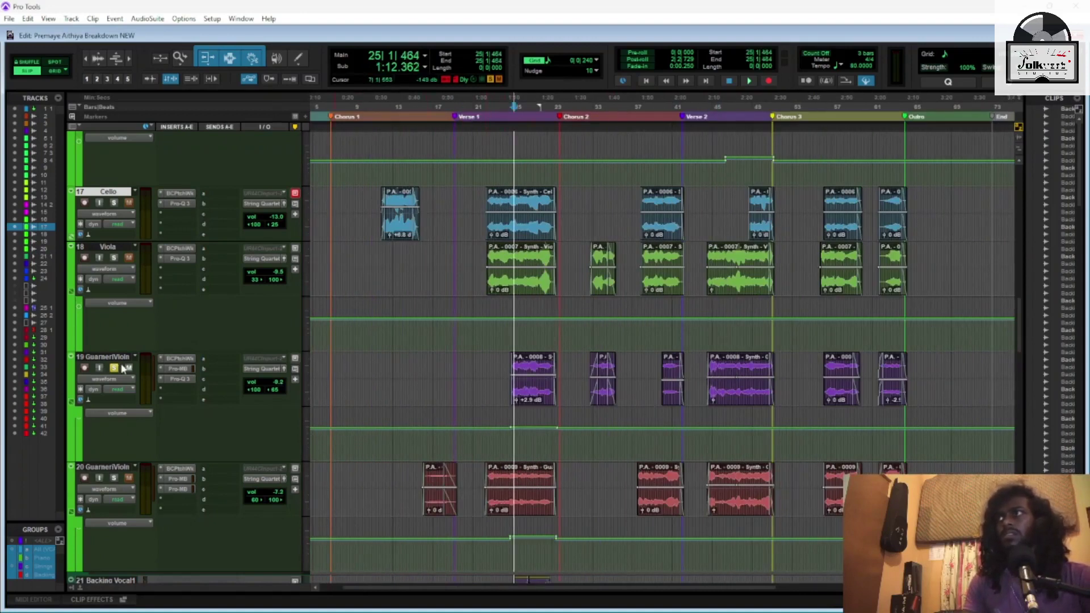
key(space)
key(ctrl+bracketright)
key(ctrl+bracketright)
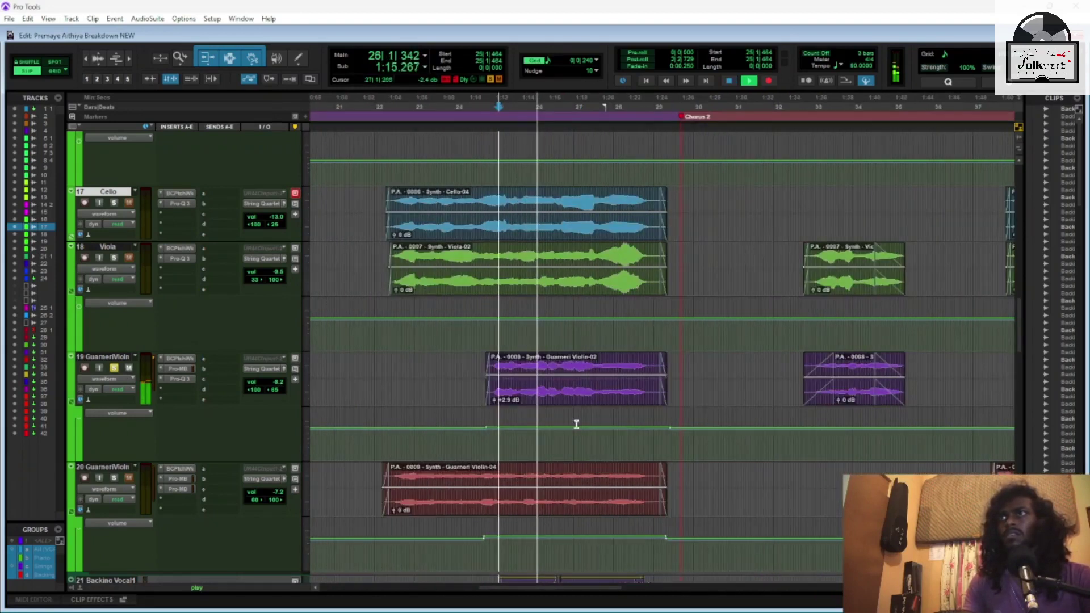
key(ctrl+bracketright)
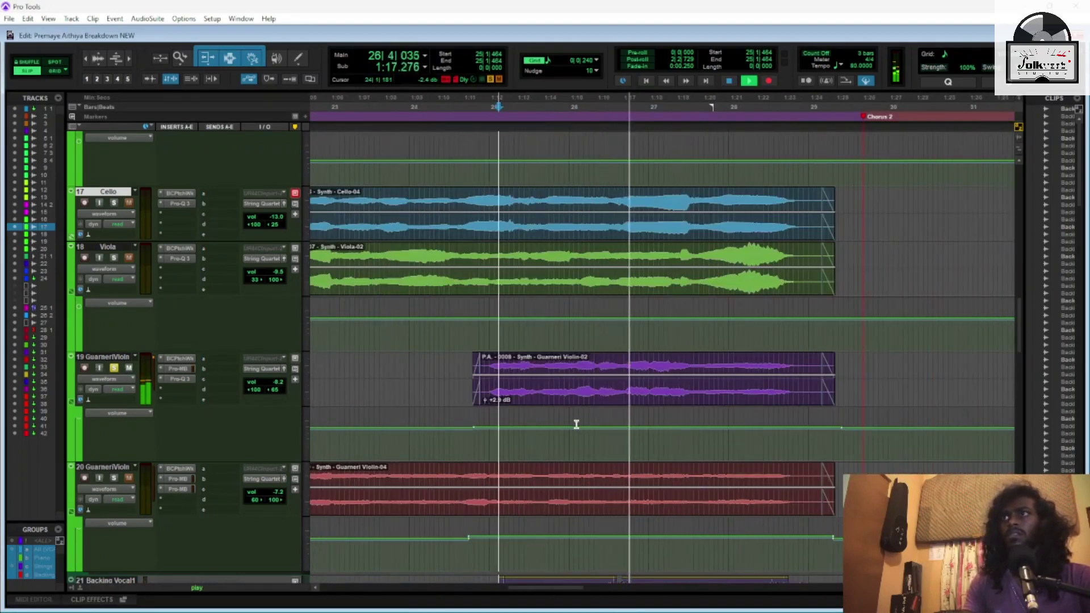
key(ctrl+bracketleft)
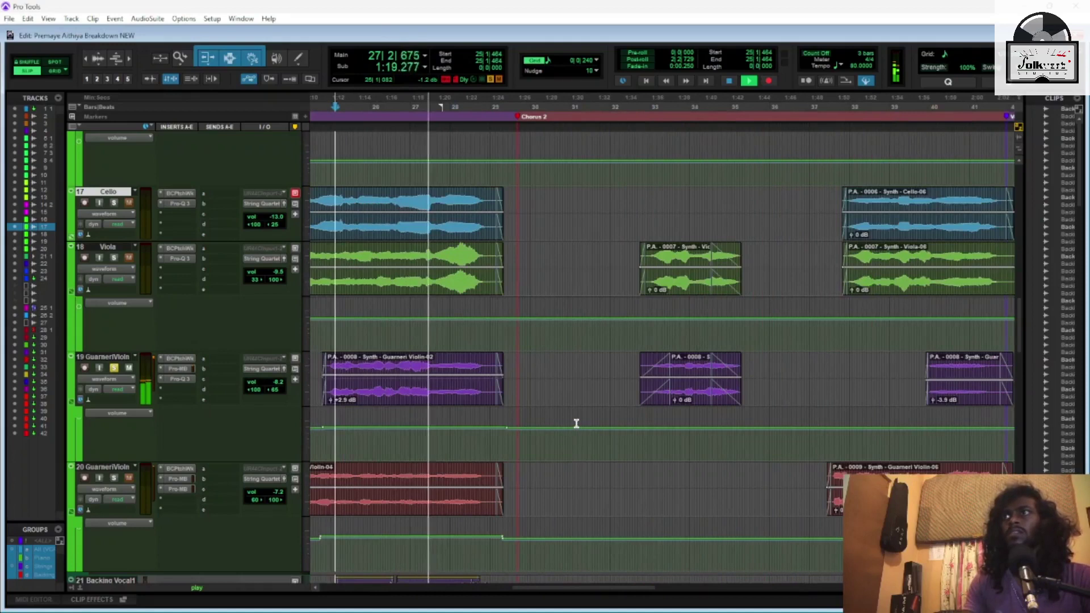
key(ctrl+bracketleft)
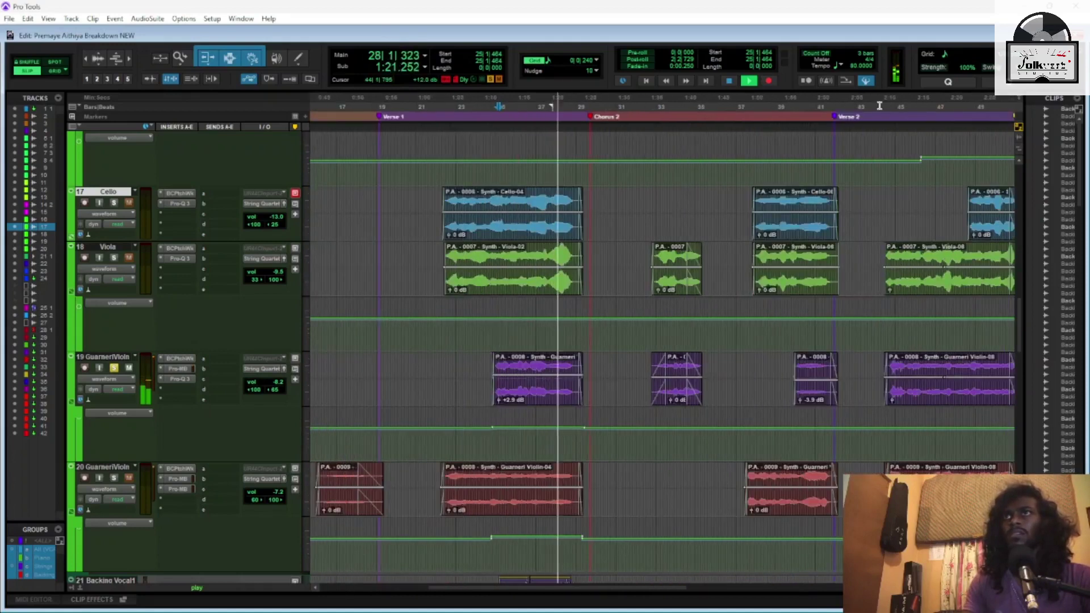
Listen to the soloed track 19 violin from bar 44 in Verse 2 up to Chorus 3, and stop playback
click(880, 106)
key(ctrl+bracketright)
key(ctrl+bracketright)
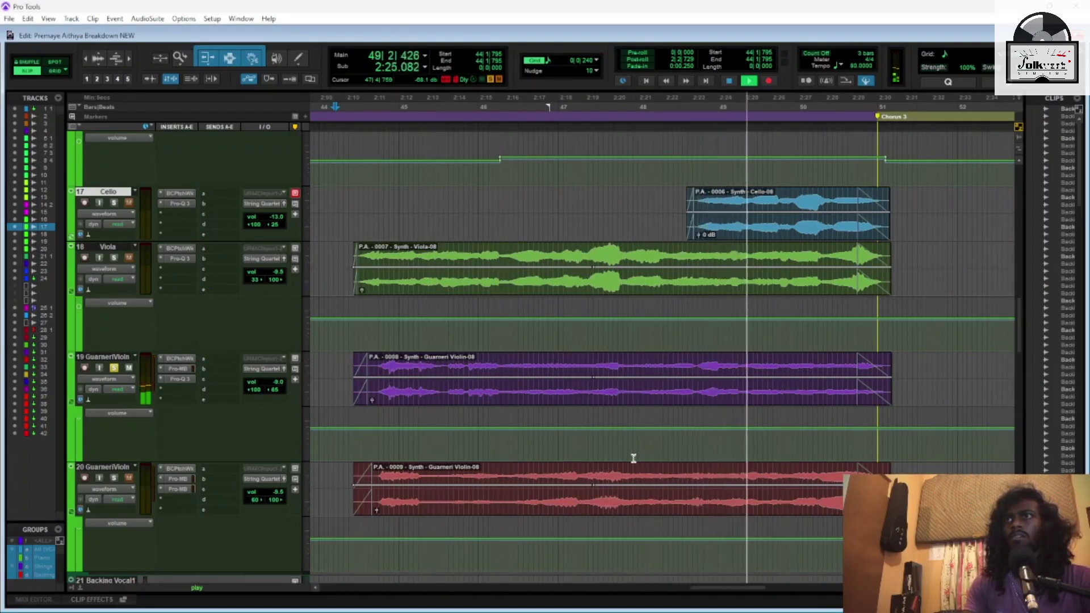
scroll(634, 458, down, 8)
scroll(634, 458, down, 3)
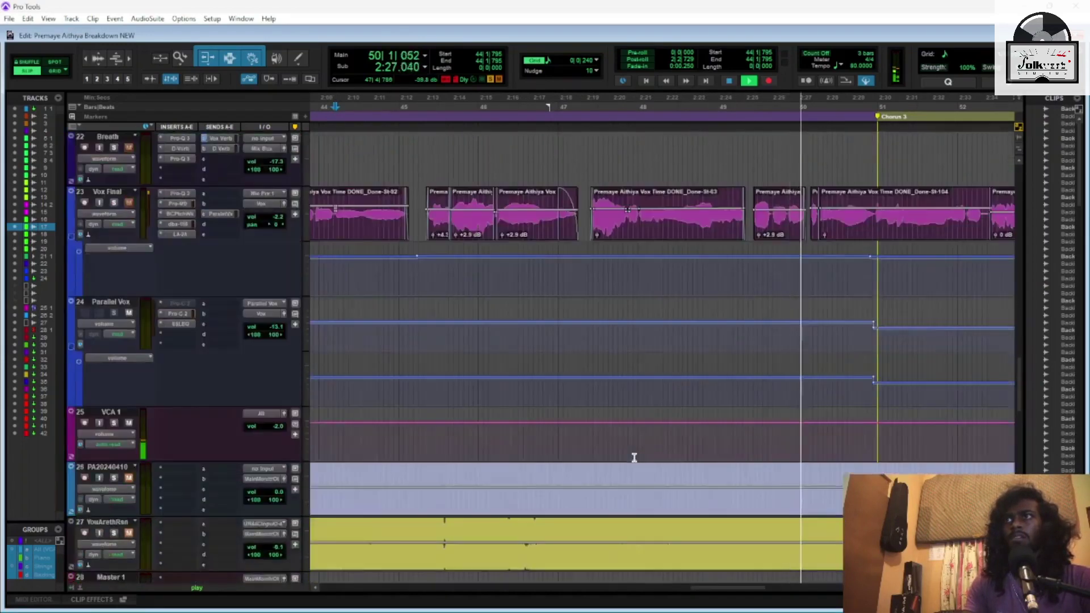
scroll(634, 458, up, 10)
scroll(635, 457, up, 9)
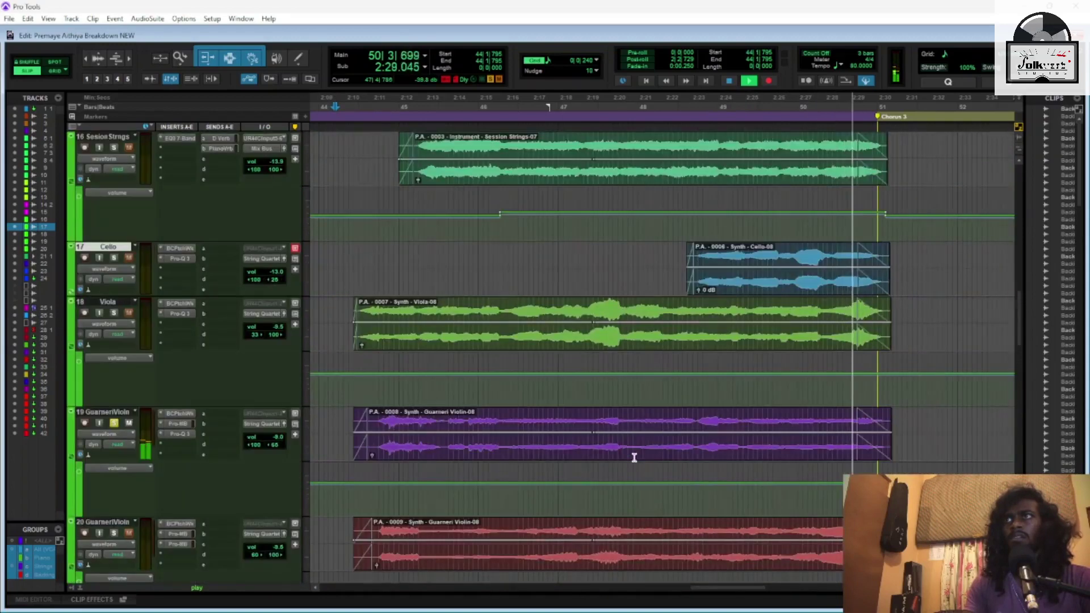
key(space)
scroll(570, 393, down, 9)
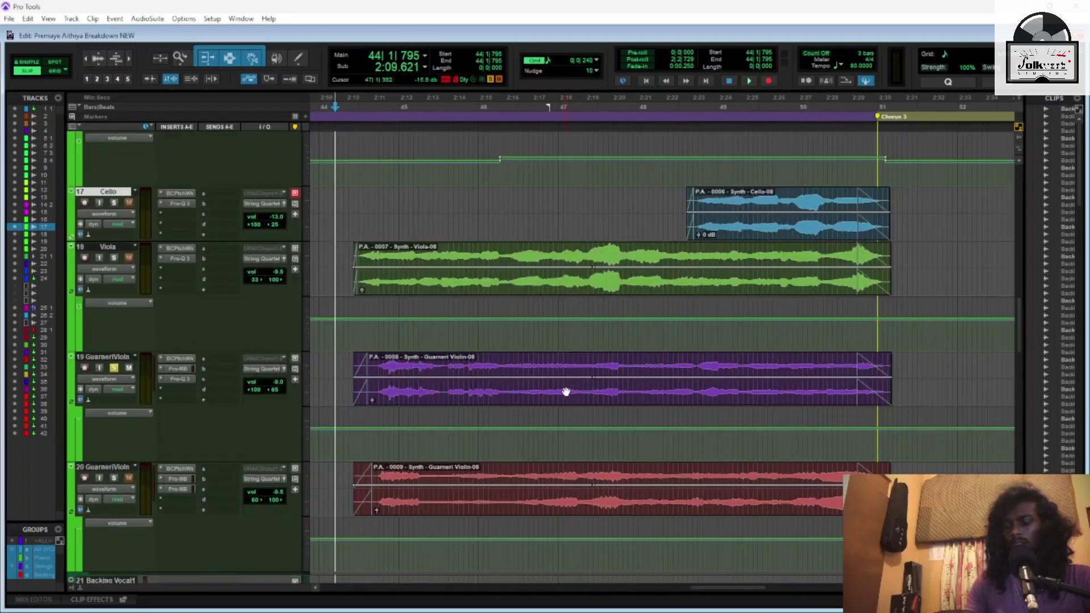
scroll(565, 391, down, 1)
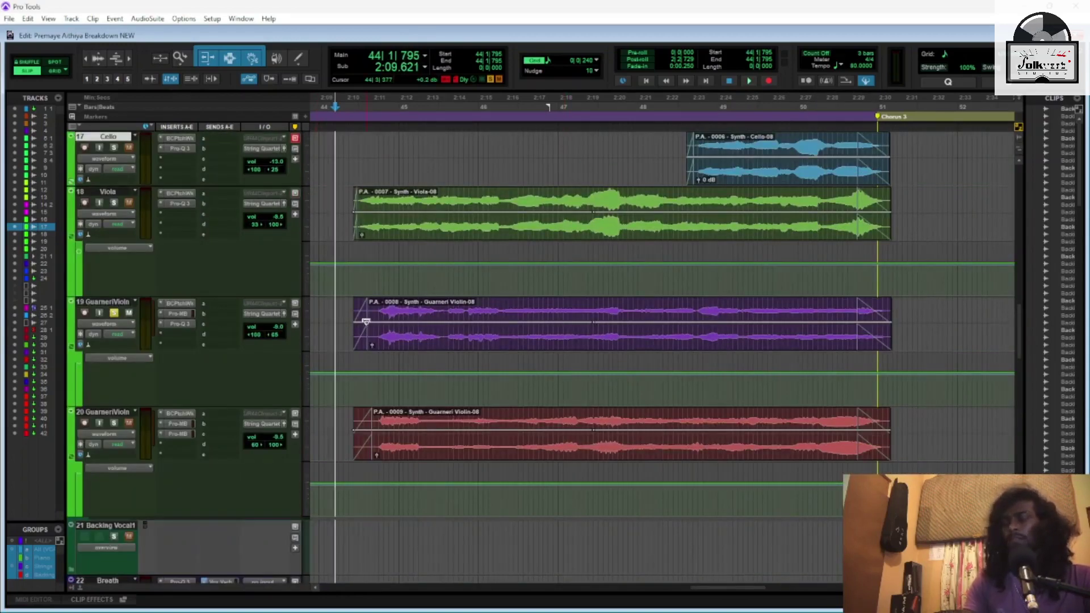
Inspect the bx_console SSL 9000 J in the track 19 violin's Blue Cat's PatchWork insert, and close both plug-in windows
key(ctrl+[)
key(ctrl+[)
key(ctrl+equal)
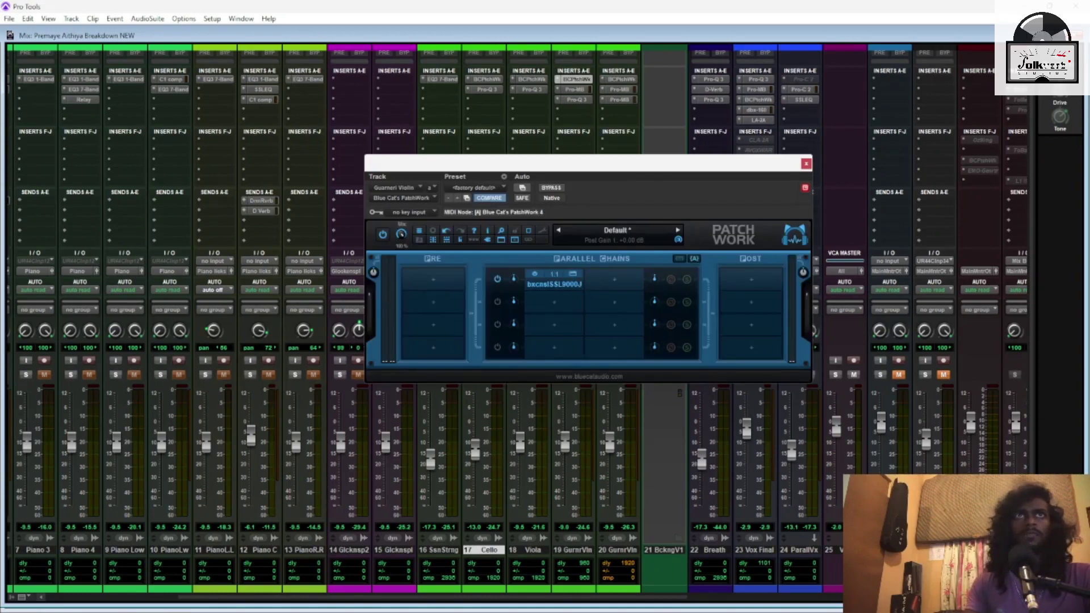
drag(963, 136, 587, 111)
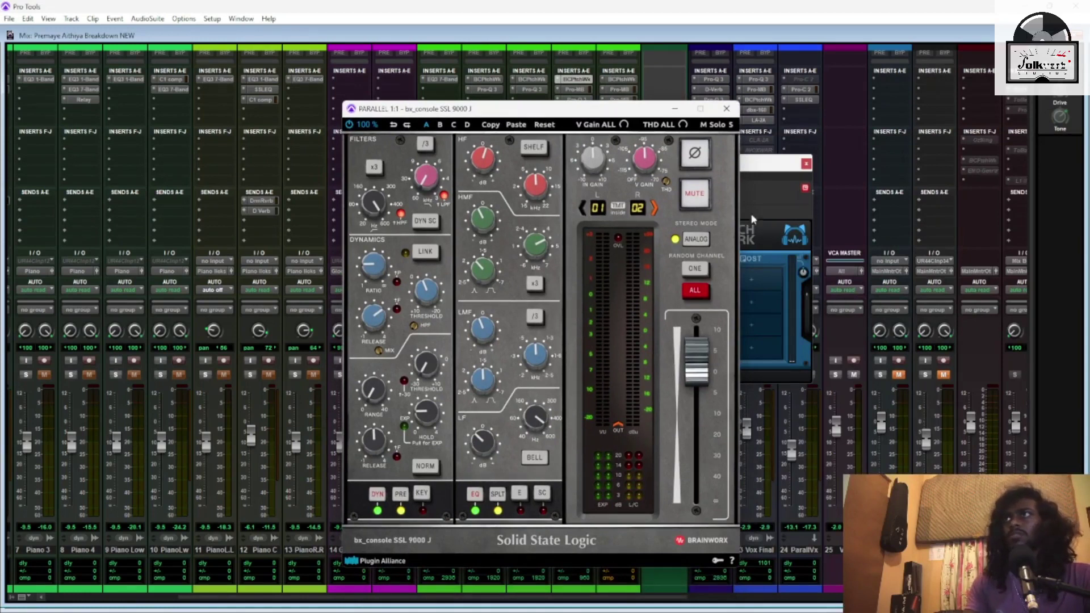
click(726, 109)
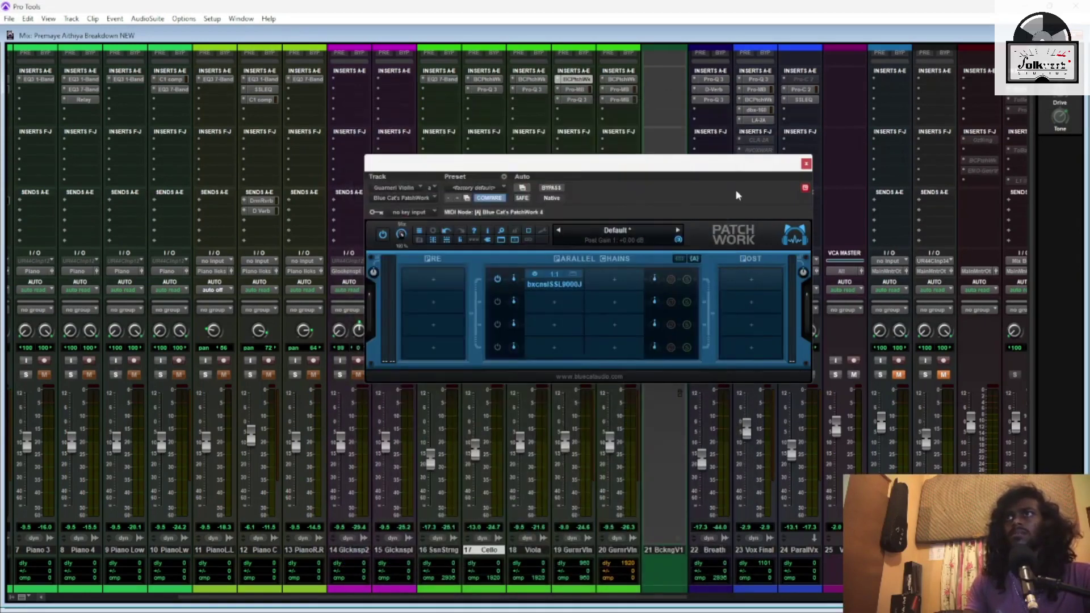
click(805, 165)
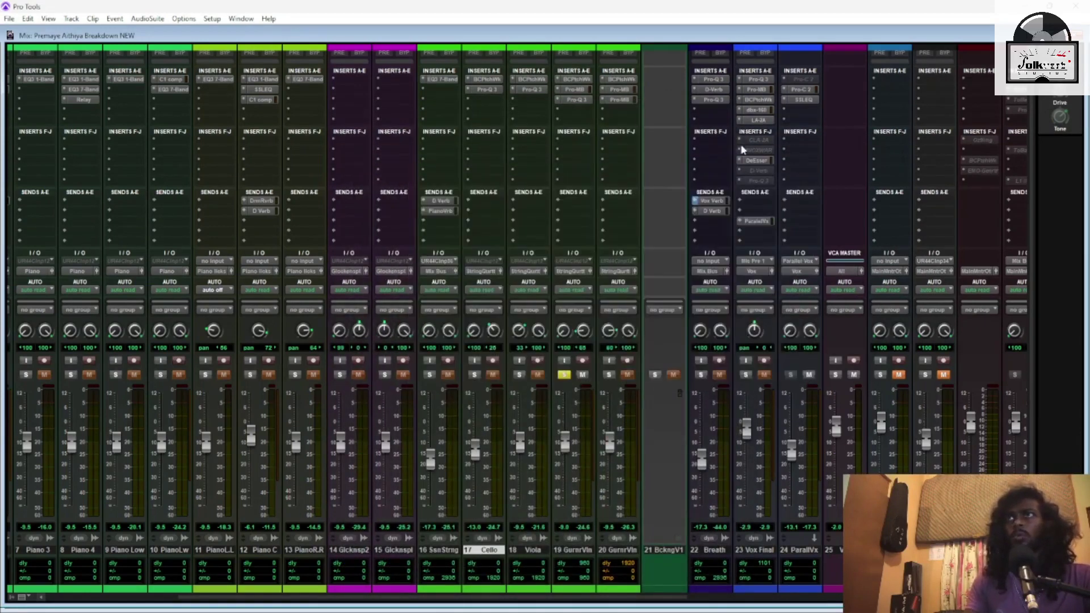
Examine the dynamic band of the FabFilter Pro-MB insert on the track 19 violin, and close the plug-in
click(575, 90)
drag(731, 170, 597, 121)
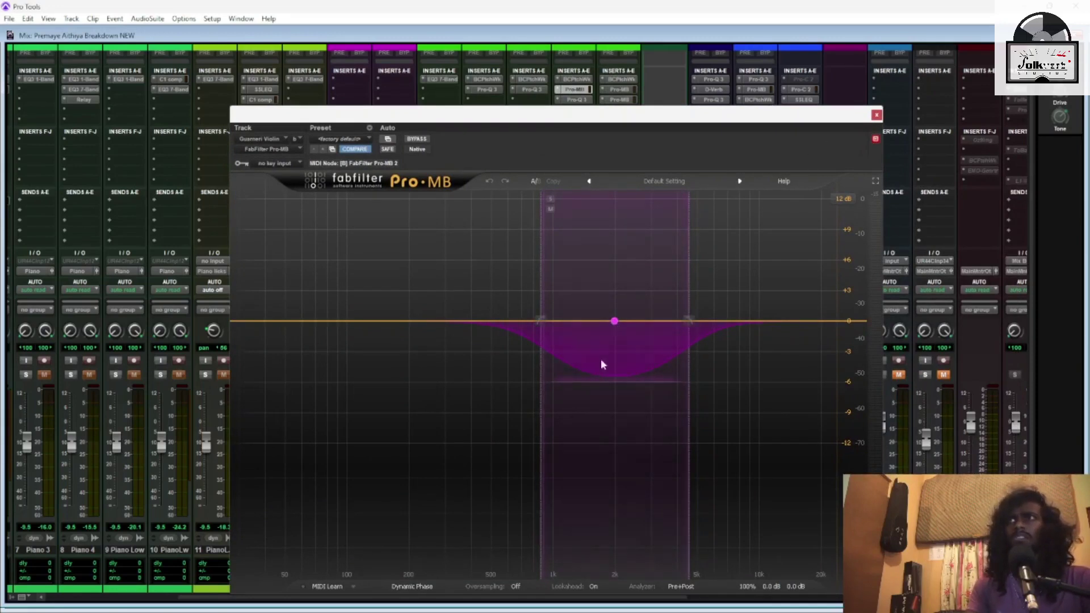
click(876, 116)
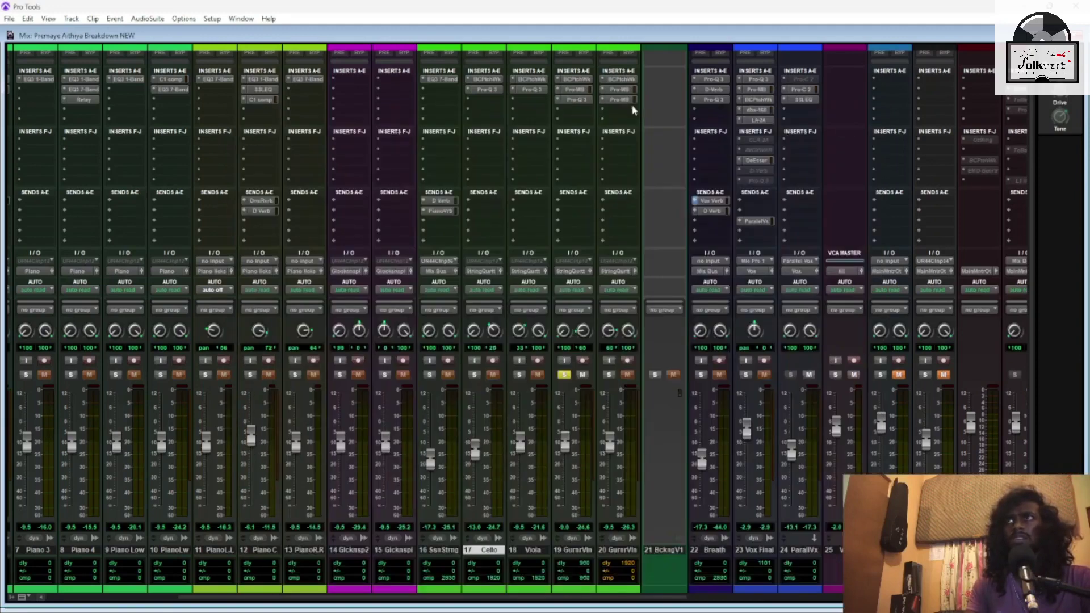
Inspect the EQ band of the FabFilter Pro-Q 3 insert on the track 19 violin, and close the plug-in
click(579, 100)
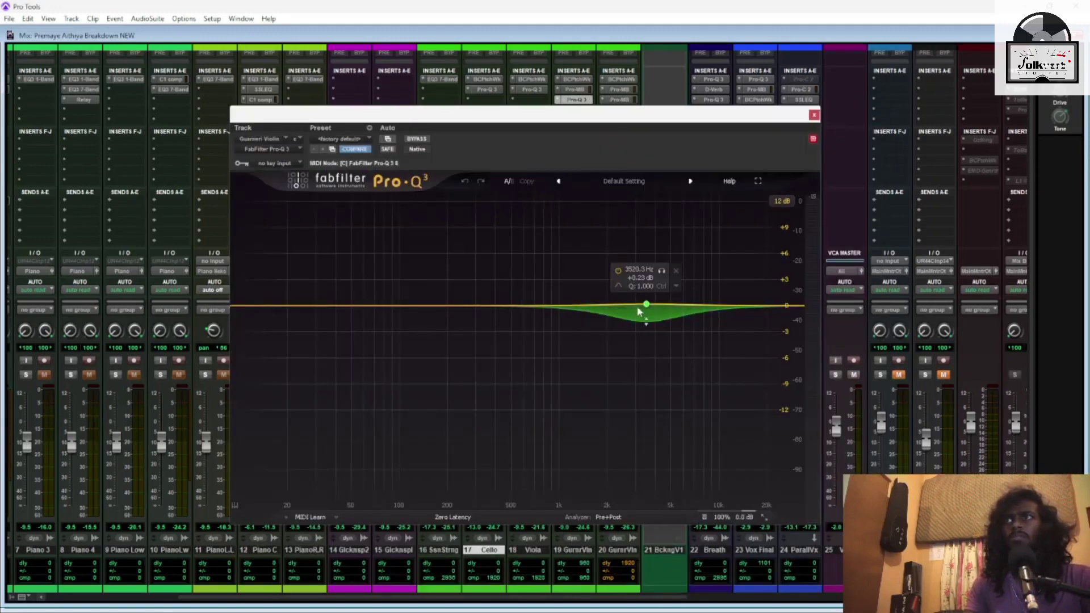
click(814, 116)
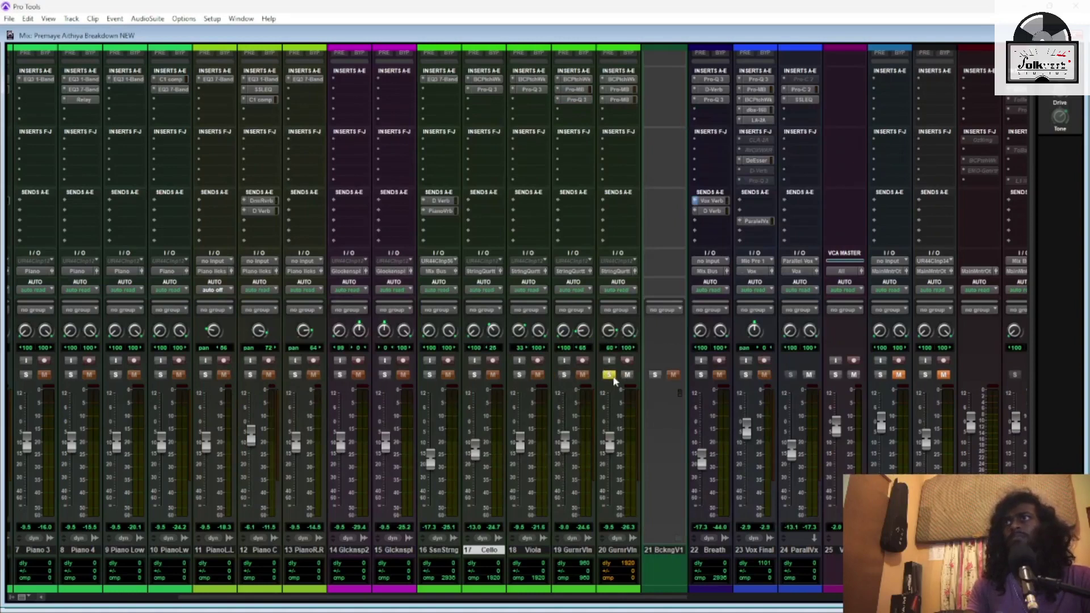
Listen to the soloed Guarneri Violin on track 20 from bar 44 in Verse 2 in the Edit window
key(ctrl+equal)
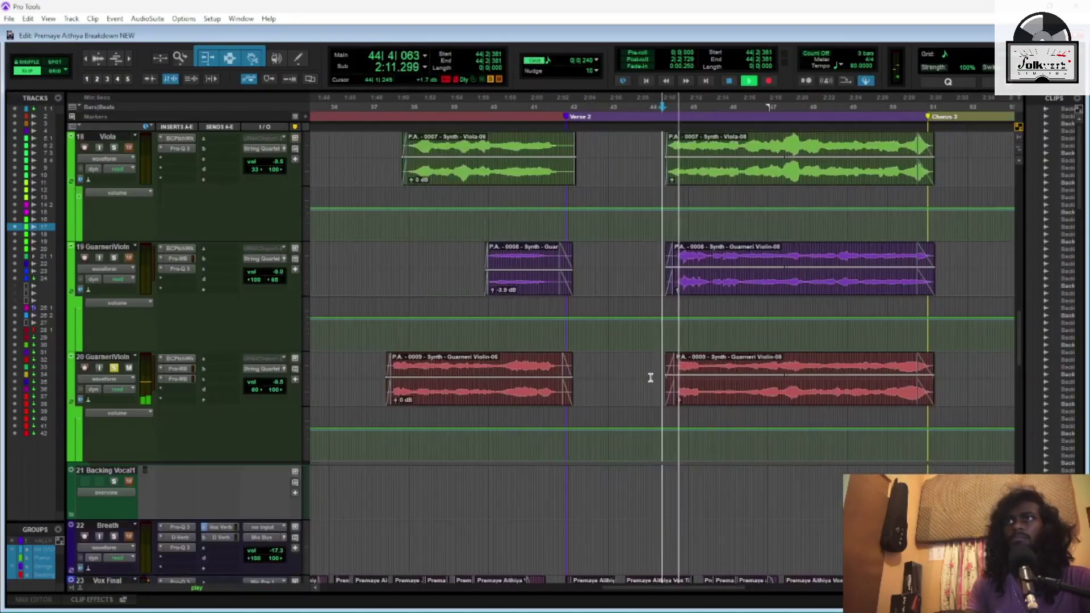
scroll(651, 378, right, 5)
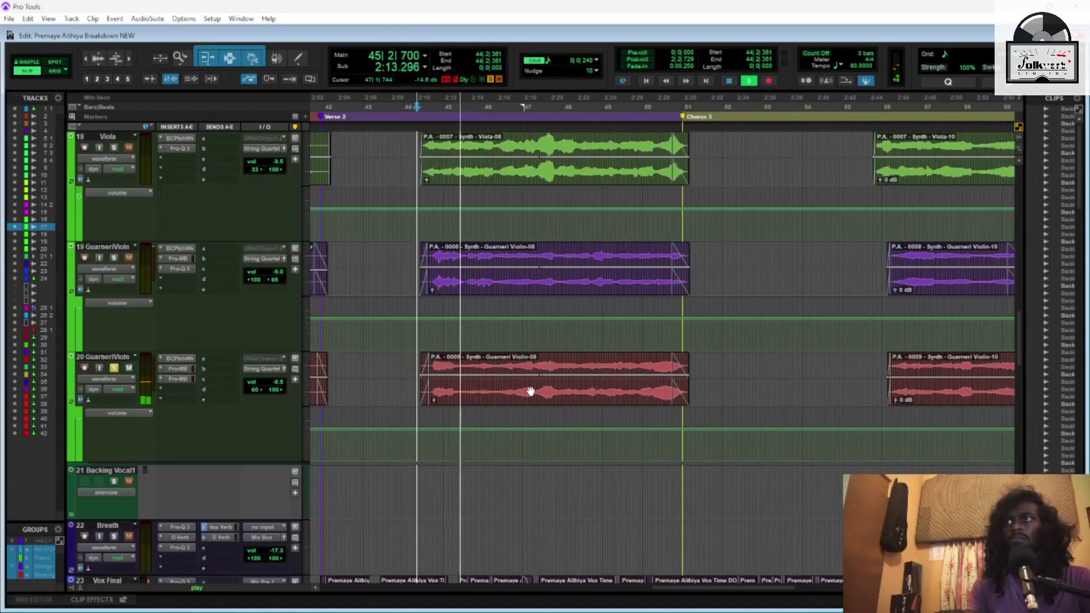
scroll(531, 392, down, 3)
scroll(531, 392, right, 5)
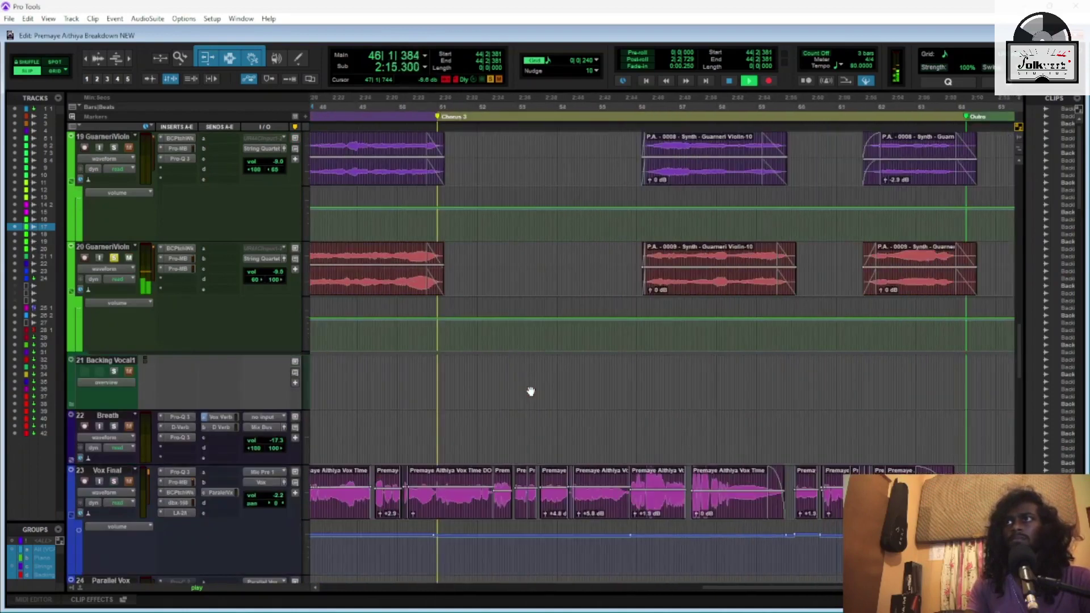
scroll(531, 392, left, 5)
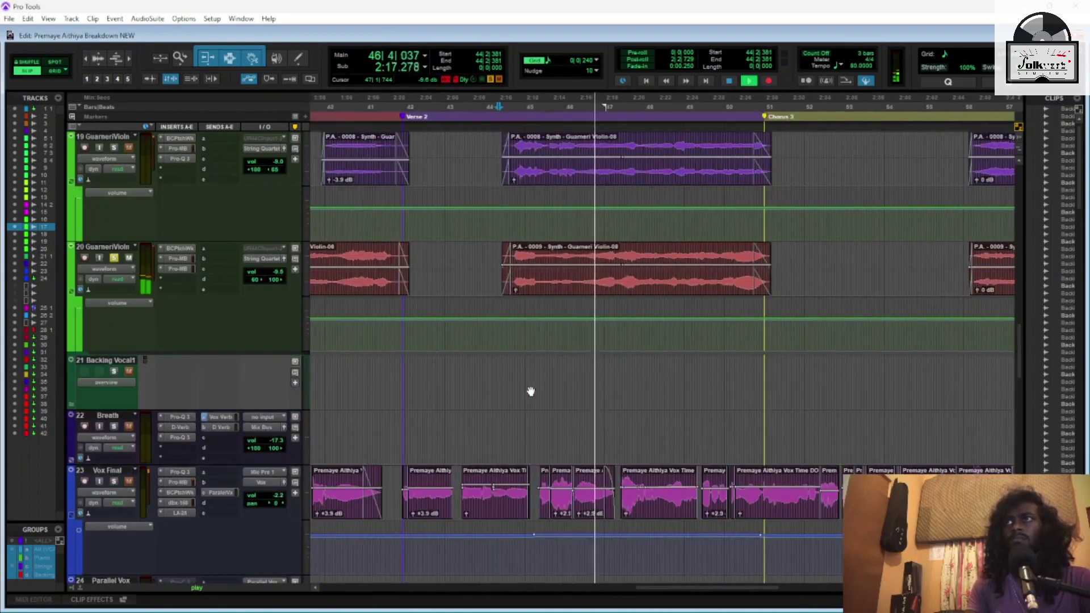
scroll(531, 392, left, 2)
scroll(531, 392, left, 3)
Play the soloed track 20 violin from bar 23 in Verse 1
key(space)
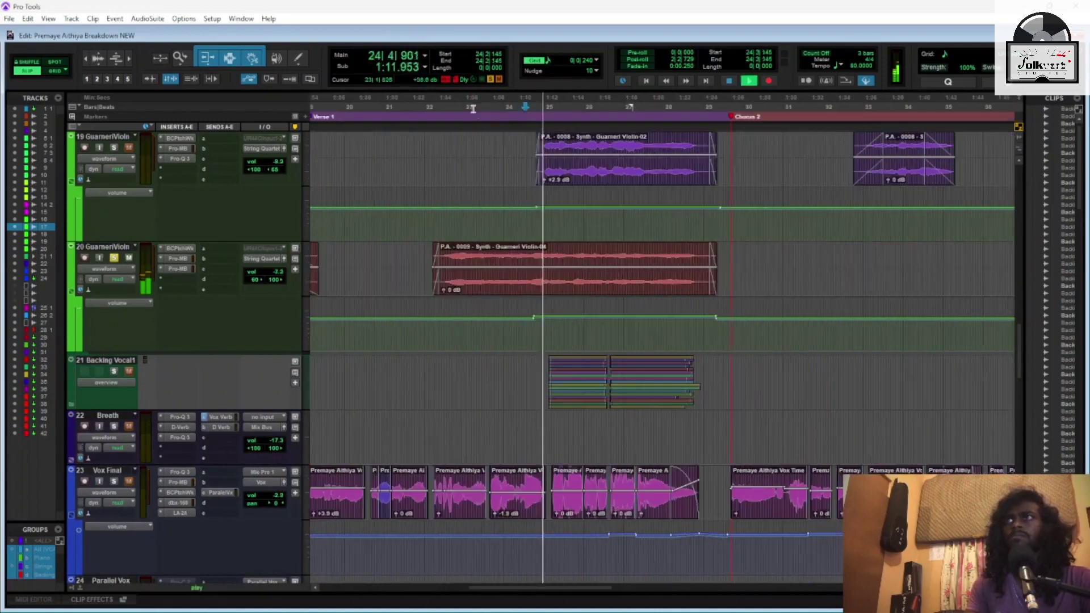
key(space)
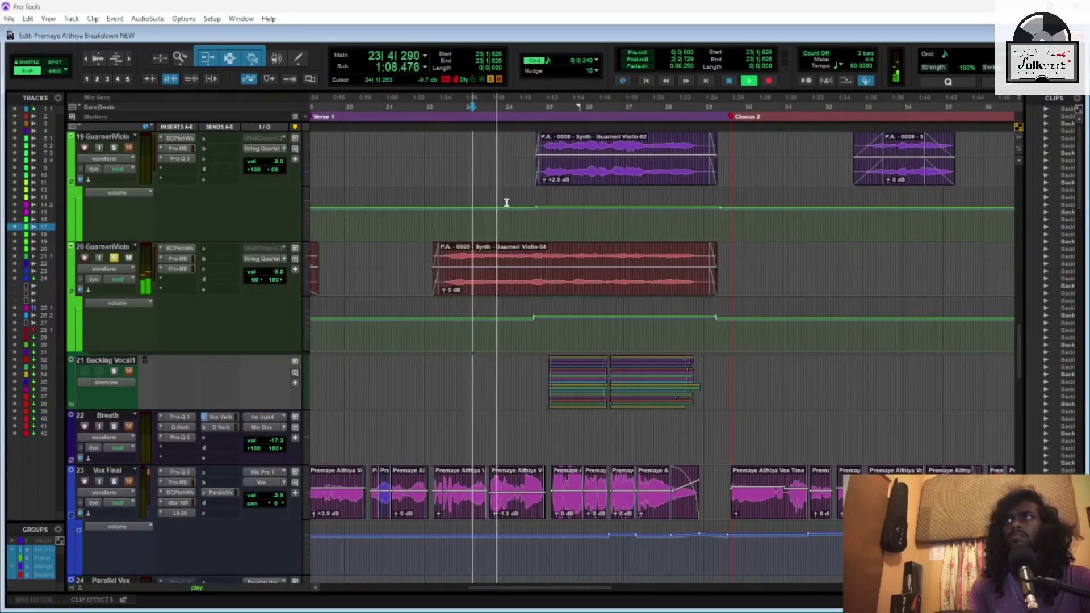
scroll(538, 314, up, 1)
scroll(538, 314, right, 3)
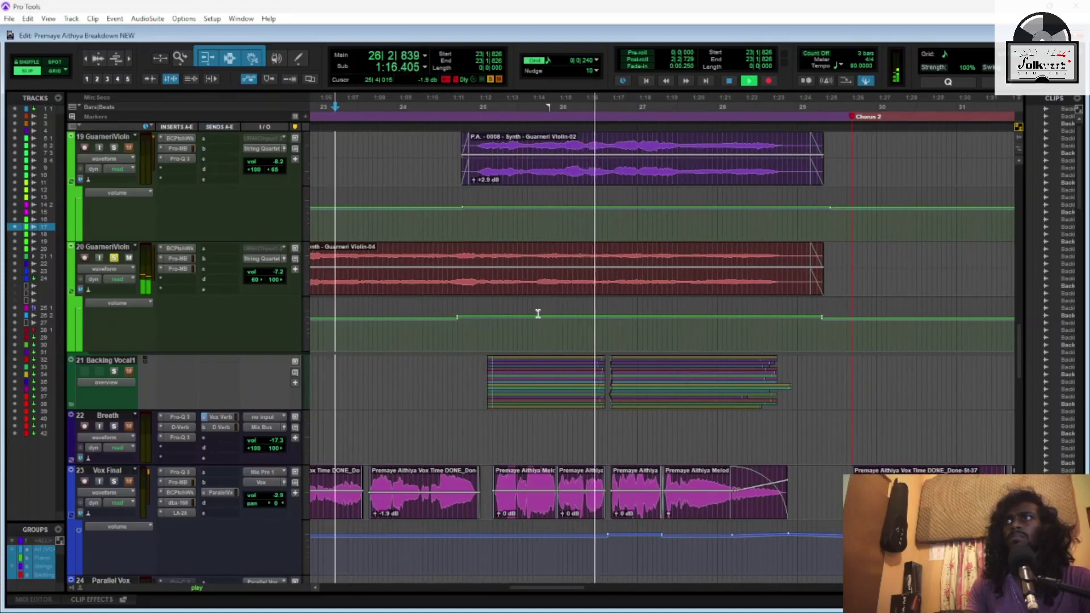
Audition the soloed track 20 violin from bar 39, leading up to Verse 2
key(r)
key(r)
key(r)
key(r)
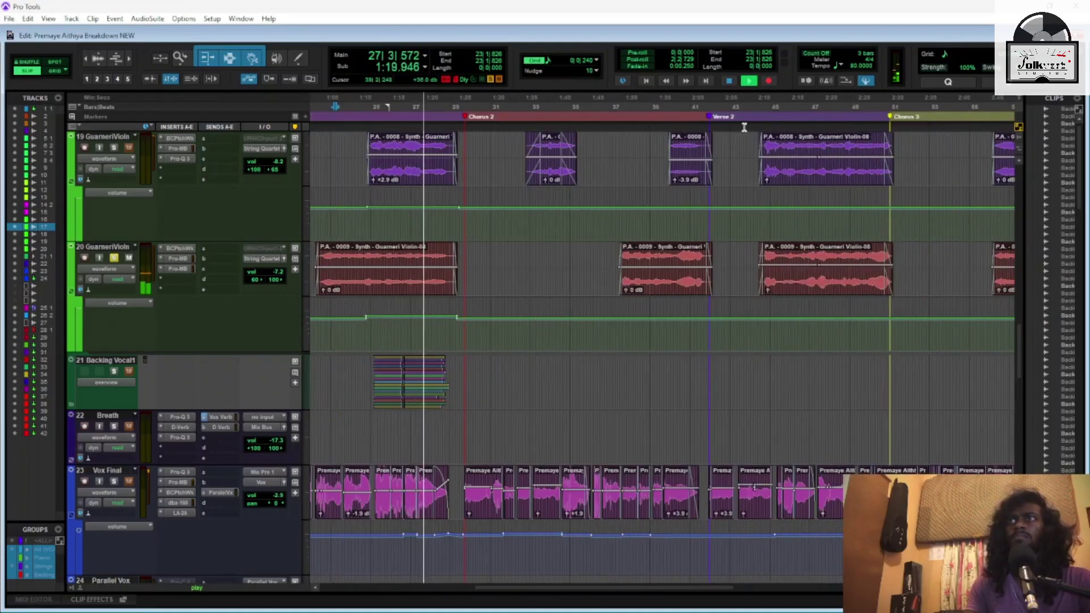
click(656, 128)
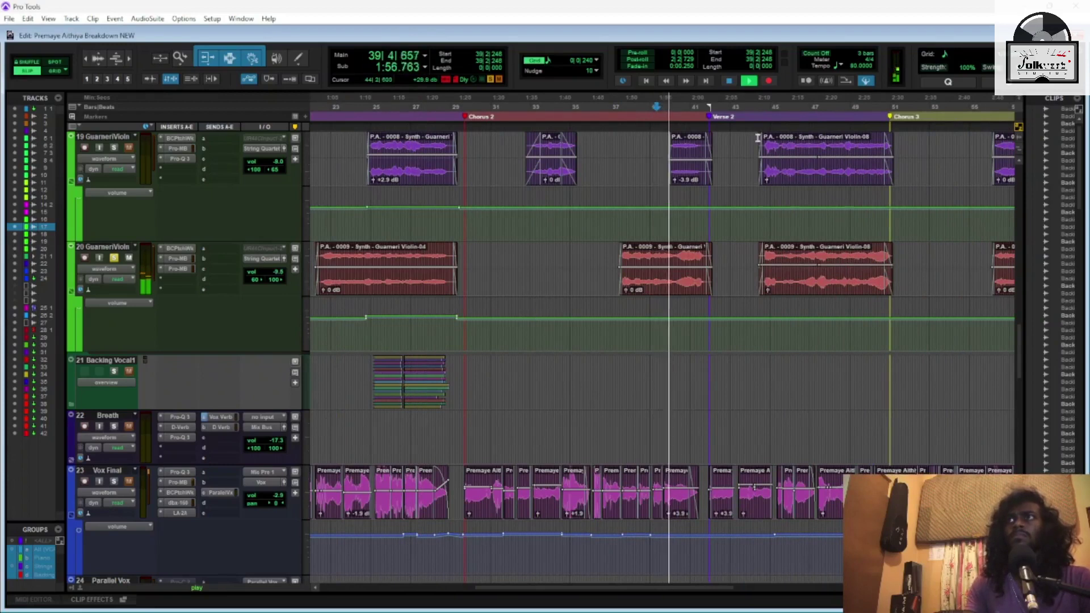
key(space)
Listen to the soloed track 20 violin from bar 47 in Verse 2, and stop playback
click(812, 108)
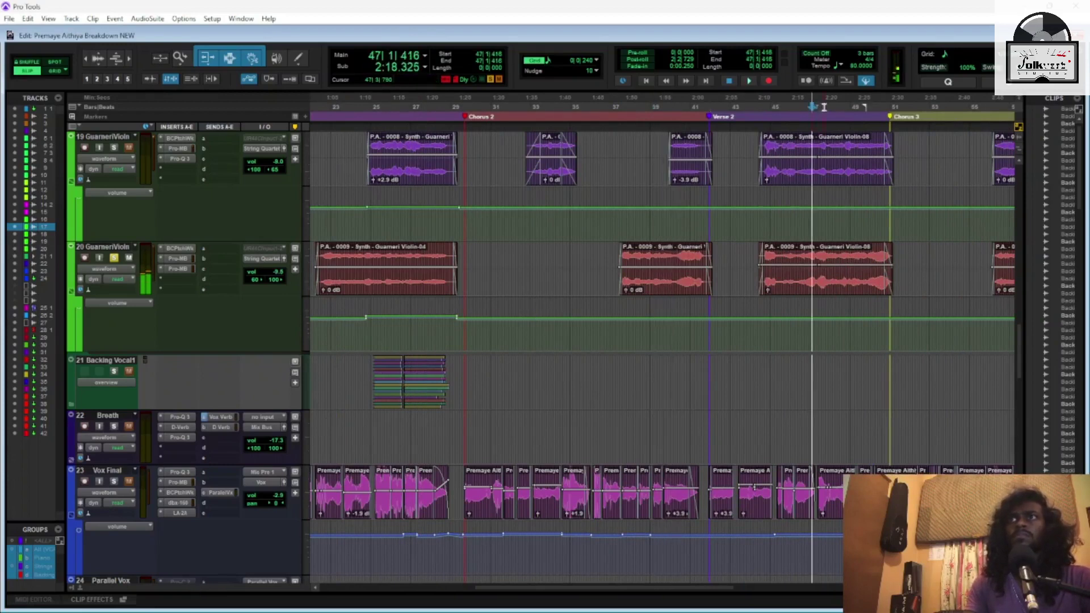
key(space)
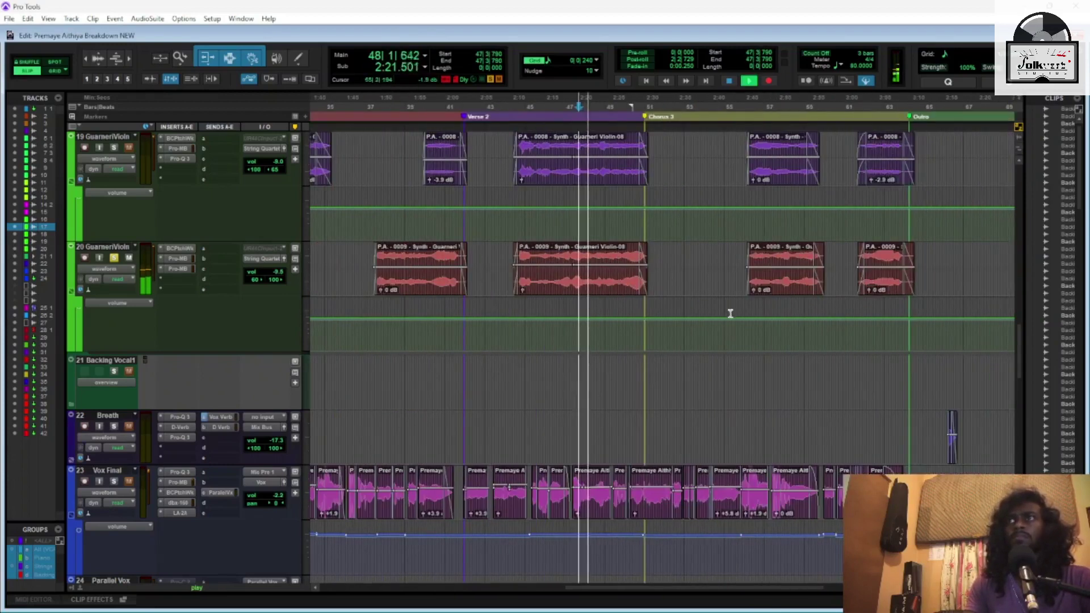
key(ctrl+])
key(ctrl+])
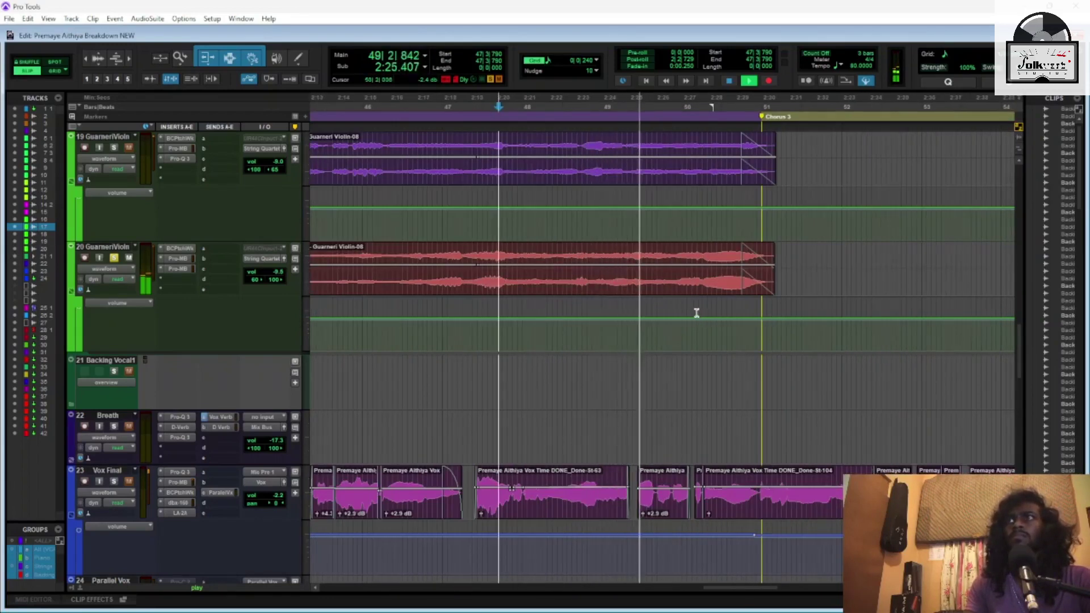
key(ctrl+[)
key(ctrl+[)
key(space)
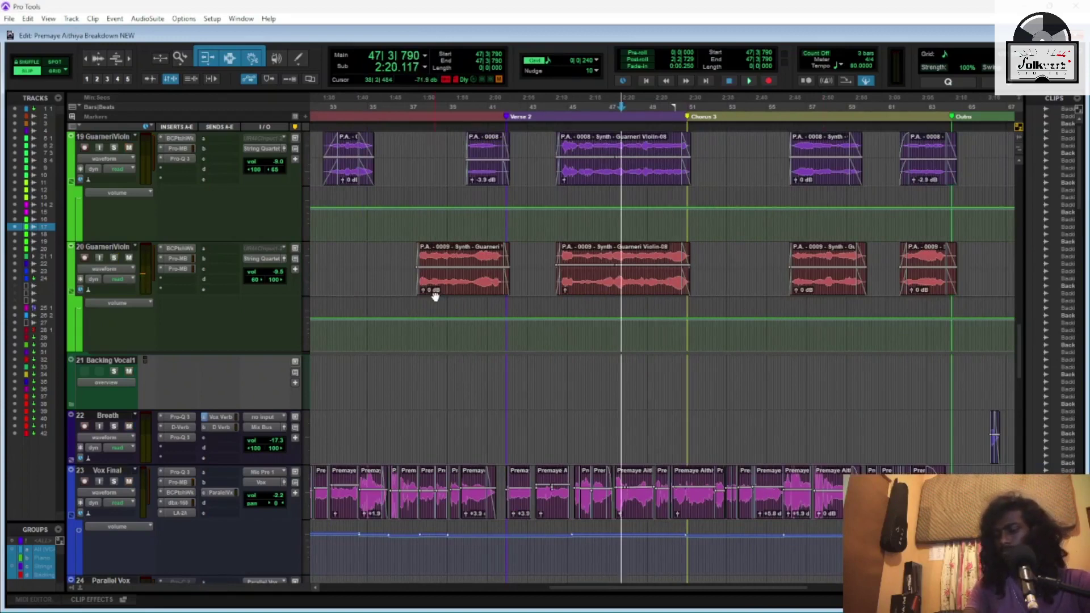
Inspect the bx_console SSL 9000 J in the track 20 violin's Blue Cat's PatchWork insert in the Mix window, and close it
key(ctrl+equal)
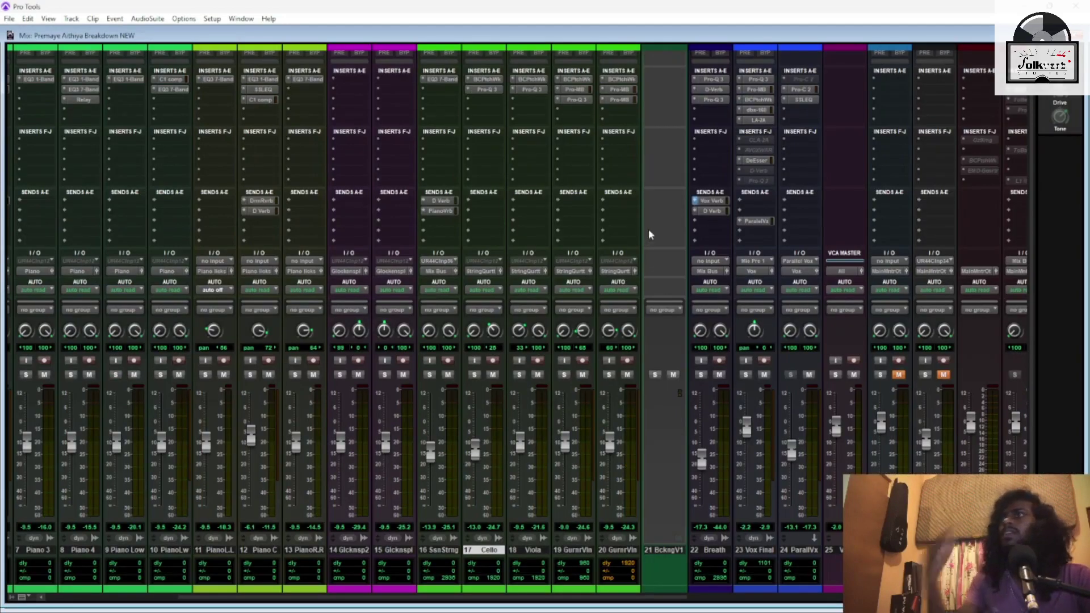
click(622, 81)
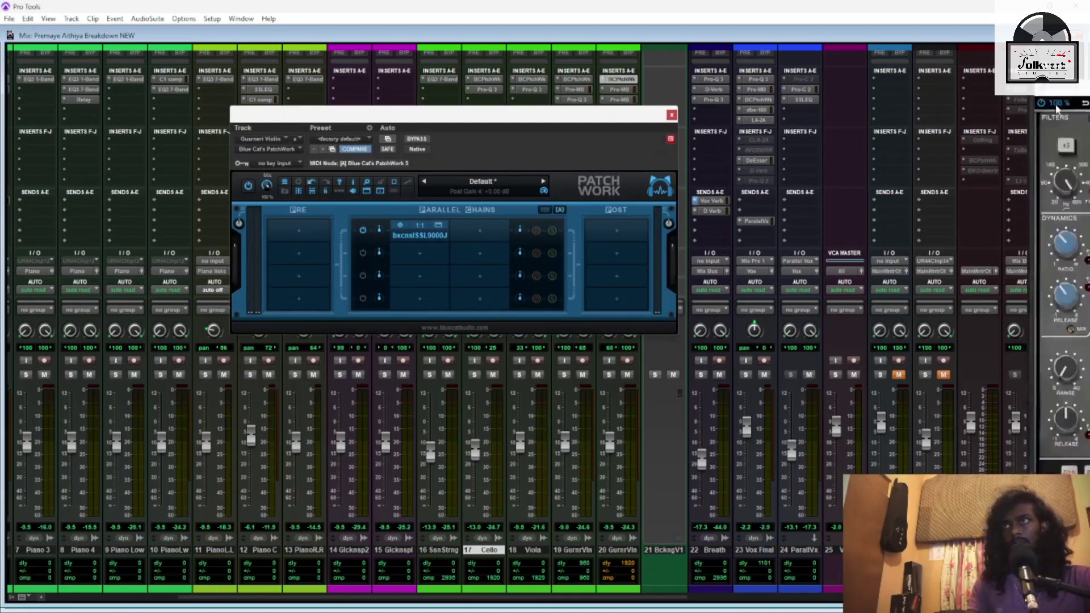
click(420, 235)
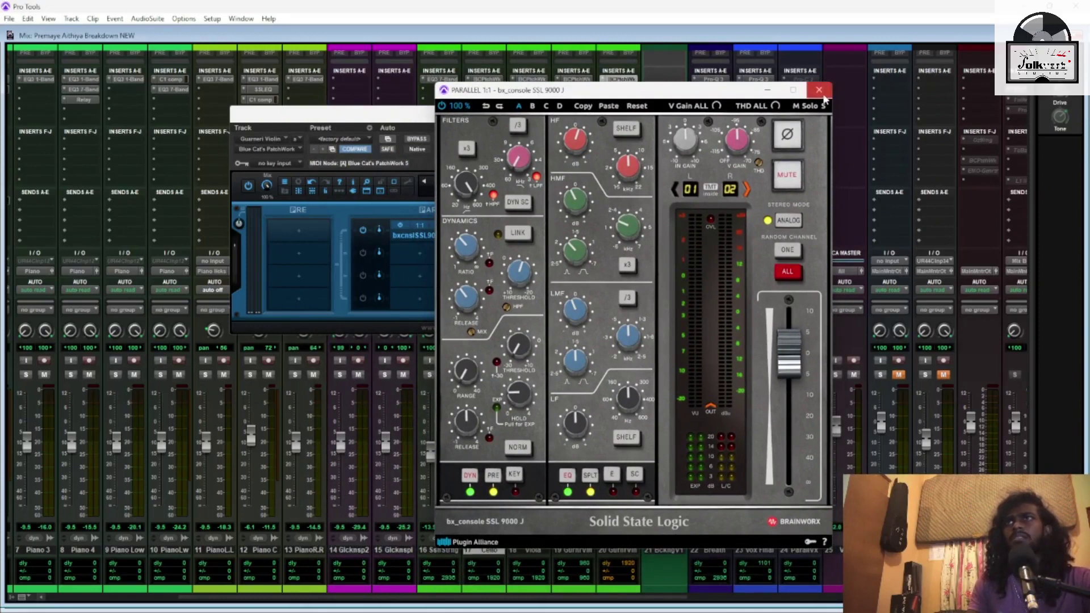
click(819, 90)
Compare the first FabFilter Pro-MB on the track 20 violin side by side with track 19's Pro-MB, and close both
click(620, 90)
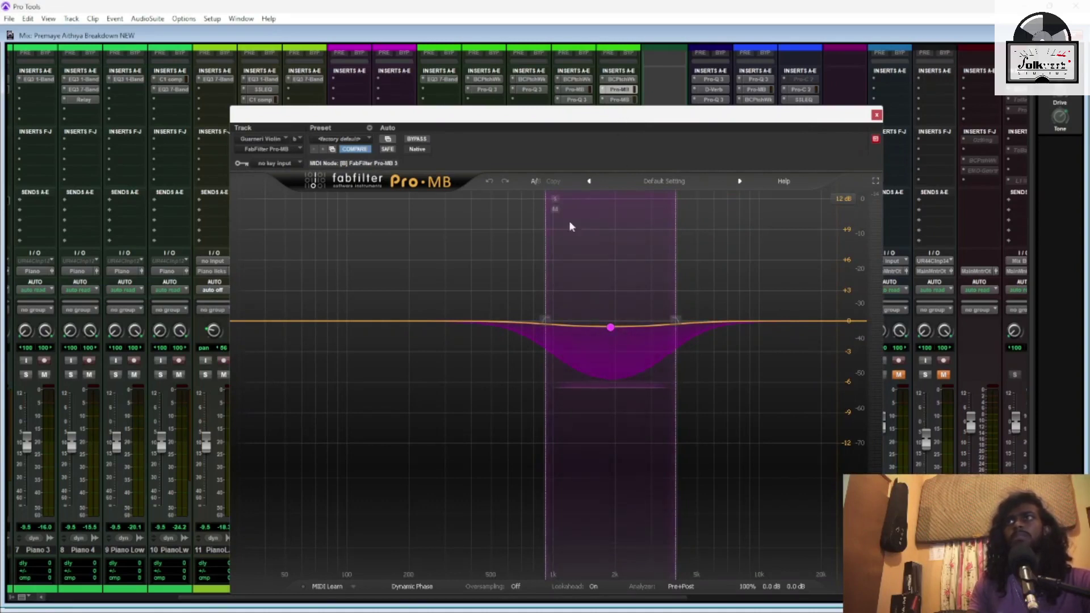
click(623, 89)
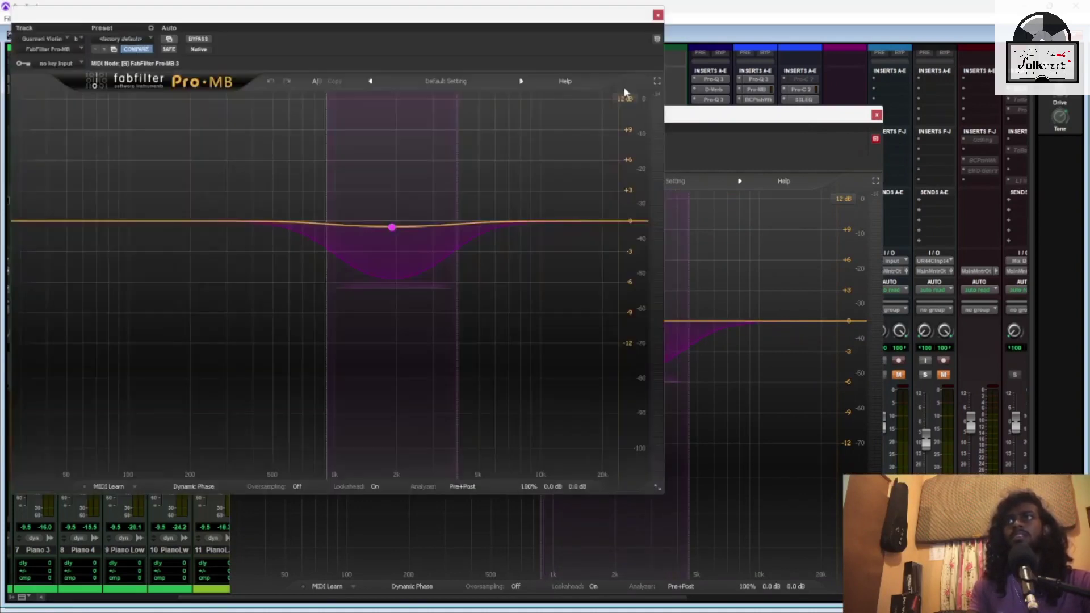
drag(550, 42, 344, 141)
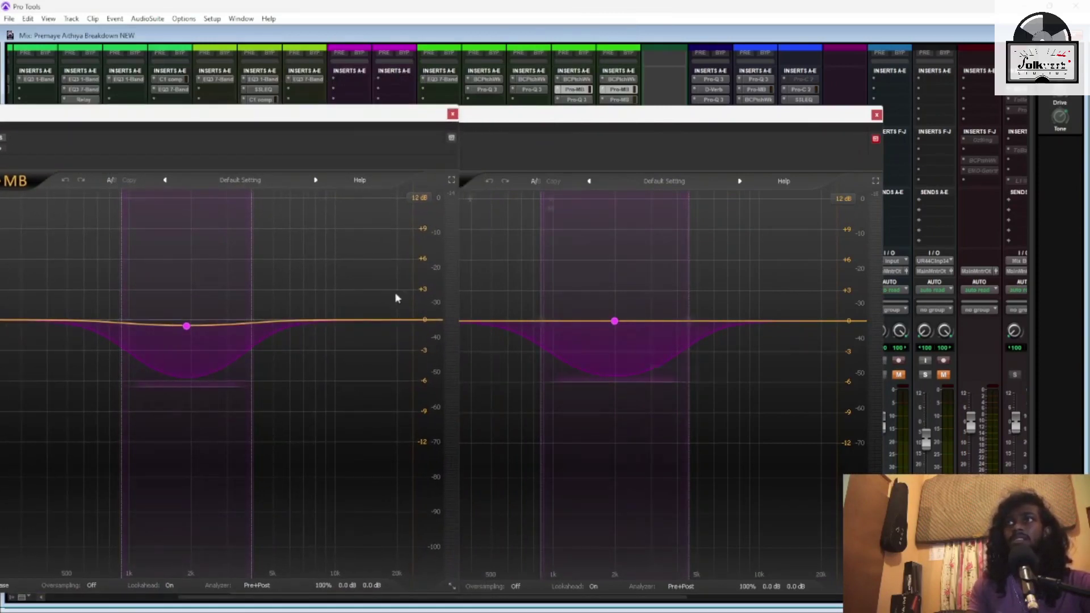
click(452, 114)
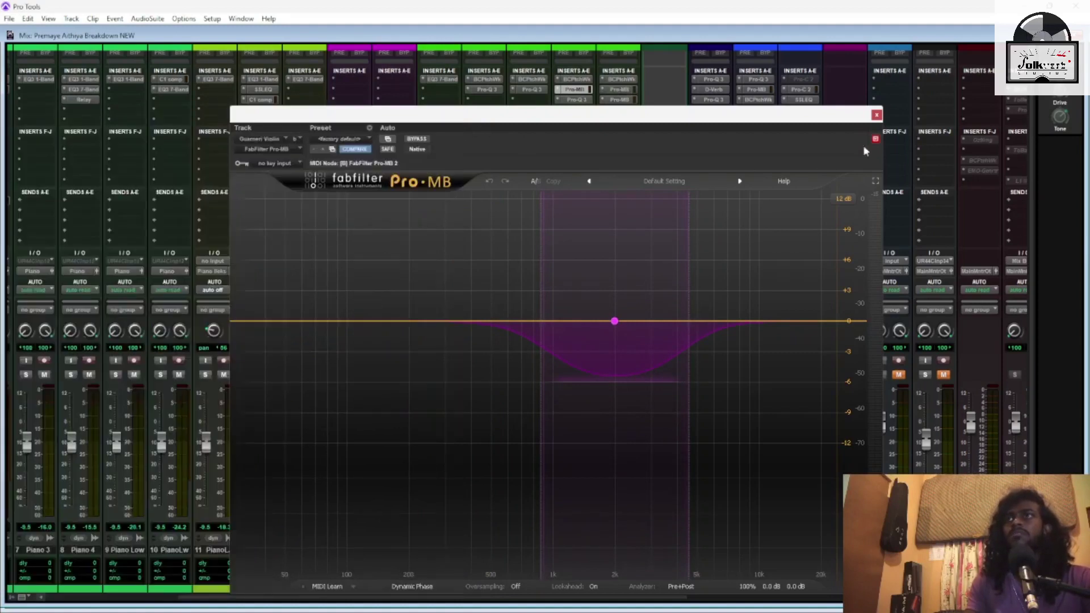
click(876, 115)
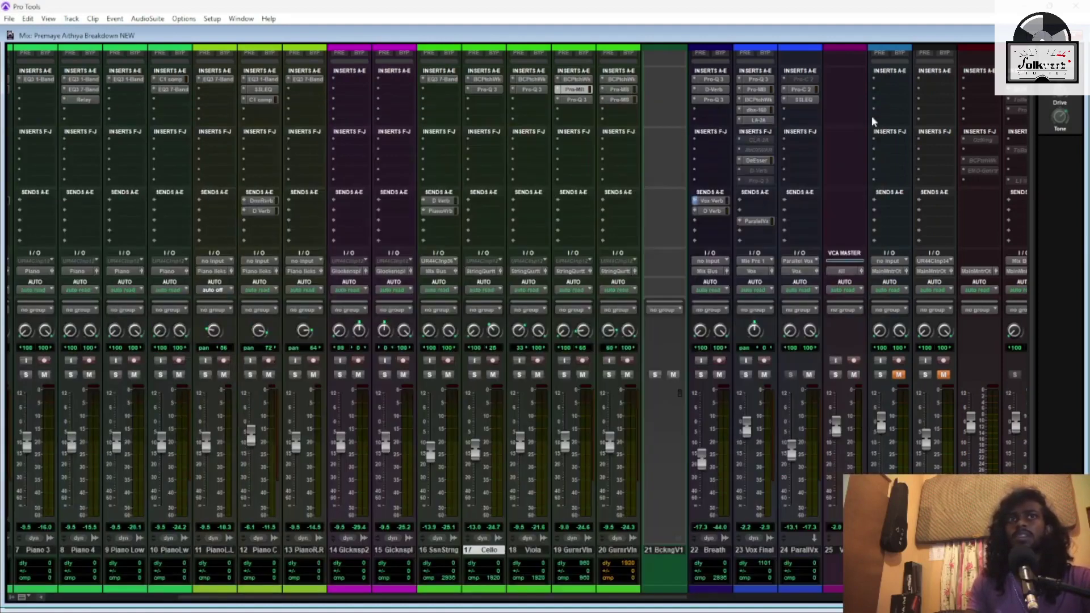
Examine the high-frequency band of the track 20 violin's second Pro-MB alongside its first Pro-MB, and close both windows
click(620, 100)
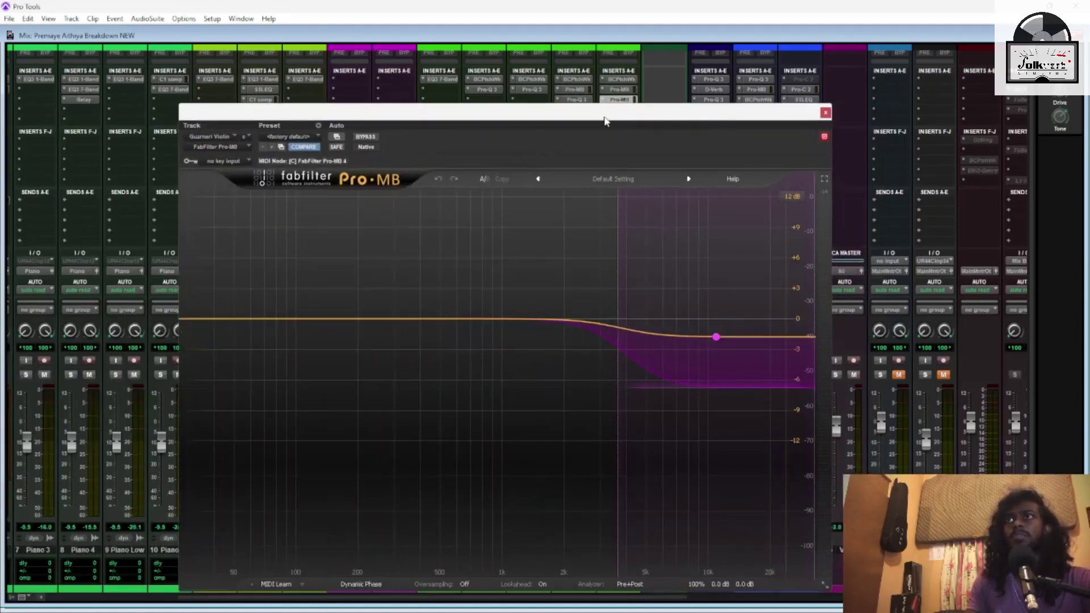
click(616, 90)
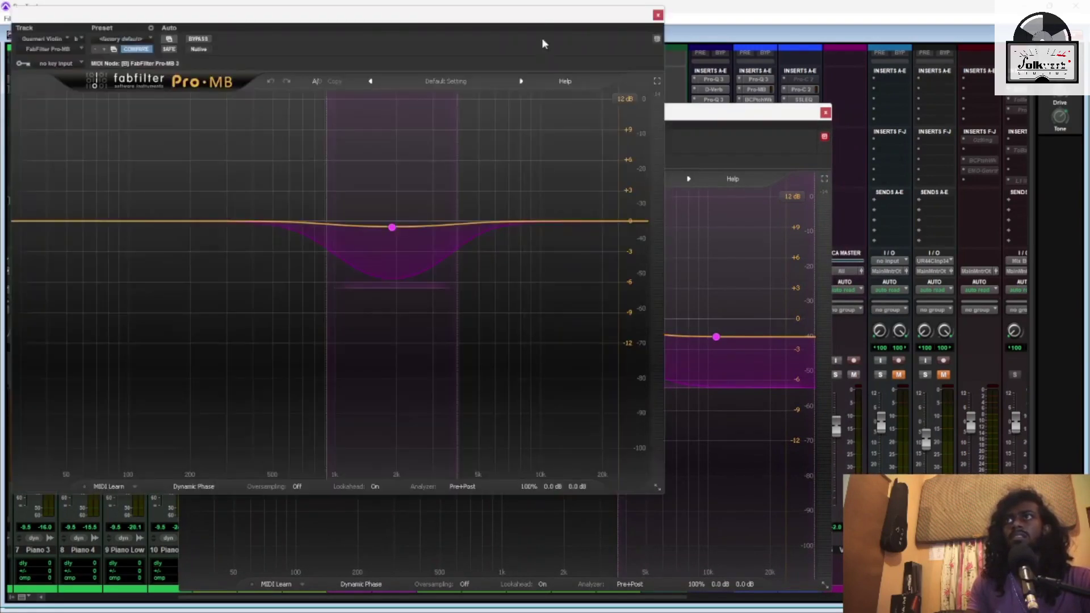
drag(543, 22, 434, 90)
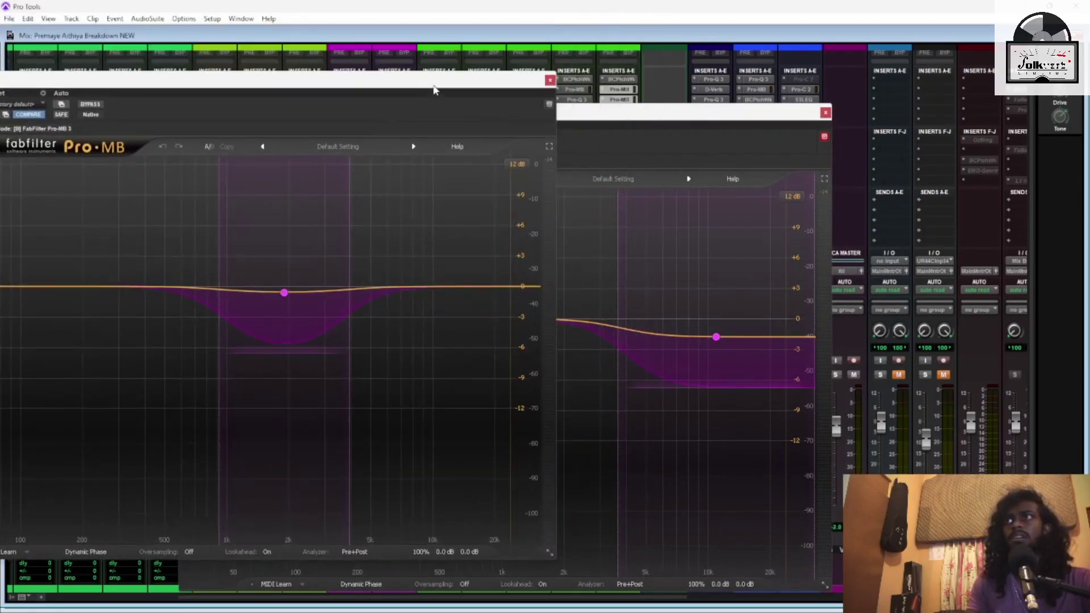
click(550, 80)
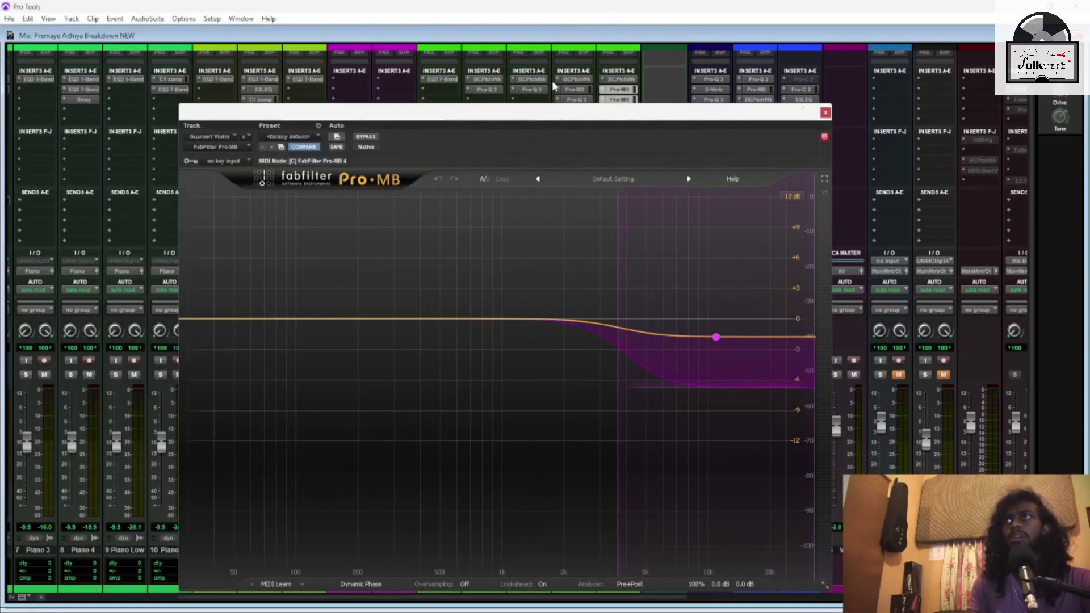
click(825, 112)
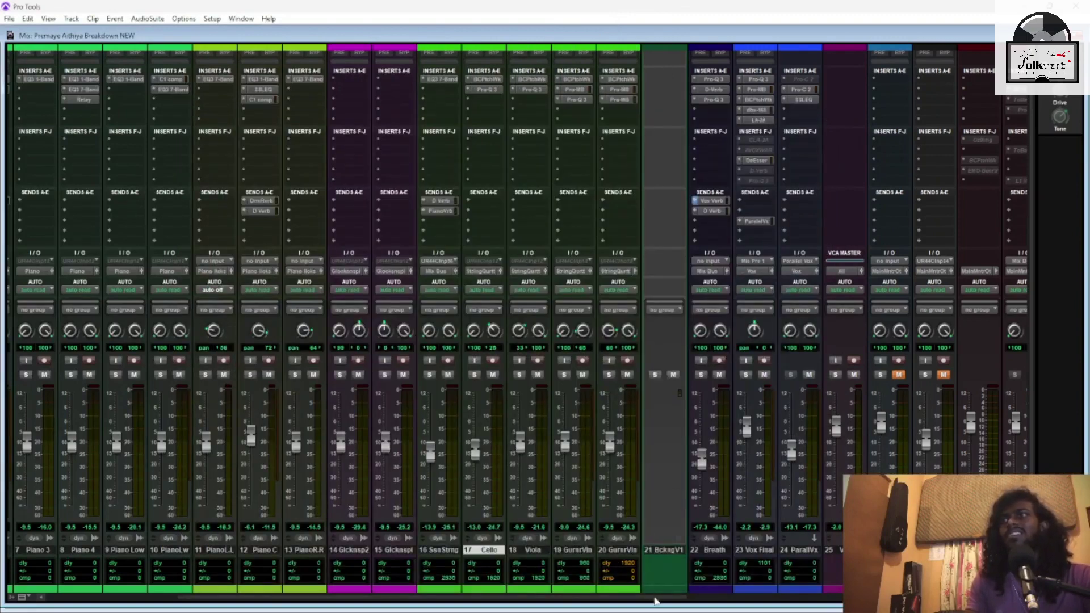
Expand the track 21 backing vocal folder in the Mix window to show its member tracks
drag(659, 602, 705, 603)
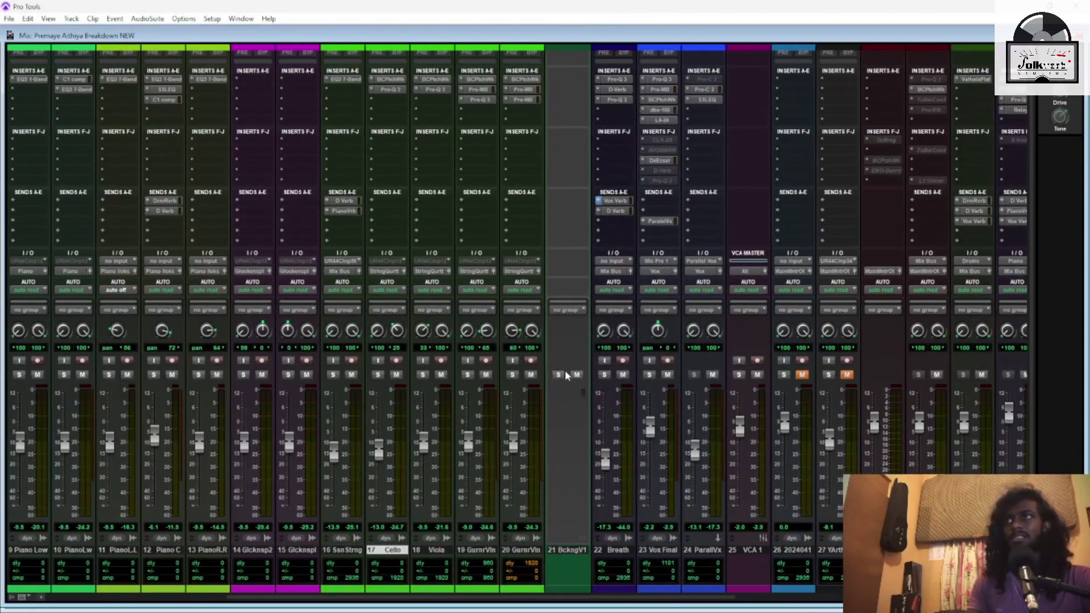
click(587, 538)
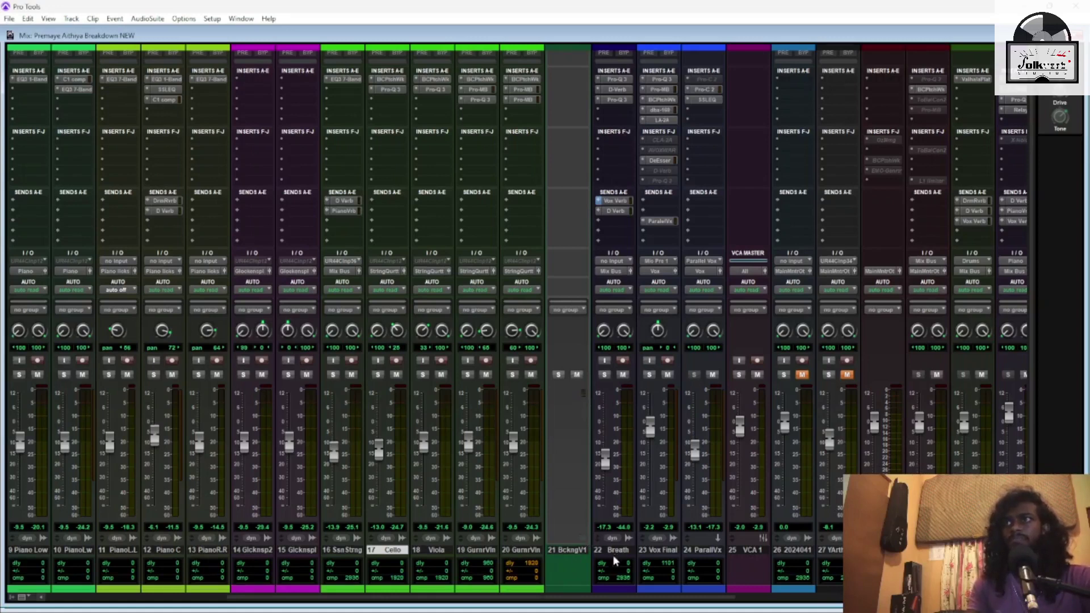
drag(531, 603, 687, 609)
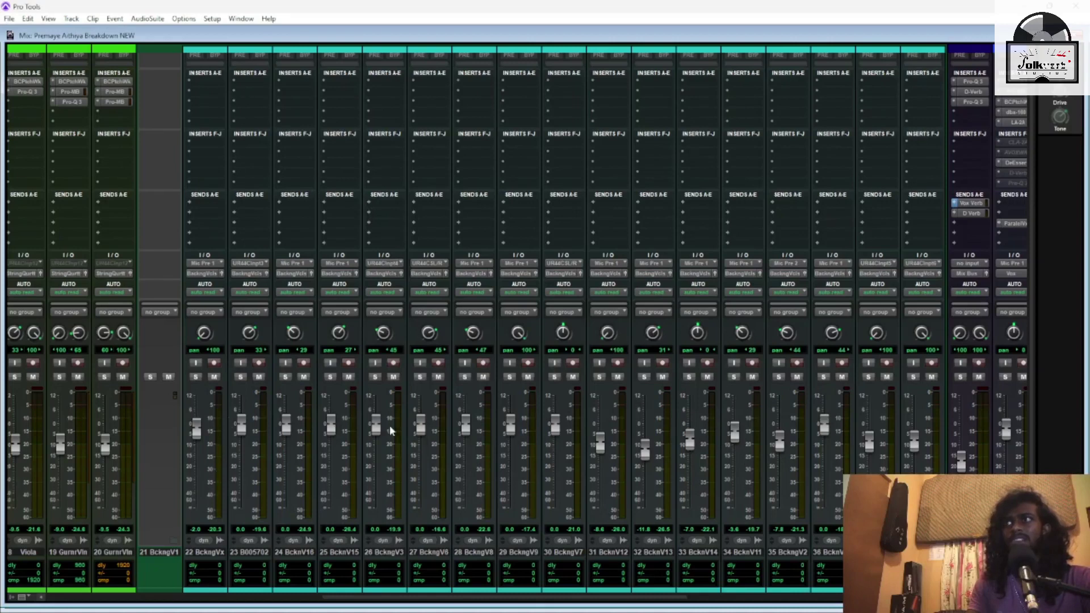
Set the playback start to bar 25 in Verse 1 in the Edit window, and solo the track 21 backing vocal folder
key(ctrl+equal)
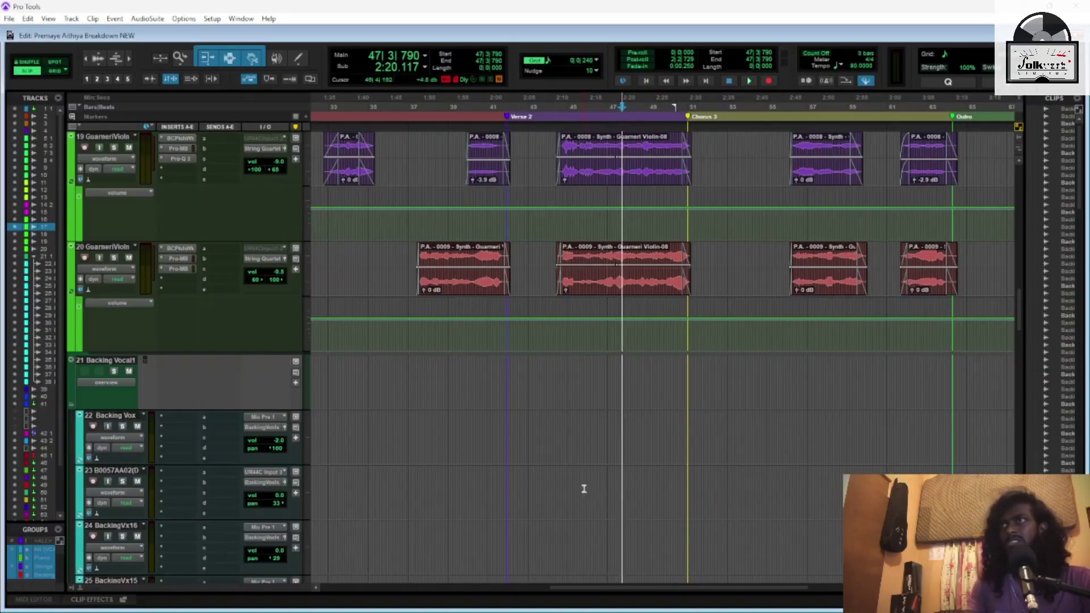
scroll(584, 487, down, 5)
scroll(628, 519, left, 10)
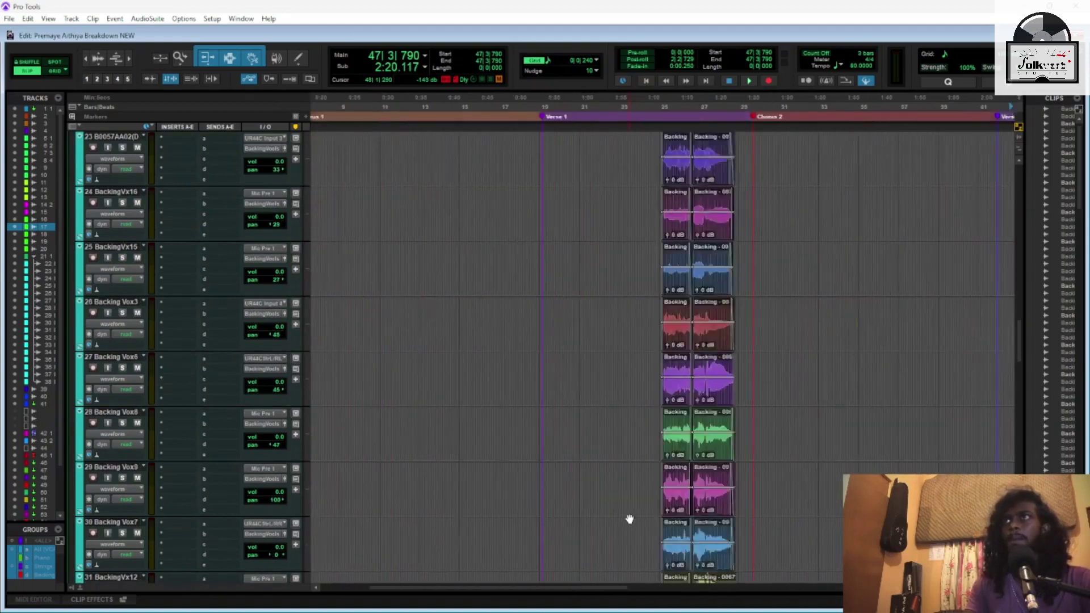
click(744, 109)
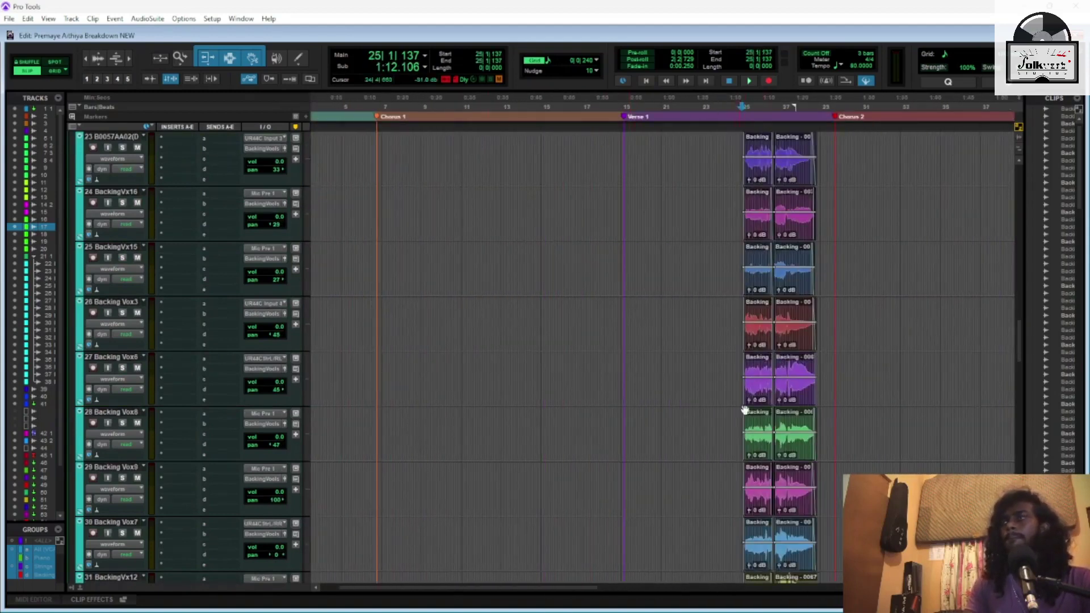
scroll(556, 358, up, 4)
click(113, 261)
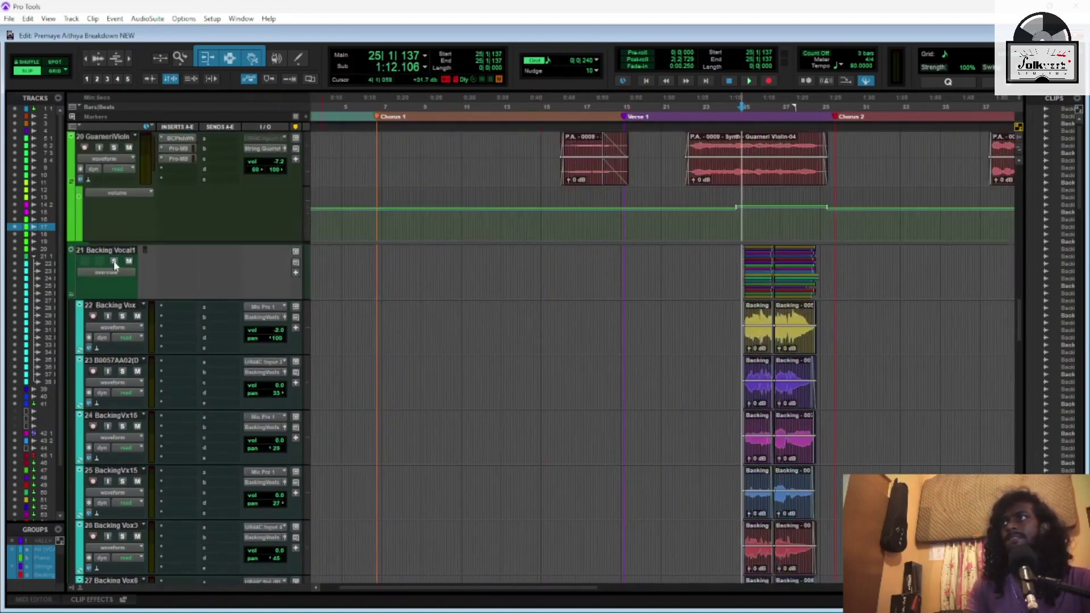
Play the soloed backing vocals from bar 25 through to the end of their clips and stop playback
key(space)
key(ctrl+bracketright)
key(ctrl+bracketright)
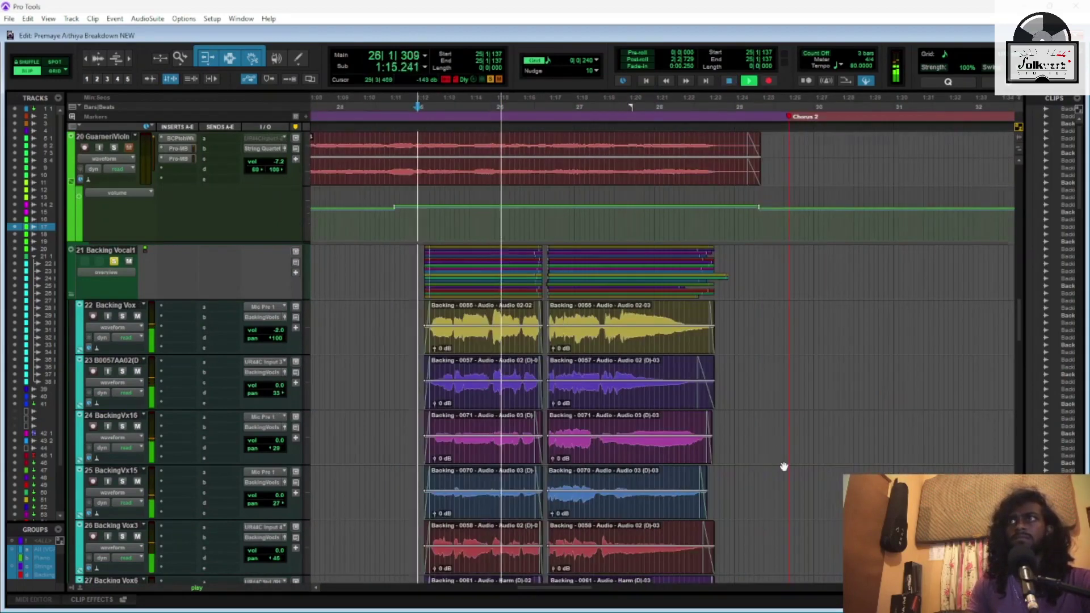
scroll(784, 465, down, 3)
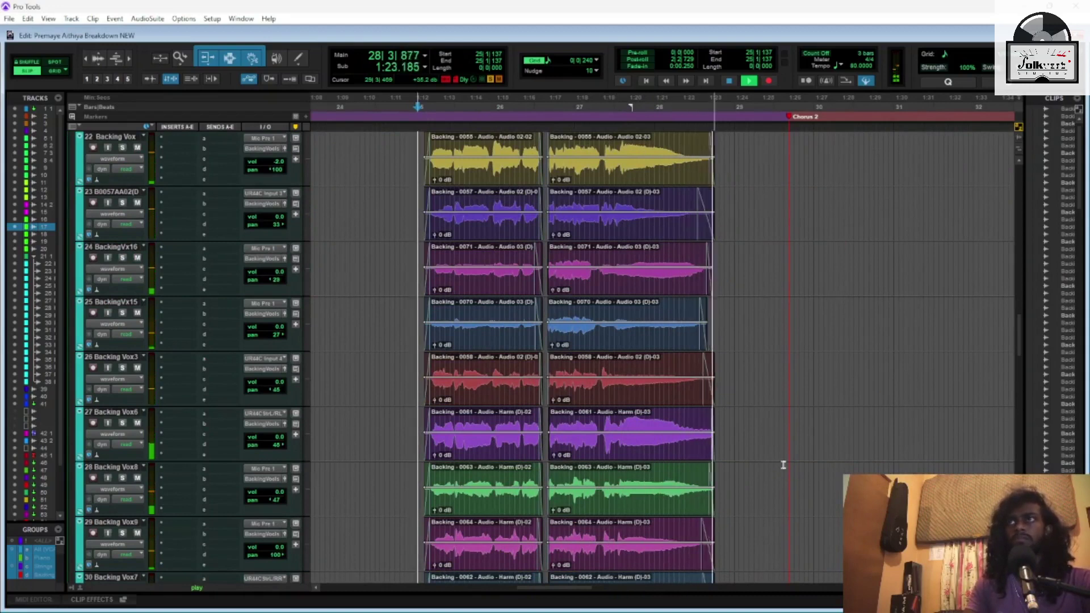
key(space)
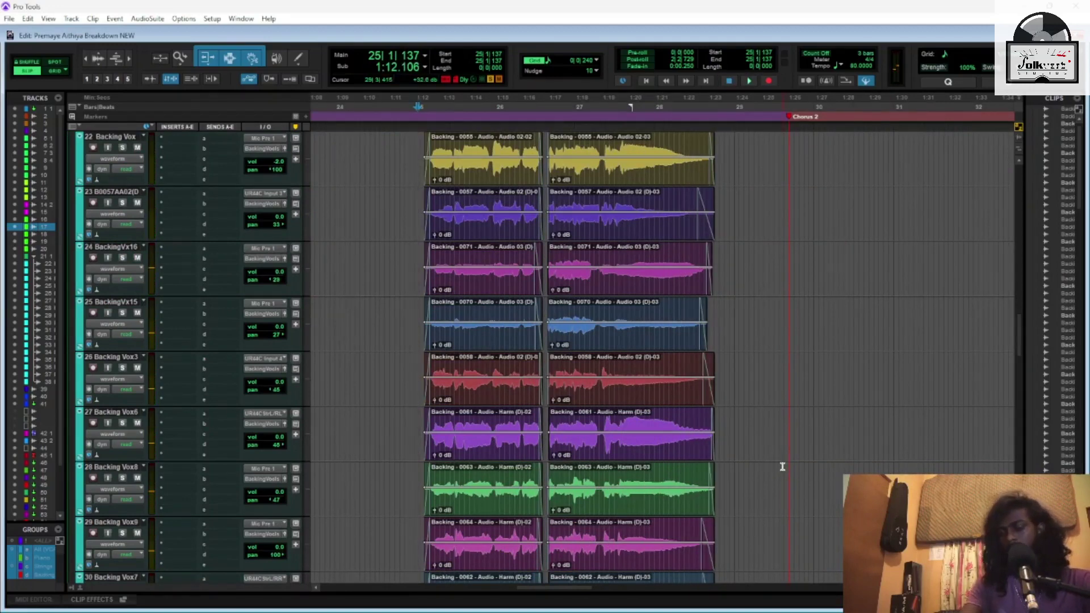
Audition backing vocal tracks 22 to 38 one after another in solo from the Mix window
key(ctrl+equal)
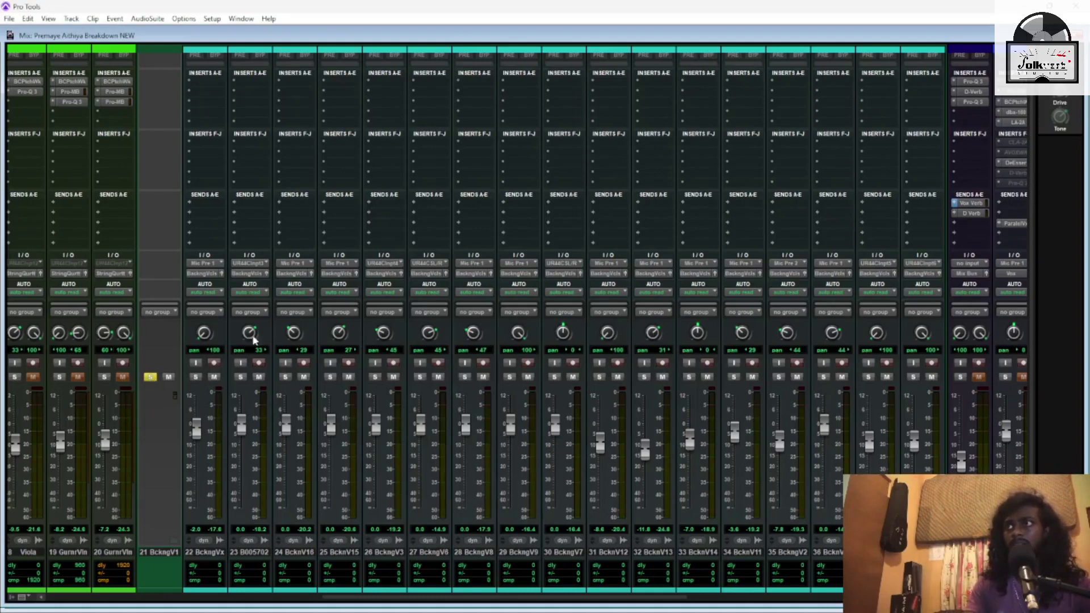
click(195, 377)
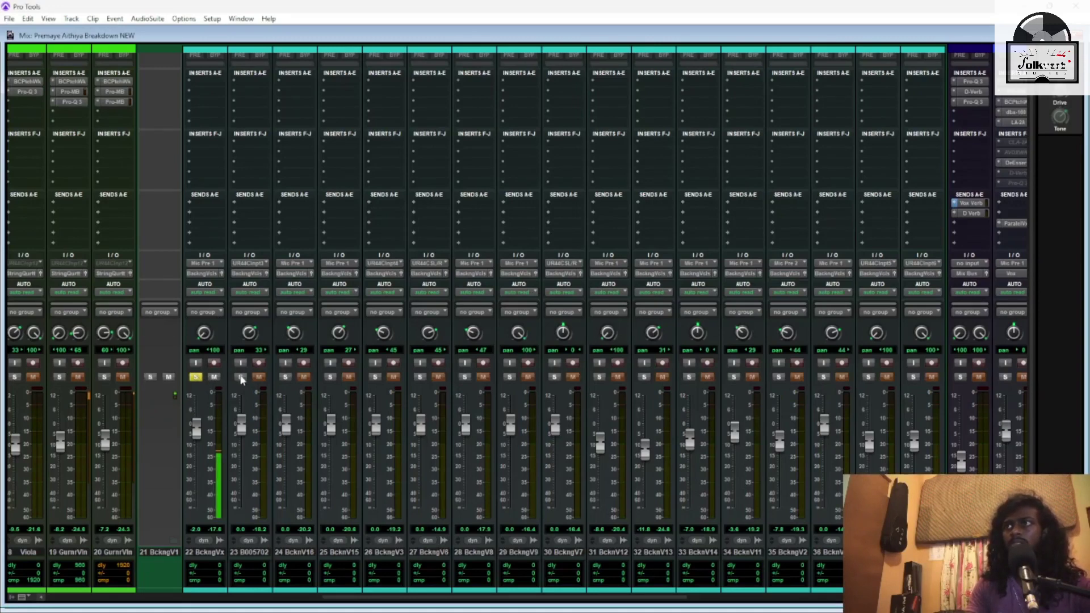
click(241, 377)
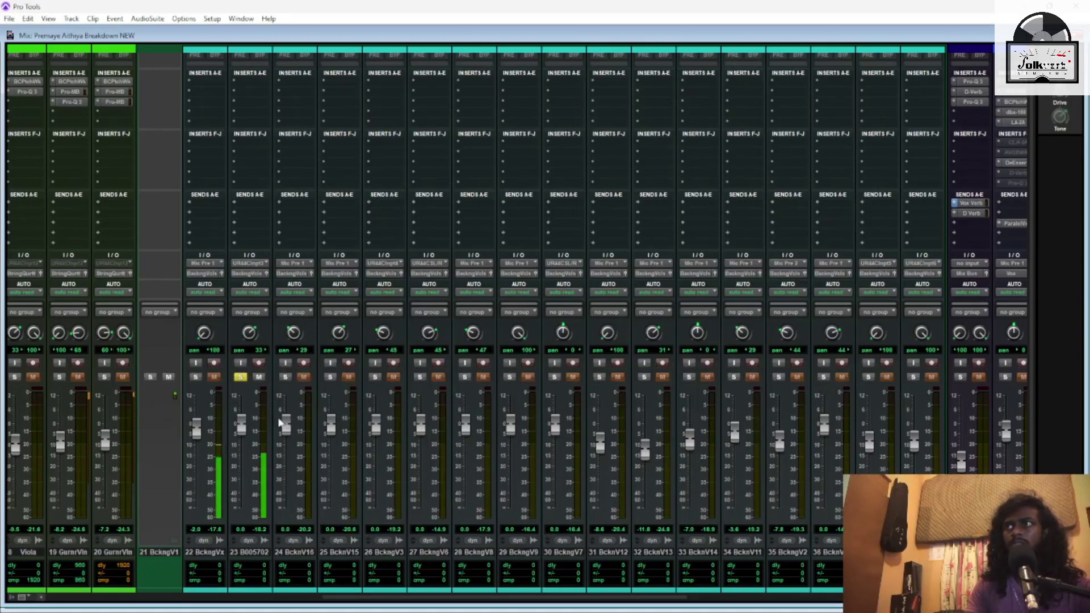
click(286, 378)
click(331, 378)
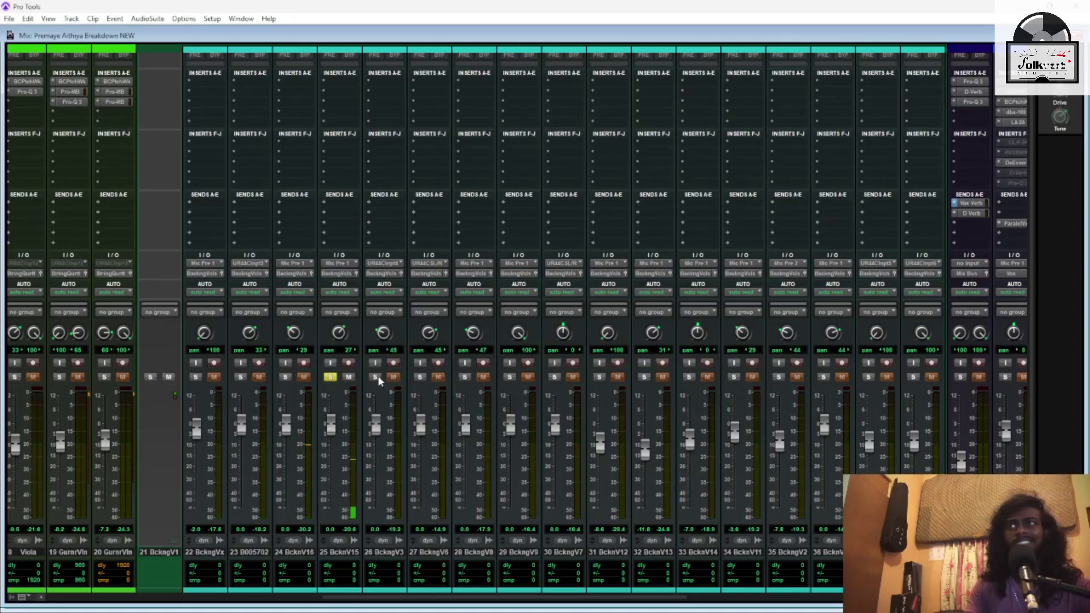
click(376, 379)
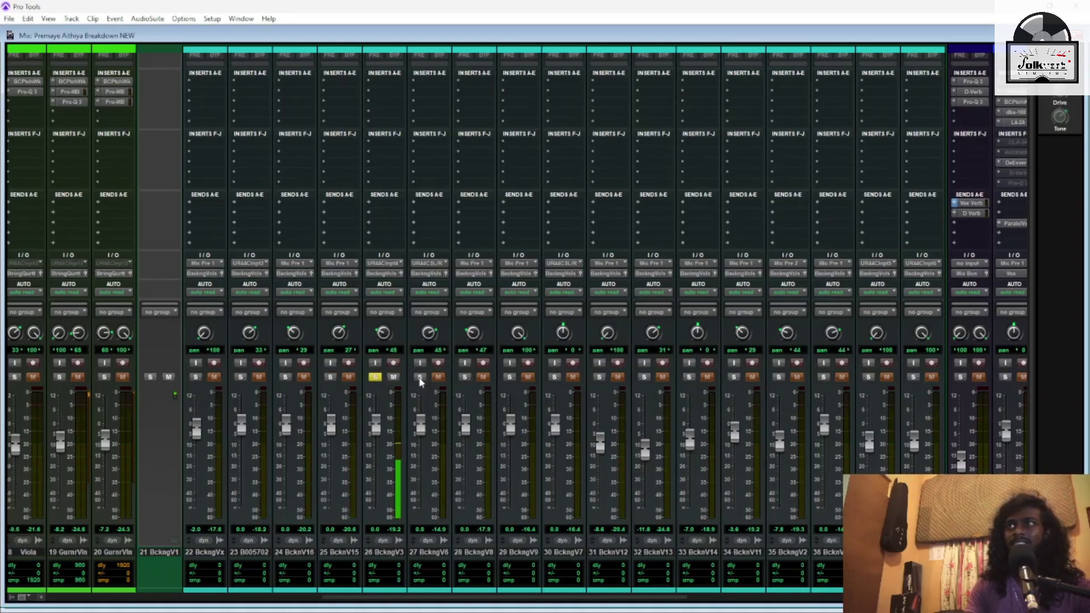
click(420, 378)
click(464, 377)
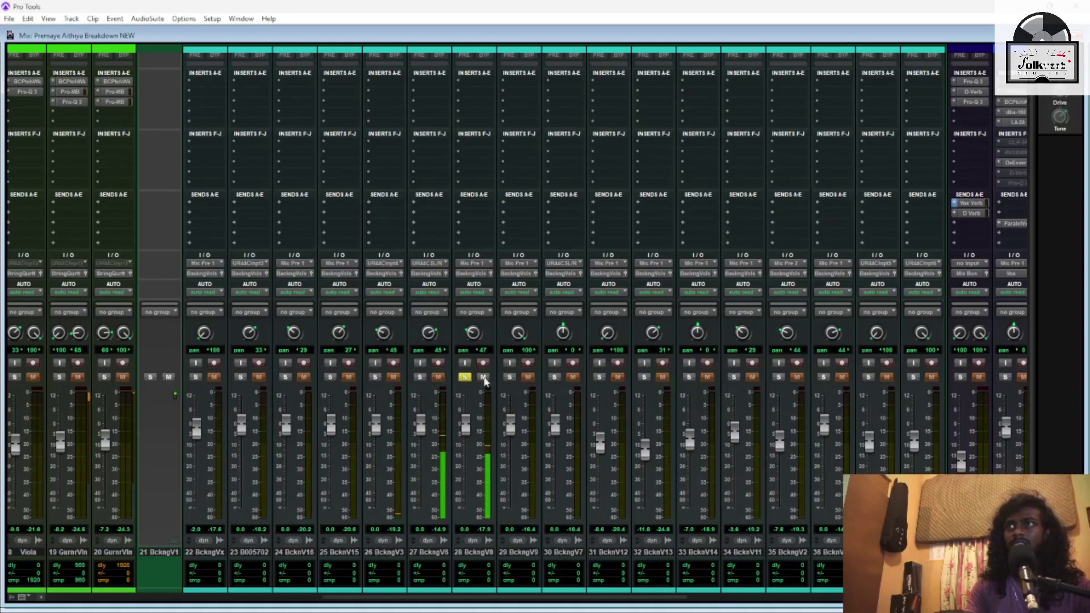
click(509, 378)
click(555, 378)
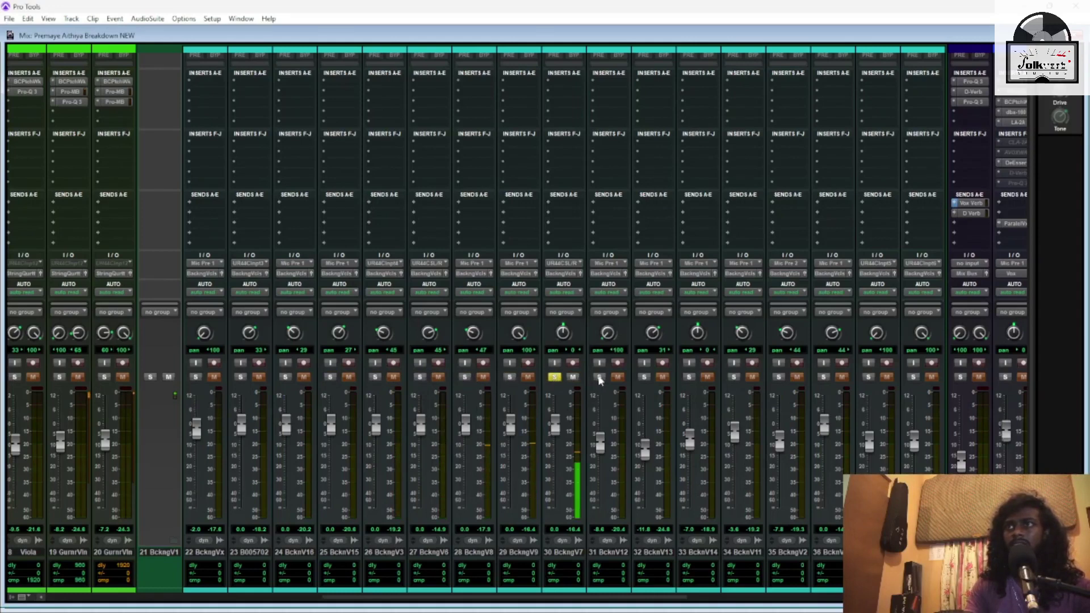
click(599, 378)
click(645, 377)
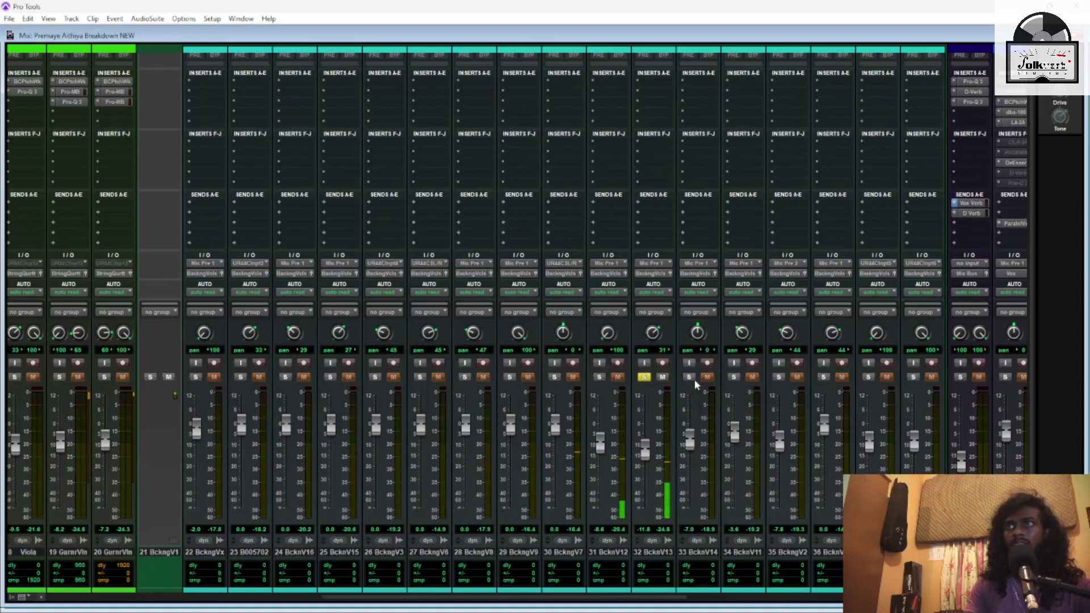
click(690, 377)
click(734, 377)
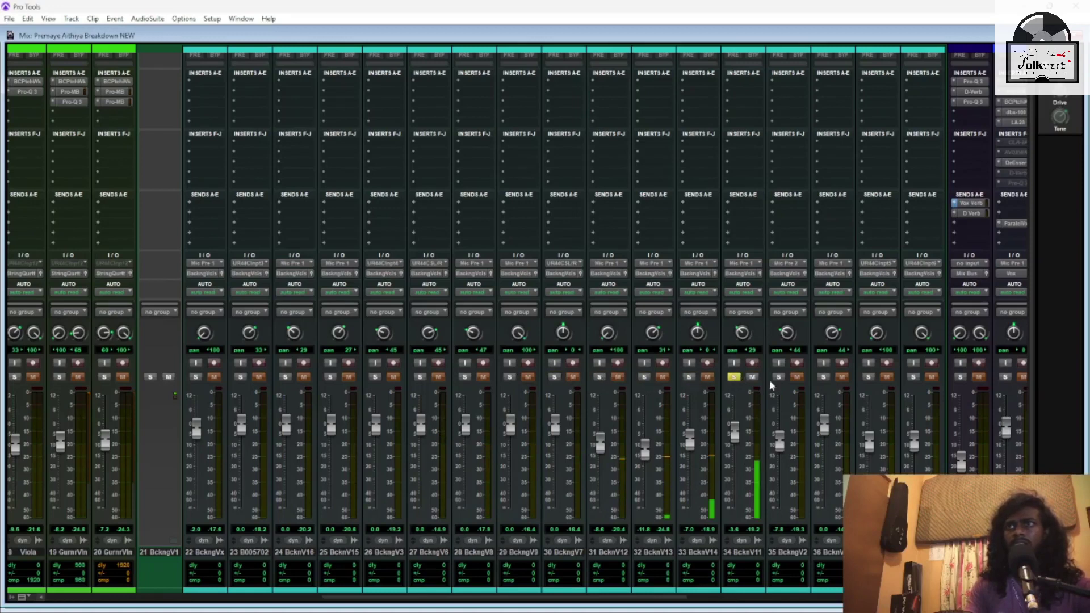
click(779, 377)
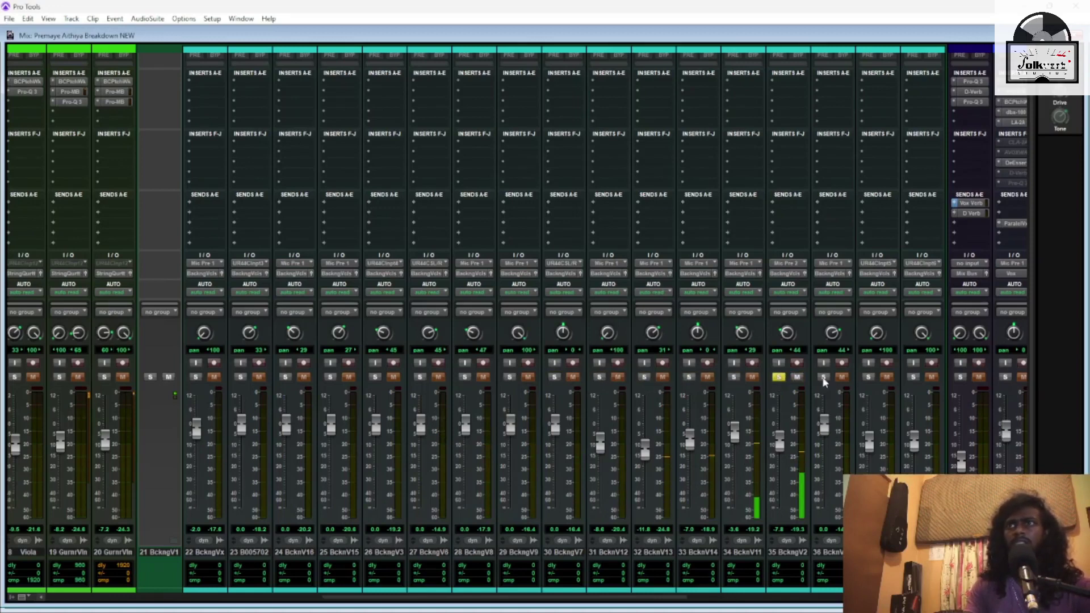
click(823, 377)
click(869, 377)
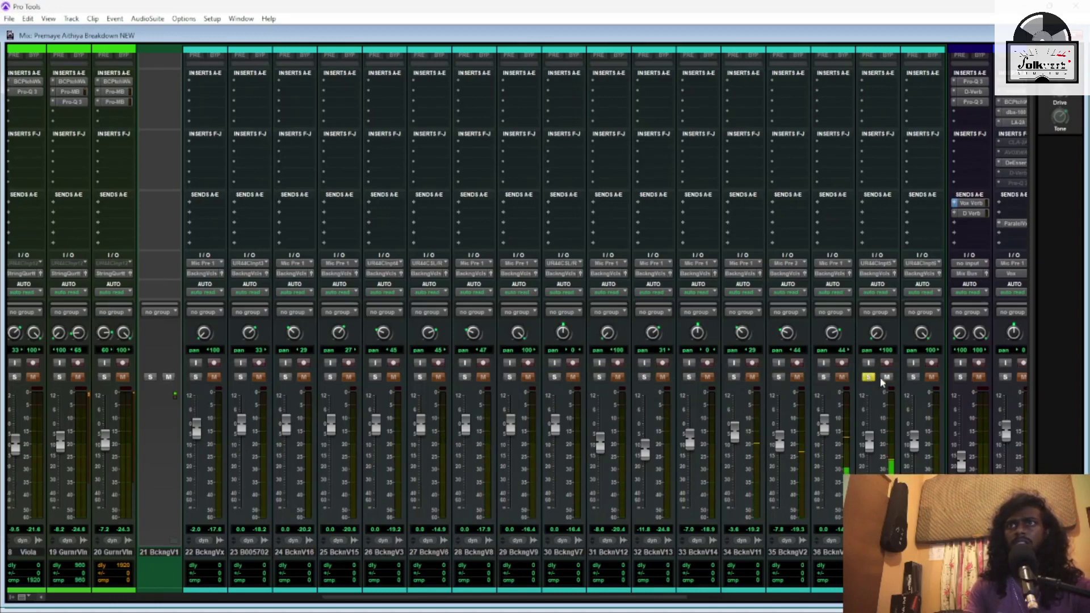
click(913, 378)
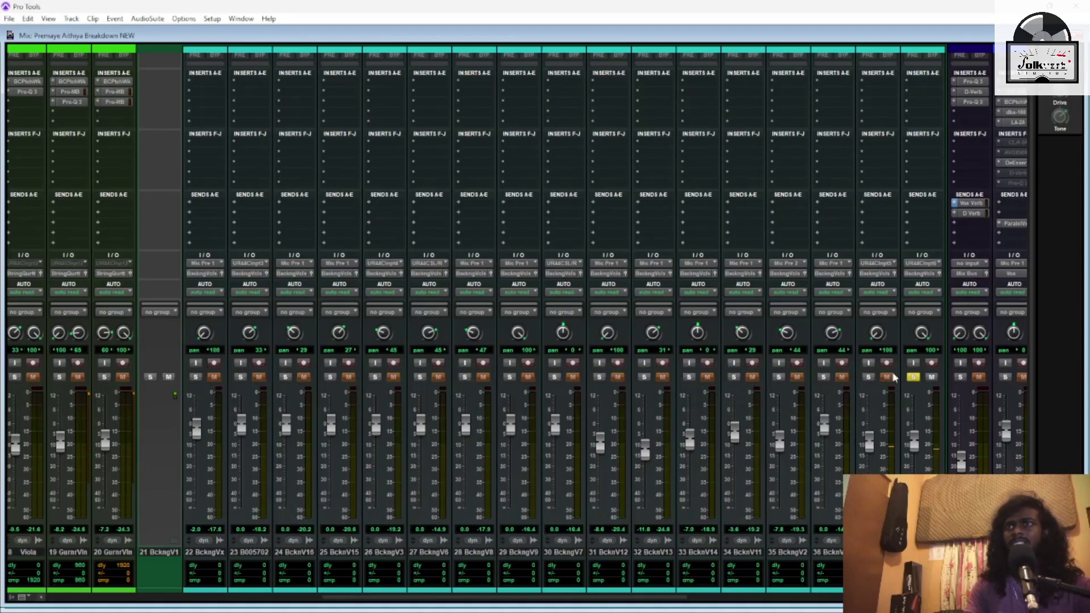
Clear the solo on track 38, and briefly audition the whole track 21 backing vocal folder in solo
click(914, 378)
click(150, 378)
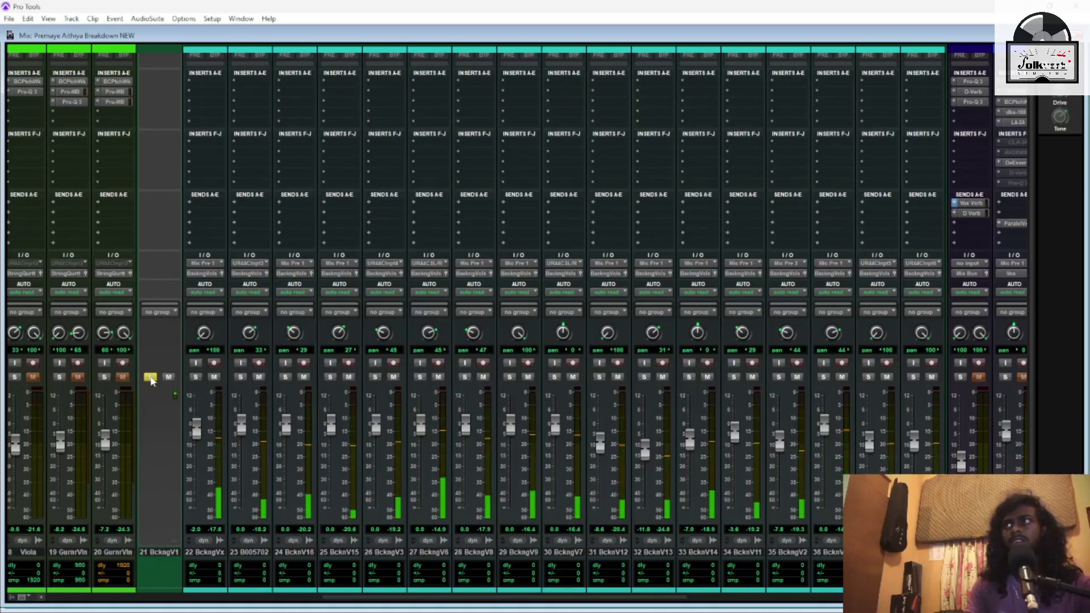
click(150, 377)
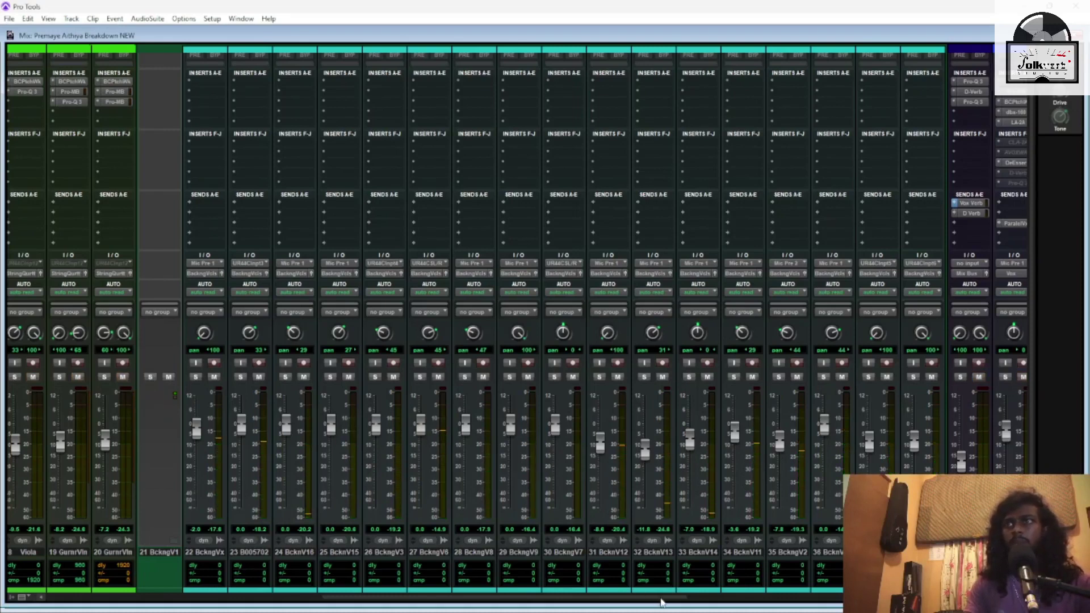
Review the bx_console SSL 4000 E inside Blue Cat's PatchWork on the track 52 backing vocal bus, and close both windows
drag(662, 599, 710, 598)
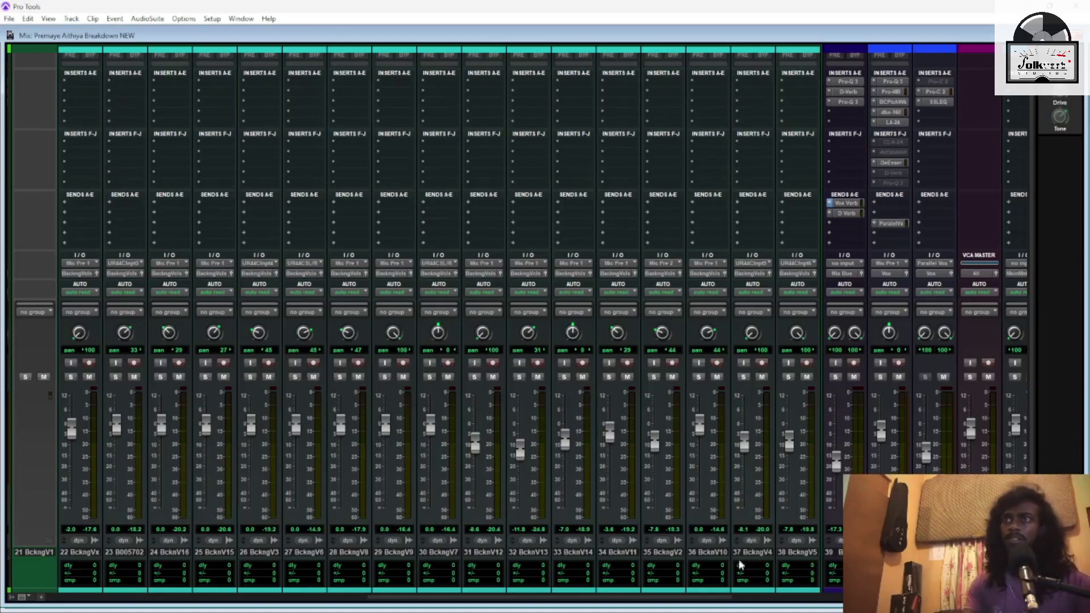
drag(720, 601, 757, 601)
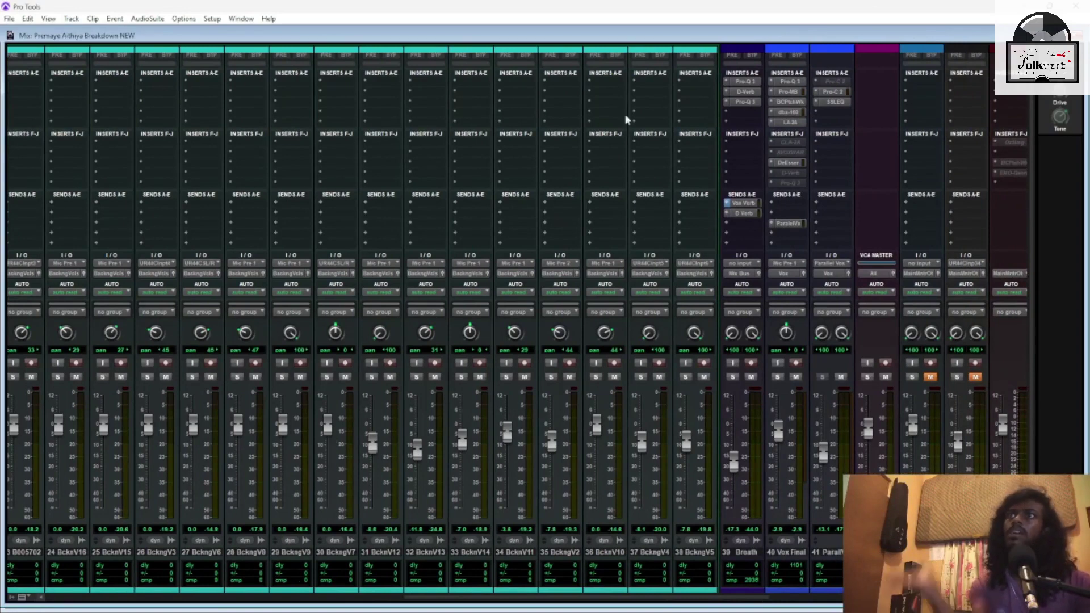
drag(764, 599, 1011, 599)
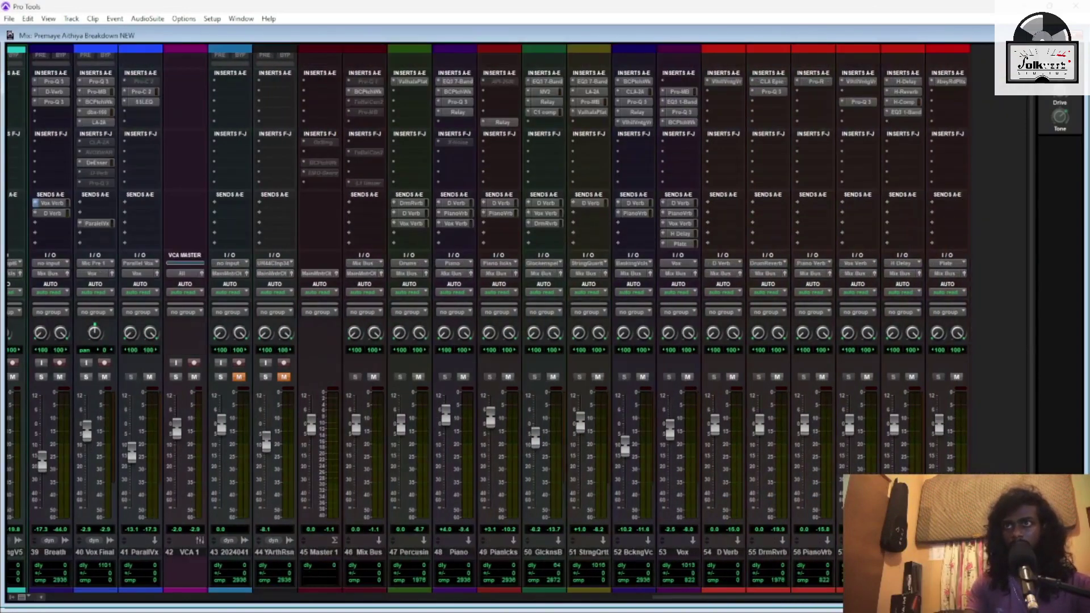
click(638, 553)
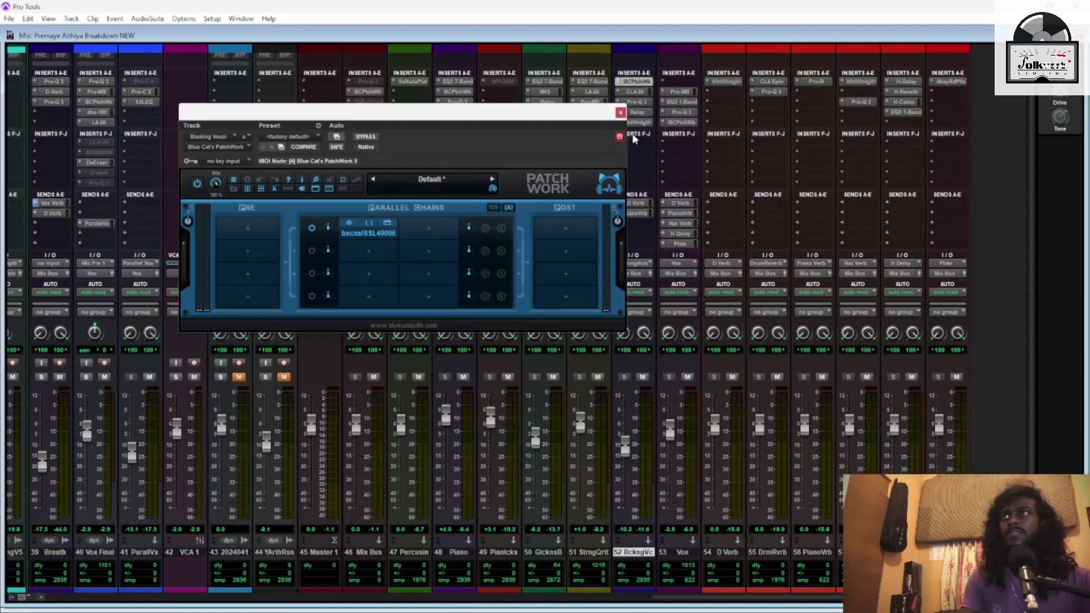
click(369, 233)
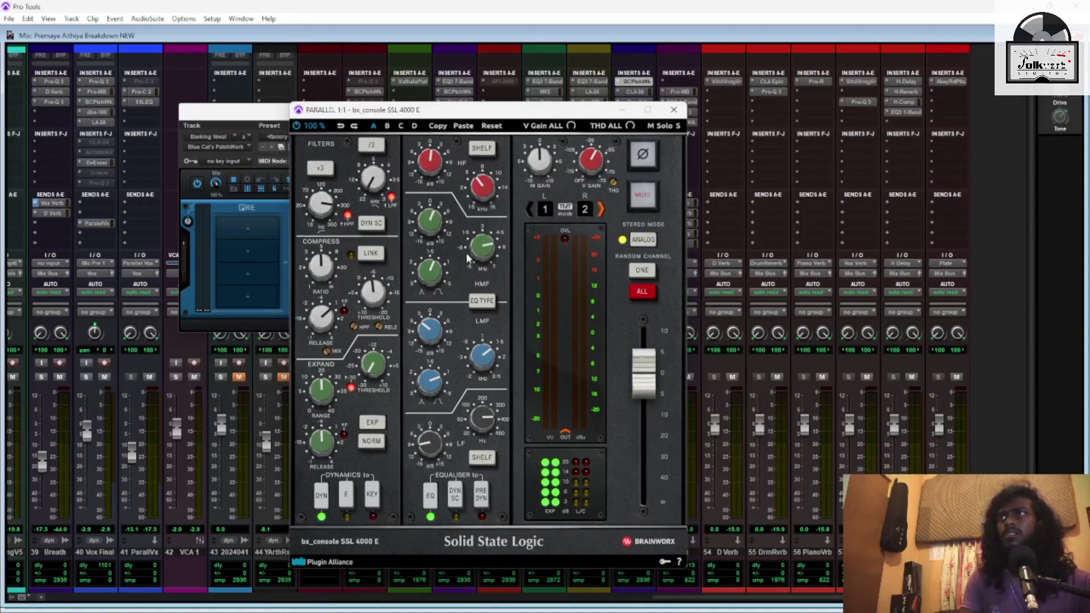
click(671, 113)
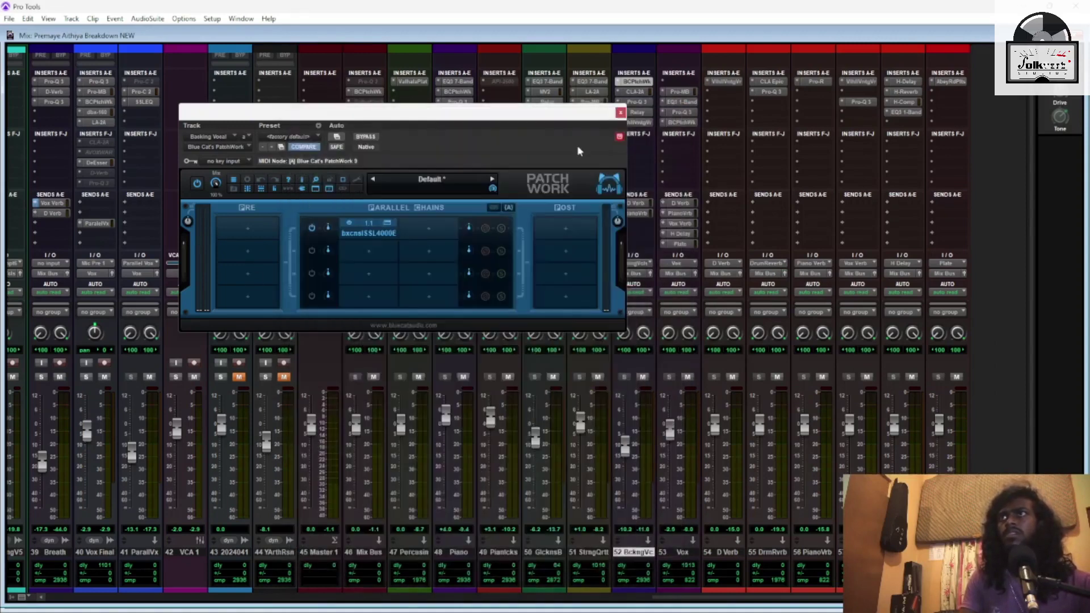
click(618, 111)
Examine the CLA-2A, FabFilter Pro-Q 3 and Relay inserts on the track 52 backing vocal bus
click(633, 92)
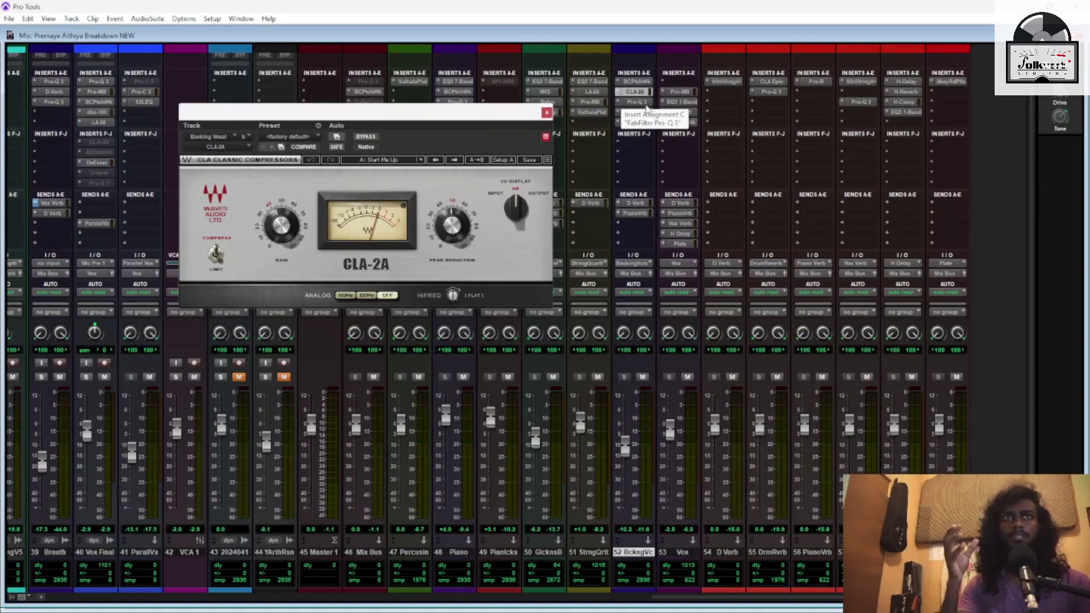
click(646, 104)
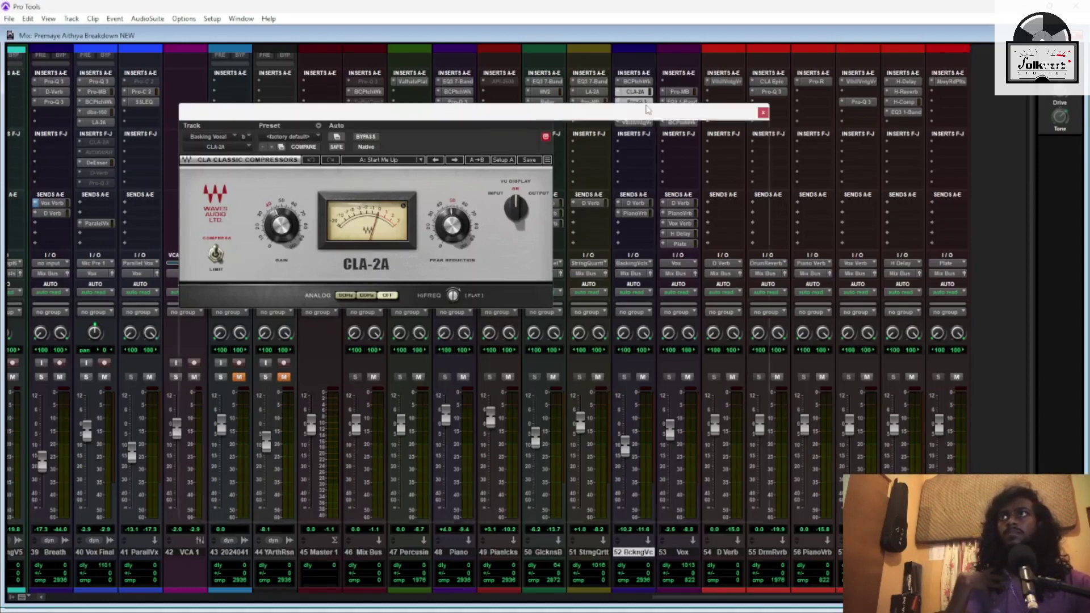
drag(623, 121, 451, 159)
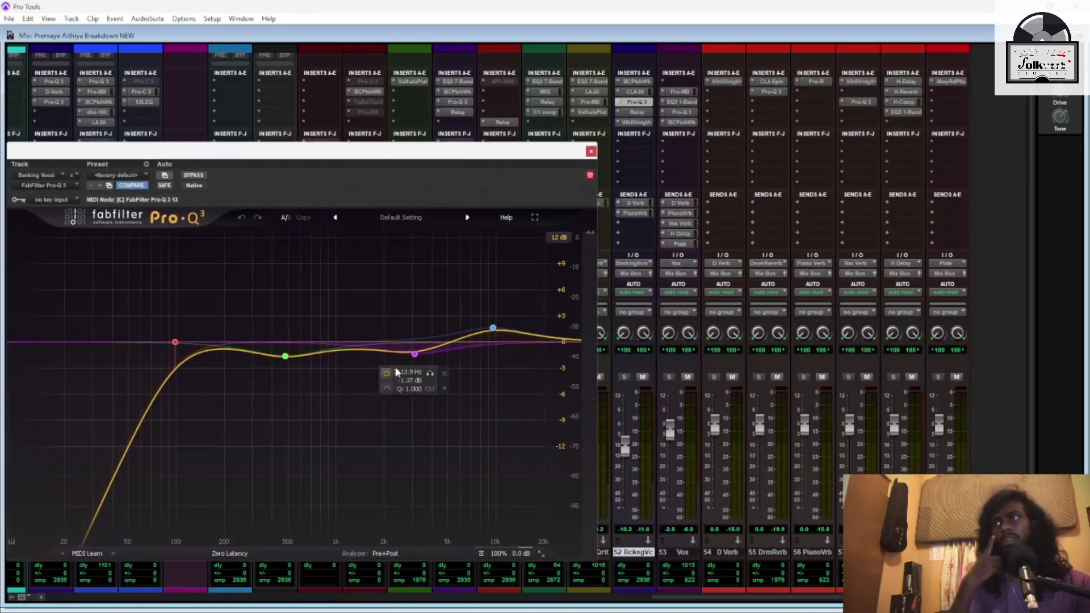
click(637, 112)
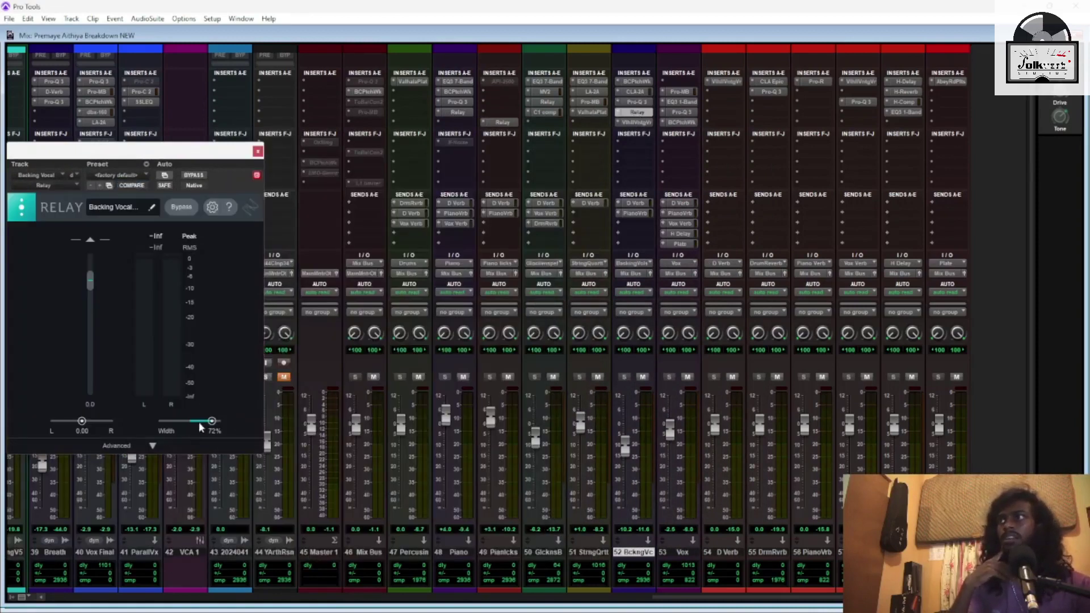
Examine the ValhallaVintageVerb insert and the Piano Verb send on the track 52 backing vocal bus, and close their windows
click(636, 123)
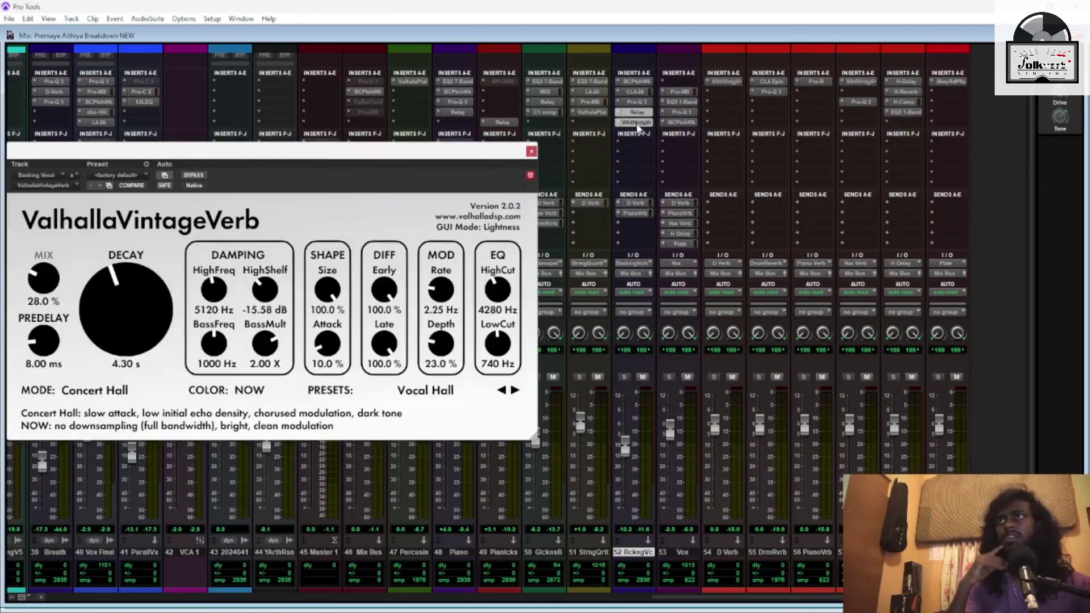
drag(355, 169, 463, 184)
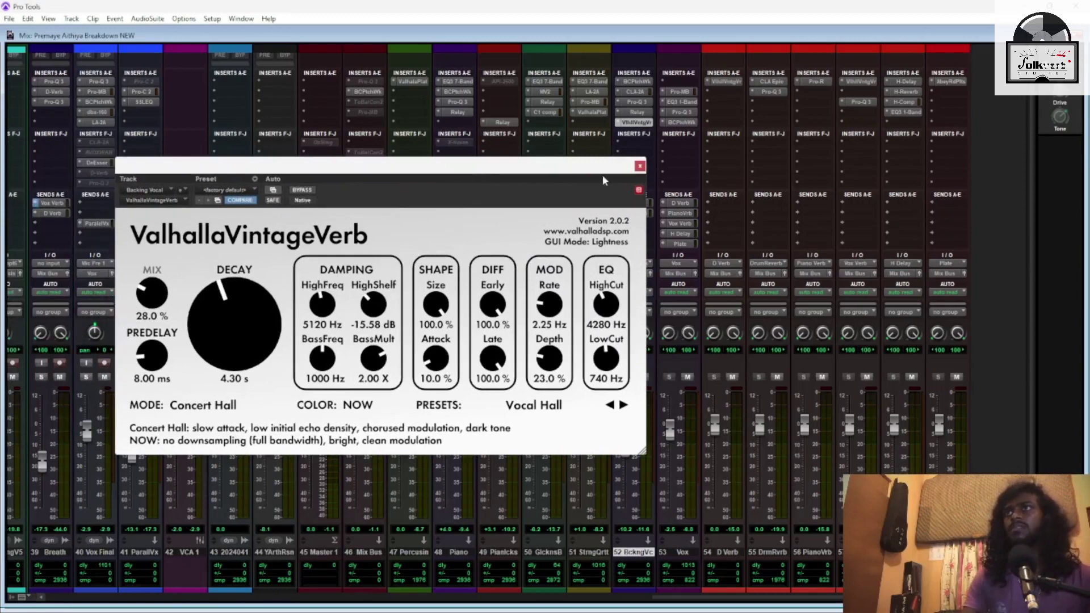
click(639, 167)
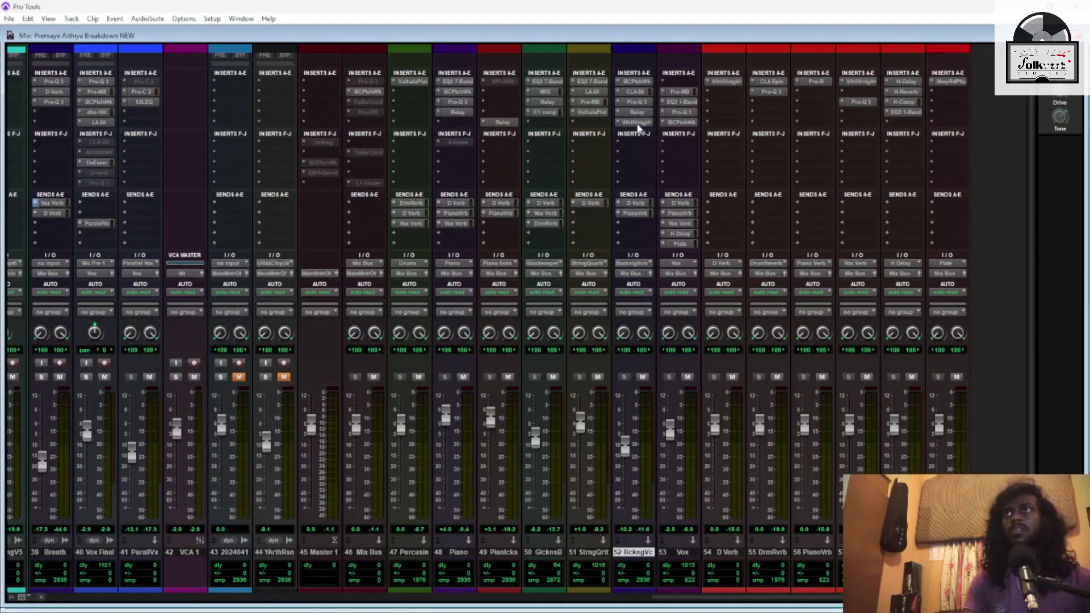
click(647, 213)
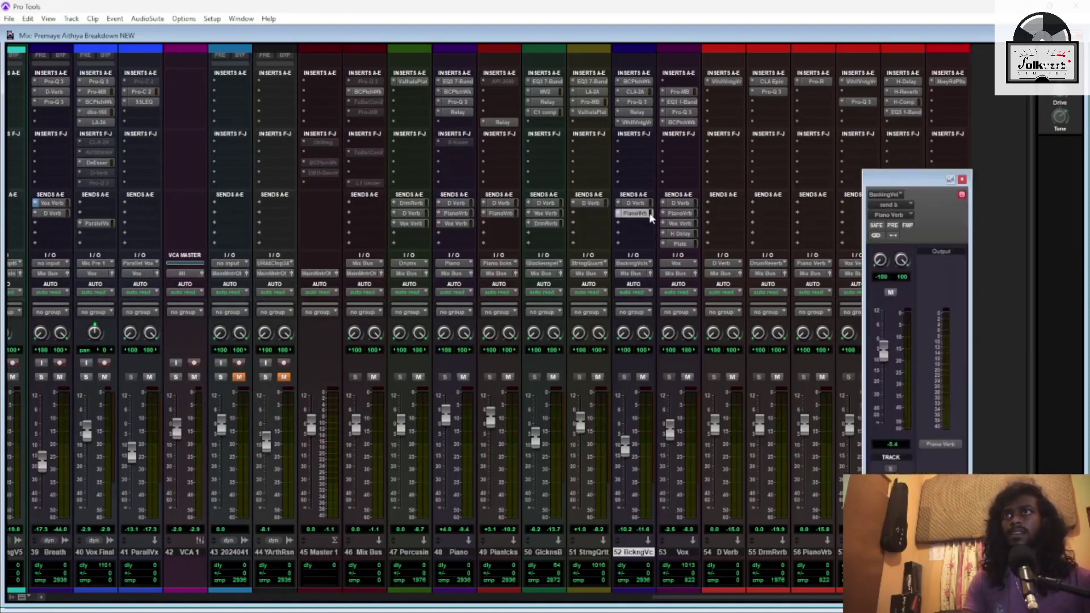
click(962, 178)
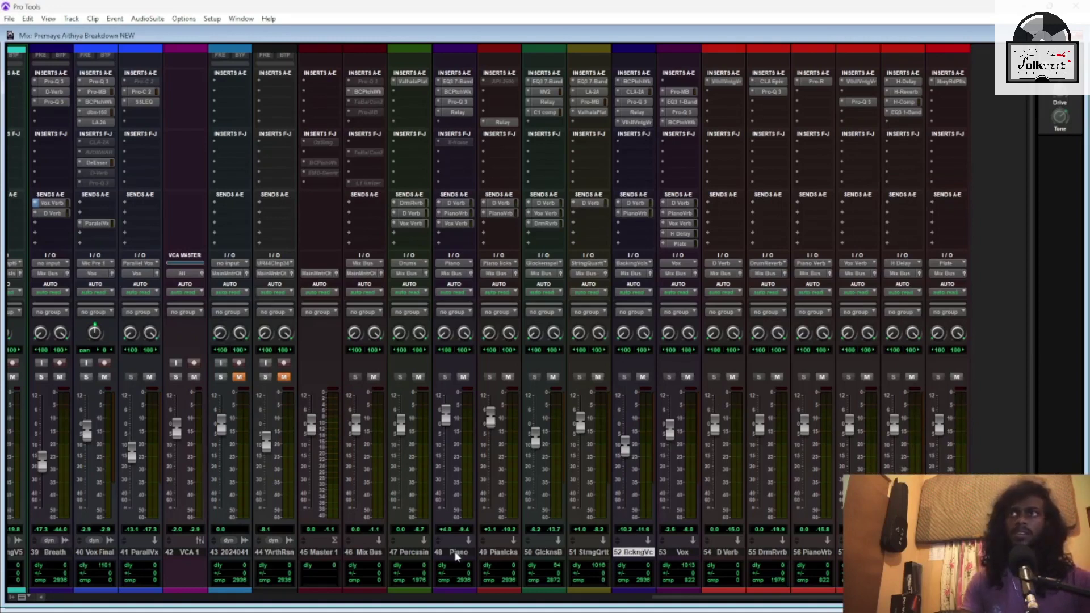
Return to the Edit window and collapse the track 21 backing vocal folder
key(ctrl+equal)
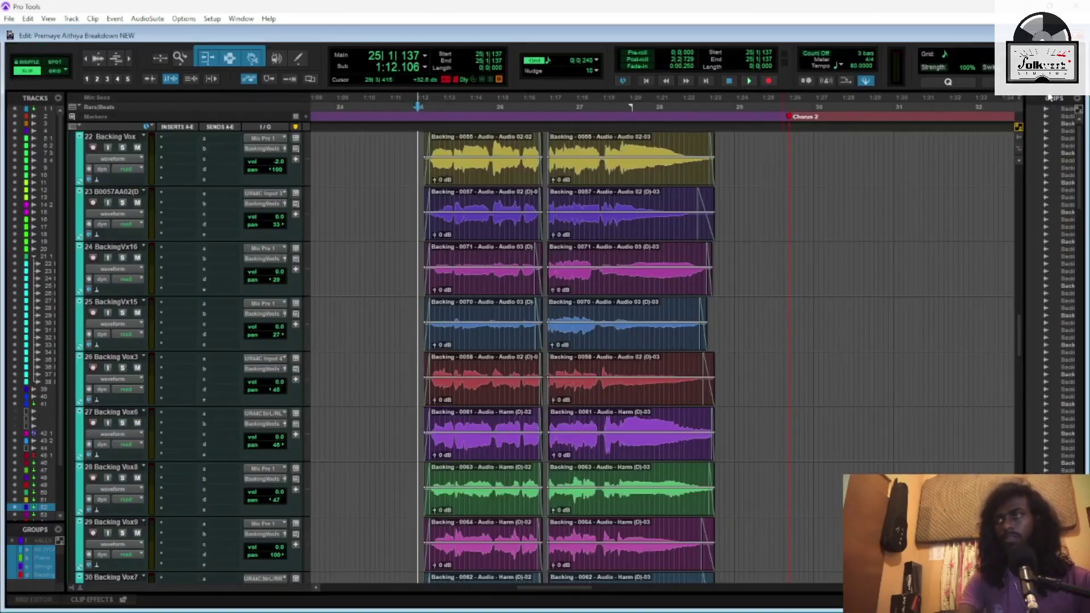
scroll(82, 209, up, 1)
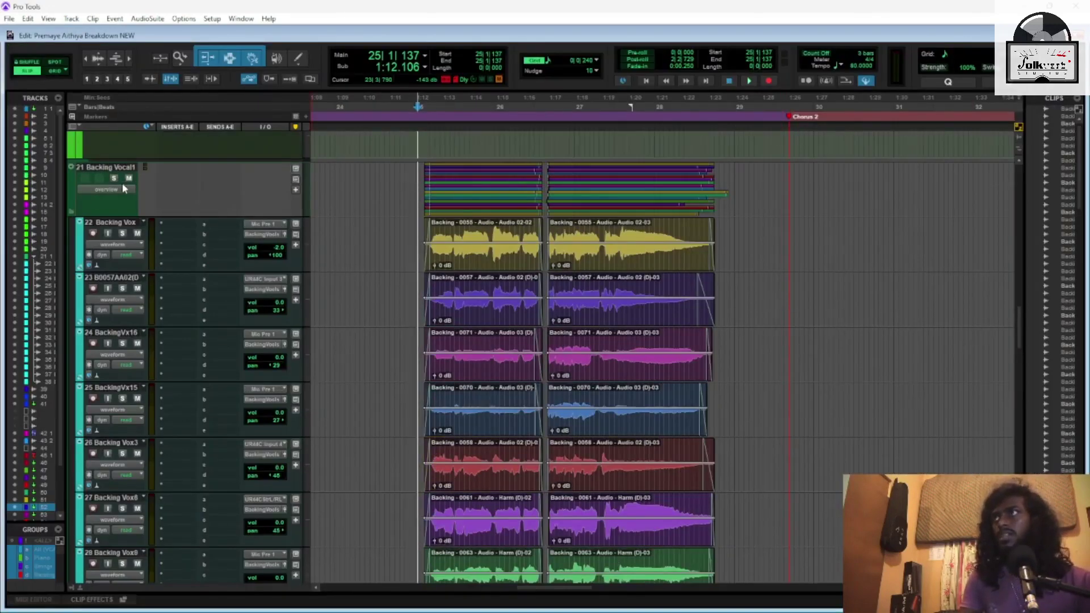
click(74, 213)
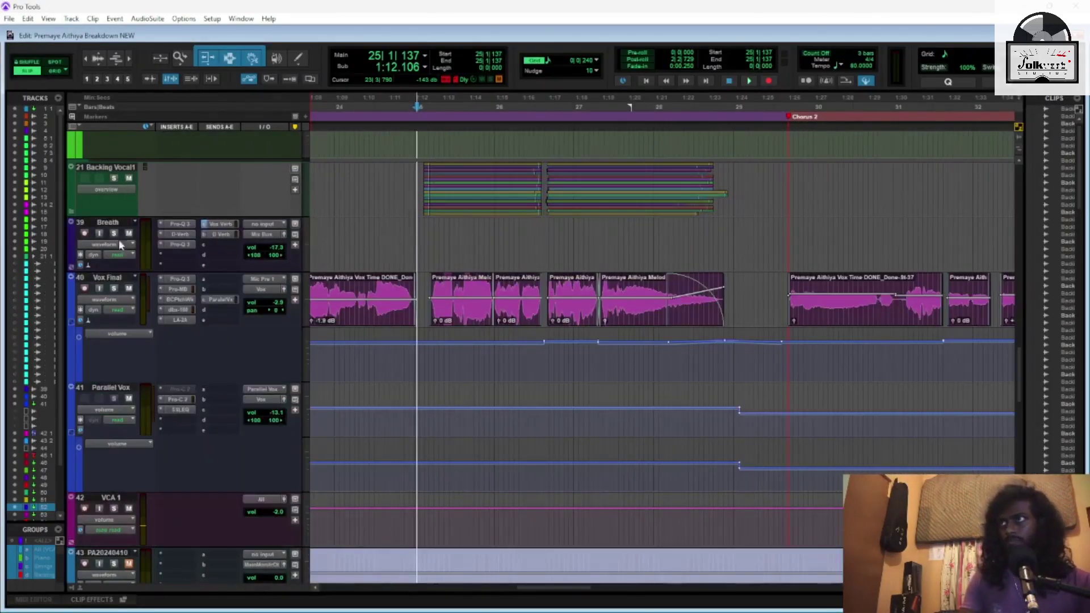
Select the Breath track, look at its channel strip in the Mix window and return to the Edit window
click(108, 223)
key(ctrl+equal)
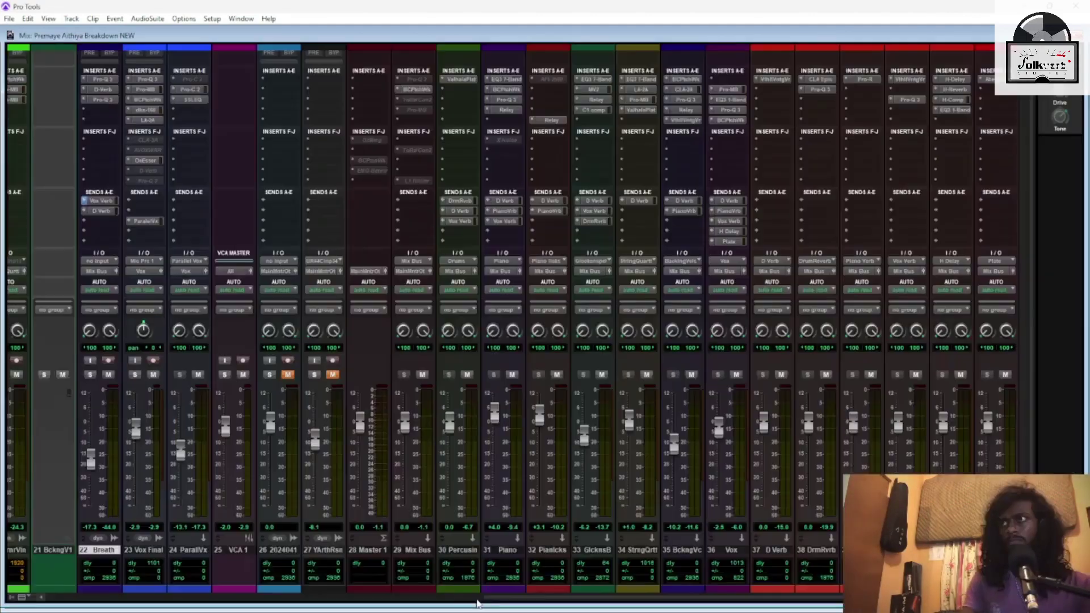
drag(417, 606, 384, 606)
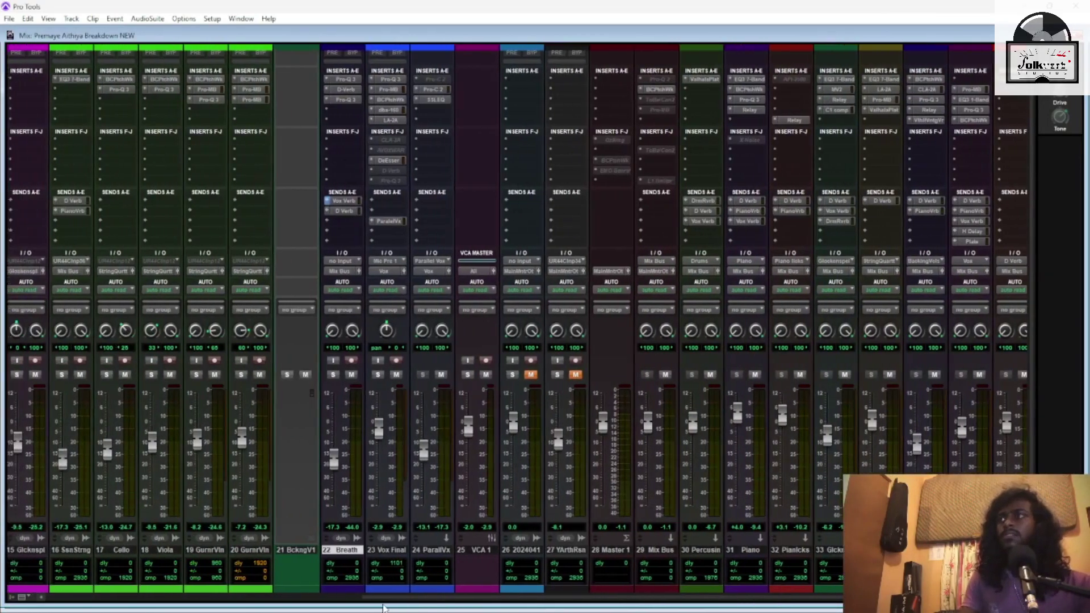
key(ctrl+equal)
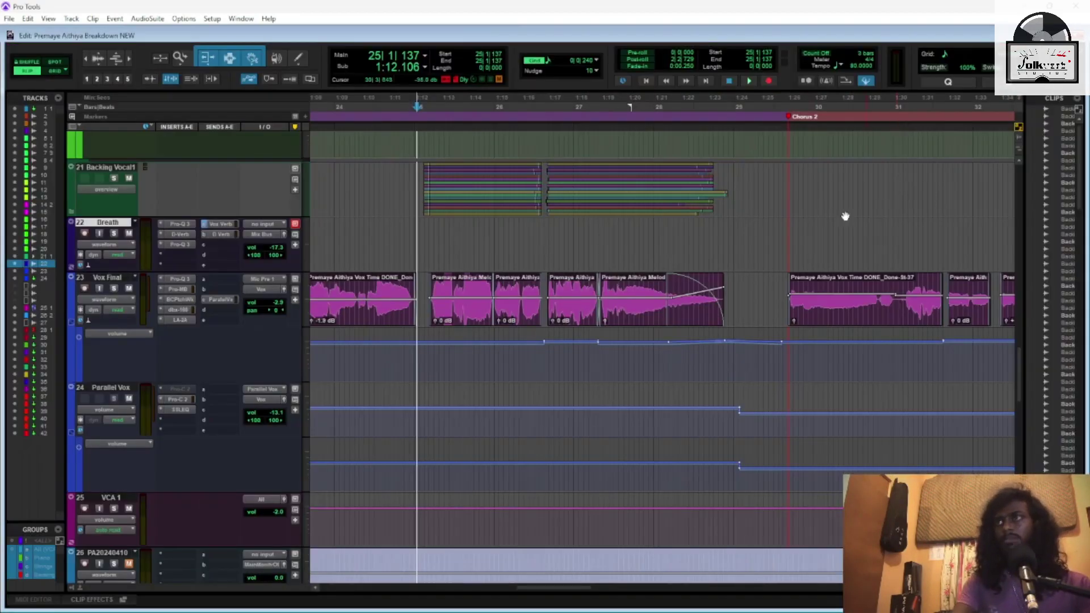
Solo the Breath track and audition its second breath clip in the intro before Chorus 1
scroll(579, 376, left, 15)
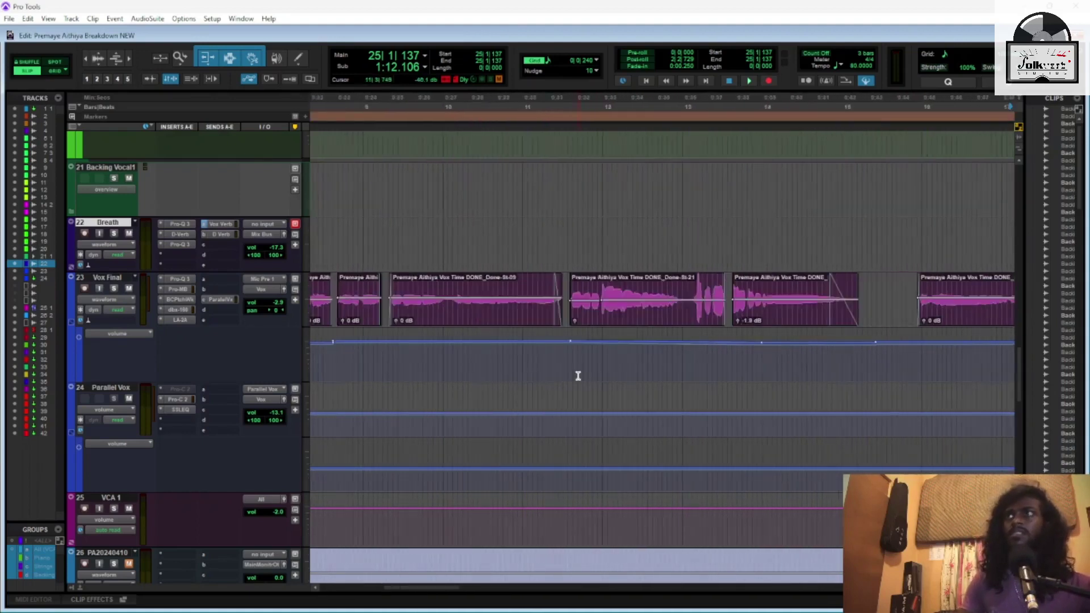
click(606, 99)
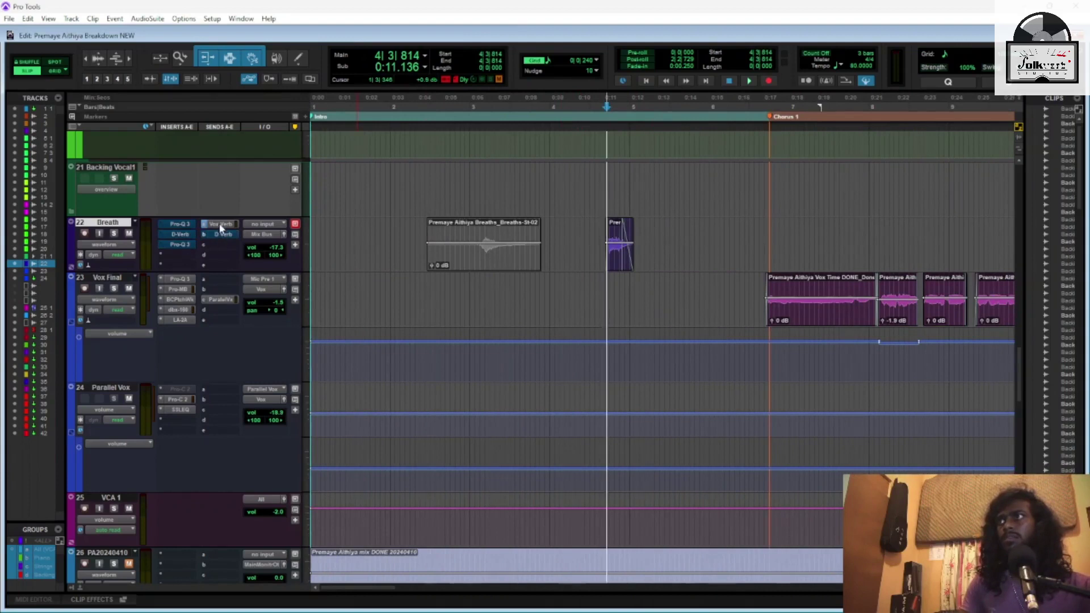
key(space)
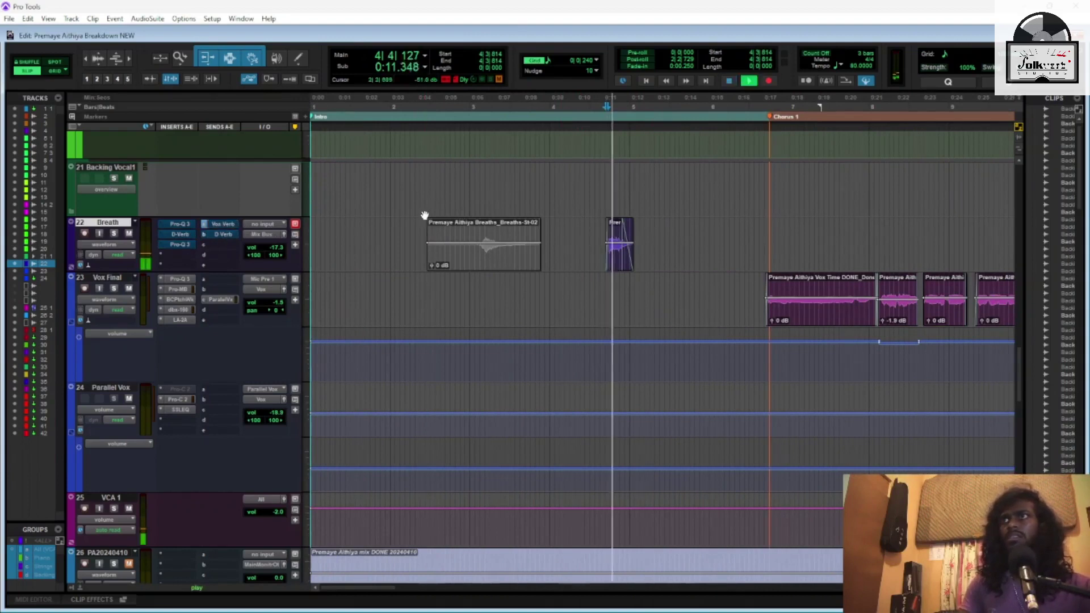
key(space)
click(113, 234)
key(space)
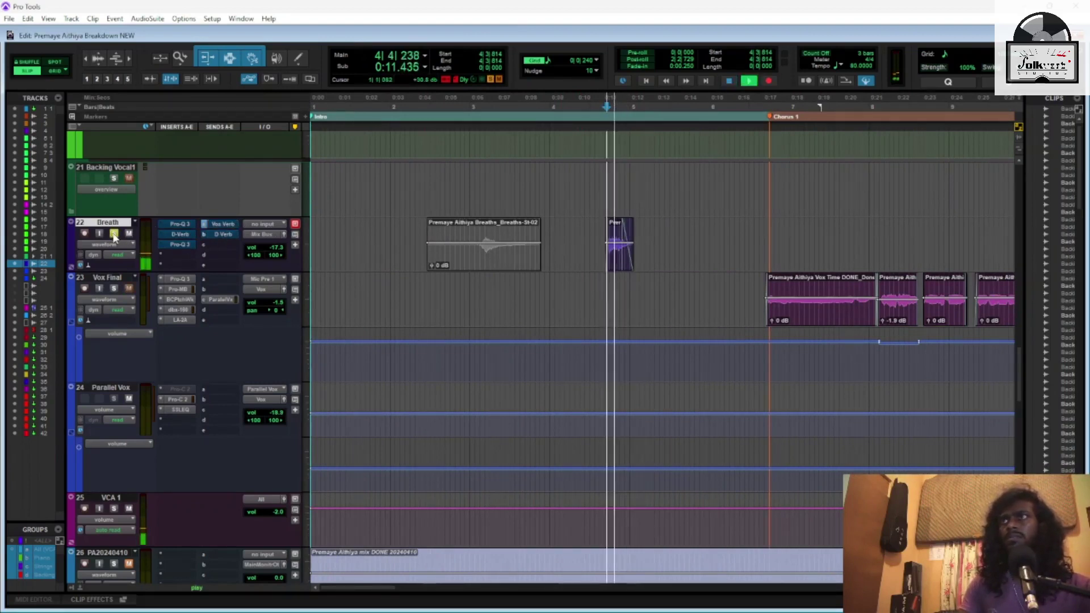
key(space)
Audition the soloed breath clip in the Outro section
scroll(678, 337, right, 15)
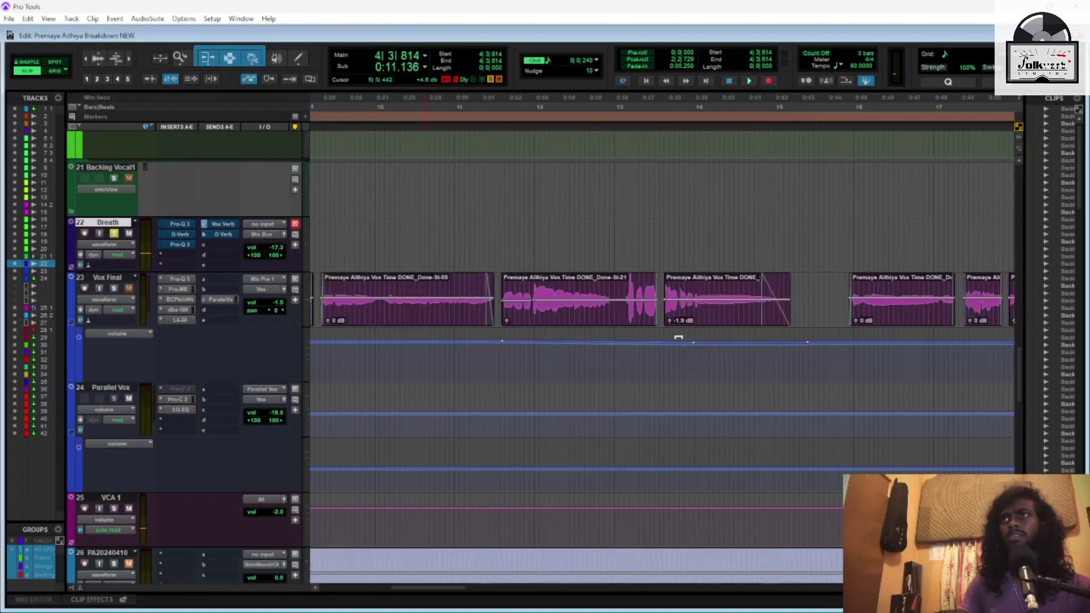
scroll(653, 251, right, 15)
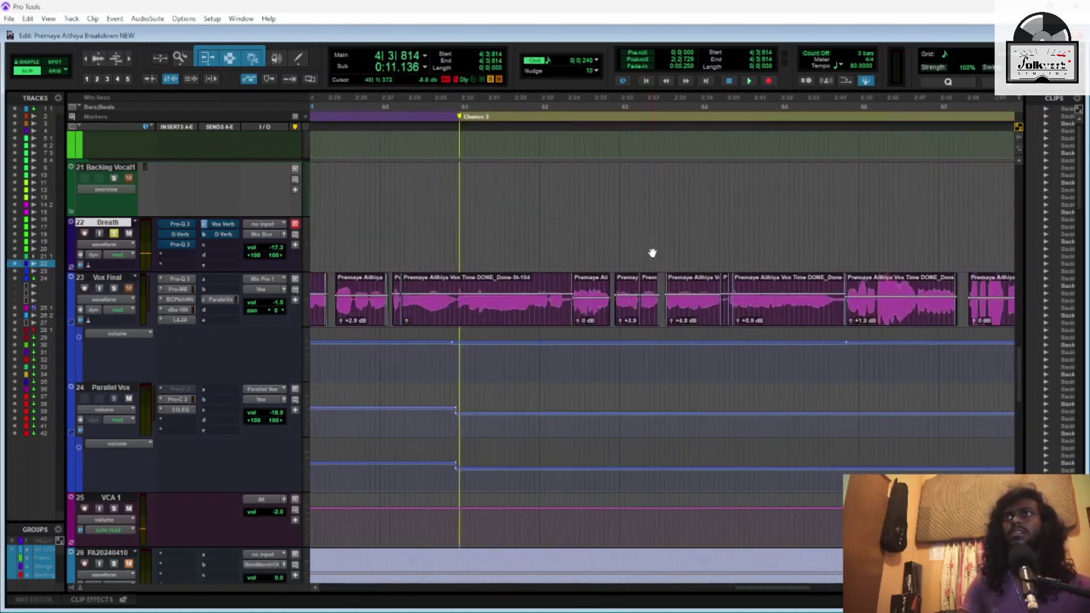
scroll(653, 252, left, 2)
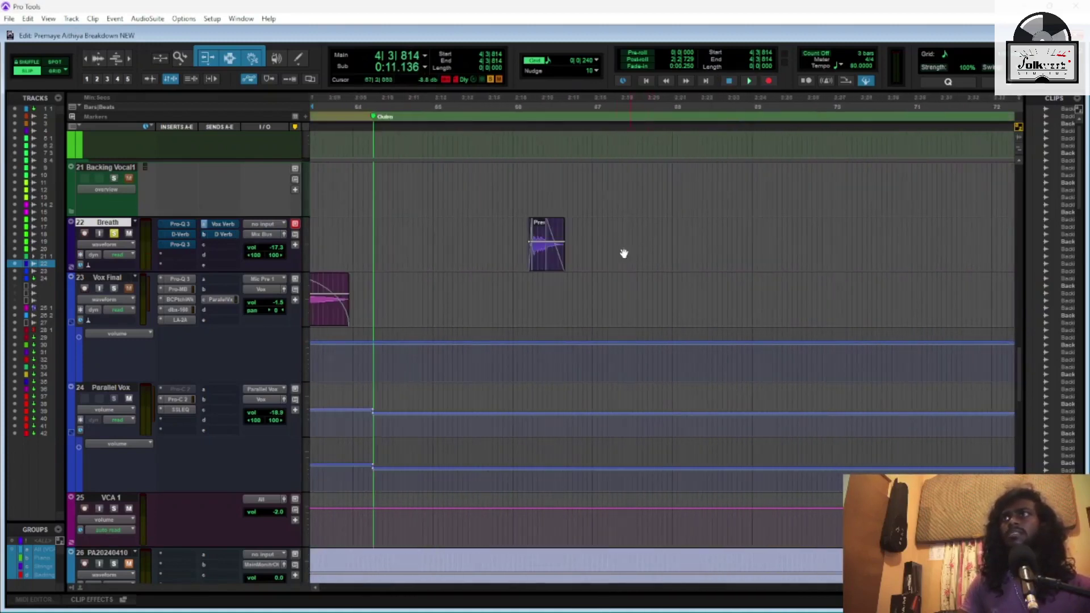
click(524, 107)
key(space)
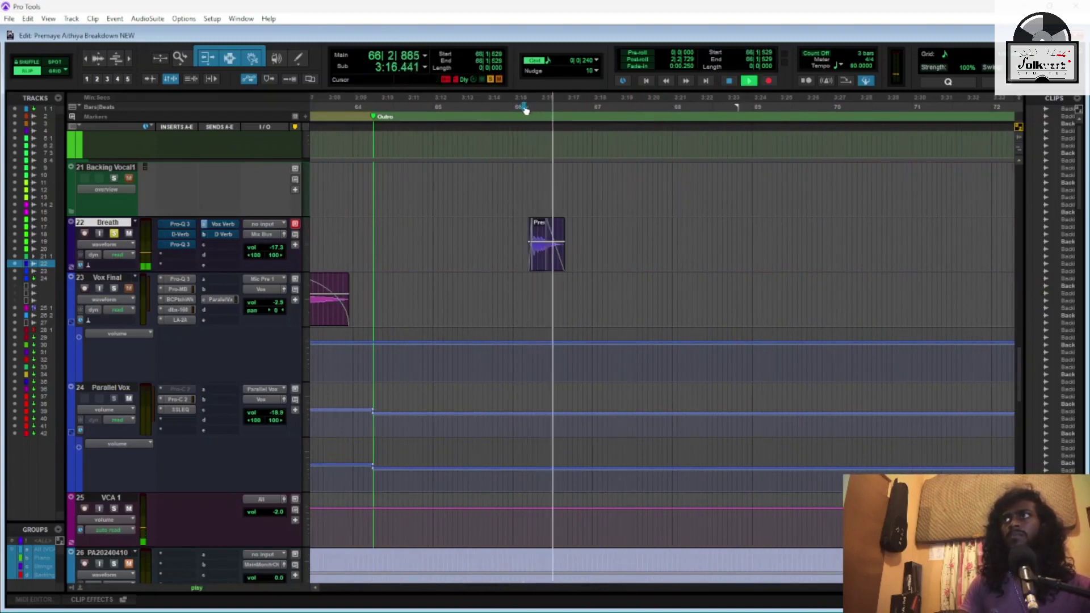
key(space)
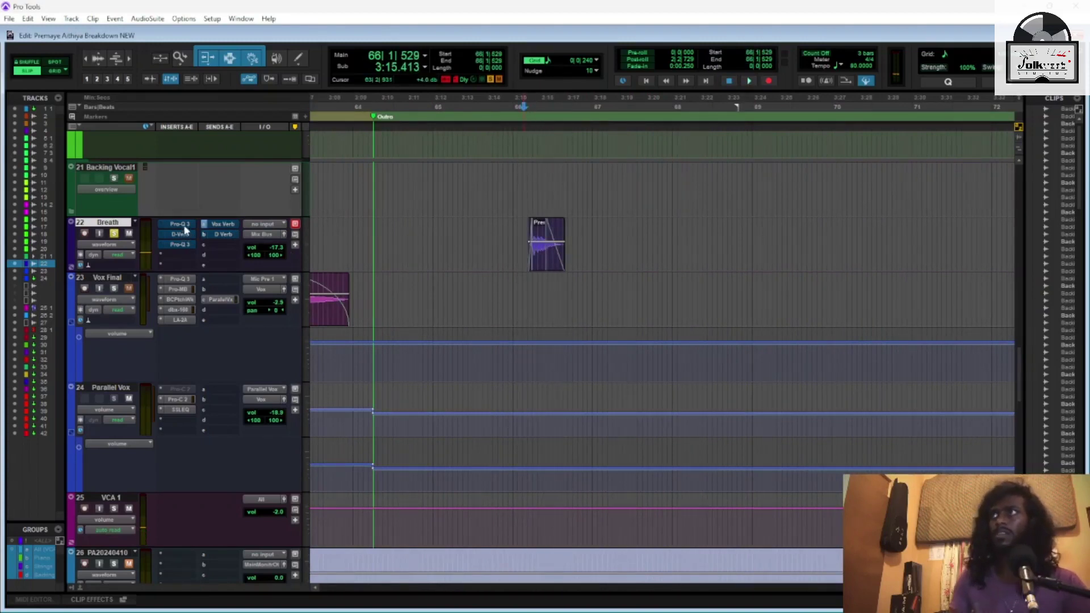
Examine the first Pro-Q 3 and the D-Verb inserts on the Breath track, playing the Outro breath clip with D-Verb open
click(185, 229)
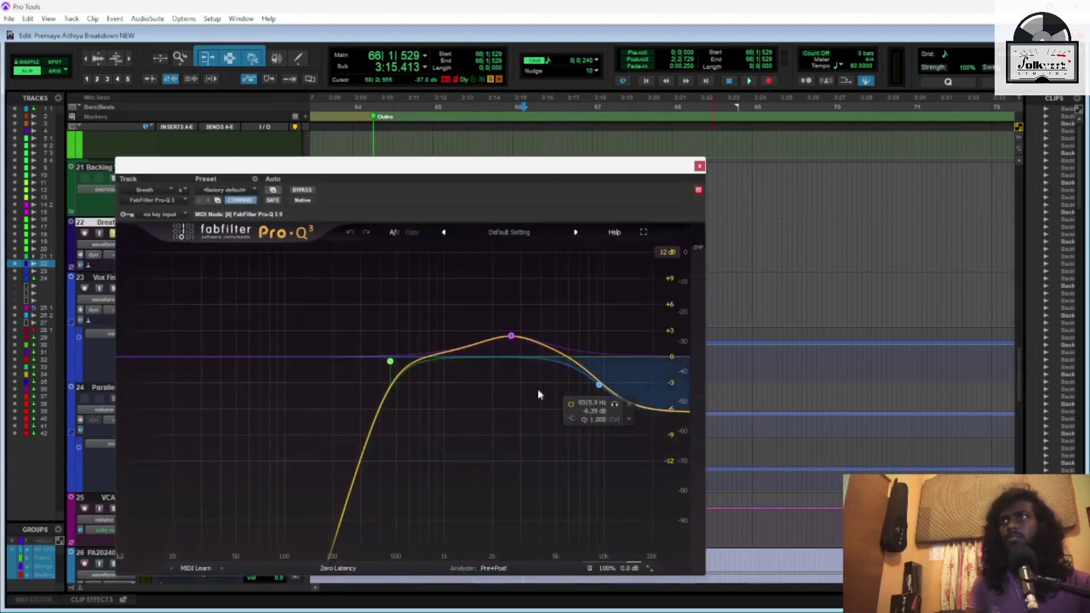
drag(590, 172, 822, 138)
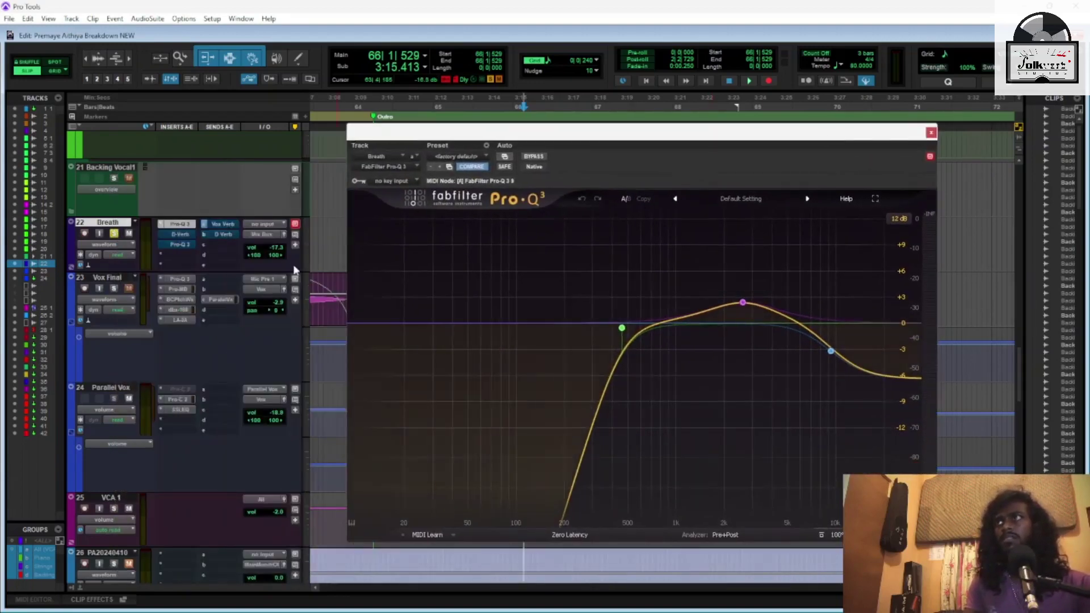
click(176, 233)
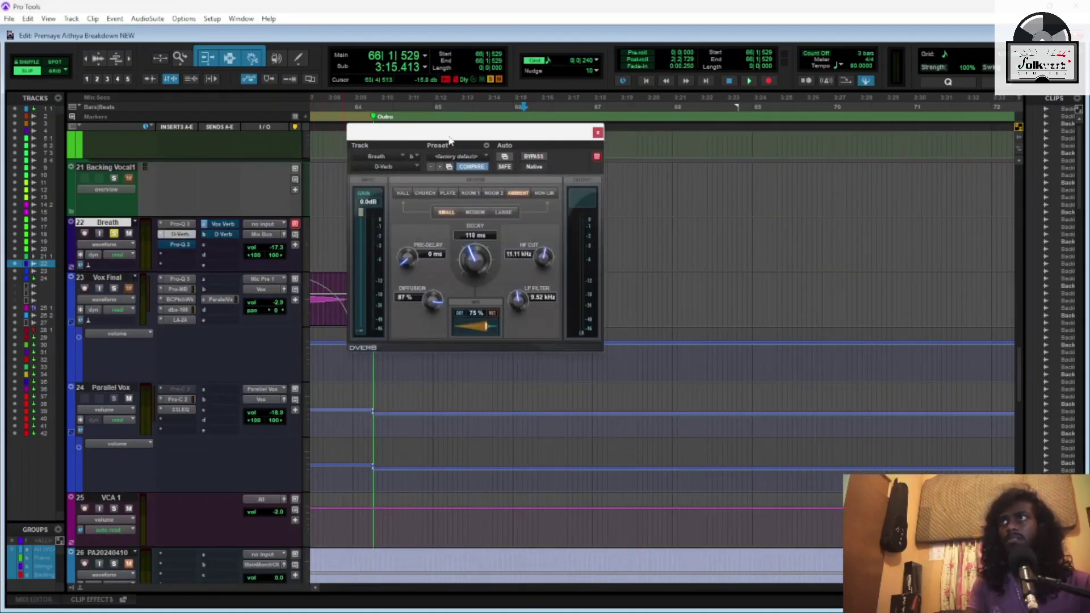
drag(350, 128, 698, 157)
key(space)
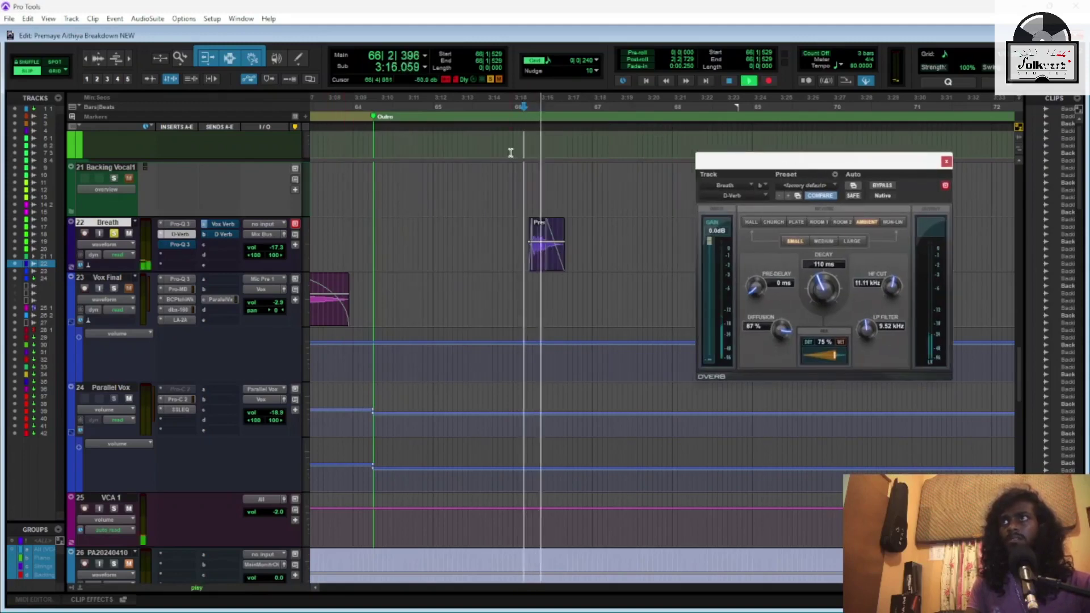
key(space)
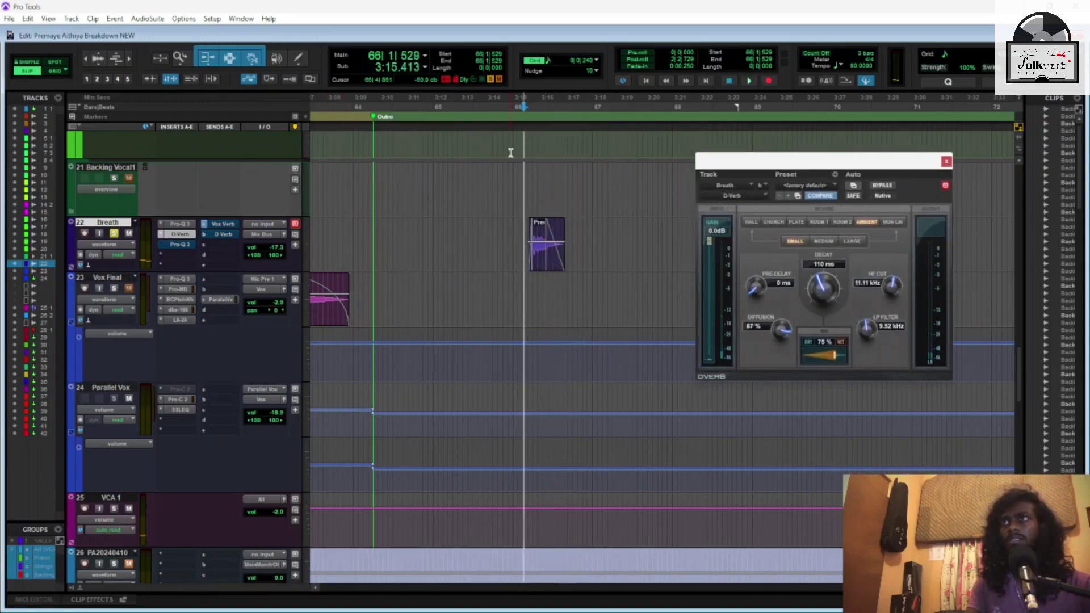
key(space)
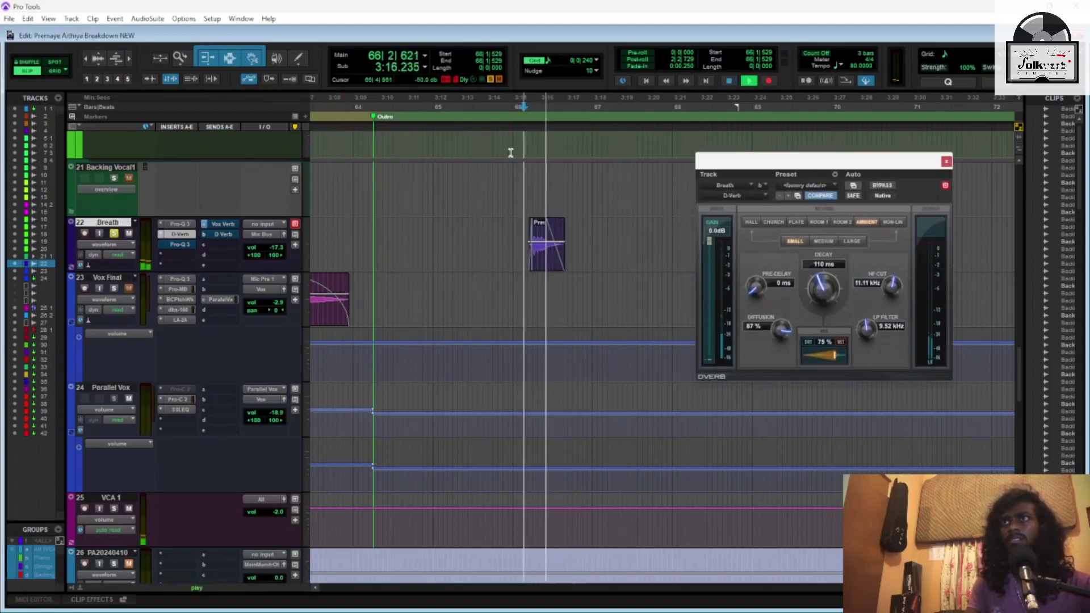
key(space)
Examine the second Pro-Q 3 insert on the Breath track, rechecking D-Verb before it and playing the Outro breath clip through the EQ
click(180, 245)
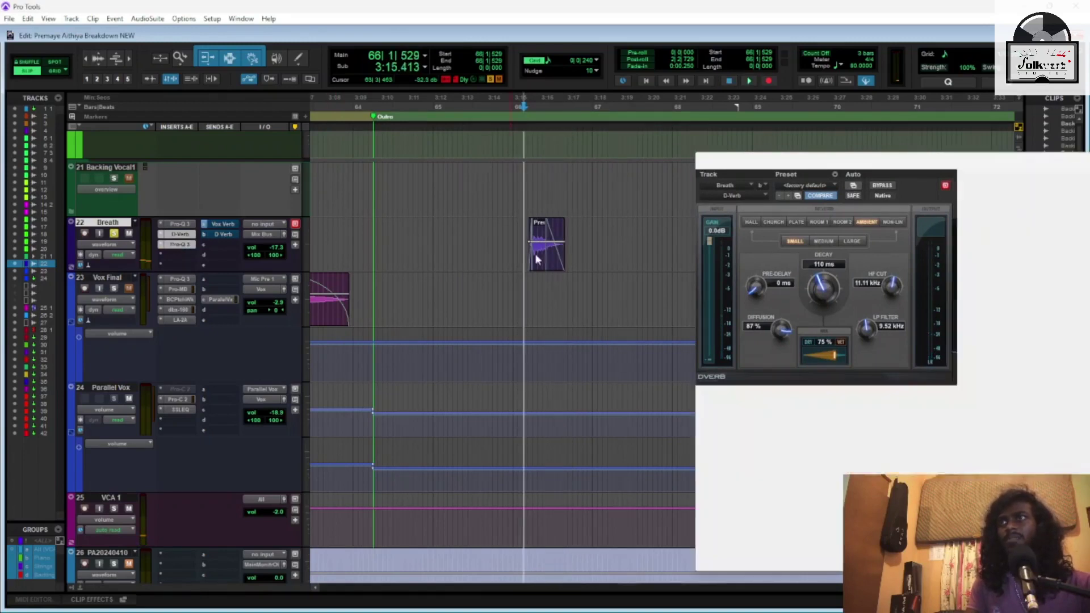
drag(968, 170, 850, 200)
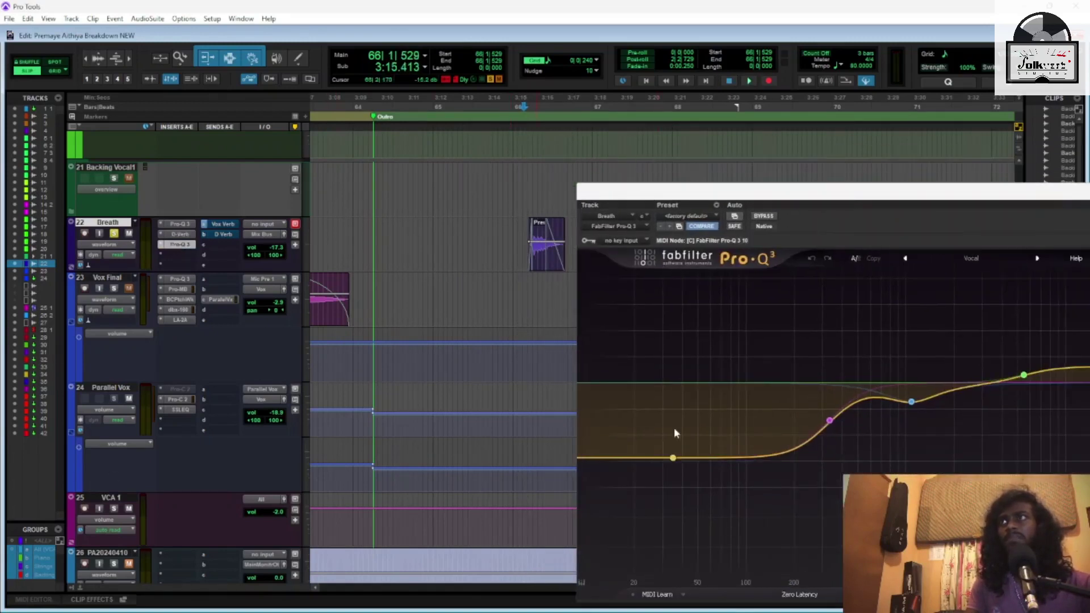
drag(771, 197, 698, 198)
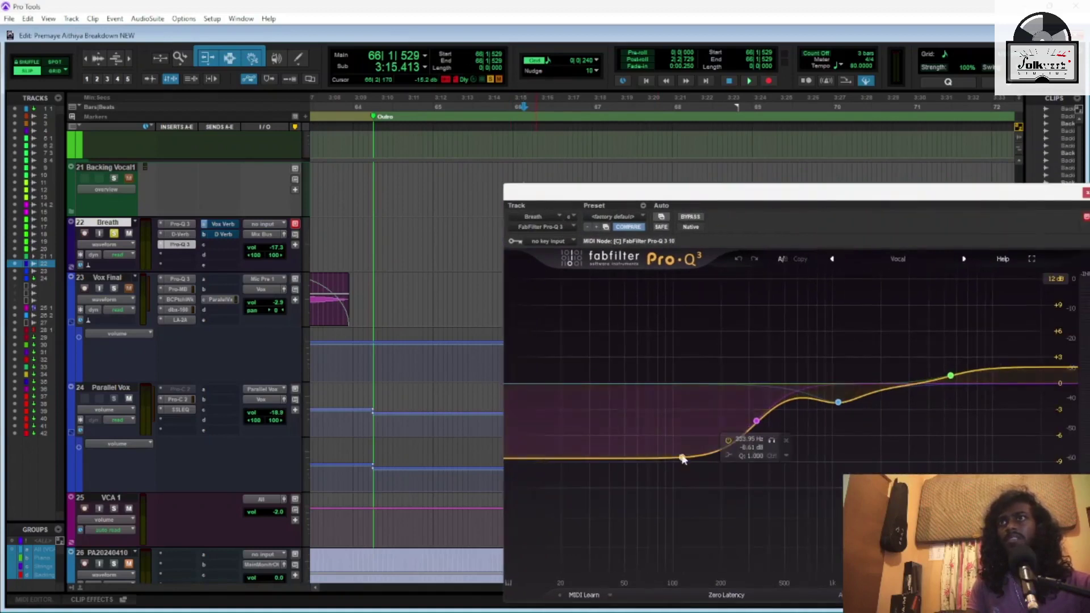
click(181, 235)
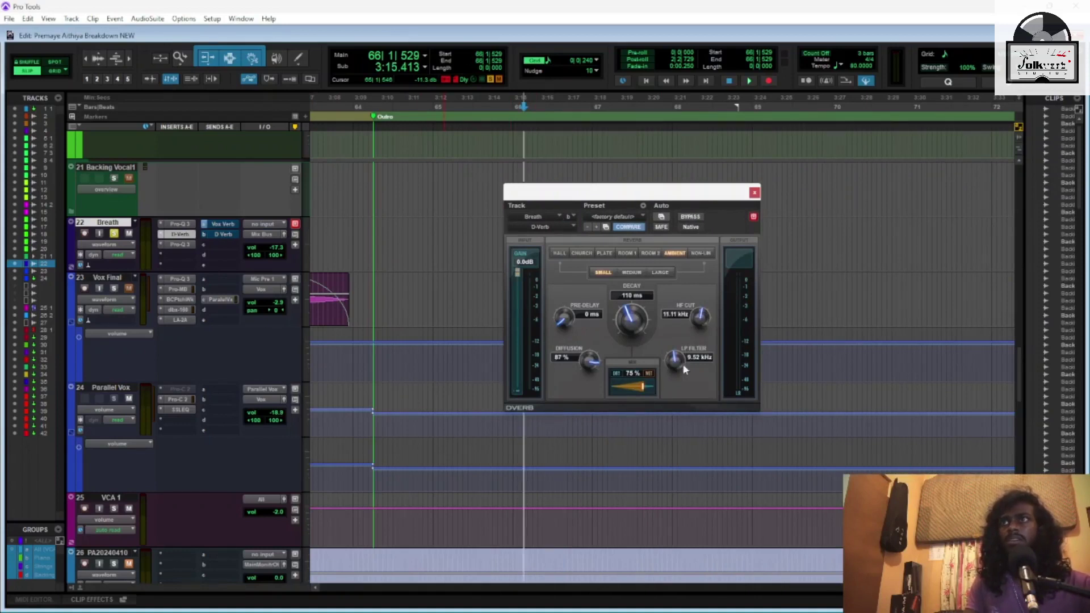
click(180, 245)
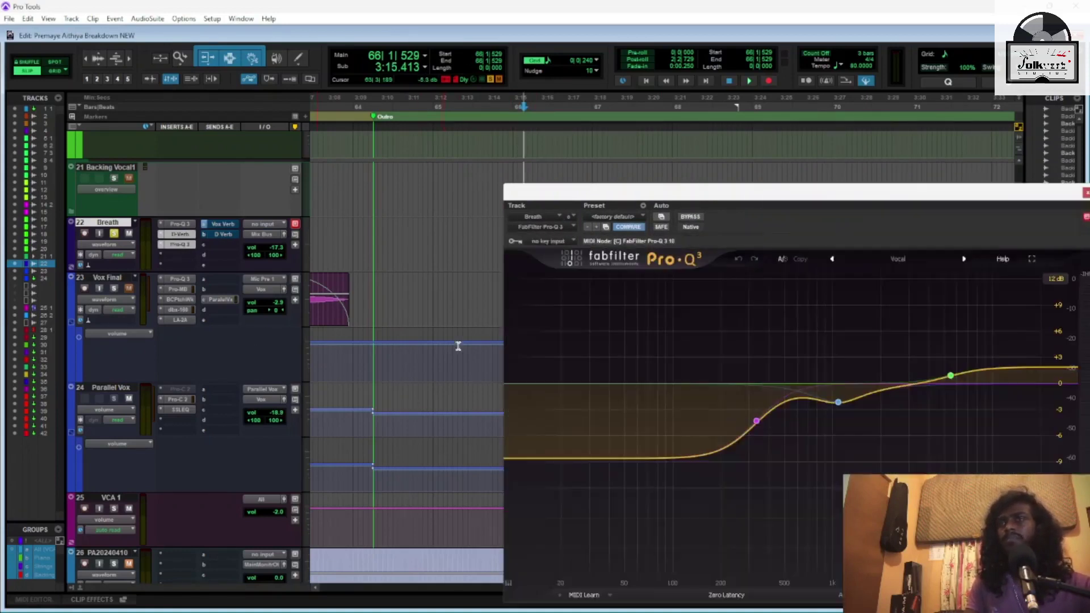
drag(789, 196, 736, 160)
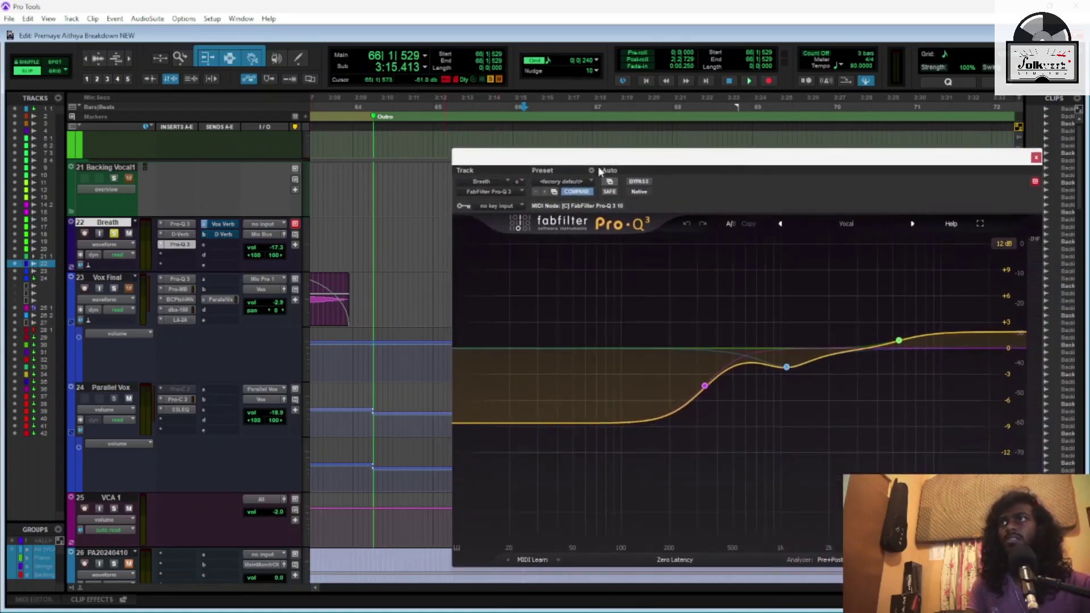
drag(603, 170, 759, 168)
key(space)
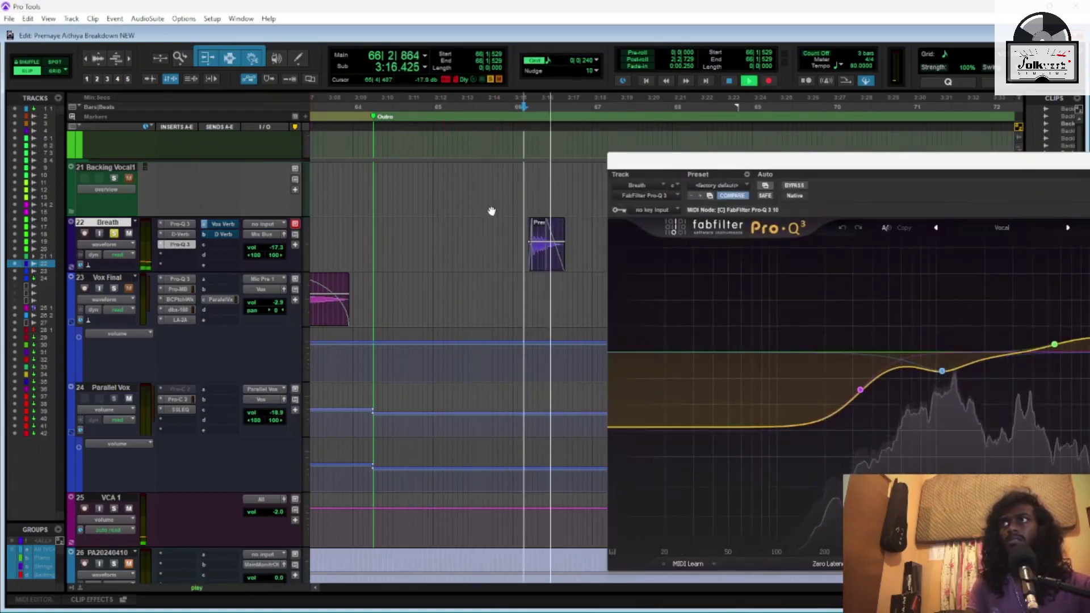
key(space)
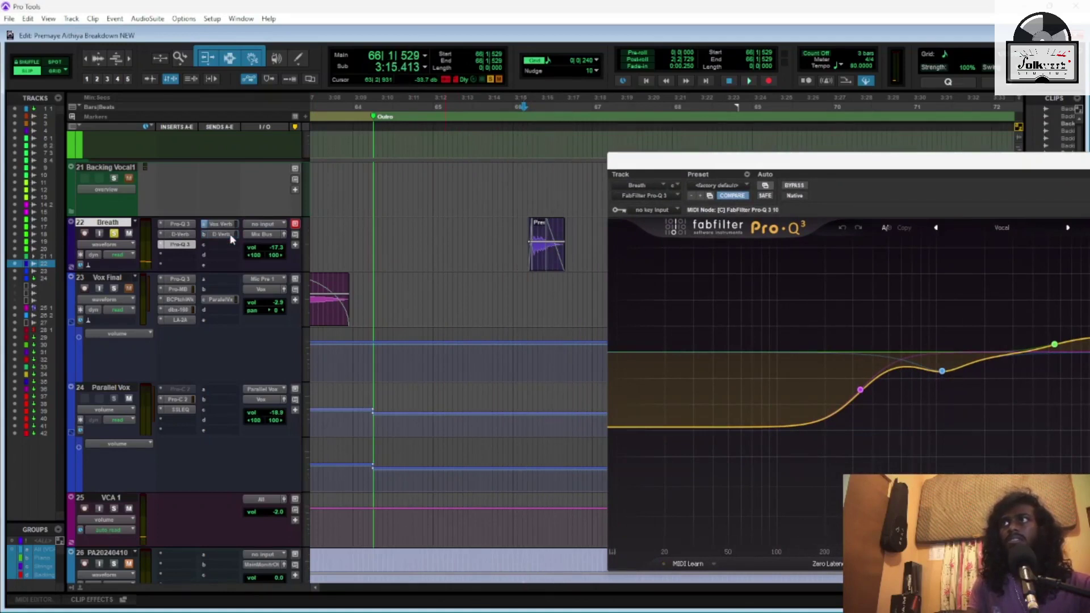
Close the Pro-Q 3 window and examine the Breath track's Vox Verb and D Verb sends
click(229, 228)
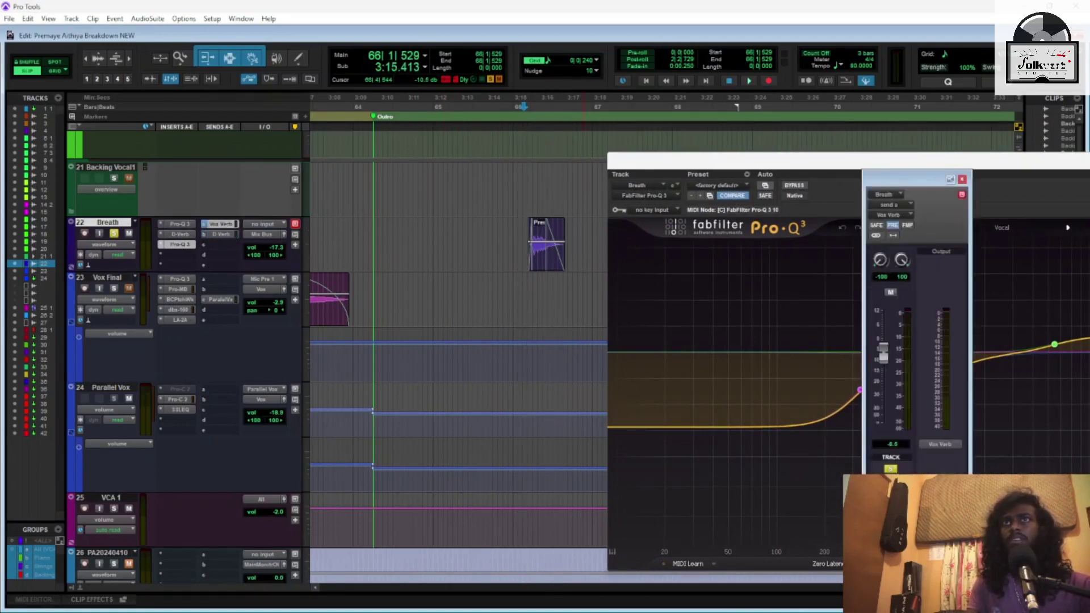
click(180, 244)
drag(909, 179, 840, 175)
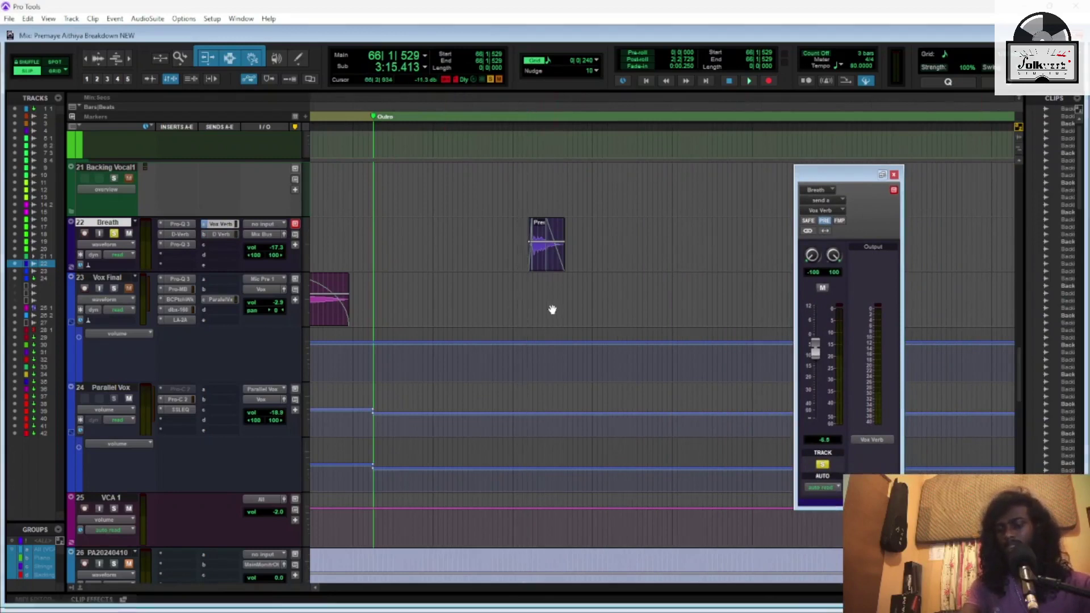
key(ctrl+equal)
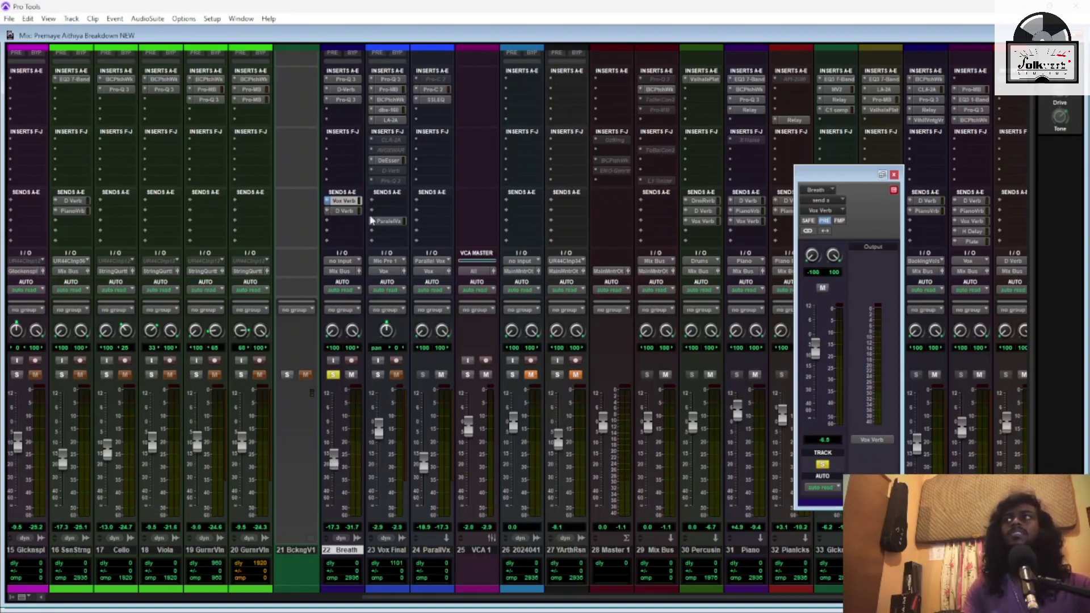
click(347, 212)
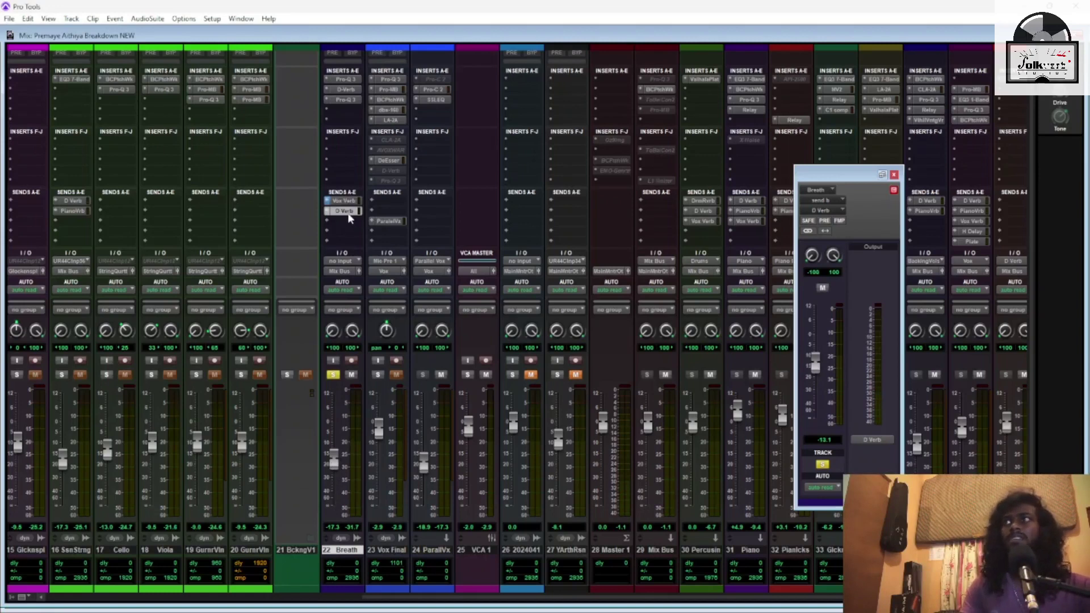
Unsolo the Breath track, select the Vox Final track and close the send window
click(333, 376)
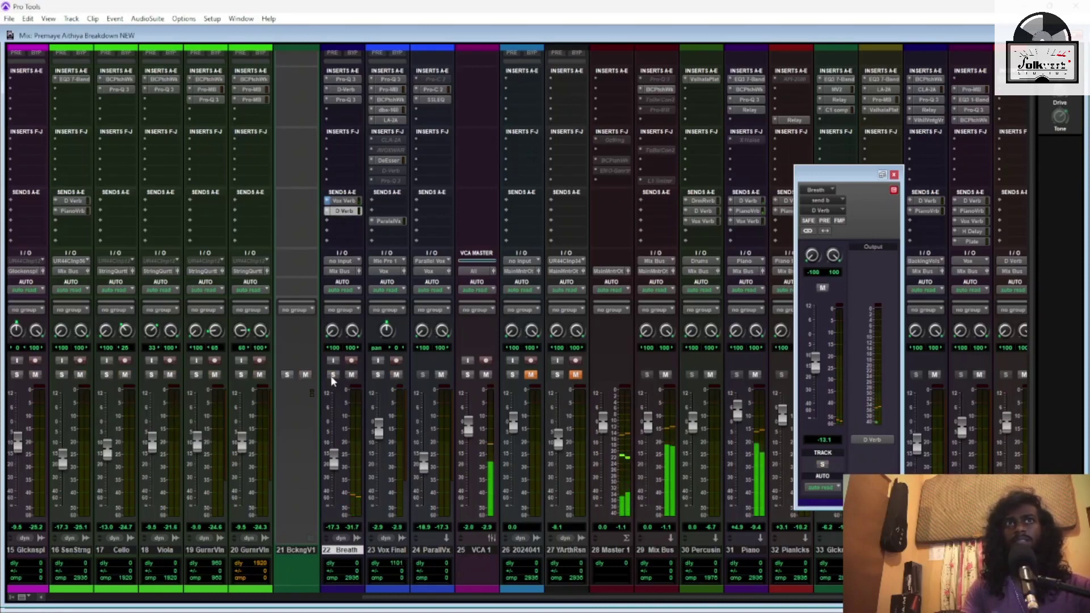
click(386, 550)
click(893, 176)
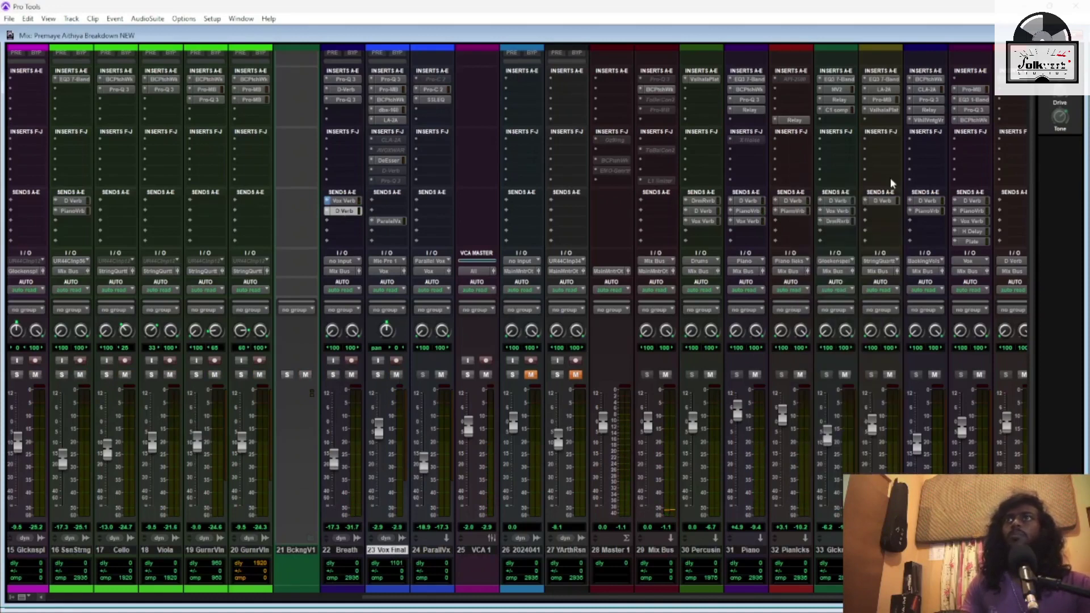
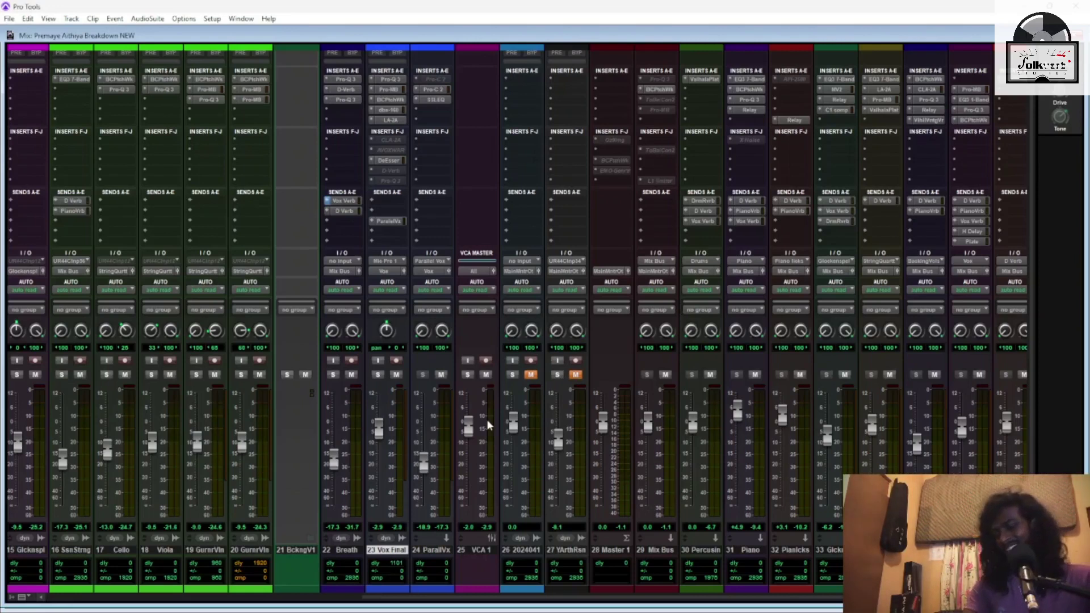
Return to the Edit window and look over the Vox Final clips from Chorus 1 through Chorus 2
key(ctrl+equal)
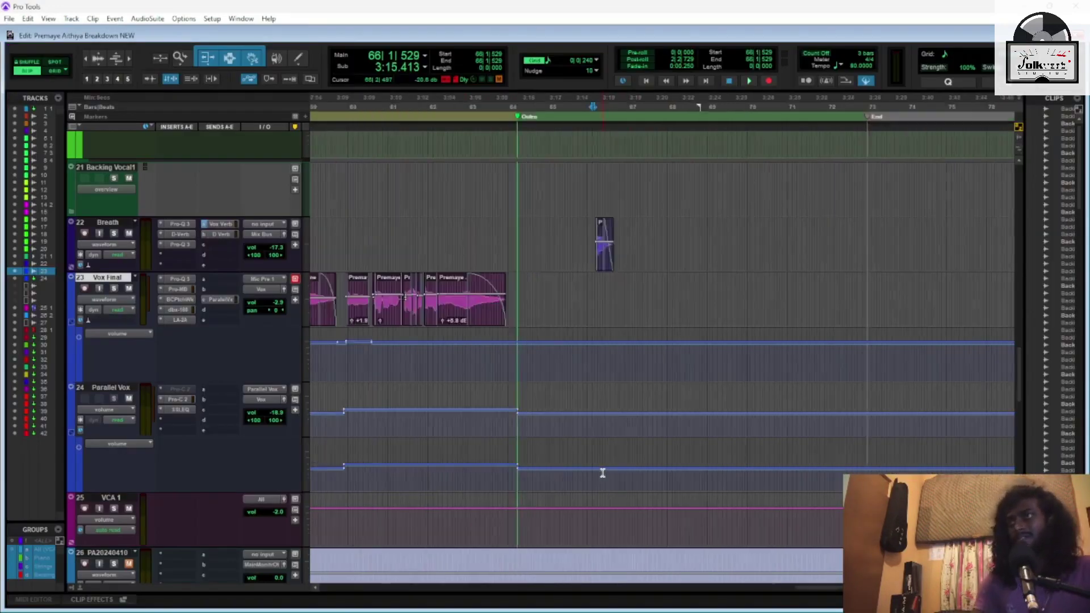
scroll(602, 472, left, 15)
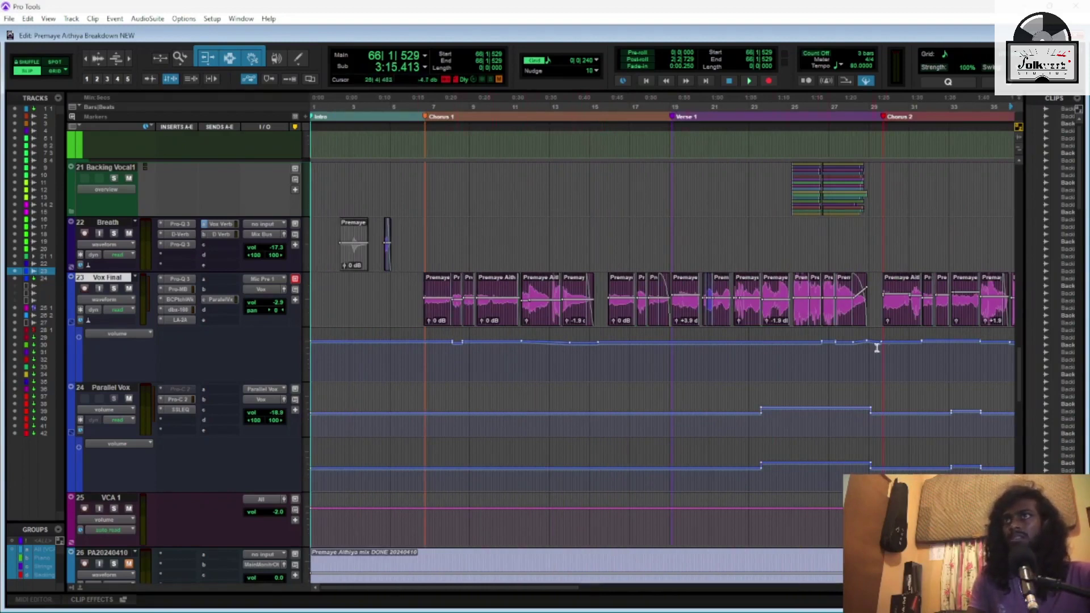
Place the edit cursor just before Chorus 3 and look over the strings, glockenspiel, piano and bass tracks' clips and automation
scroll(923, 344, right, 3)
scroll(621, 381, down, 2)
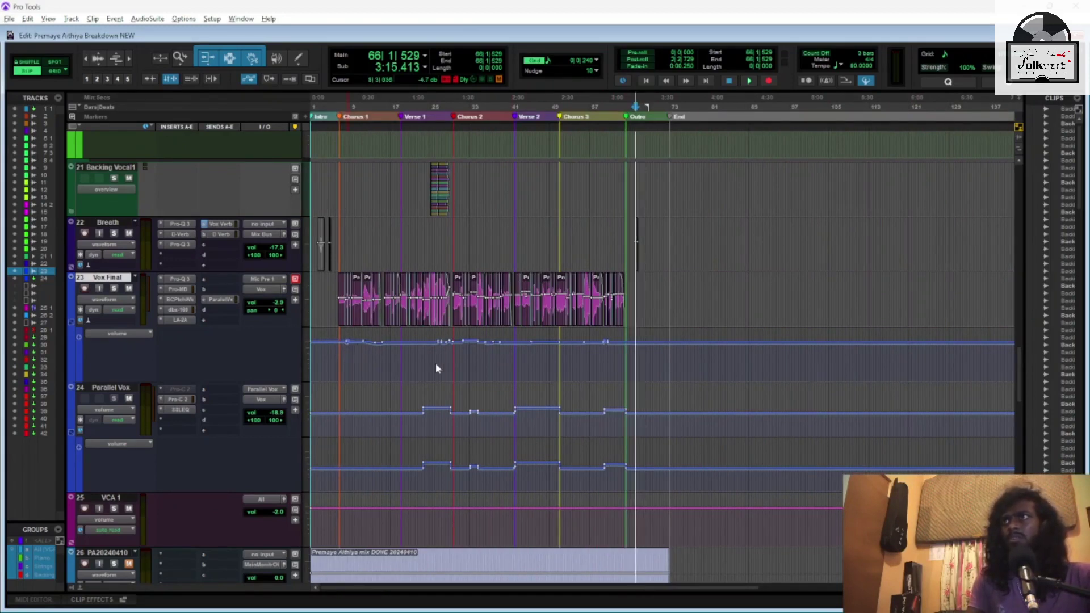
click(549, 233)
scroll(511, 236, up, 6)
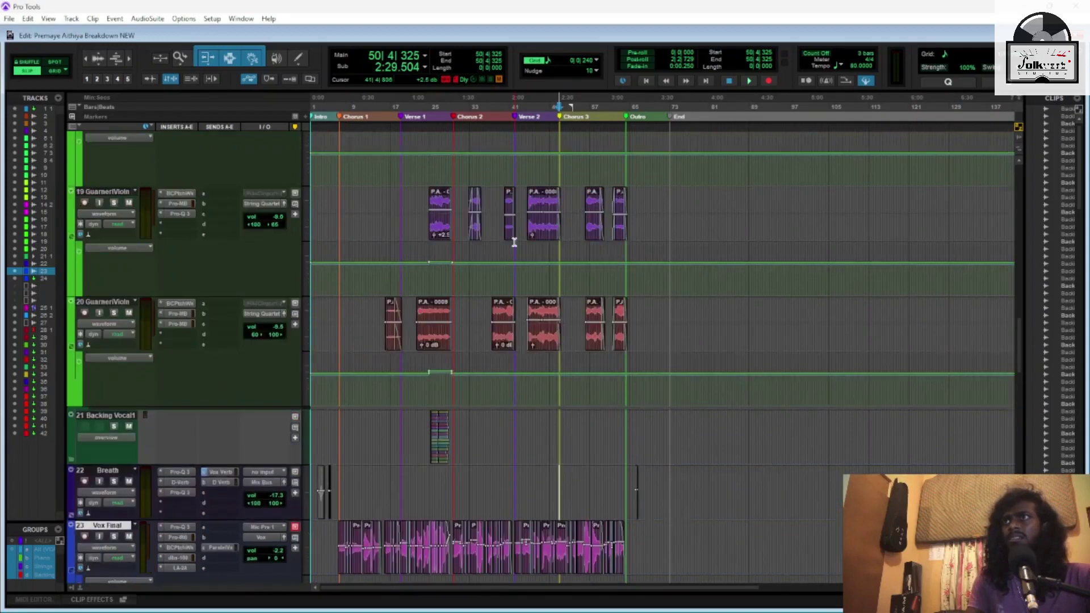
scroll(440, 406, up, 1)
scroll(433, 413, up, 3)
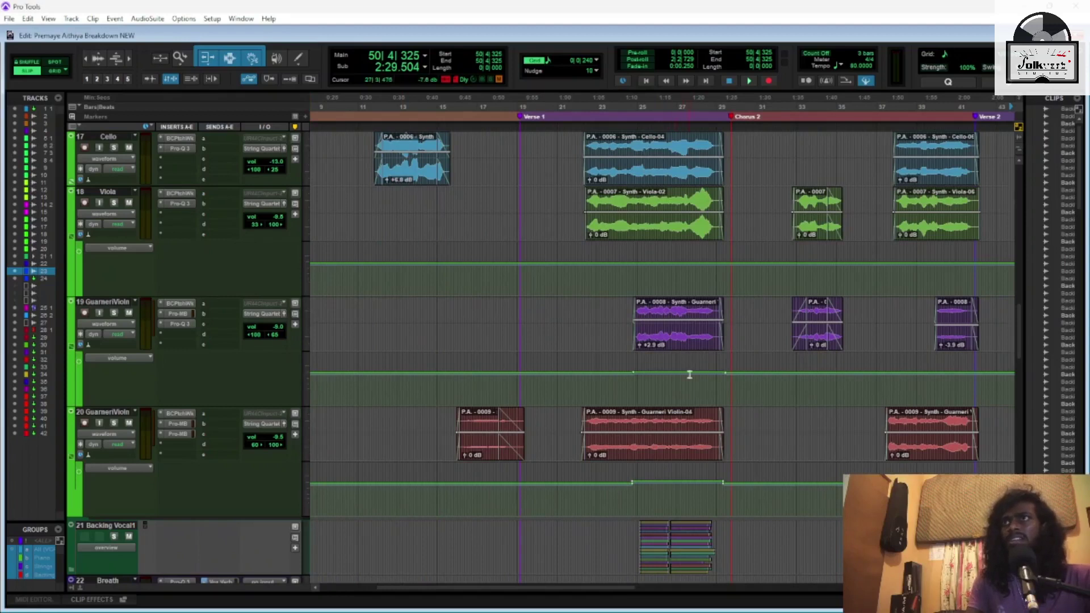
scroll(676, 373, down, 4)
scroll(453, 376, up, 2)
scroll(449, 372, up, 2)
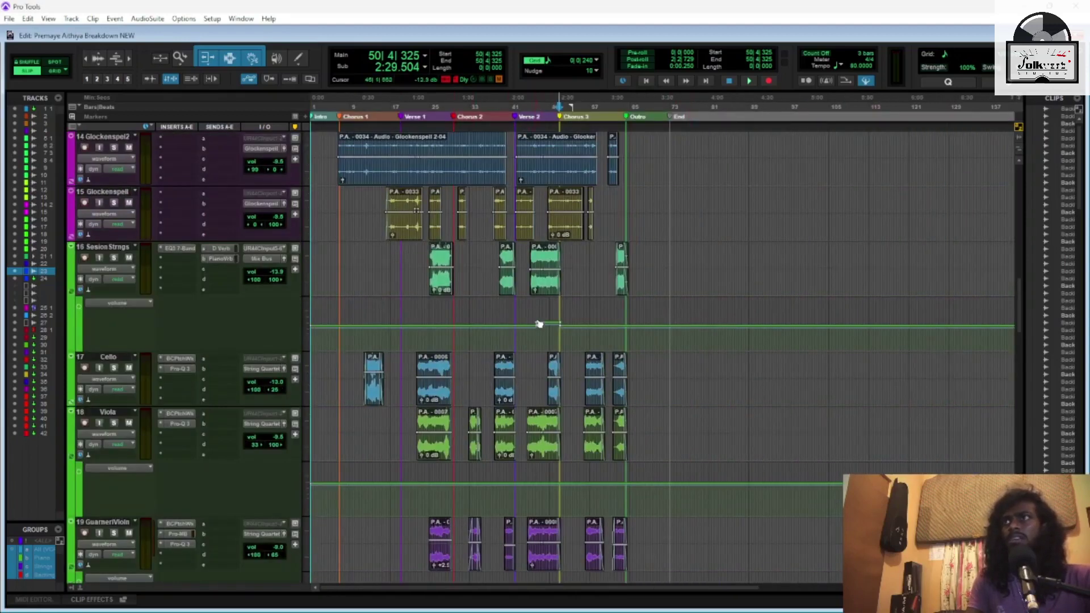
scroll(545, 313, up, 2)
scroll(464, 321, up, 6)
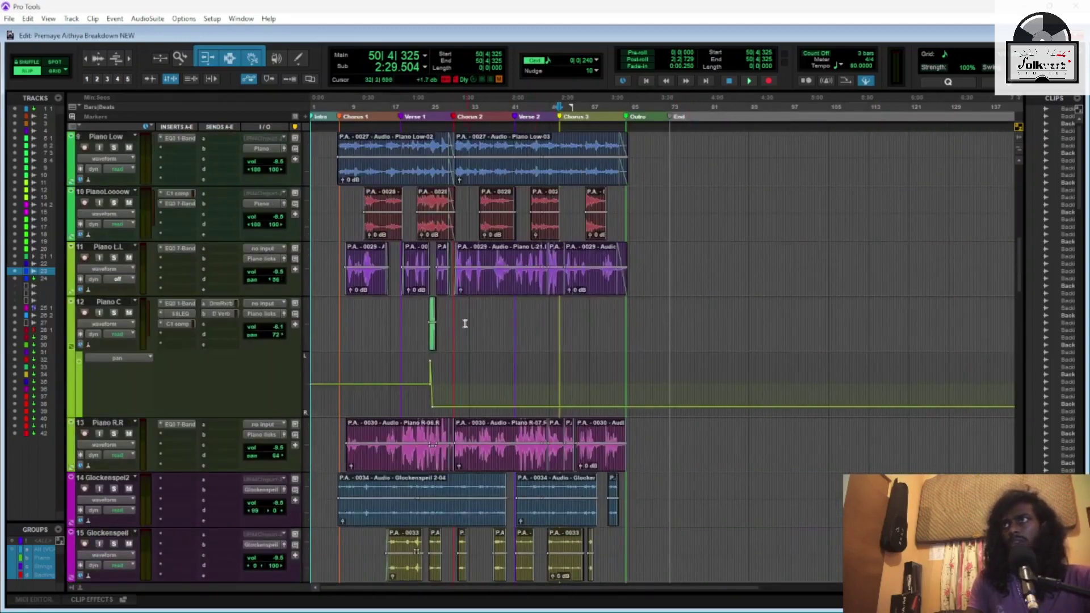
scroll(435, 355, up, 3)
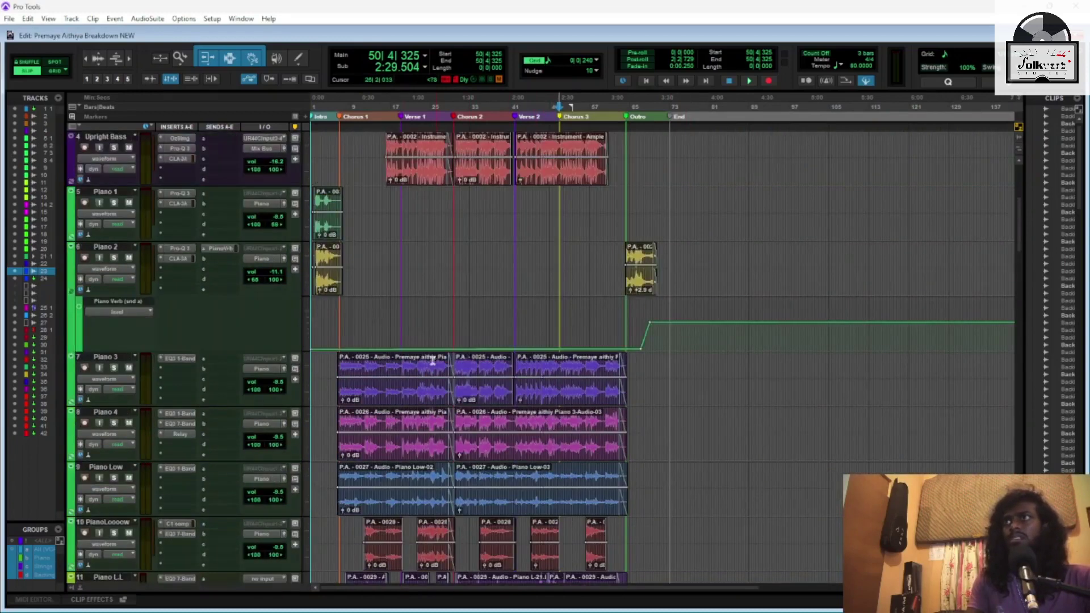
scroll(404, 335, down, 6)
scroll(402, 332, down, 10)
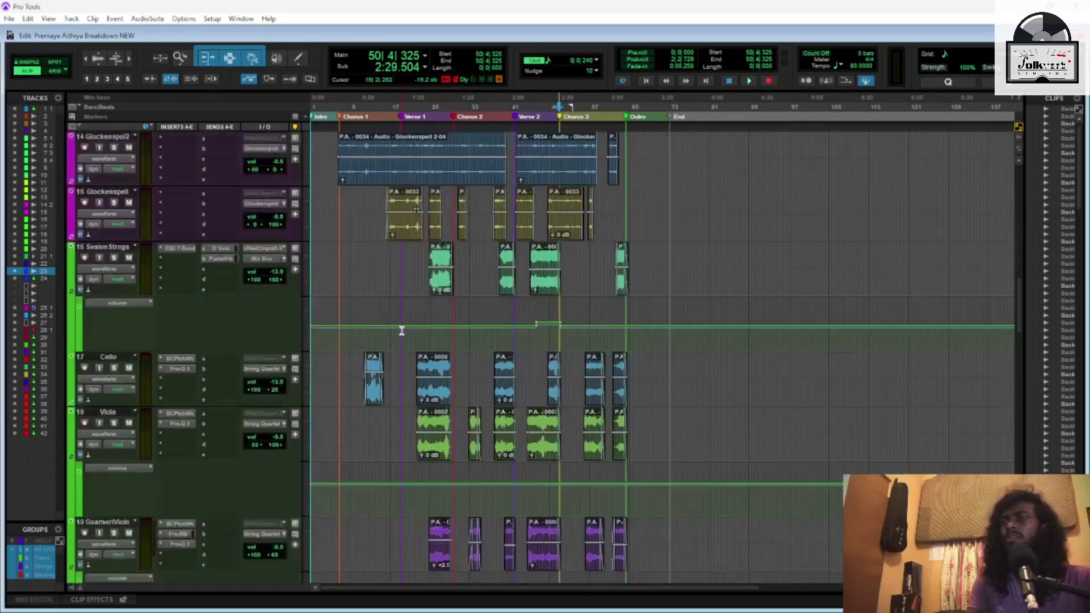
Examine the automation on the Percussion, Piano, String Quartet, Backing Vocal, Vox and reverb bus tracks, returning to Vox Final
scroll(401, 333, down, 10)
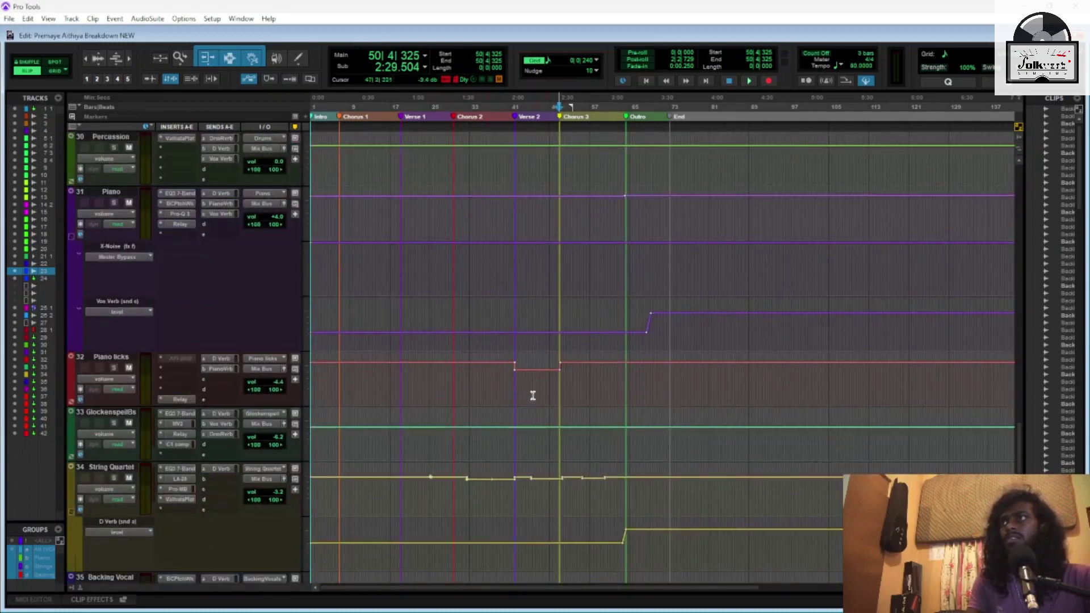
scroll(431, 454, down, 3)
scroll(567, 454, down, 5)
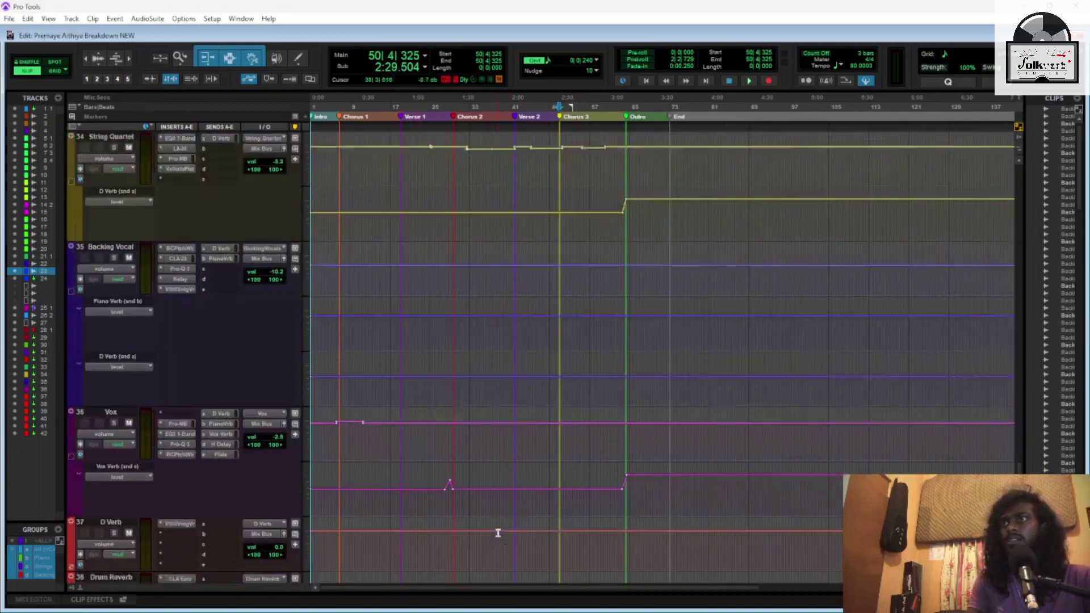
scroll(358, 504, down, 4)
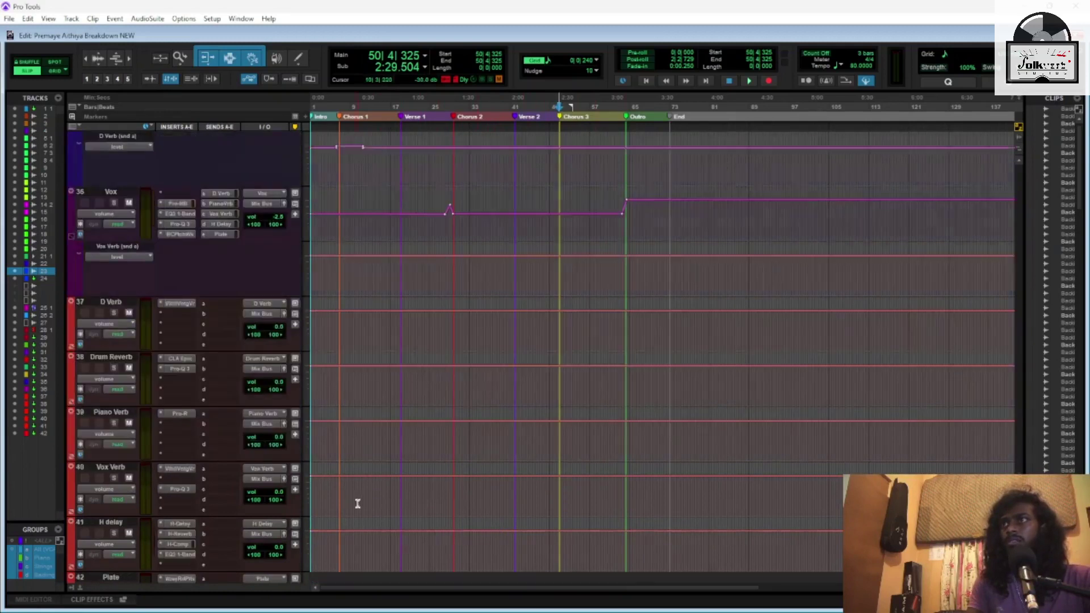
scroll(390, 495, up, 8)
scroll(393, 495, up, 10)
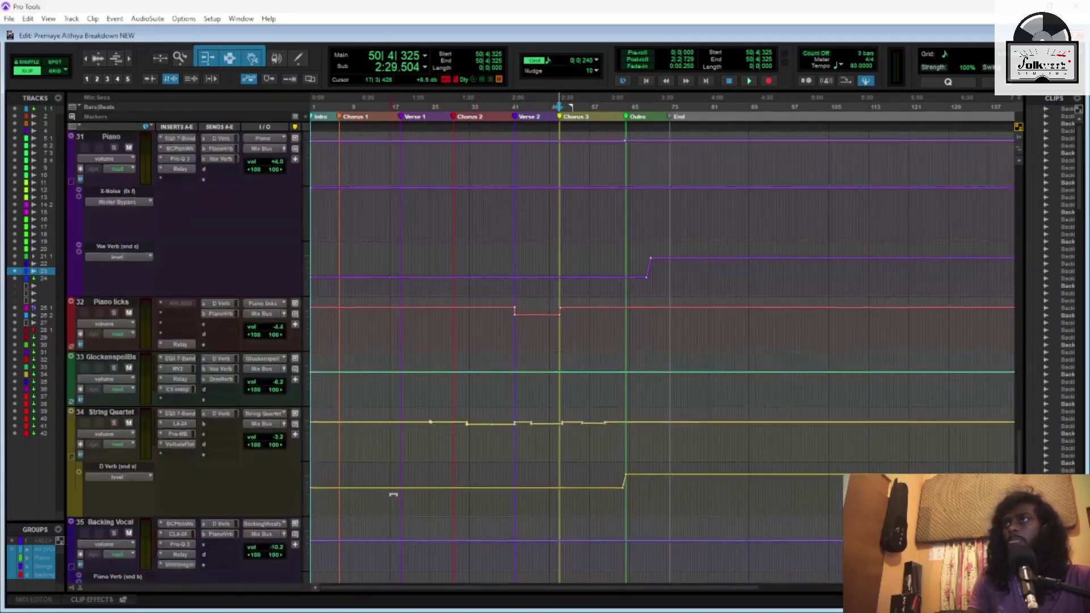
scroll(393, 494, up, 4)
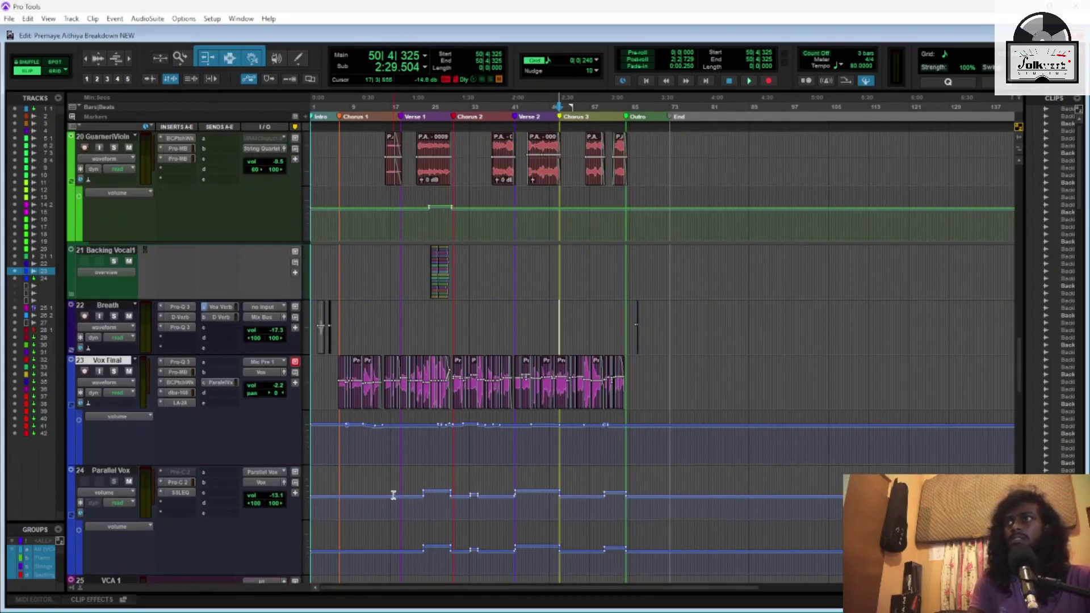
Examine the Vox Final clips, their clip gain and the volume automation at close range from the Outro back to Chorus 1
scroll(464, 482, down, 2)
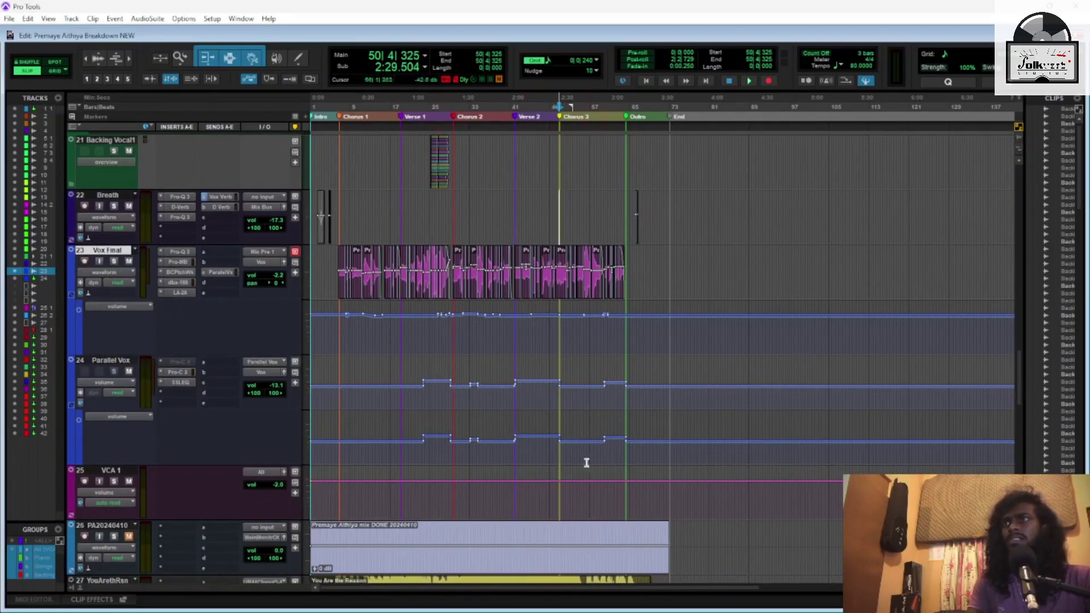
scroll(411, 366, up, 1)
scroll(519, 316, left, 3)
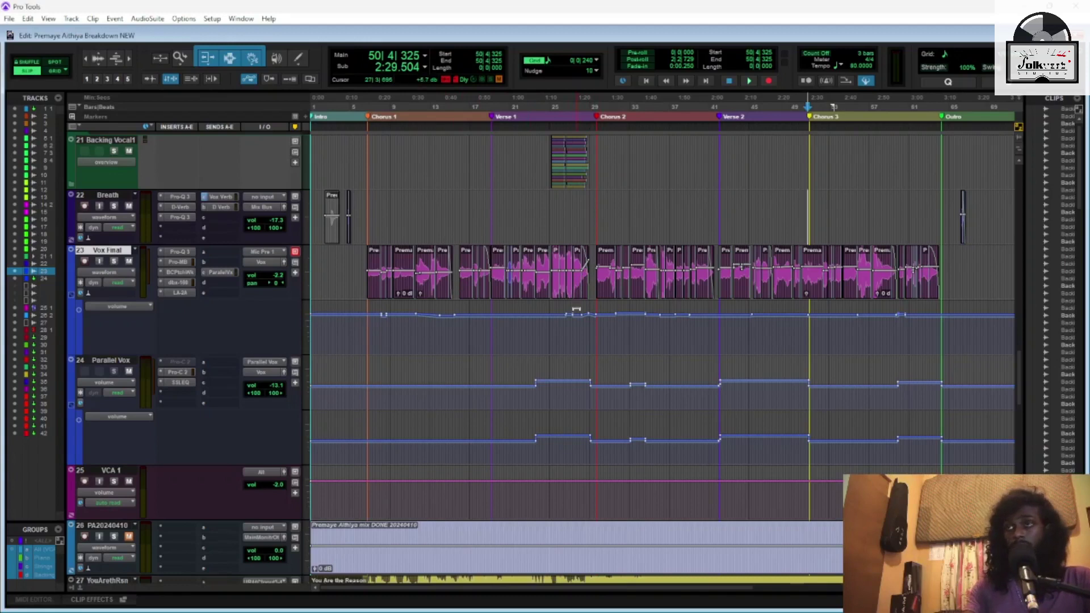
key(ctrl+])
key(ctrl+])
key(ctrl+[)
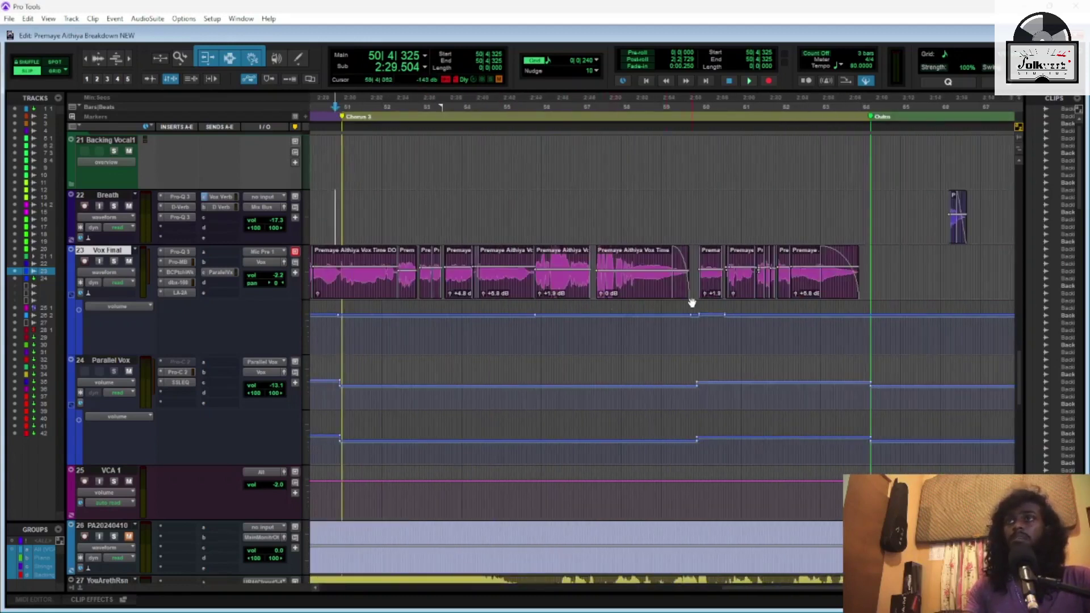
key(ctrl+[)
key(ctrl+])
key(ctrl+])
scroll(692, 302, left, 5)
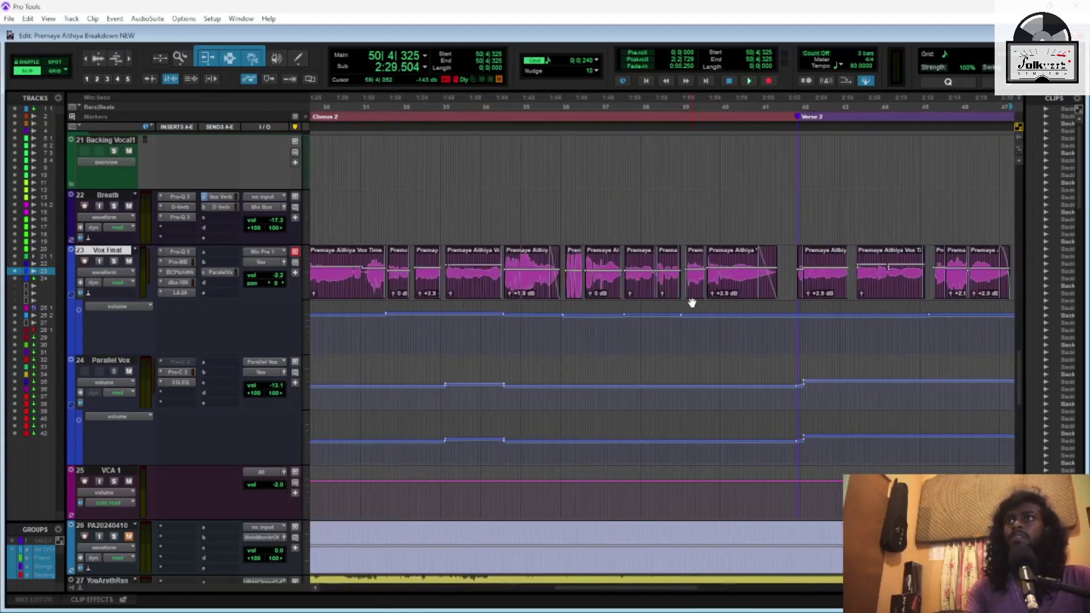
scroll(692, 303, left, 5)
scroll(586, 309, left, 3)
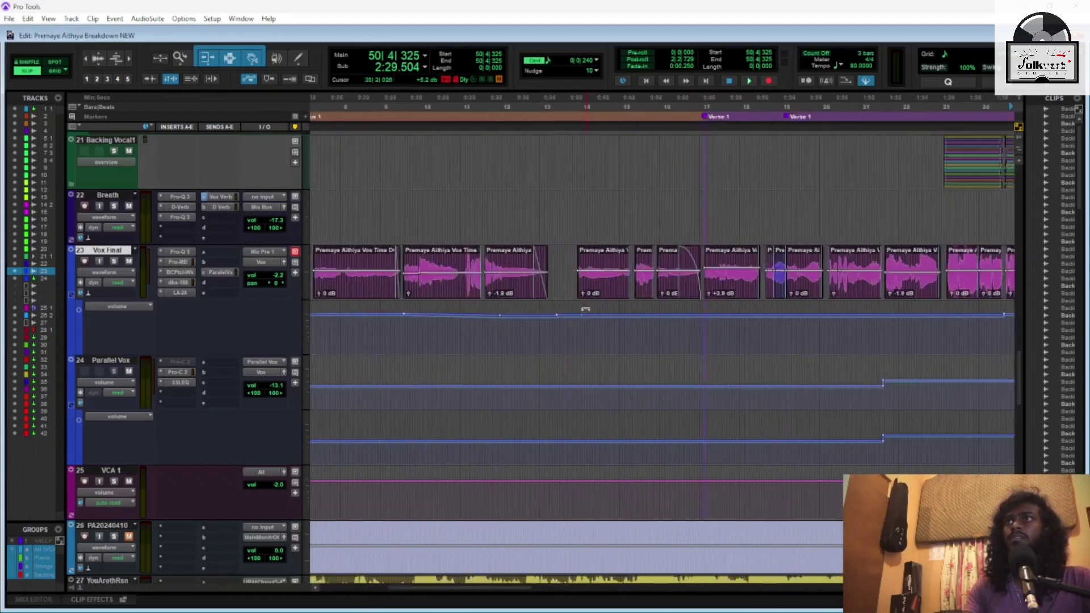
scroll(585, 308, left, 3)
key(ctrl+bracketleft)
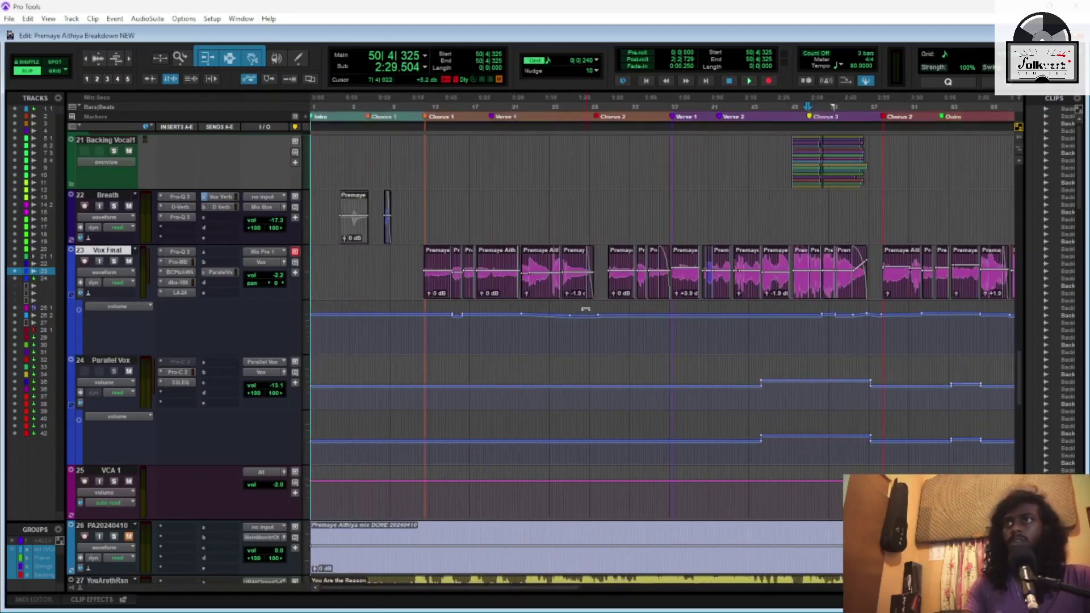
key(ctrl+bracketleft)
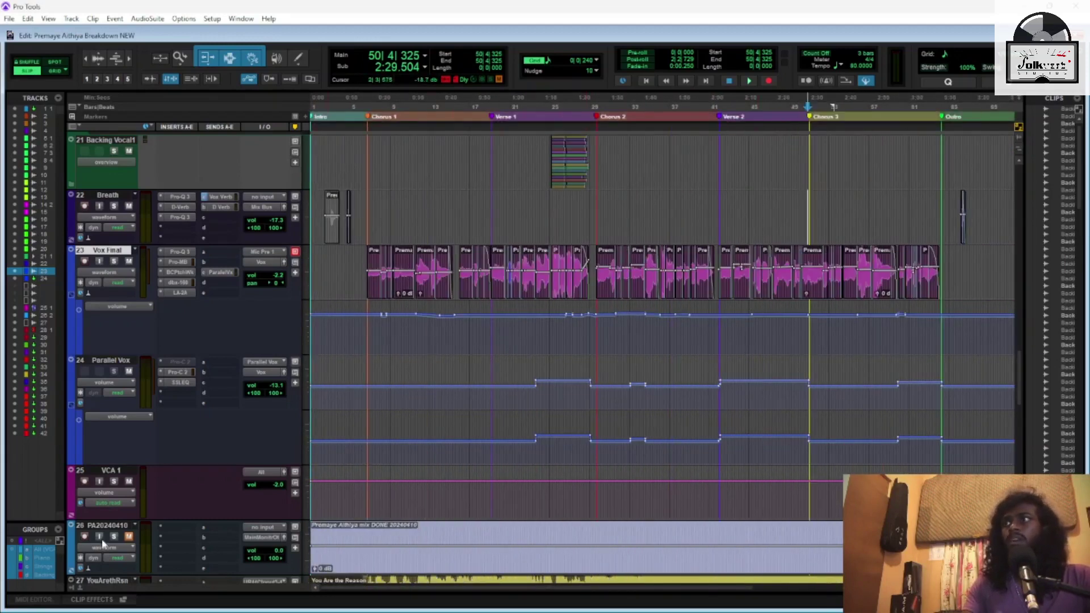
Show the Clip Effects section, select the short Vox Final clip at bar 54 in Chorus 3, and return to just before Verse 2
click(109, 603)
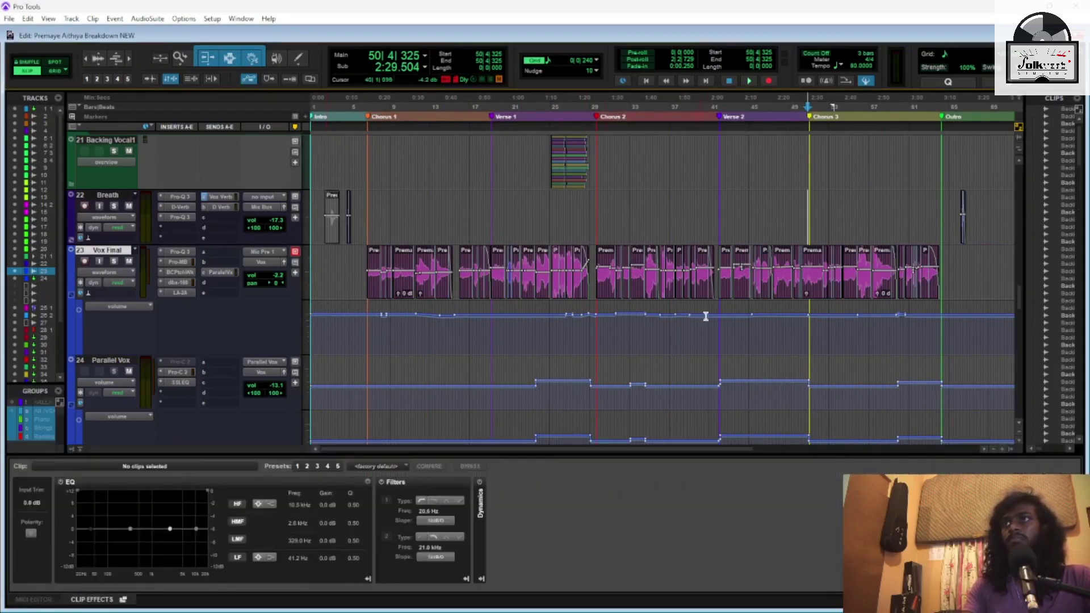
key(ctrl+bracketright)
key(ctrl+bracketright)
key(ctrl+bracketright)
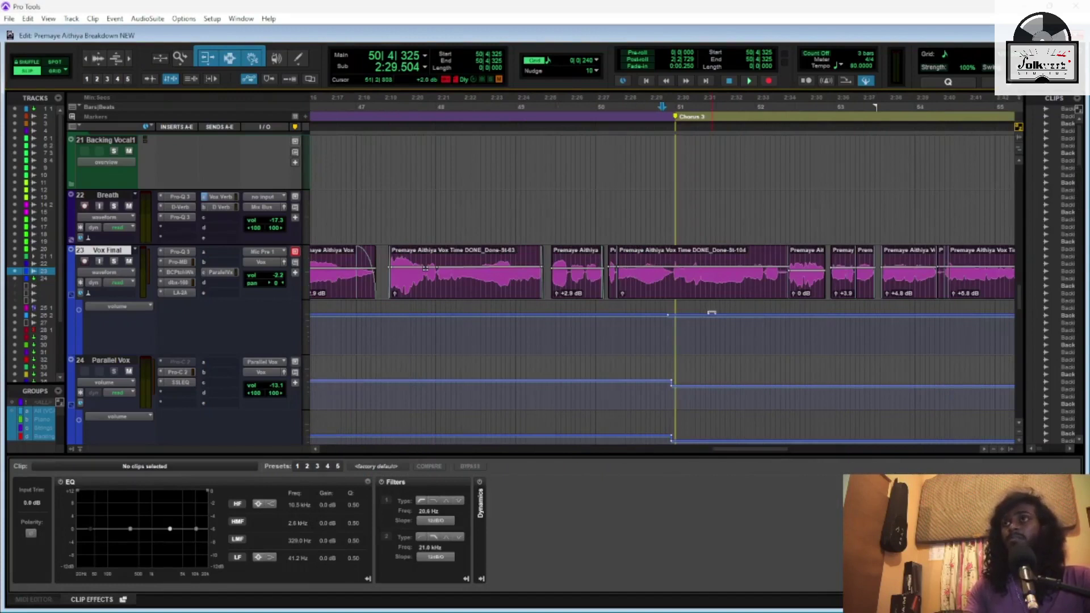
scroll(738, 370, right, 4)
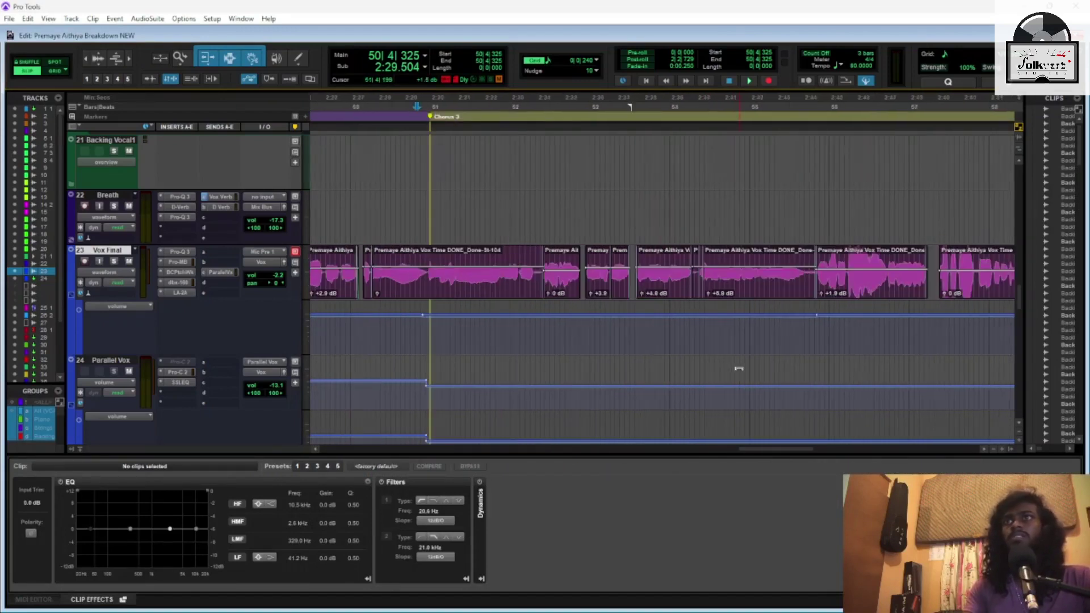
click(693, 282)
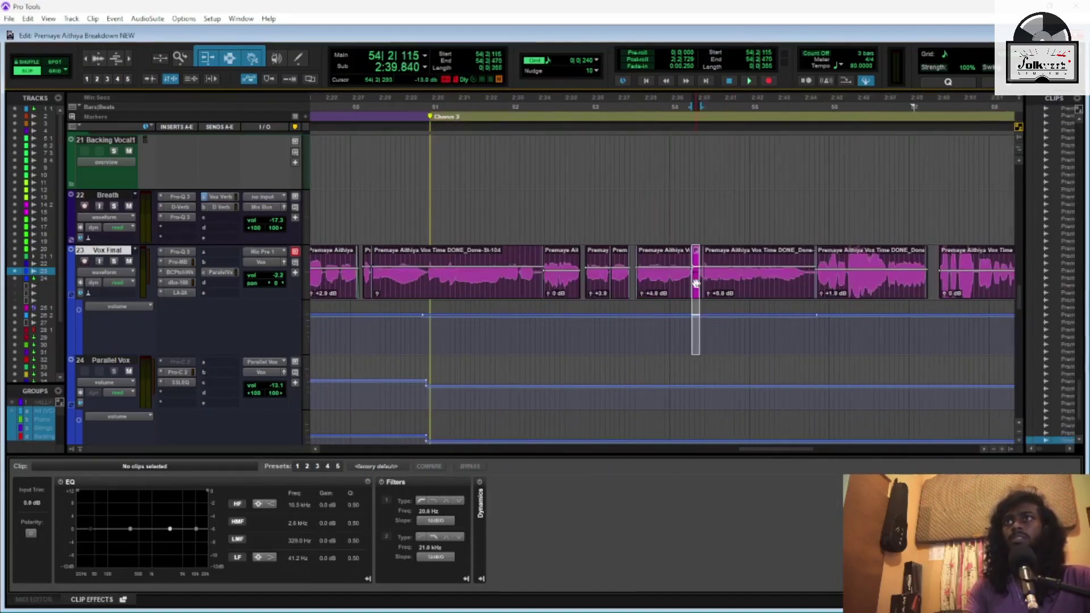
key(KP_Decimal)
key(2)
key(KP_Decimal)
scroll(730, 340, left, 6)
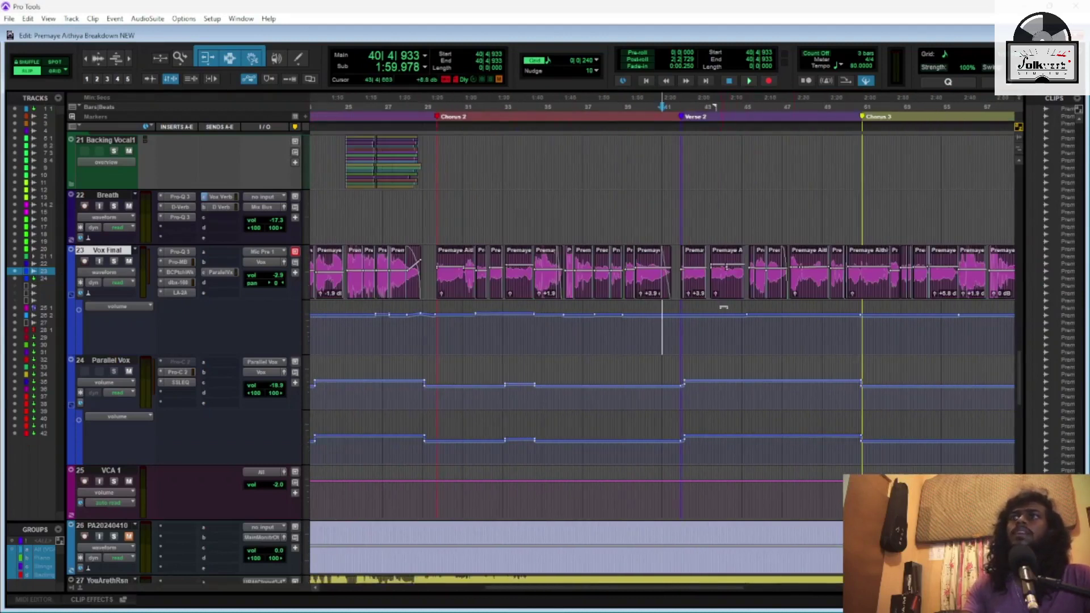
Show the Clip Effects section again, detach it as a floating window and close it, returning to the Intro
click(94, 599)
scroll(772, 309, right, 6)
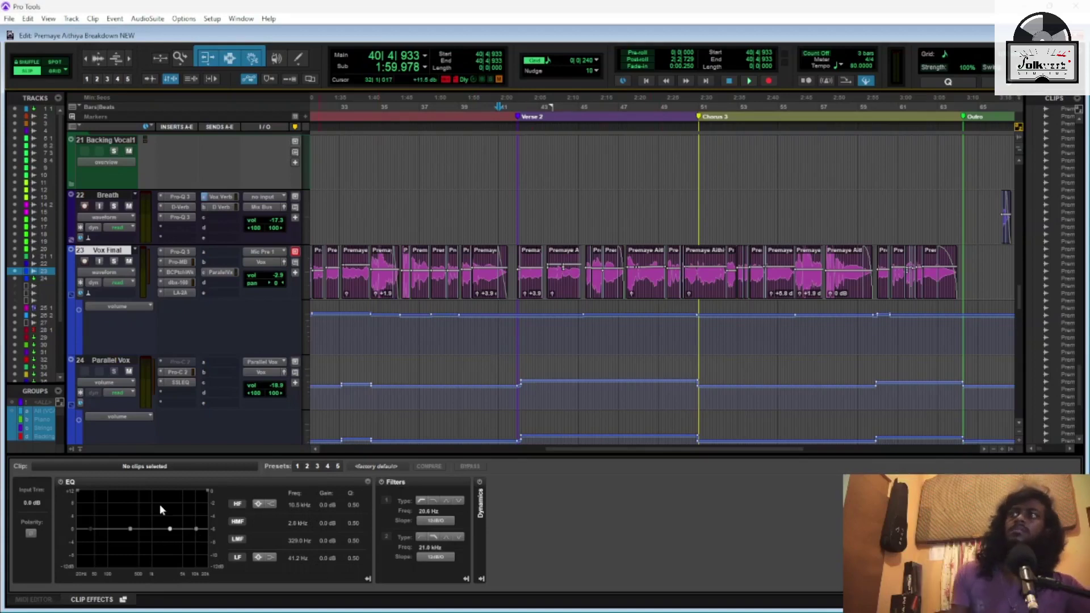
click(123, 601)
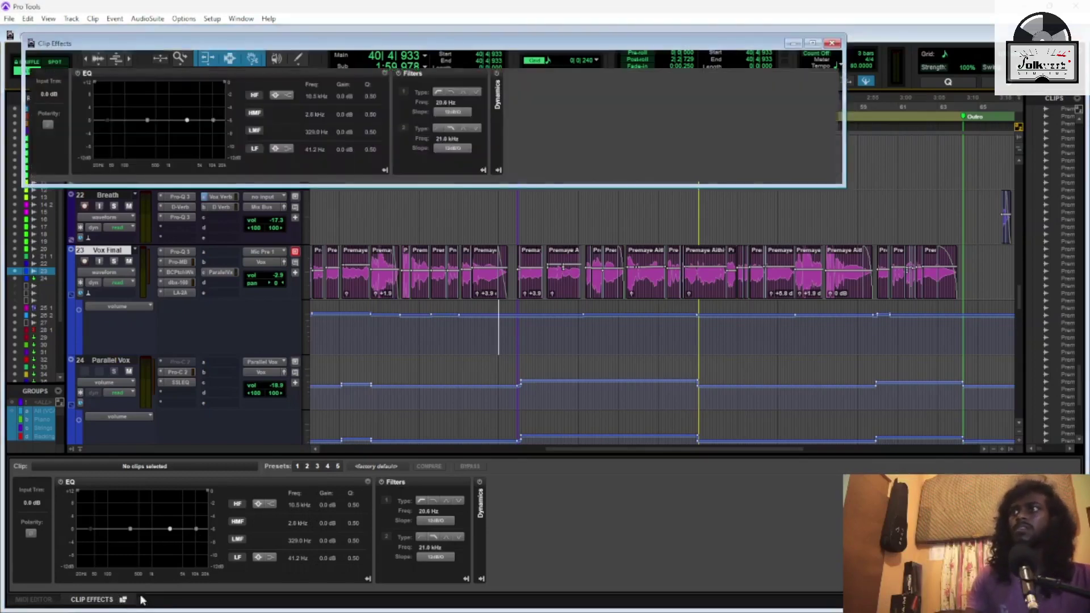
click(833, 44)
scroll(575, 402, left, 10)
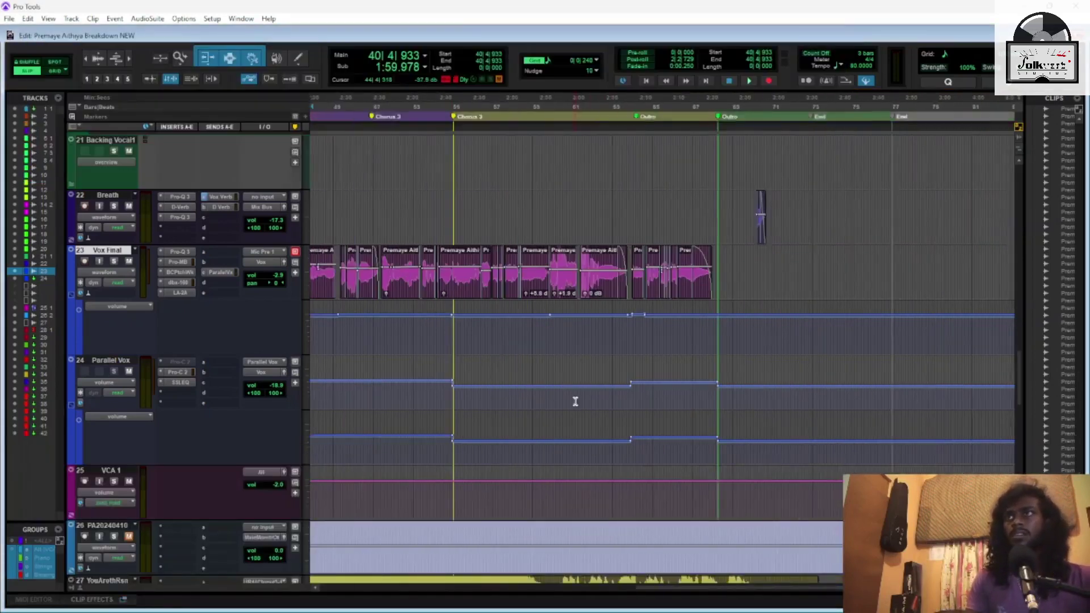
scroll(575, 401, left, 5)
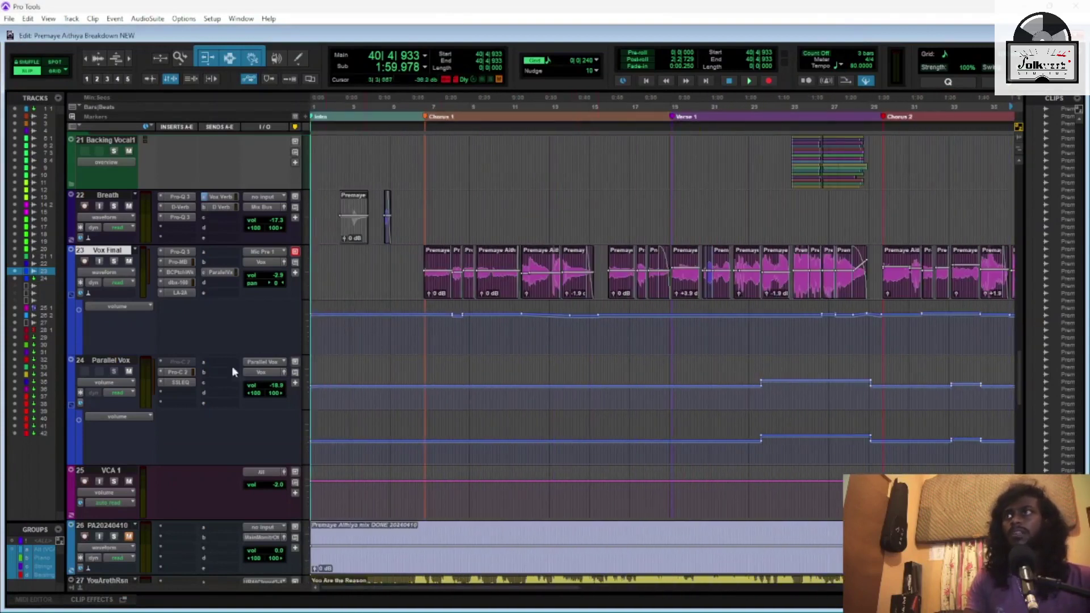
Place the edit cursor at the start of Chorus 1, switch to the Mix window and examine Vox Final's first Pro-Q 3 insert
scroll(637, 374, up, 3)
scroll(637, 375, down, 3)
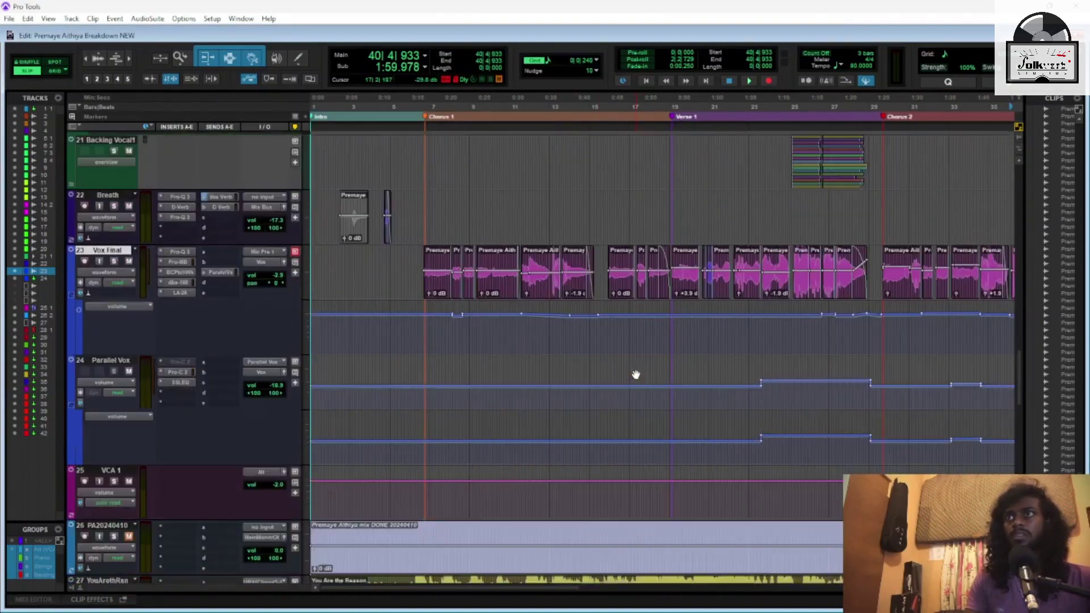
click(426, 100)
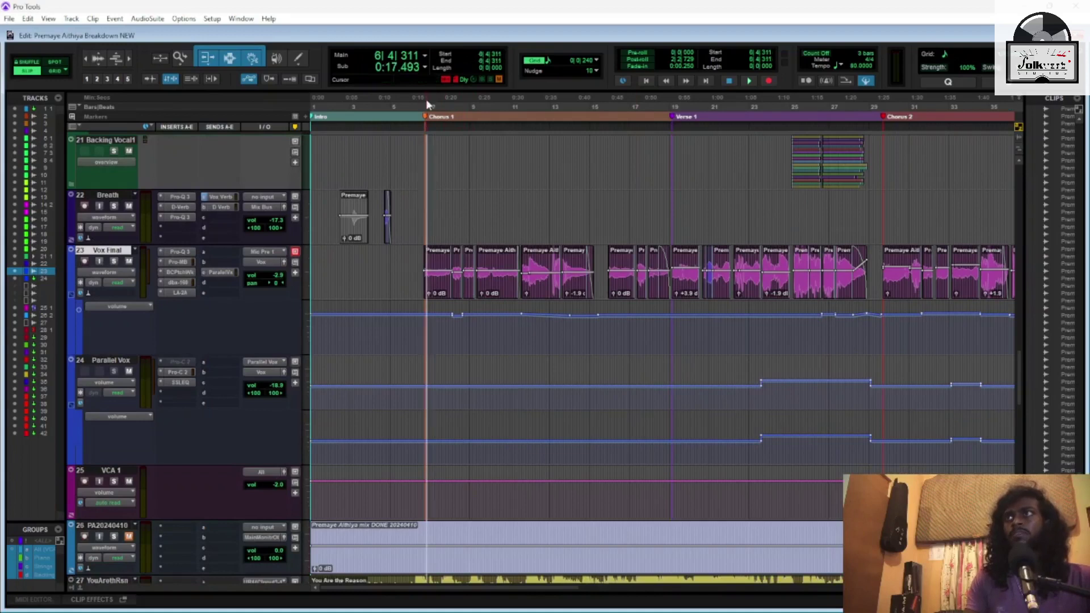
key(ctrl+equal)
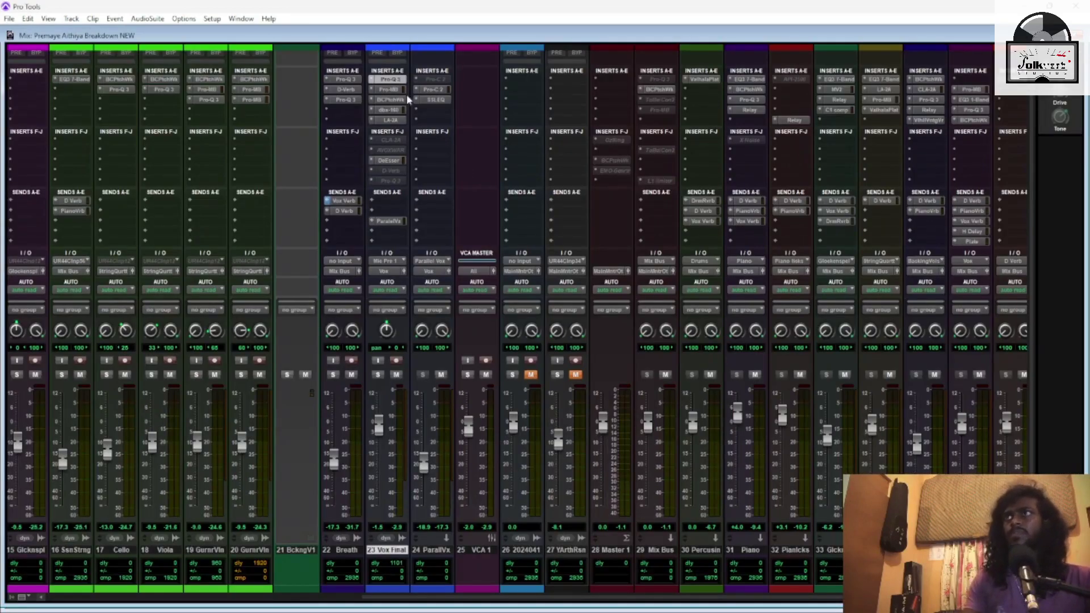
click(389, 78)
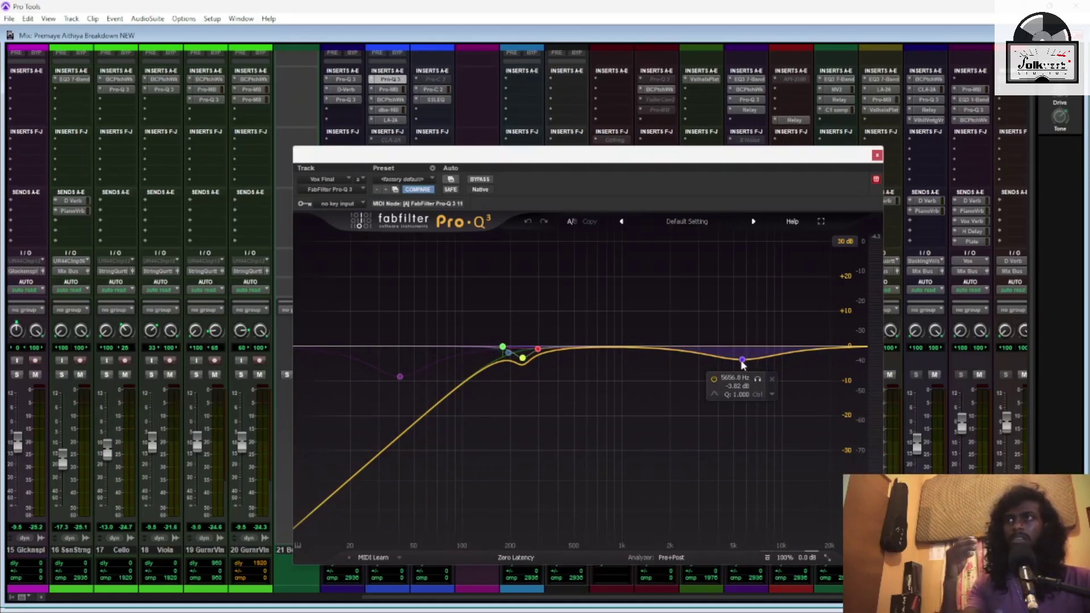
Open the Pro-MB insert on the Vox Final track, move its window clear of the inserts and examine the two bands
click(398, 89)
drag(620, 163, 611, 98)
drag(430, 104, 564, 133)
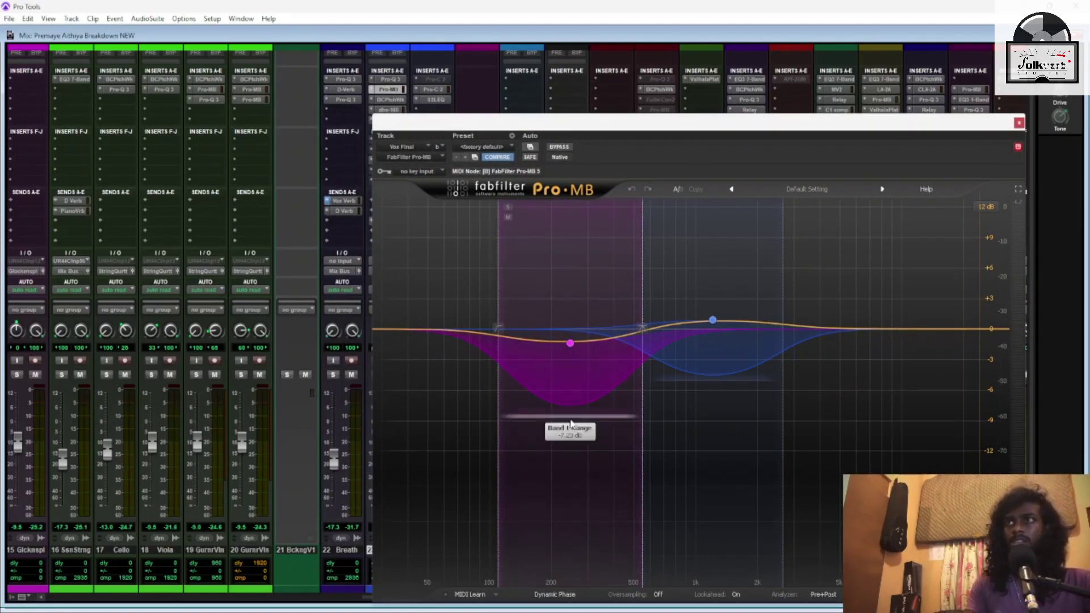
Open Vox Final's Blue Cat's PatchWork insert and examine the bx_console SSL 9000 J plug-in hosted inside it
drag(551, 121, 545, 183)
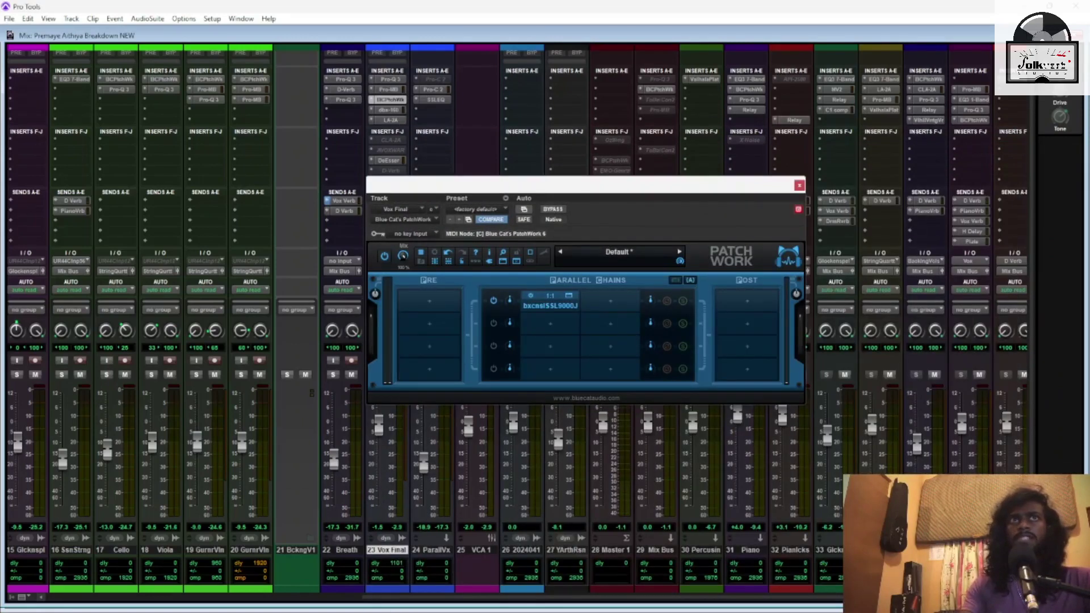
click(551, 306)
drag(658, 111, 562, 103)
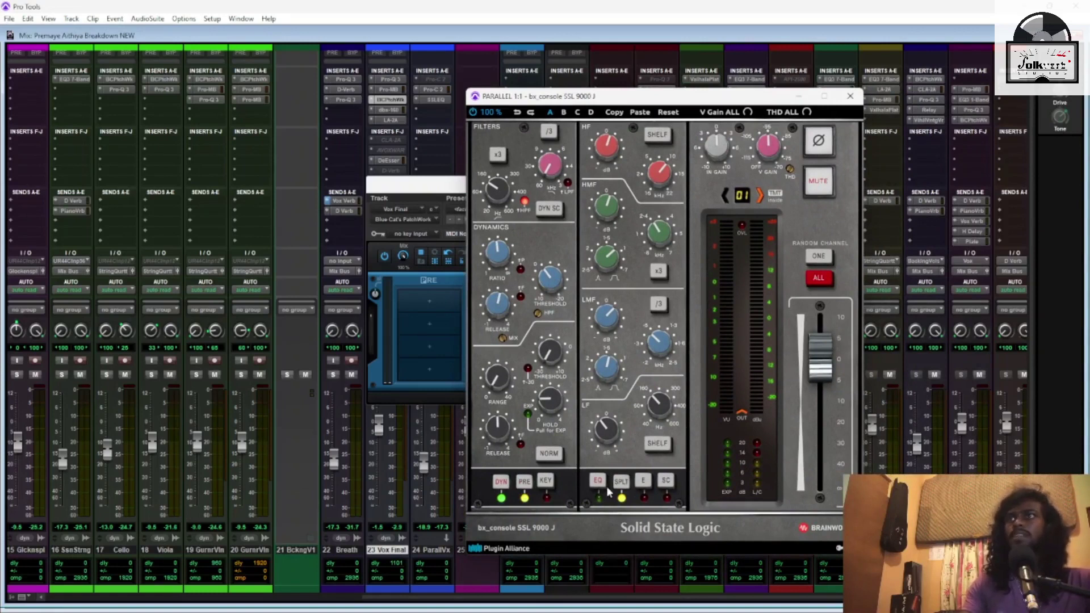
Close the bx_console and PatchWork windows, open Vox Final's dbx-160 insert and move it clear of the inserts to examine its settings
click(850, 96)
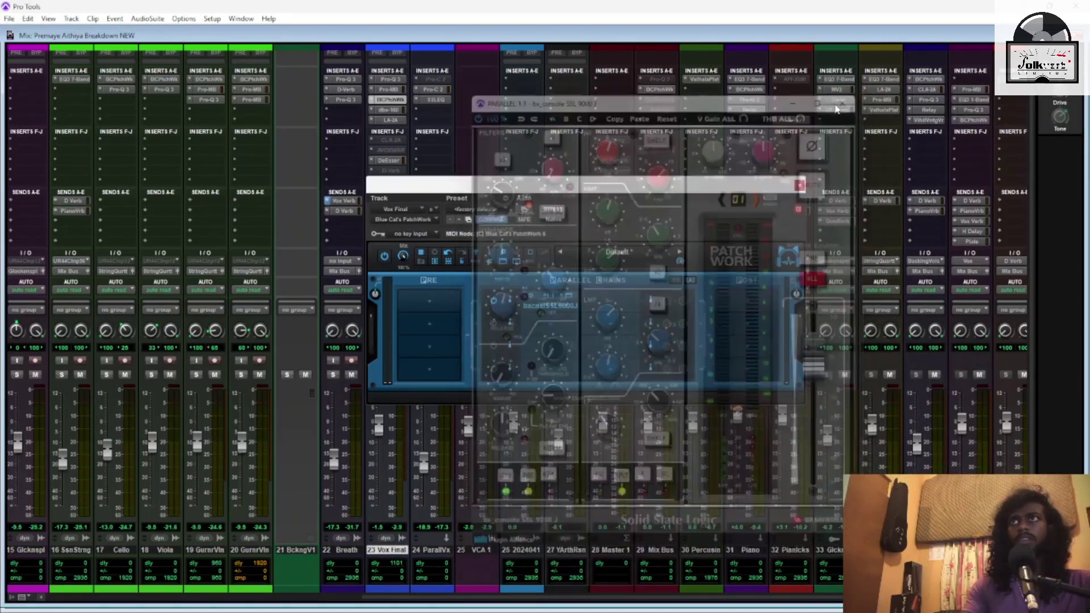
click(798, 187)
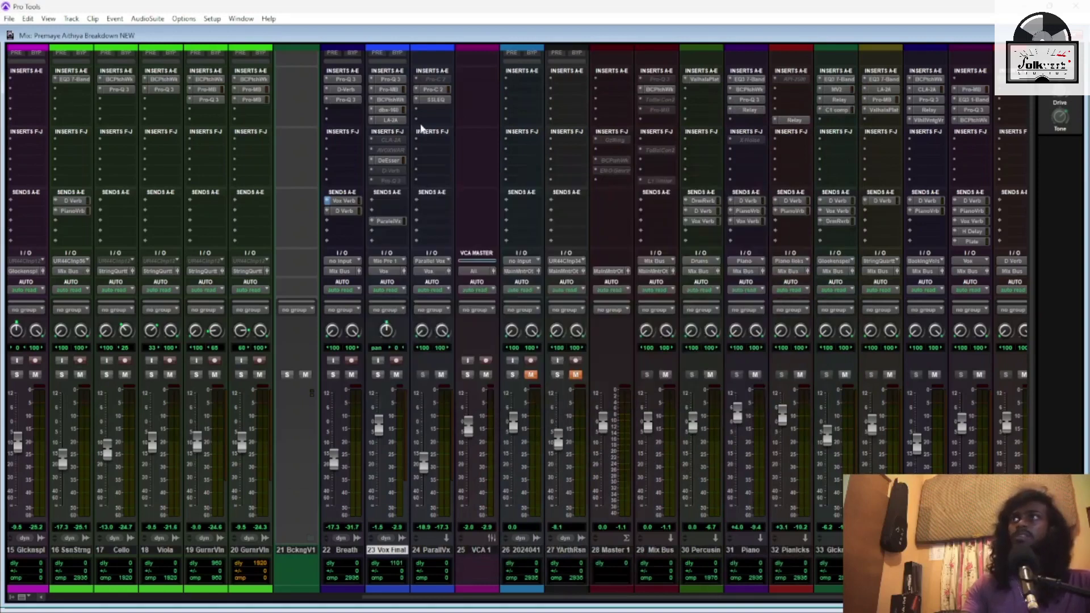
click(401, 111)
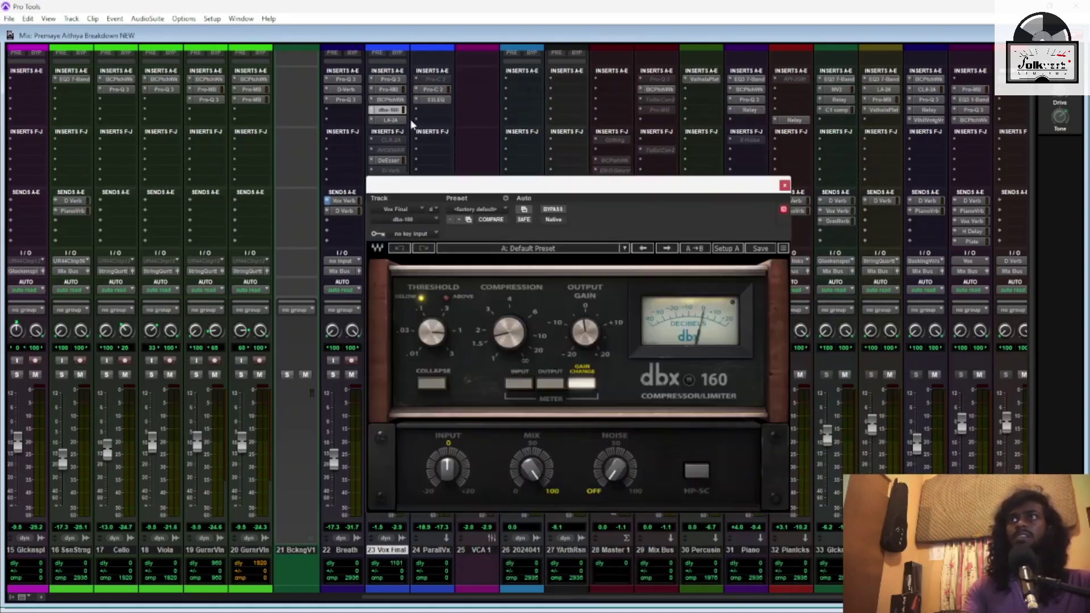
drag(502, 186, 615, 118)
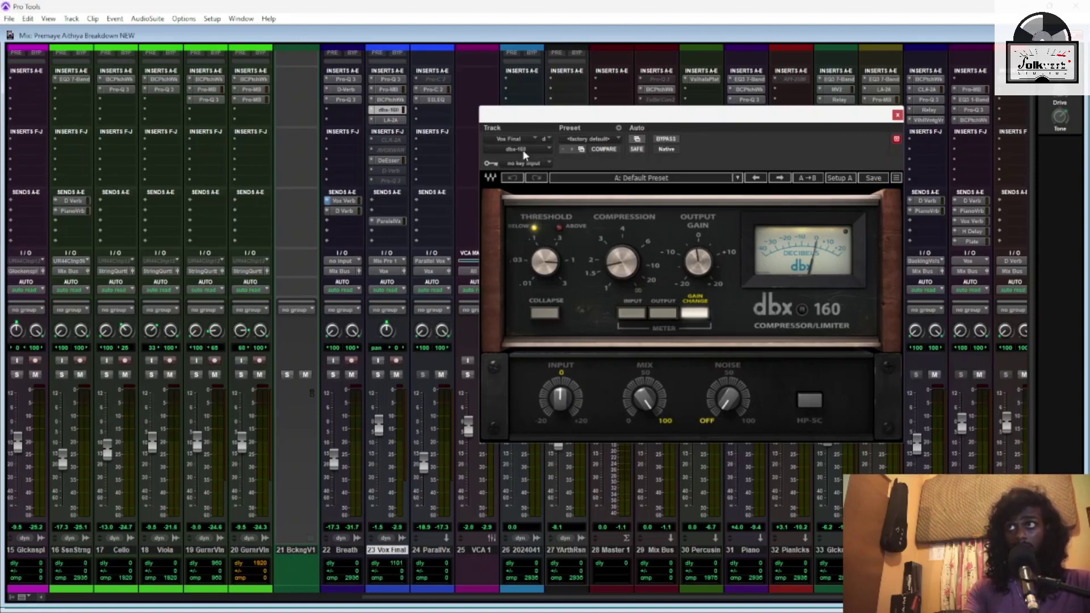
Open Vox Final's LA-2A and DeEsser inserts in turn, examine their settings and close them
click(386, 120)
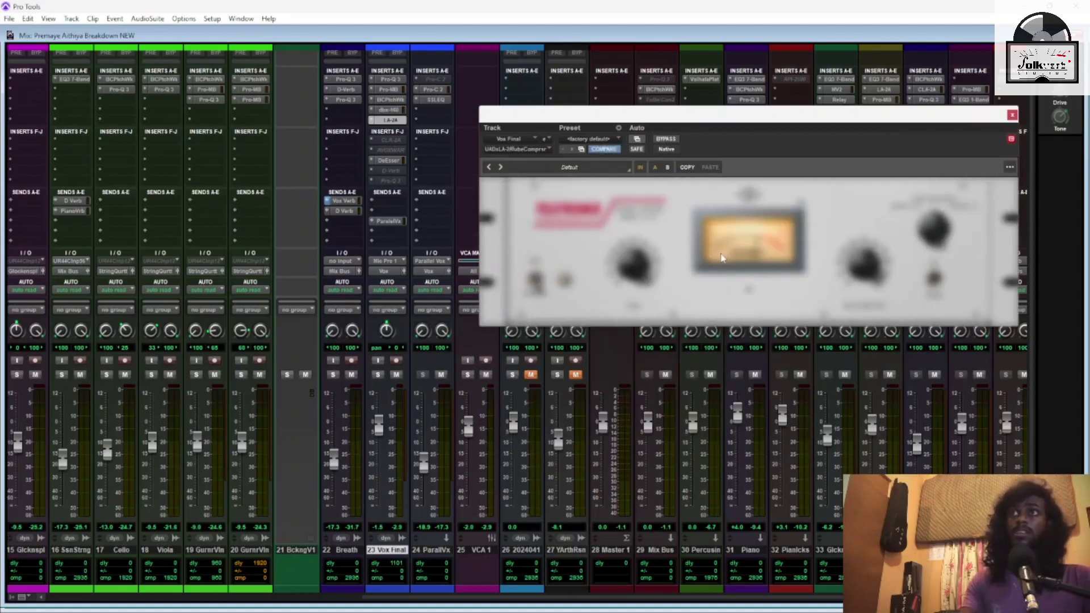
mouse_move(762, 117)
mouse_down()
mouse_move(723, 121)
mouse_move(748, 122)
mouse_up()
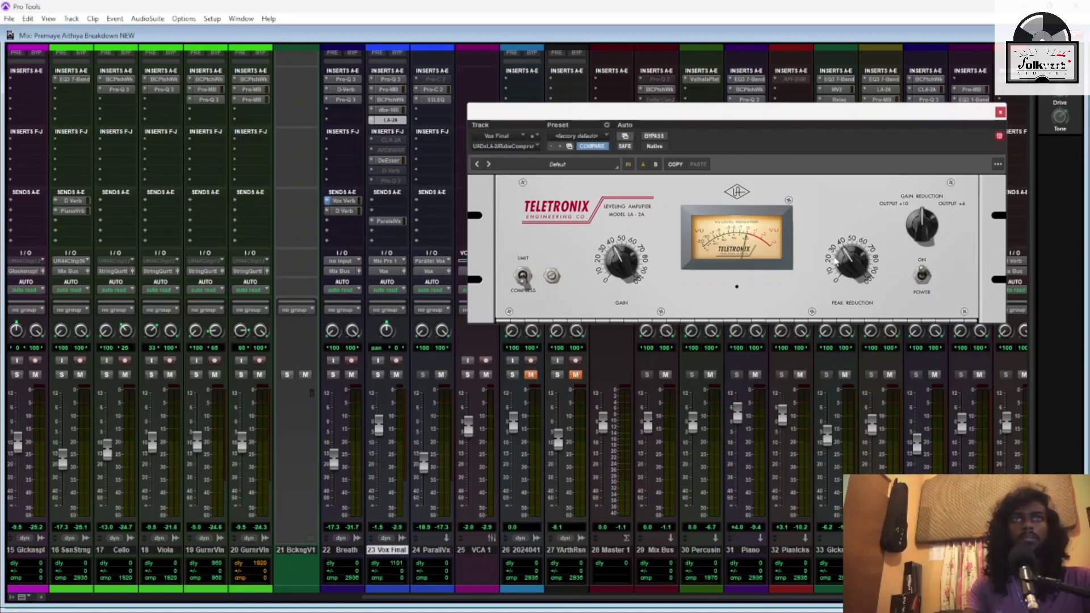
click(1000, 112)
click(403, 163)
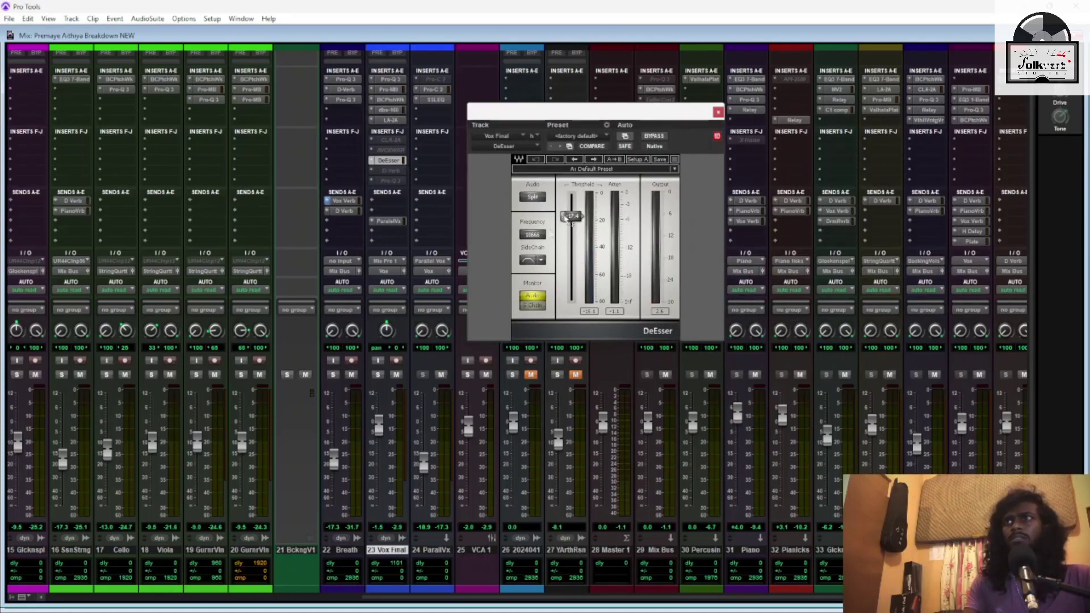
click(718, 113)
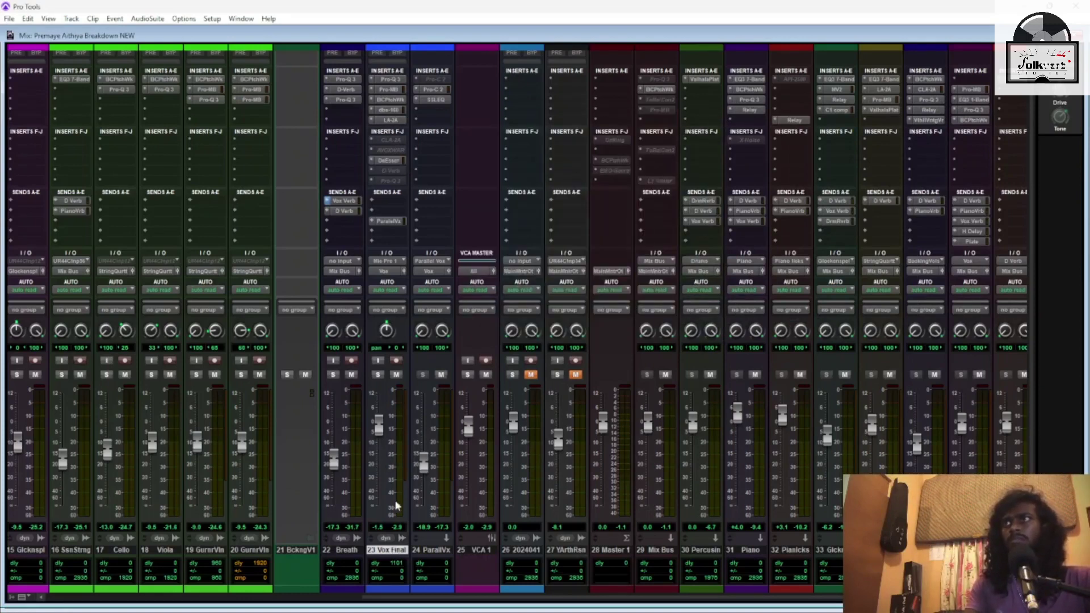
Review Vox Final's send to Parallel Vox, and examine the Pro-C 2 and SSLEQ inserts on the Parallel Vox track
click(391, 220)
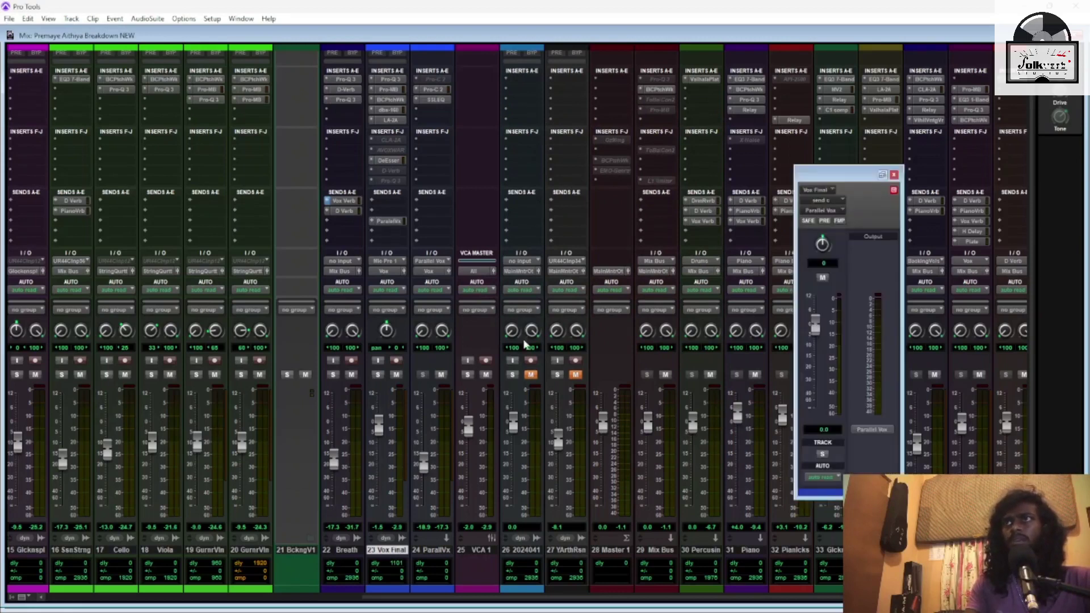
click(894, 191)
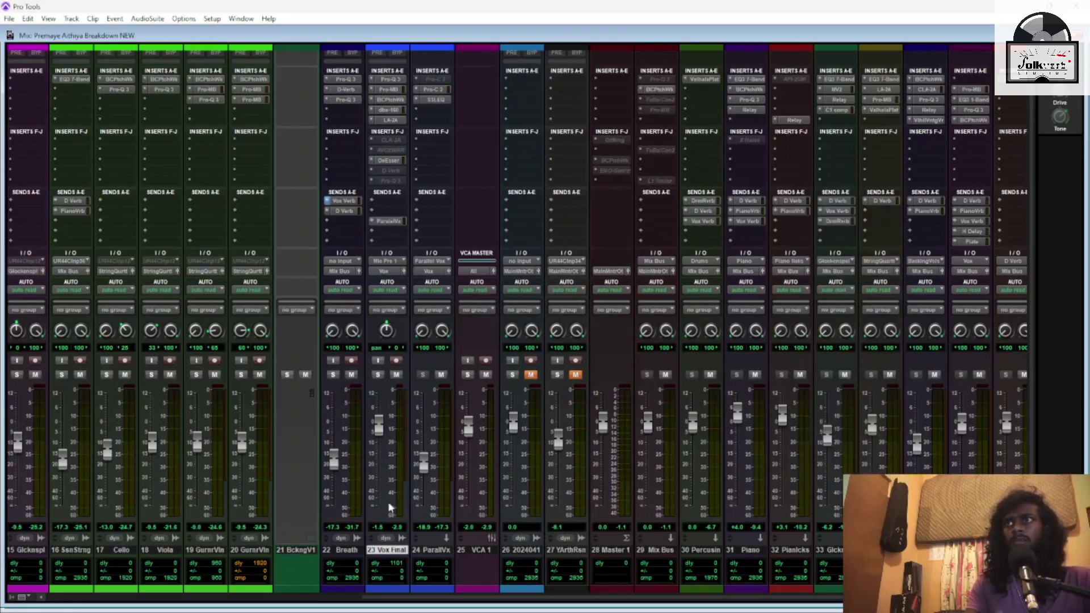
click(434, 89)
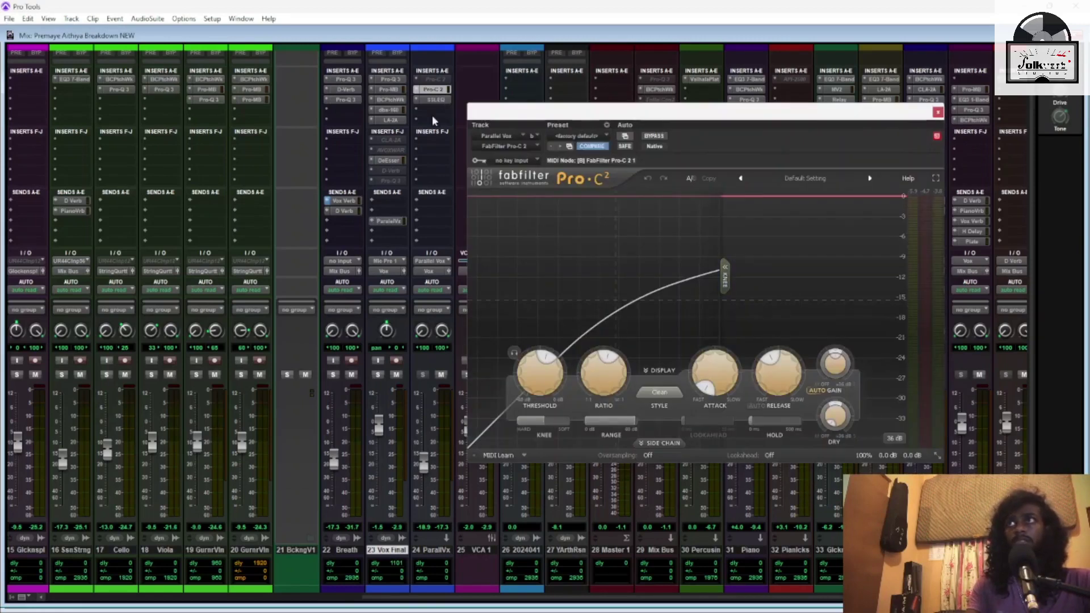
click(435, 100)
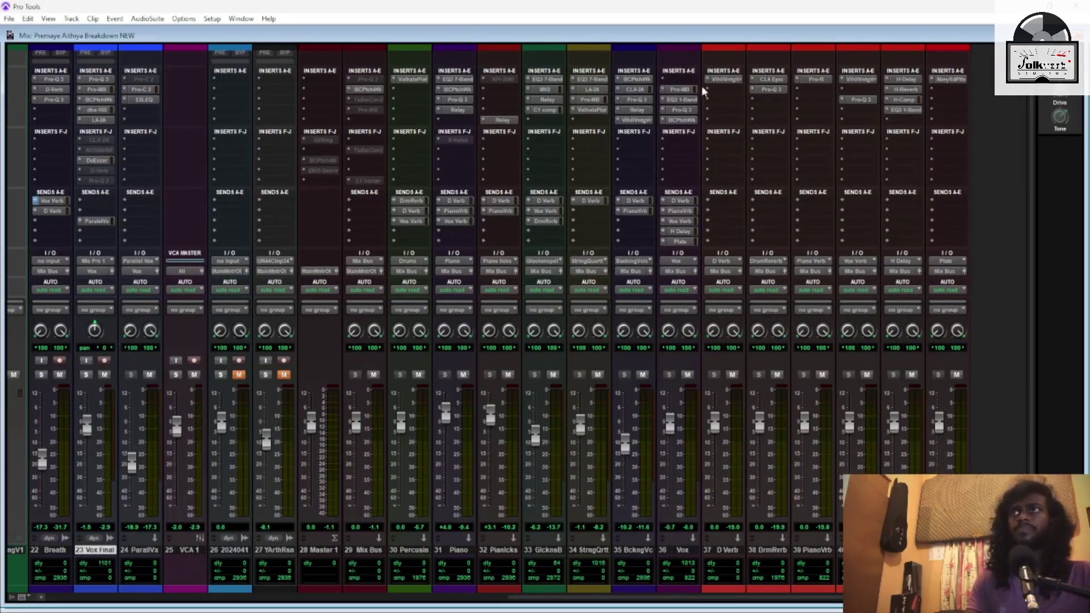
Examine the Pro-MB, EQ3 1-Band and Pro-Q 3 inserts on the Vox bus track
click(684, 89)
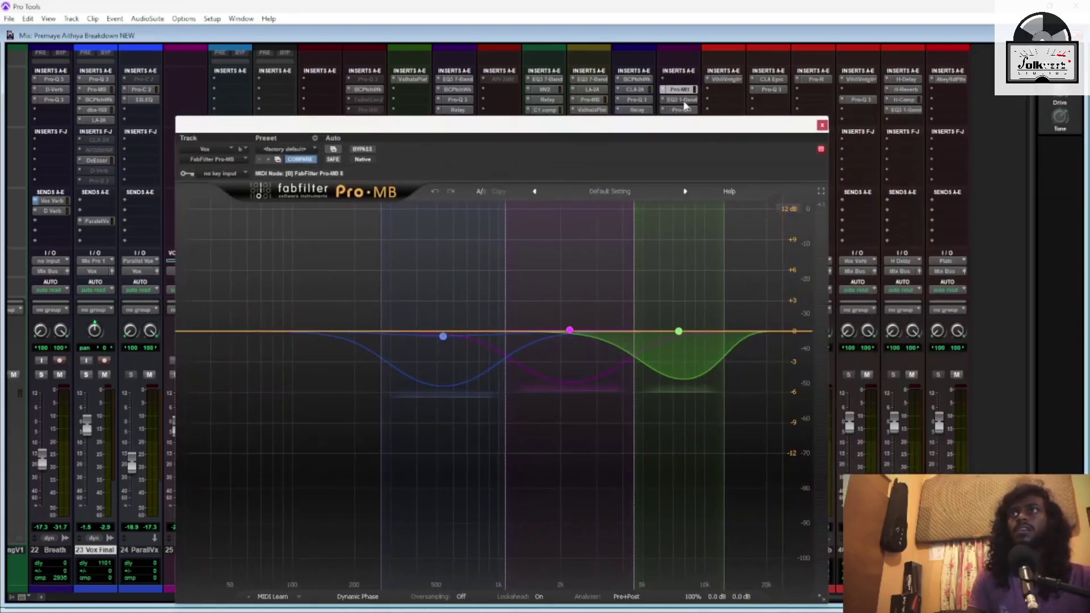
click(683, 100)
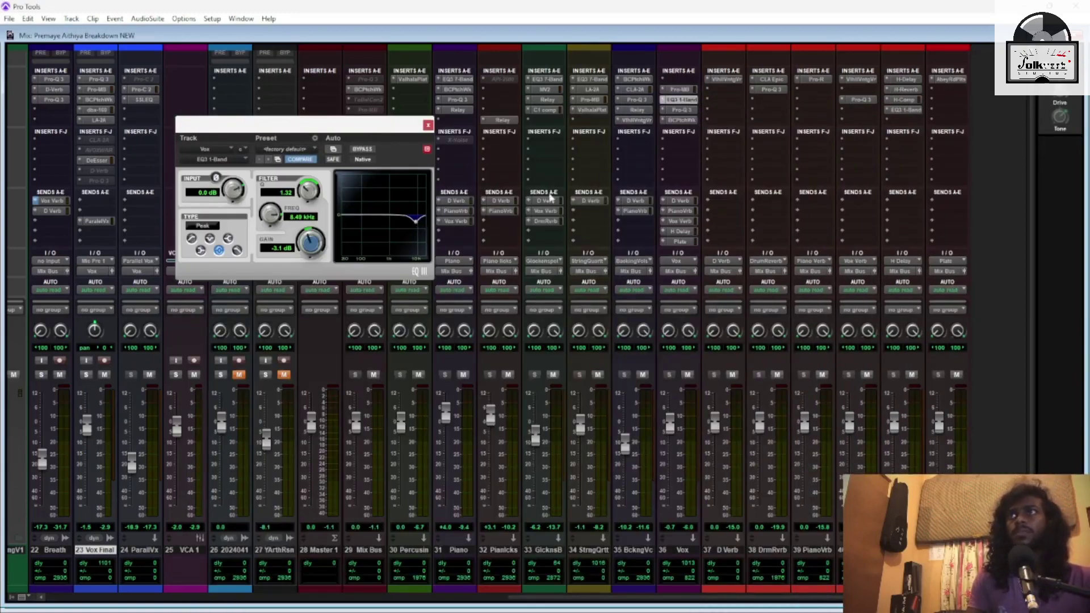
click(682, 110)
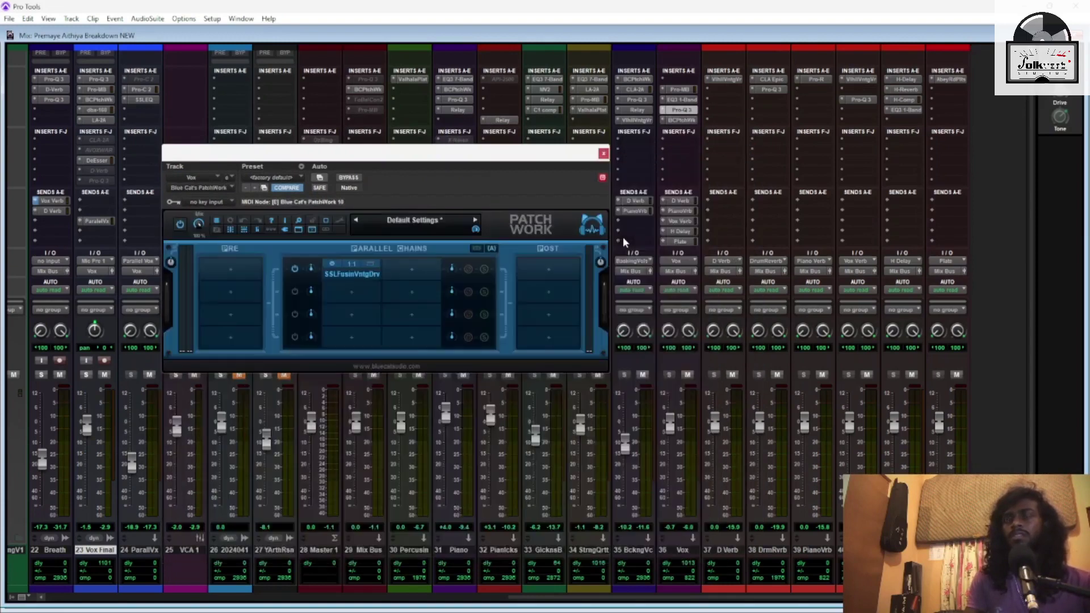
Examine the SSL Fusion Vintage Drive hosted in the Vox bus's PatchWork insert, check its mix amount and close both windows
click(370, 267)
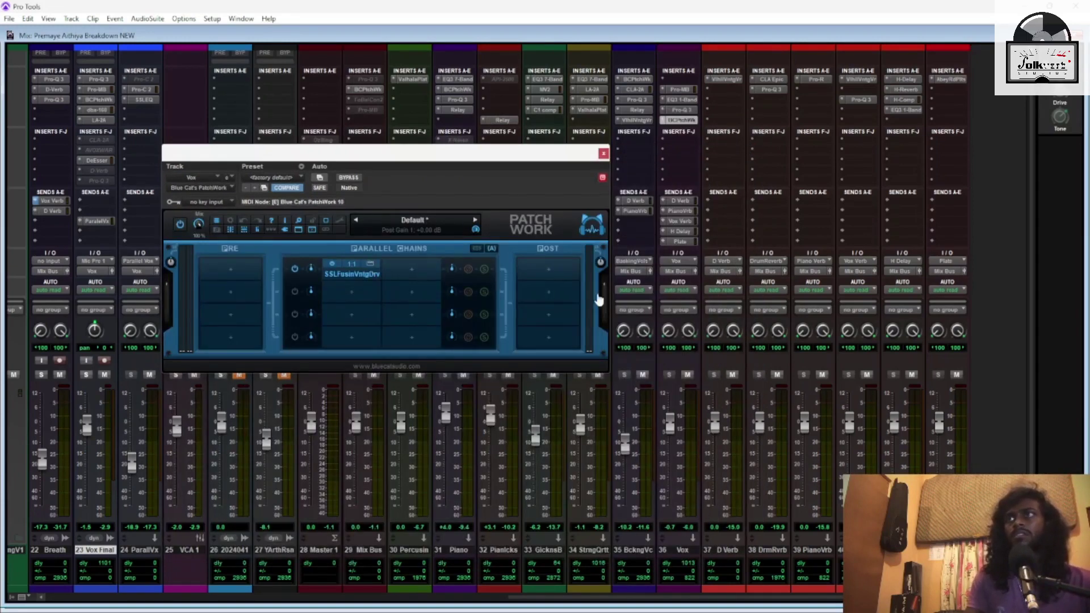
drag(978, 218, 486, 238)
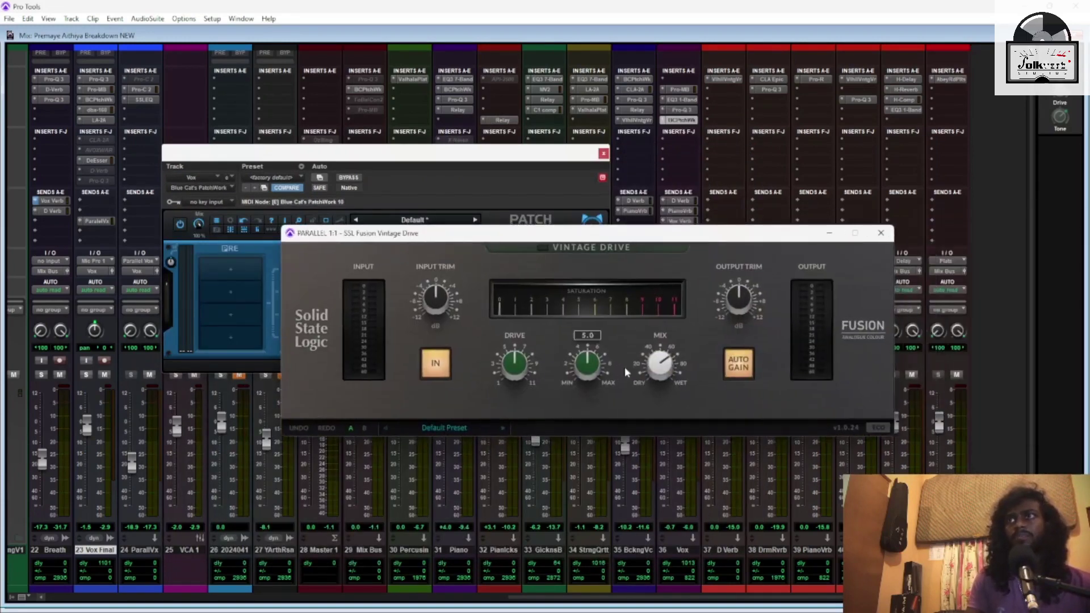
mouse_move(662, 358)
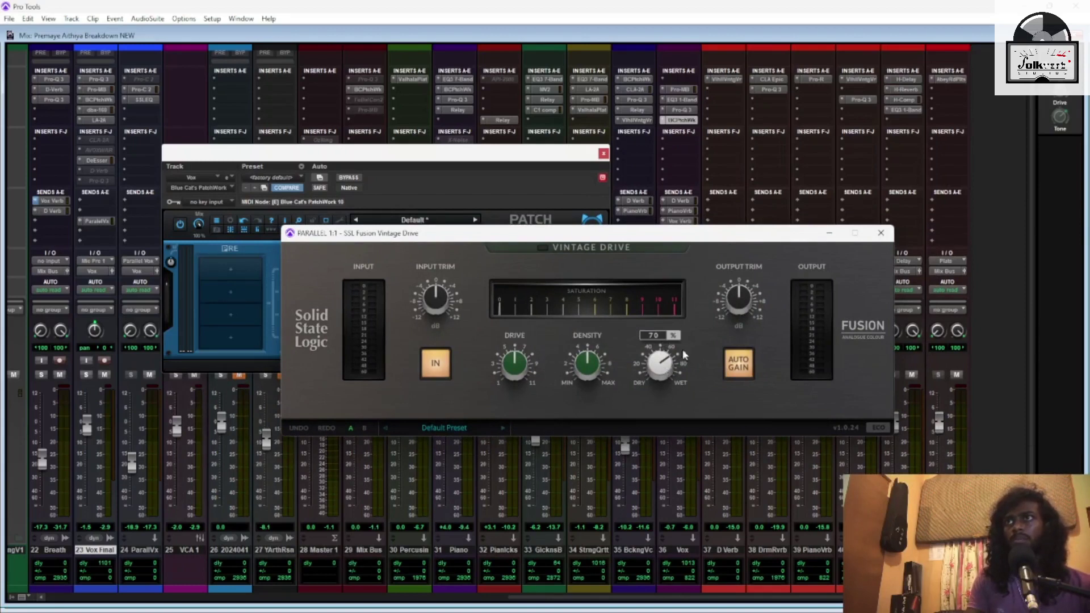
click(885, 238)
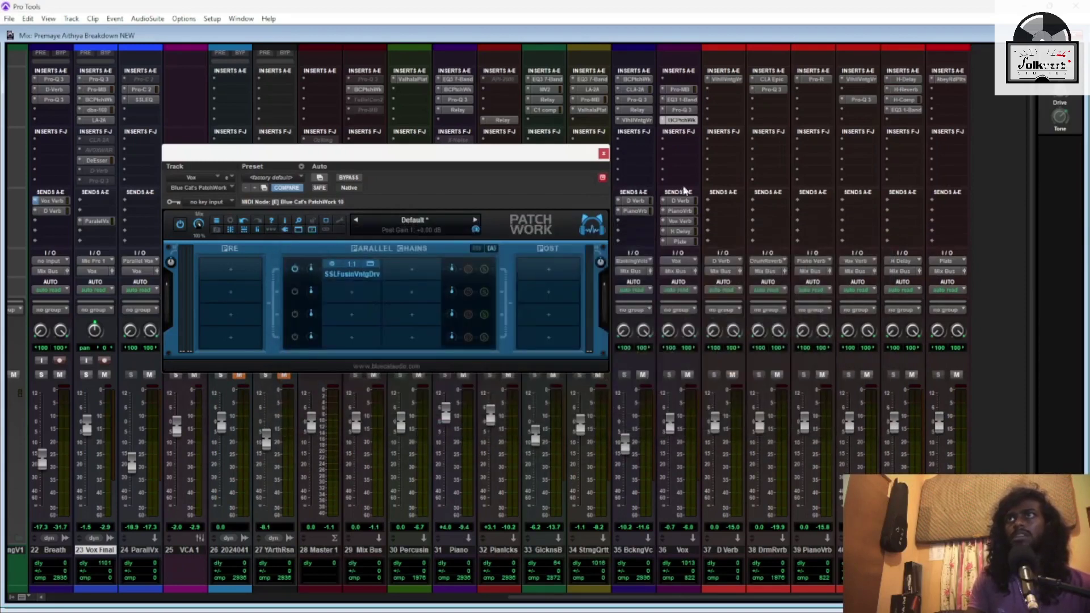
click(604, 154)
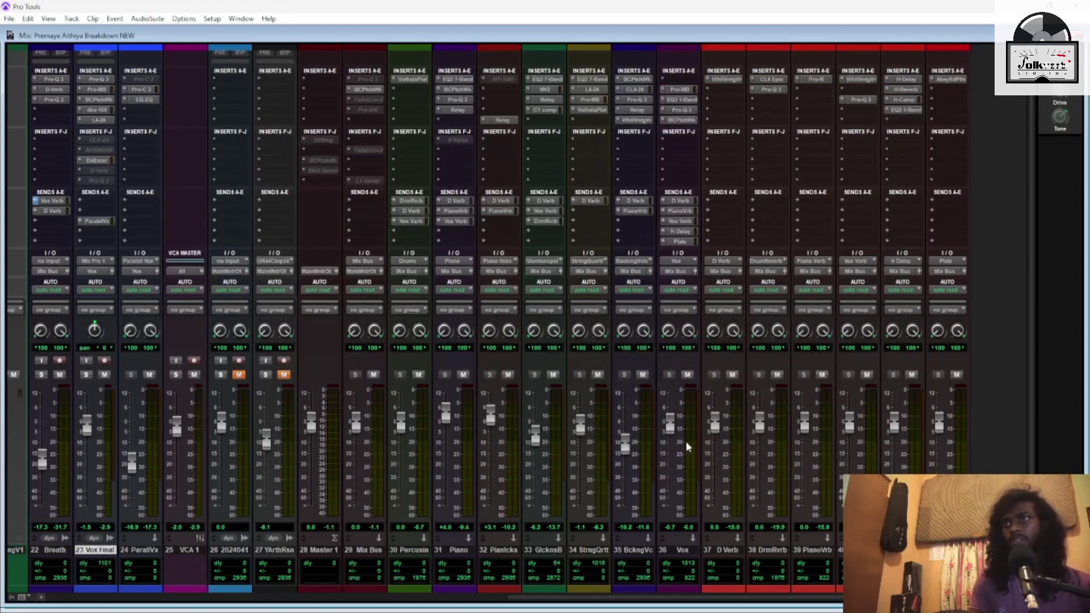
Mute the Vox bus's sends, switch to the Edit window and audition Vox Final soloed with its inserts bypassed from just before Chorus 1
mouse_move(681, 203)
mouse_down()
mouse_move(689, 243)
mouse_move(685, 219)
mouse_up()
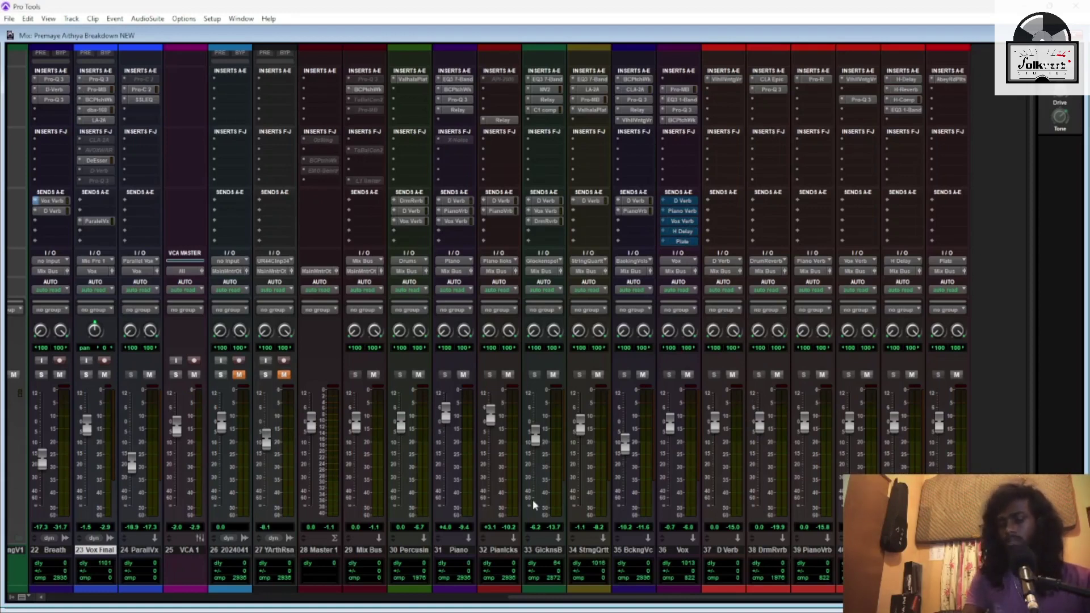
key(ctrl+equal)
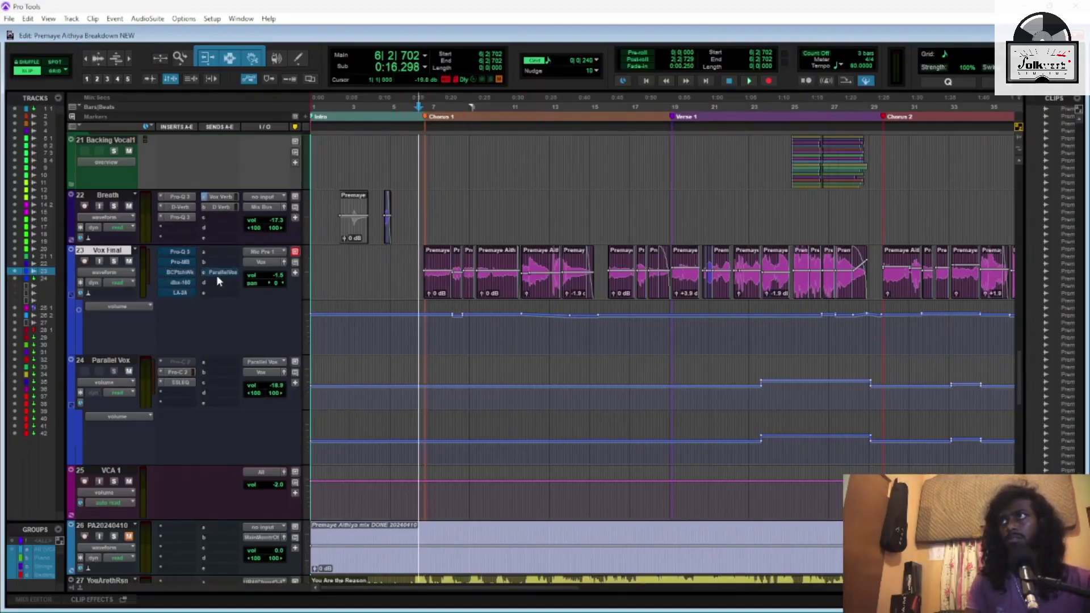
click(422, 108)
key(space)
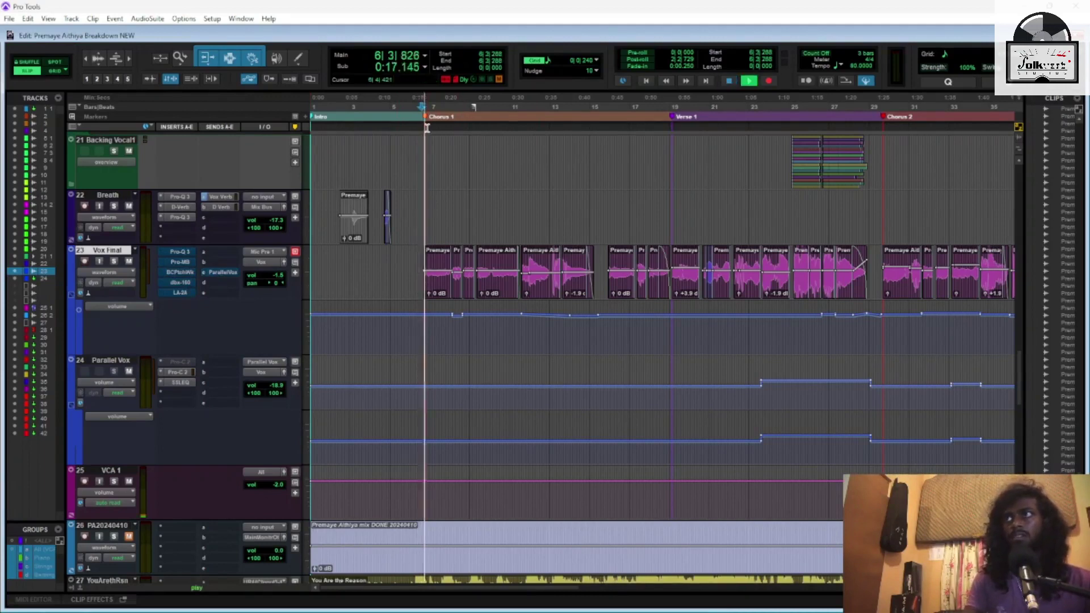
key(space)
key(space)
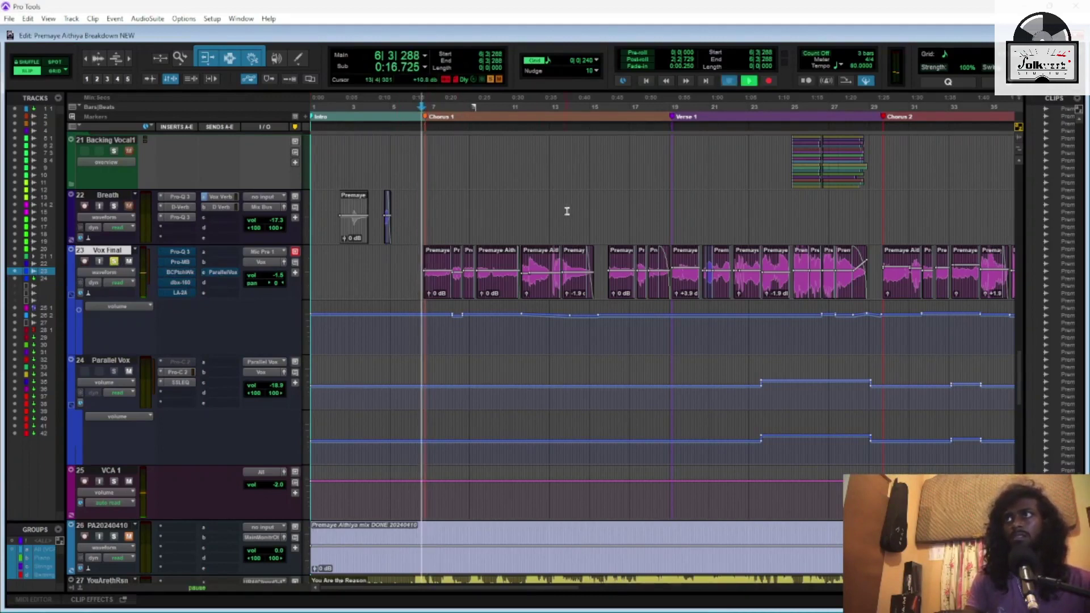
key(ctrl+bracketright)
key(ctrl+bracketright)
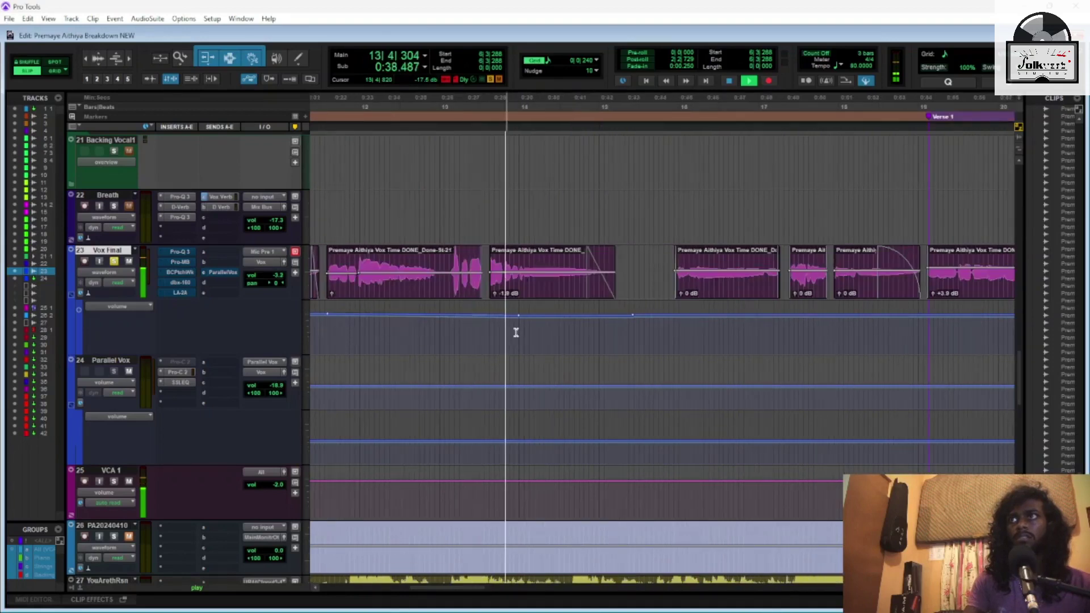
key(ctrl+bracketleft)
key(space)
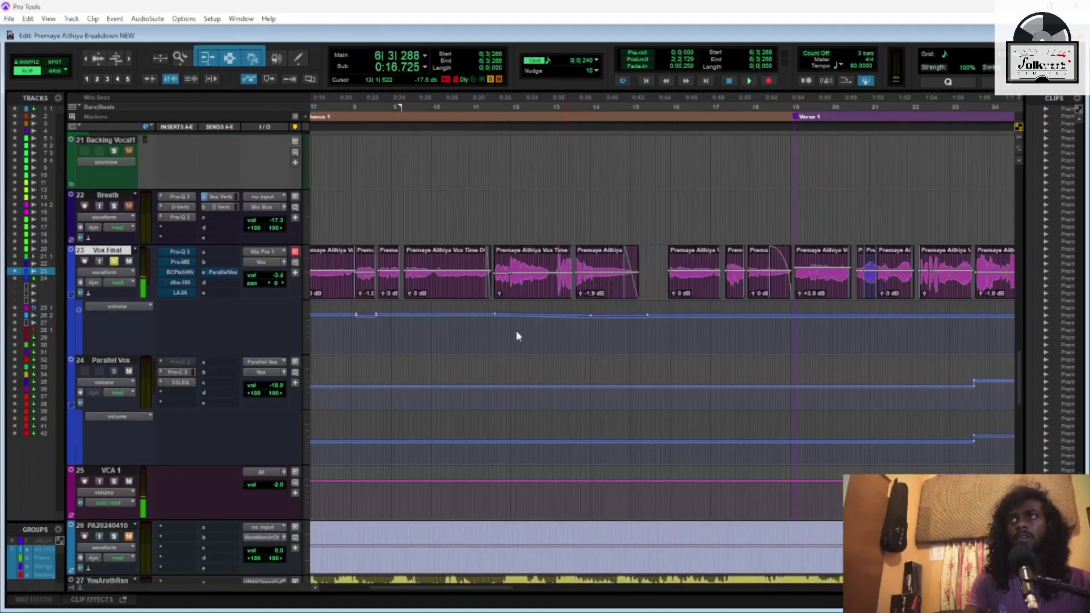
Re-enable Vox Final's inserts and parallel send, and play the soloed vocal again from just before Chorus 1
scroll(748, 359, left, 3)
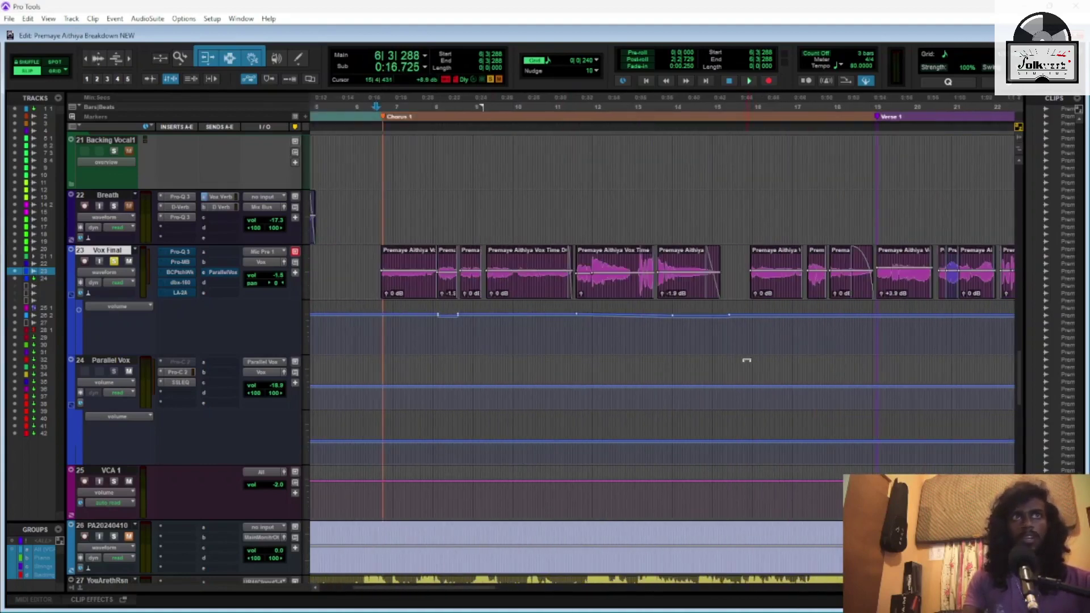
click(384, 106)
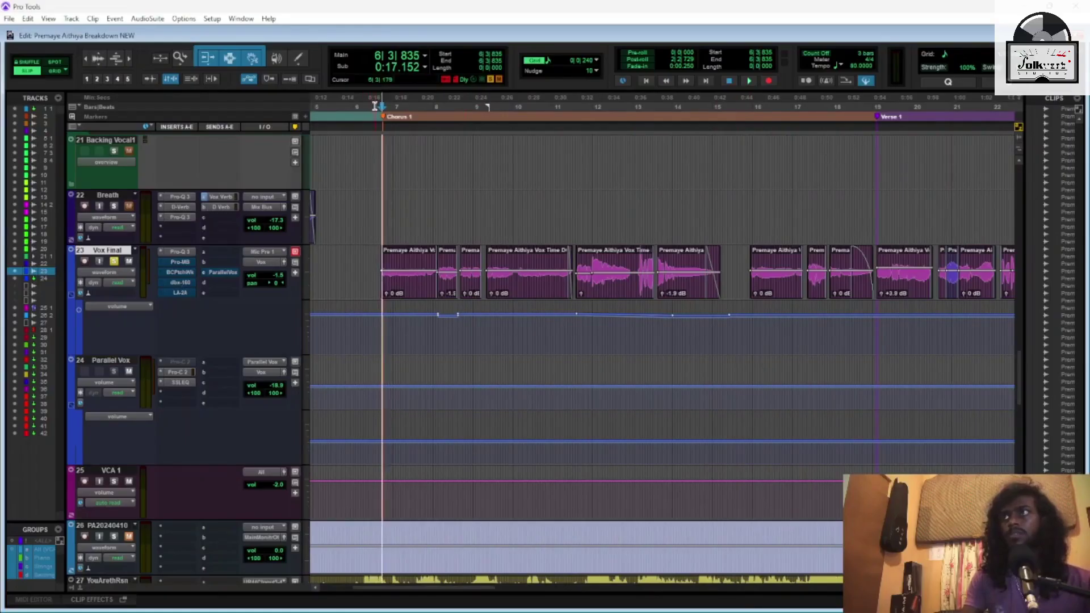
key(ctrl+bracketright)
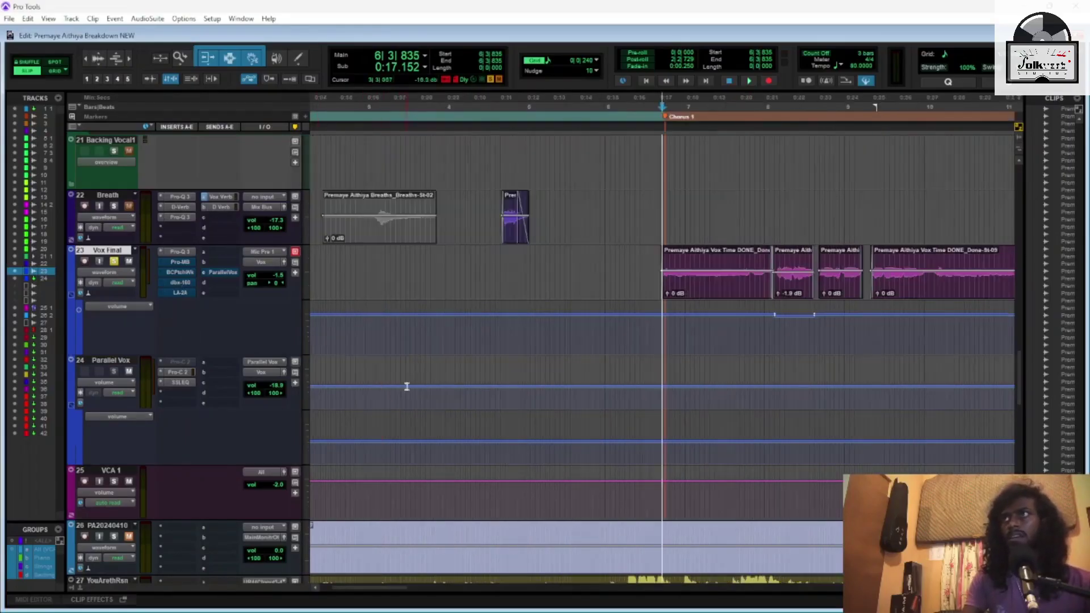
scroll(625, 336, right, 4)
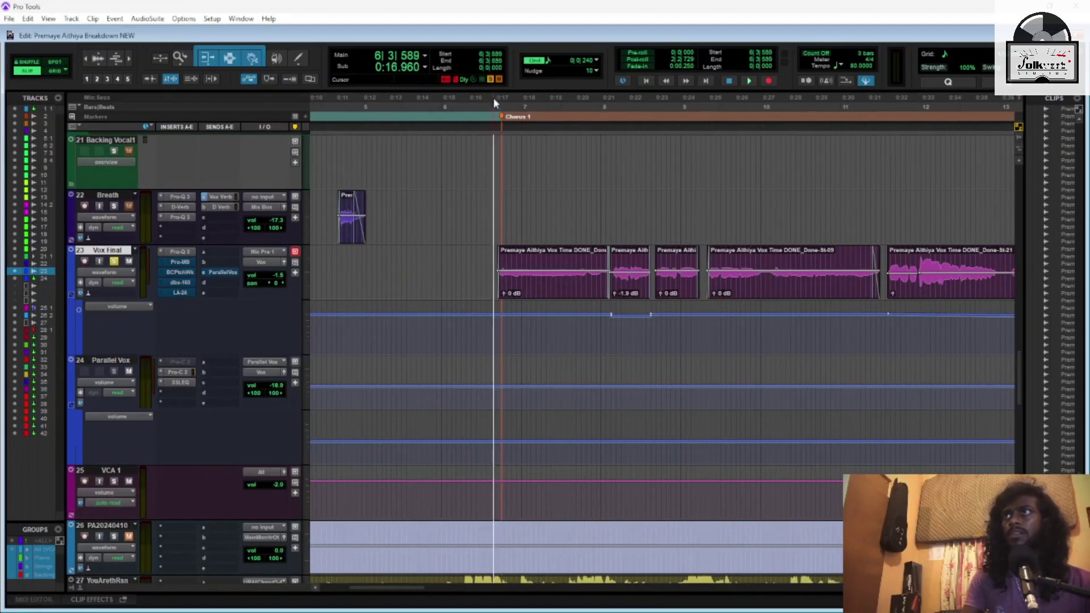
click(480, 227)
key(space)
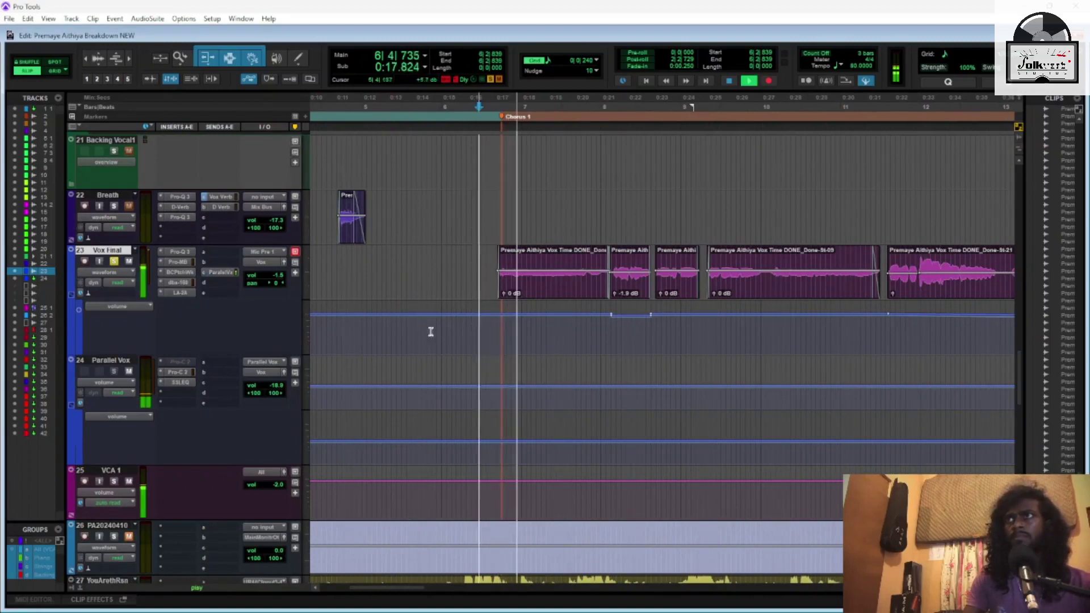
scroll(440, 358, right, 4)
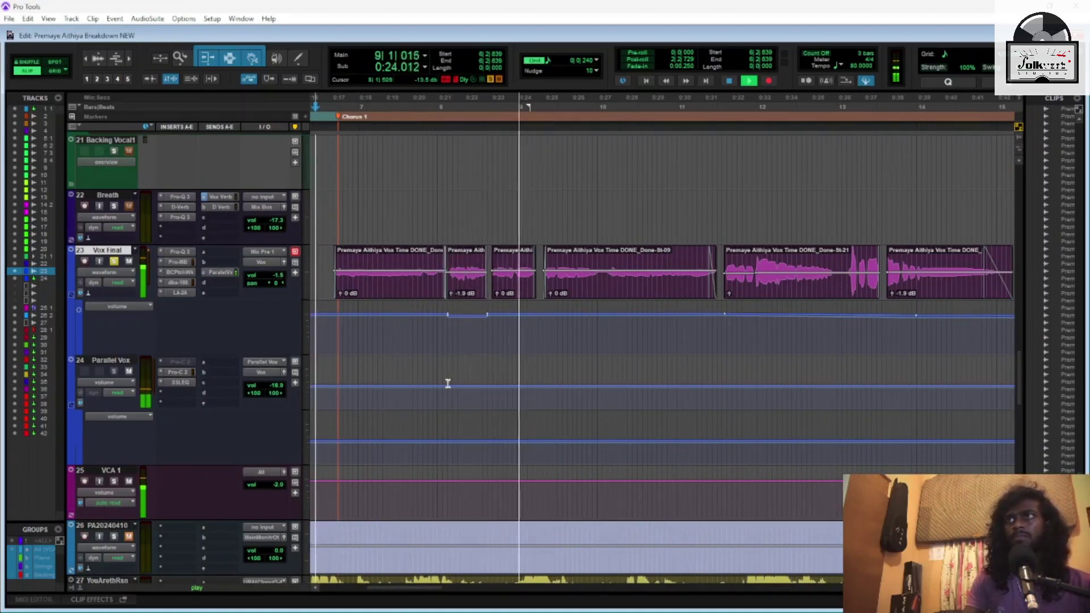
scroll(448, 383, right, 2)
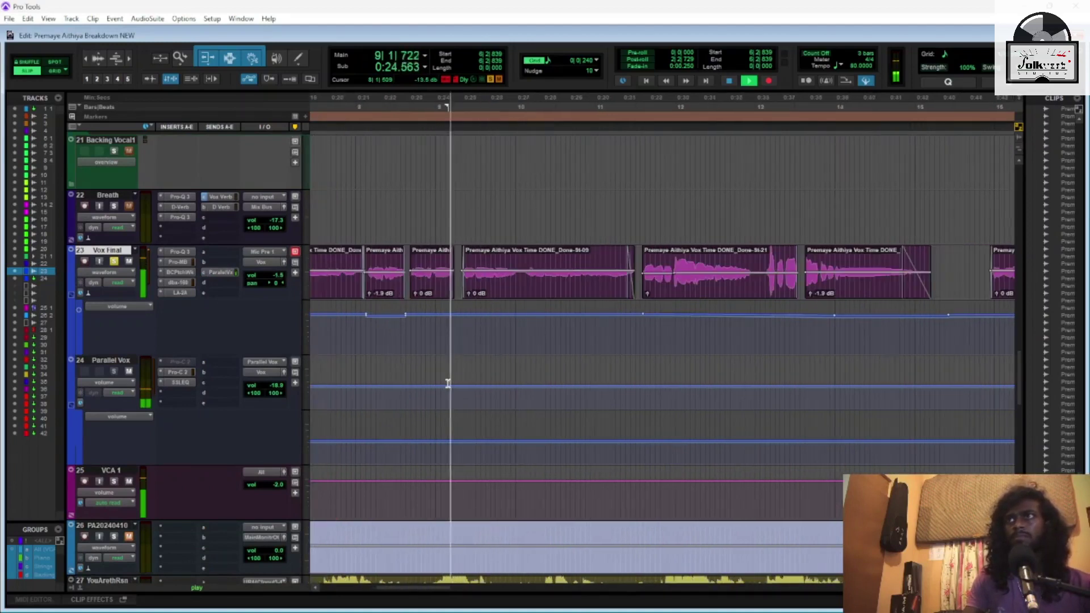
Move playback to the Vox Final phrase starting in bar 11, audition it with processing active and stop
click(642, 103)
scroll(663, 361, right, 6)
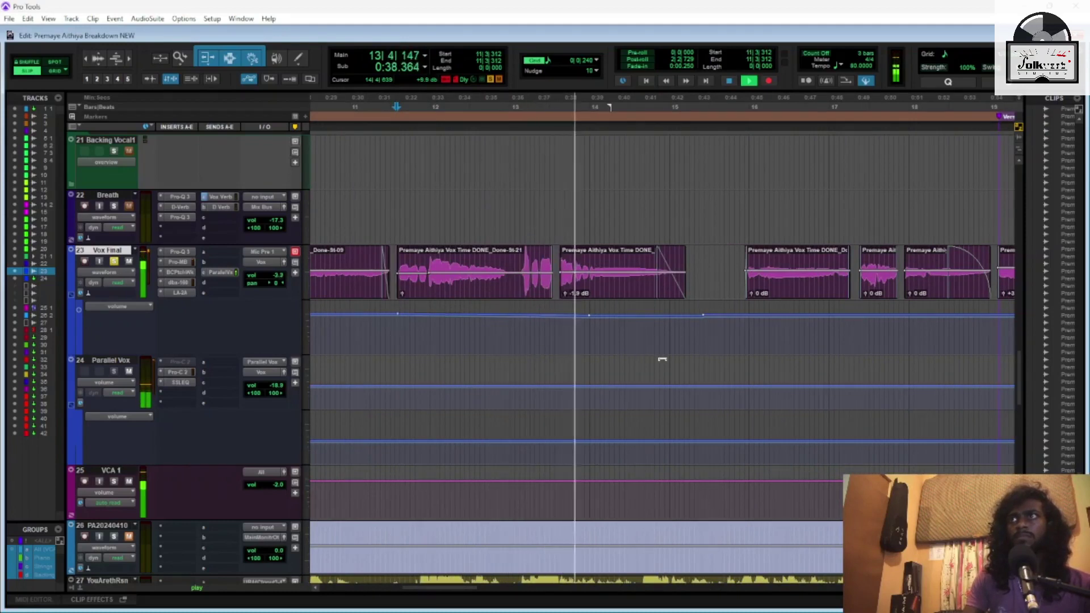
key(space)
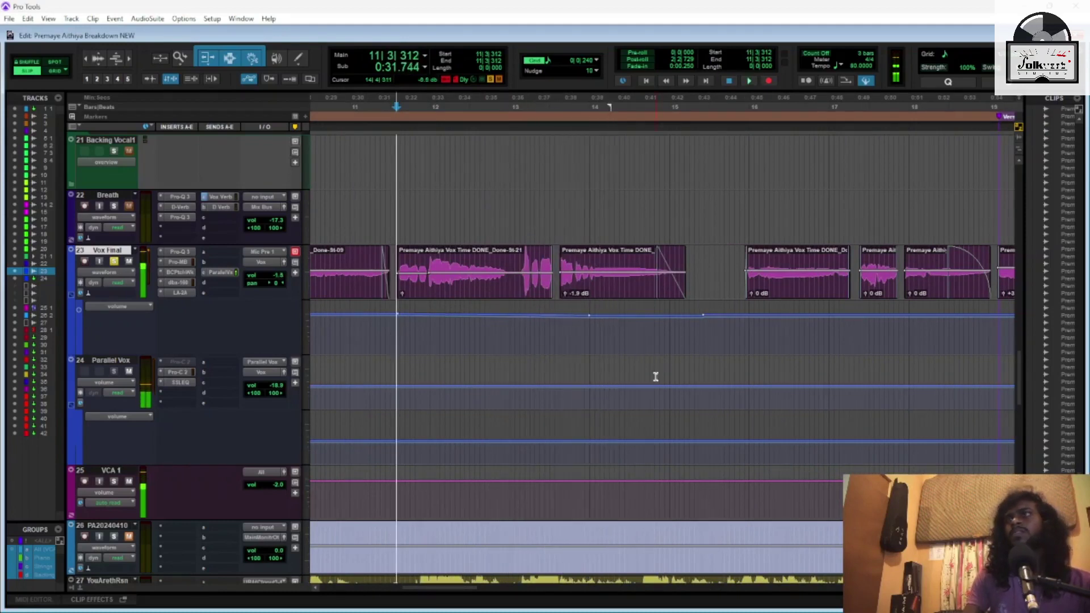
Move playback to bar 21 in Verse 1, audition the soloed Vox Final vocal through the end of the verse and stop
key(ctrl+bracketleft)
key(ctrl+bracketleft)
key(ctrl+bracketleft)
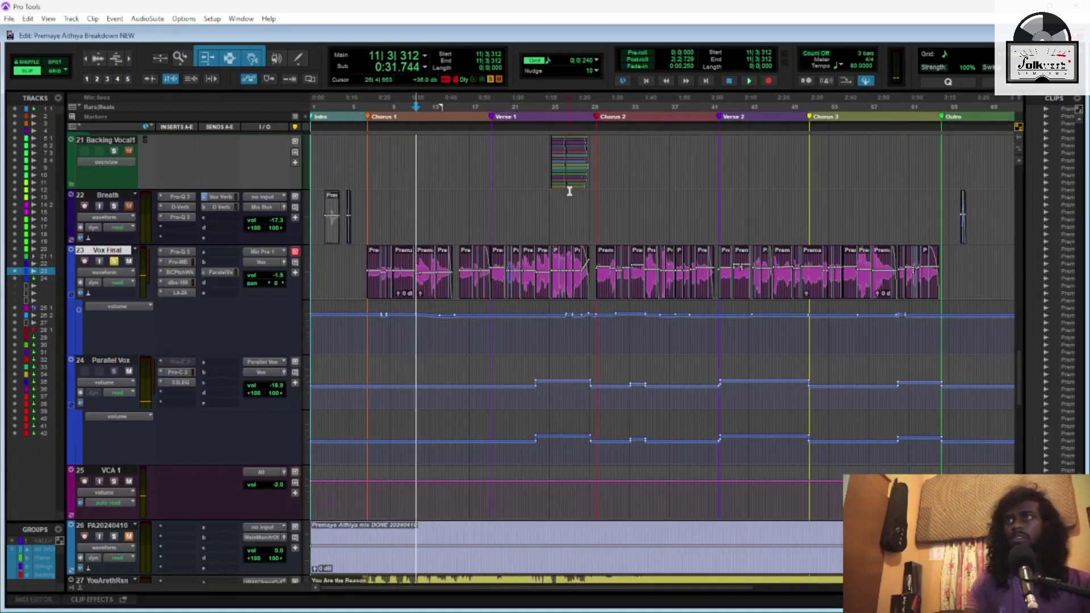
click(518, 102)
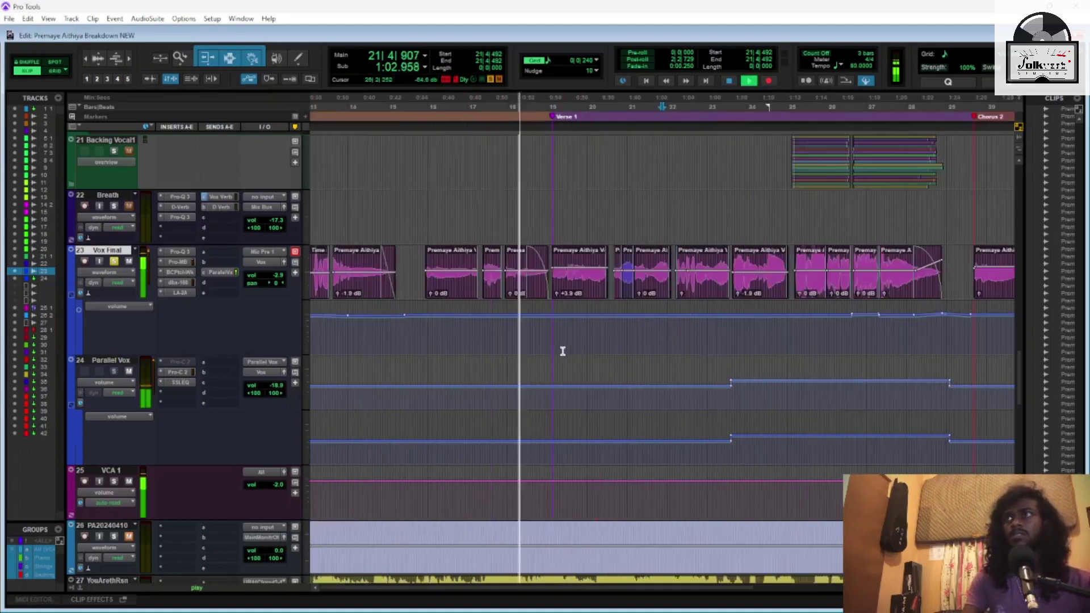
key(ctrl+])
key(space)
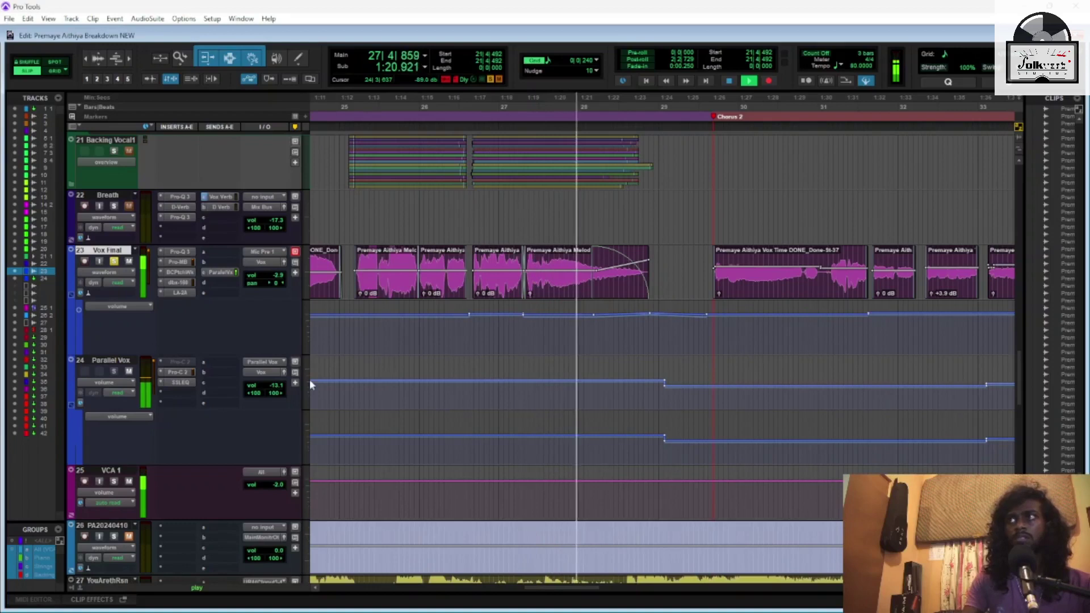
key(space)
key(ctrl+bracketleft)
key(ctrl+bracketleft)
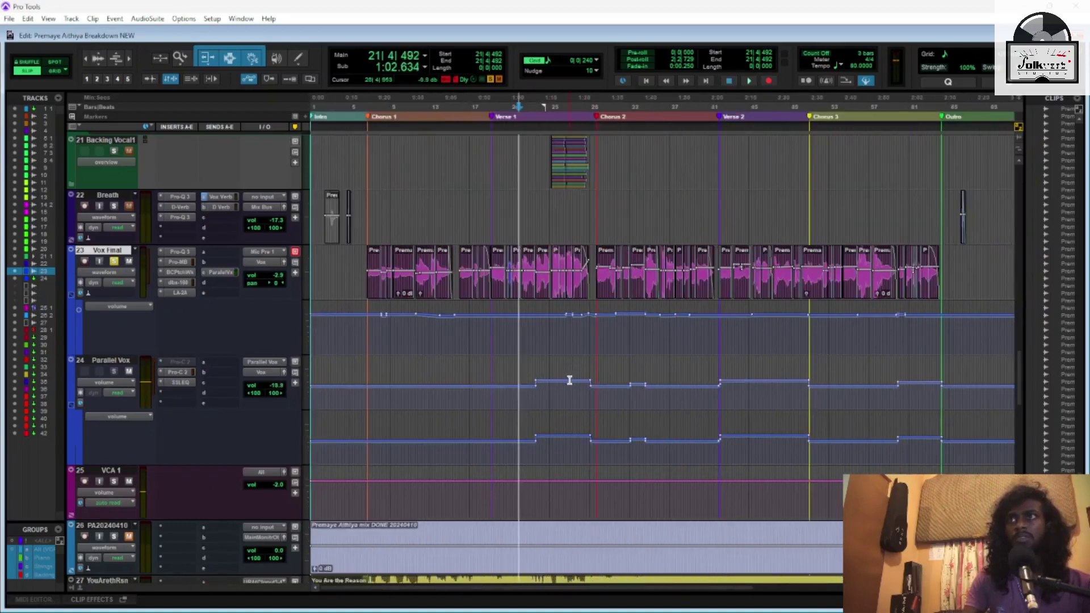
Place the playback position at bar 10 in Chorus 1 and look over Vox Final's clips from Chorus 1 into Verse 1
key(ctrl+bracketright)
key(ctrl+bracketright)
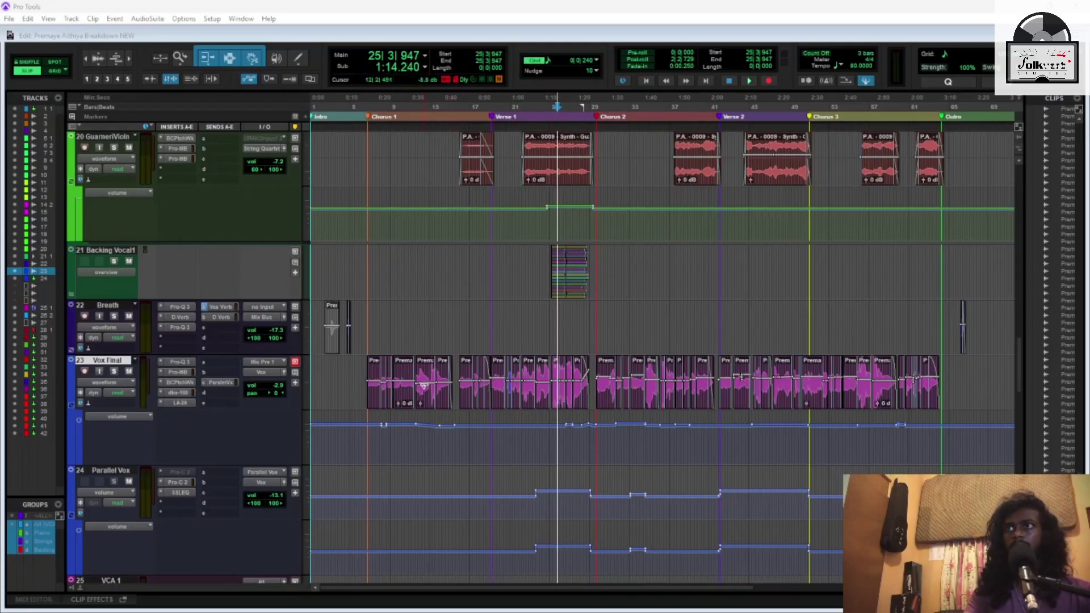
click(406, 119)
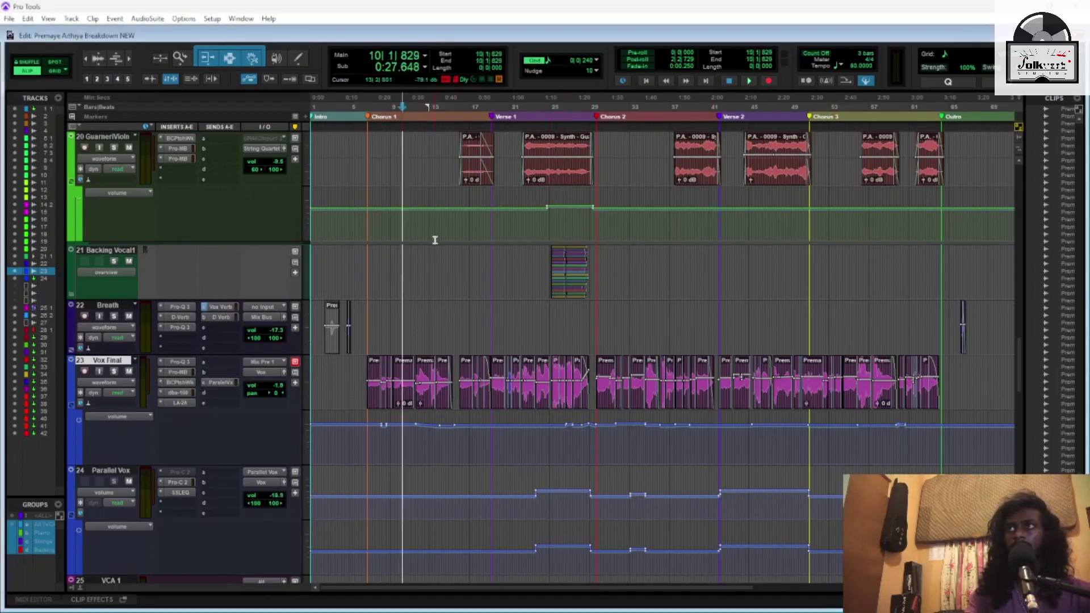
key(ctrl+bracketright)
key(ctrl+bracketright)
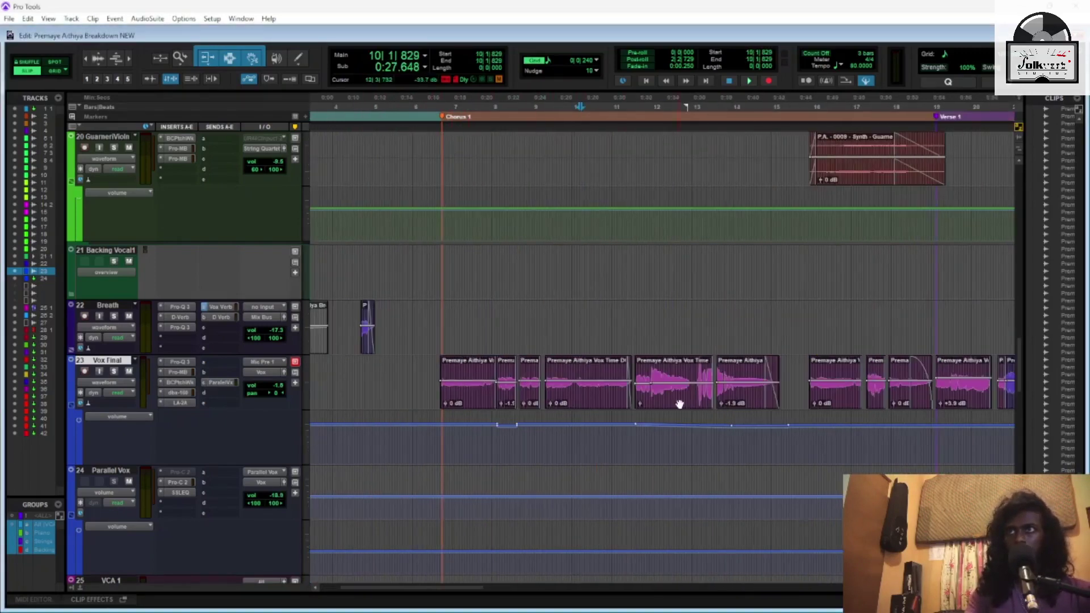
scroll(737, 414, right, 5)
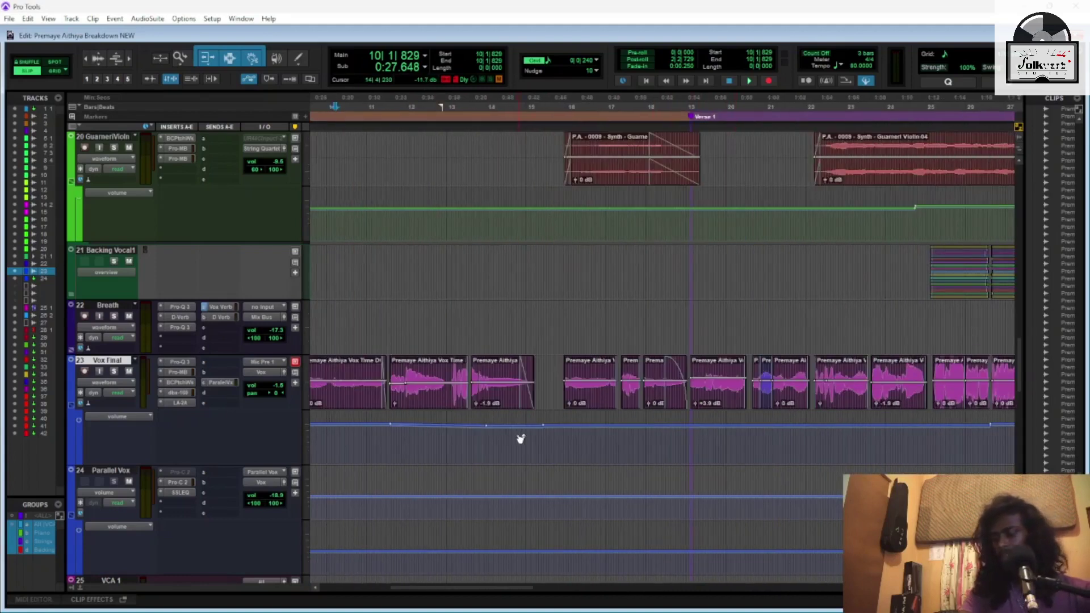
scroll(444, 432, right, 2)
scroll(443, 432, left, 5)
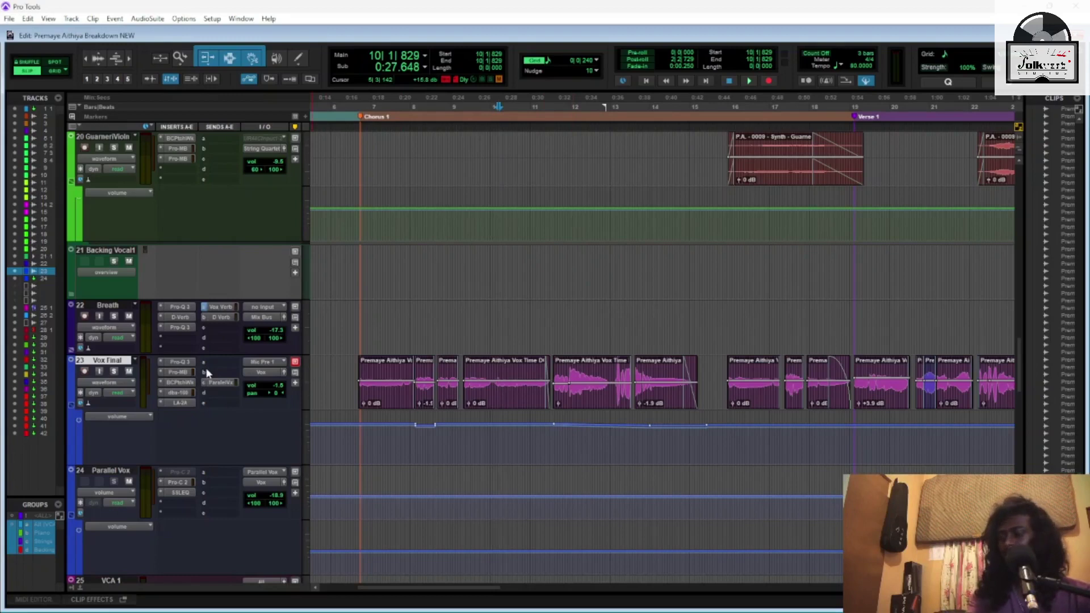
Open Vox Final's PatchWork insert, examine the hosted bx_console SSL 9000 J settings, and close both windows
click(180, 384)
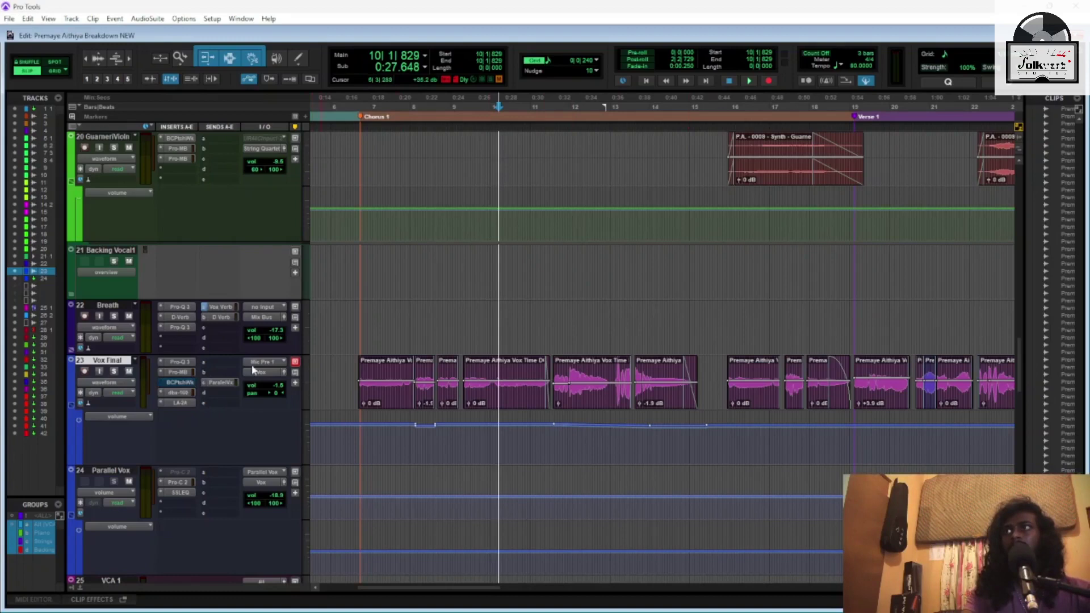
click(178, 383)
click(354, 268)
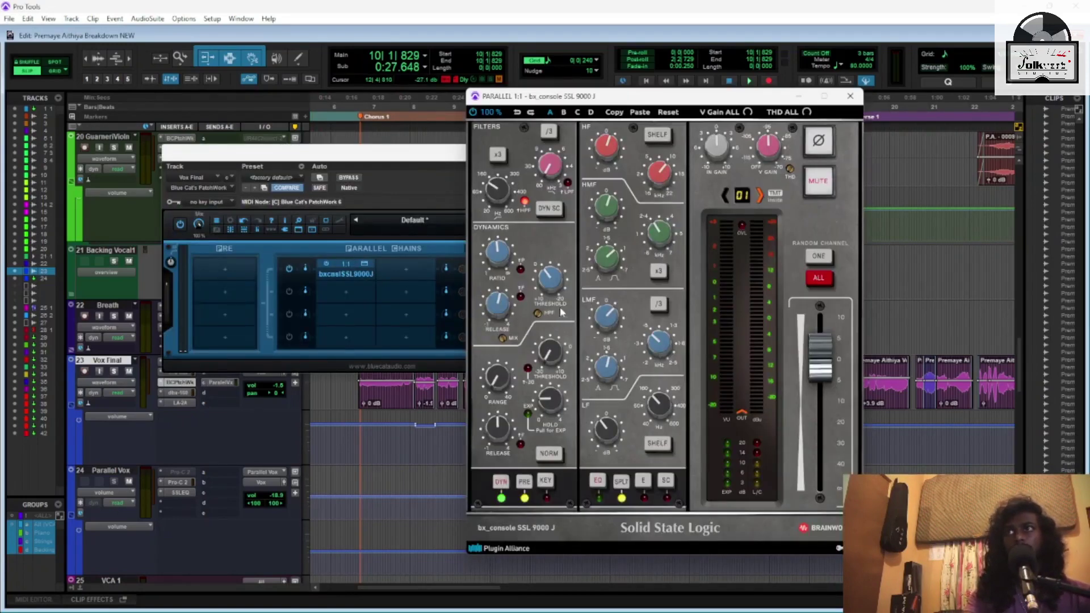
click(848, 98)
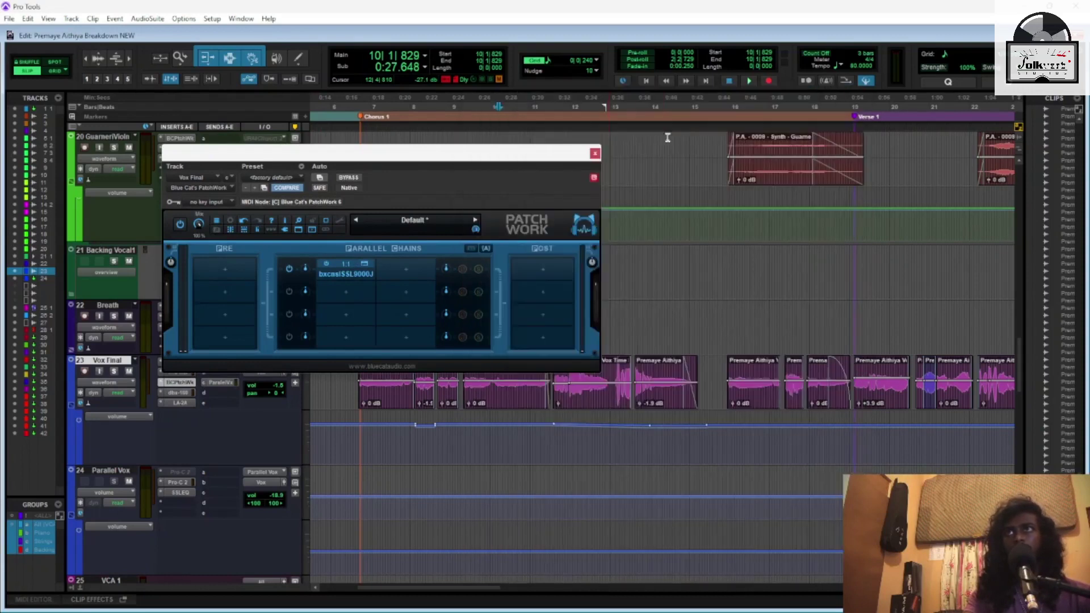
click(595, 153)
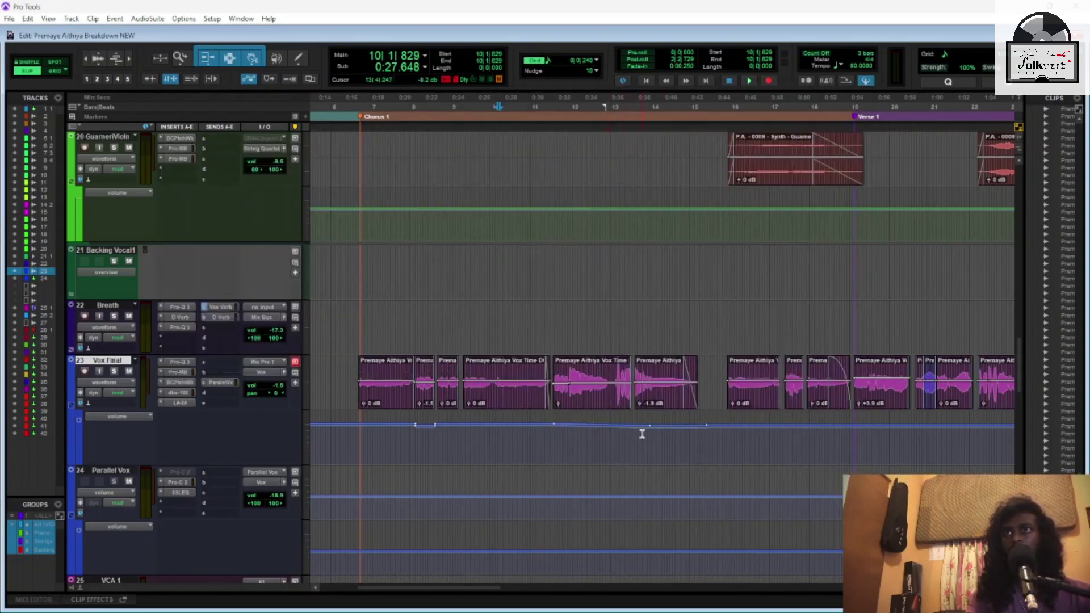
Examine the threshold, compression and mix settings of Vox Final's dbx 160 insert, and close its window
scroll(770, 361, down, 5)
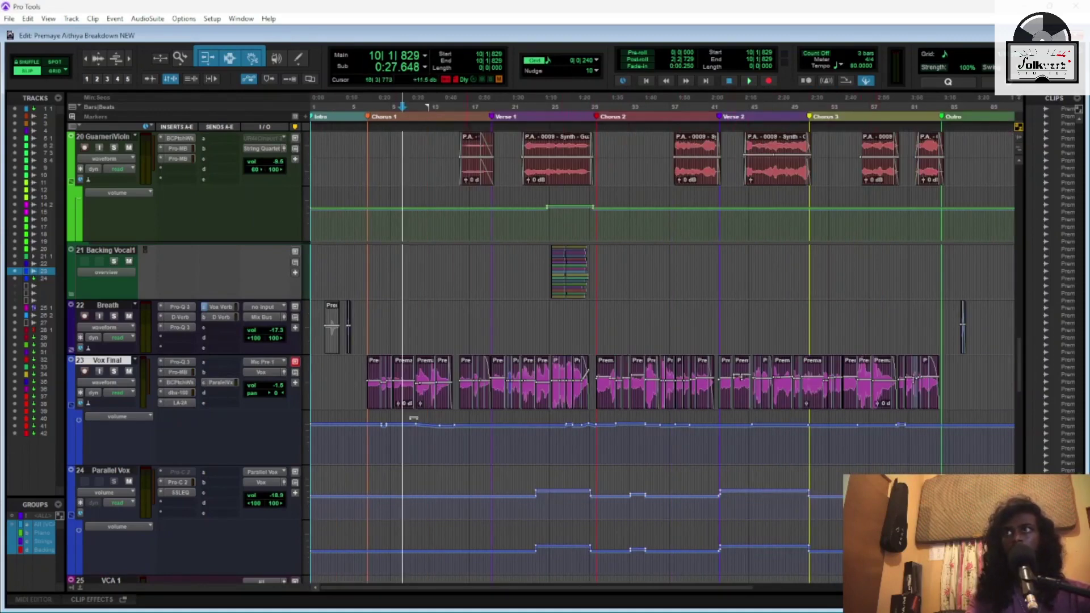
click(178, 393)
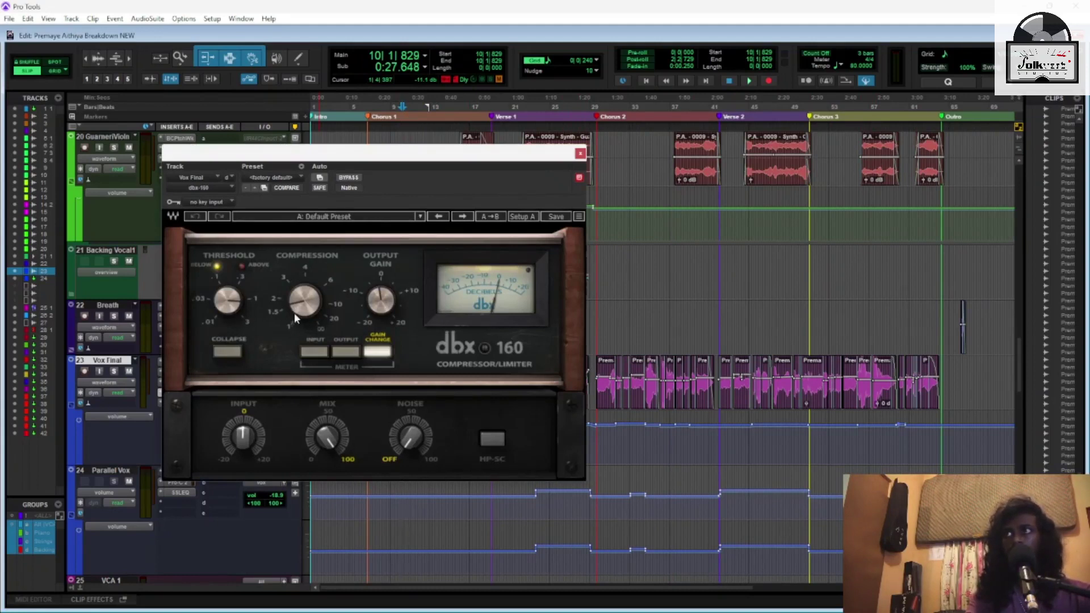
click(580, 153)
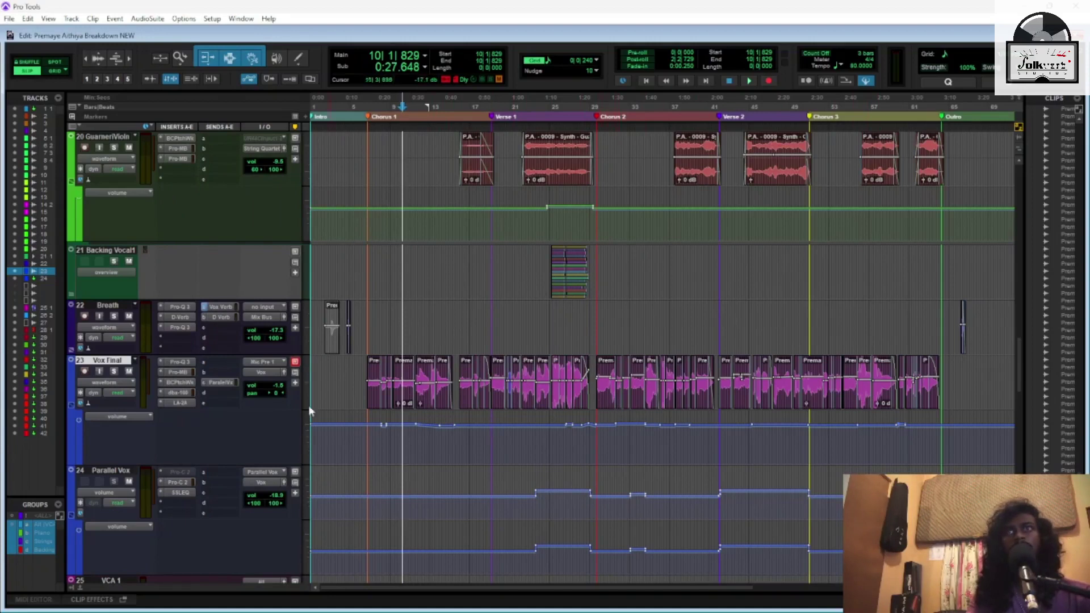
Open Vox Final's LA-2A insert, play briefly from bar 10 and try its meter selector knob
click(187, 402)
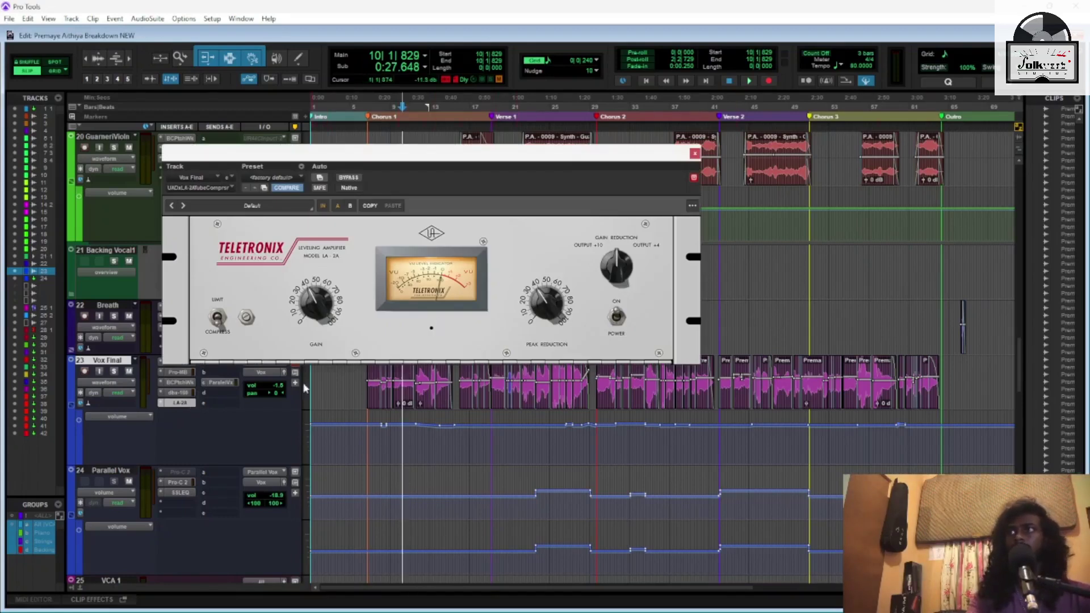
key(space)
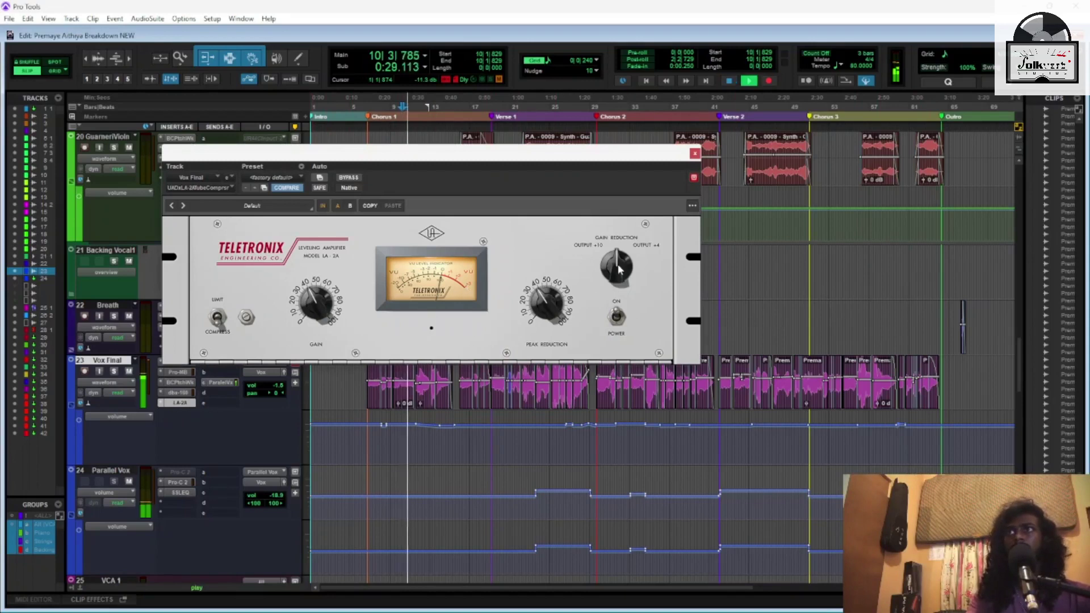
key(space)
drag(619, 270, 625, 220)
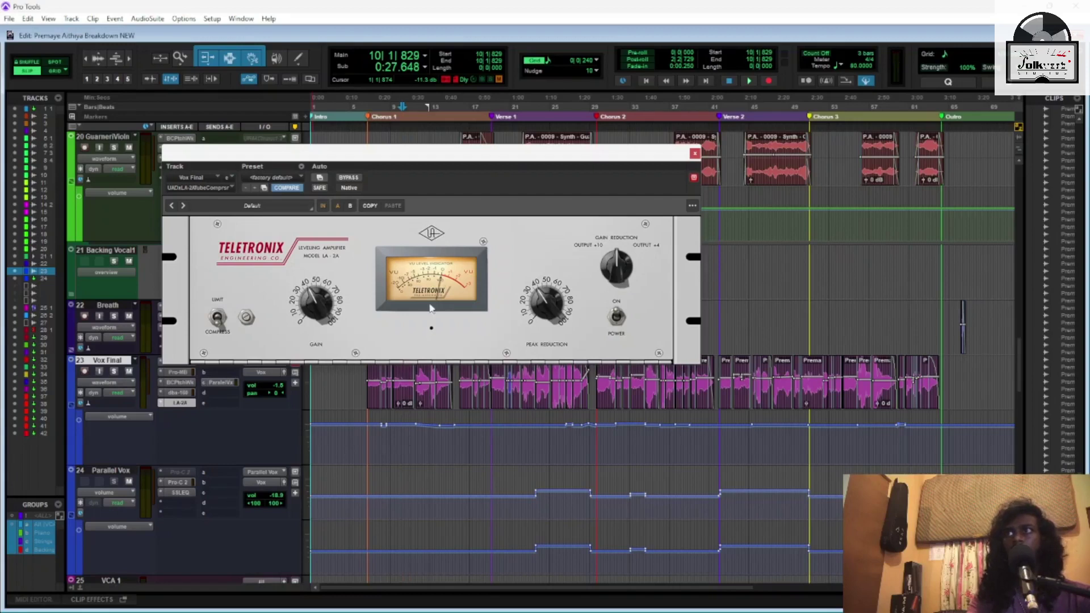
Play the soloed Vox Final from bar 7 while watching the LA-2A's gain reduction, stop and close the plug-in window
click(373, 107)
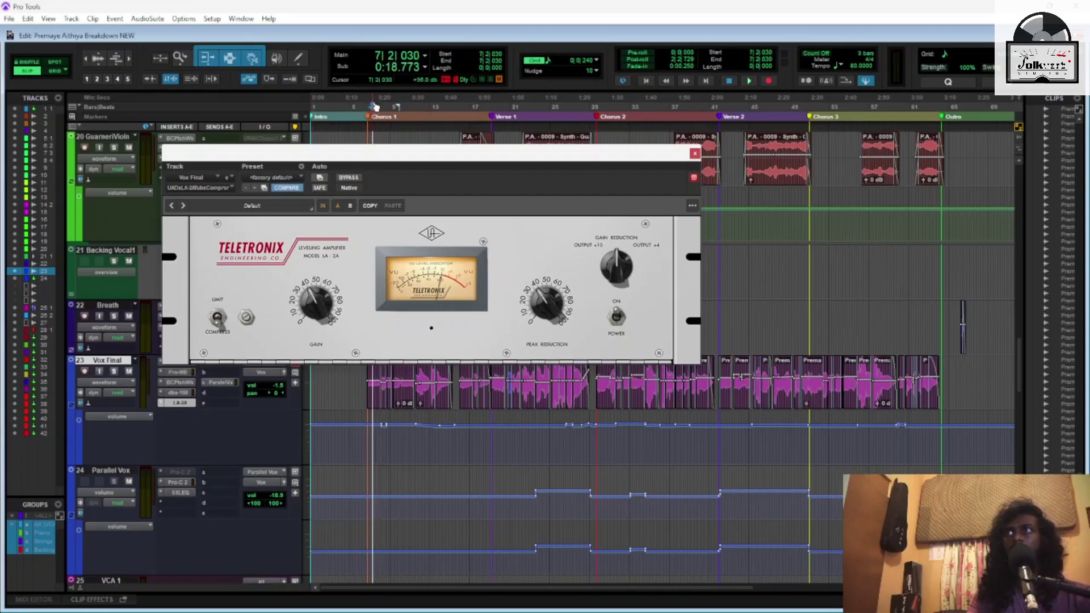
click(114, 371)
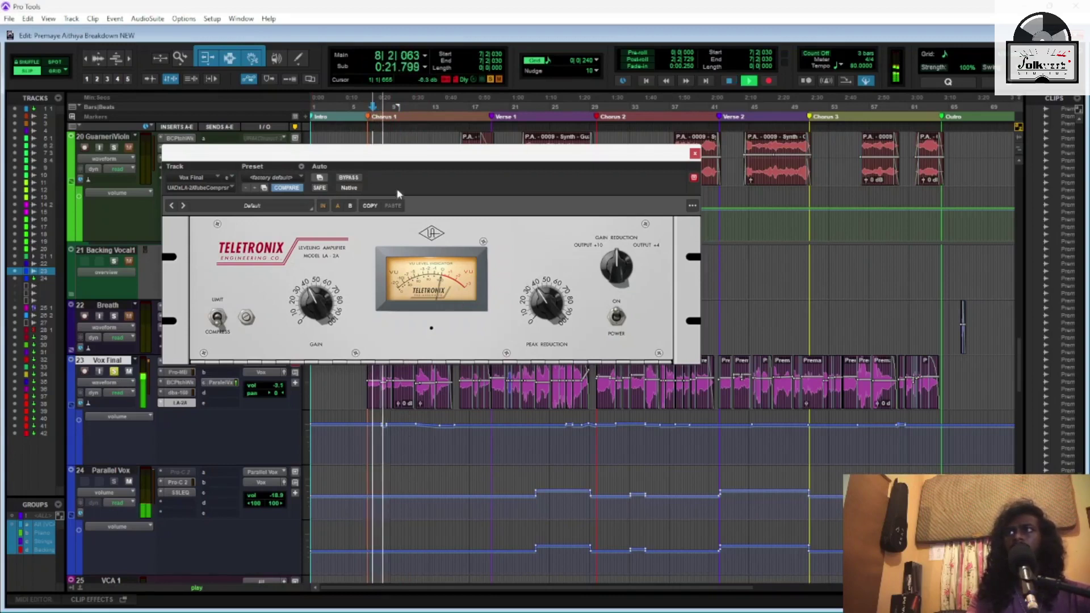
drag(389, 158, 616, 141)
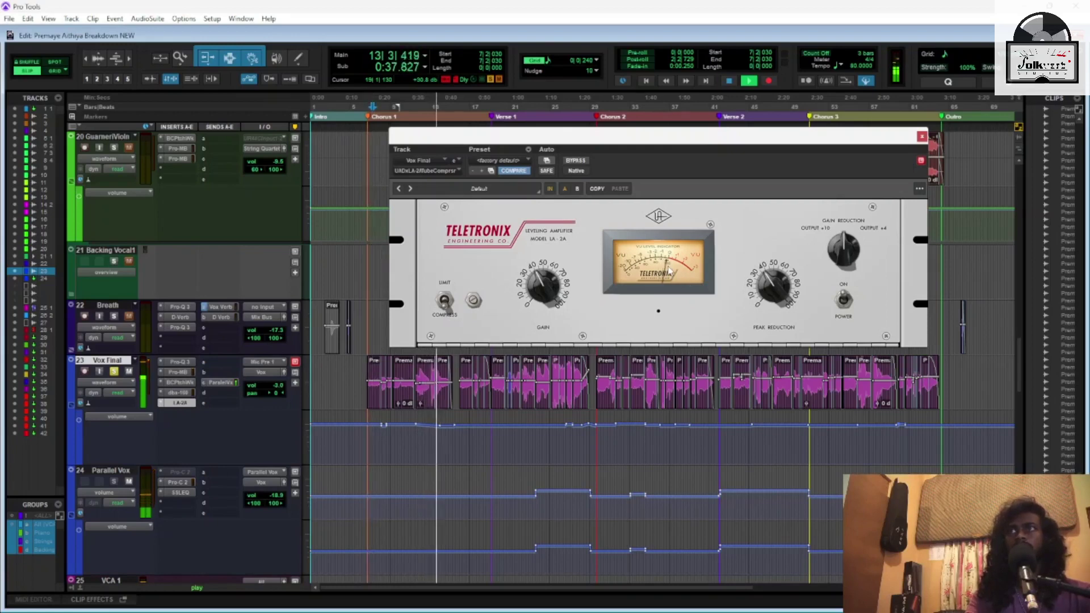
key(space)
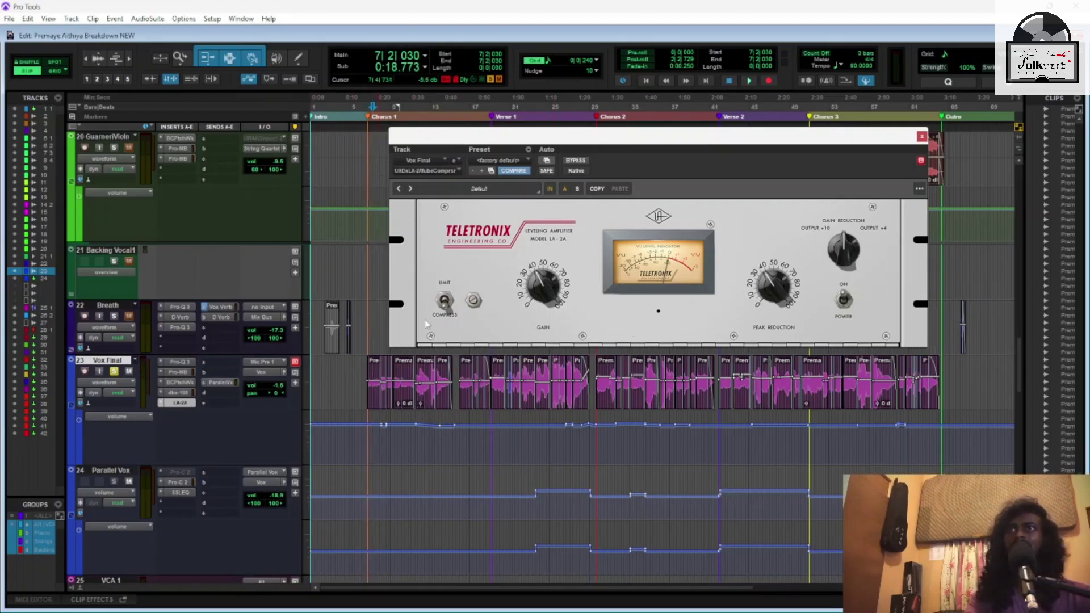
click(922, 137)
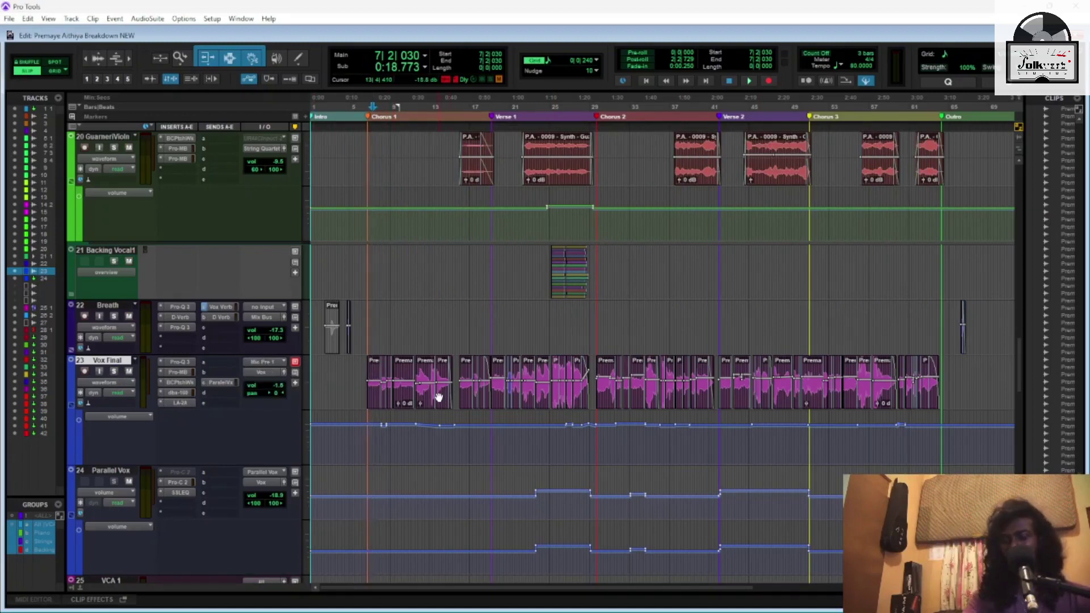
Check the Vox bus's sends in the Mix window and return to the Edit window
key(ctrl+equal)
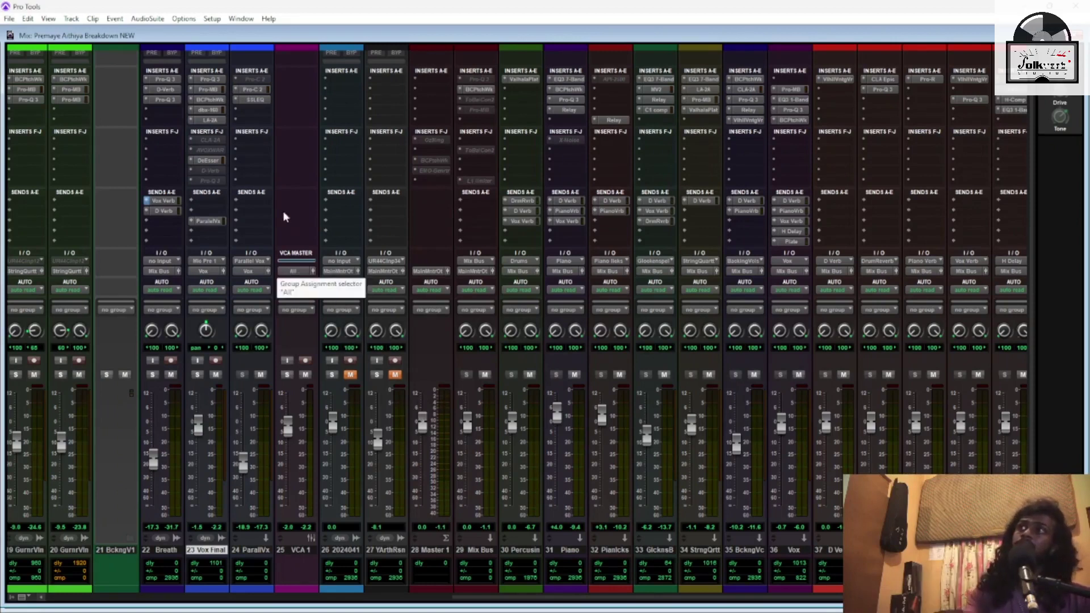
scroll(600, 499, right, 2)
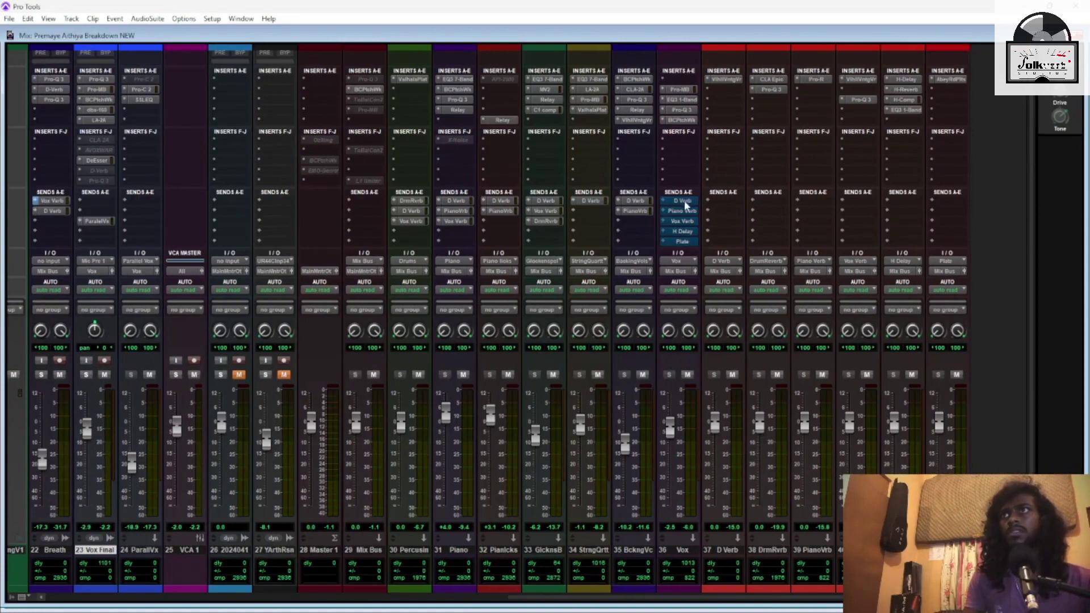
key(ctrl+equal)
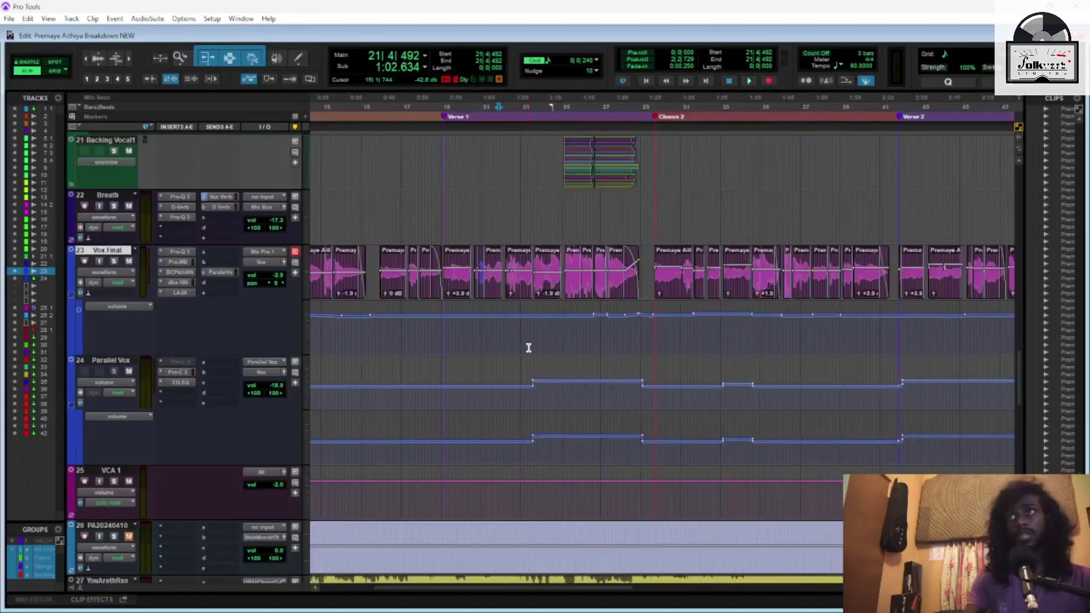
Move playback to bar 6, just before Chorus 1, and audition Vox Final soloed
click(415, 170)
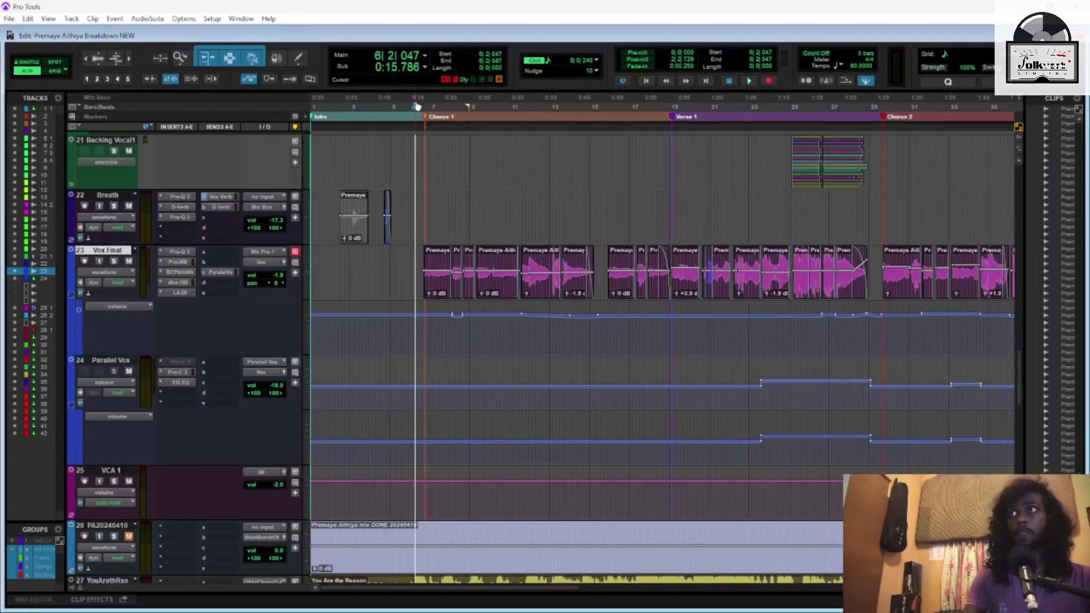
key(space)
click(114, 261)
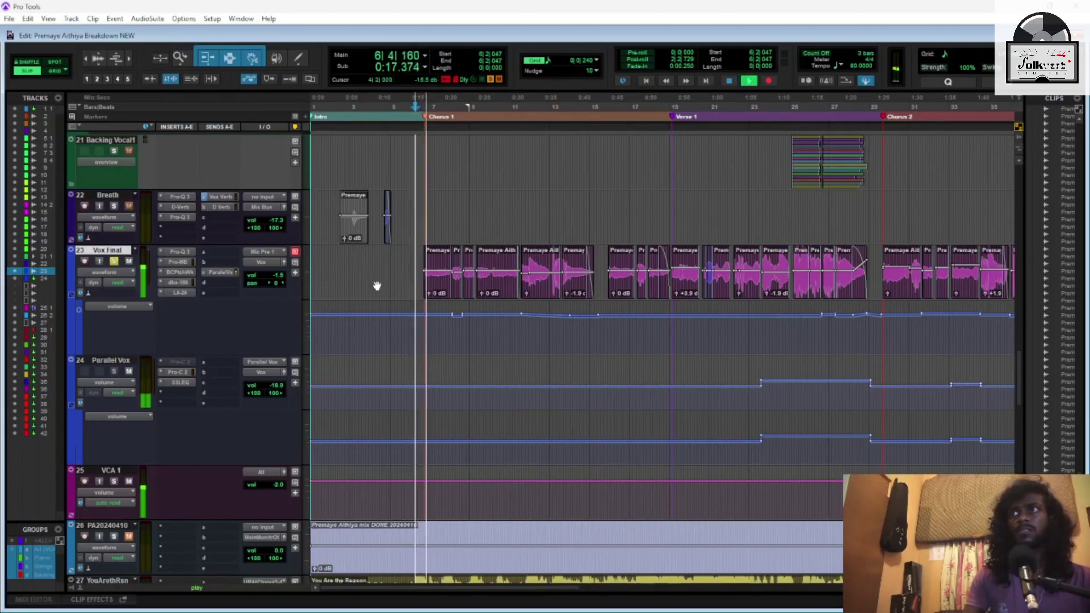
scroll(481, 351, up, 8)
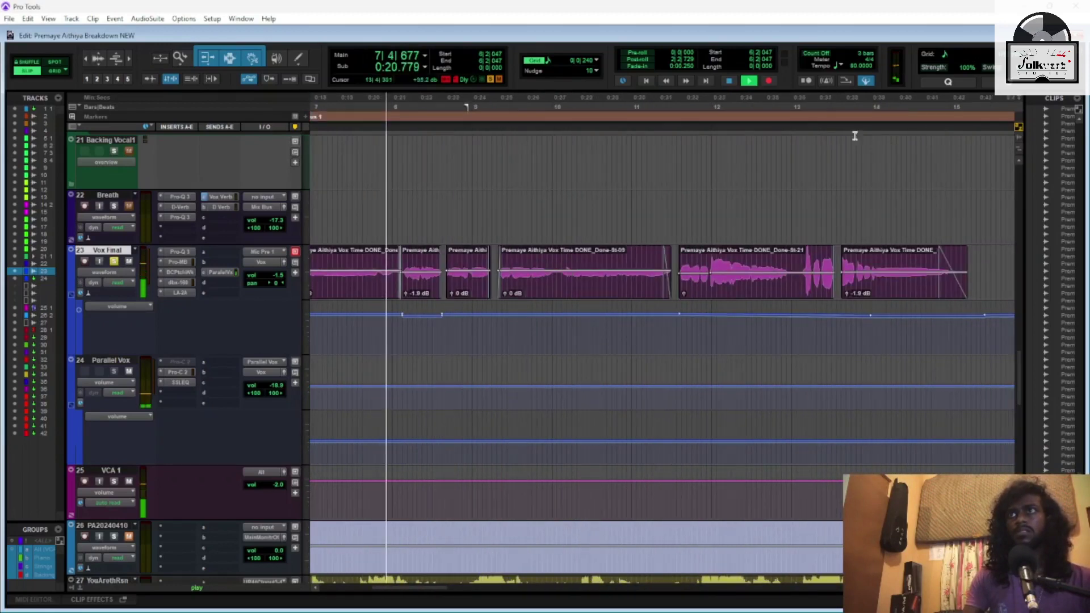
Jump playback to the Vox Final phrase near the end of bar 11, audition it into bar 15 and stop
click(700, 105)
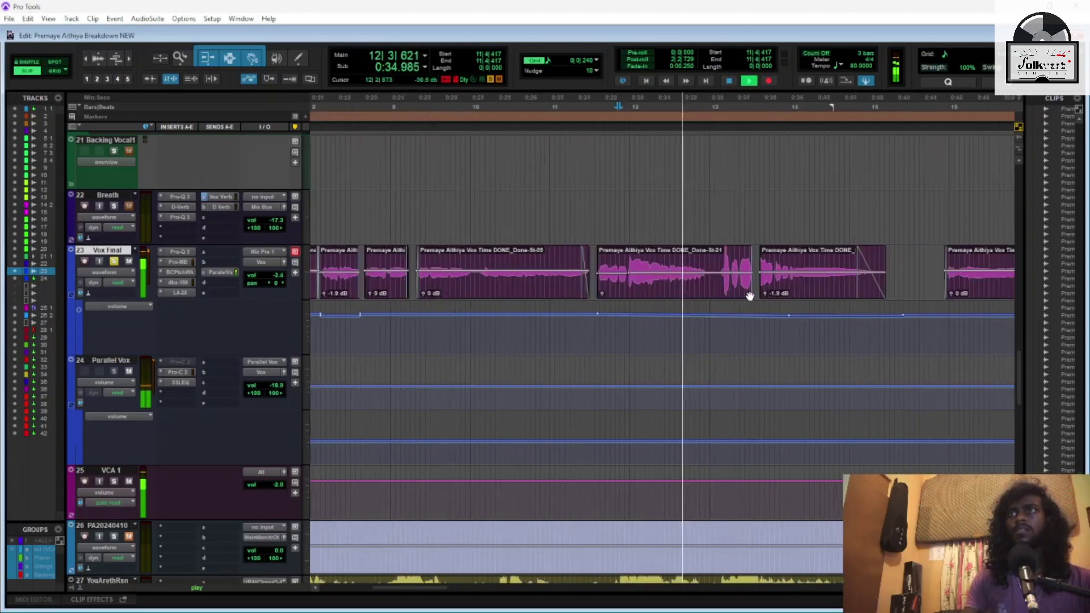
scroll(749, 294, right, 2)
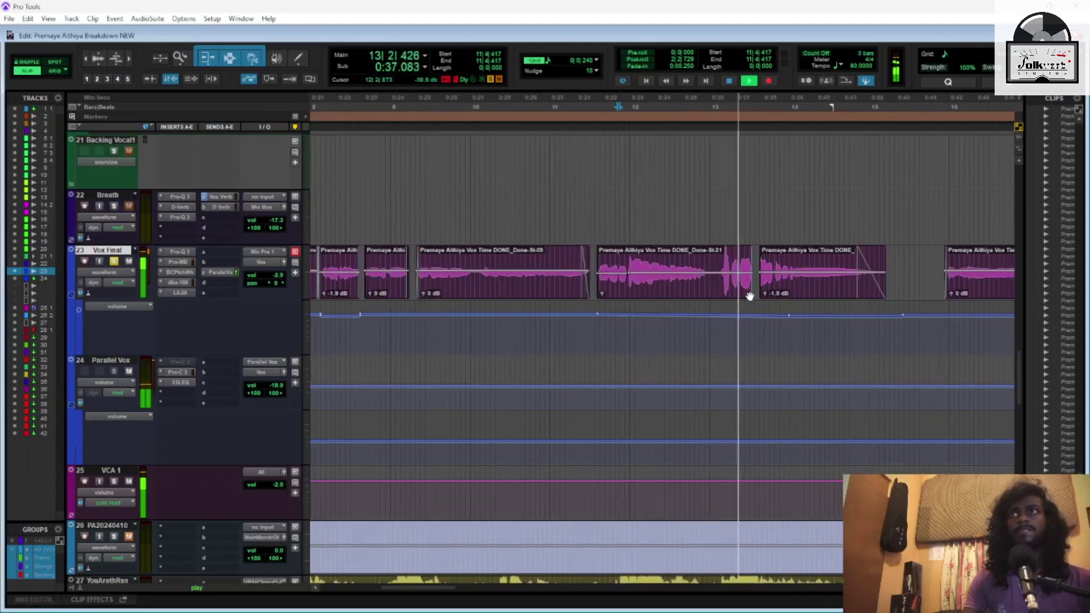
scroll(749, 295, right, 4)
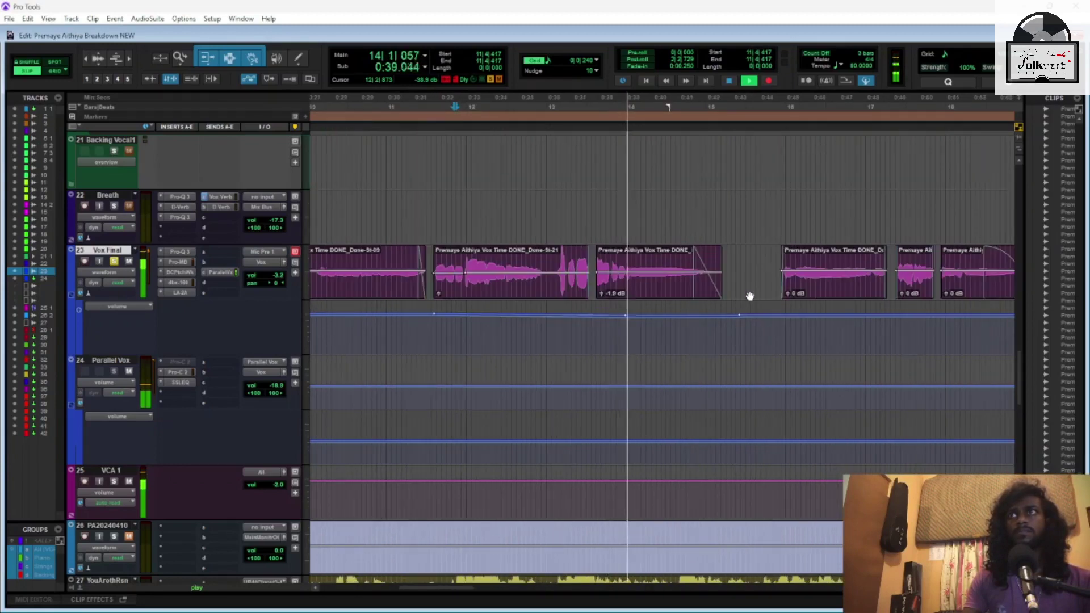
scroll(750, 295, right, 4)
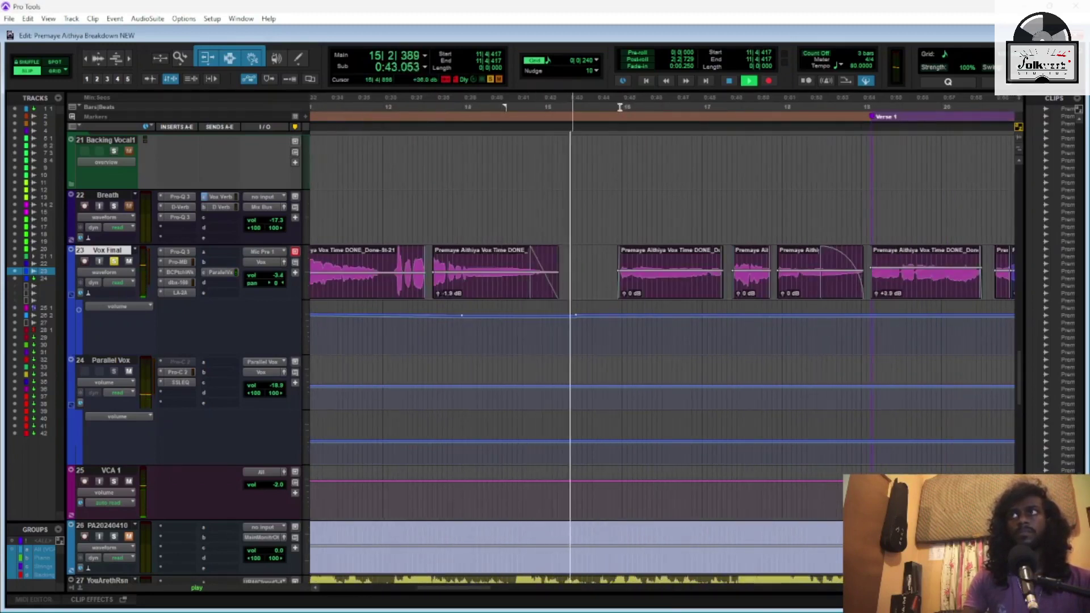
key(space)
key(ctrl+bracketleft)
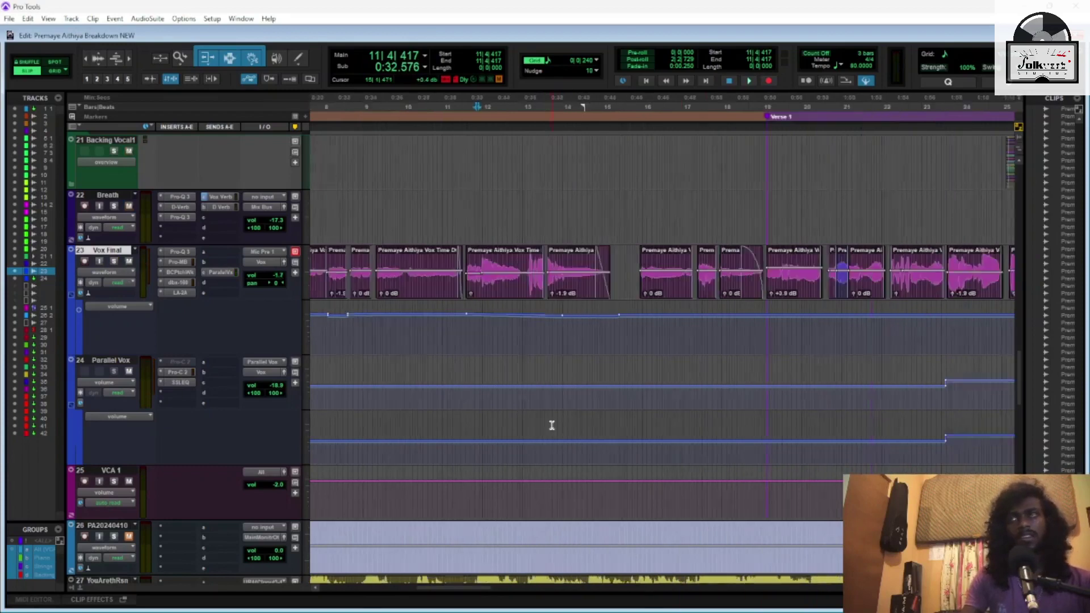
Check the Vox bus's Vox Verb and H Delay send levels in the Mix window and close the send window
key(ctrl+bracketleft)
key(ctrl+equal)
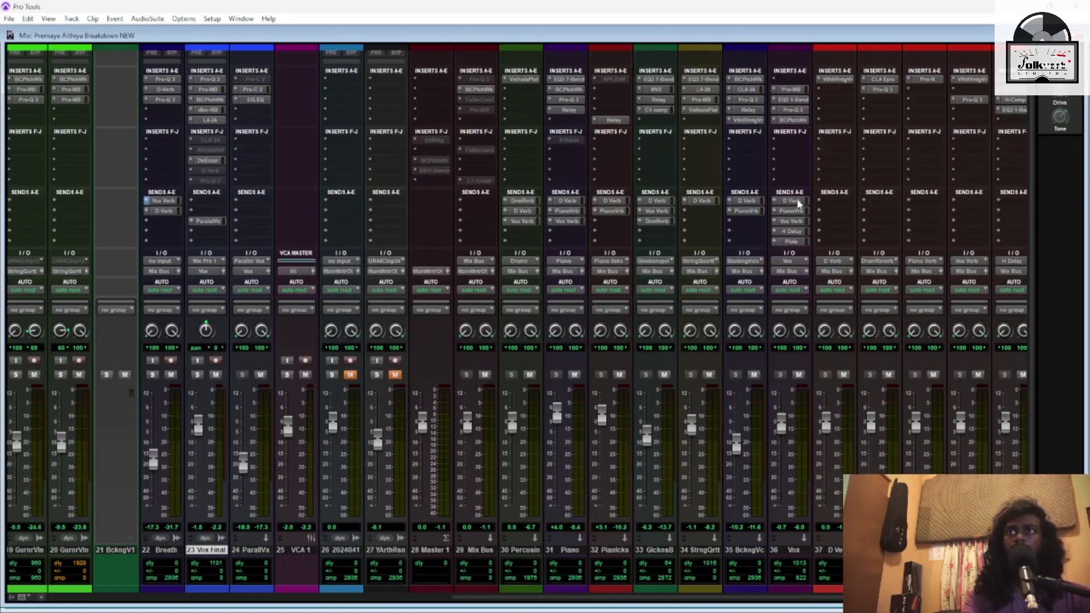
click(798, 201)
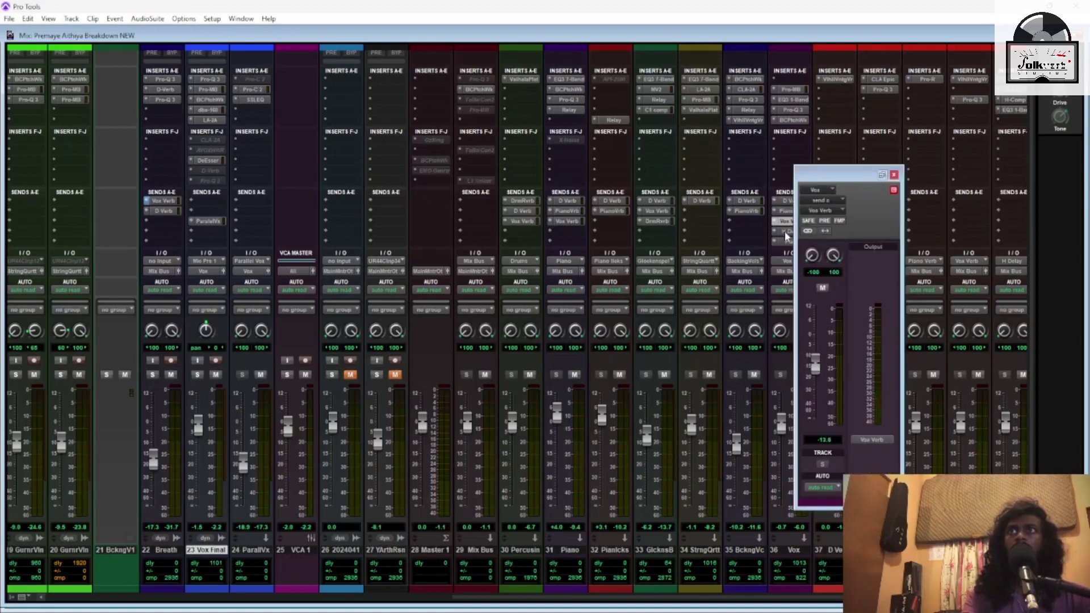
click(786, 233)
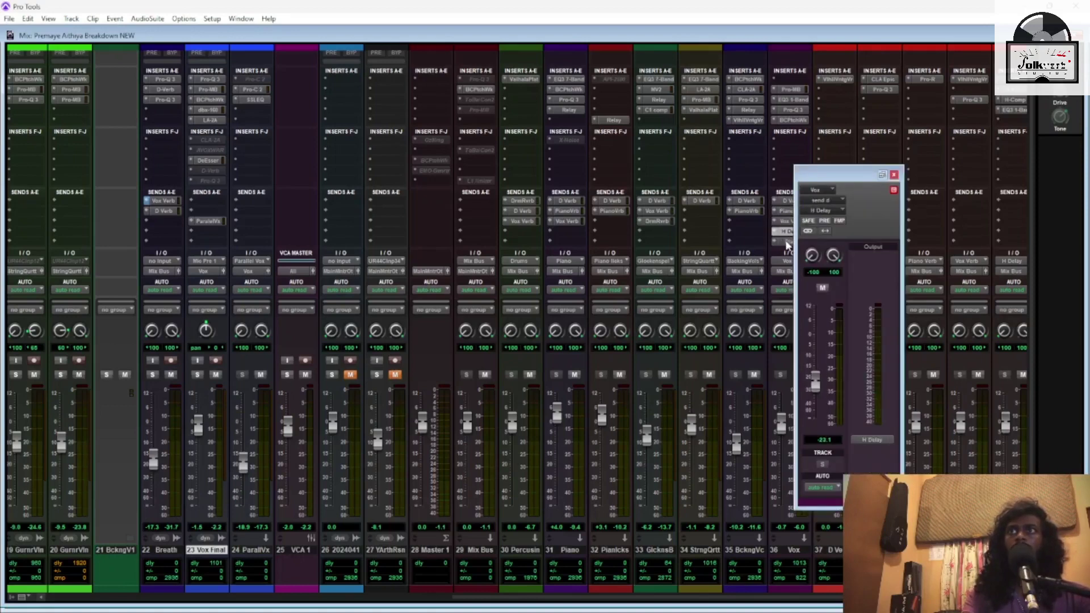
click(894, 174)
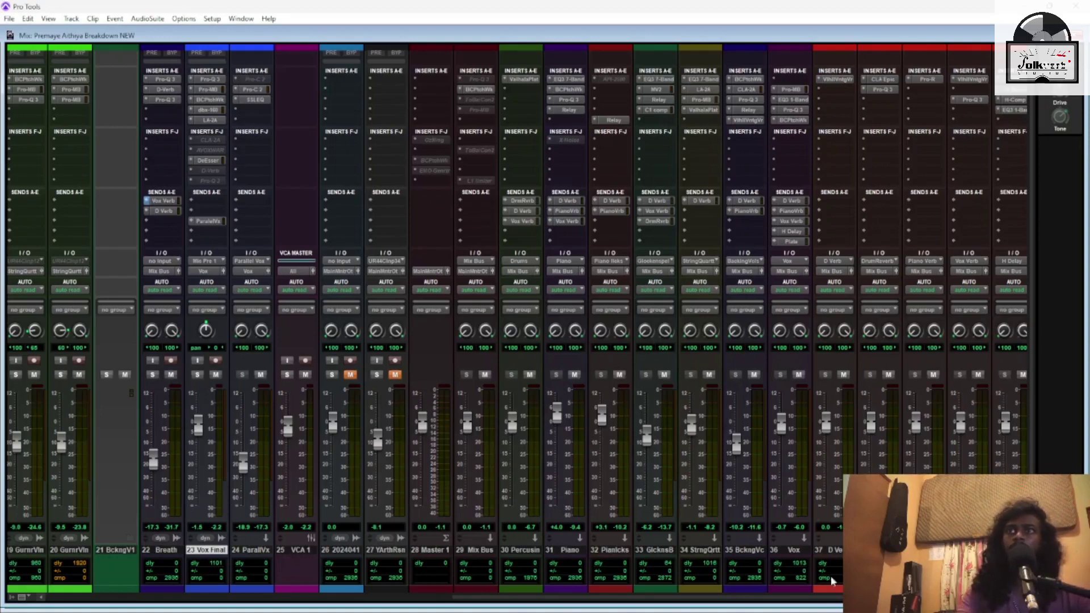
Review the Drum Reverb return's CLA Epic and the low-cut band in its Pro-Q 3, then close the plug-in window
scroll(835, 605, right, 3)
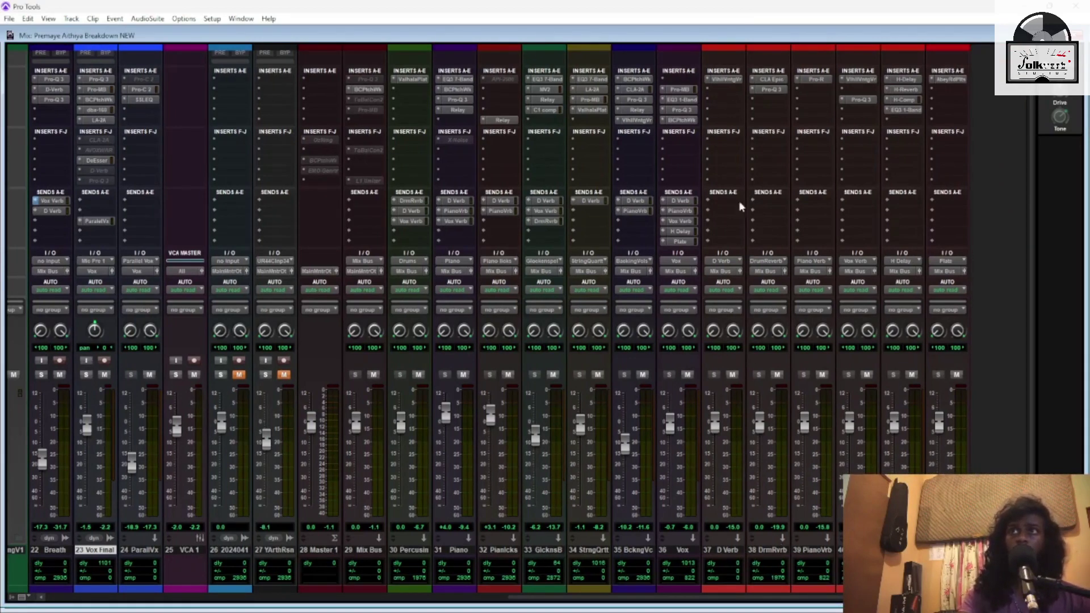
click(773, 79)
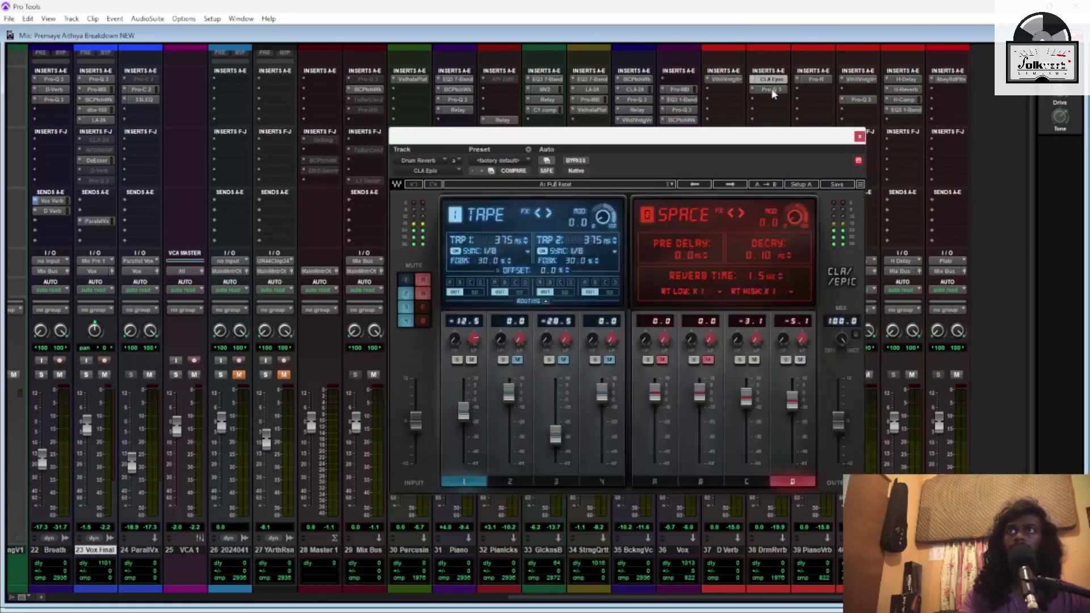
click(773, 90)
mouse_move(569, 343)
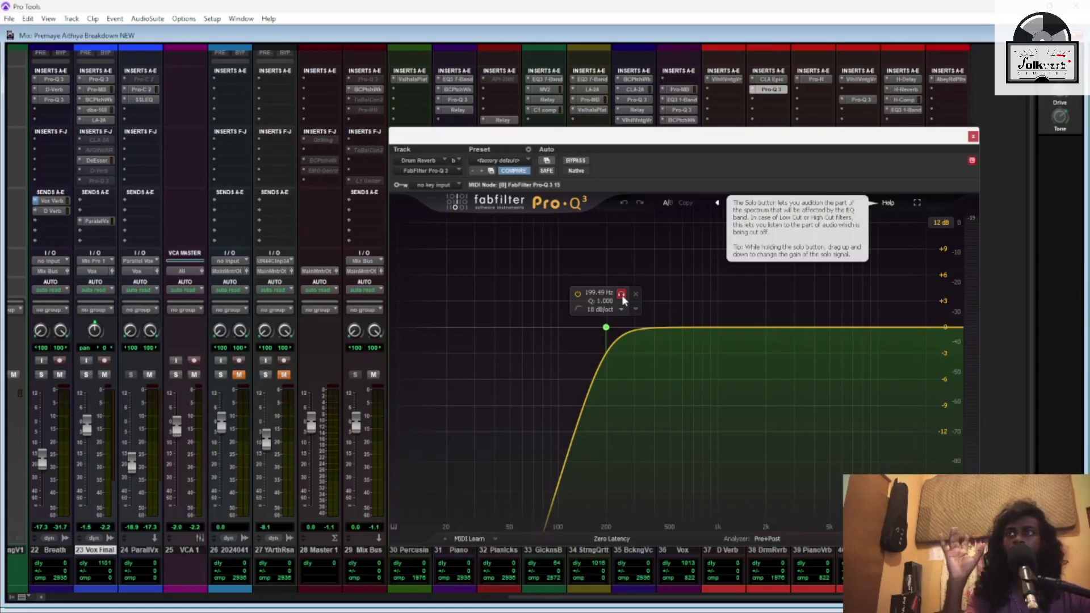
click(623, 300)
click(777, 80)
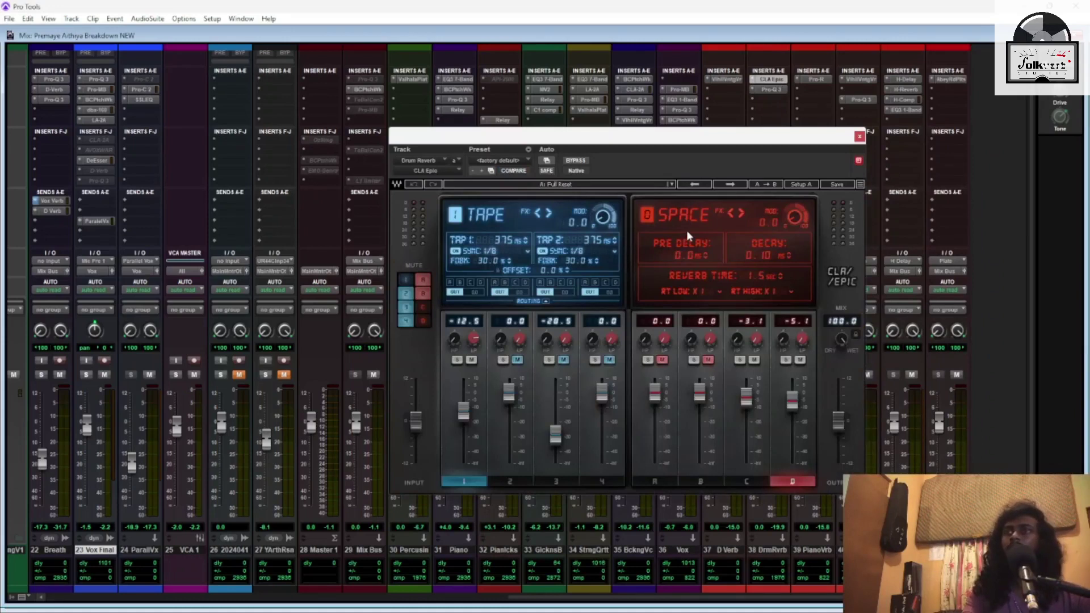
click(773, 90)
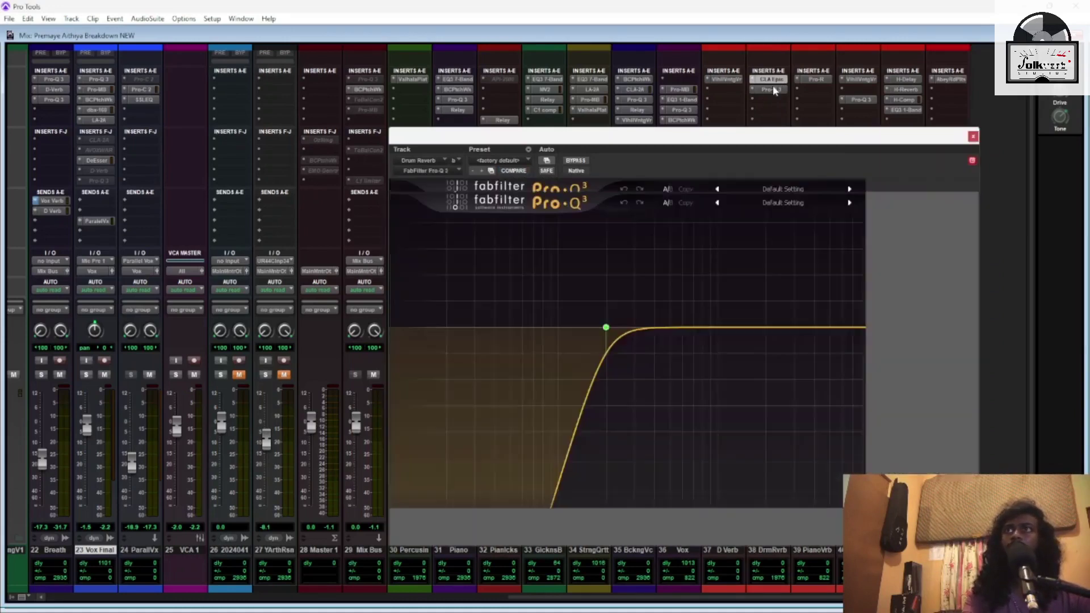
mouse_move(605, 330)
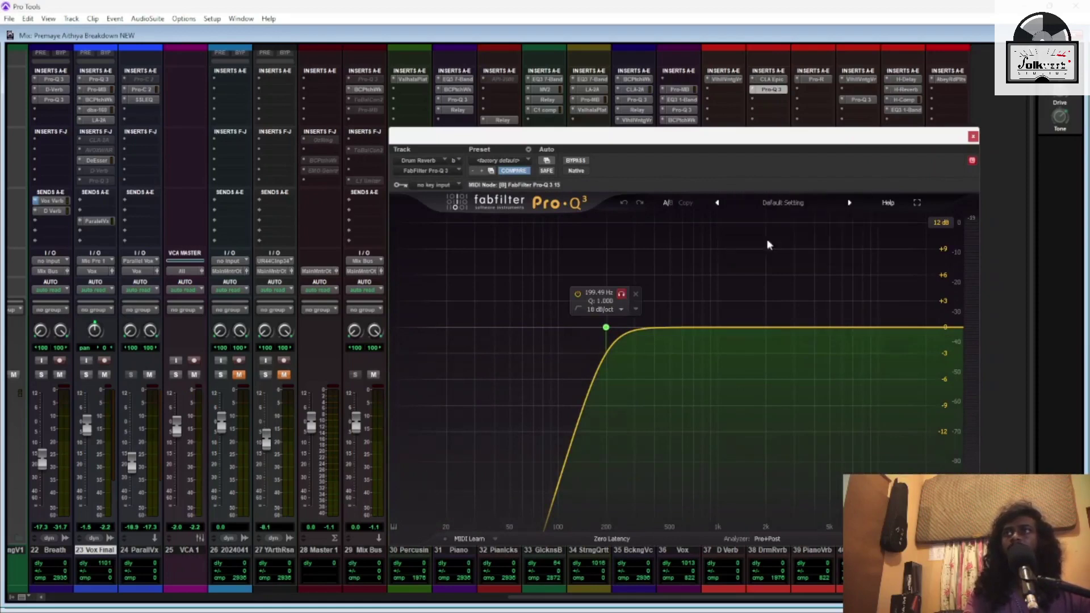
click(973, 136)
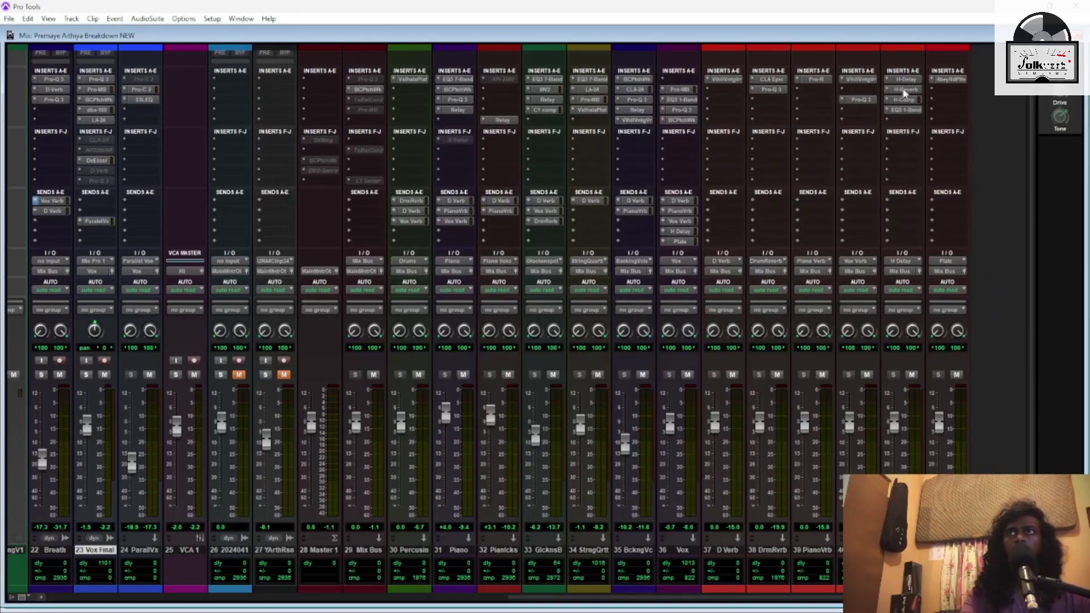
Inspect the Vox Verb return's ValhallaVintageVerb and Pro-Q 3 curve, and close the plug-in window
click(861, 79)
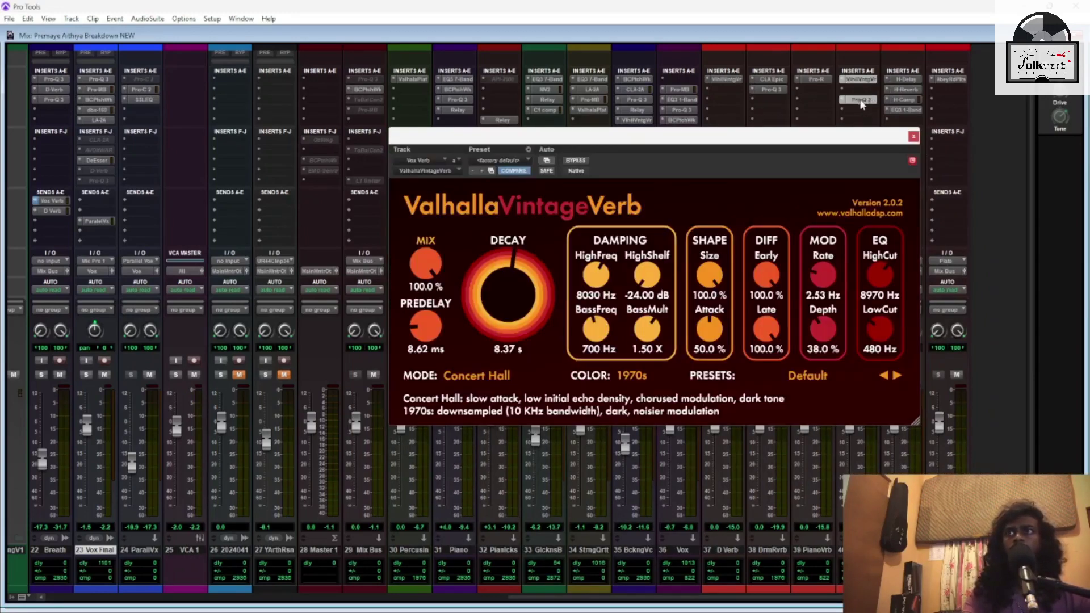
click(861, 100)
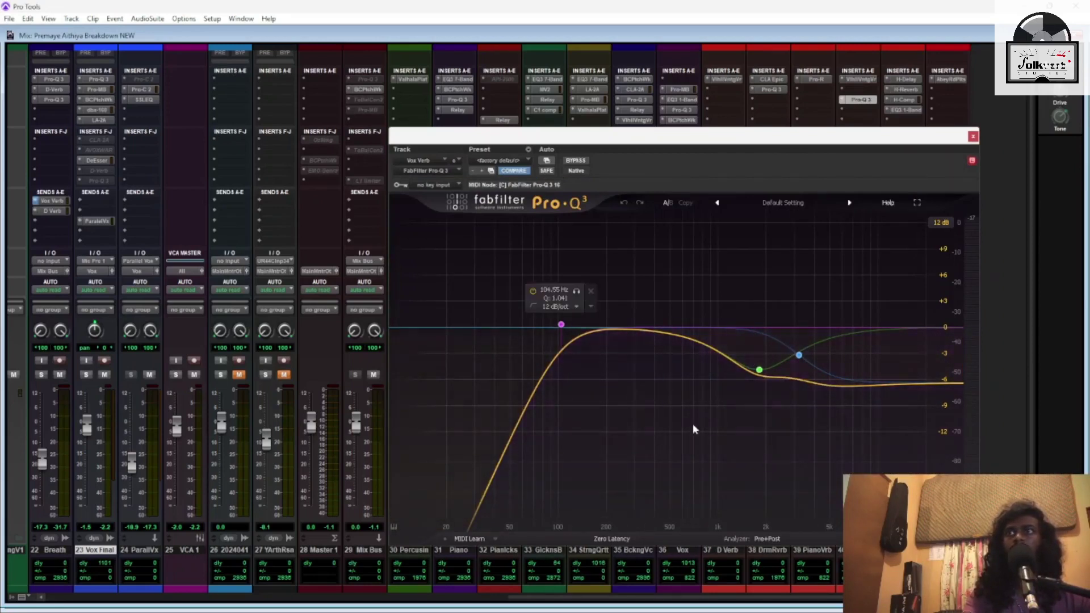
click(973, 136)
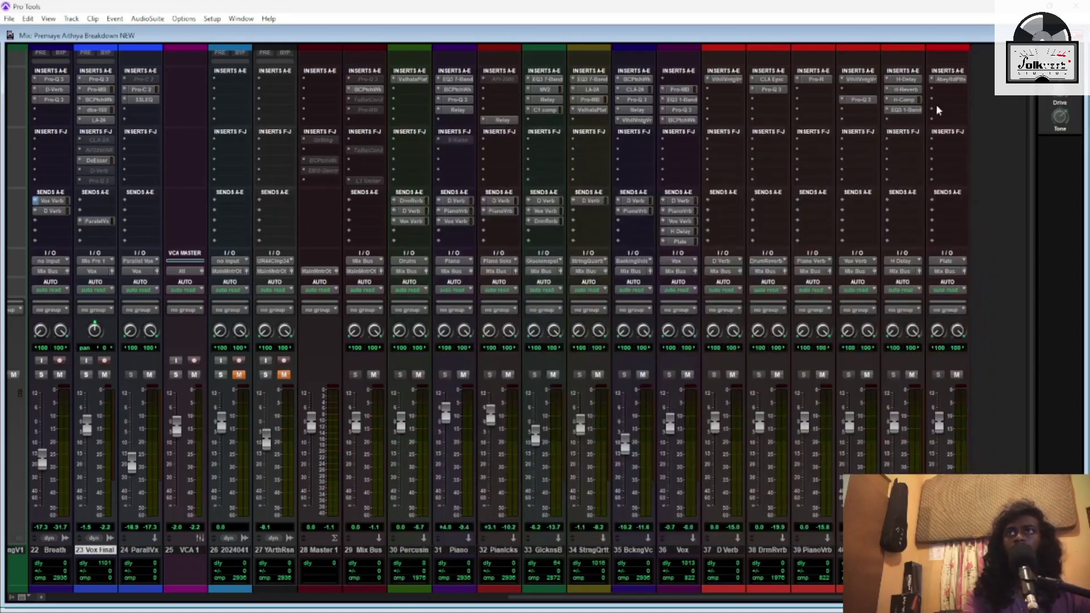
Review the H Delay return's H-Delay, H-Reverb, H-Comp and EQ3 1-Band inserts, and close the plug-in window
click(906, 80)
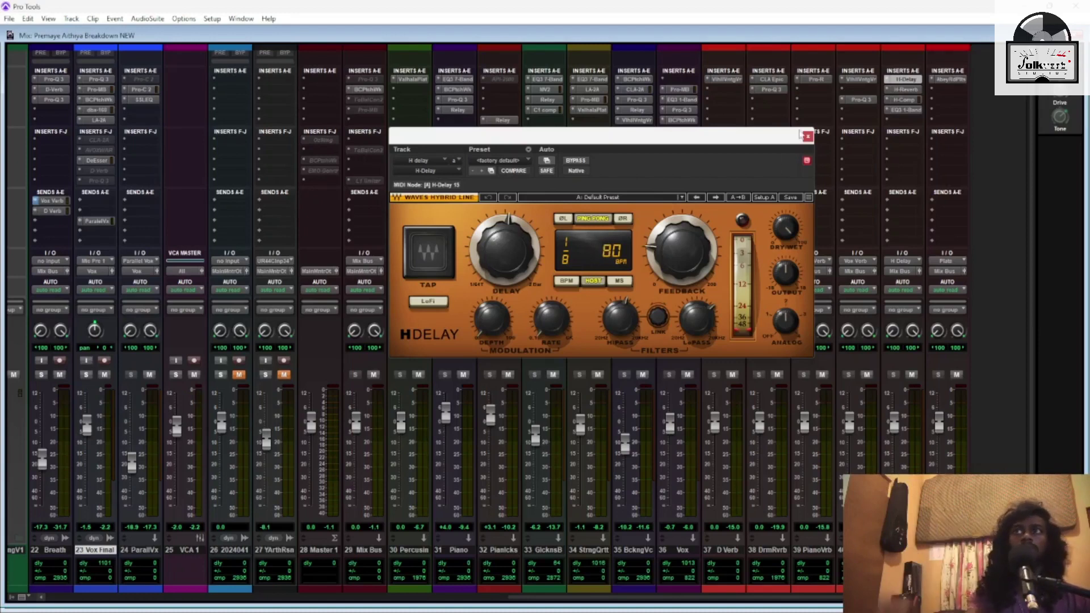
click(903, 90)
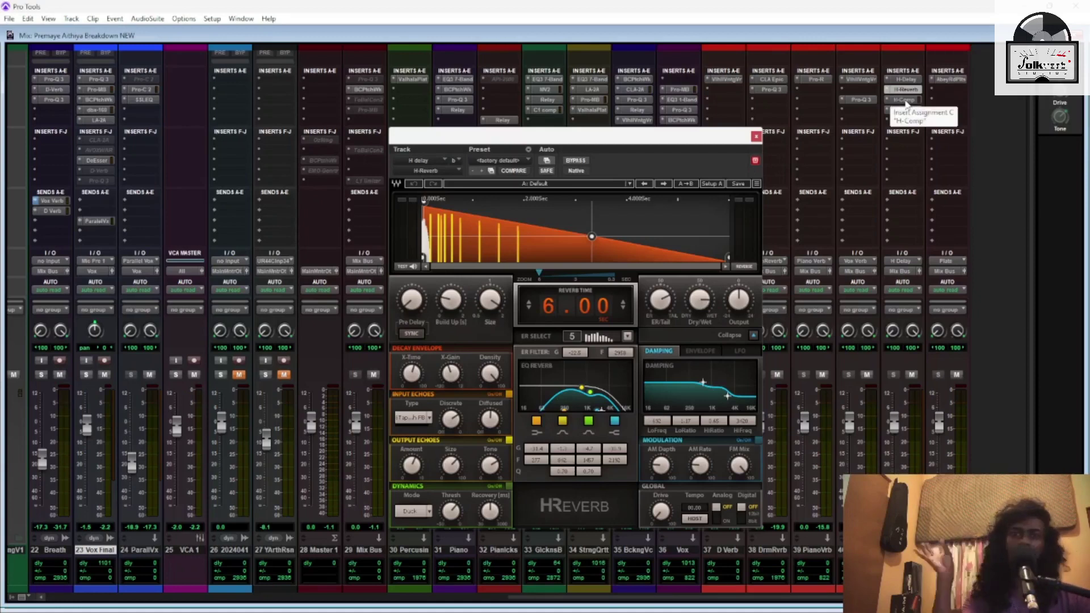
click(905, 101)
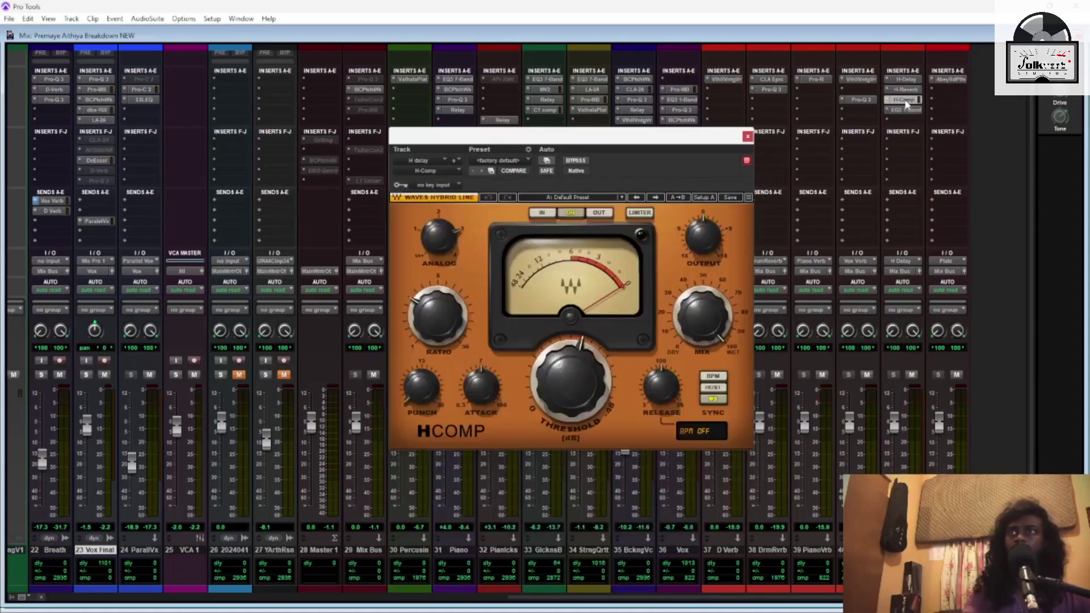
mouse_move(682, 286)
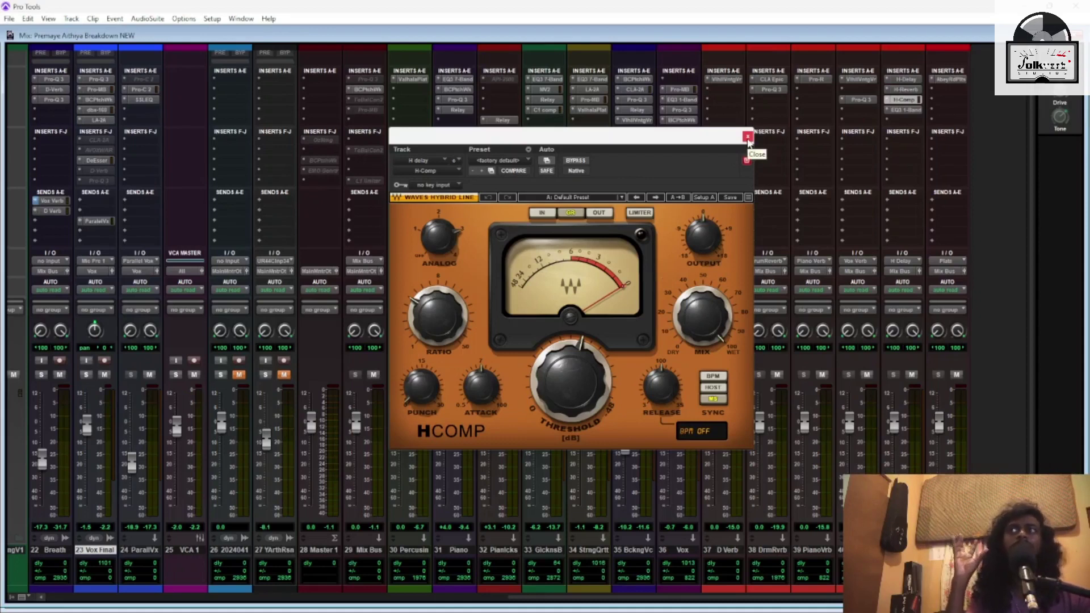
click(747, 137)
click(905, 110)
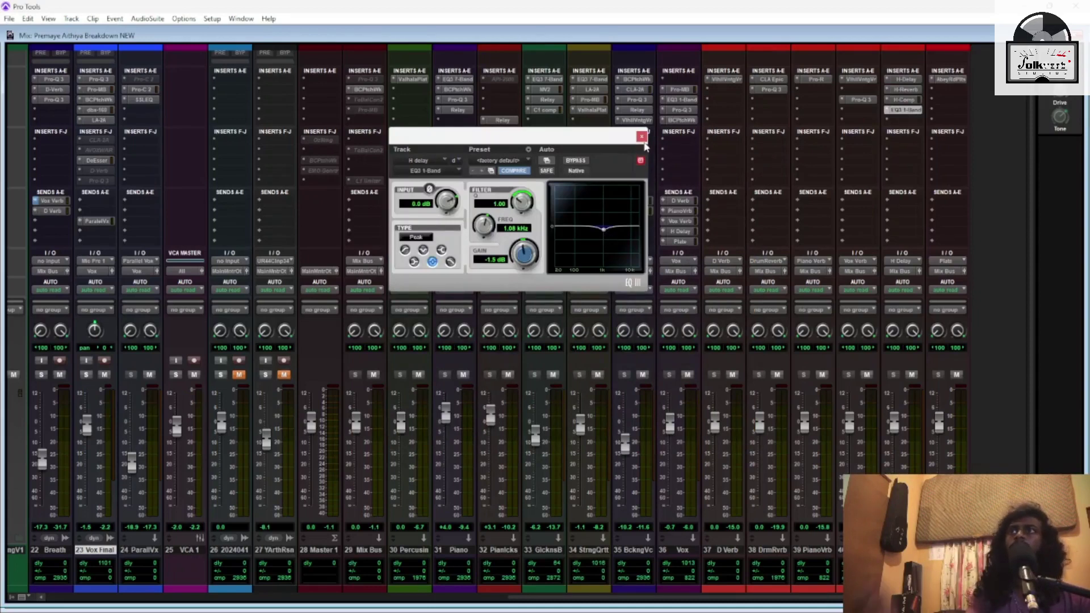
click(641, 137)
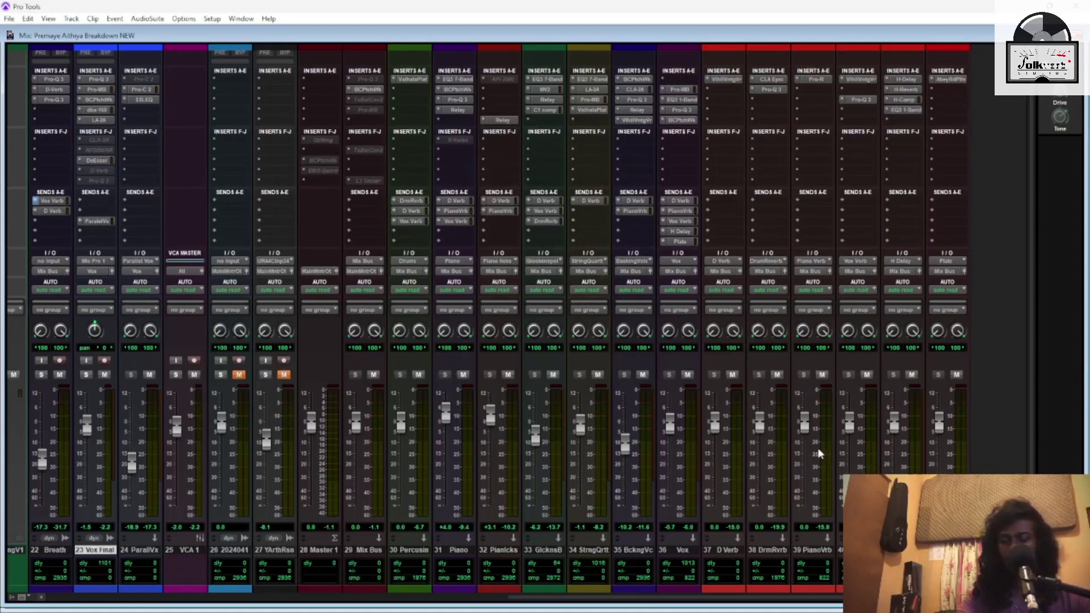
Return to the Edit window and play the soloed Vox Final from bar 5, just before Chorus 1
key(ctrl+equal)
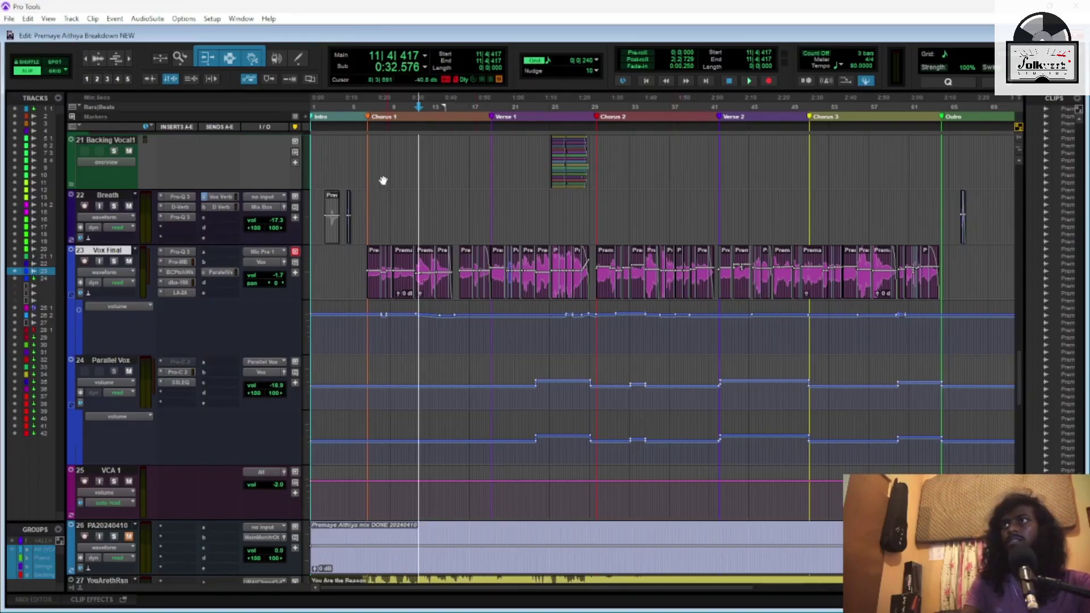
click(356, 105)
key(space)
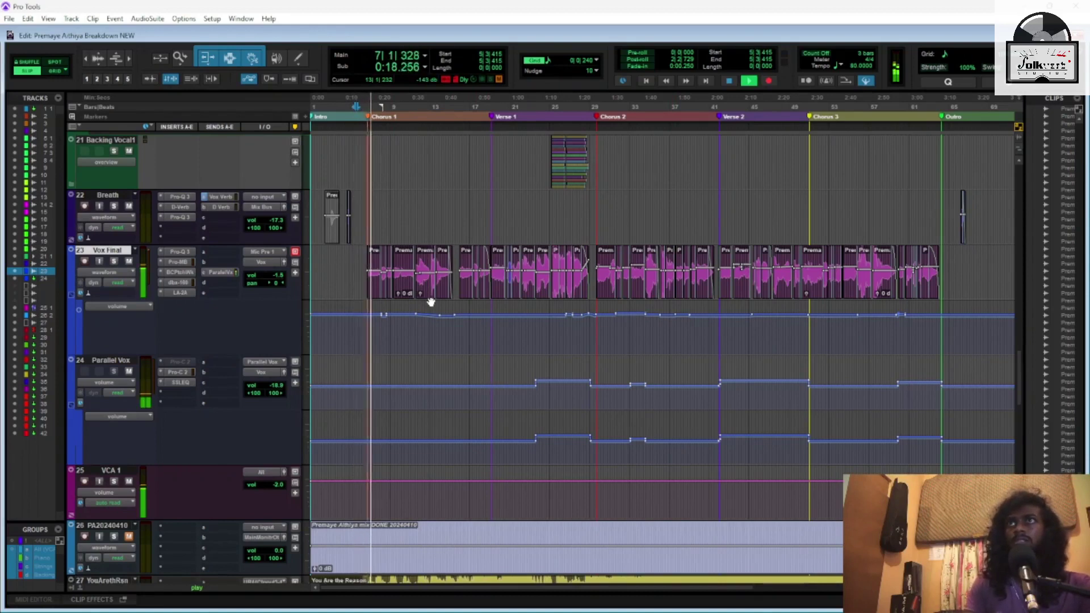
key(ctrl+])
key(ctrl+])
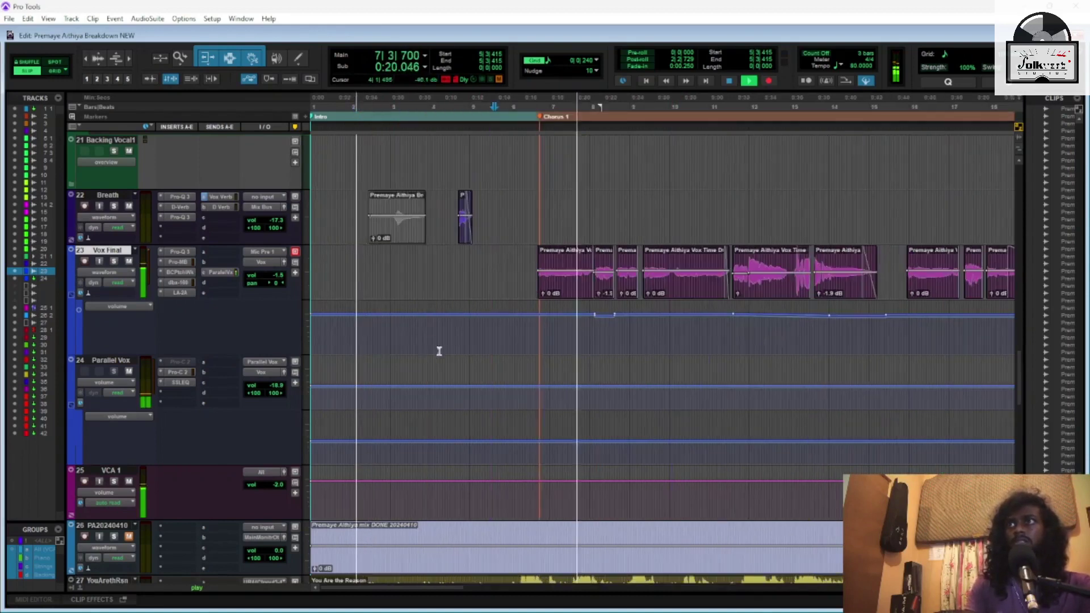
Jump playback to the start of bar 11, audition Vox Final past bar 14 and stop
key(ctrl+[)
key(ctrl+[)
key(ctrl+[)
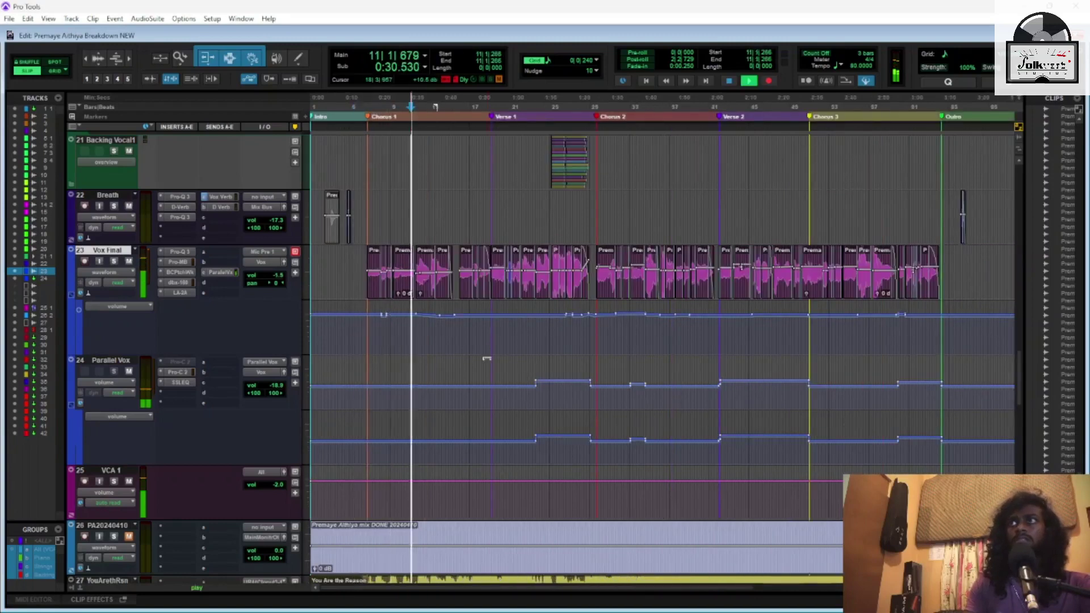
key(ctrl+])
key(ctrl+[)
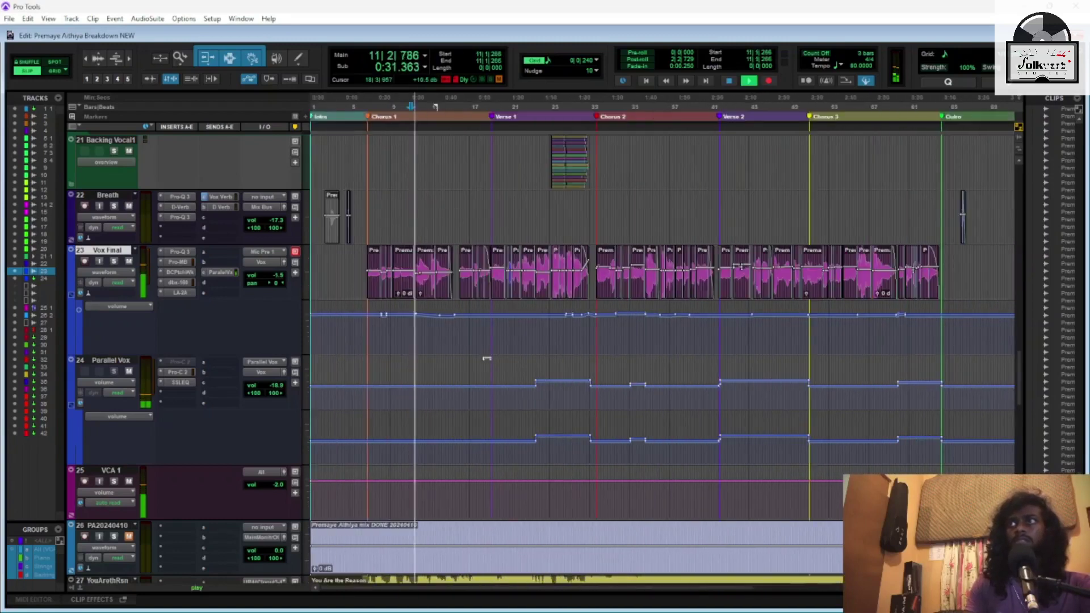
key(ctrl+])
key(ctrl+])
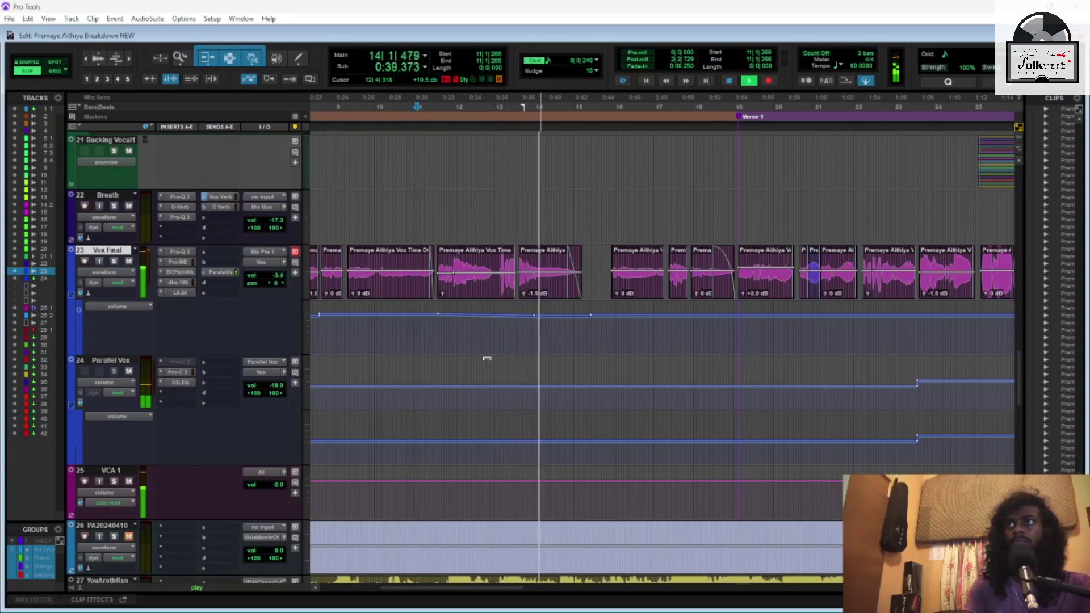
key(space)
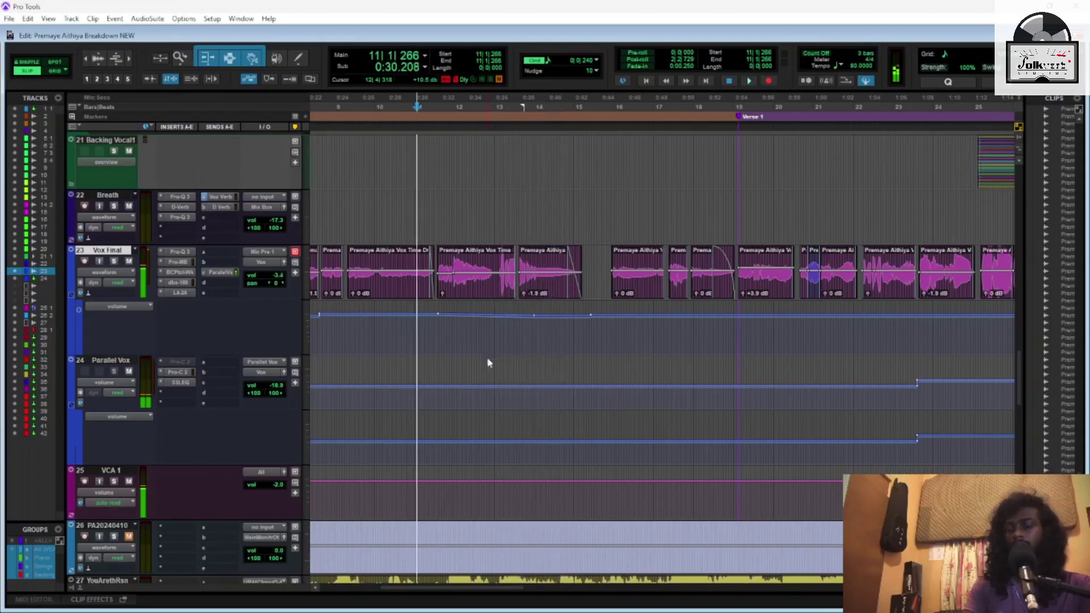
Look over the vocal tracks, buses and effect returns in the Mix window and return to the Edit window
key(ctrl+equal)
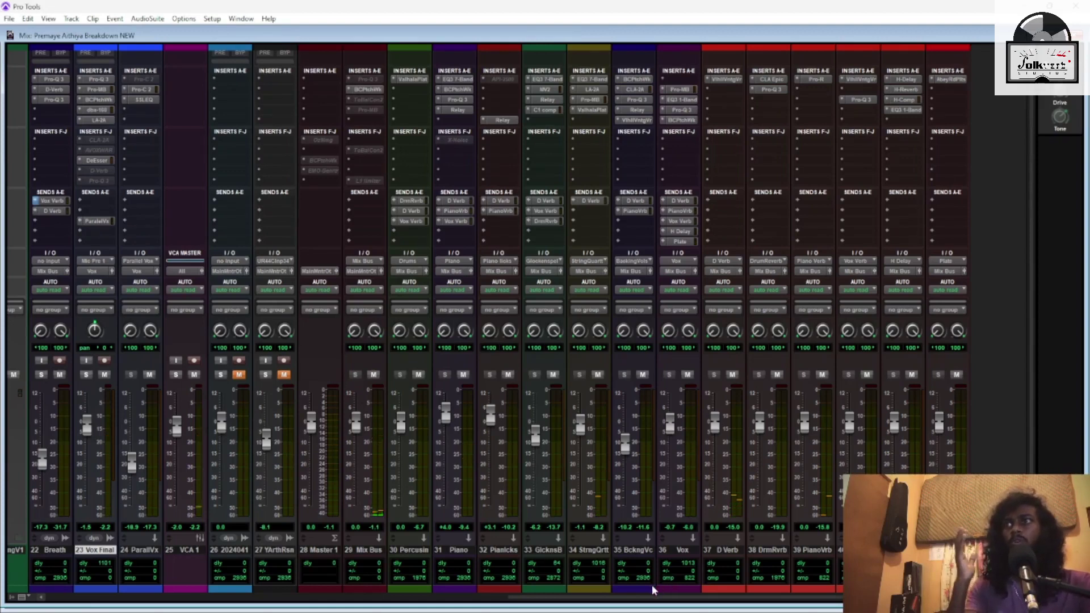
drag(652, 604, 597, 607)
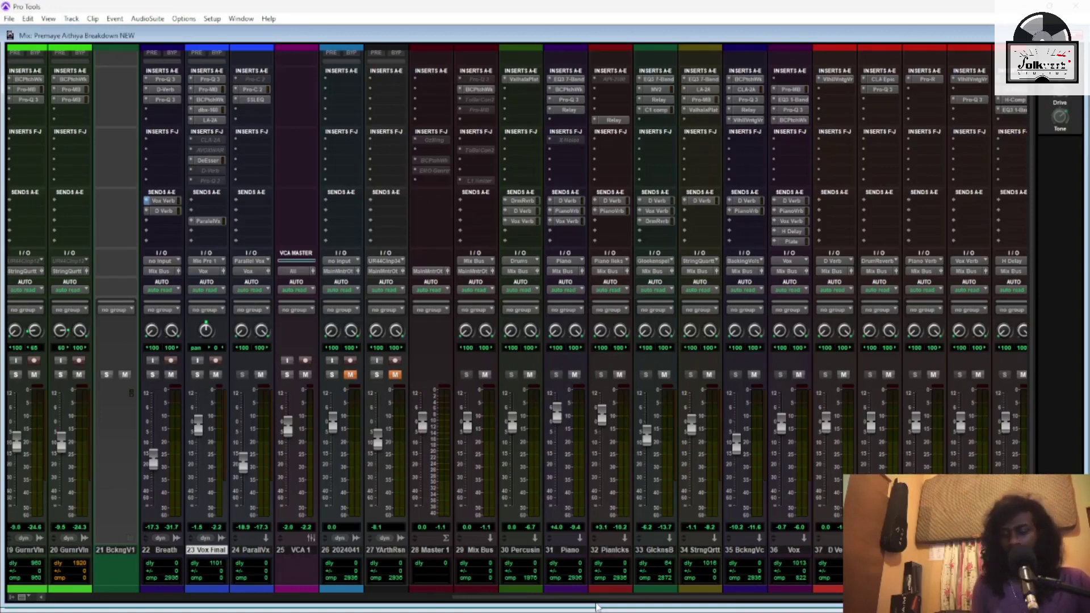
key(ctrl+equal)
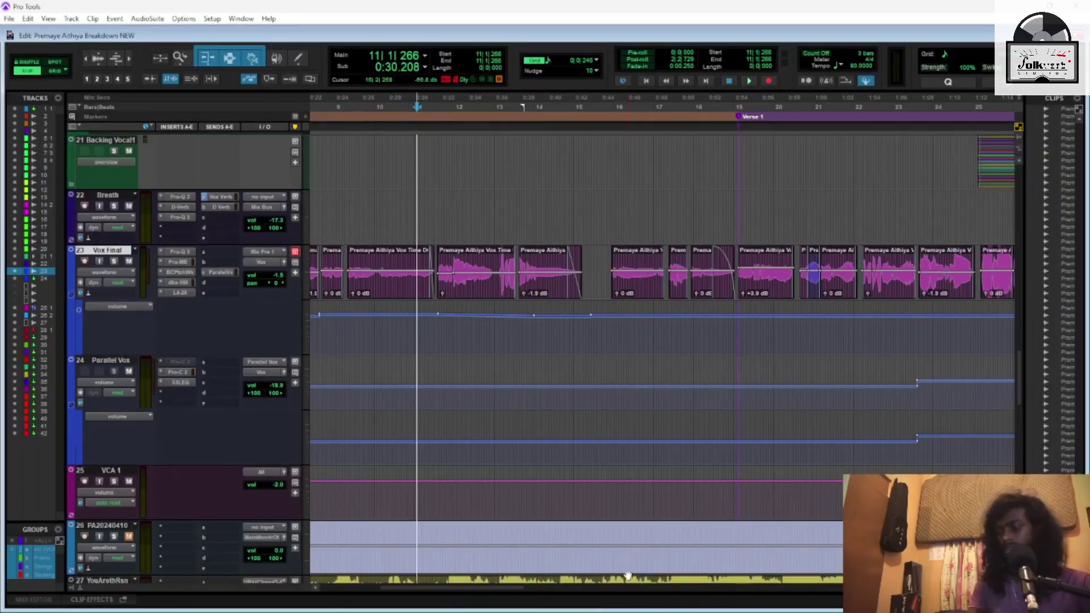
Place the playback position at bar 66 in the Outro and examine Piano 2's last clip and its Piano Verb send automation
key(alt+a)
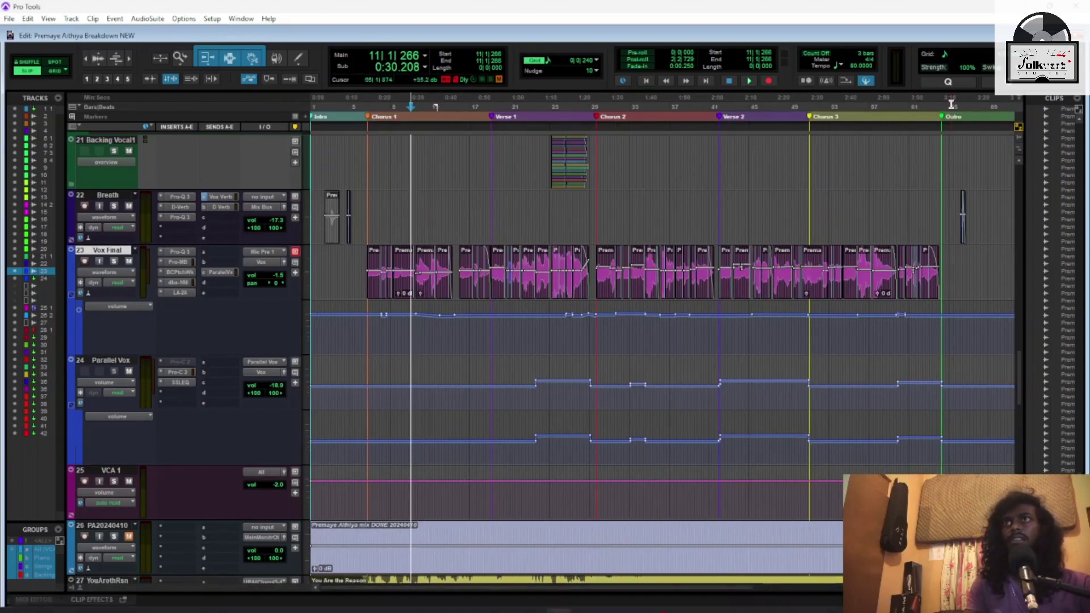
click(956, 364)
scroll(955, 364, right, 10)
scroll(640, 223, up, 6)
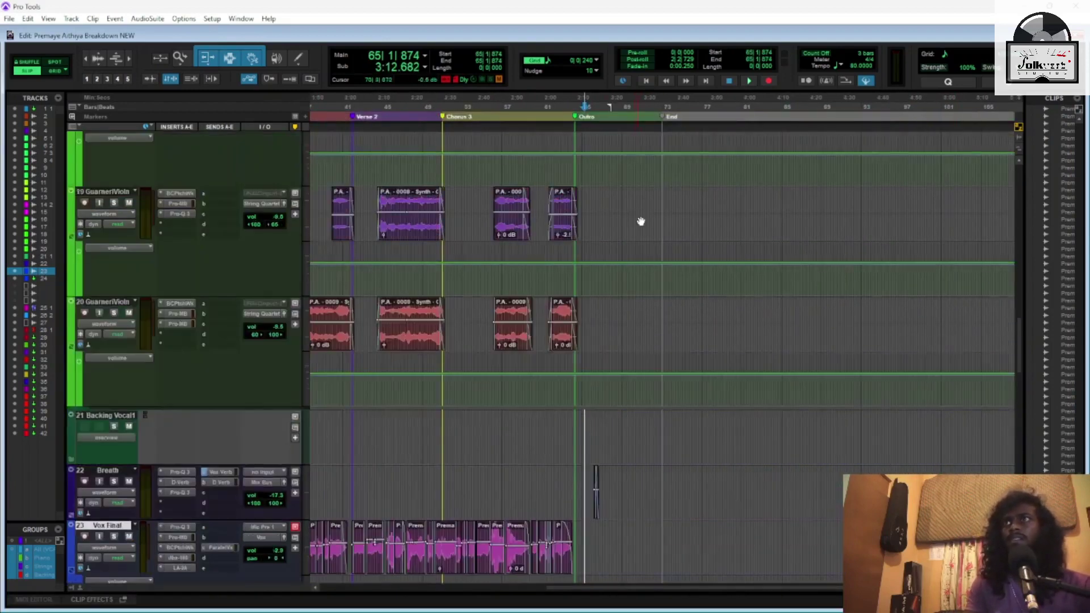
scroll(641, 223, up, 12)
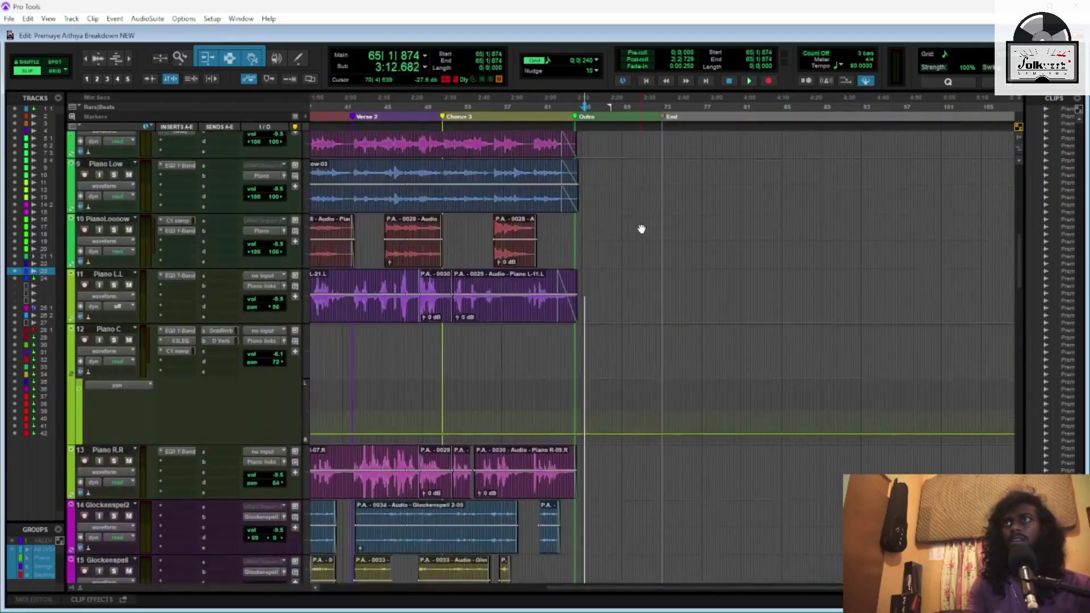
scroll(641, 227, up, 3)
key(Tab)
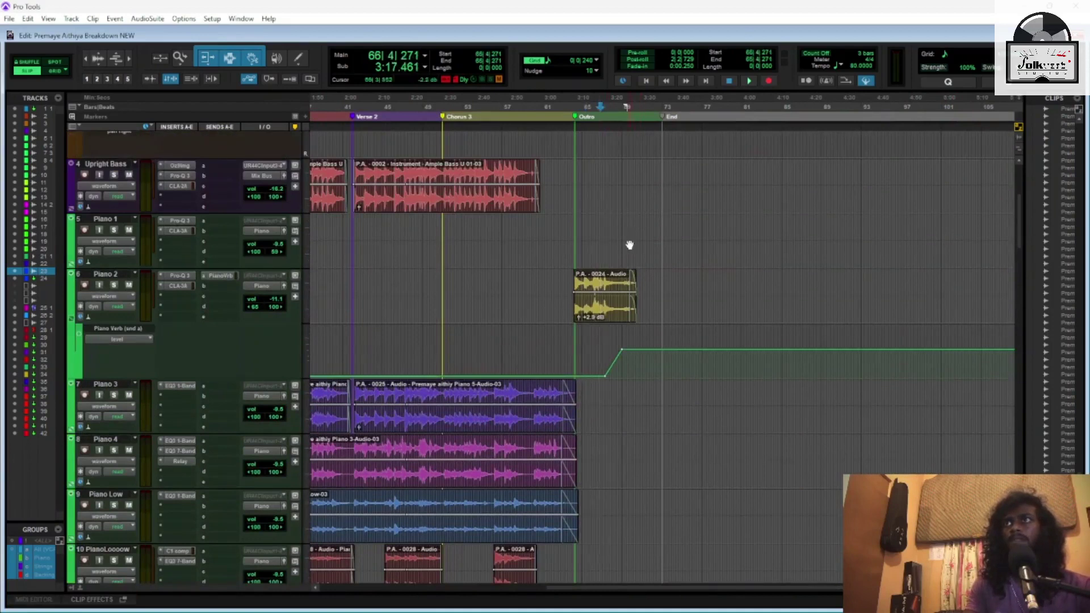
key(ctrl+])
key(ctrl+])
key(ctrl+[)
key(ctrl+[)
key(ctrl+[)
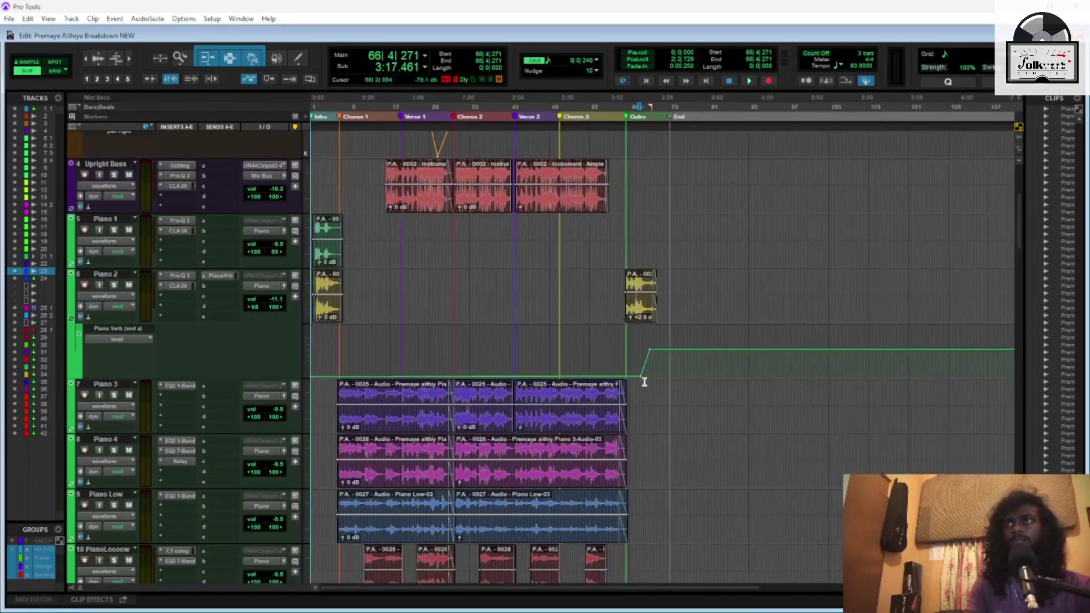
Examine the volume and send automation on the bus tracks, the vocal tracks and the string tracks
scroll(643, 386, down, 3)
scroll(642, 391, down, 10)
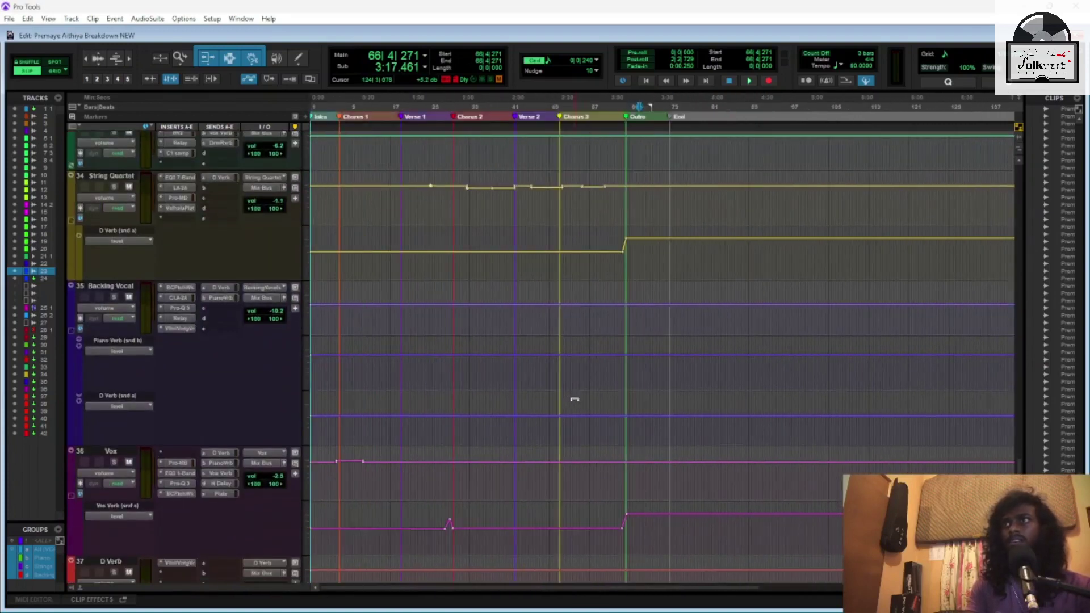
scroll(499, 320, up, 2)
scroll(499, 319, up, 12)
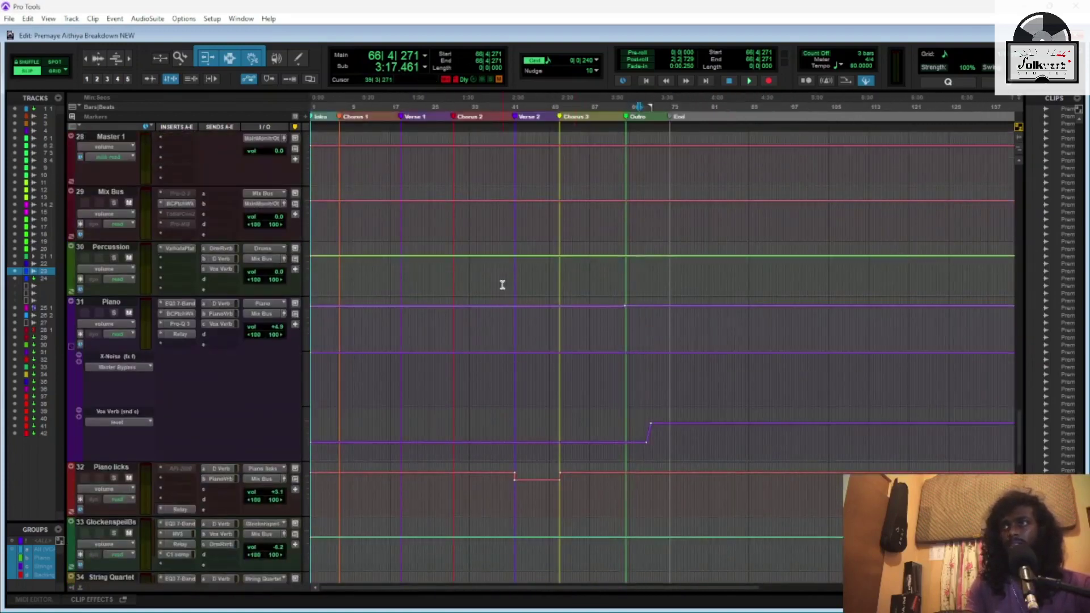
scroll(502, 285, up, 3)
scroll(502, 284, up, 10)
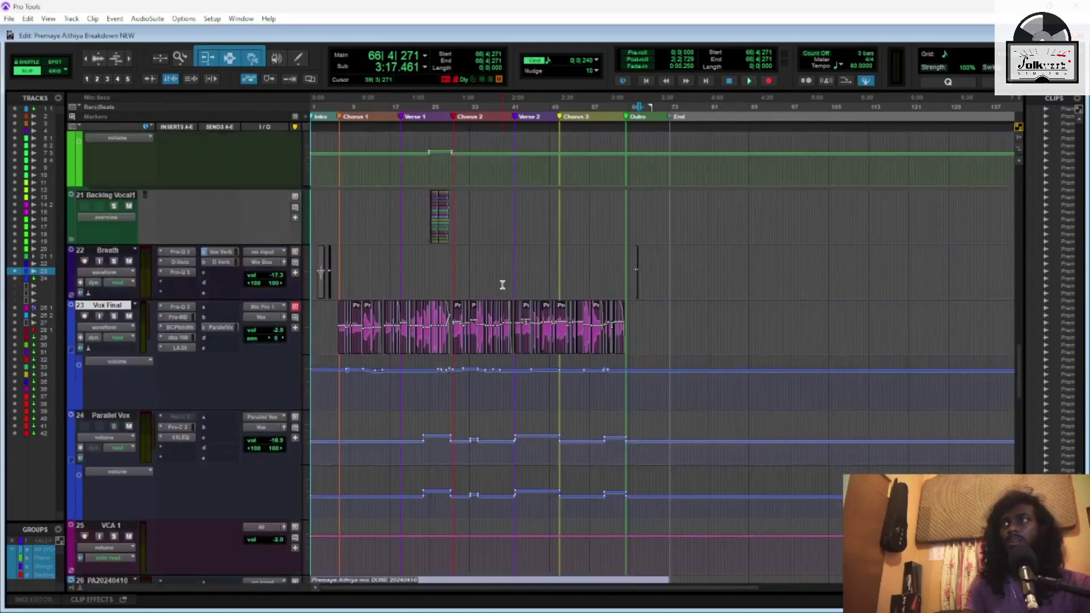
scroll(502, 285, up, 1)
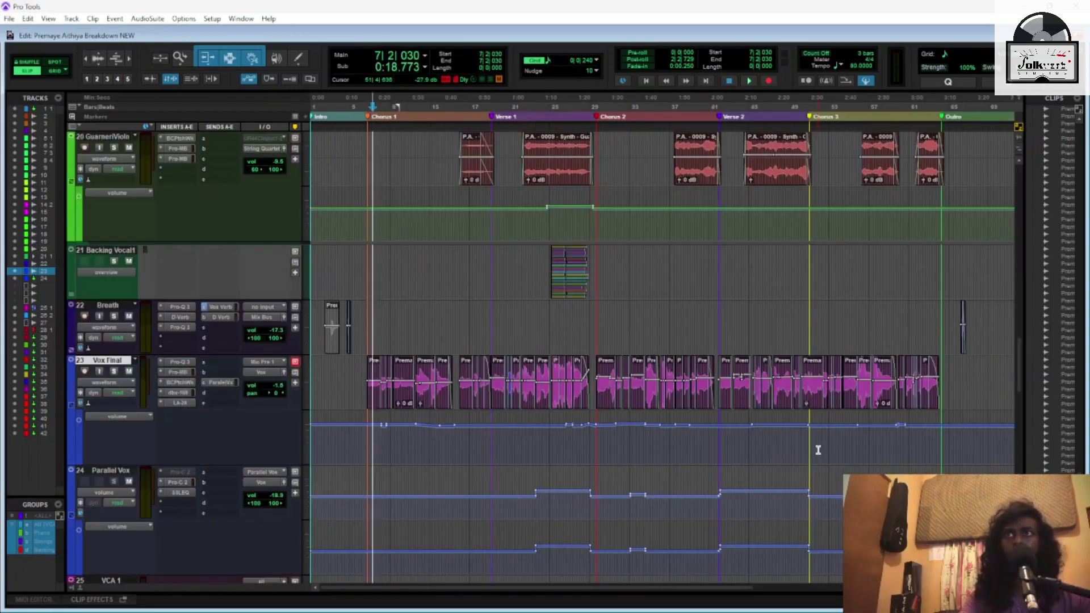
scroll(818, 446, up, 5)
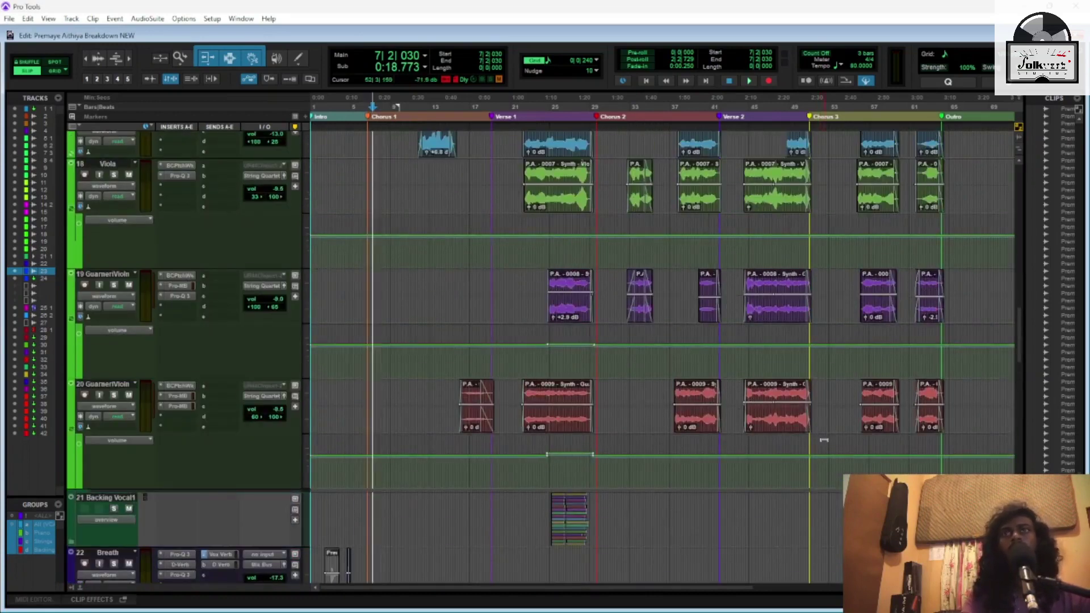
scroll(821, 426, up, 3)
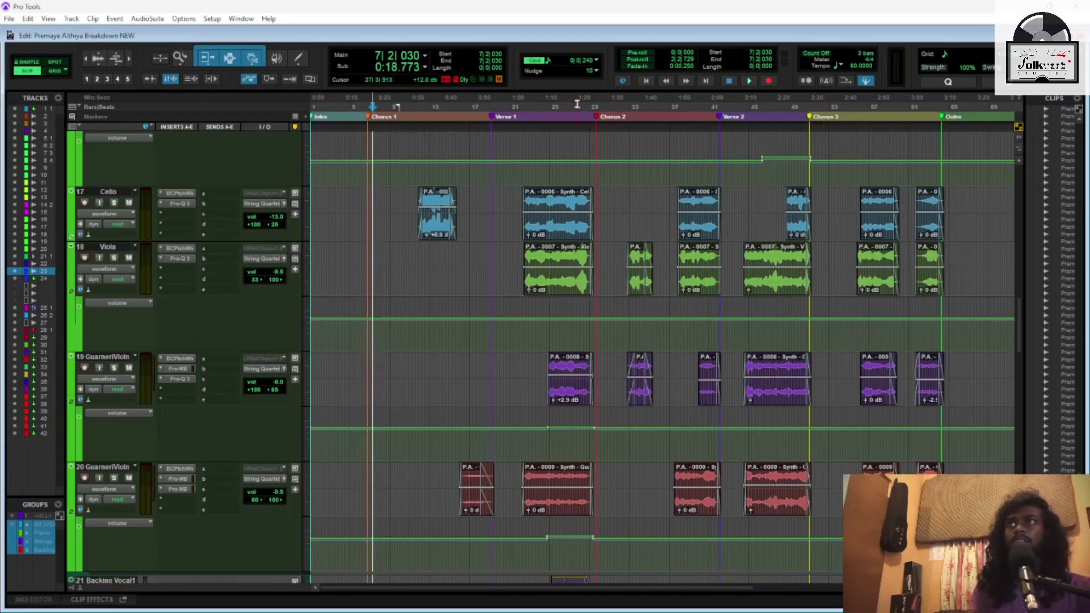
Place the playback position at bar 27 and inspect the string clips and their volume automation around the end of Verse 1
click(579, 400)
key(ctrl+])
scroll(656, 406, right, 4)
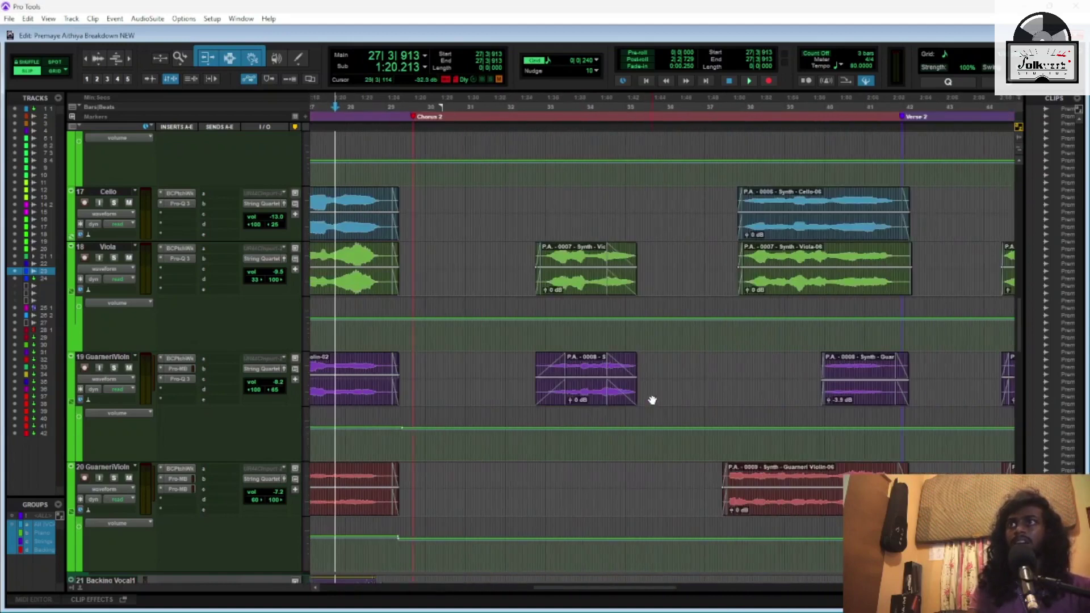
scroll(653, 403, left, 3)
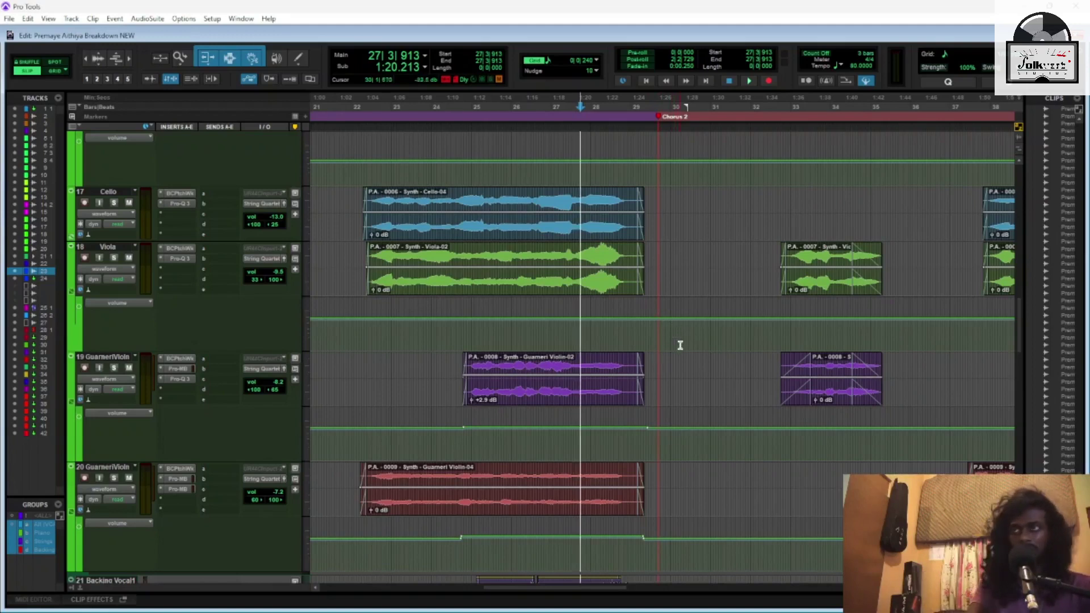
key(r)
key(r)
key(r)
key(t)
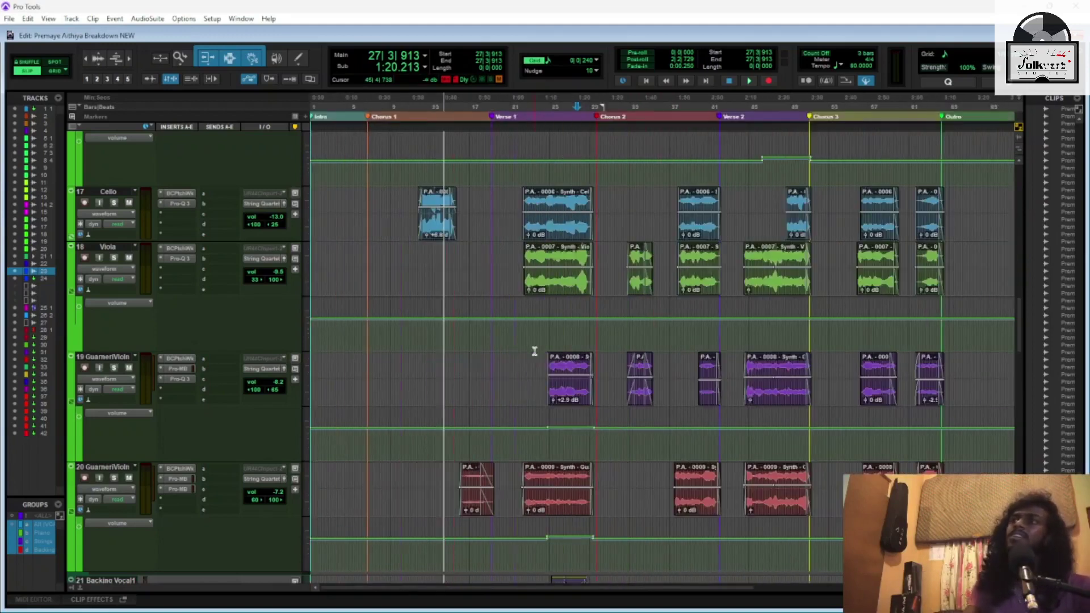
Review the automation lanes from the vocals and strings up to Cymbal's panning and Piano 2's Piano Verb send
scroll(535, 352, down, 5)
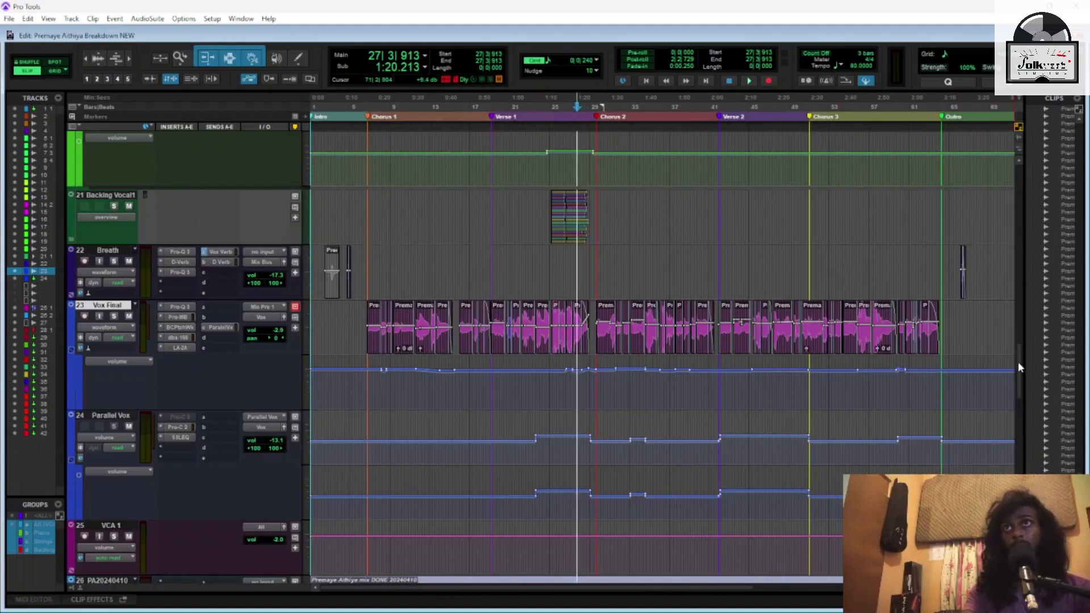
drag(1018, 363, 1037, 176)
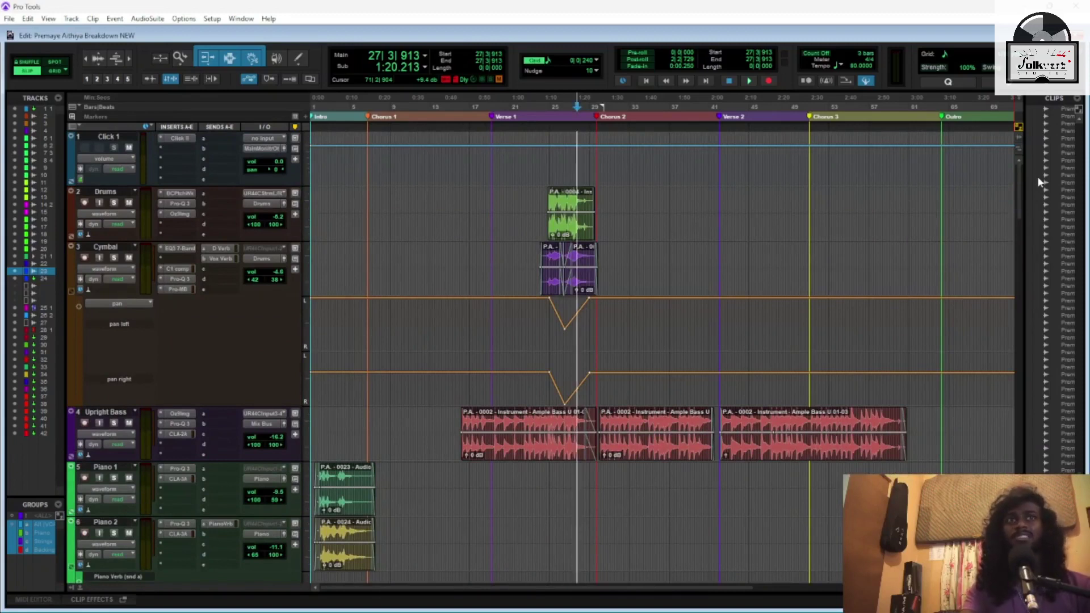
drag(1037, 176, 1034, 189)
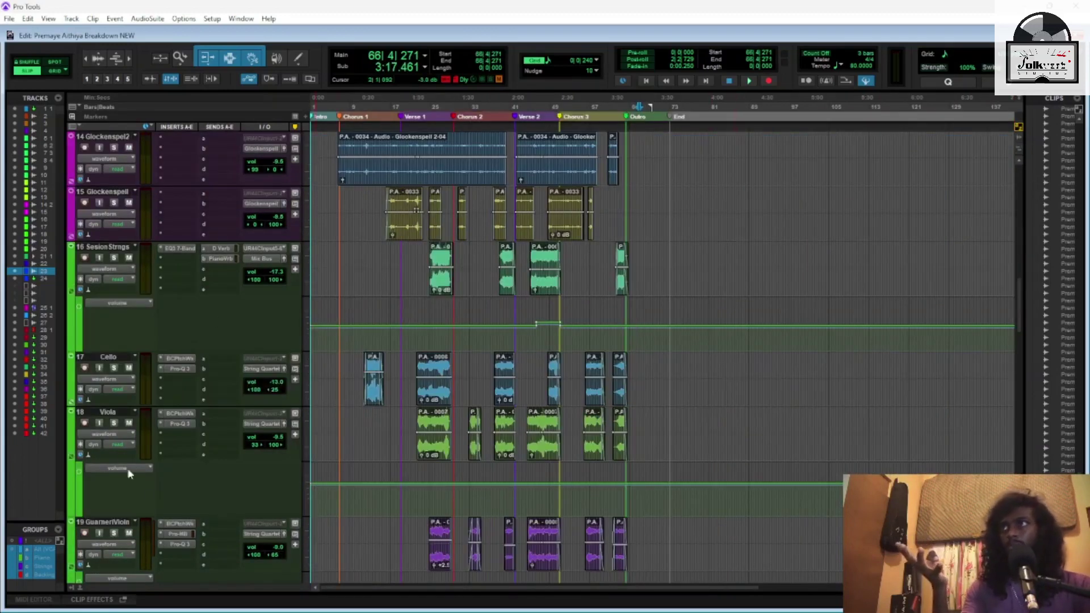
scroll(534, 420, down, 4)
scroll(533, 420, down, 5)
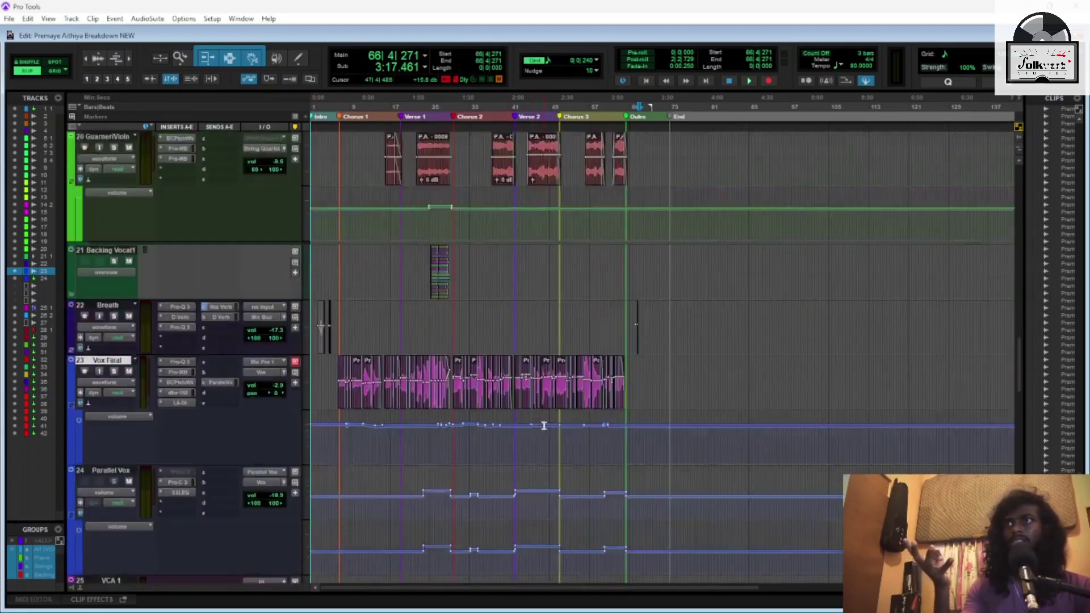
scroll(546, 423, up, 6)
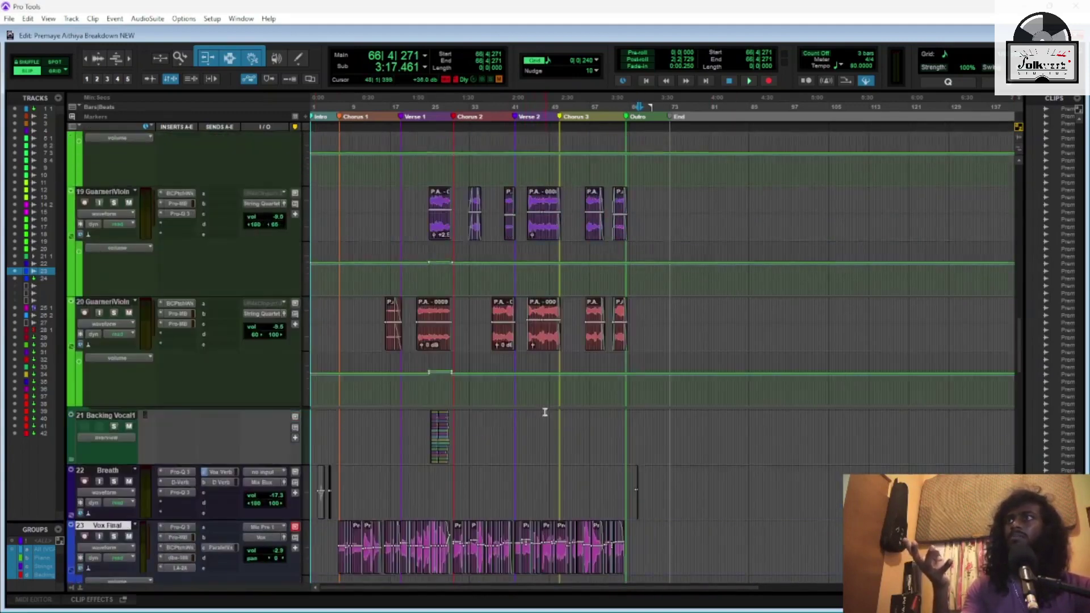
scroll(545, 411, up, 15)
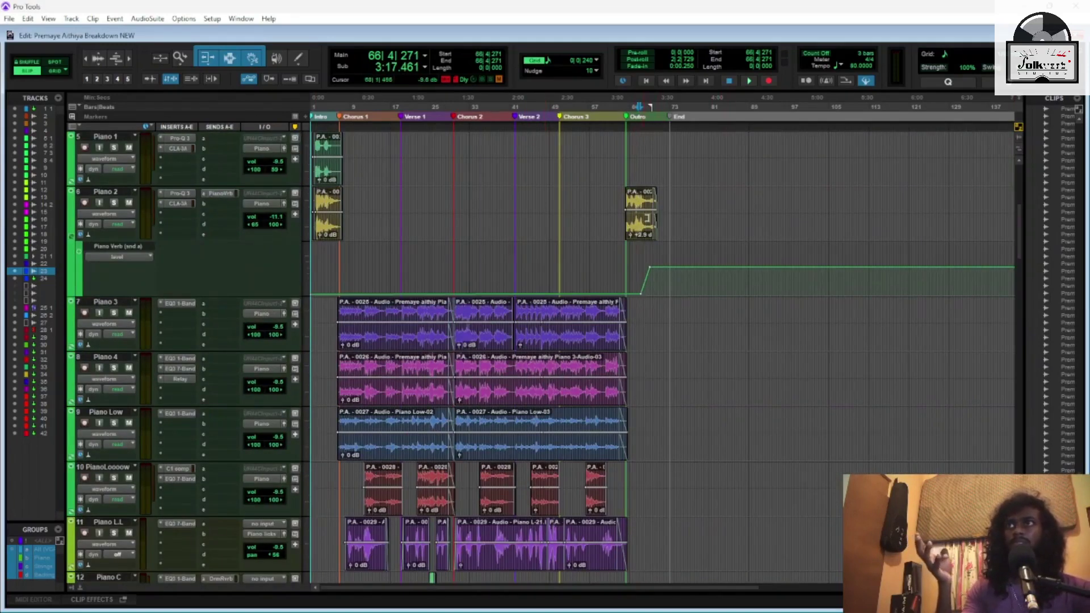
Play from bar 27 through the Vox bus's Vox Verb send bump just before Chorus 2 and stop
drag(1017, 240, 1016, 500)
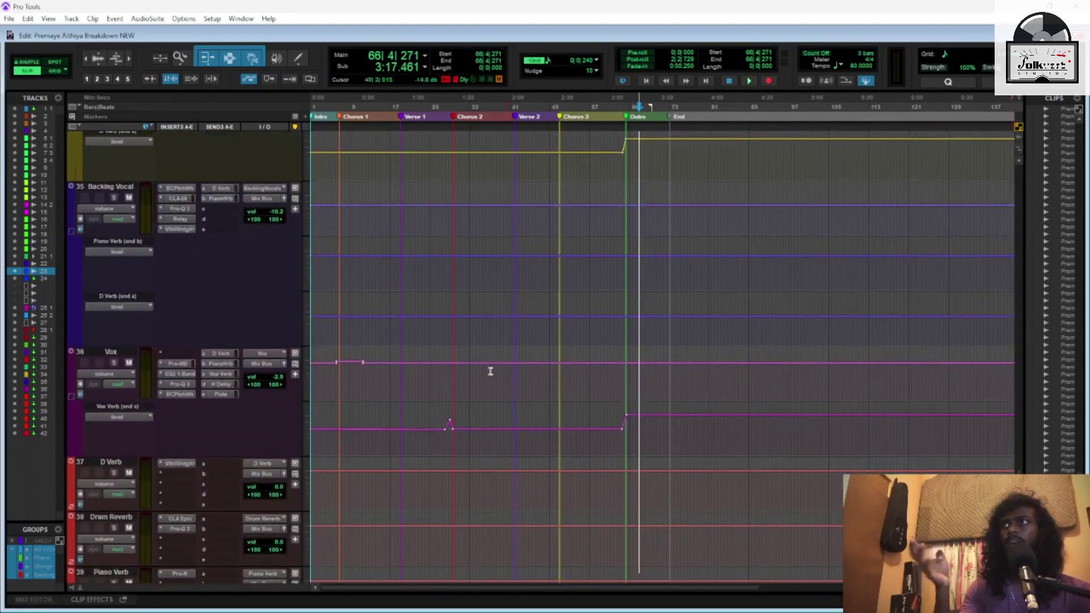
click(444, 427)
key(ctrl+])
key(ctrl+])
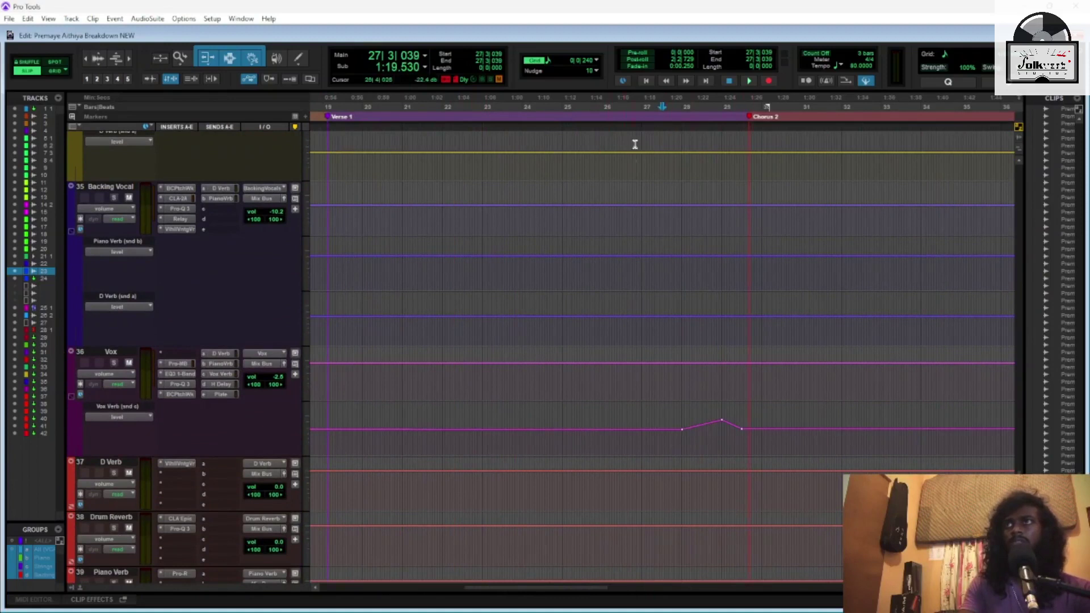
click(630, 107)
click(664, 108)
key(space)
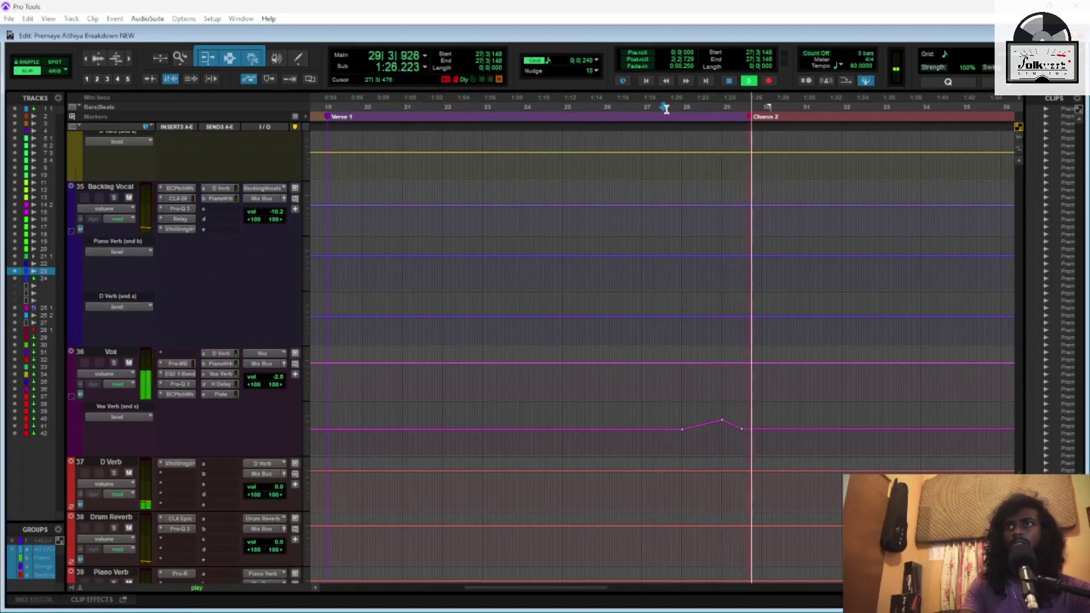
key(space)
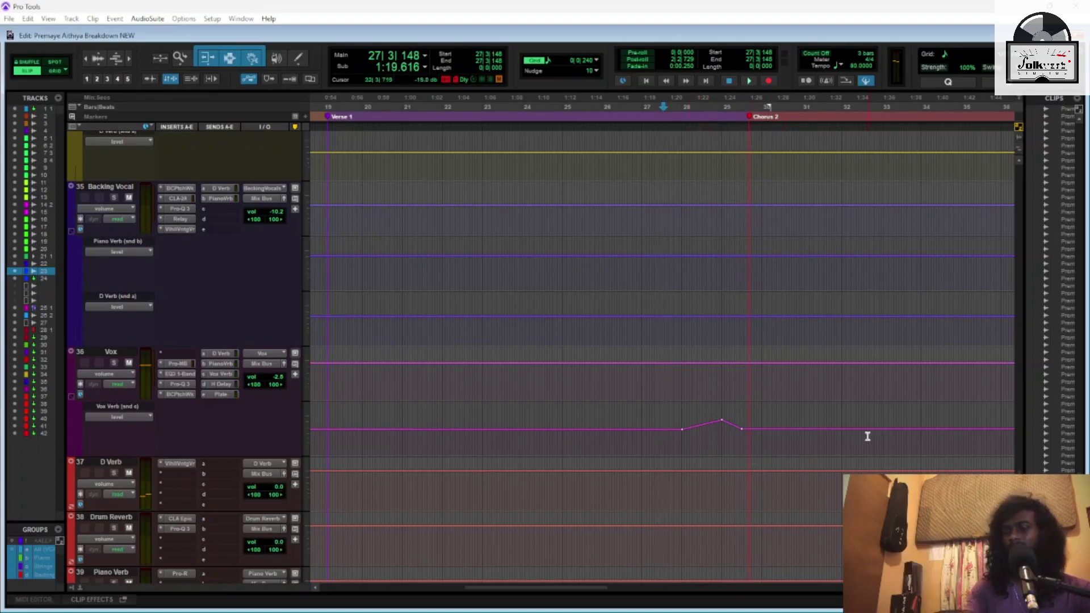
Play from bar 62 into the Outro to hear the Vox and String Quartet reverb send rises, and stop
key(ctrl+bracketleft)
key(ctrl+bracketleft)
scroll(823, 437, right, 5)
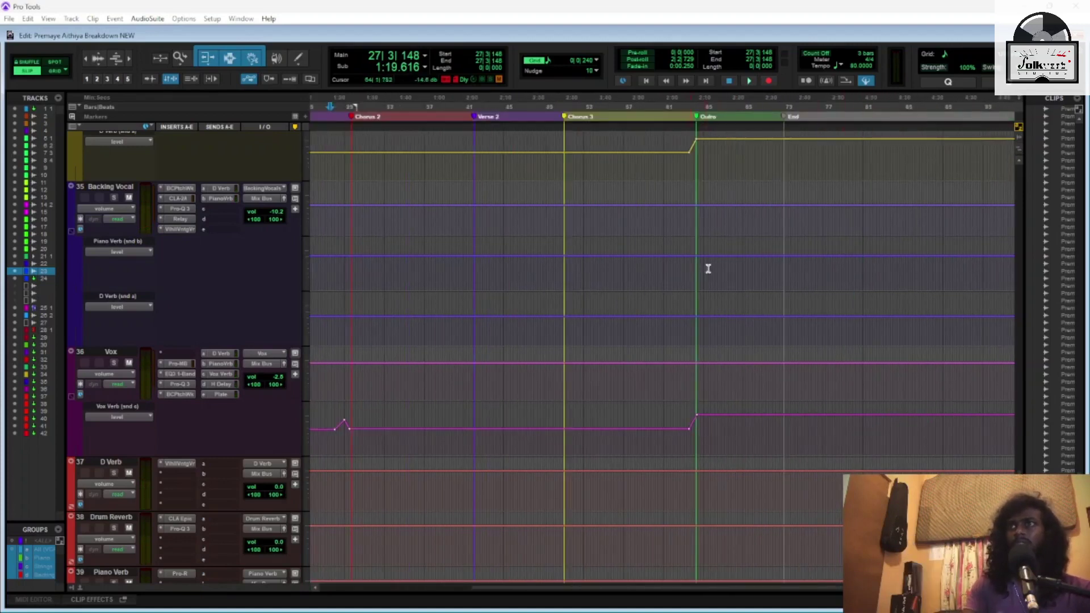
click(682, 105)
key(space)
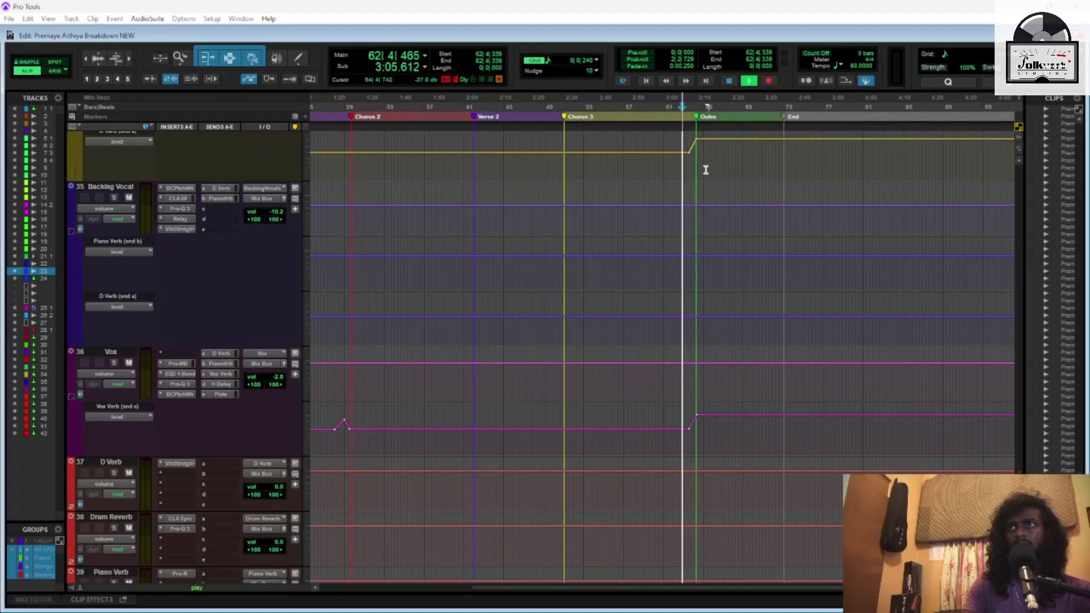
scroll(708, 170, up, 3)
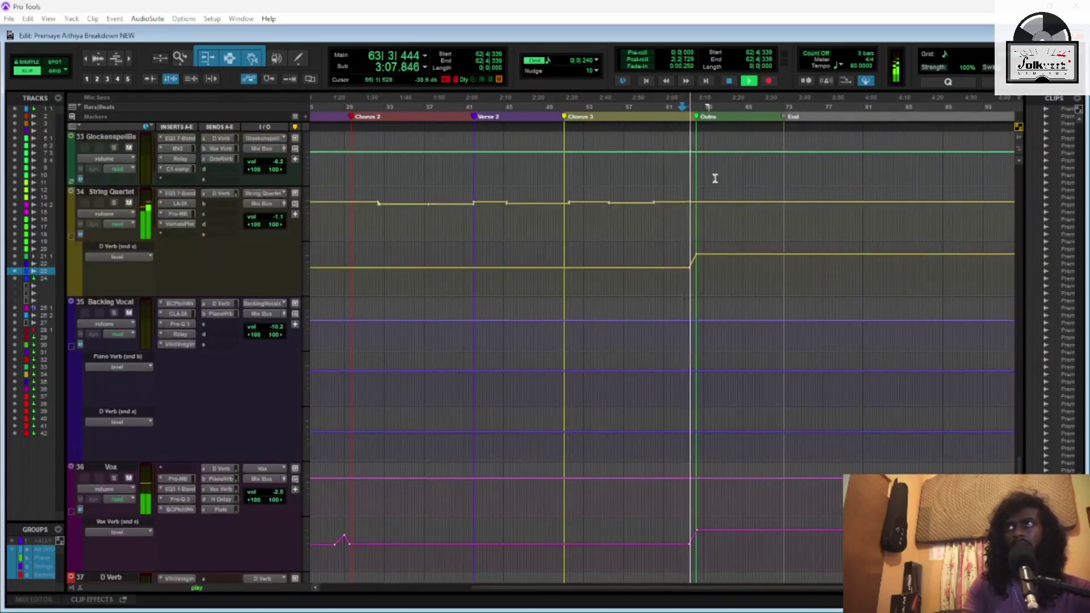
key(space)
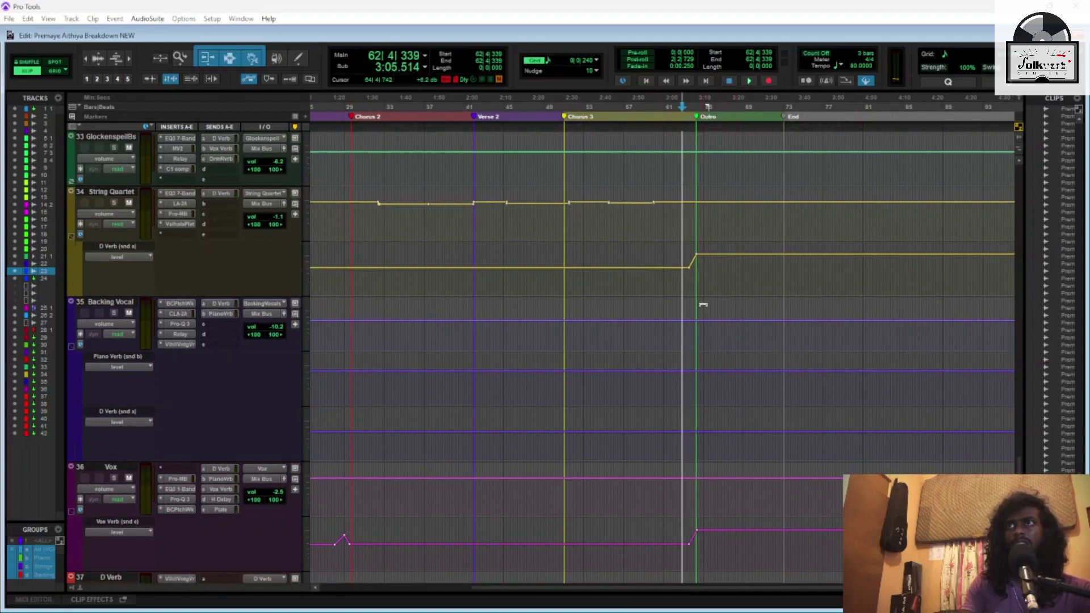
Inspect the Piano bus's Vox Verb send automation in the Outro and audition again from bar 62
scroll(703, 304, right, 4)
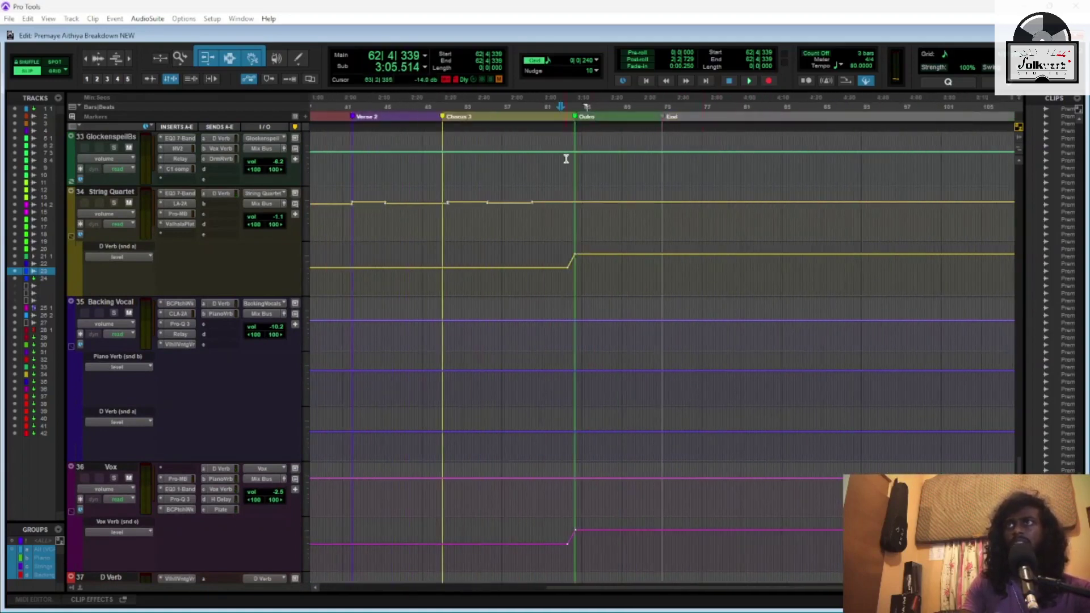
scroll(566, 159, up, 4)
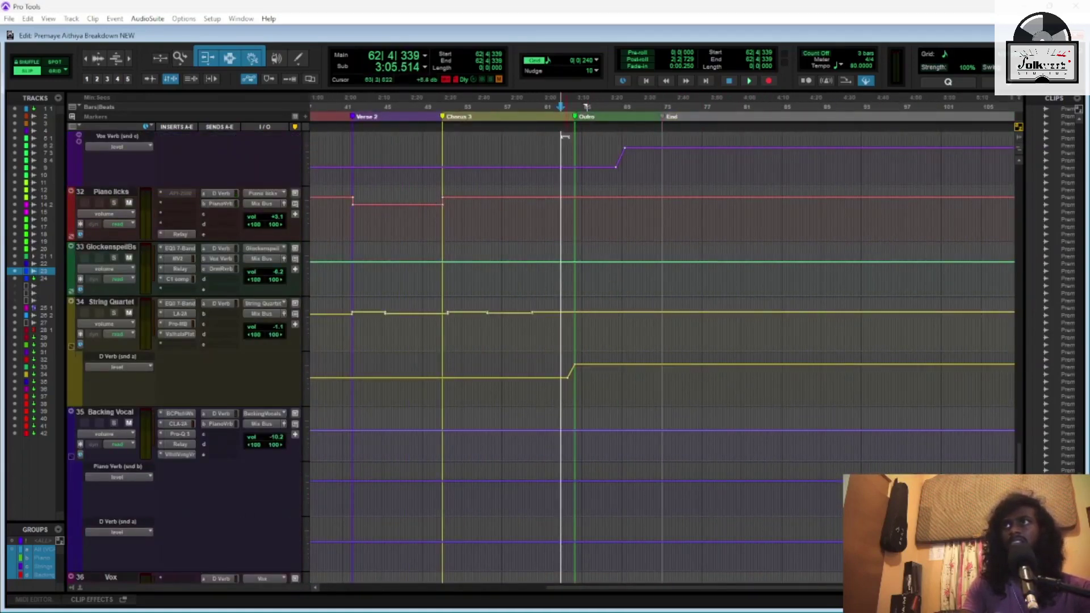
scroll(562, 114, up, 3)
key(space)
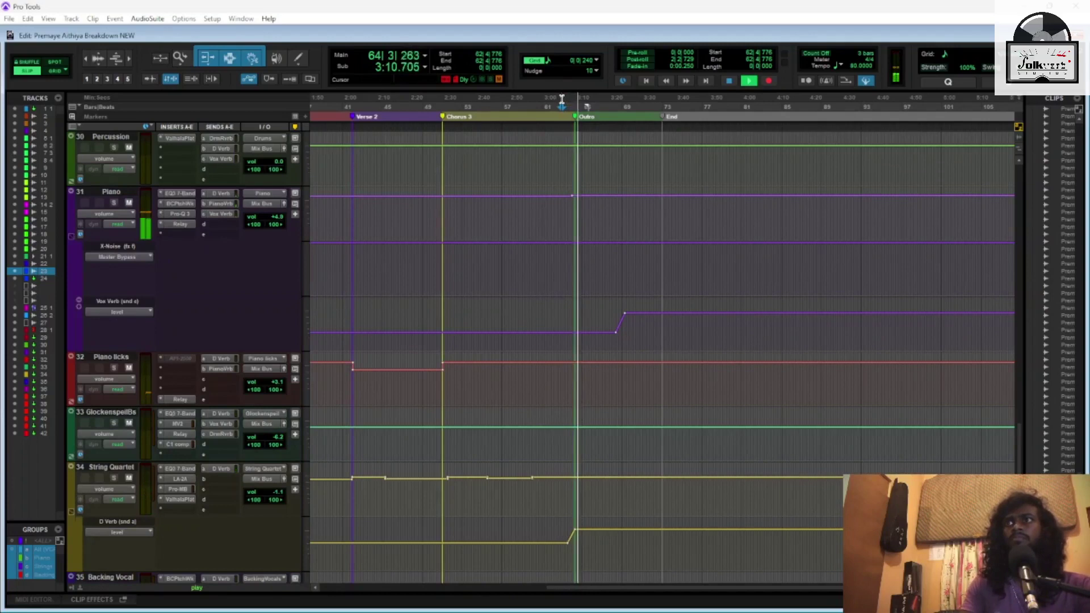
key(space)
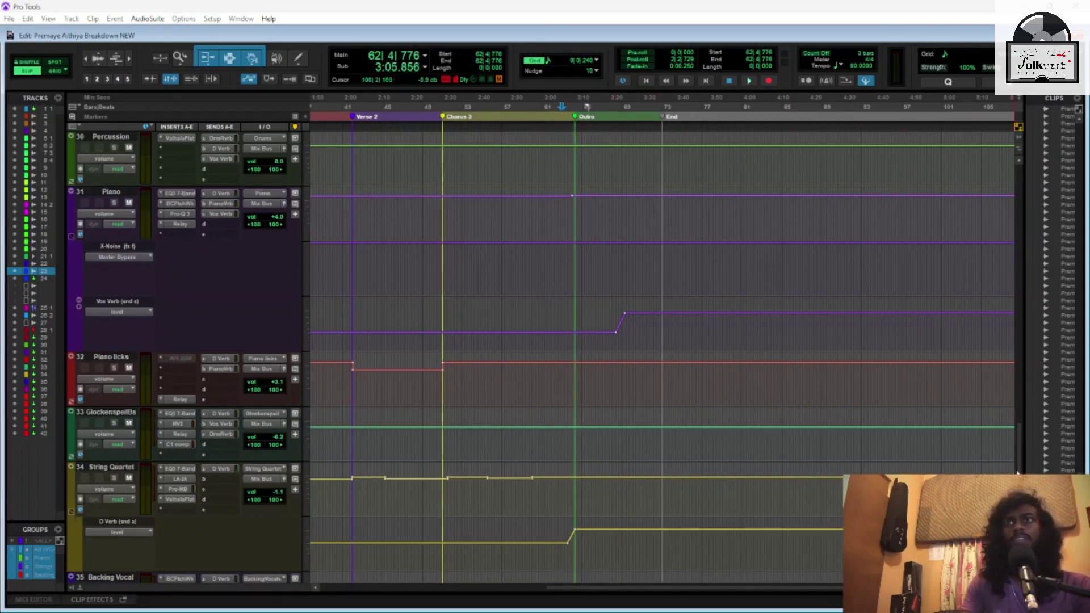
Solo the Cymbal track and play its pan automation from bar 24 near the end of Verse 1, then stop
drag(1017, 452, 1019, 352)
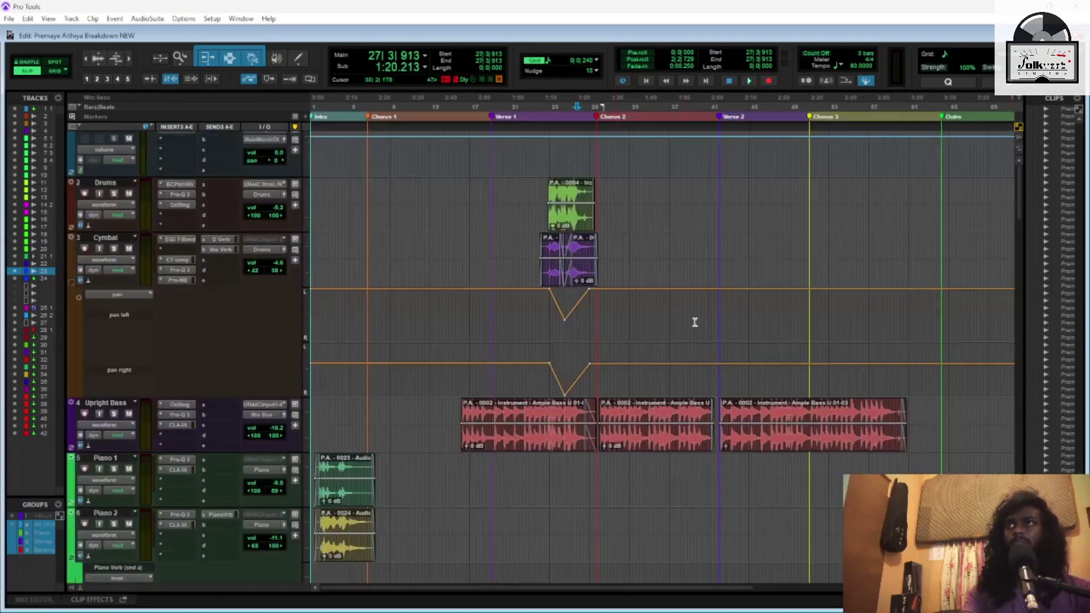
click(536, 154)
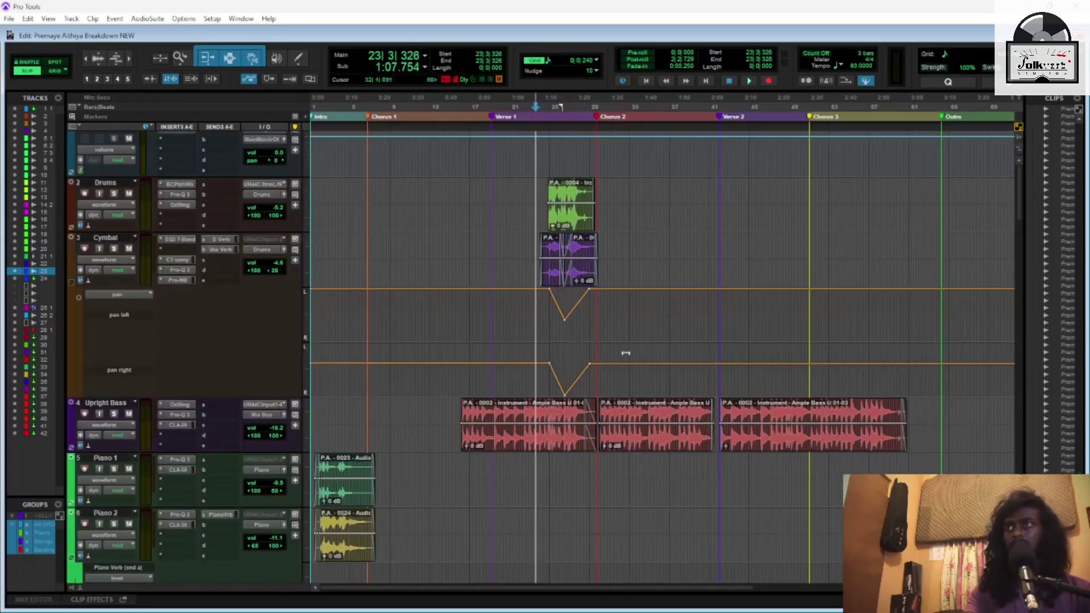
key(ctrl+])
key(ctrl+])
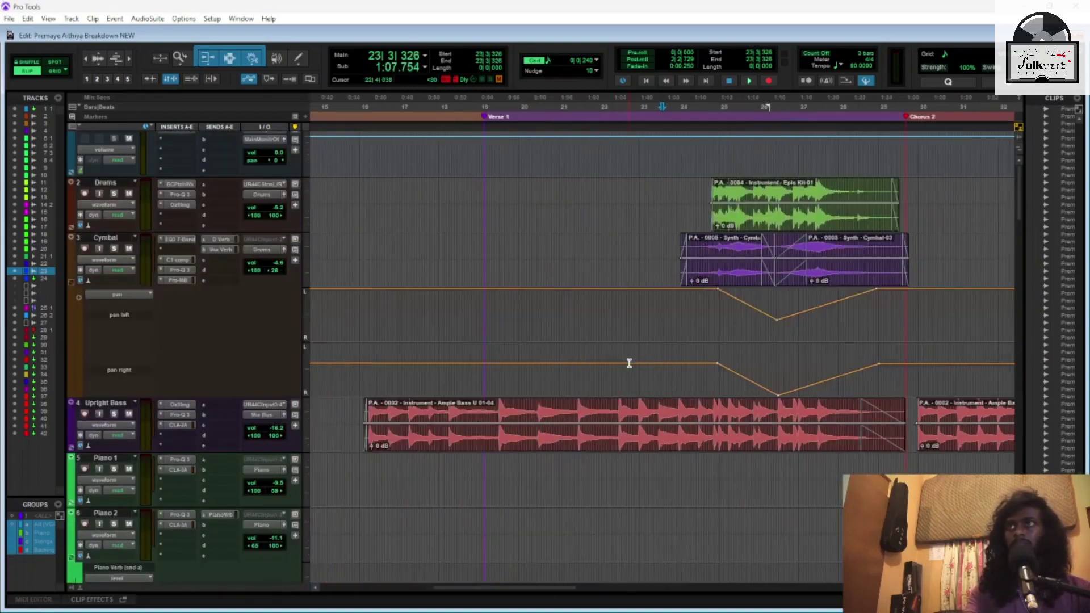
click(113, 248)
scroll(615, 323, right, 3)
key(space)
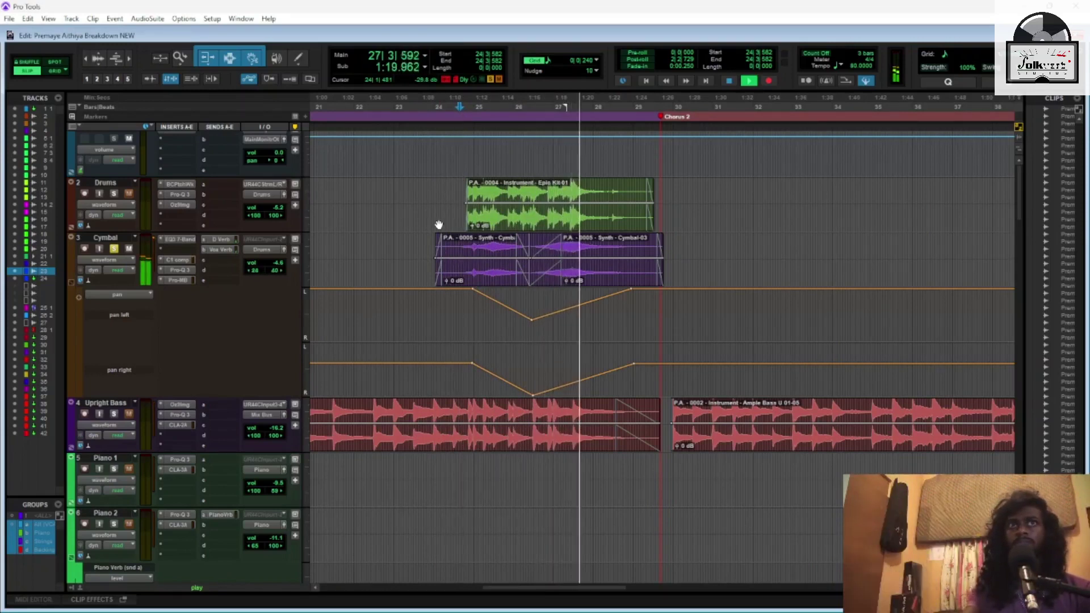
key(space)
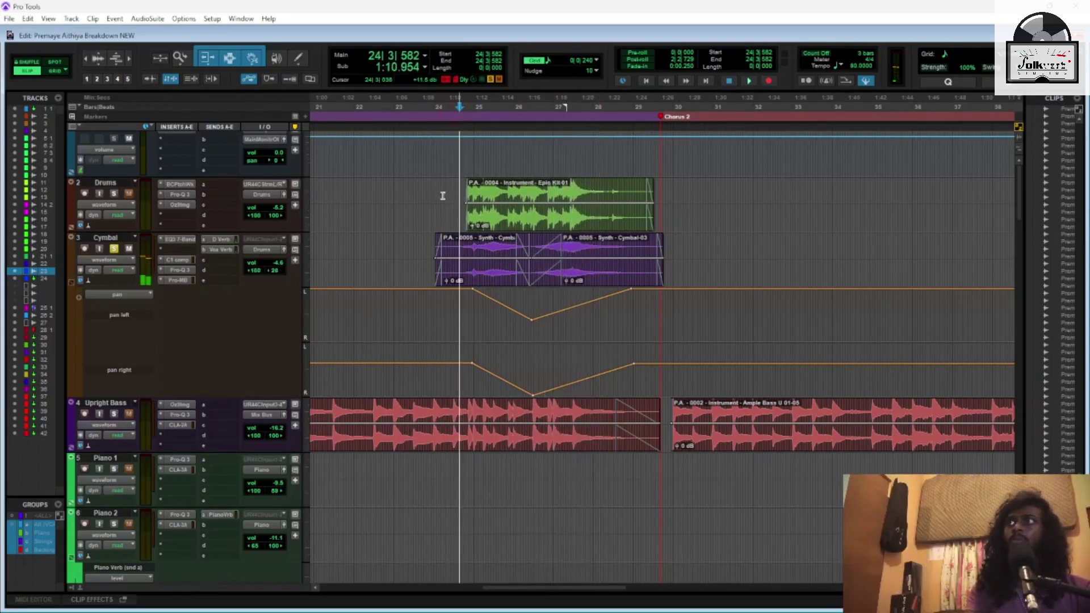
Examine Piano C's pan automation around bar 25 against the neighbouring piano tracks
scroll(472, 356, down, 3)
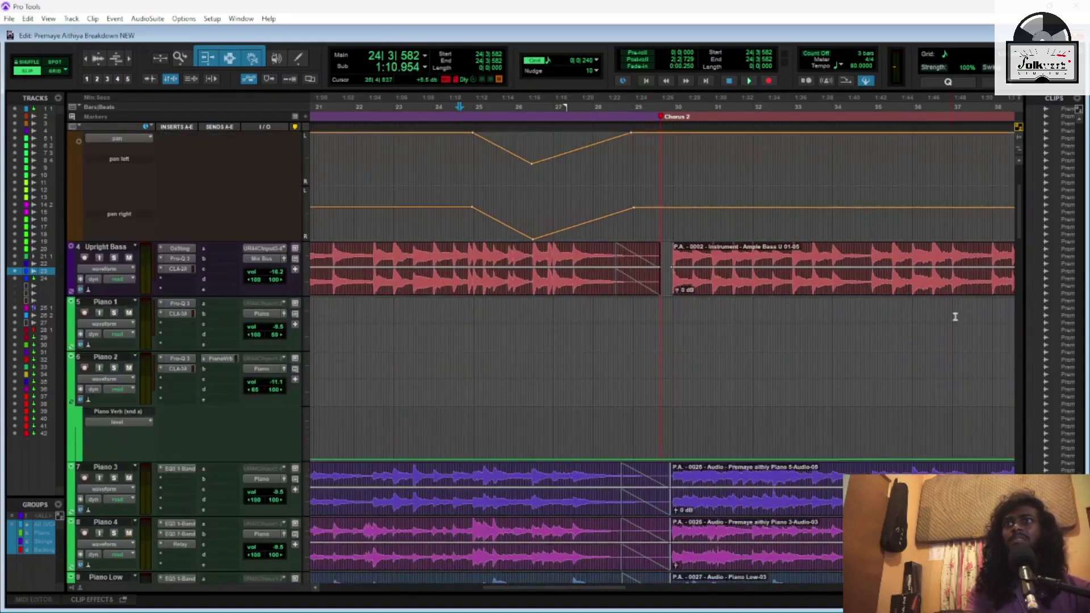
drag(1021, 228, 1021, 296)
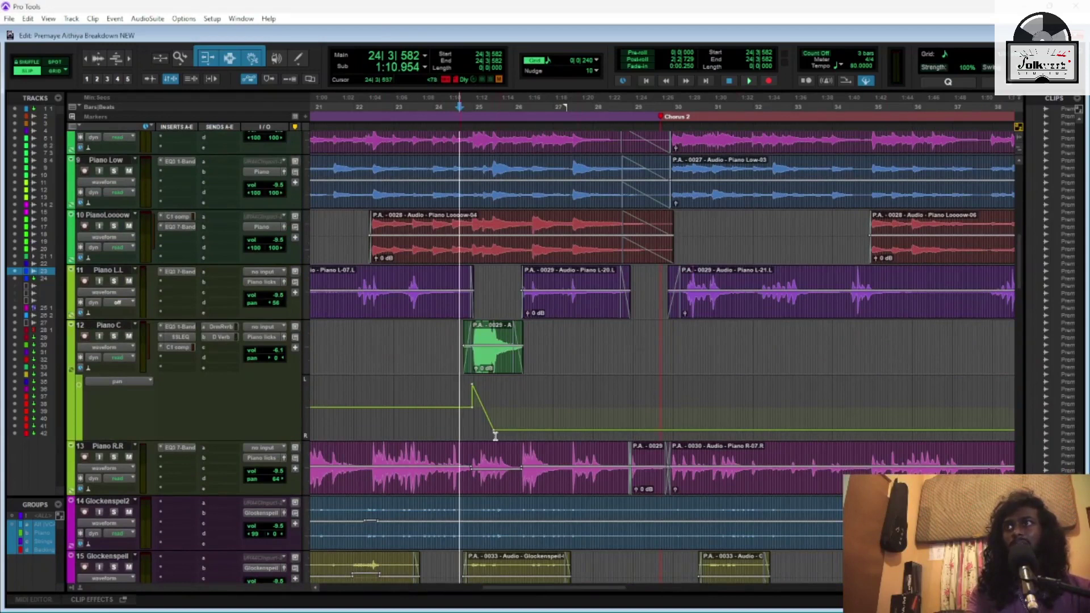
key(ctrl+bracketleft)
key(ctrl+bracketleft)
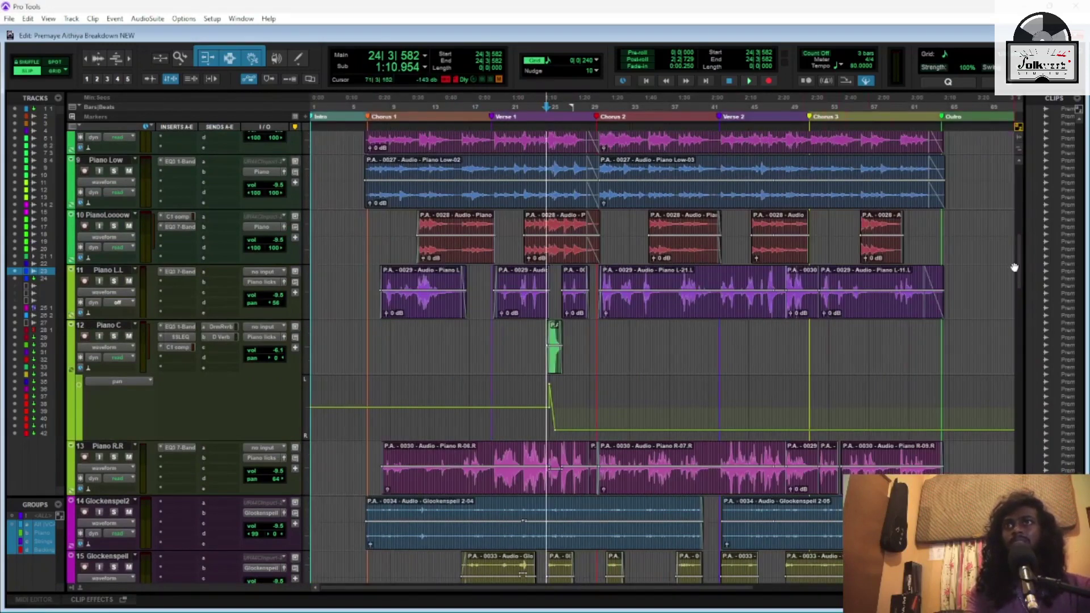
drag(1015, 266, 1020, 401)
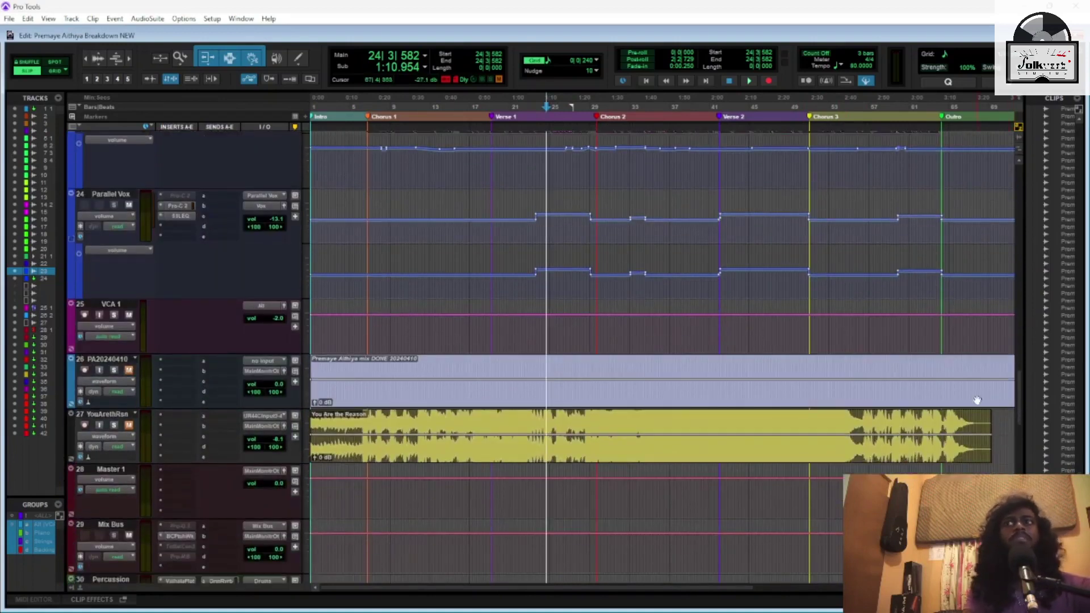
scroll(557, 463, down, 10)
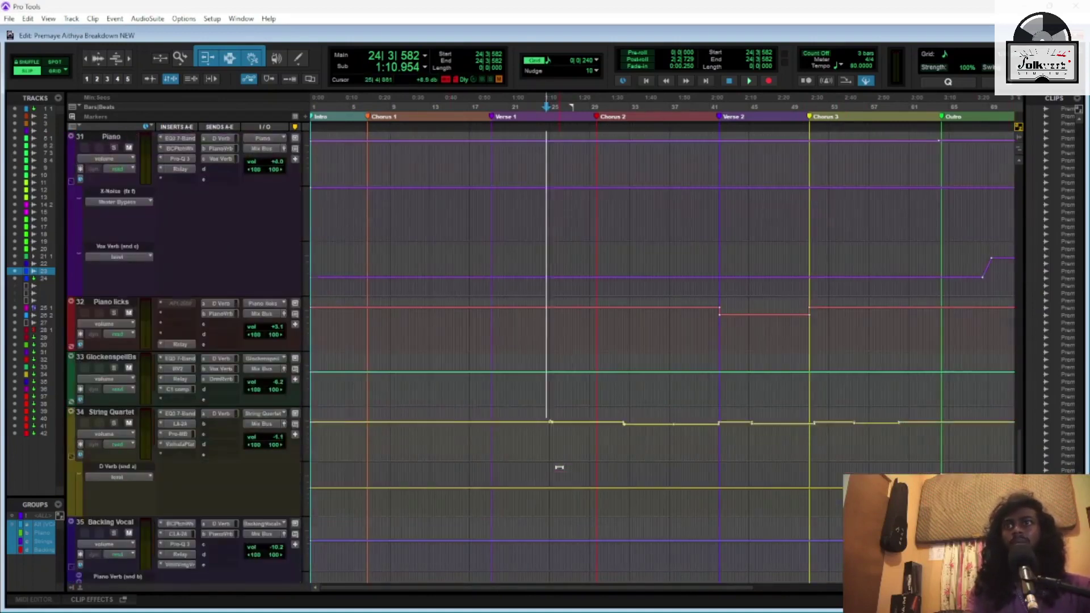
drag(1020, 426, 1017, 182)
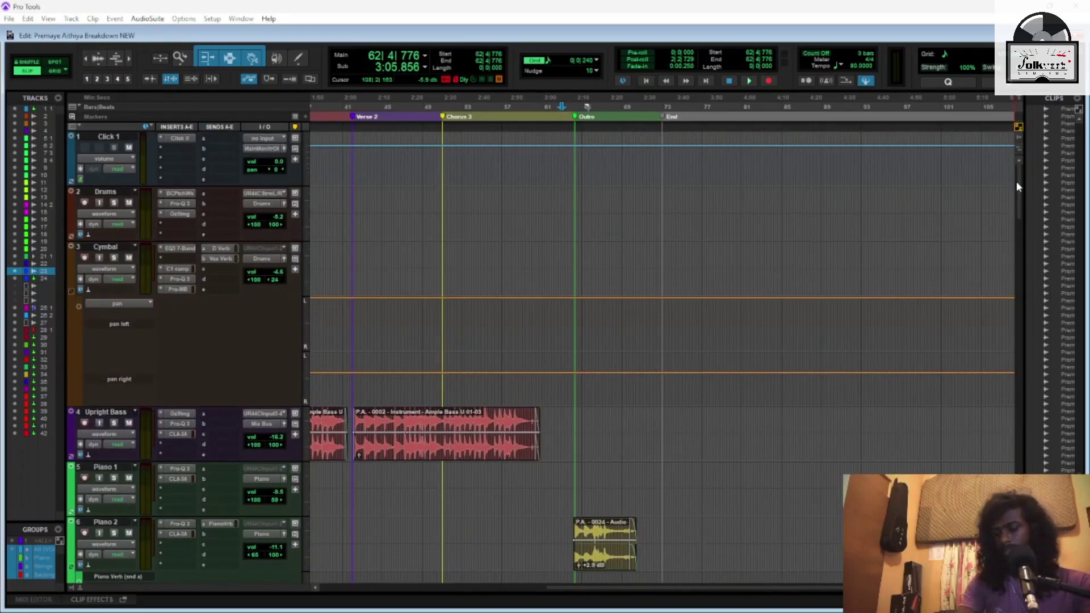
Inspect the Mix Bus's PatchWork insert and the Virtual Mix Rack loaded in its parallel chain, then close both plug-in windows
key(ctrl+equal)
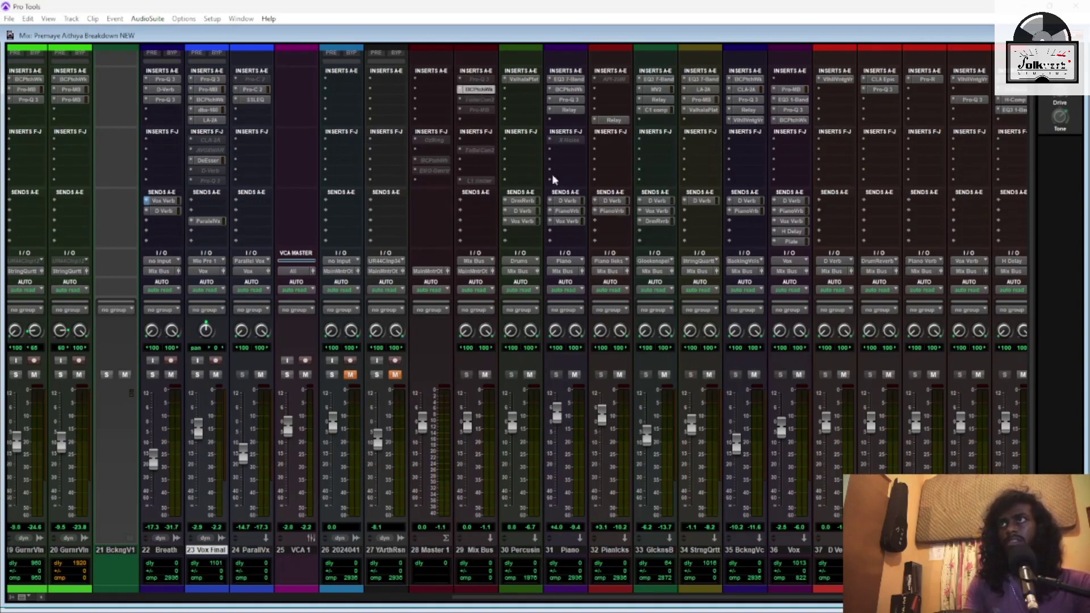
key(ctrl+alt+shift+w)
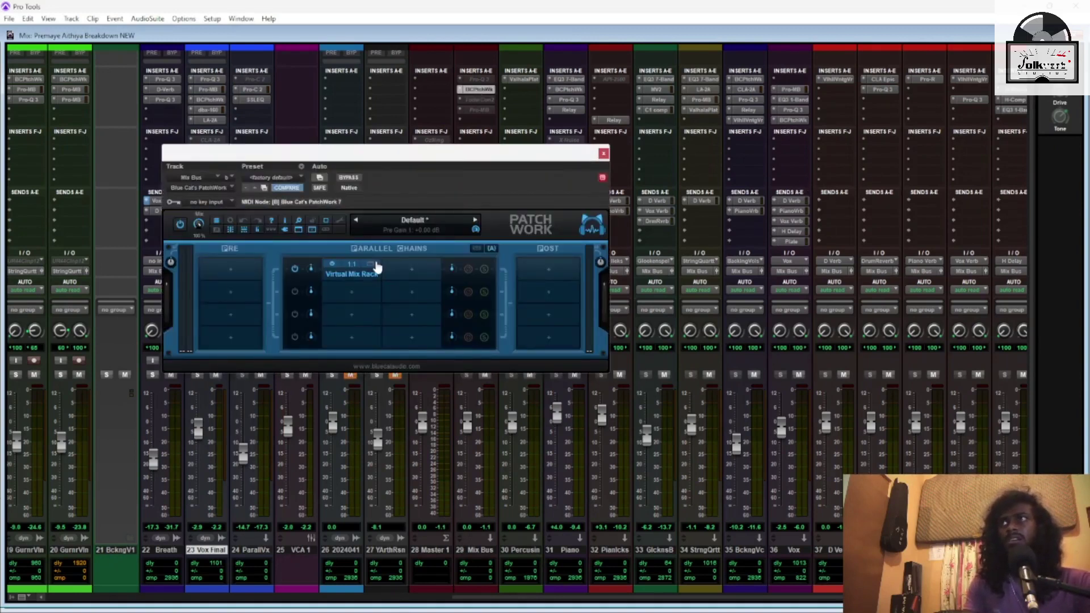
click(378, 272)
drag(931, 131, 335, 140)
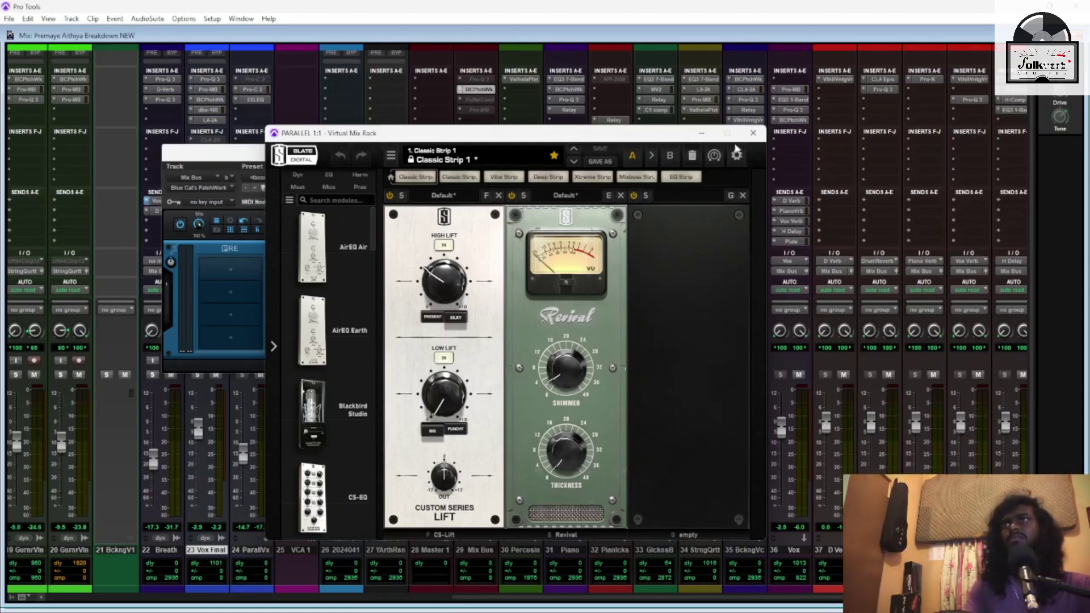
click(754, 133)
click(604, 154)
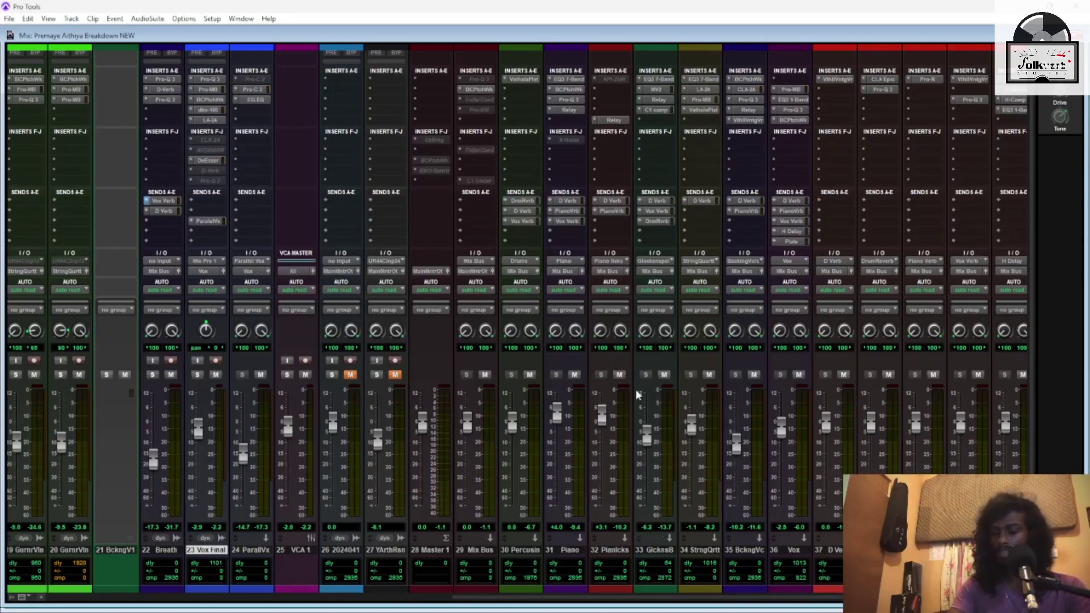
Return to the Edit window and review the full arrangement and automation, from the Drums and Cymbal tracks down to the Vox bus
key(ctrl+equal)
key(ctrl+bracketleft)
key(ctrl+bracketleft)
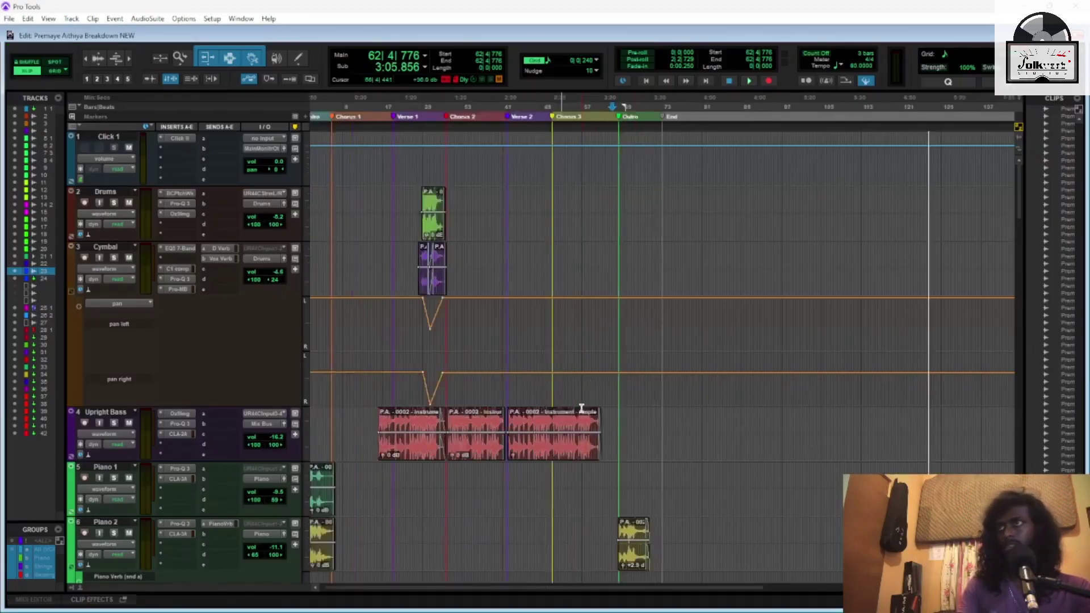
key(ctrl+bracketright)
key(ctrl+bracketright)
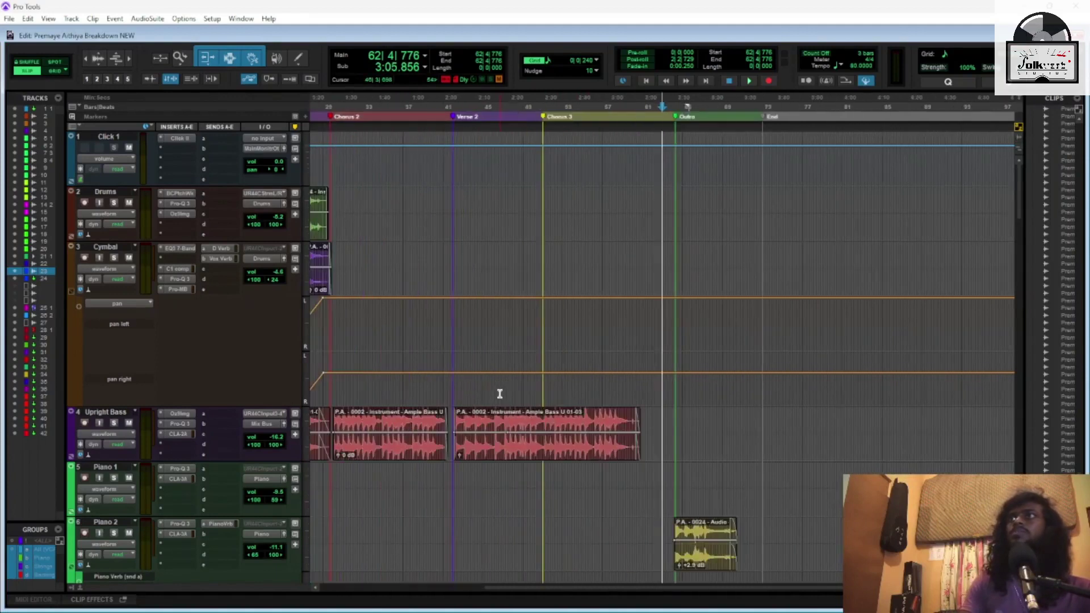
scroll(500, 393, left, 10)
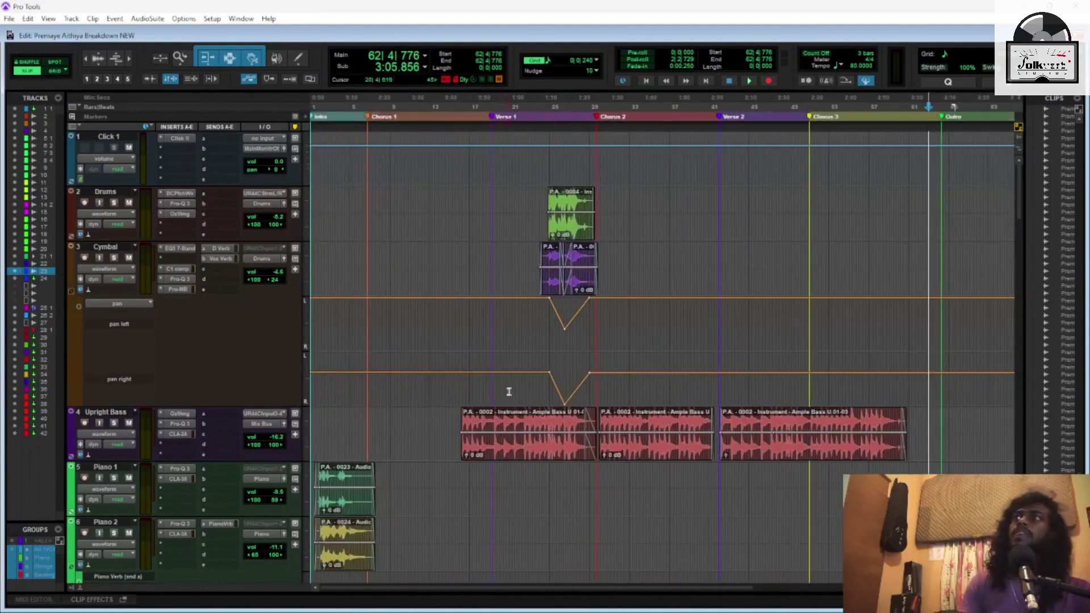
scroll(509, 391, down, 15)
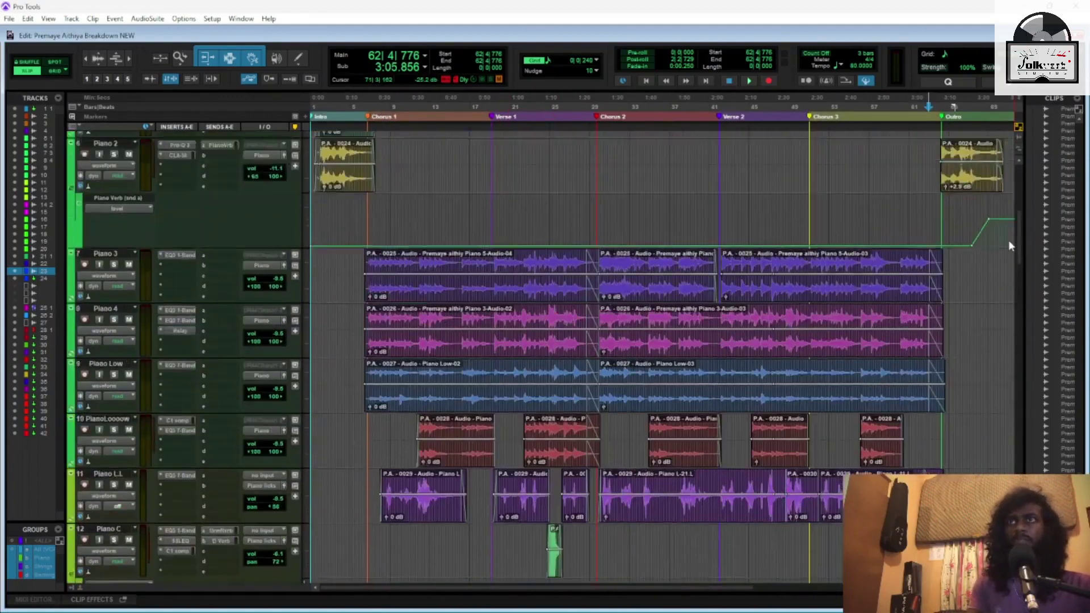
scroll(1008, 240, up, 8)
scroll(1012, 221, up, 3)
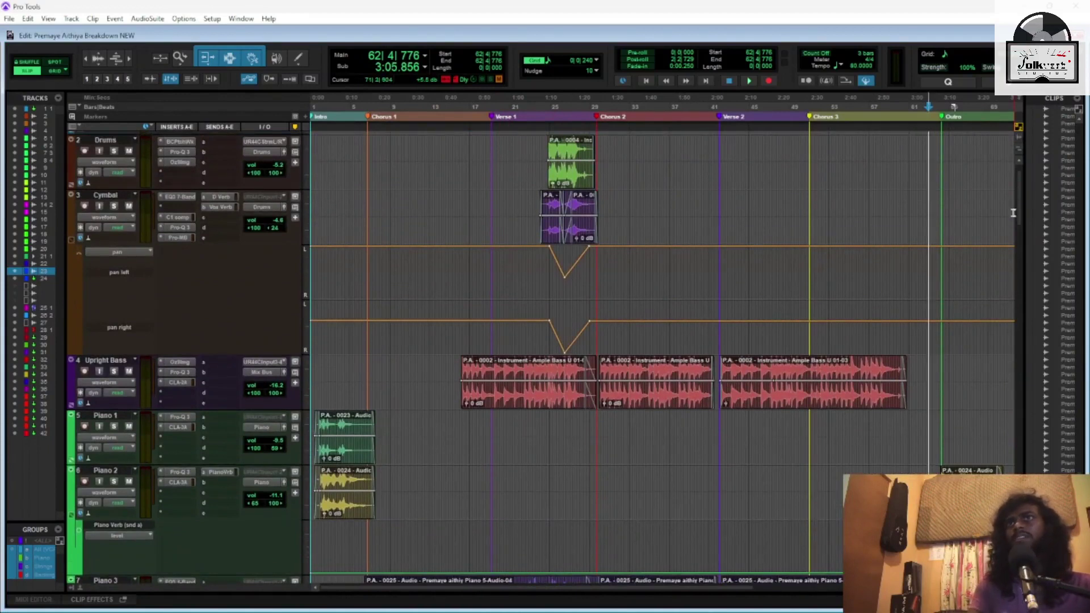
drag(1018, 210, 1021, 505)
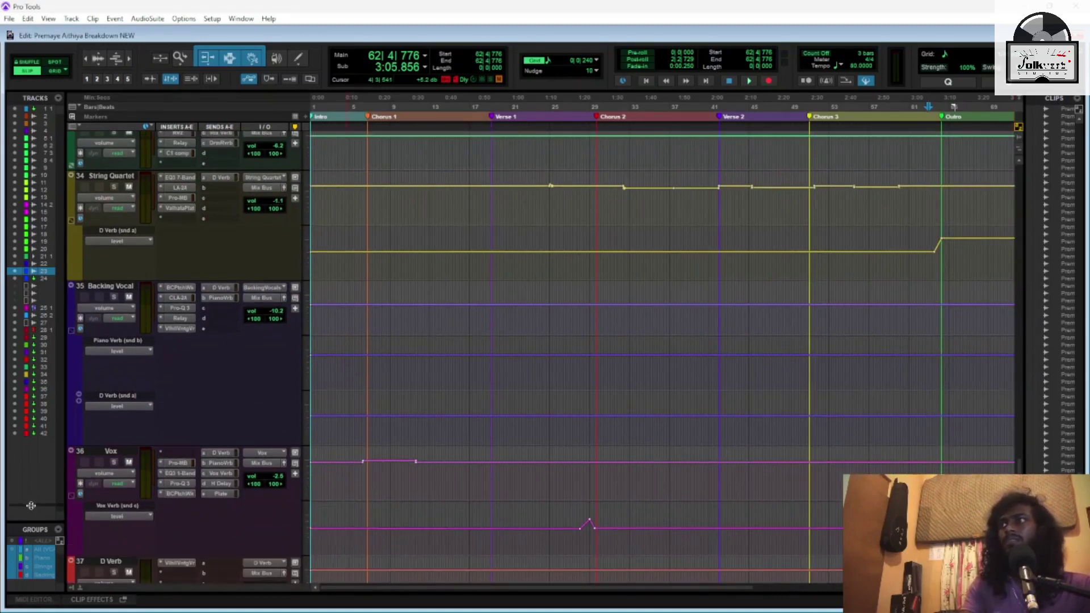
drag(39, 498, 40, 497)
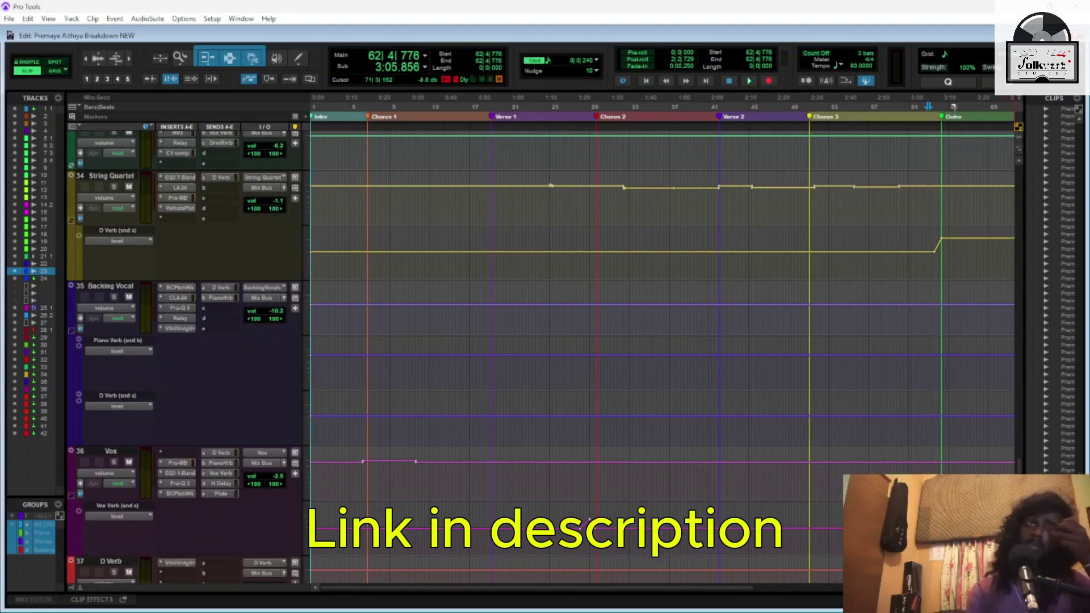
scroll(1014, 456, up, 3)
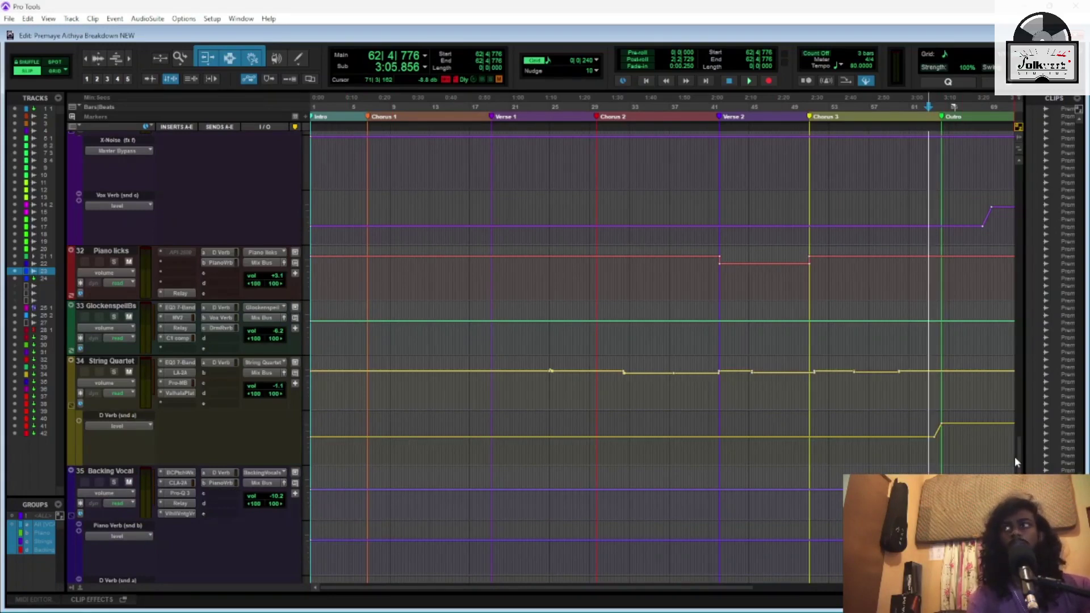
drag(1015, 457, 1020, 182)
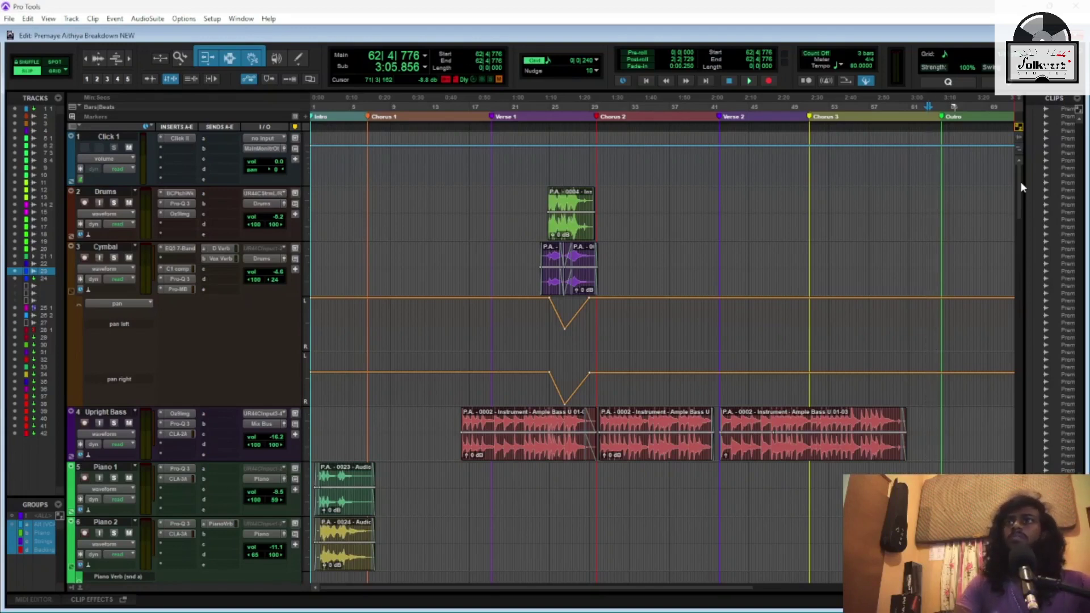
scroll(1028, 338, down, 15)
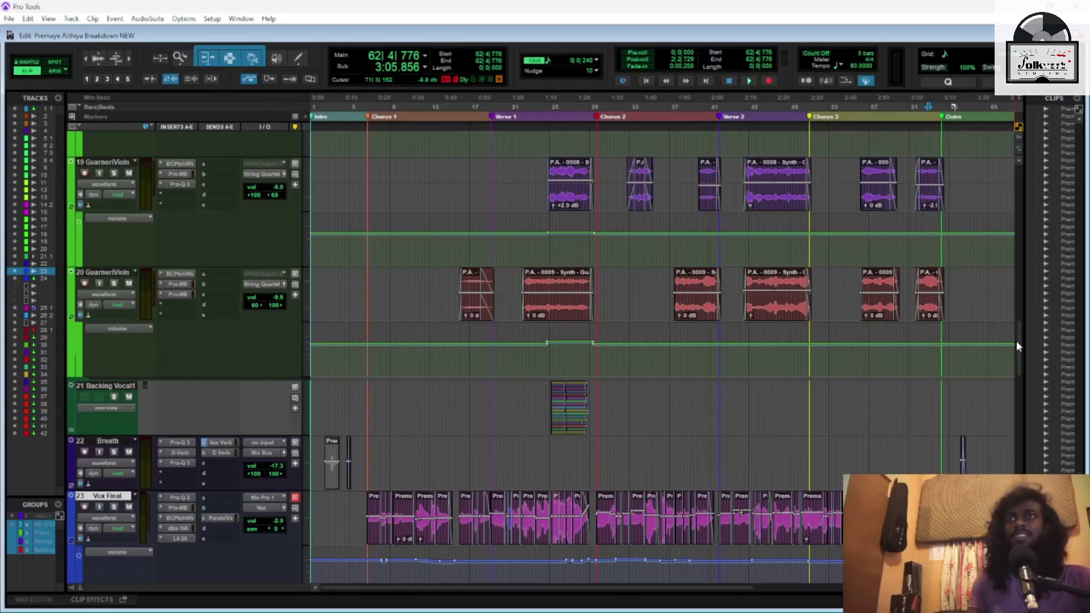
scroll(1019, 364, down, 1)
drag(1018, 365, 1017, 409)
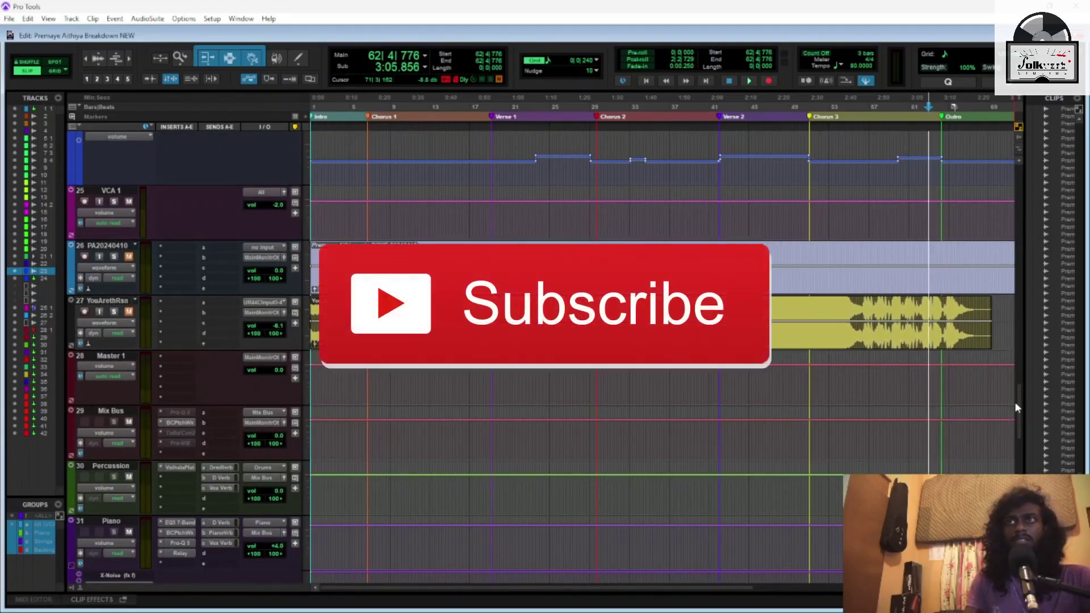
scroll(1024, 353, up, 10)
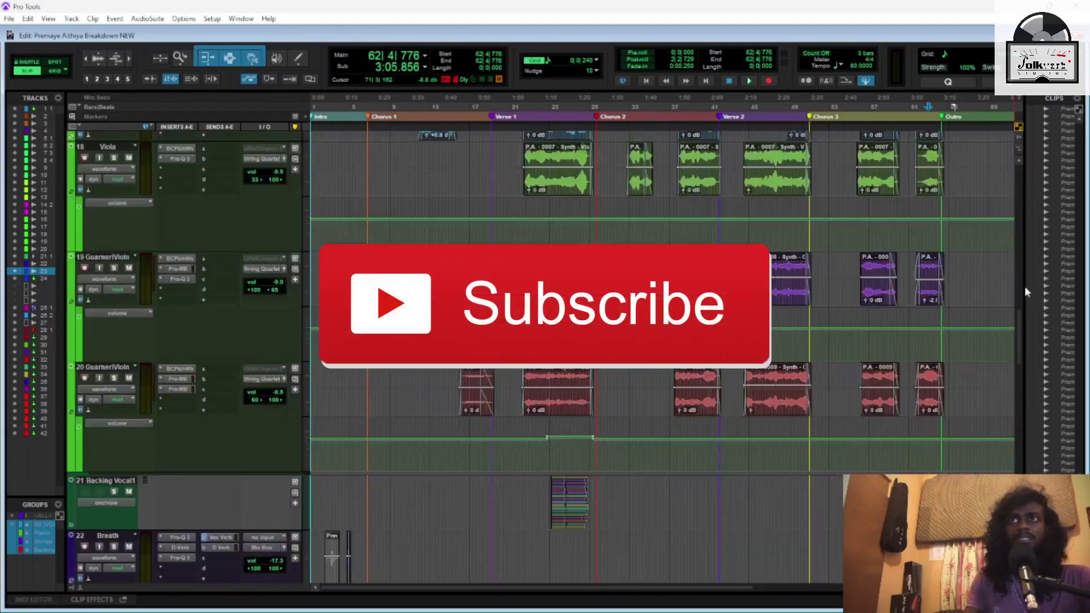
drag(1025, 282, 1015, 199)
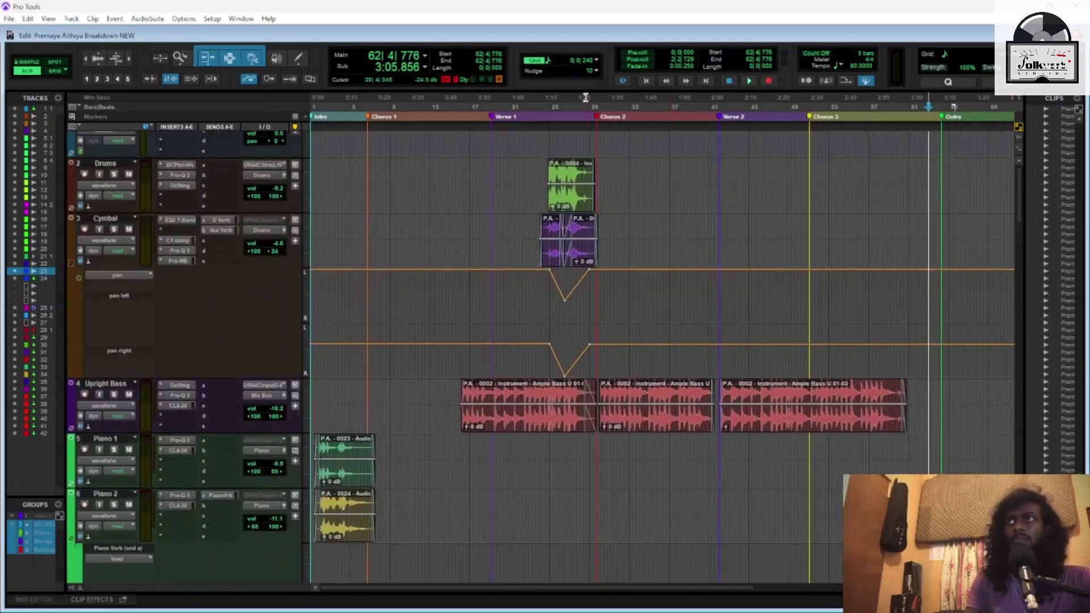
click(557, 105)
scroll(588, 372, up, 5)
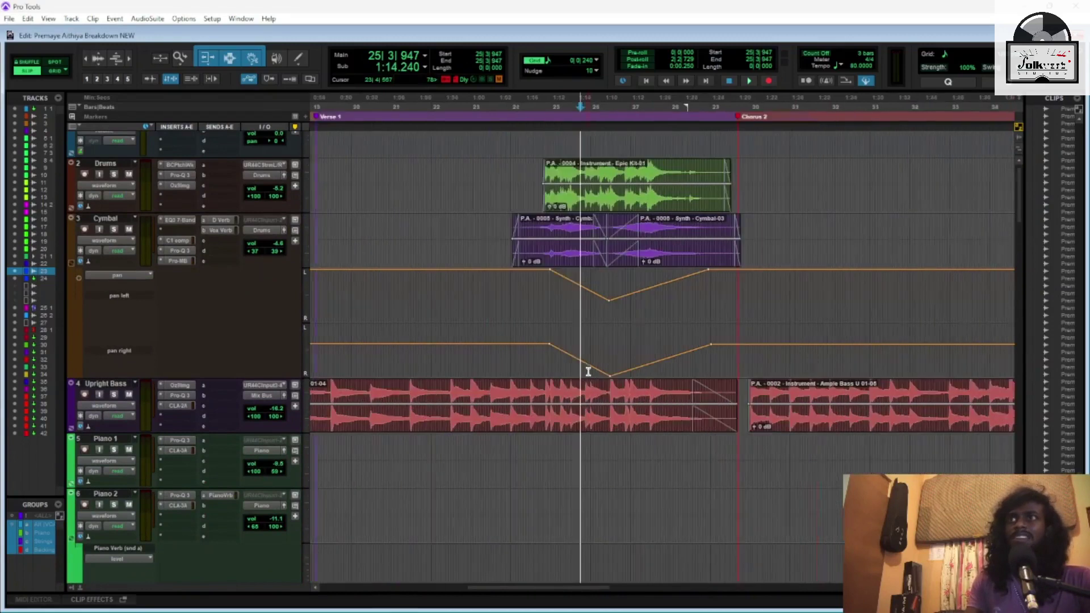
scroll(589, 372, left, 5)
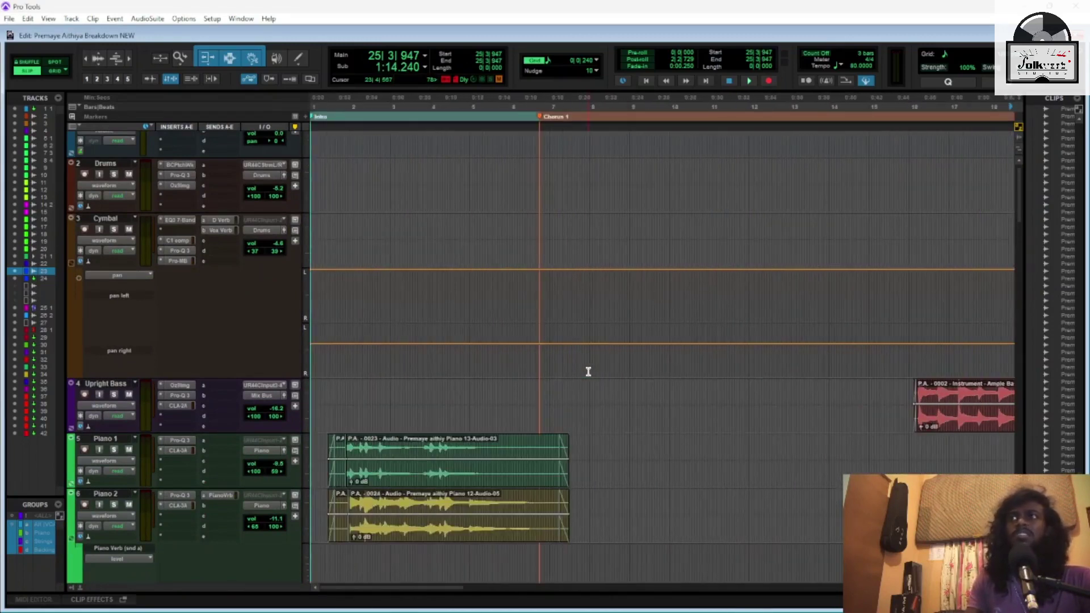
scroll(588, 372, down, 5)
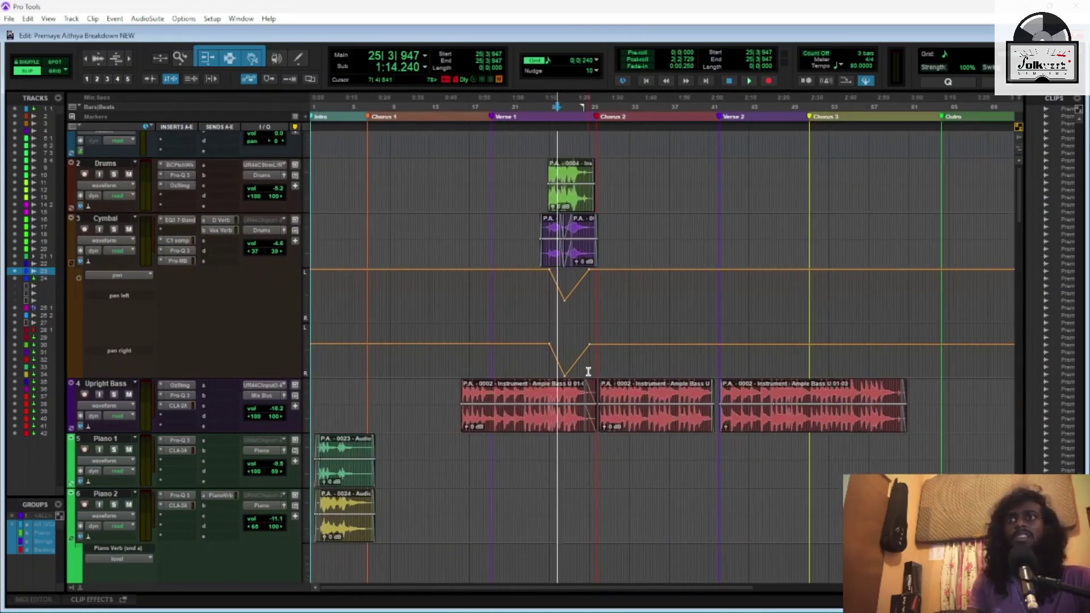
scroll(588, 371, right, 2)
scroll(589, 371, left, 2)
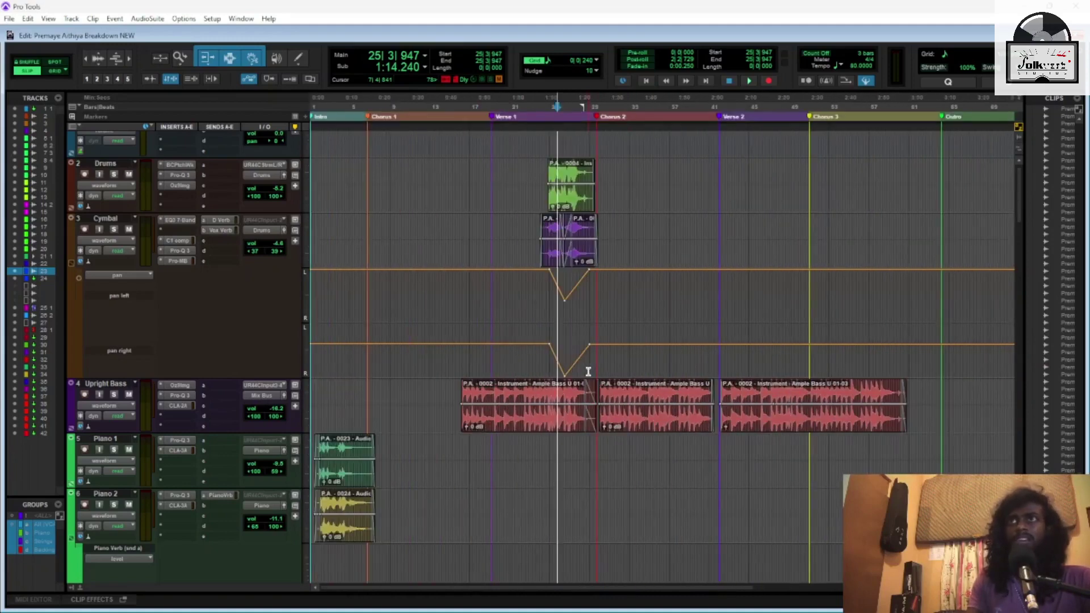